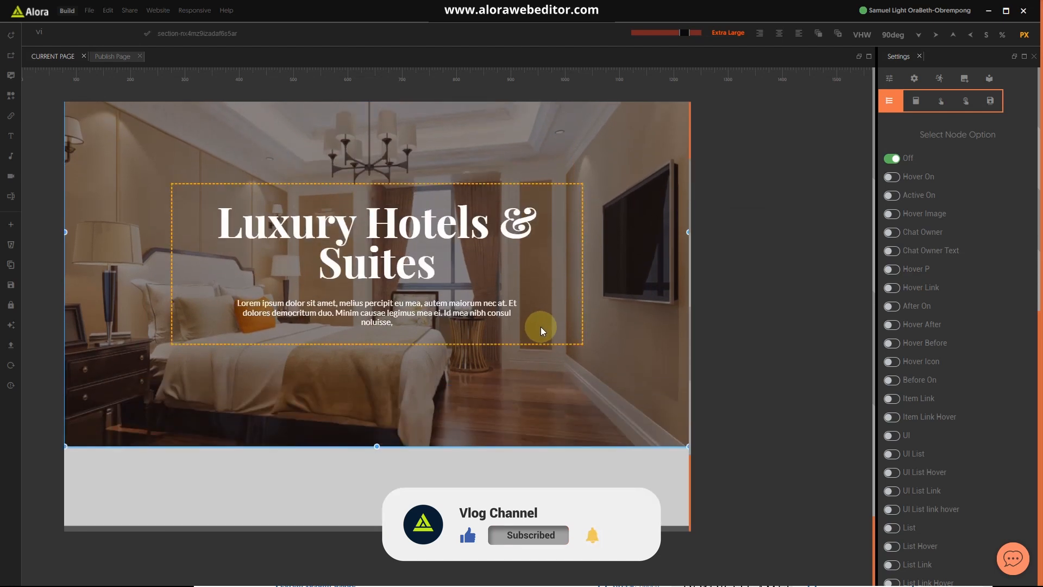
Step: Select the empty row below the Double Bedroom section and highlight the old node search text
{"action": "left_click", "coordinate": [500, 454]}
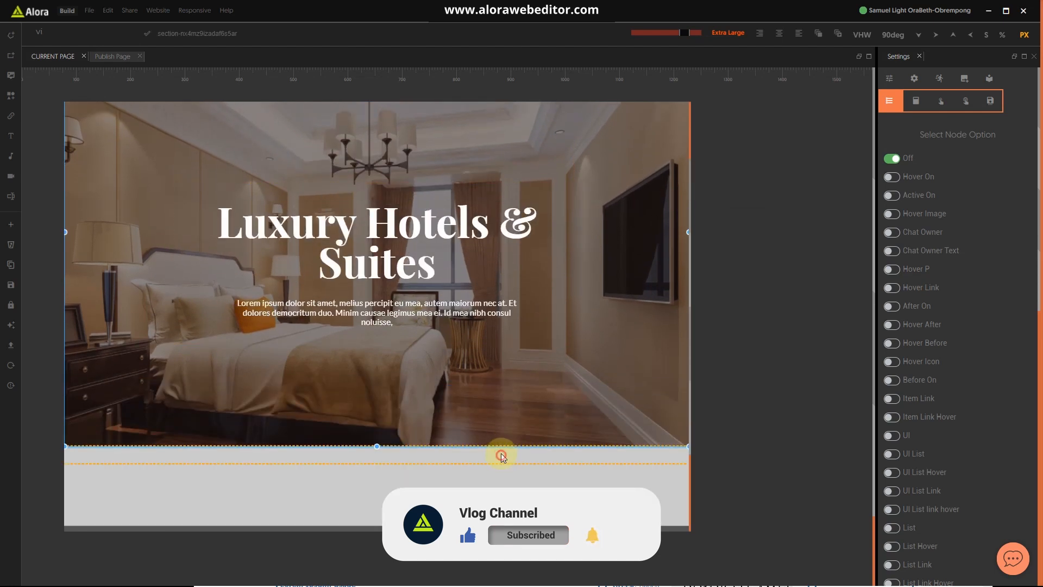
{"action": "scroll", "coordinate": [538, 405], "scroll_direction": "down", "scroll_amount": 3}
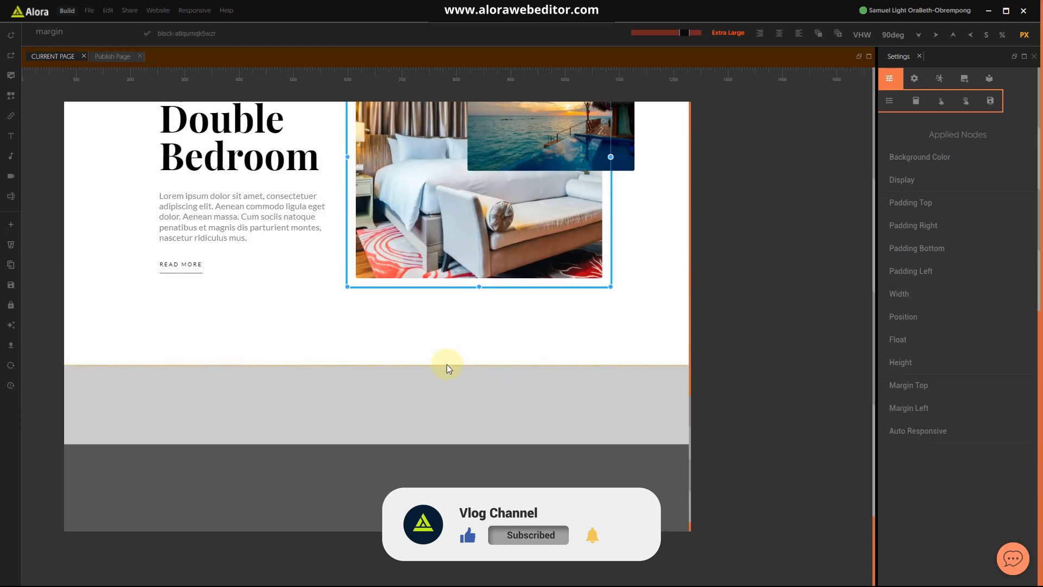
{"action": "left_click", "coordinate": [444, 372]}
{"action": "left_click_drag", "start_coordinate": [72, 34], "coordinate": [3, 25]}
Step: Search 'bac' and add a Background Color property to the empty row
{"action": "type", "text": "bar"}
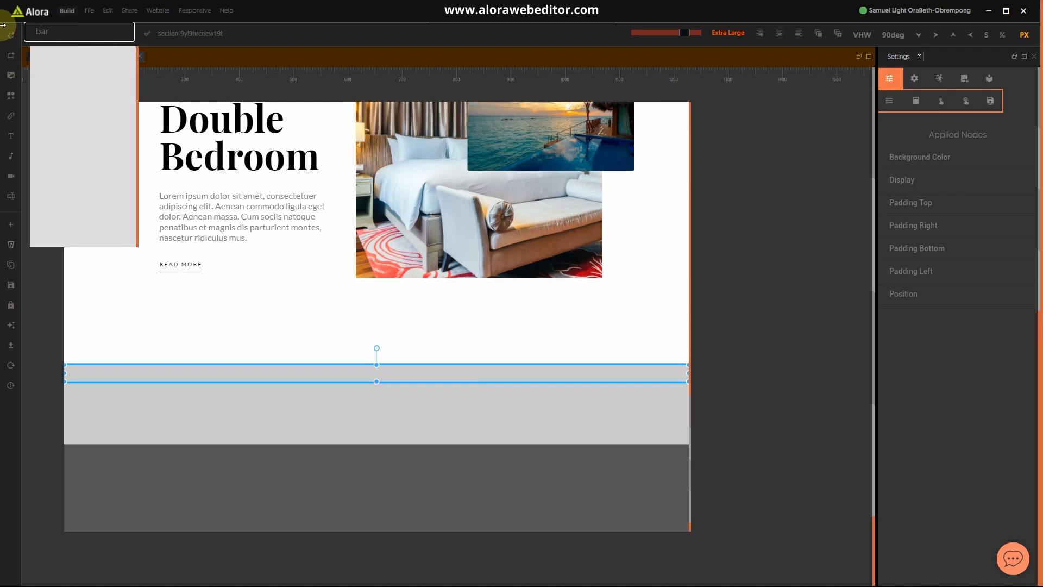
{"action": "key", "text": "BackSpace"}
{"action": "key", "text": "BackSpace"}
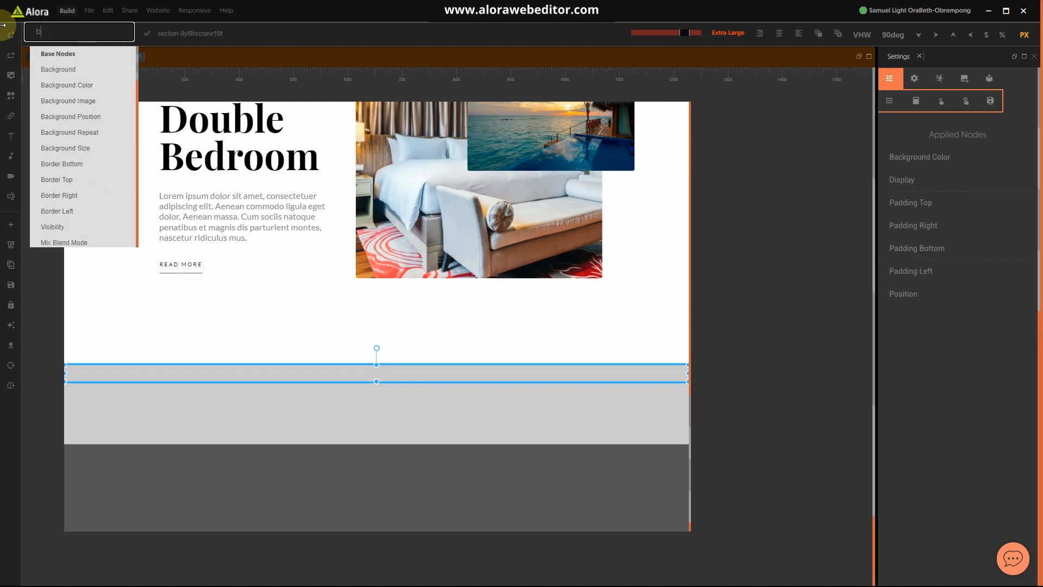
{"action": "key", "text": "BackSpace"}
{"action": "type", "text": "bac"}
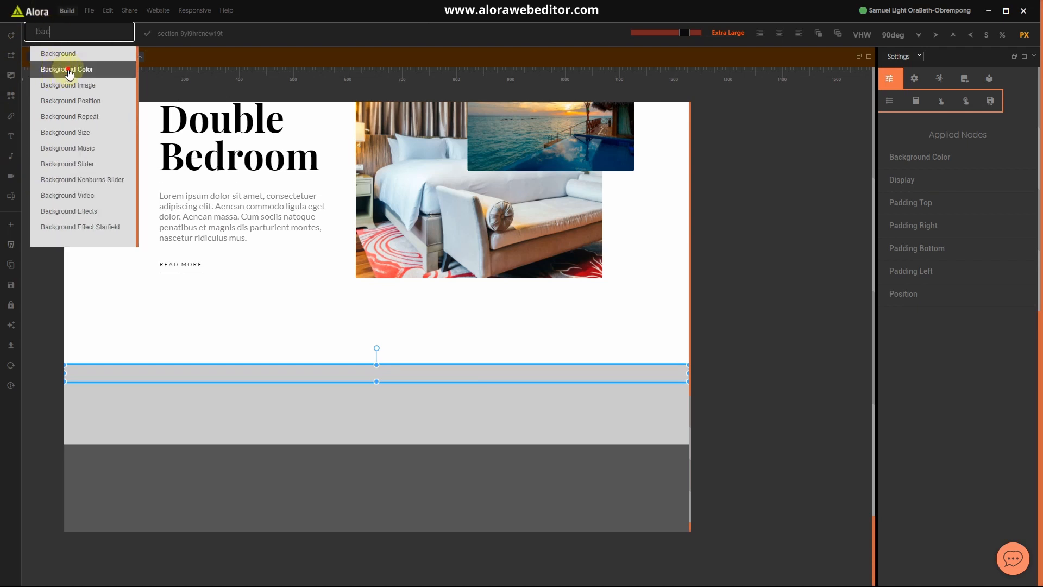
{"action": "left_click", "coordinate": [69, 73]}
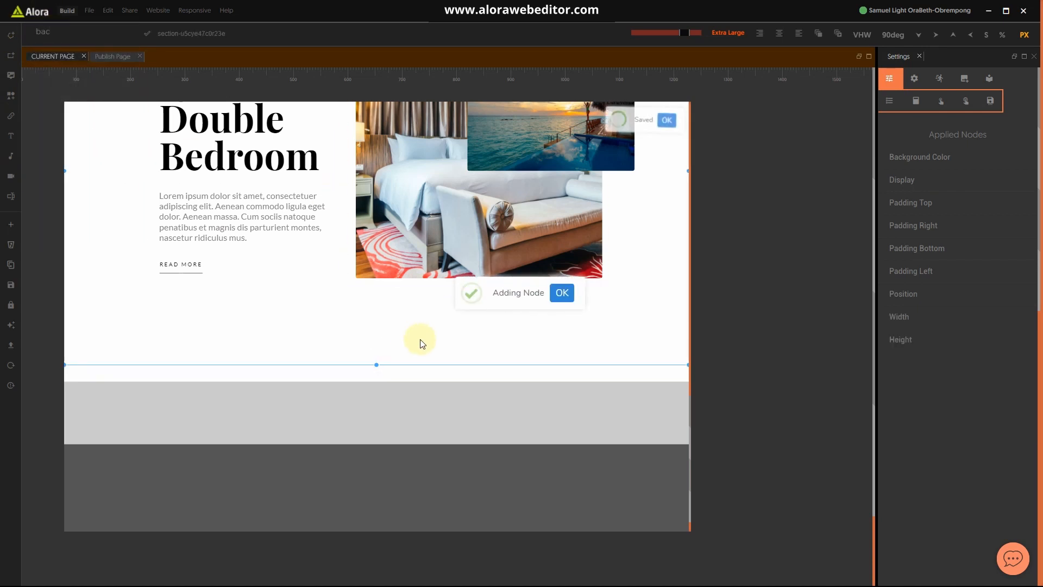
Step: Stretch the section below the room content to about 300 px tall
{"action": "scroll", "coordinate": [419, 339], "scroll_direction": "down", "scroll_amount": 1}
{"action": "left_click", "coordinate": [397, 344]}
{"action": "scroll", "coordinate": [440, 331], "scroll_direction": "down", "scroll_amount": 3}
{"action": "left_click_drag", "start_coordinate": [375, 196], "coordinate": [382, 364]}
{"action": "scroll", "coordinate": [391, 252], "scroll_direction": "up", "scroll_amount": 4}
Step: Insert a block into the new section and give the section 100 px top padding
{"action": "left_click", "coordinate": [327, 193]}
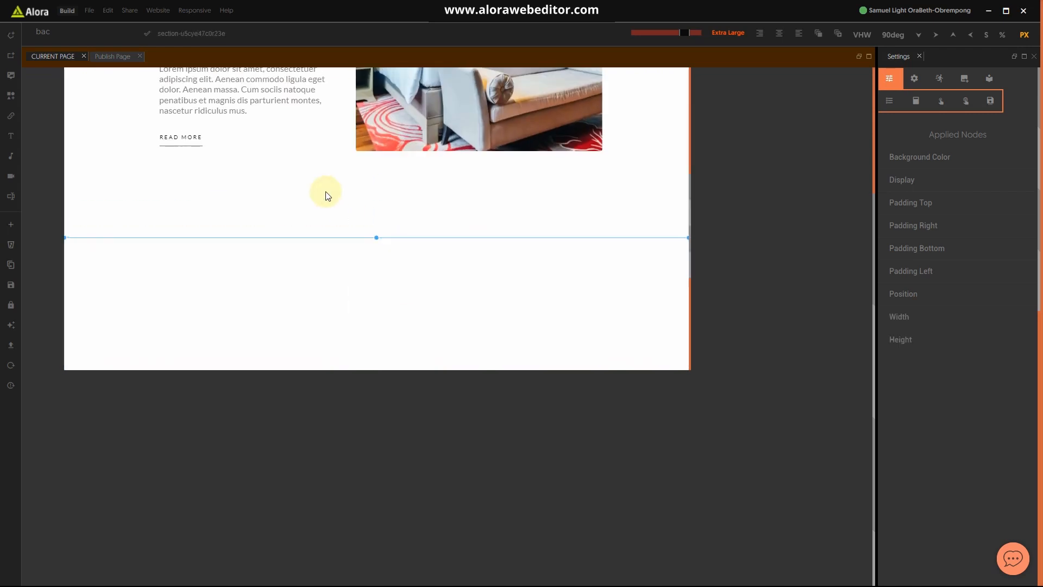
{"action": "left_click", "coordinate": [15, 65]}
{"action": "left_click", "coordinate": [247, 251]}
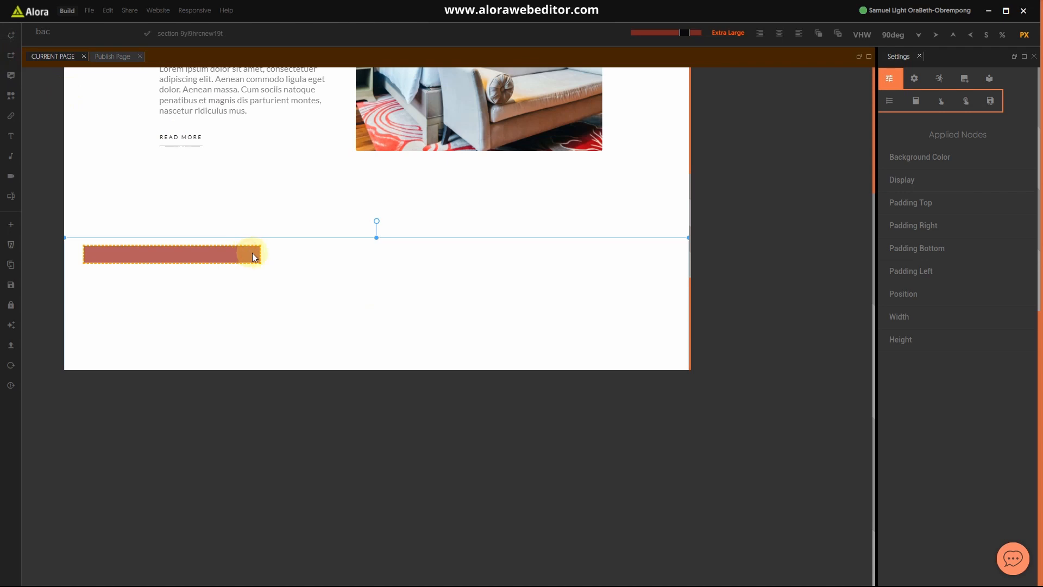
{"action": "left_click", "coordinate": [487, 272]}
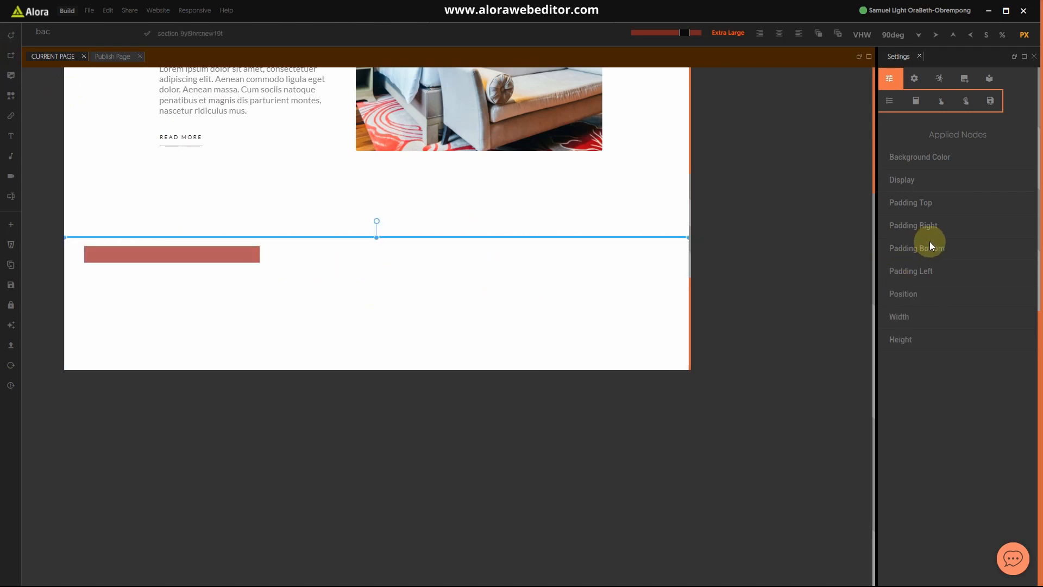
{"action": "left_click", "coordinate": [924, 206]}
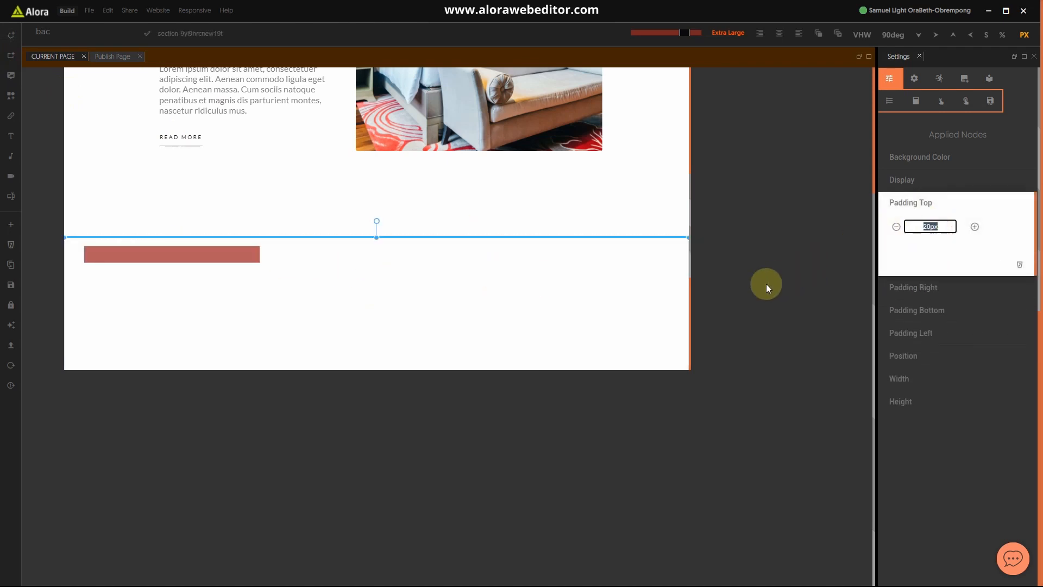
{"action": "left_click", "coordinate": [933, 204]}
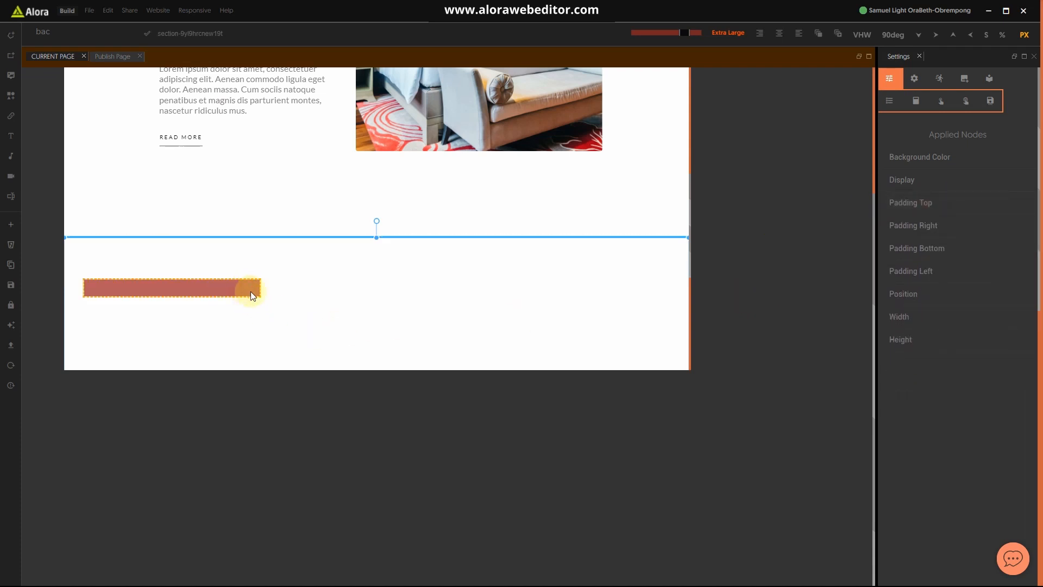
Step: Drag the Featured Rooms heading block from the Asset Library into the section
{"action": "left_click", "coordinate": [251, 295]}
{"action": "left_click", "coordinate": [989, 79]}
{"action": "scroll", "coordinate": [948, 413], "scroll_direction": "down", "scroll_amount": 7}
{"action": "scroll", "coordinate": [940, 424], "scroll_direction": "down", "scroll_amount": 5}
{"action": "left_click_drag", "start_coordinate": [941, 411], "coordinate": [290, 346]}
Step: Centre the divider under Featured Rooms with a percent-based left margin, then return units to PX
{"action": "left_click", "coordinate": [291, 347]}
{"action": "left_click", "coordinate": [890, 79]}
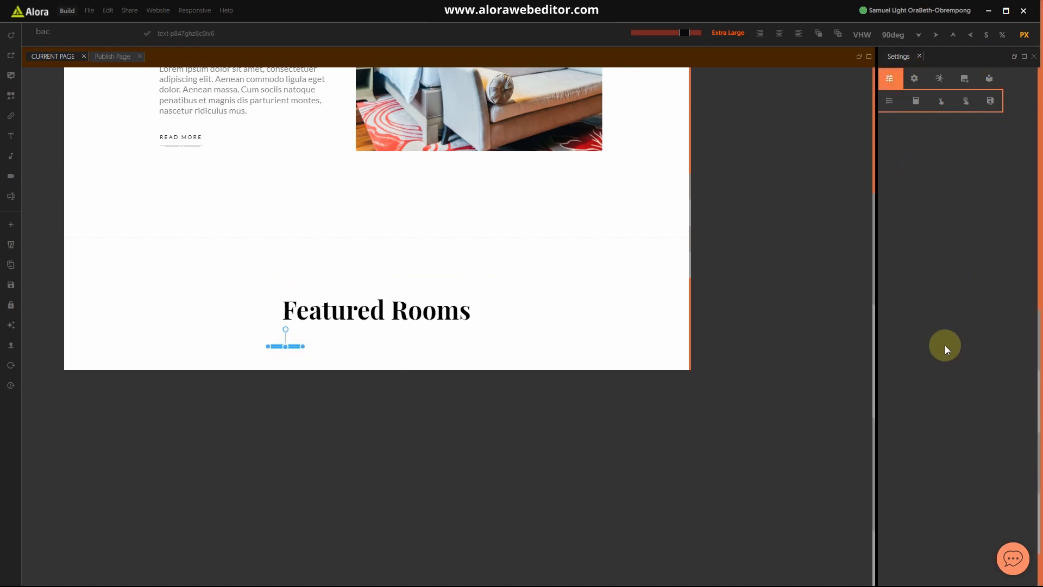
{"action": "left_click", "coordinate": [911, 260]}
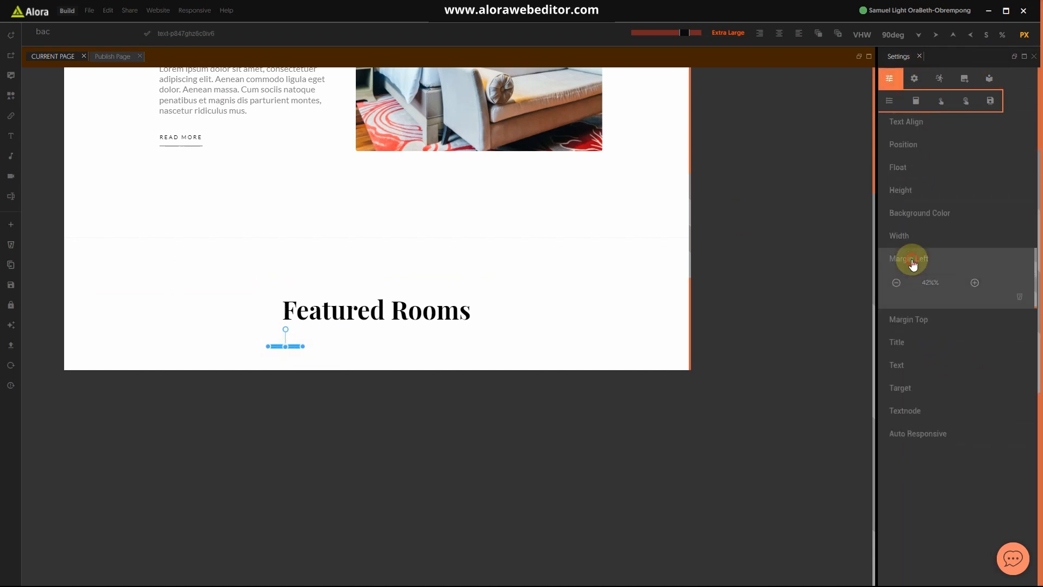
{"action": "left_click", "coordinate": [1004, 35]}
{"action": "left_click", "coordinate": [930, 283]}
{"action": "left_click_drag", "start_coordinate": [946, 284], "coordinate": [875, 270]}
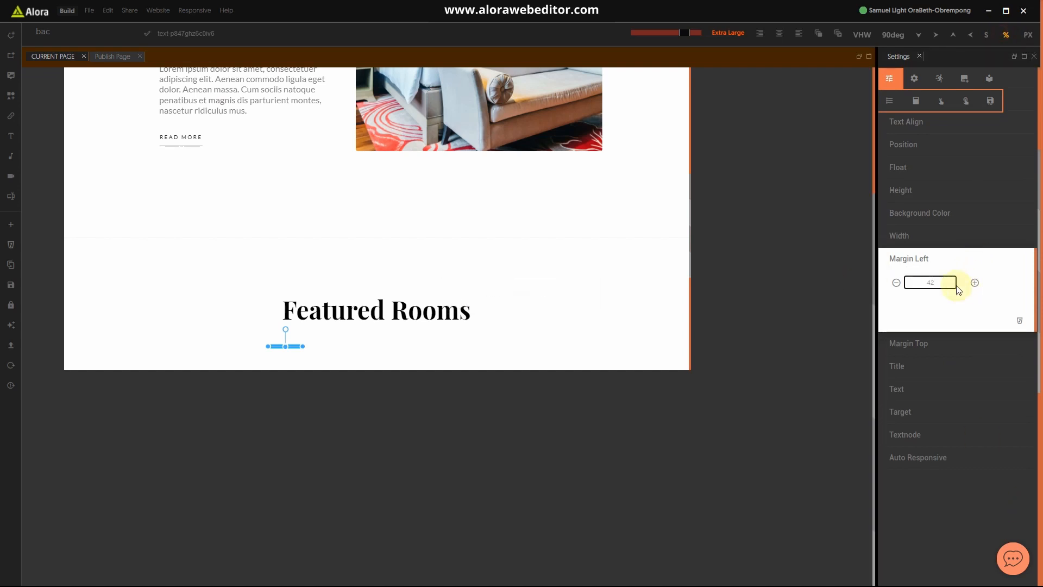
{"action": "left_click", "coordinate": [922, 258]}
{"action": "left_click", "coordinate": [1025, 35]}
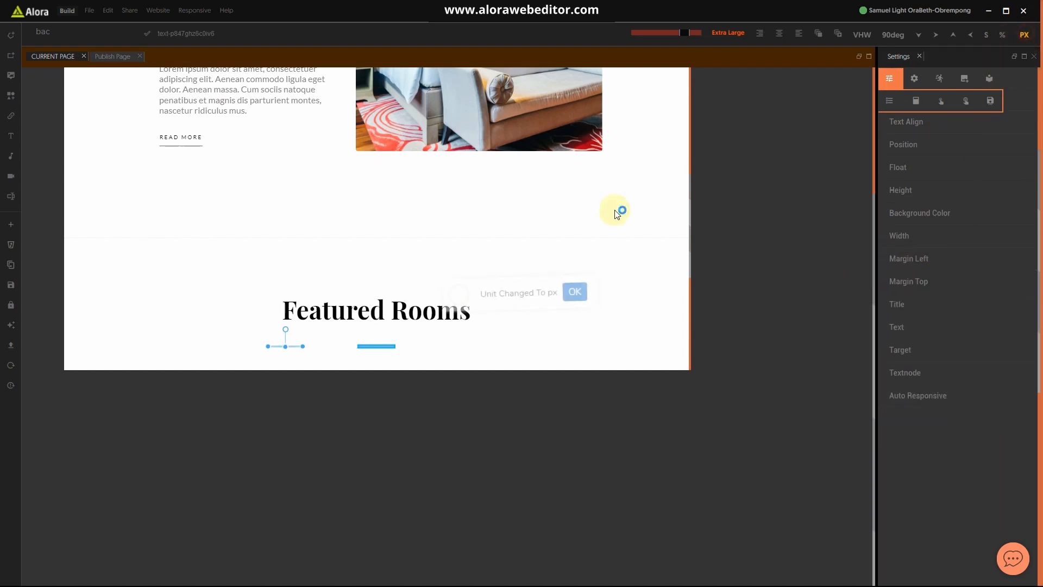
Step: Extend the Featured Rooms section downward by dragging its bottom edge
{"action": "left_click", "coordinate": [570, 251]}
{"action": "scroll", "coordinate": [484, 302], "scroll_direction": "down", "scroll_amount": 5}
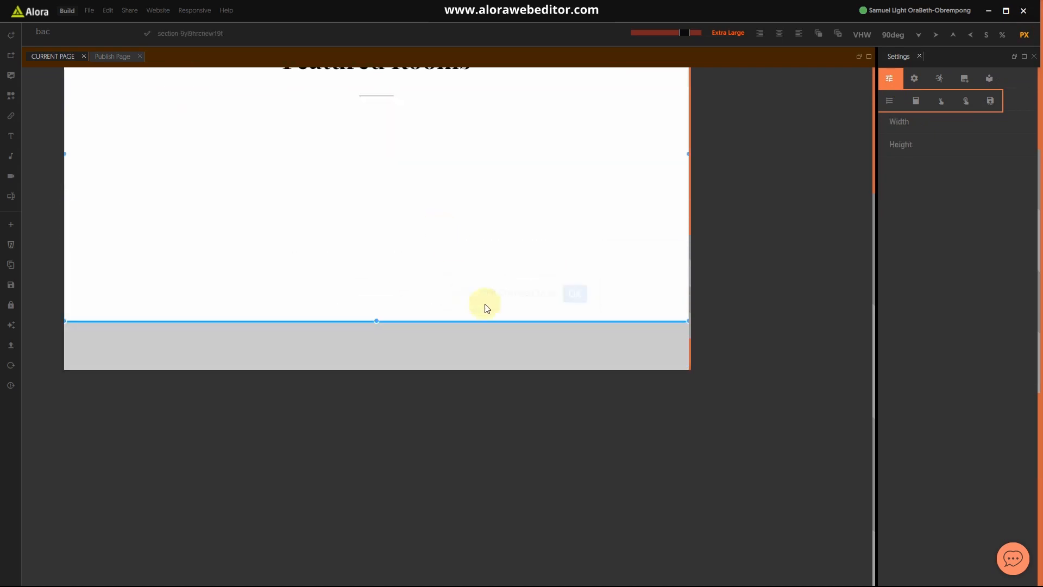
{"action": "left_click_drag", "start_coordinate": [375, 318], "coordinate": [381, 359]}
{"action": "scroll", "coordinate": [500, 274], "scroll_direction": "up", "scroll_amount": 4}
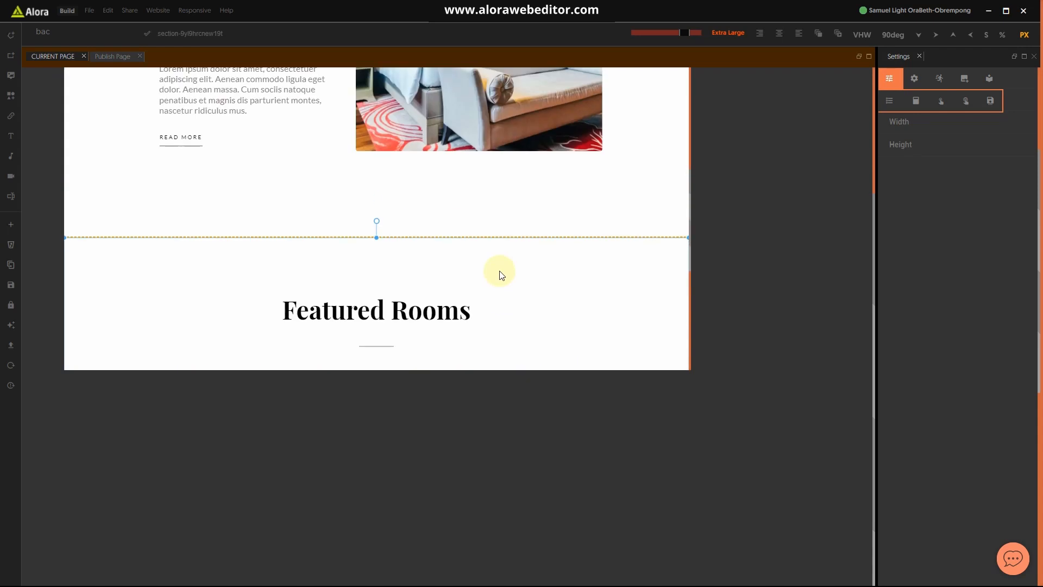
{"action": "left_click", "coordinate": [533, 220]}
{"action": "scroll", "coordinate": [534, 225], "scroll_direction": "down", "scroll_amount": 6}
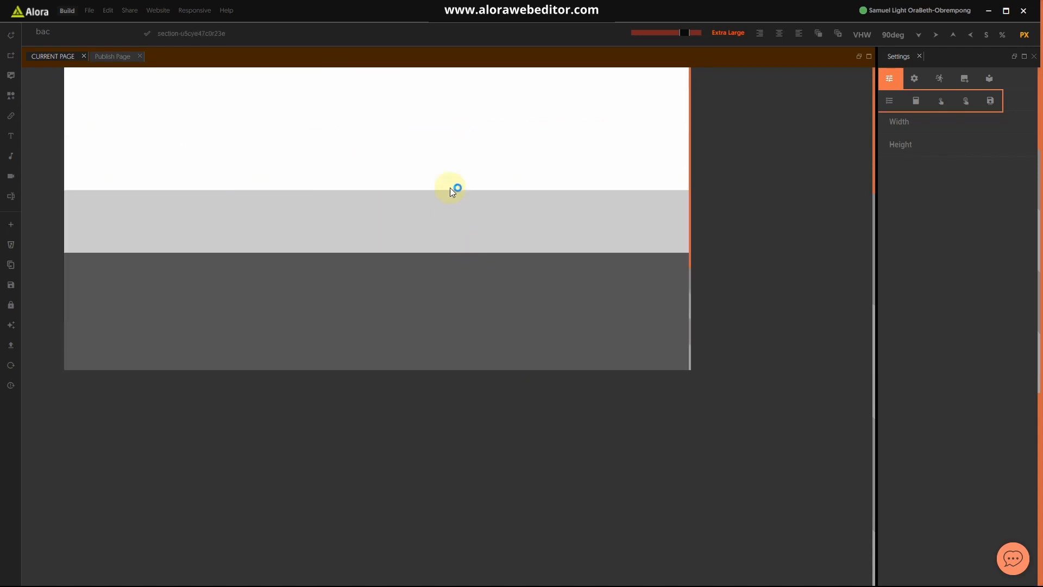
{"action": "left_click_drag", "start_coordinate": [375, 192], "coordinate": [376, 230]}
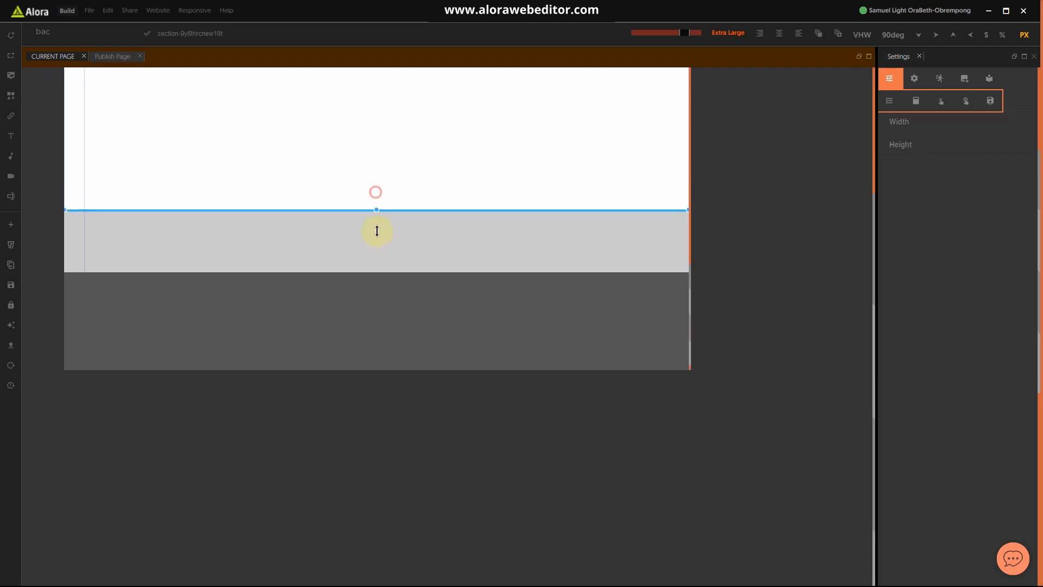
{"action": "scroll", "coordinate": [416, 235], "scroll_direction": "up", "scroll_amount": 5}
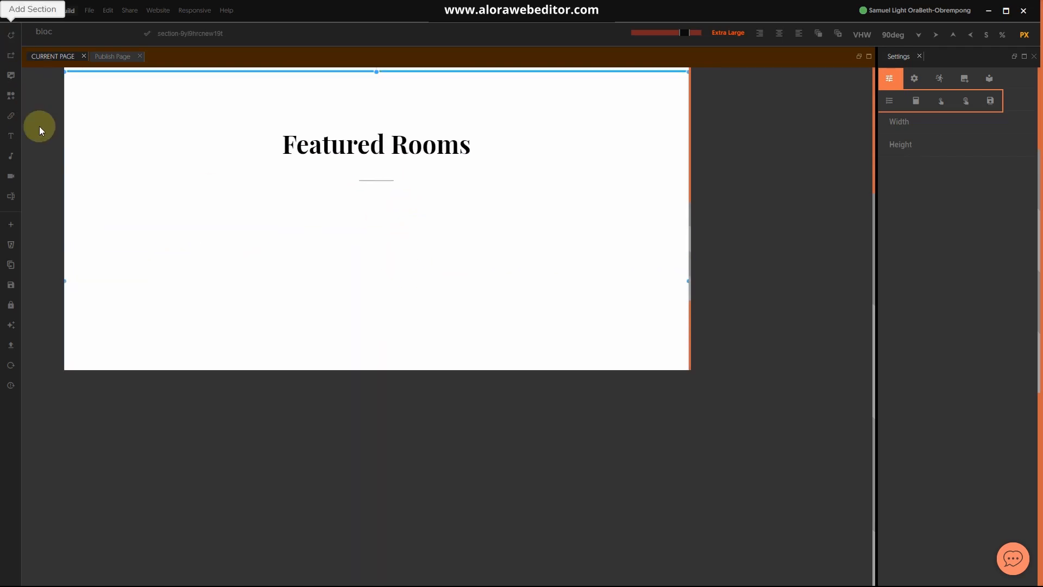
Step: Insert a new block beside the Featured Rooms heading and select it
{"action": "left_click", "coordinate": [13, 56]}
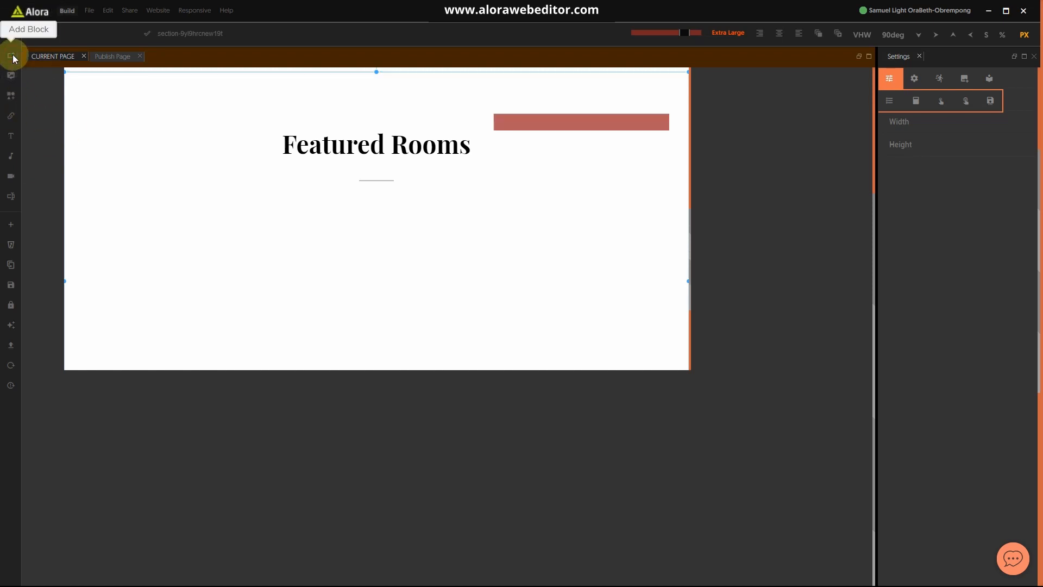
{"action": "left_click", "coordinate": [541, 126]}
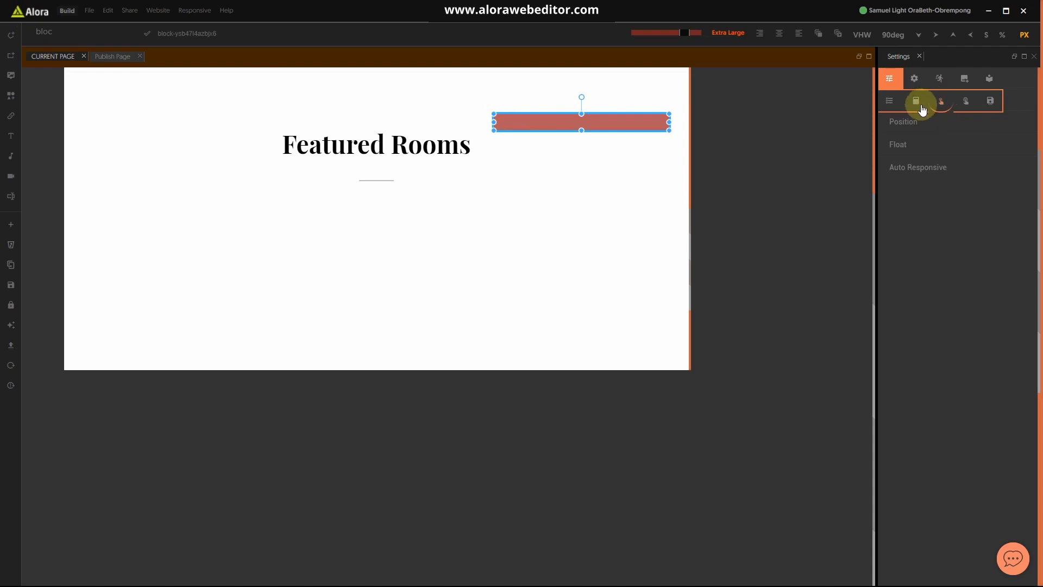
{"action": "left_click", "coordinate": [962, 83]}
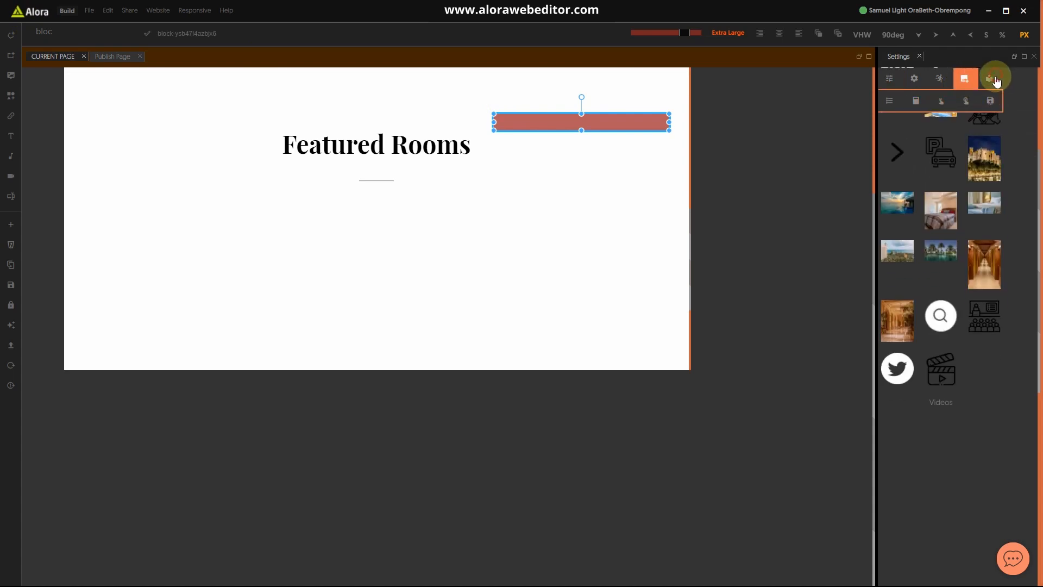
{"action": "left_click", "coordinate": [989, 78]}
Step: Place the Hootel Block-3 King's Room card below Featured Rooms and select it
{"action": "scroll", "coordinate": [987, 390], "scroll_direction": "down", "scroll_amount": 10}
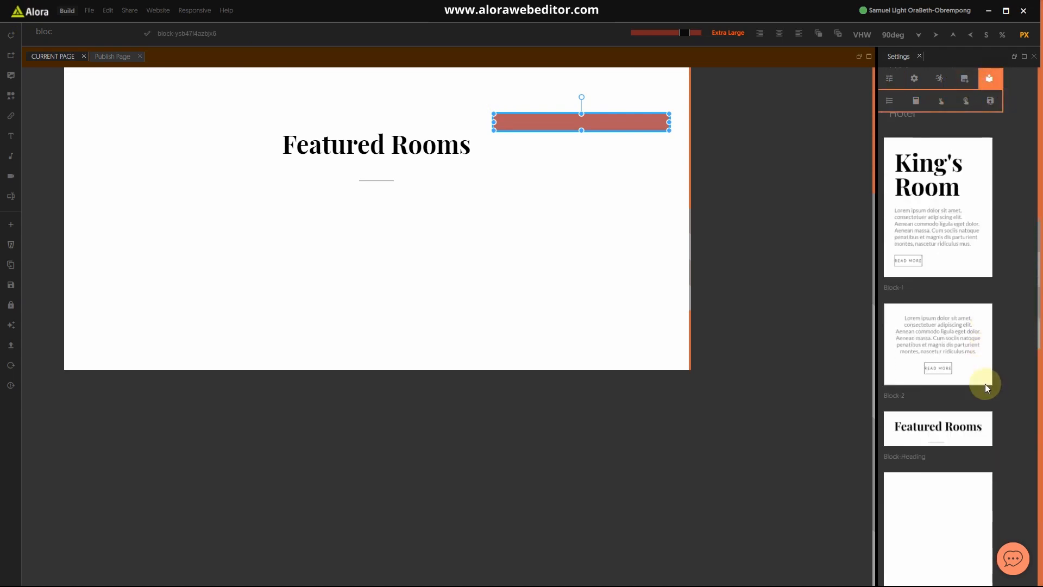
{"action": "scroll", "coordinate": [980, 365], "scroll_direction": "down", "scroll_amount": 7}
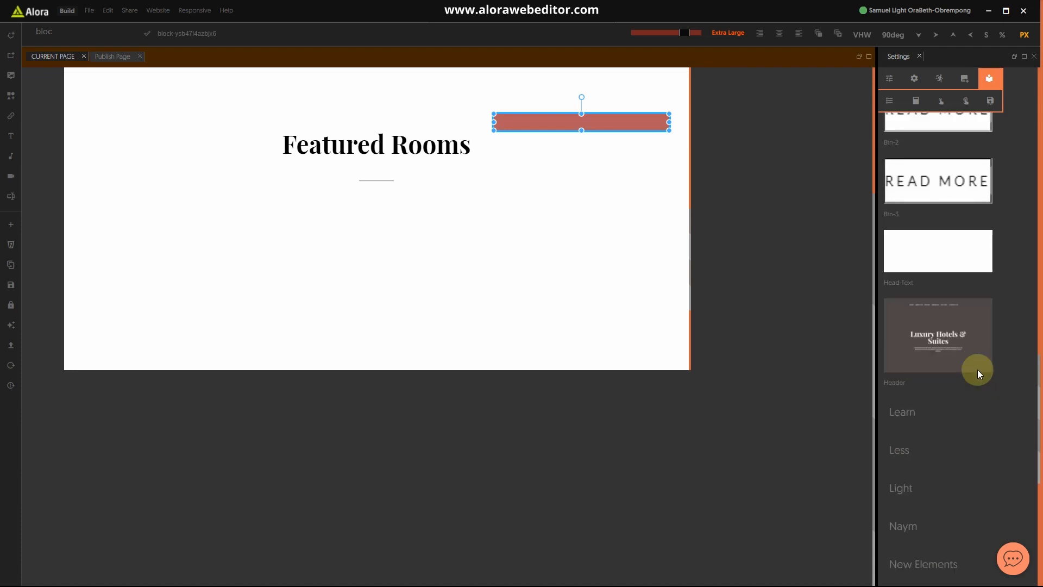
{"action": "scroll", "coordinate": [977, 369], "scroll_direction": "up", "scroll_amount": 10}
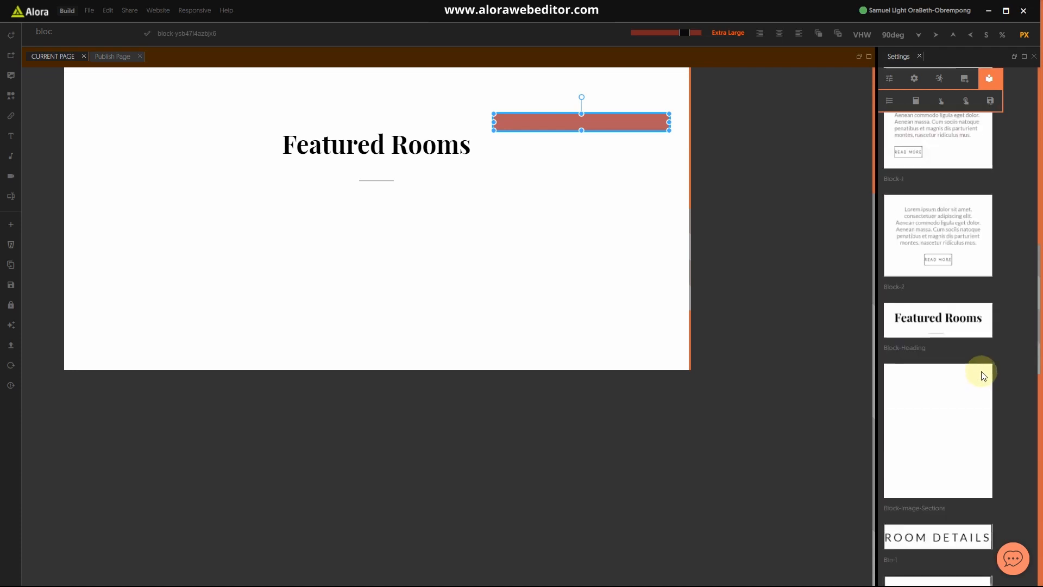
{"action": "scroll", "coordinate": [982, 379], "scroll_direction": "up", "scroll_amount": 5}
{"action": "scroll", "coordinate": [917, 326], "scroll_direction": "down", "scroll_amount": 2}
{"action": "left_click", "coordinate": [917, 242]}
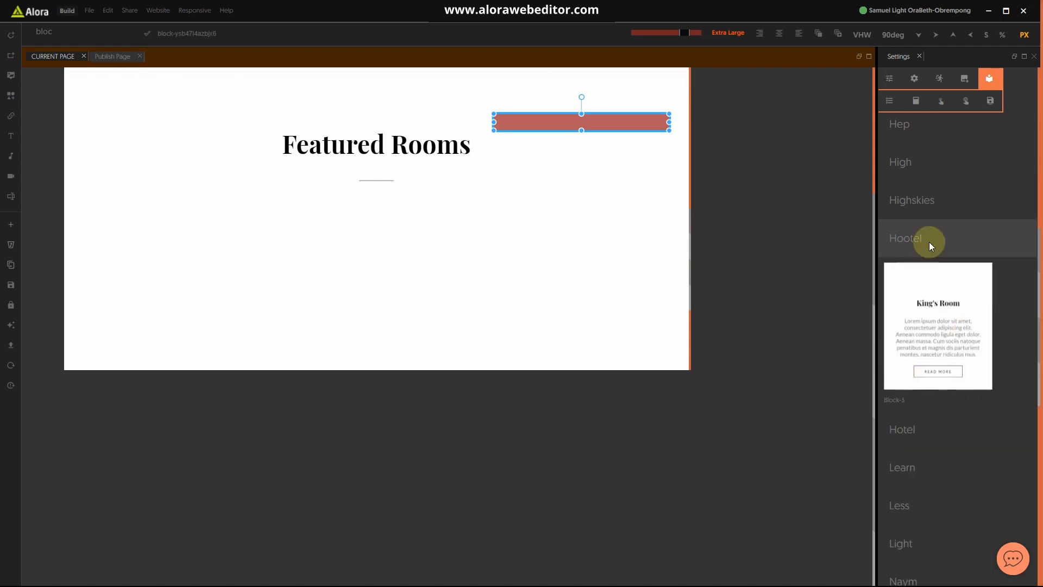
{"action": "left_click_drag", "start_coordinate": [920, 383], "coordinate": [213, 304]}
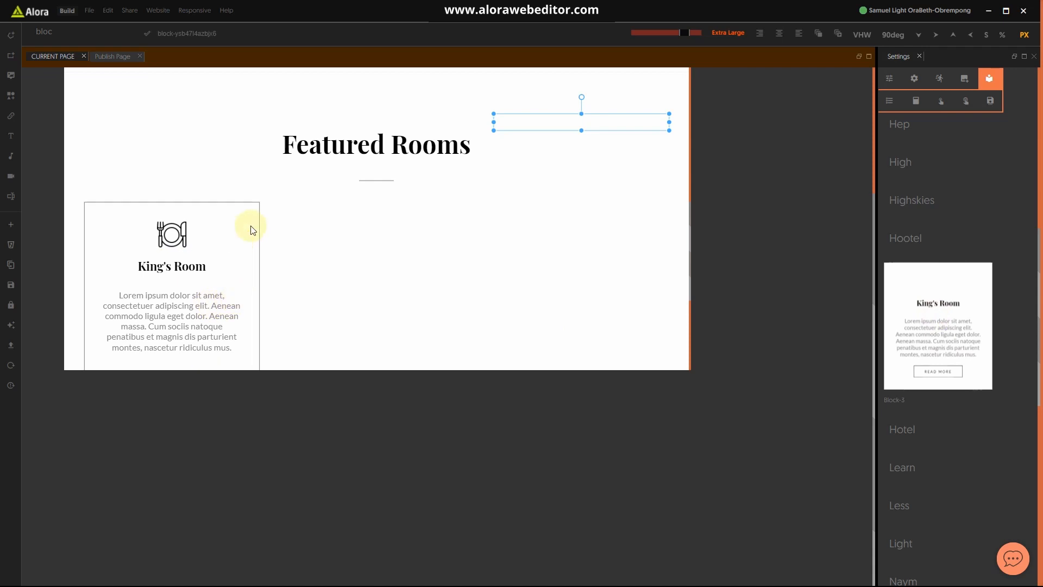
{"action": "scroll", "coordinate": [249, 228], "scroll_direction": "down", "scroll_amount": 3}
{"action": "scroll", "coordinate": [240, 253], "scroll_direction": "up", "scroll_amount": 1}
{"action": "scroll", "coordinate": [243, 260], "scroll_direction": "up", "scroll_amount": 3}
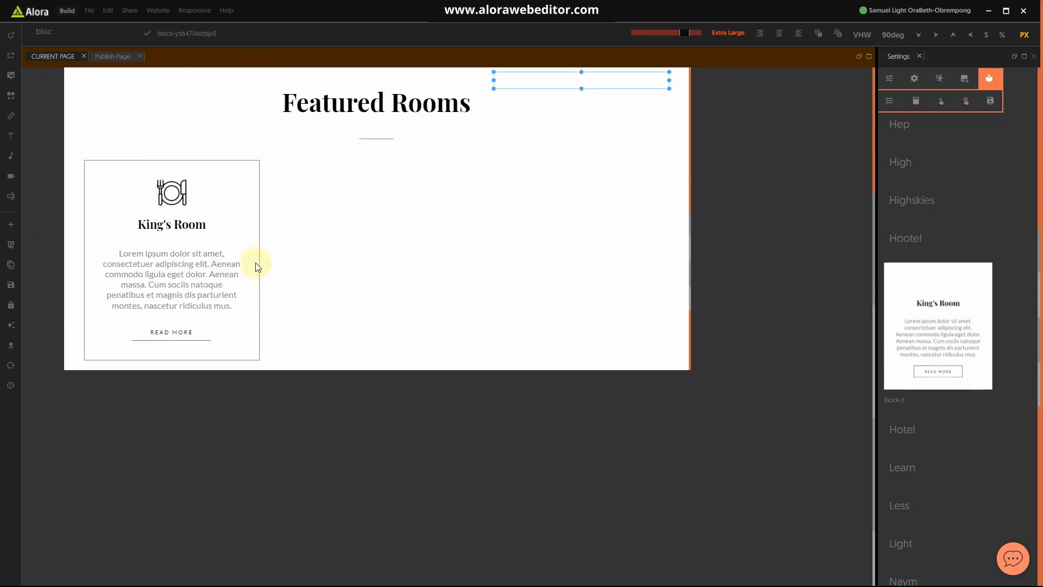
{"action": "left_click", "coordinate": [257, 265]}
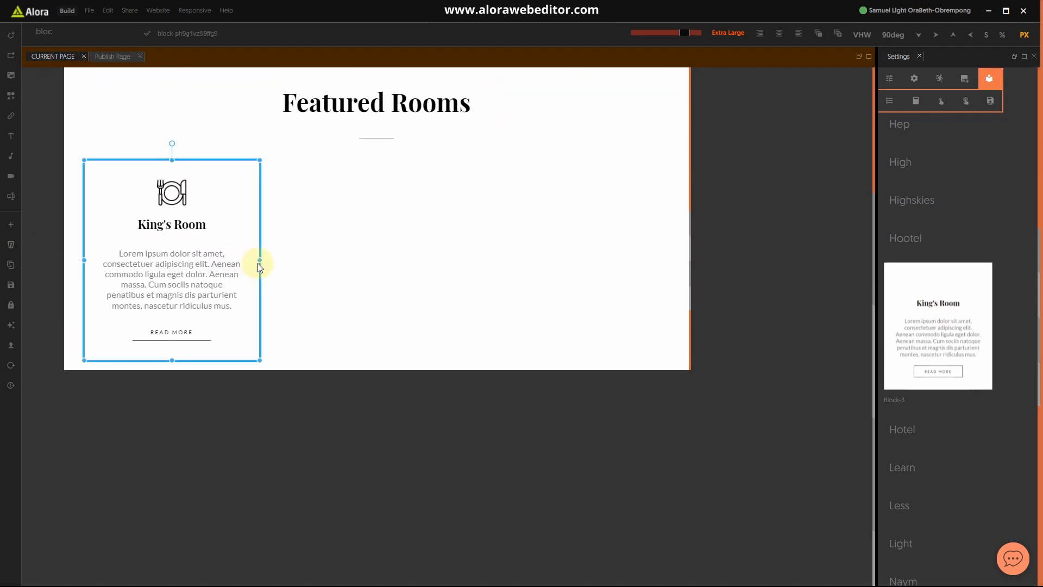
Step: Inspect the King's Room card's style properties, including Clear, then bring up the Start menu
{"action": "left_click", "coordinate": [890, 76]}
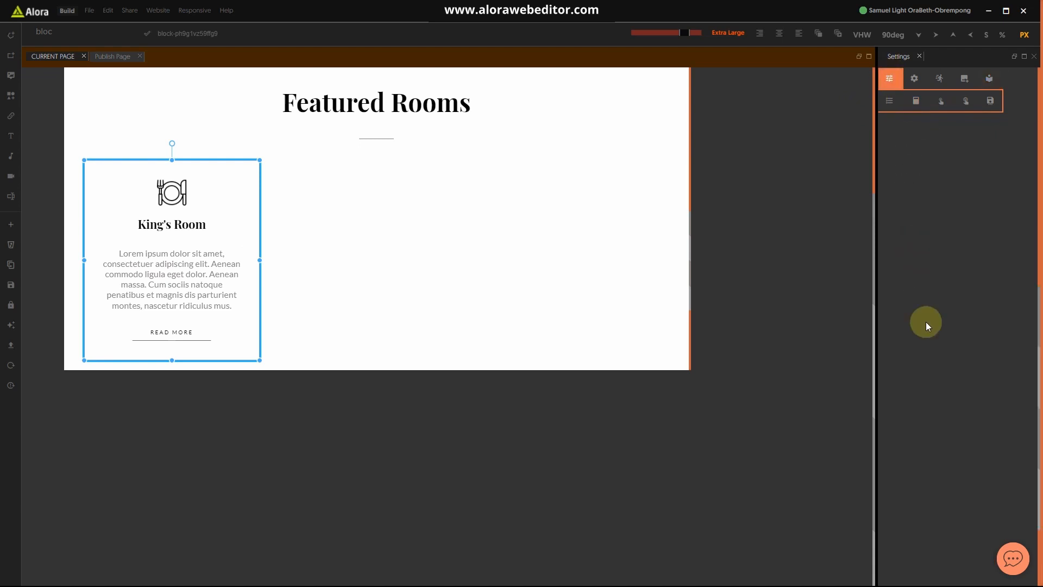
{"action": "left_click", "coordinate": [907, 228]}
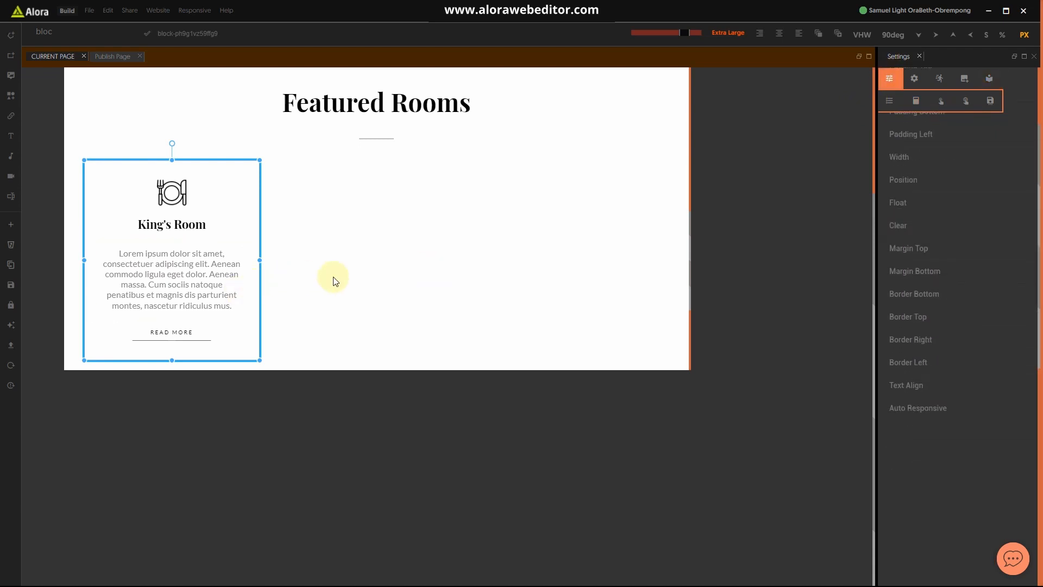
{"action": "scroll", "coordinate": [337, 280], "scroll_direction": "down", "scroll_amount": 3}
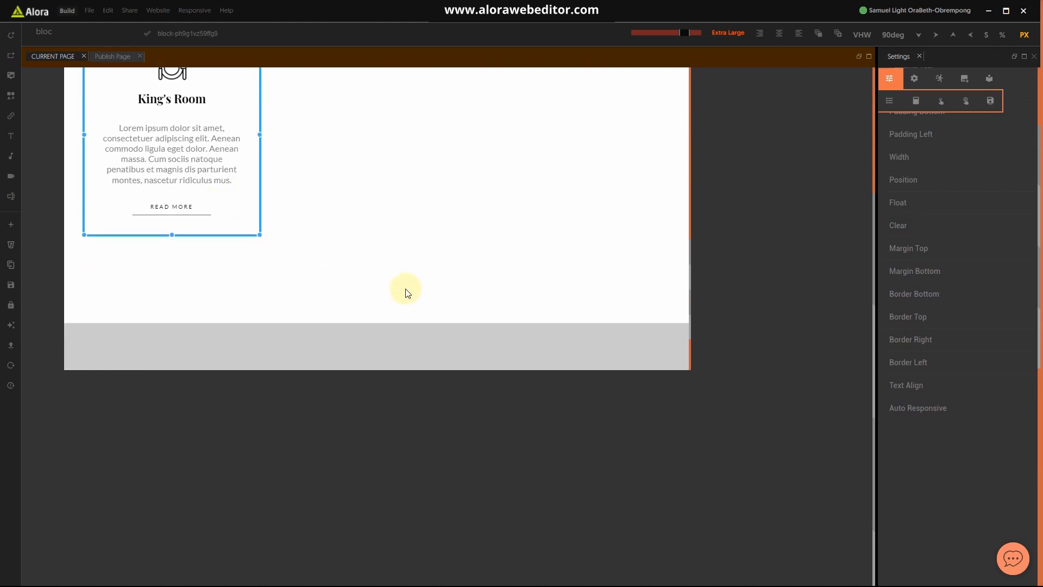
{"action": "scroll", "coordinate": [407, 290], "scroll_direction": "up", "scroll_amount": 2}
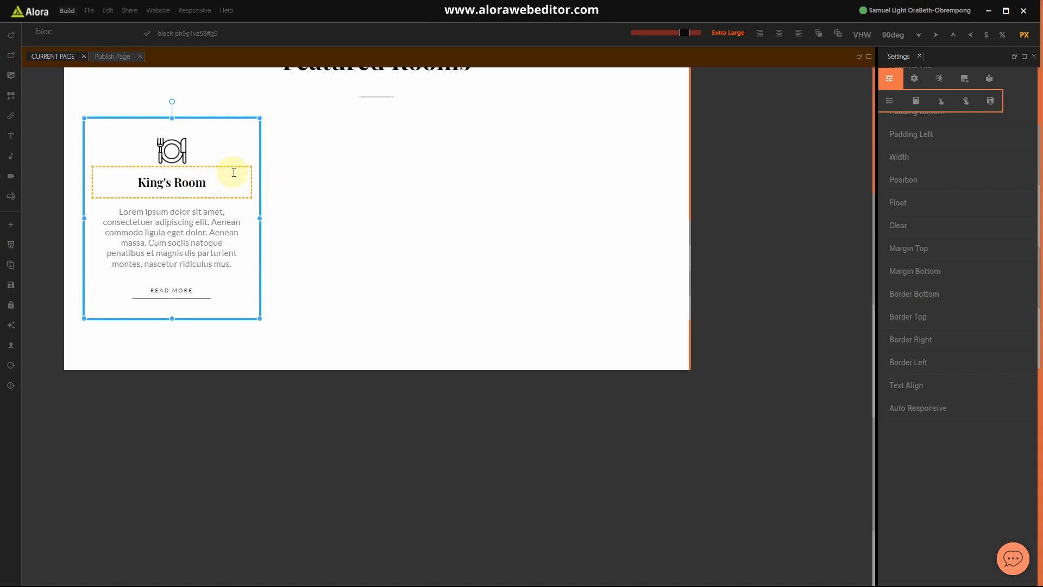
{"action": "key", "text": "super"}
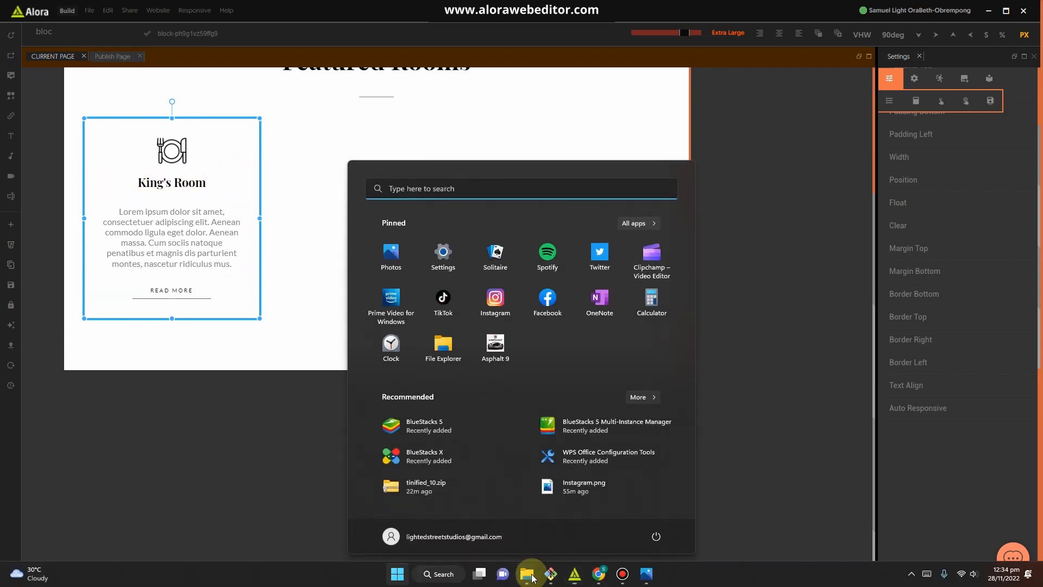
Step: View the Hotel Amenities cards in Hotel website.jpg, then select the King's Room heading
{"action": "left_click", "coordinate": [645, 575]}
{"action": "scroll", "coordinate": [530, 367], "scroll_direction": "down", "scroll_amount": 3}
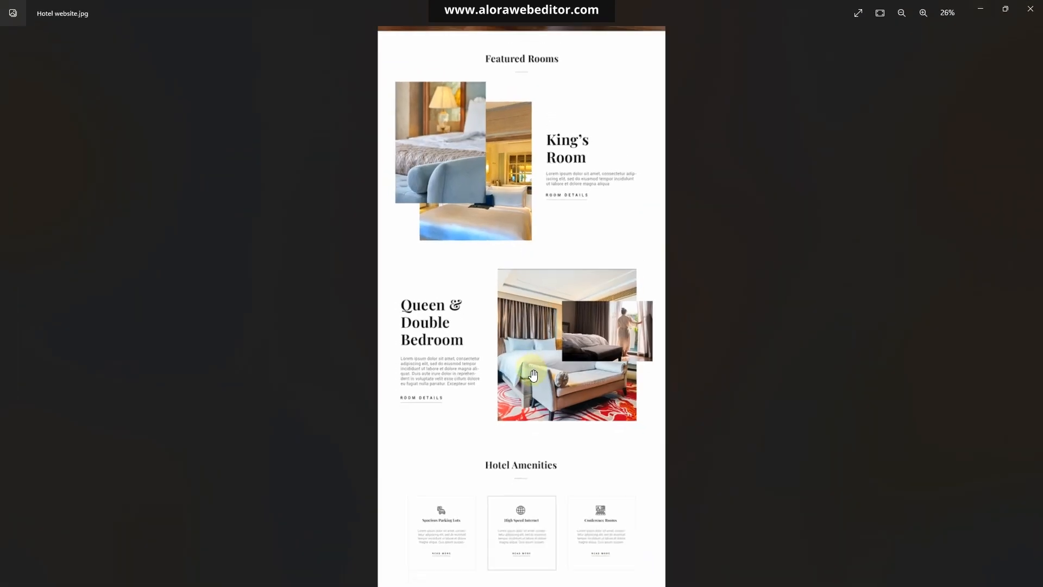
{"action": "scroll", "coordinate": [535, 453], "scroll_direction": "up", "scroll_amount": 8}
{"action": "left_click_drag", "start_coordinate": [501, 449], "coordinate": [512, 242]}
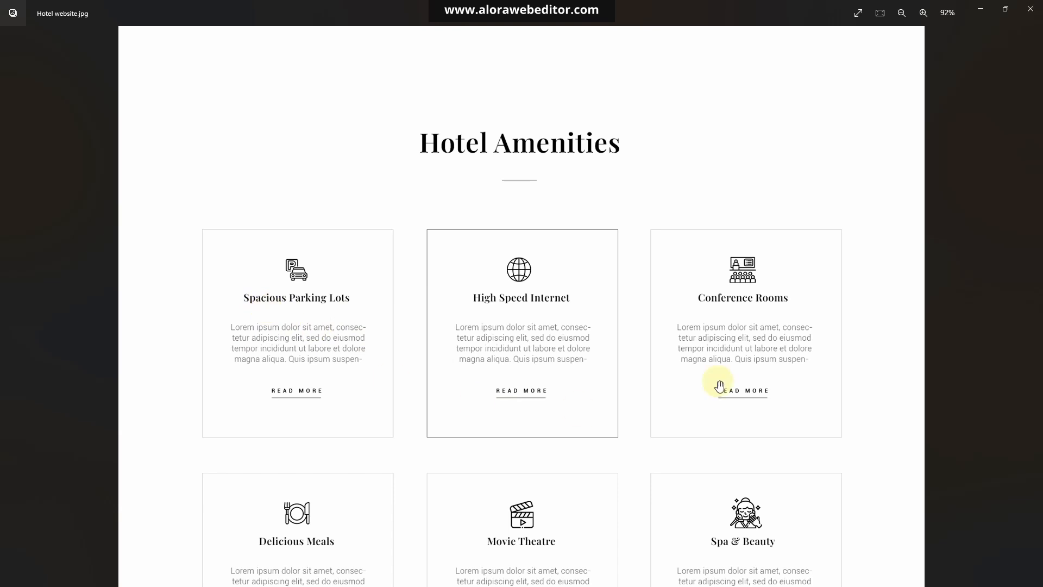
{"action": "left_click", "coordinate": [982, 11]}
{"action": "left_click", "coordinate": [168, 180]}
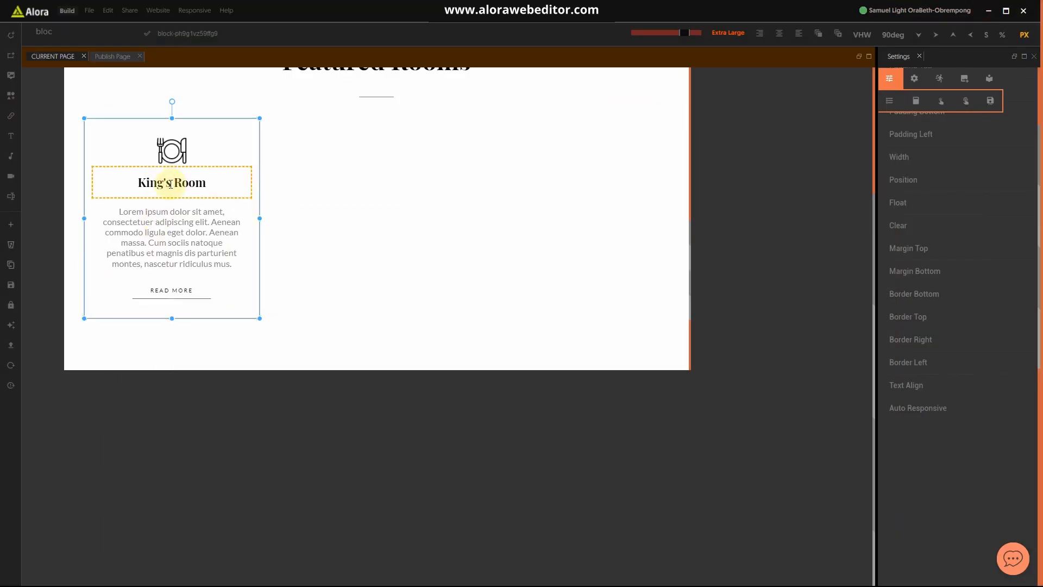
{"action": "right_click", "coordinate": [172, 184]}
Step: Change the card heading from King's Room to 'Spacious Parking Lots'
{"action": "double_click", "coordinate": [172, 183]}
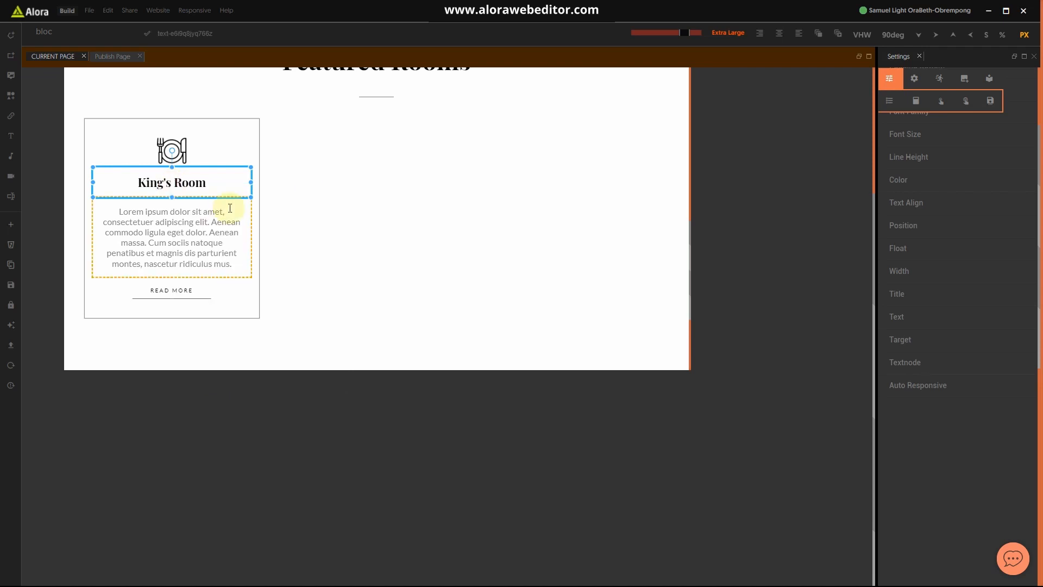
{"action": "type", "text": "Spacious Parking "}
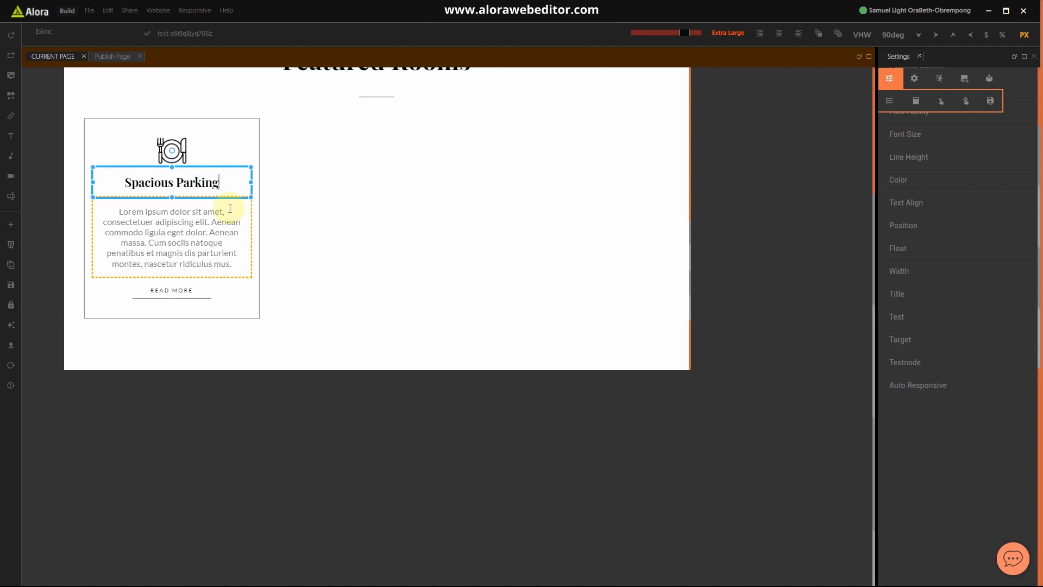
{"action": "type", "text": "Lots"}
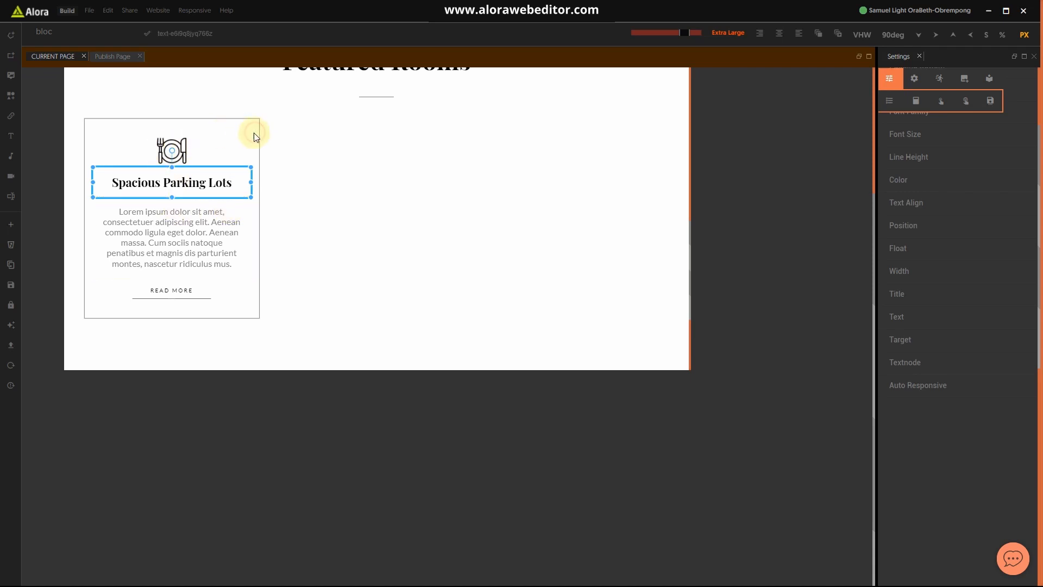
{"action": "left_click", "coordinate": [242, 140]}
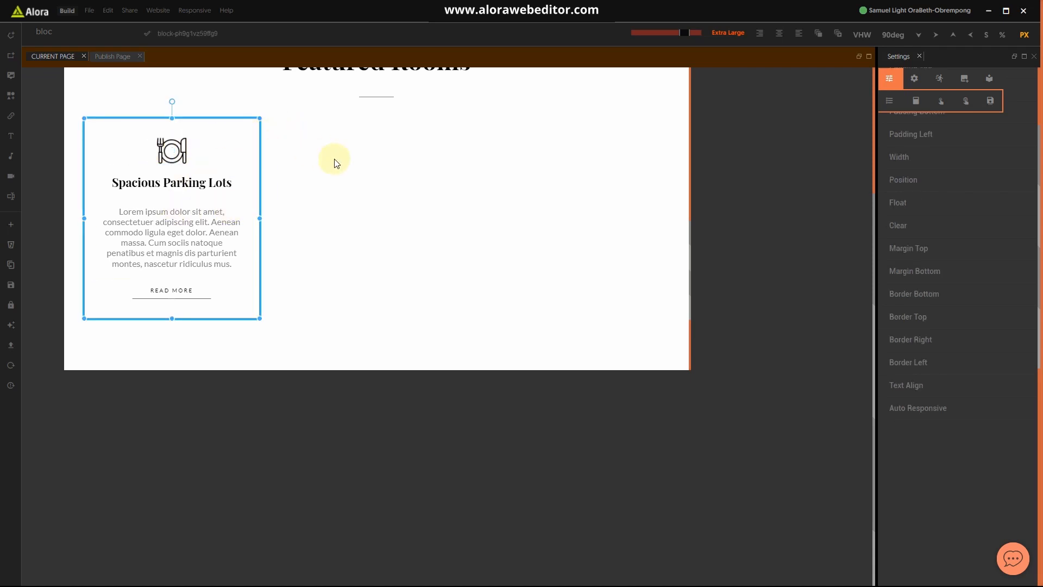
Step: Recheck the Hotel website.jpg reference in Photos and expand the card's Border Top settings
{"action": "scroll", "coordinate": [441, 261], "scroll_direction": "up", "scroll_amount": 4}
{"action": "scroll", "coordinate": [442, 258], "scroll_direction": "down", "scroll_amount": 2}
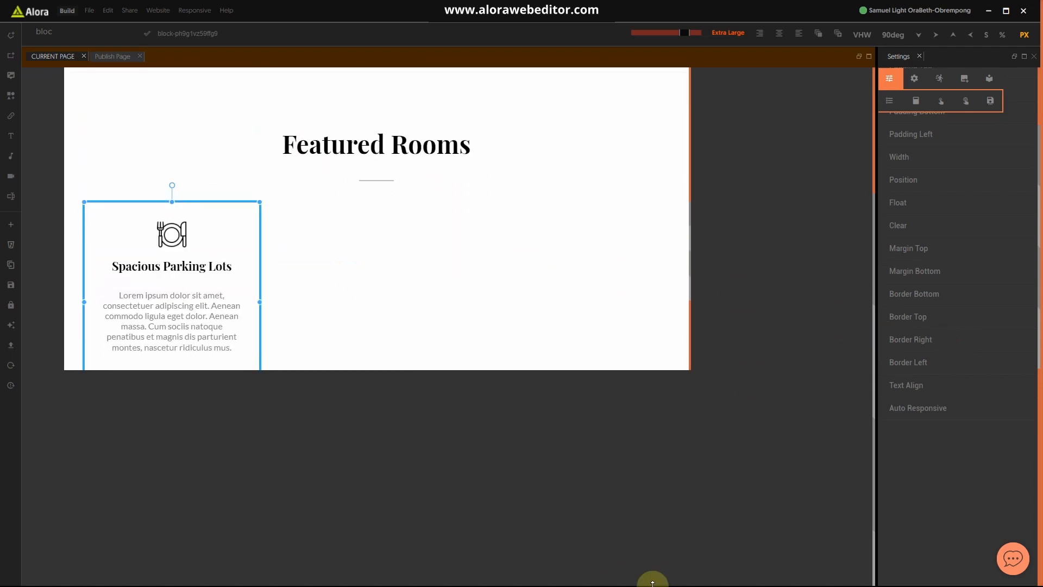
{"action": "mouse_move", "coordinate": [647, 577]}
{"action": "key", "text": "super"}
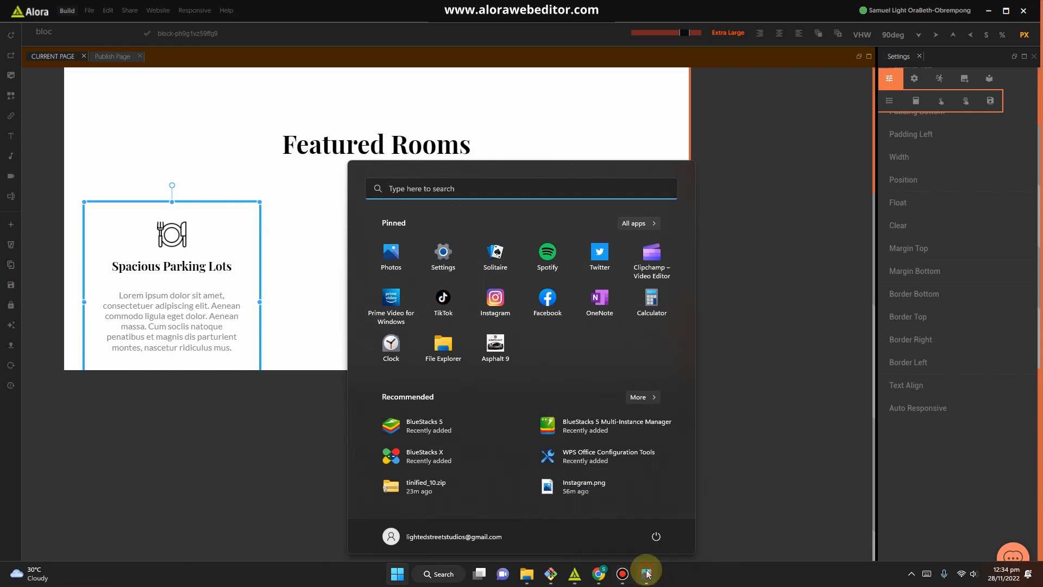
{"action": "left_click", "coordinate": [647, 574]}
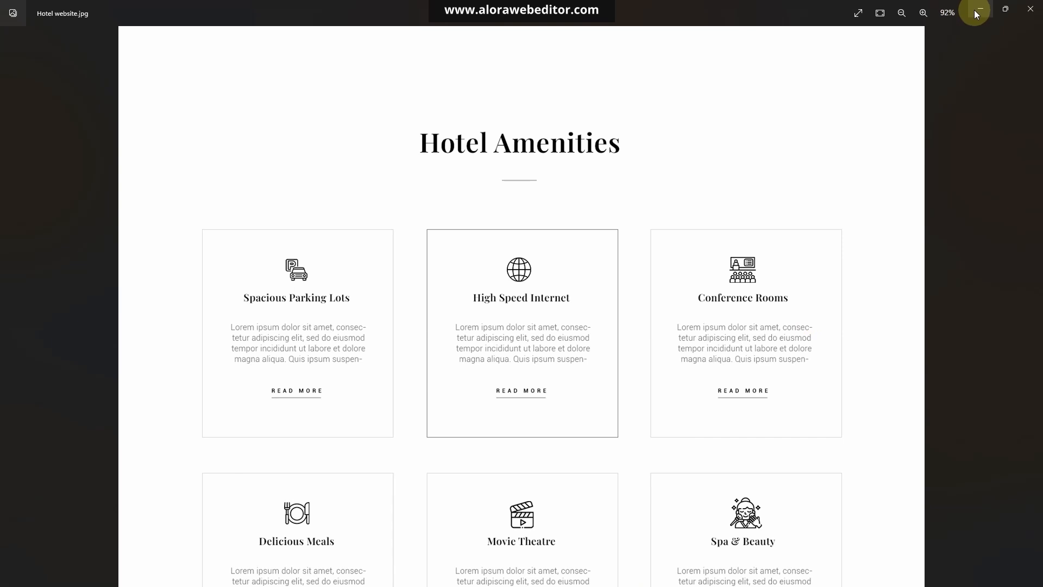
{"action": "left_click", "coordinate": [980, 11]}
{"action": "left_click", "coordinate": [917, 318]}
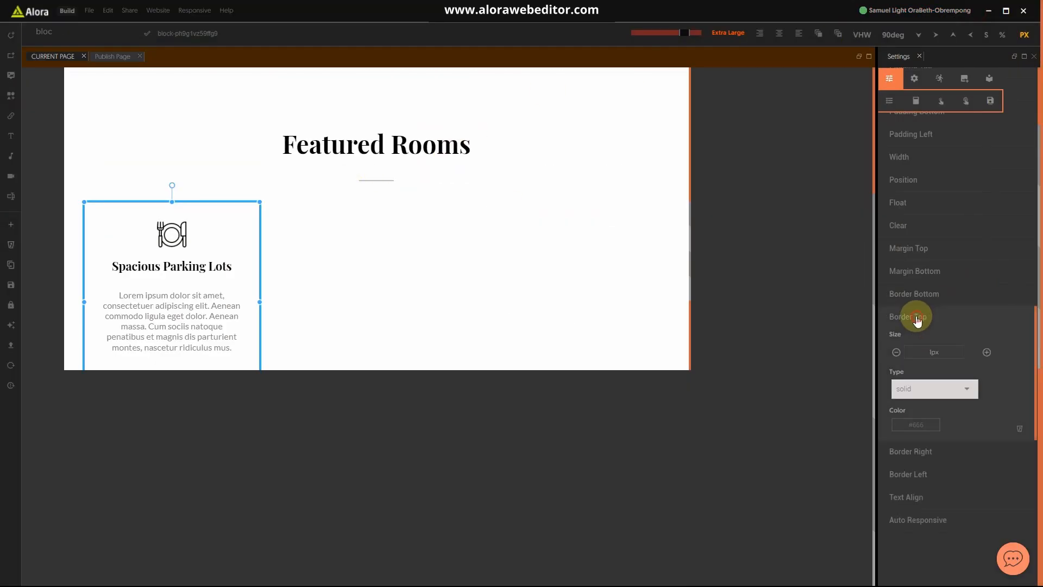
Step: Change the card's 30px Margin Top so it sits lower beneath the divider, then reselect it
{"action": "left_click", "coordinate": [915, 316]}
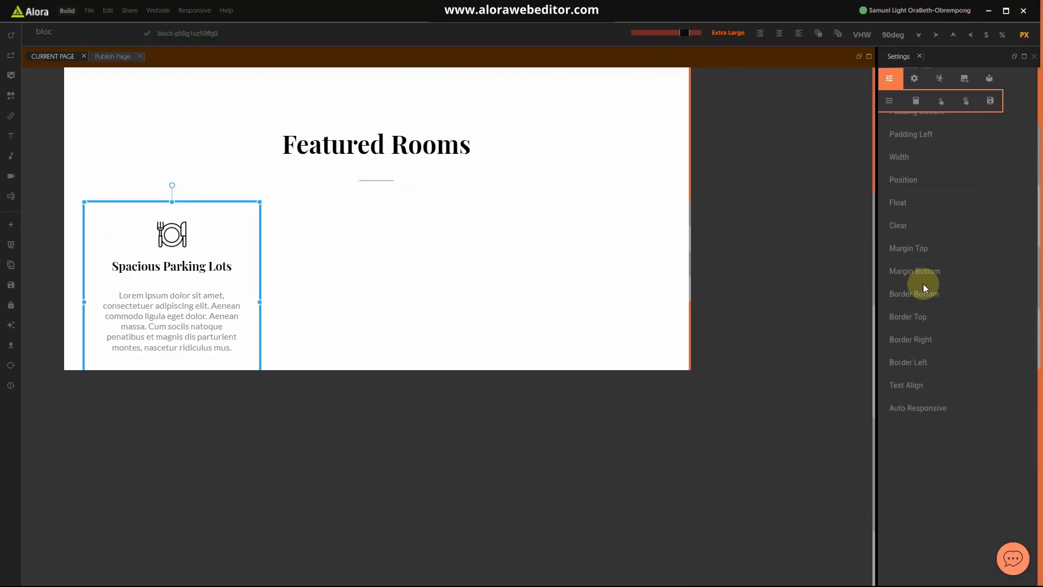
{"action": "left_click", "coordinate": [918, 248]}
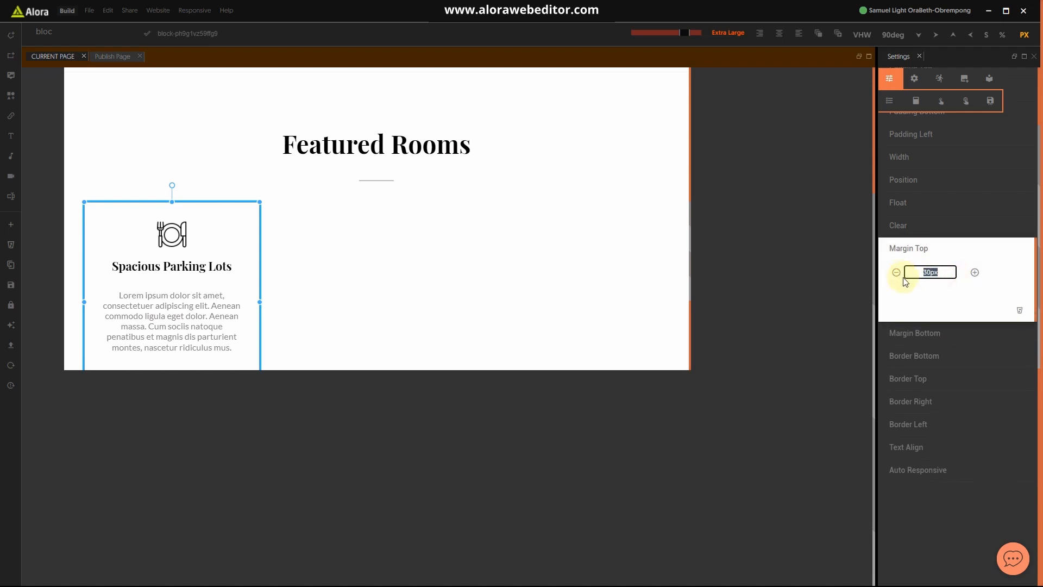
{"action": "left_click", "coordinate": [927, 248]}
{"action": "left_click", "coordinate": [593, 312]}
{"action": "scroll", "coordinate": [298, 282], "scroll_direction": "down", "scroll_amount": 3}
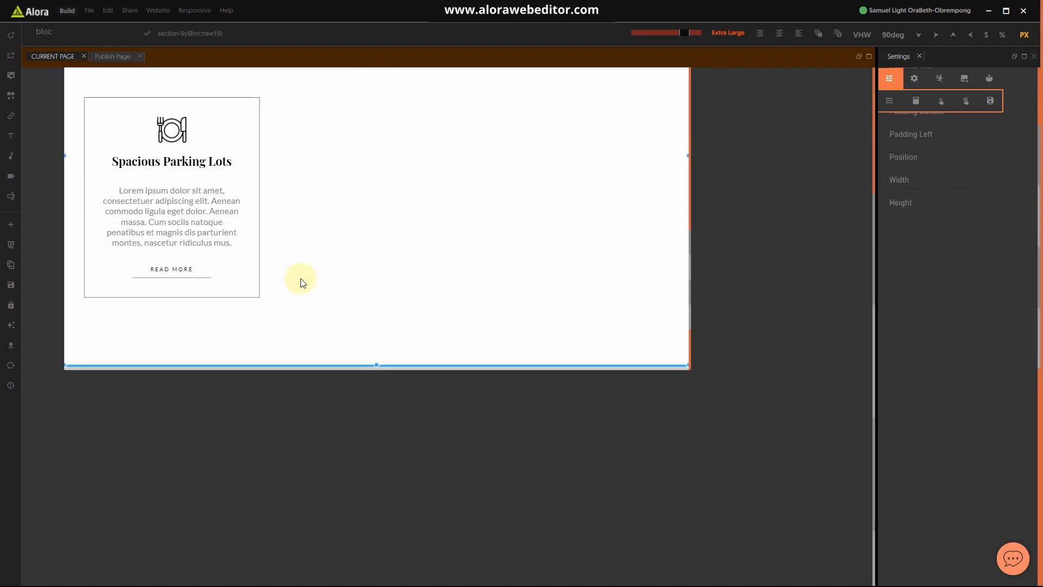
{"action": "scroll", "coordinate": [297, 276], "scroll_direction": "up", "scroll_amount": 4}
{"action": "scroll", "coordinate": [297, 277], "scroll_direction": "down", "scroll_amount": 3}
{"action": "left_click", "coordinate": [256, 275]}
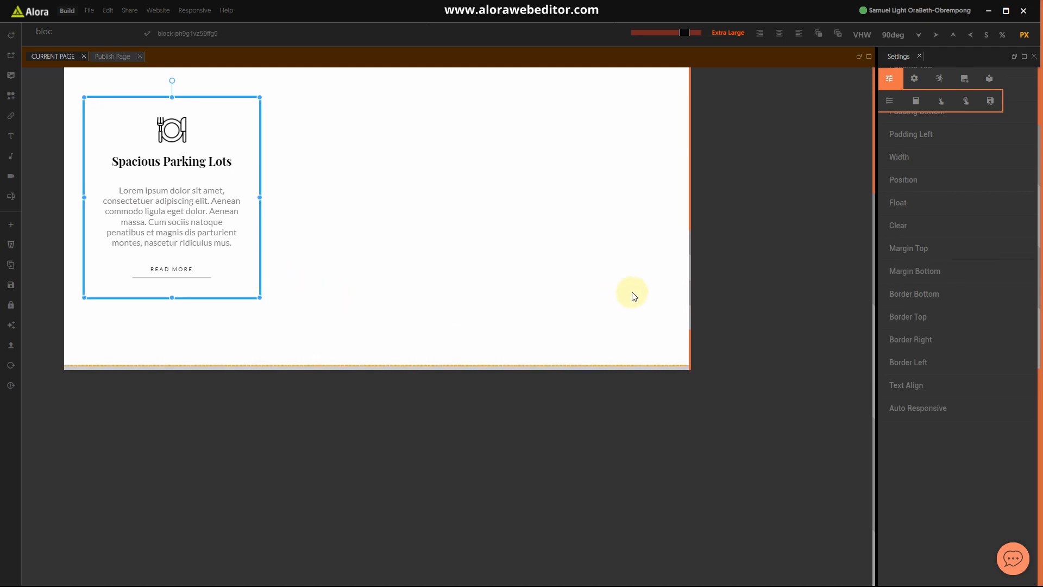
Step: Duplicate the Spacious Parking Lots card and delete the copy's Clear setting
{"action": "key", "text": "ctrl+d"}
{"action": "scroll", "coordinate": [256, 284], "scroll_direction": "down", "scroll_amount": 2}
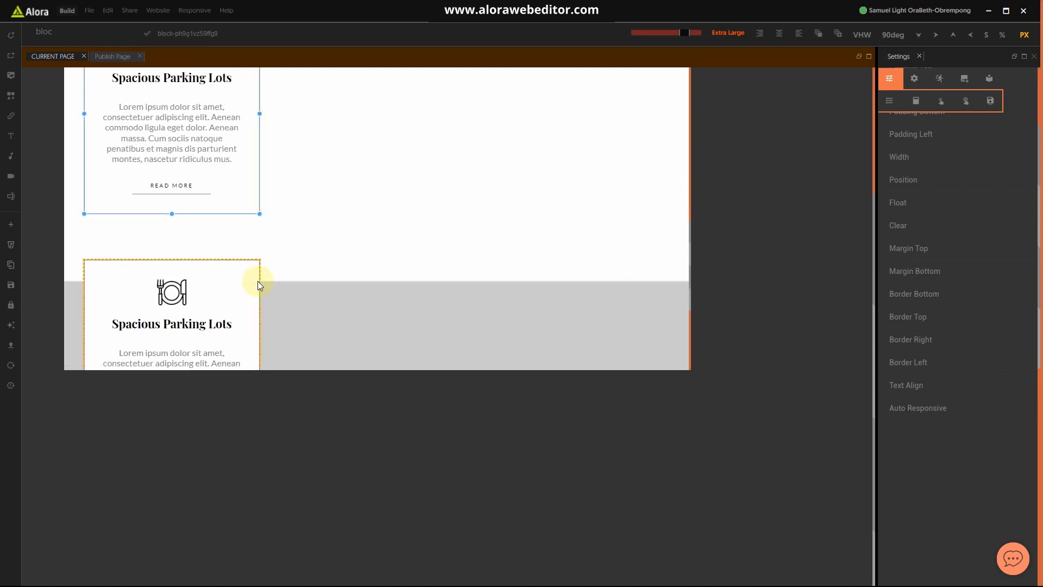
{"action": "left_click", "coordinate": [259, 281]}
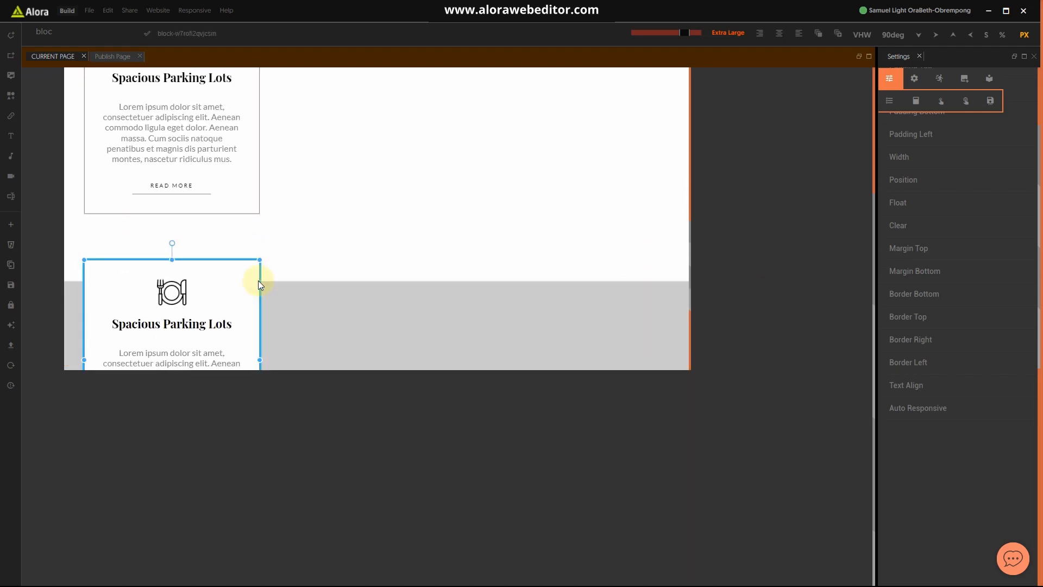
{"action": "left_click", "coordinate": [897, 227]}
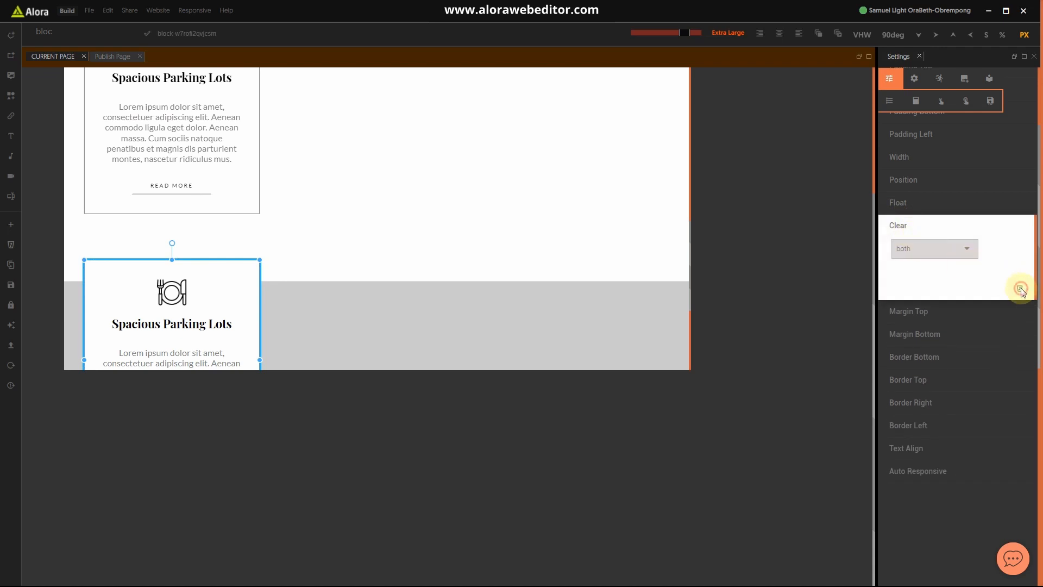
{"action": "left_click", "coordinate": [1021, 289]}
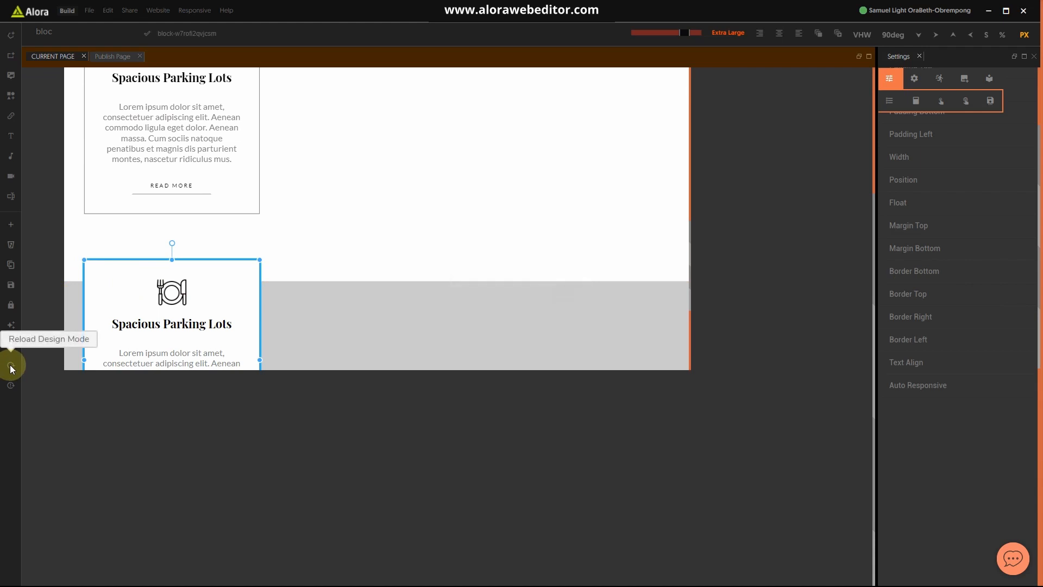
{"action": "left_click", "coordinate": [303, 245]}
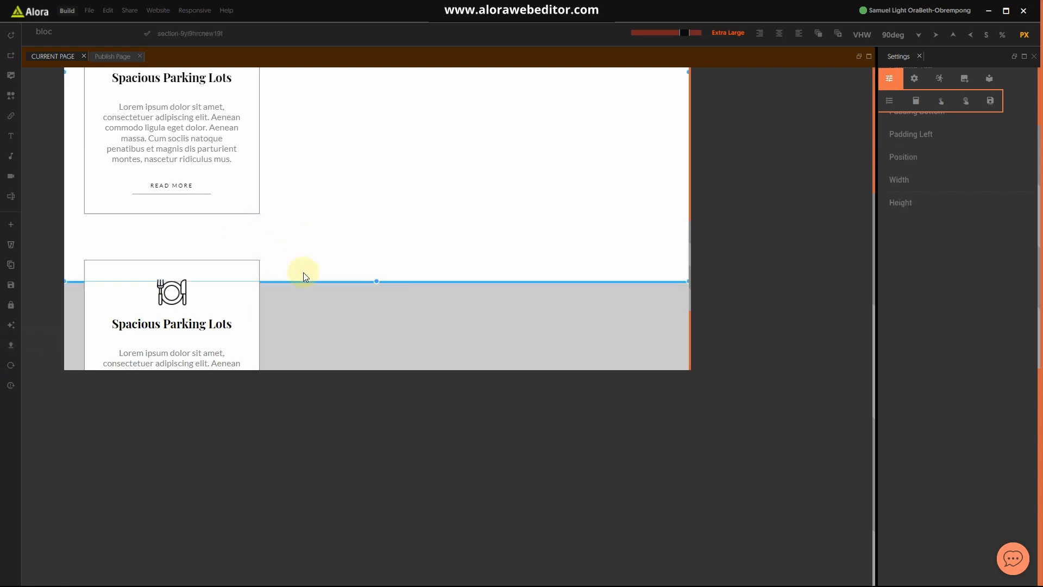
Step: Check the three-card row under Featured Rooms and select the first card
{"action": "left_click", "coordinate": [259, 263]}
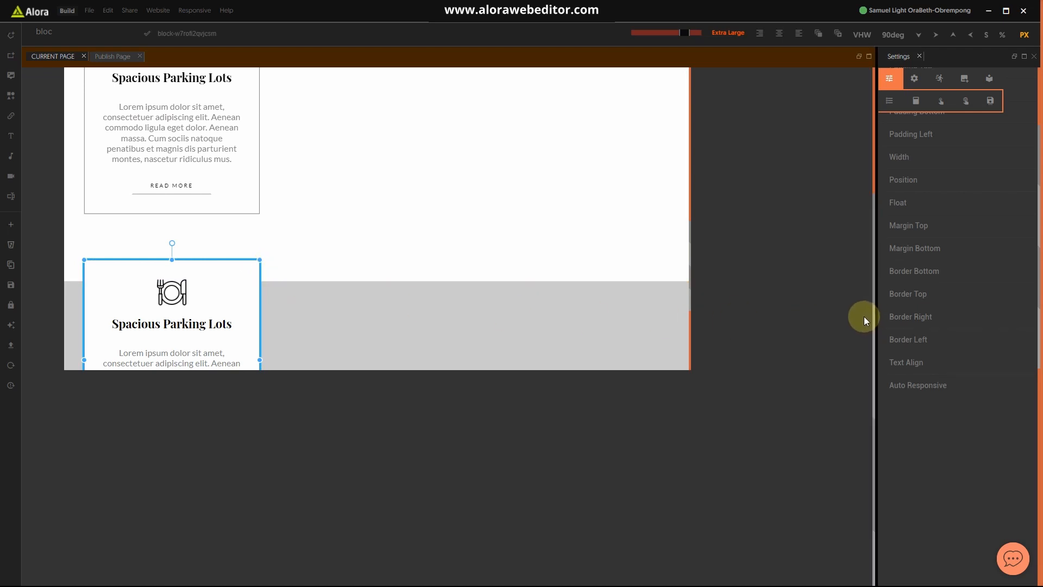
{"action": "scroll", "coordinate": [489, 252], "scroll_direction": "up", "scroll_amount": 3}
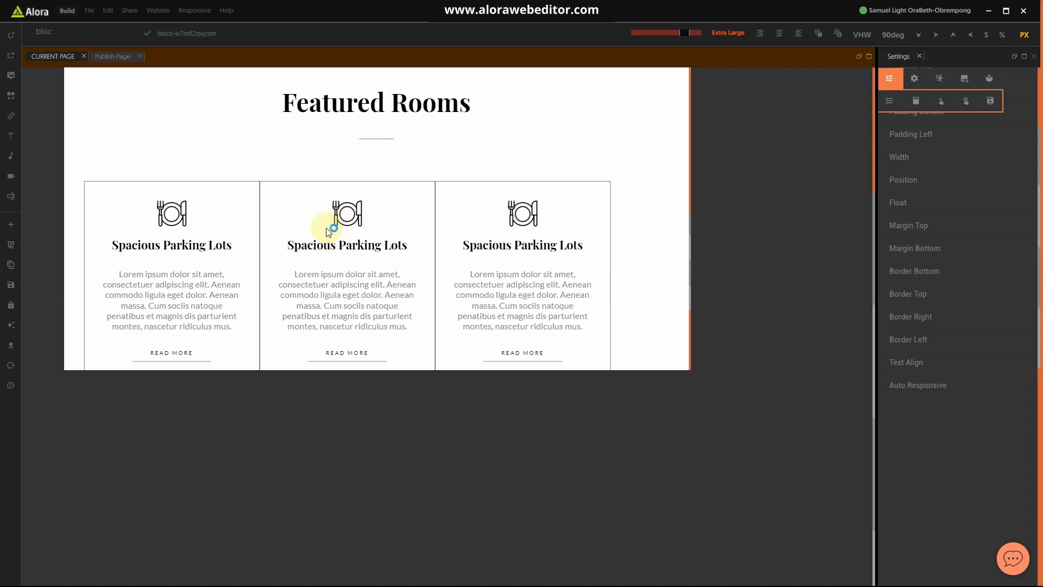
{"action": "scroll", "coordinate": [336, 228], "scroll_direction": "down", "scroll_amount": 2}
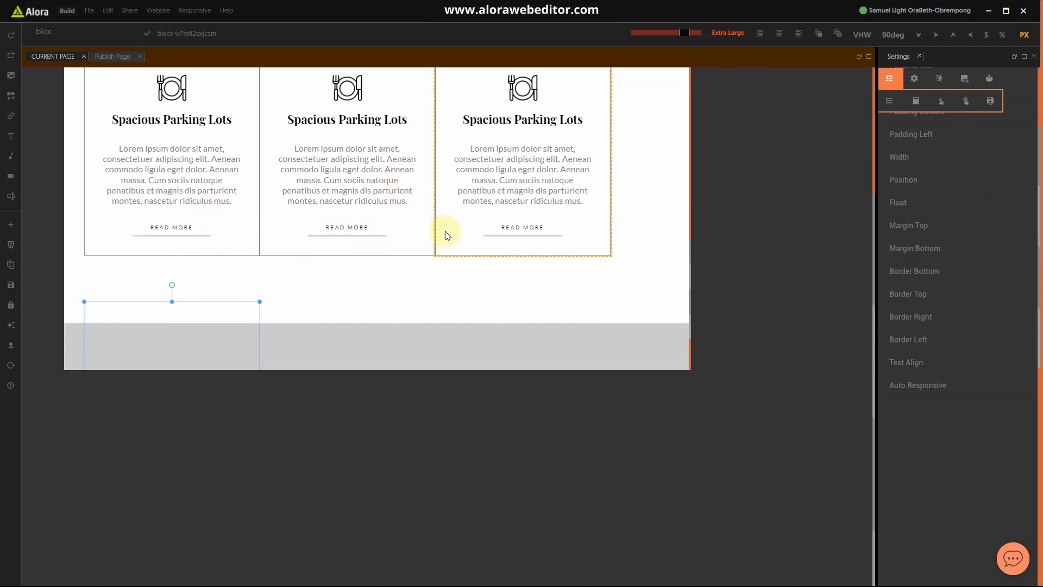
{"action": "left_click", "coordinate": [119, 253]}
{"action": "left_click", "coordinate": [121, 255]}
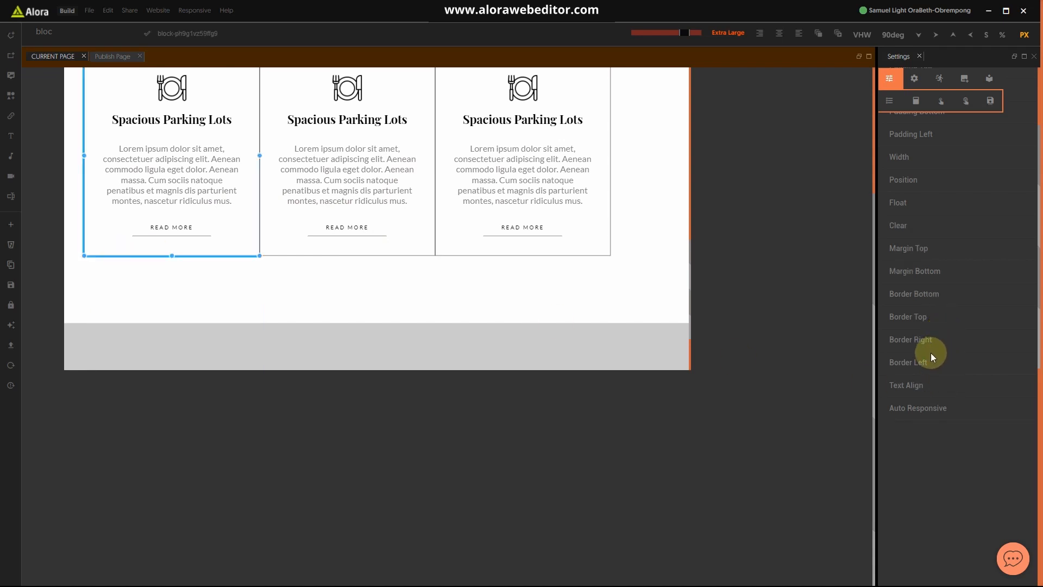
Step: Add a Margin Left of 3% to the first card
{"action": "left_click", "coordinate": [88, 34]}
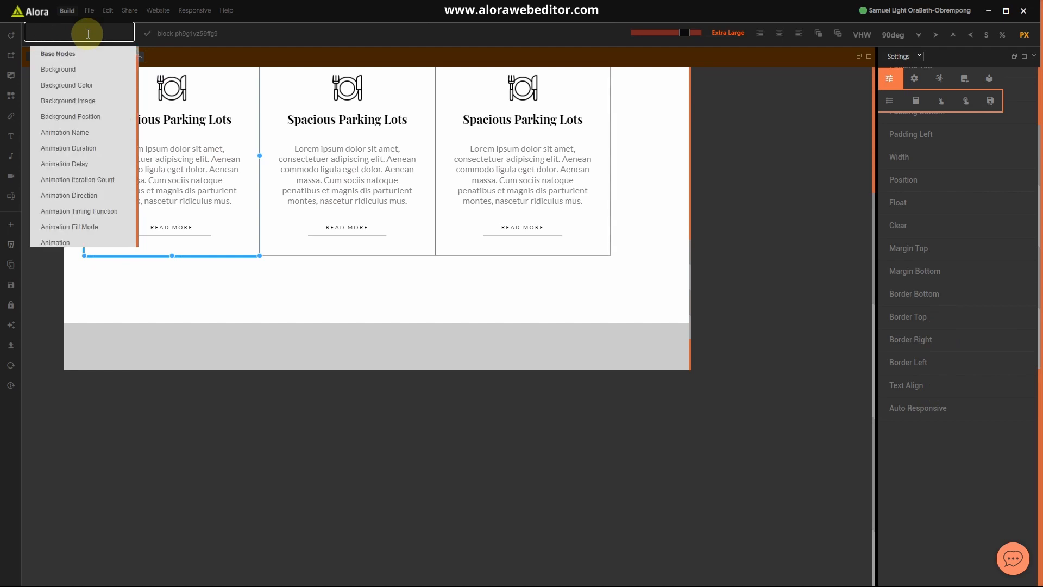
{"action": "type", "text": "mar"}
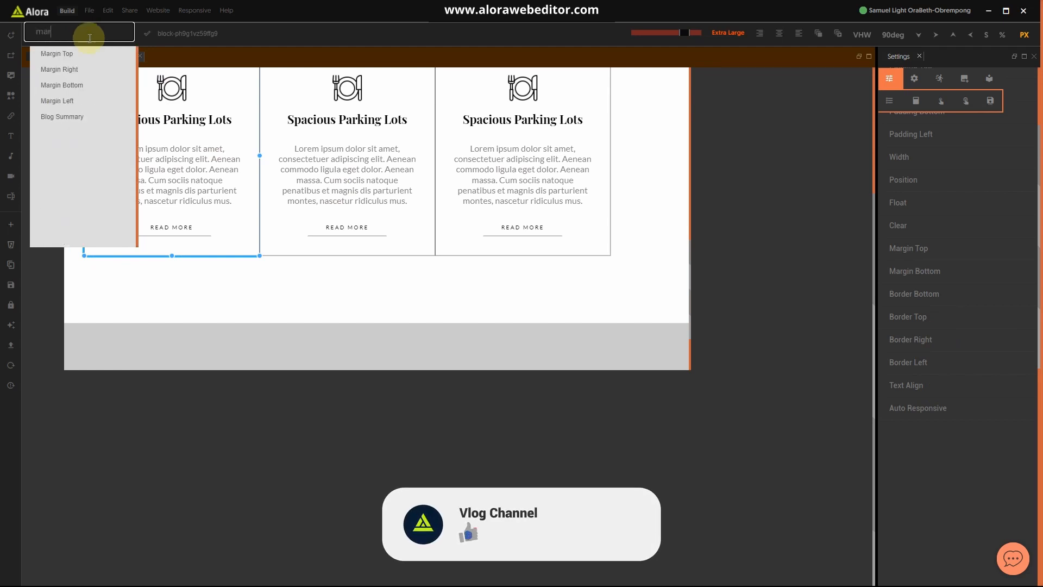
{"action": "left_click", "coordinate": [61, 104]}
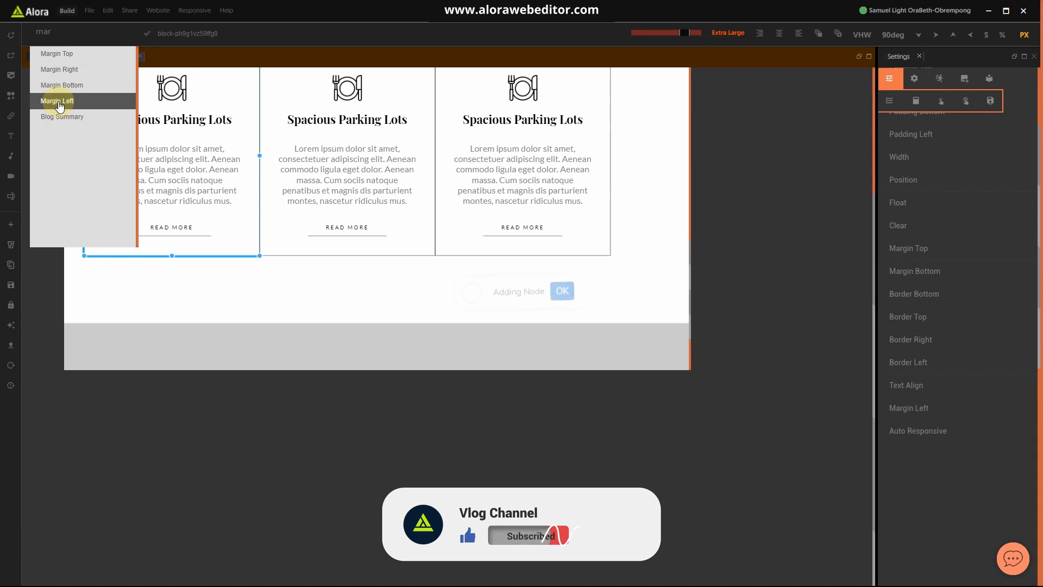
{"action": "left_click", "coordinate": [938, 367]}
{"action": "double_click", "coordinate": [940, 397]}
{"action": "left_click", "coordinate": [931, 369]}
{"action": "left_click", "coordinate": [931, 408]}
{"action": "left_click", "coordinate": [940, 430]}
{"action": "left_click", "coordinate": [1002, 35]}
{"action": "double_click", "coordinate": [942, 432]}
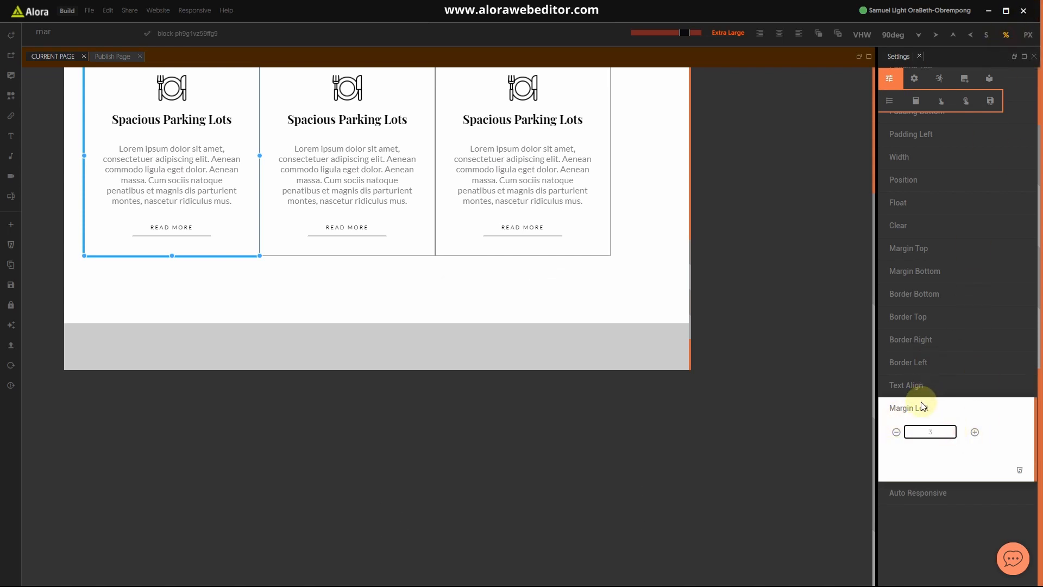
{"action": "left_click", "coordinate": [918, 409]}
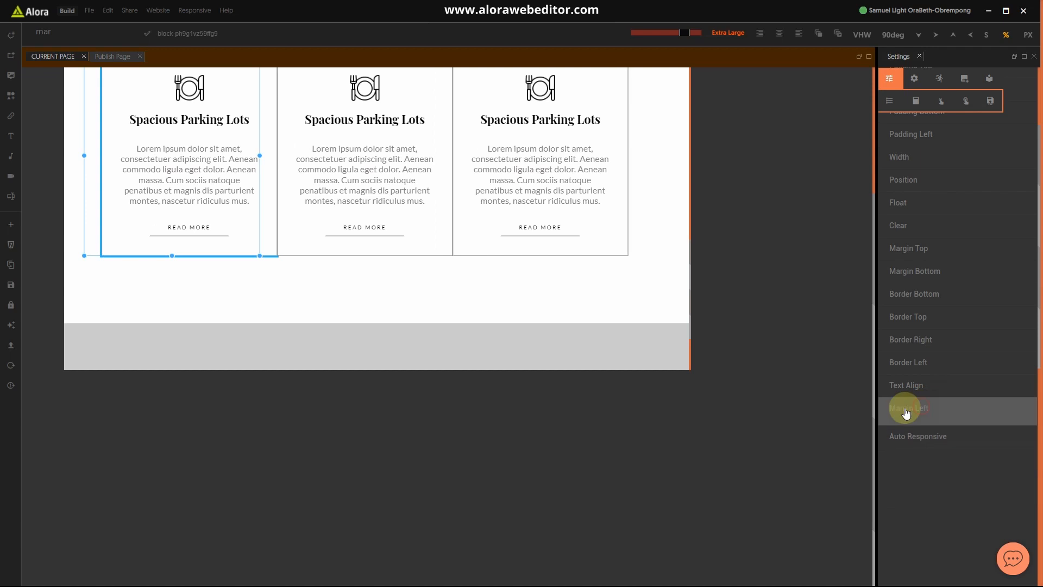
Step: Add a Margin Left of 2% to the middle card
{"action": "left_click", "coordinate": [438, 255]}
{"action": "left_click", "coordinate": [93, 33]}
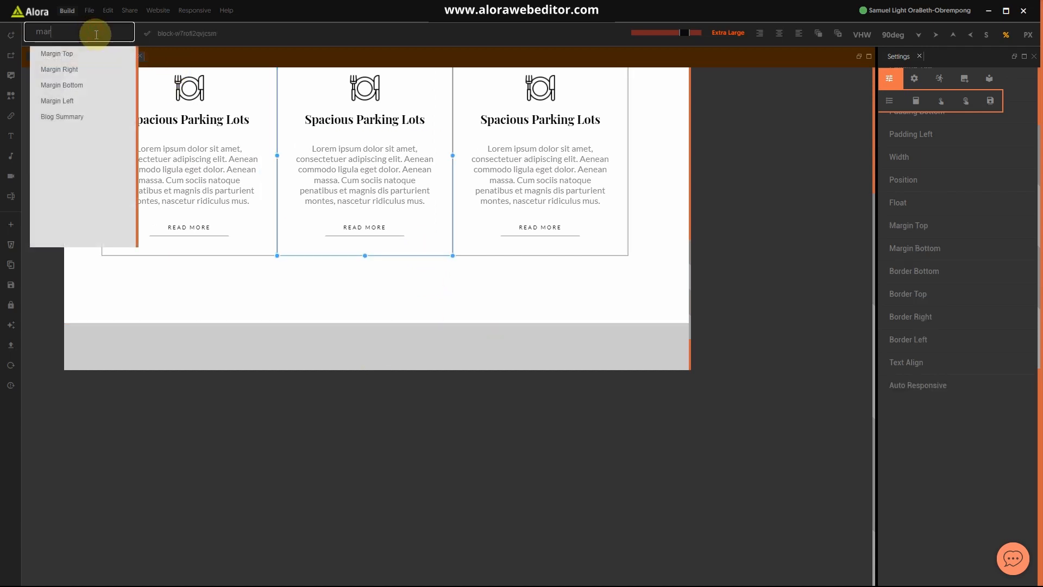
{"action": "left_click", "coordinate": [76, 99]}
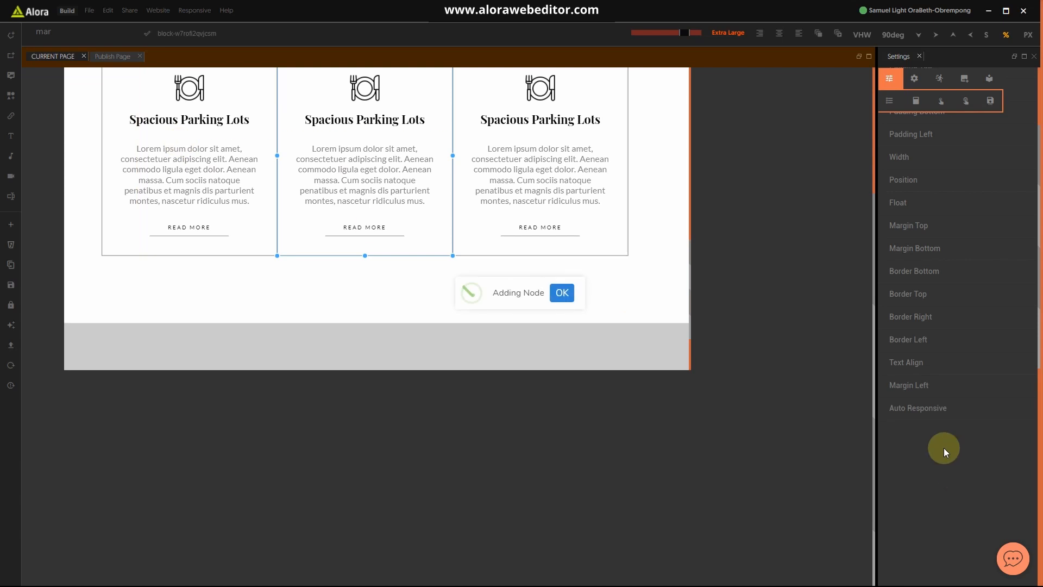
{"action": "left_click", "coordinate": [943, 409]}
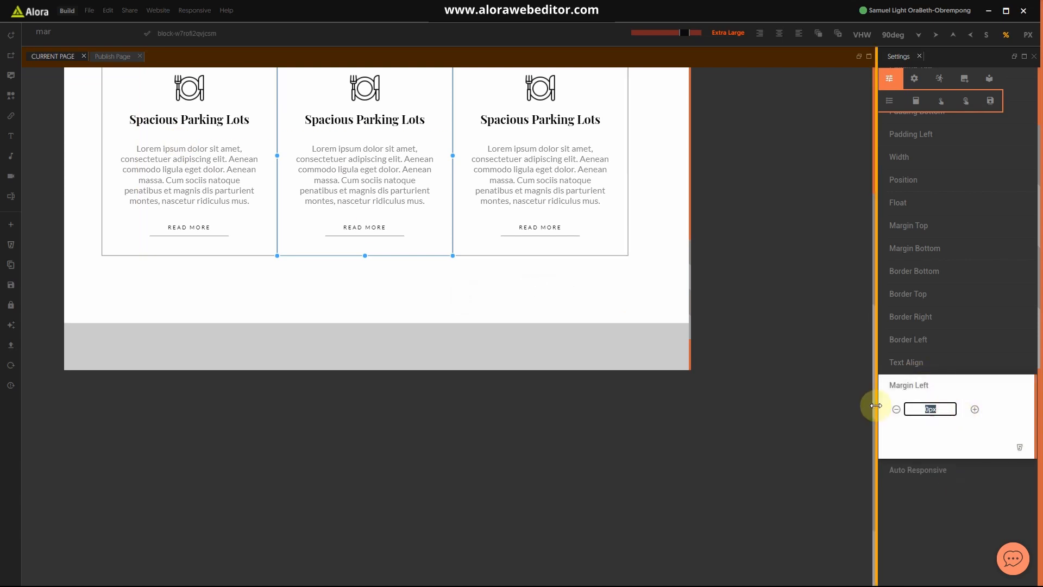
{"action": "type", "text": "2"}
{"action": "left_click", "coordinate": [924, 386]}
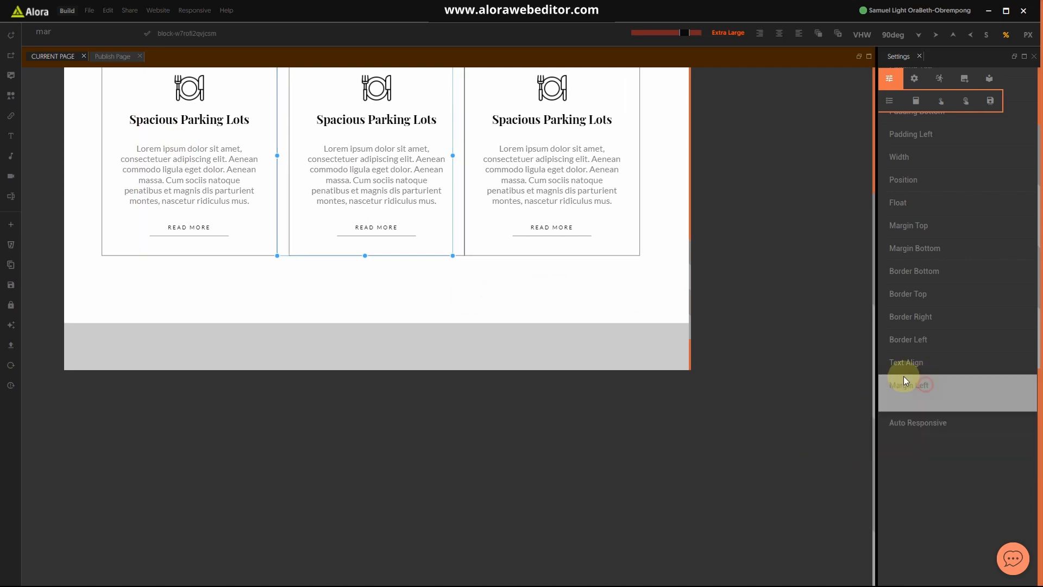
{"action": "left_click", "coordinate": [637, 257]}
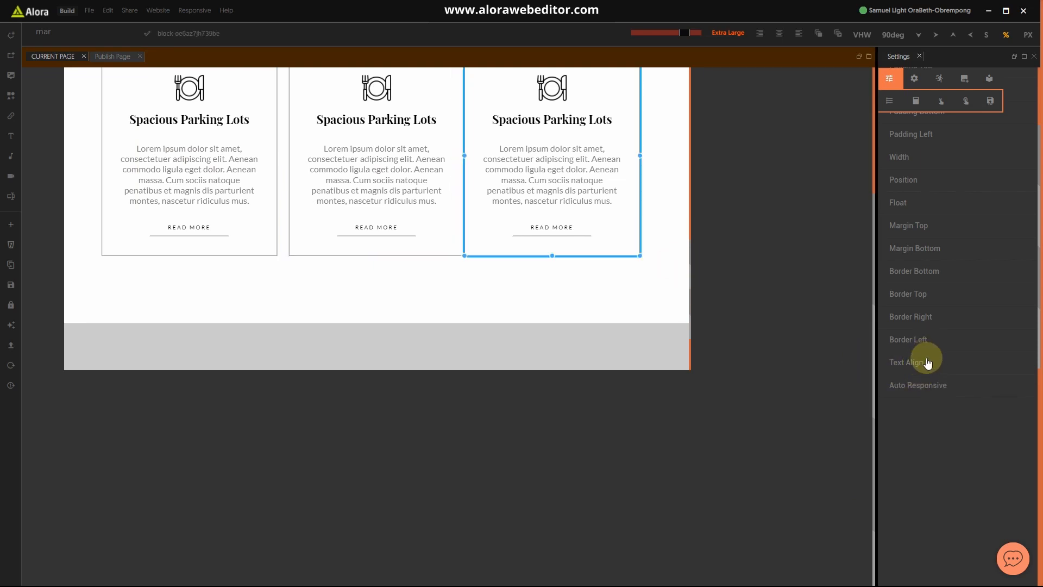
Step: Add a Margin Left of 2% to the right card
{"action": "left_click", "coordinate": [73, 33]}
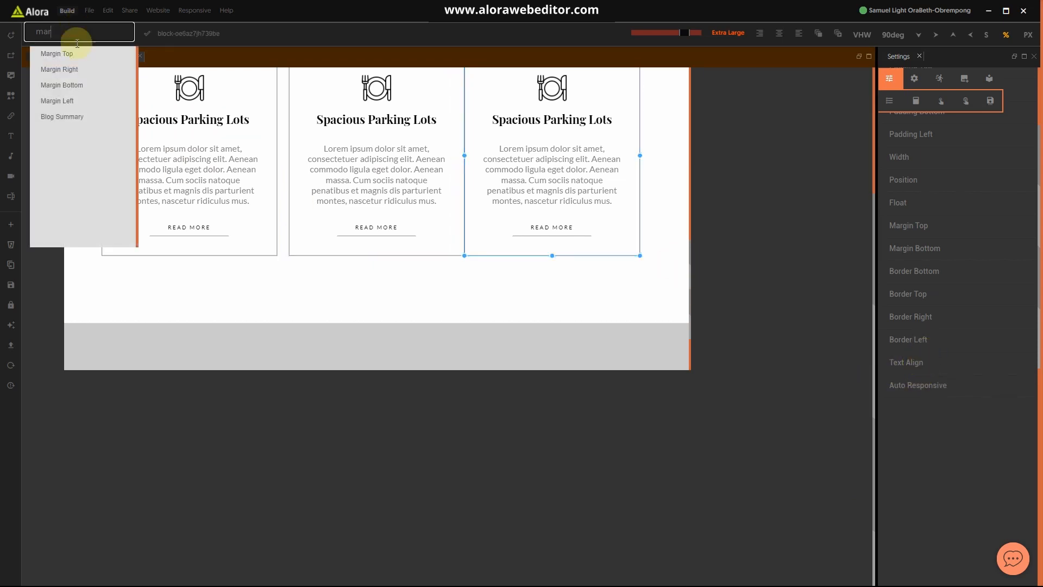
{"action": "left_click", "coordinate": [60, 106]}
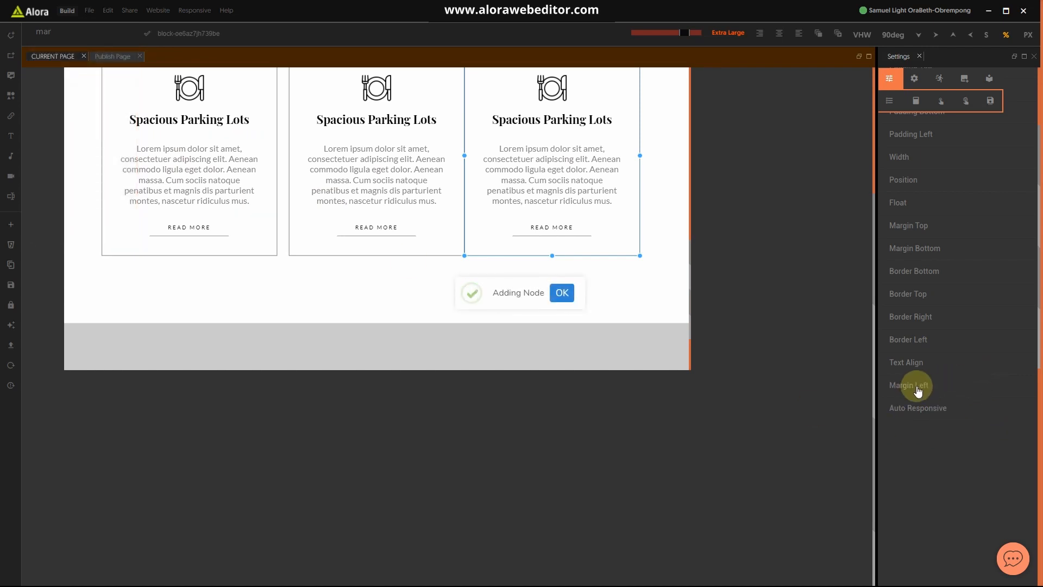
{"action": "left_click", "coordinate": [930, 385]}
{"action": "left_click", "coordinate": [943, 410]}
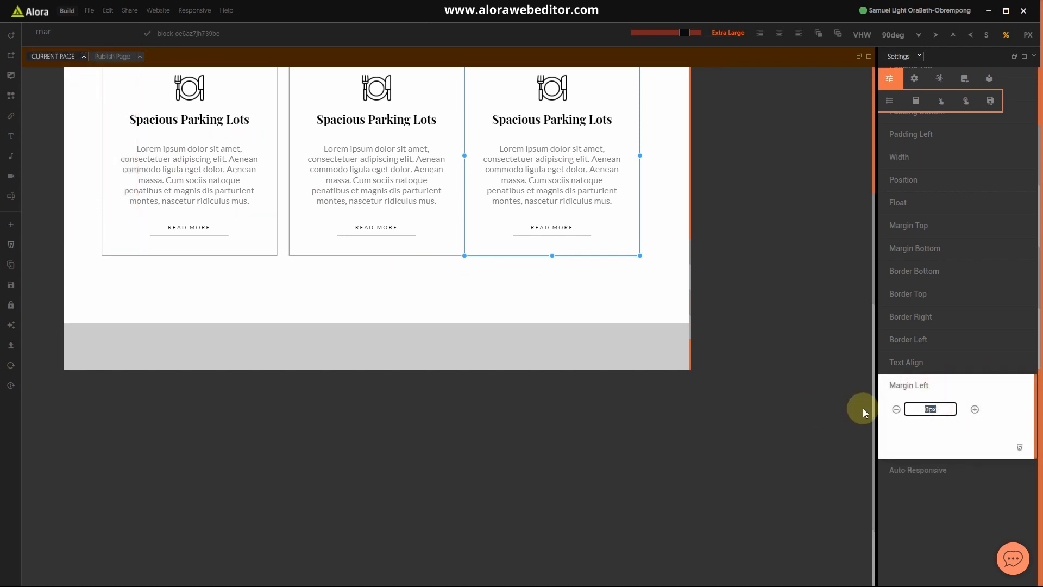
{"action": "type", "text": "2"}
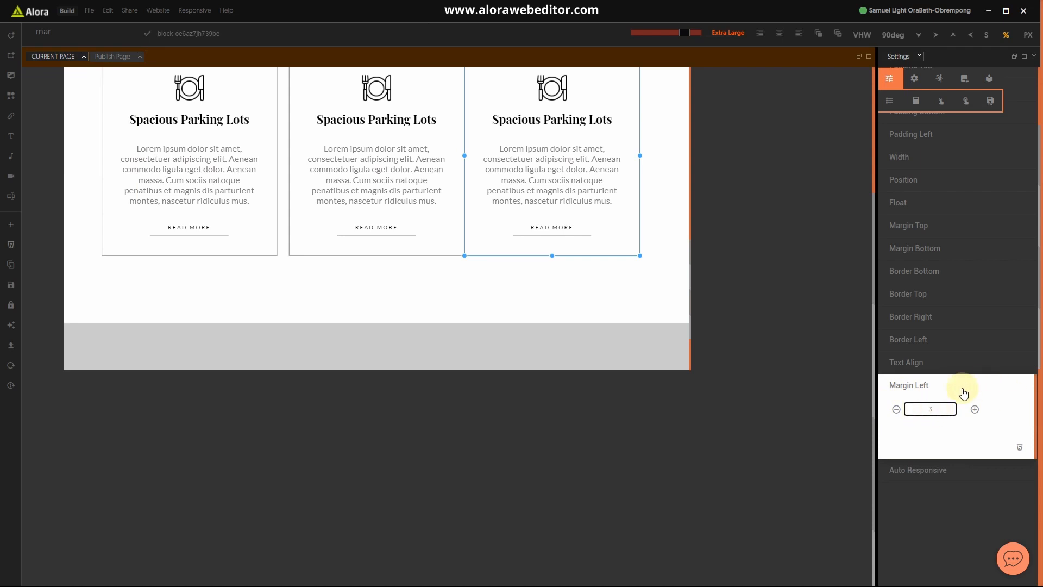
{"action": "left_click", "coordinate": [947, 387]}
Step: Change the middle card's left margin from 2% to 3%
{"action": "left_click", "coordinate": [389, 253]}
{"action": "left_click", "coordinate": [907, 385]}
{"action": "left_click", "coordinate": [930, 408]}
{"action": "type", "text": "3"}
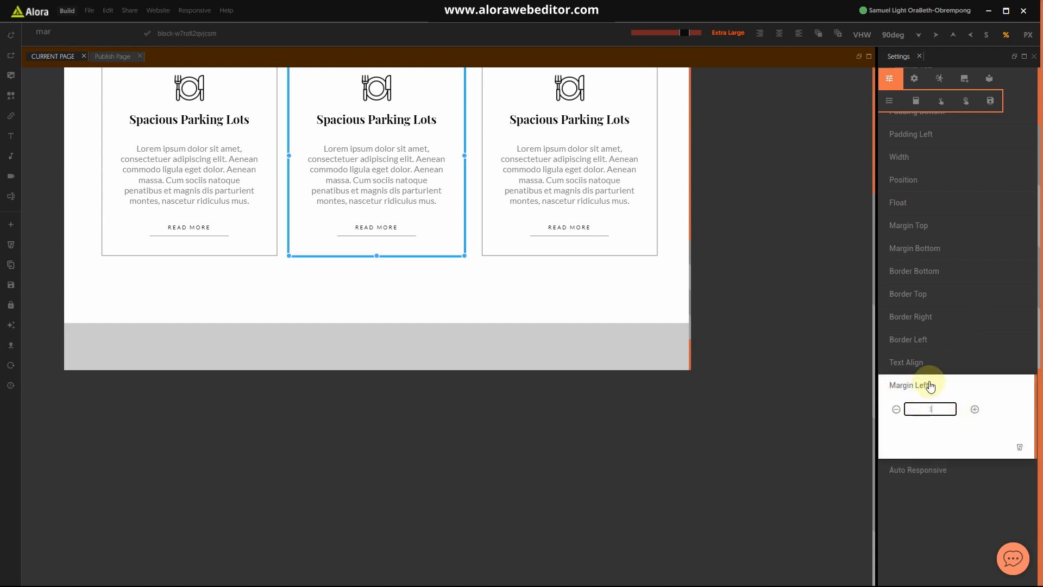
{"action": "left_click", "coordinate": [910, 387]}
{"action": "left_click", "coordinate": [277, 256]}
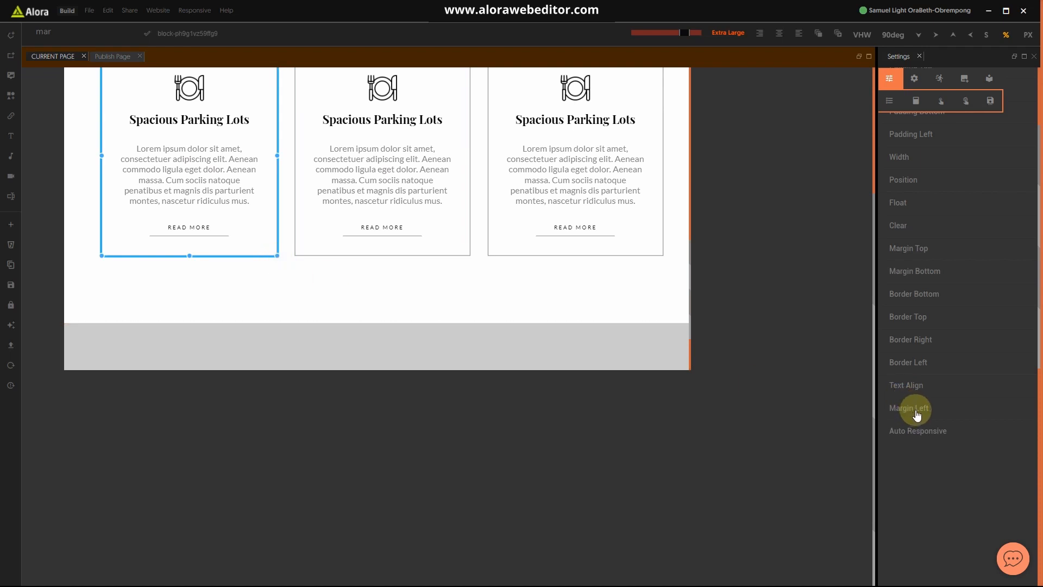
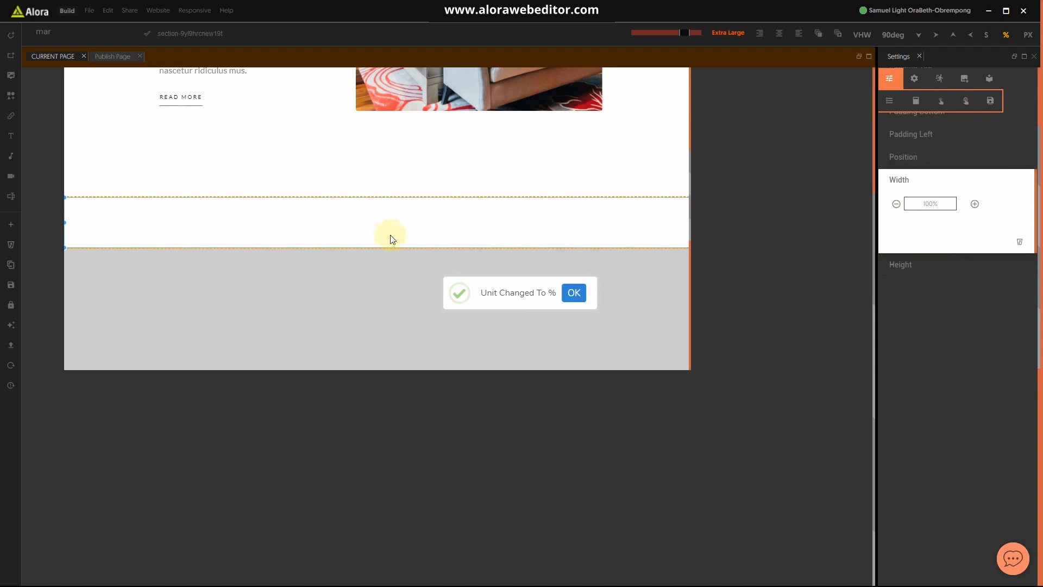
Step: Set the section width back to 100% using the -/+ buttons
{"action": "left_click", "coordinate": [975, 204]}
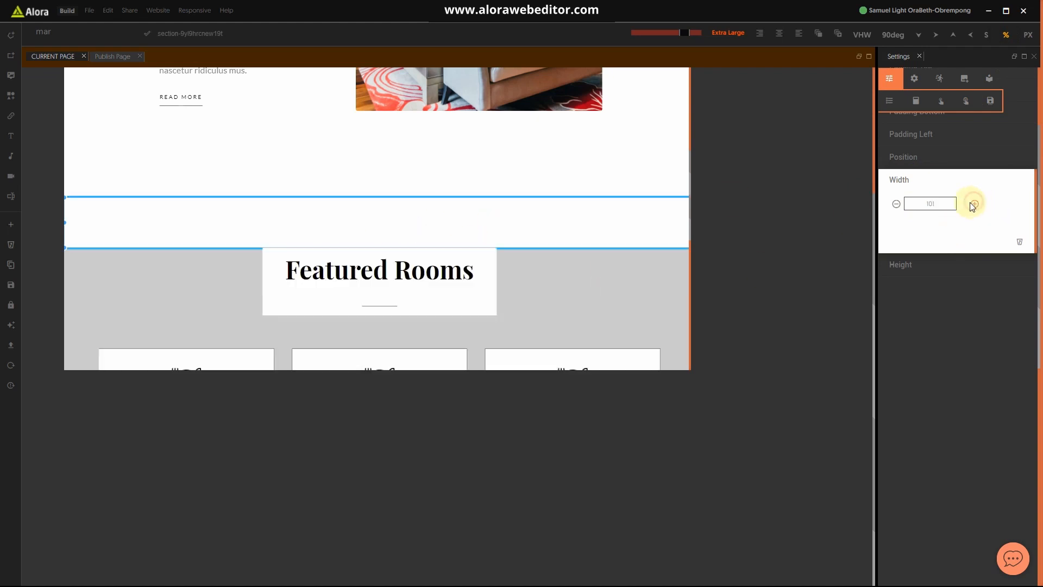
{"action": "left_click", "coordinate": [896, 205]}
{"action": "left_click", "coordinate": [897, 205]}
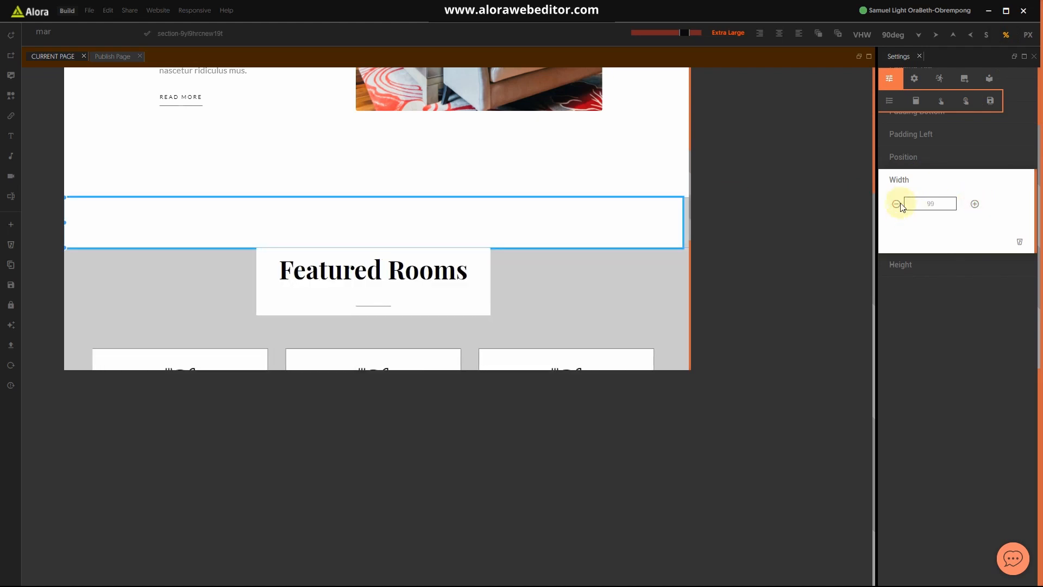
{"action": "left_click", "coordinate": [973, 207]}
{"action": "left_click", "coordinate": [925, 184]}
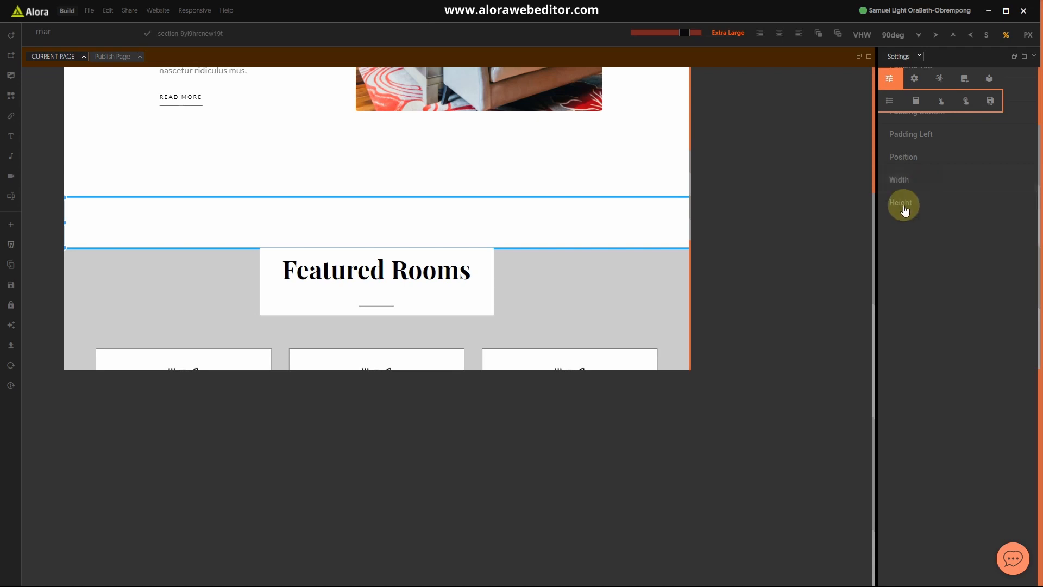
Step: Set the section height to 125 px
{"action": "left_click", "coordinate": [902, 204]}
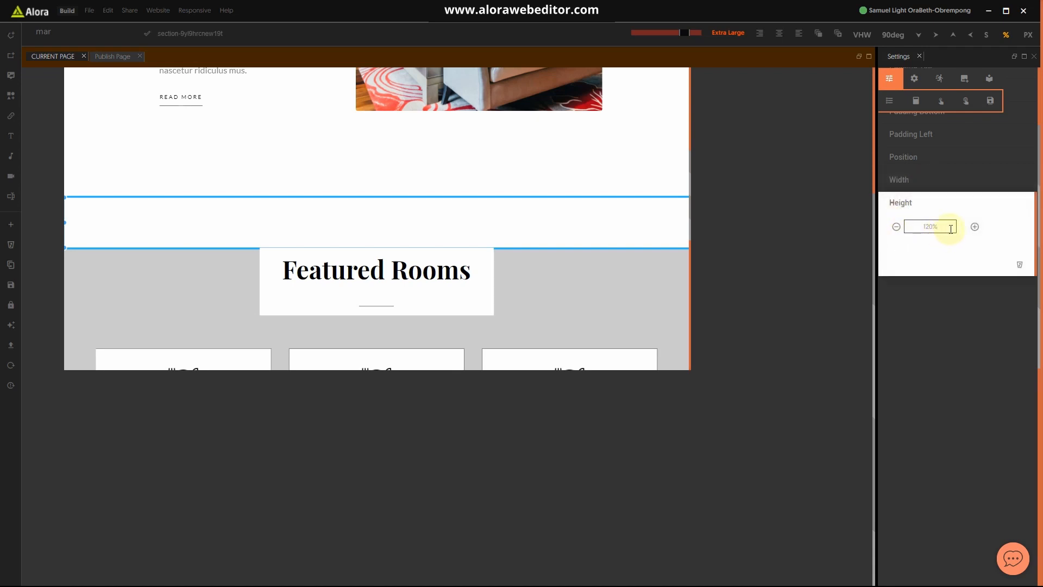
{"action": "left_click", "coordinate": [1028, 34]}
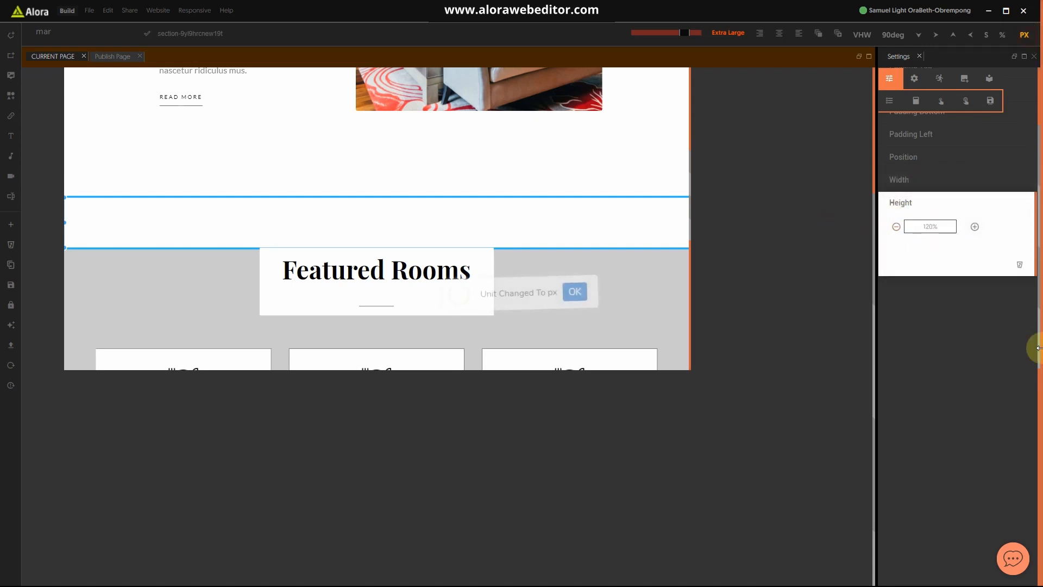
{"action": "left_click", "coordinate": [949, 231]}
{"action": "type", "text": "125"}
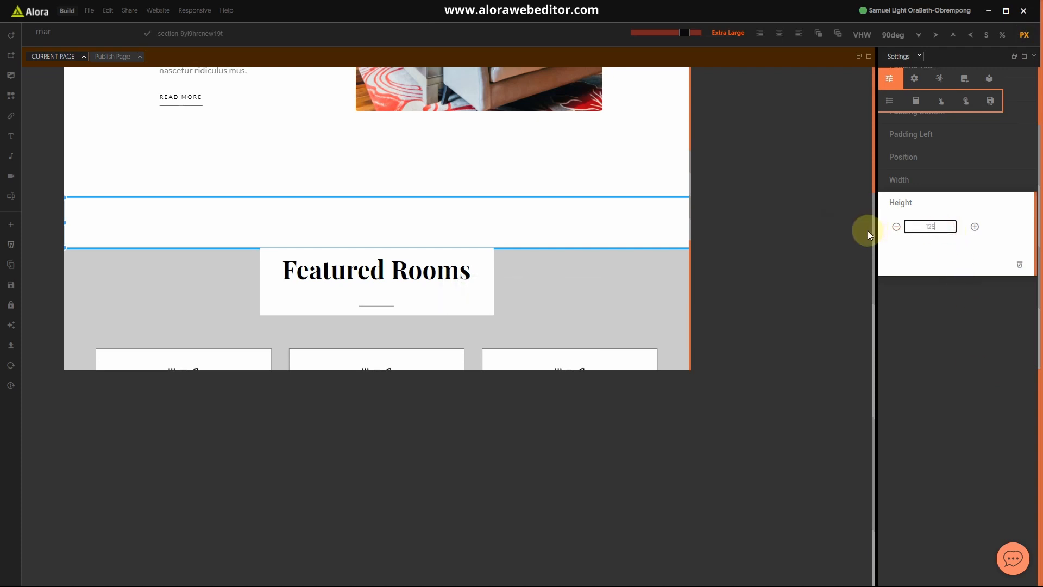
{"action": "left_click", "coordinate": [924, 201]}
Step: Set the section's Display to table
{"action": "scroll", "coordinate": [918, 190], "scroll_direction": "up", "scroll_amount": 3}
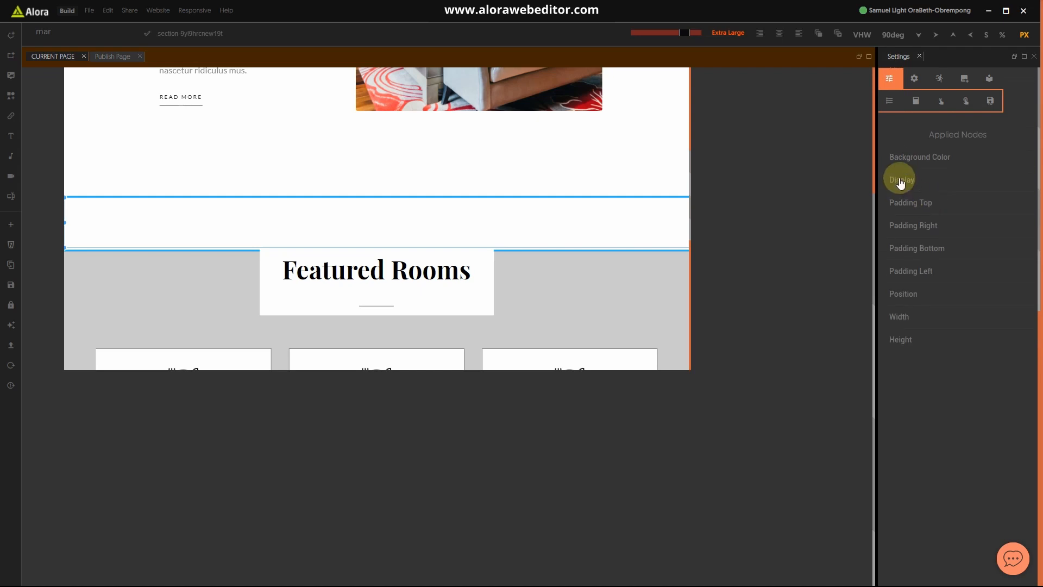
{"action": "left_click", "coordinate": [900, 179]}
{"action": "left_click", "coordinate": [935, 208]}
{"action": "type", "text": "table"}
{"action": "left_click", "coordinate": [922, 228]}
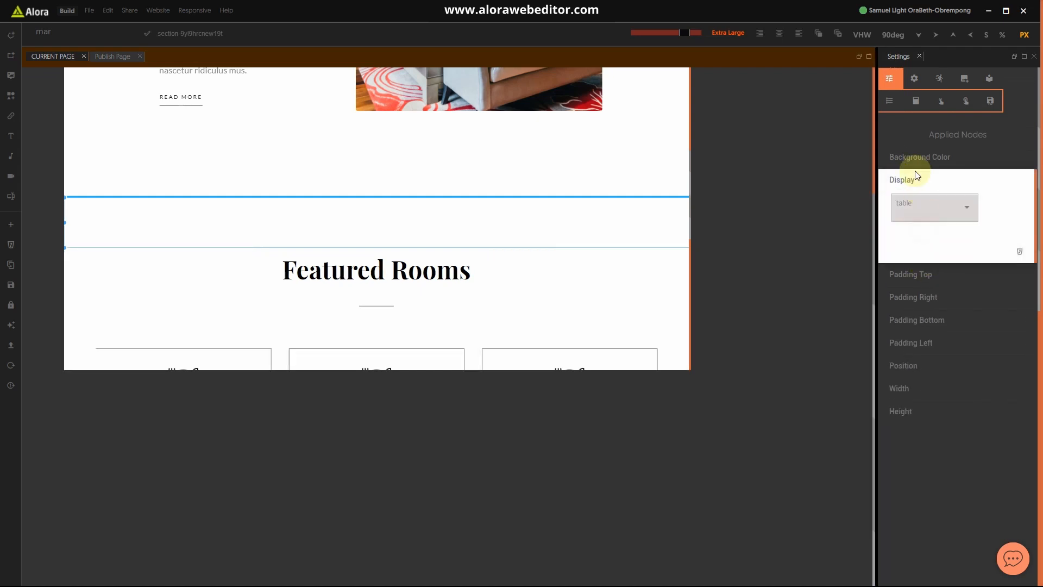
{"action": "left_click", "coordinate": [908, 179]}
{"action": "scroll", "coordinate": [502, 266], "scroll_direction": "down", "scroll_amount": 5}
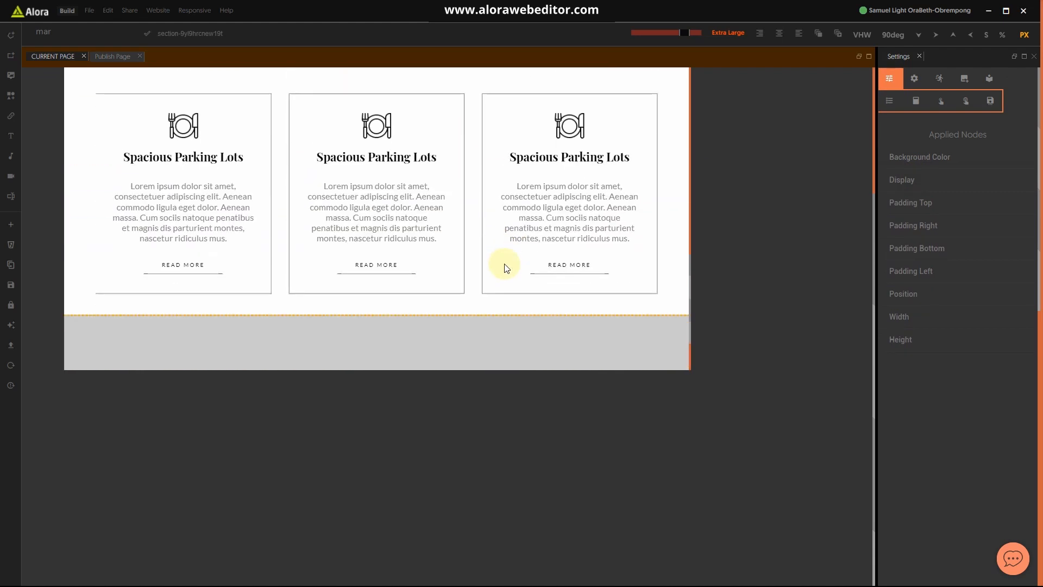
Step: Adjust the Featured Rooms section's bottom padding, then select the top-left Spacious Parking Lots card
{"action": "left_click", "coordinate": [584, 296]}
{"action": "left_click", "coordinate": [581, 309]}
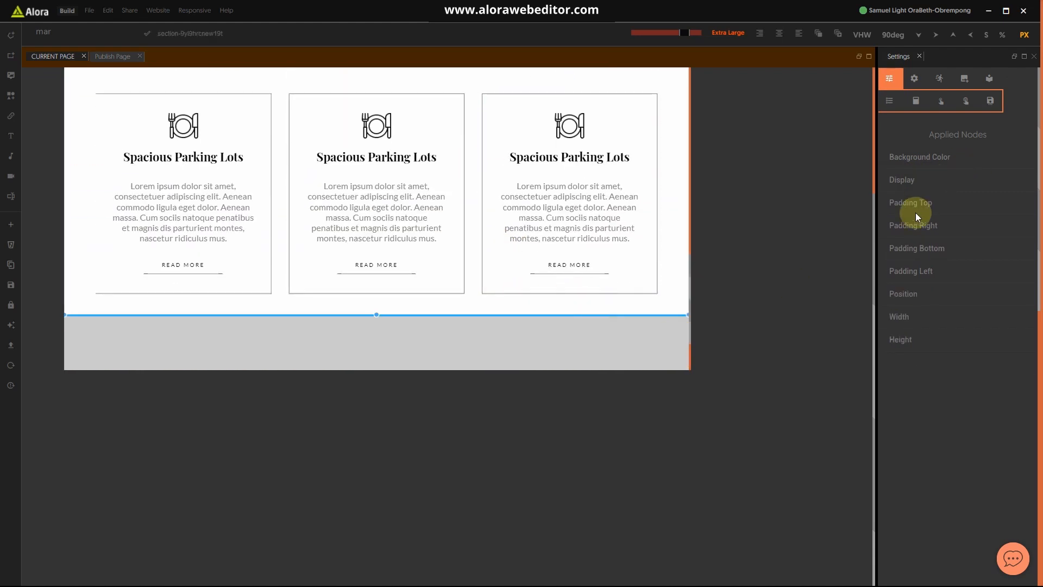
{"action": "left_click", "coordinate": [918, 248]}
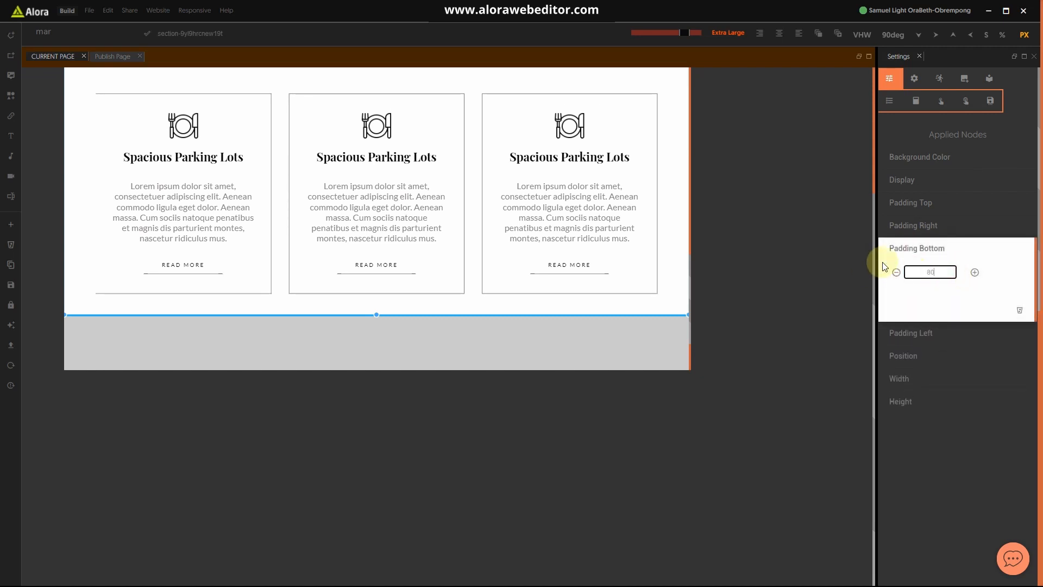
{"action": "left_click", "coordinate": [923, 251]}
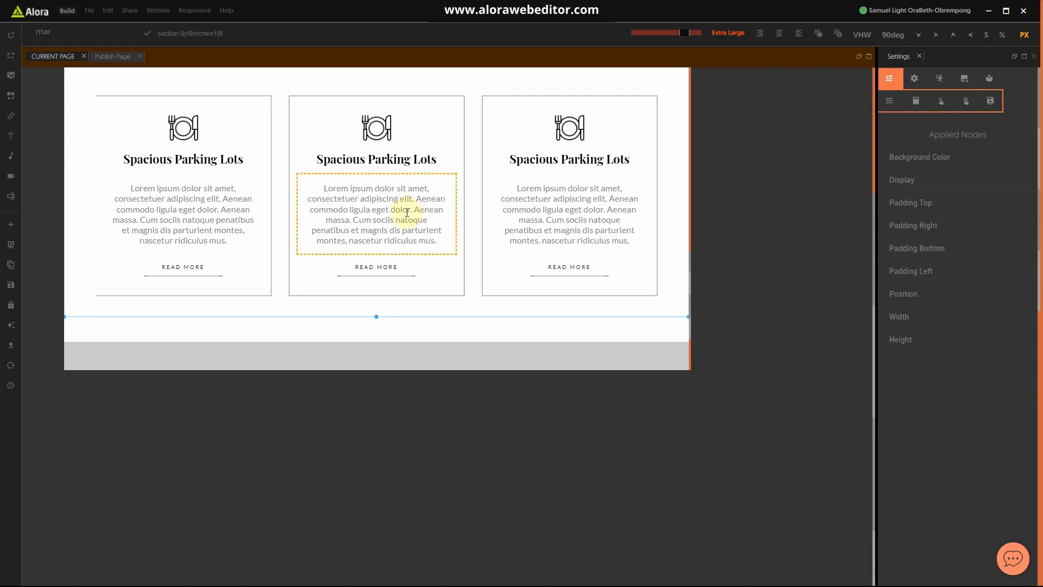
{"action": "scroll", "coordinate": [380, 217], "scroll_direction": "down", "scroll_amount": 1}
{"action": "scroll", "coordinate": [250, 220], "scroll_direction": "up", "scroll_amount": 3}
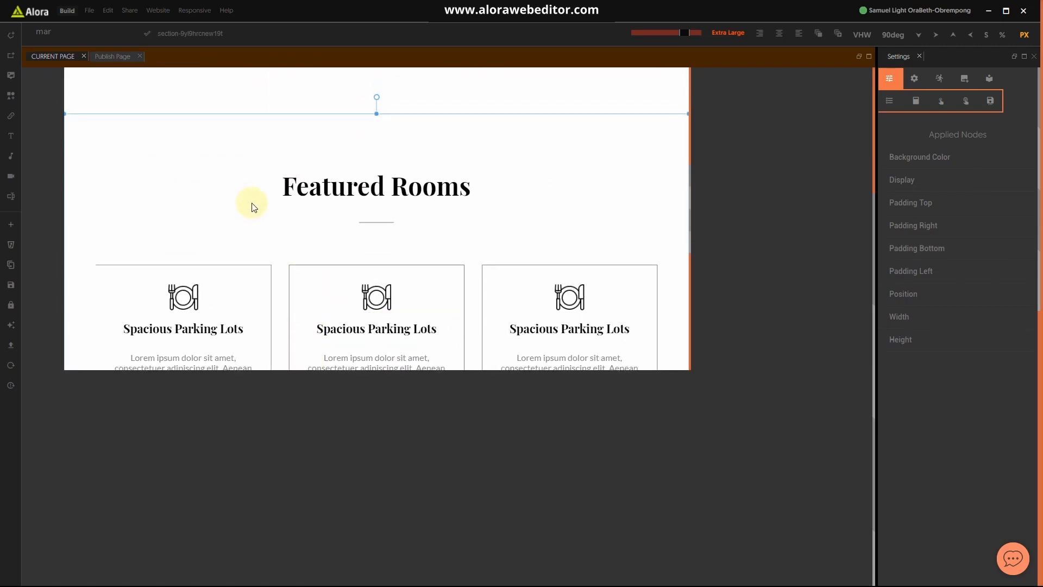
{"action": "scroll", "coordinate": [288, 216], "scroll_direction": "down", "scroll_amount": 3}
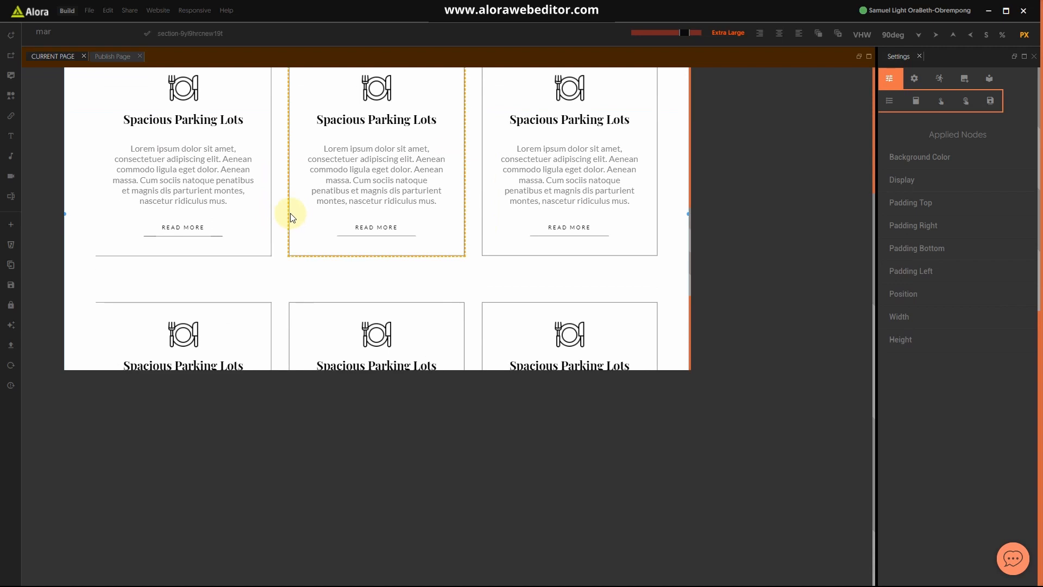
{"action": "left_click", "coordinate": [268, 255]}
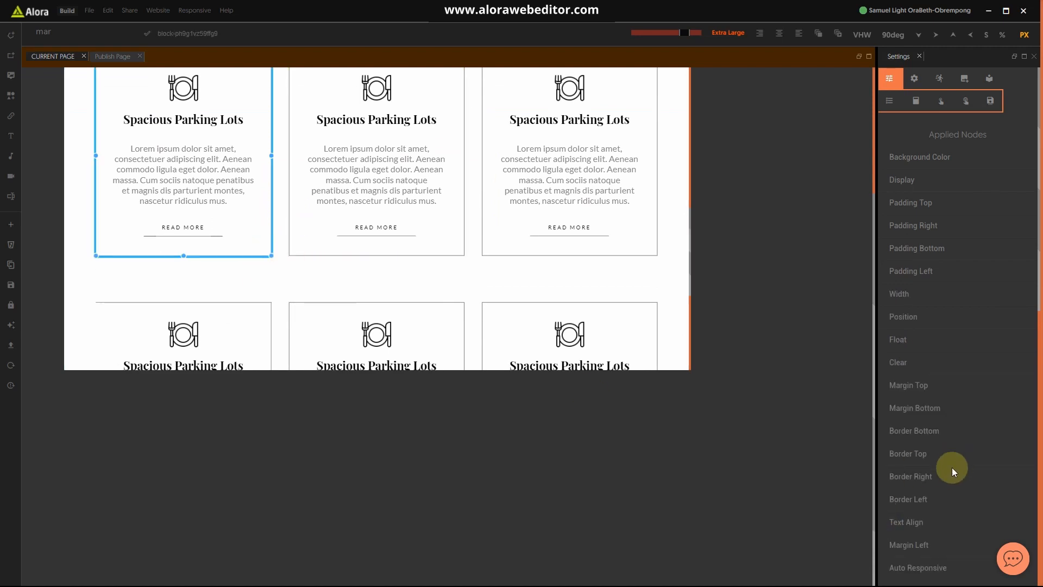
Step: Clear the malformed 1pxpx Border Left size on the top-left card
{"action": "scroll", "coordinate": [929, 437], "scroll_direction": "down", "scroll_amount": 1}
{"action": "left_click", "coordinate": [929, 443]}
{"action": "scroll", "coordinate": [961, 451], "scroll_direction": "down", "scroll_amount": 2}
{"action": "left_click", "coordinate": [954, 371]}
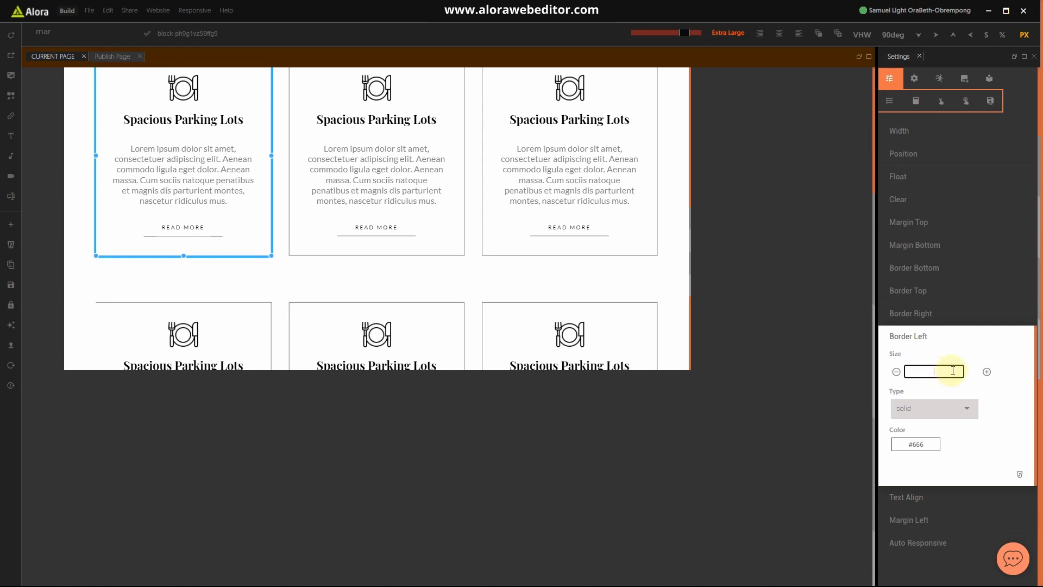
{"action": "left_click", "coordinate": [946, 337]}
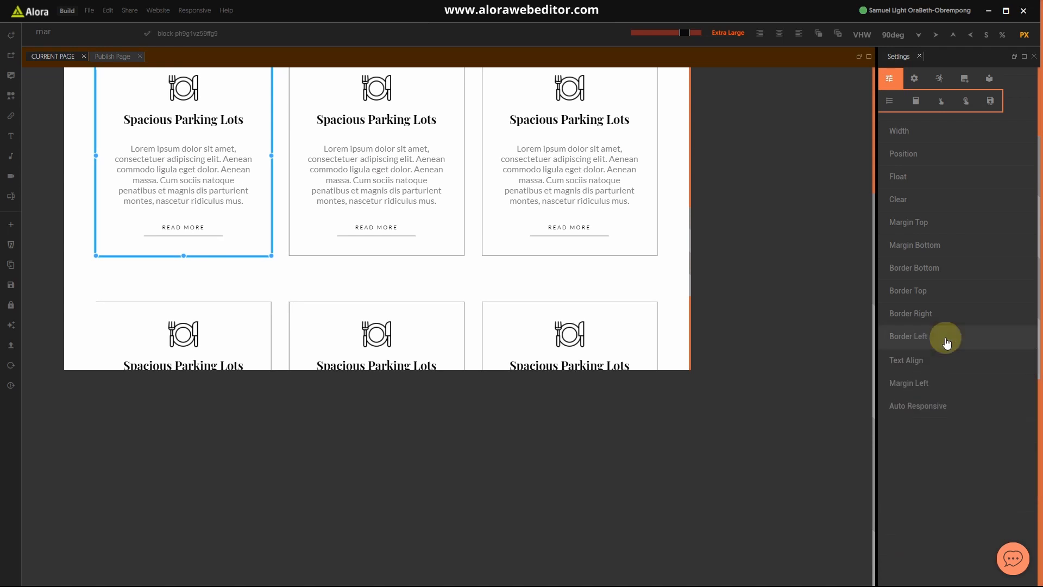
Step: Clear the same 1pxpx Border Left size on the bottom-left card, then select the section
{"action": "left_click", "coordinate": [271, 329]}
{"action": "left_click", "coordinate": [923, 336]}
{"action": "left_click_drag", "start_coordinate": [949, 376], "coordinate": [881, 360]}
{"action": "key", "text": "BackSpace"}
{"action": "left_click", "coordinate": [937, 337]}
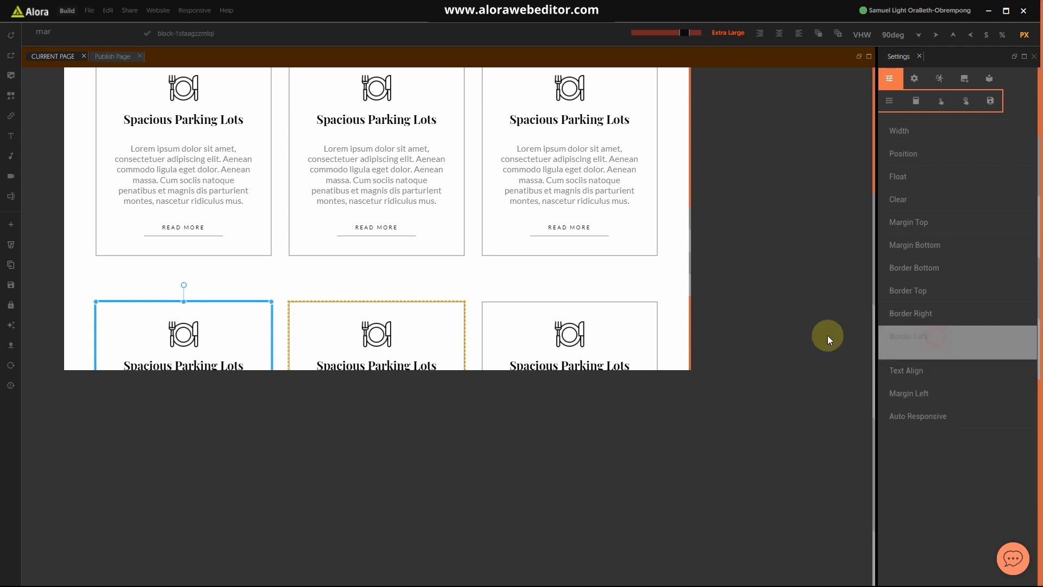
{"action": "left_click", "coordinate": [682, 324]}
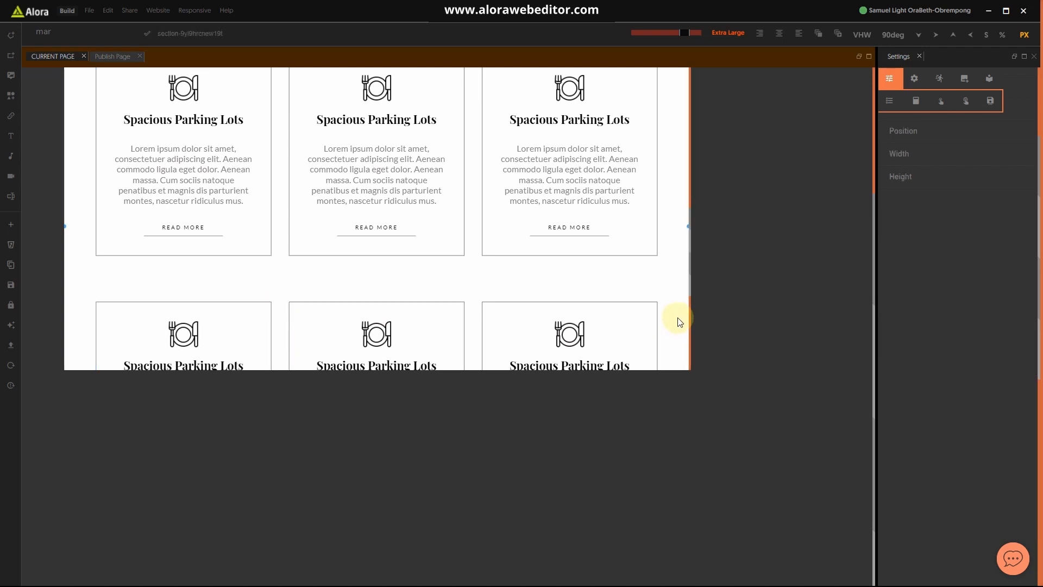
{"action": "scroll", "coordinate": [335, 265], "scroll_direction": "up", "scroll_amount": 7}
{"action": "scroll", "coordinate": [344, 269], "scroll_direction": "down", "scroll_amount": 10}
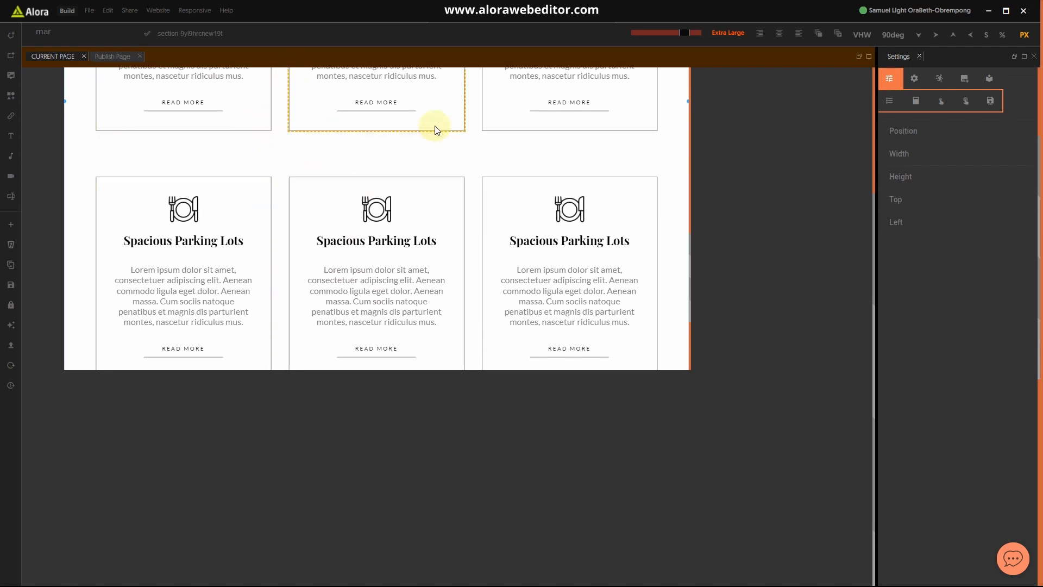
Step: Change the second-row left card's top margin from 80px to 40
{"action": "left_click", "coordinate": [272, 183]}
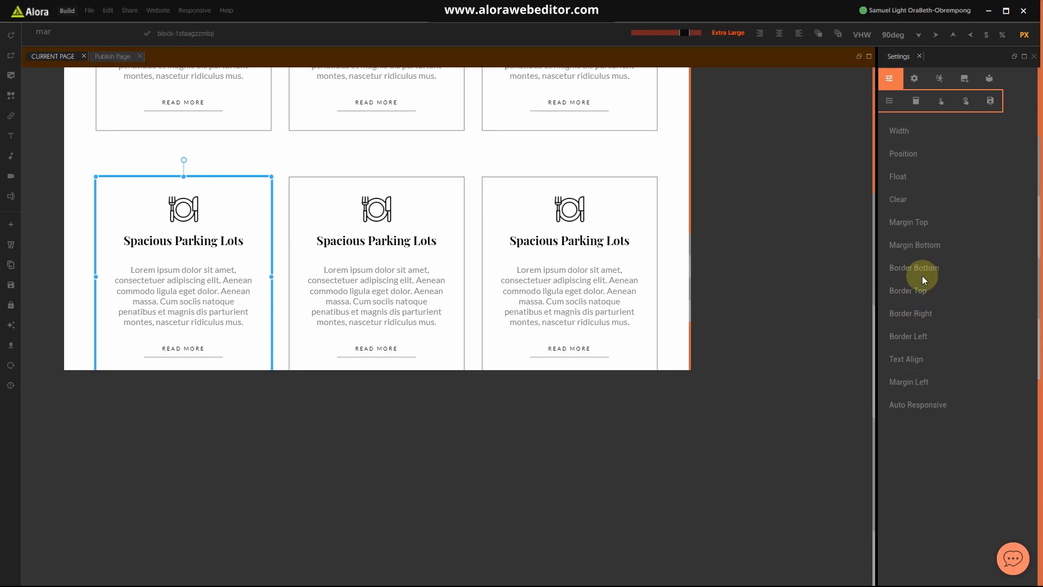
{"action": "left_click", "coordinate": [923, 225]}
{"action": "left_click_drag", "start_coordinate": [945, 245], "coordinate": [892, 251]}
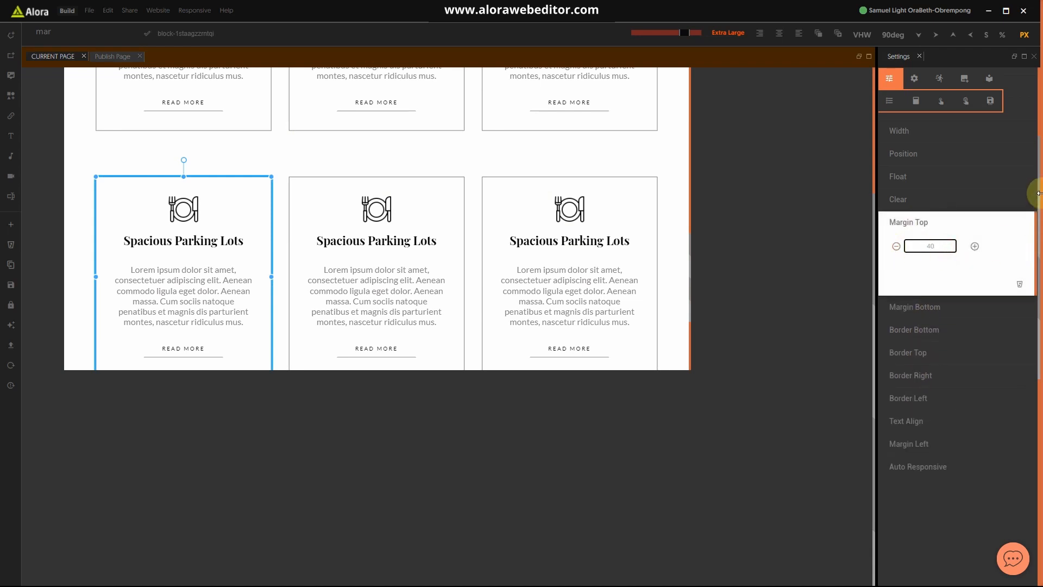
{"action": "left_click", "coordinate": [938, 219]}
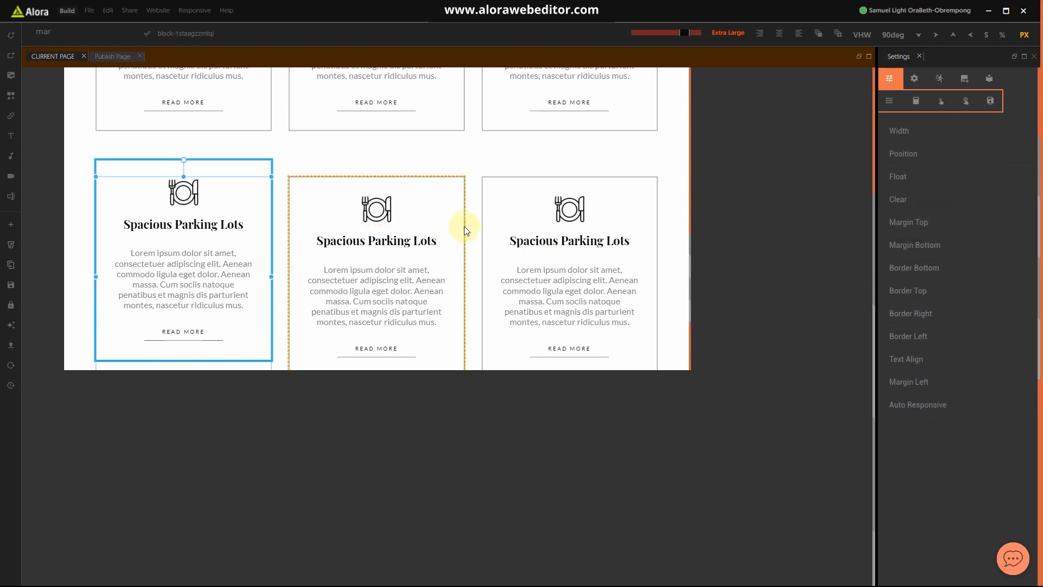
Step: Set the second-row middle card's top margin to 40
{"action": "left_click", "coordinate": [464, 228]}
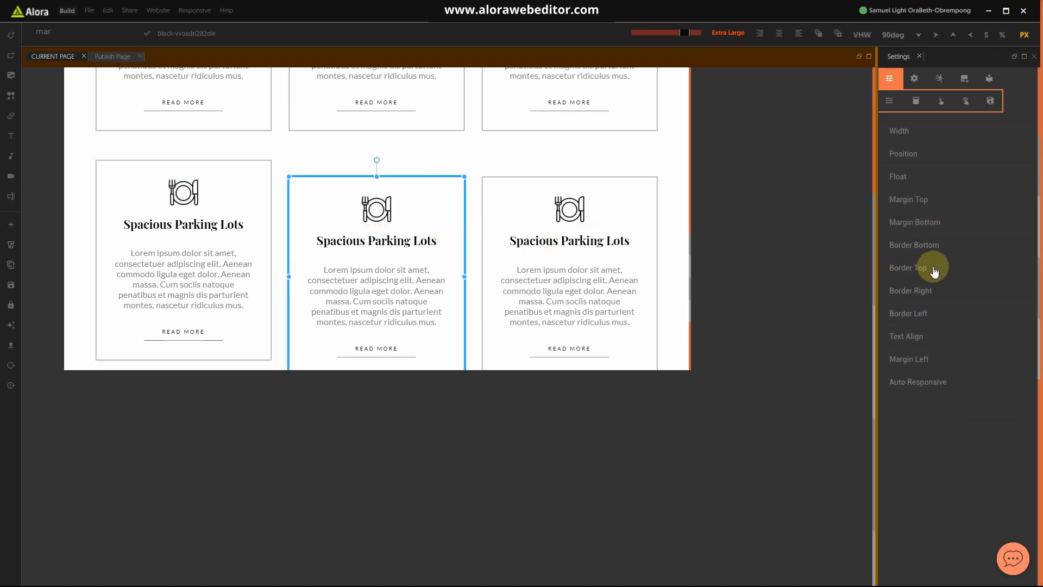
{"action": "left_click", "coordinate": [922, 202]}
{"action": "left_click", "coordinate": [939, 222]}
{"action": "type", "text": "40"}
{"action": "left_click", "coordinate": [933, 199]}
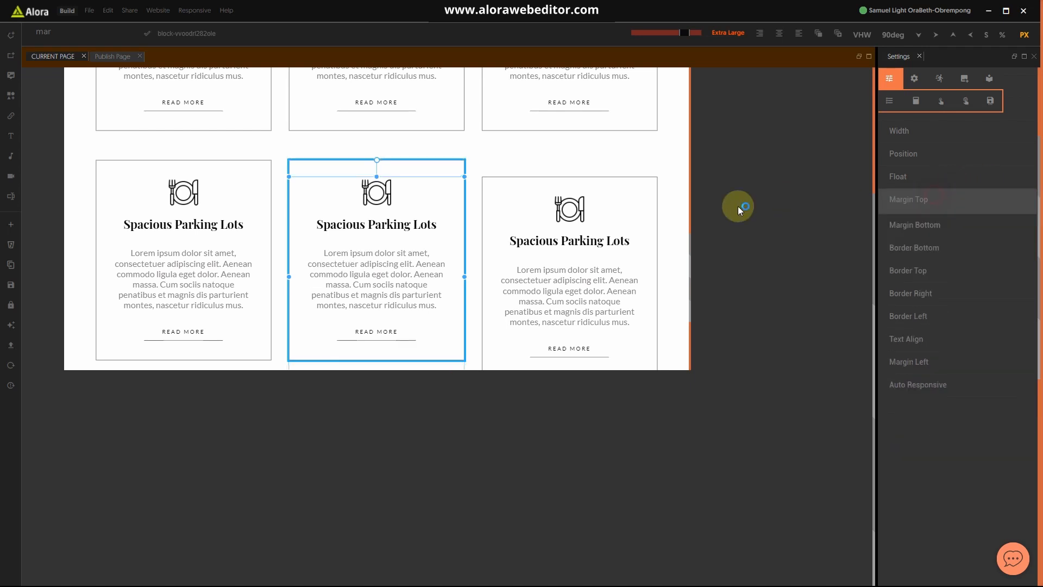
Step: Set the second-row right card's top margin to 40, then select the section
{"action": "left_click", "coordinate": [658, 206]}
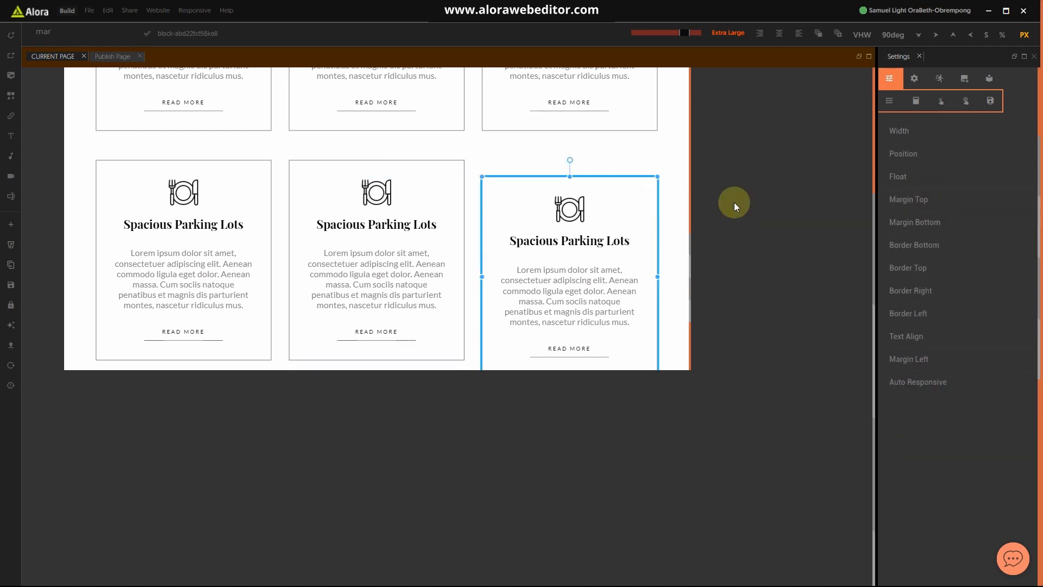
{"action": "left_click", "coordinate": [908, 200]}
{"action": "double_click", "coordinate": [944, 223]}
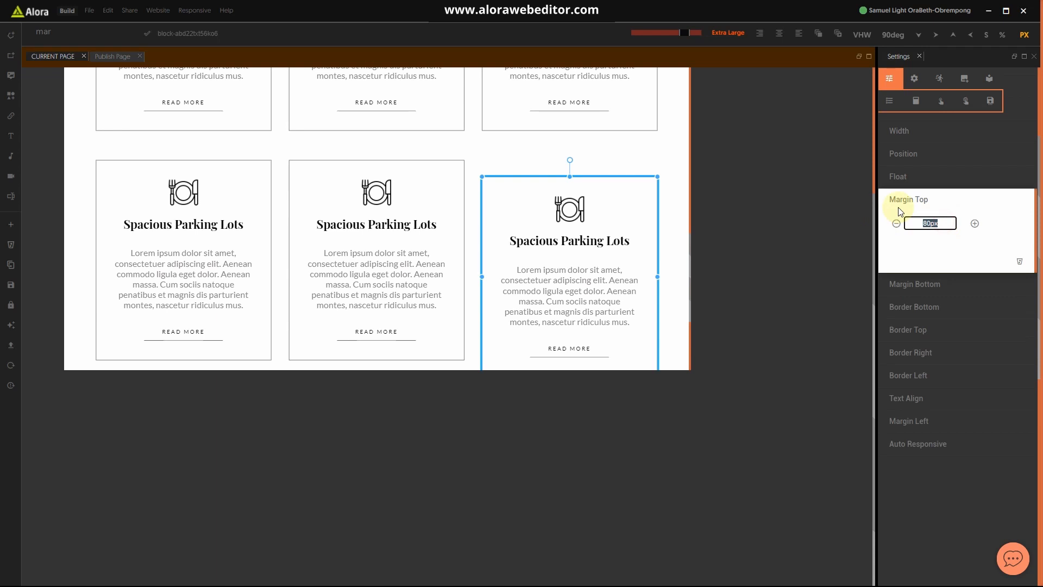
{"action": "type", "text": "40"}
{"action": "key", "text": "Return"}
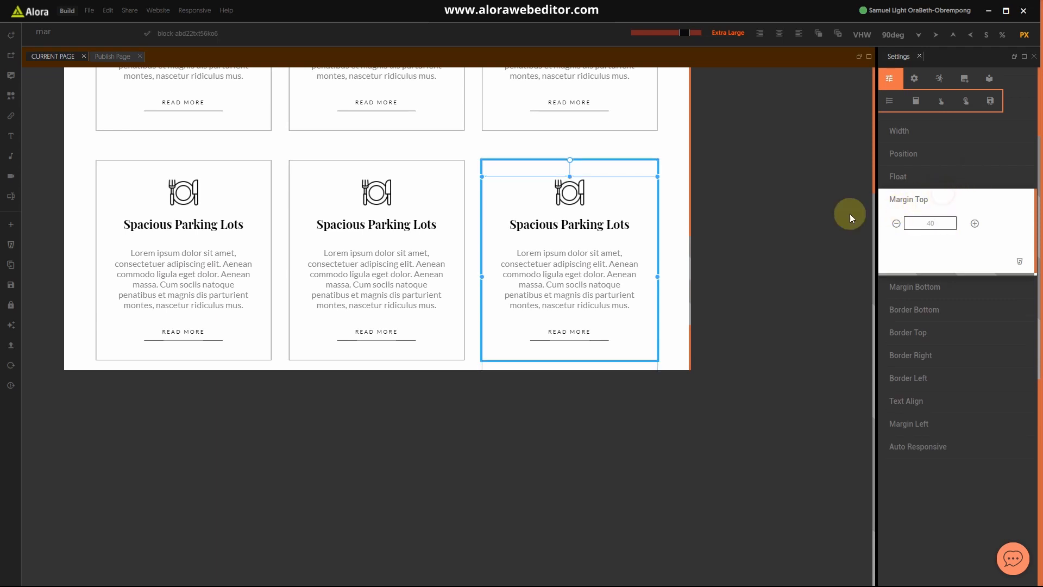
{"action": "left_click", "coordinate": [670, 226]}
{"action": "scroll", "coordinate": [340, 75], "scroll_direction": "up", "scroll_amount": 2}
{"action": "scroll", "coordinate": [489, 231], "scroll_direction": "down", "scroll_amount": 10}
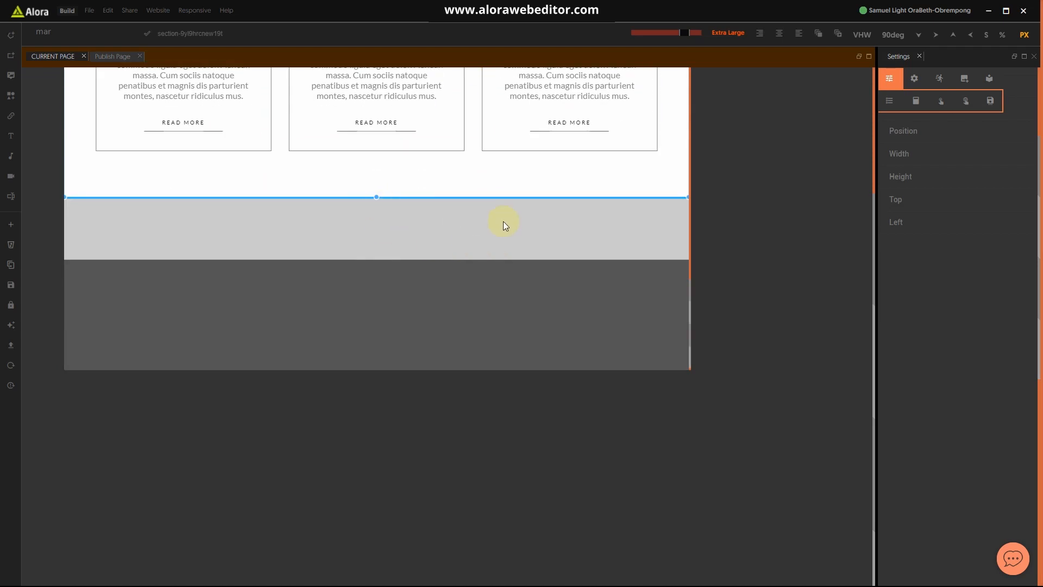
{"action": "left_click", "coordinate": [680, 37]}
{"action": "scroll", "coordinate": [467, 196], "scroll_direction": "up", "scroll_amount": 15}
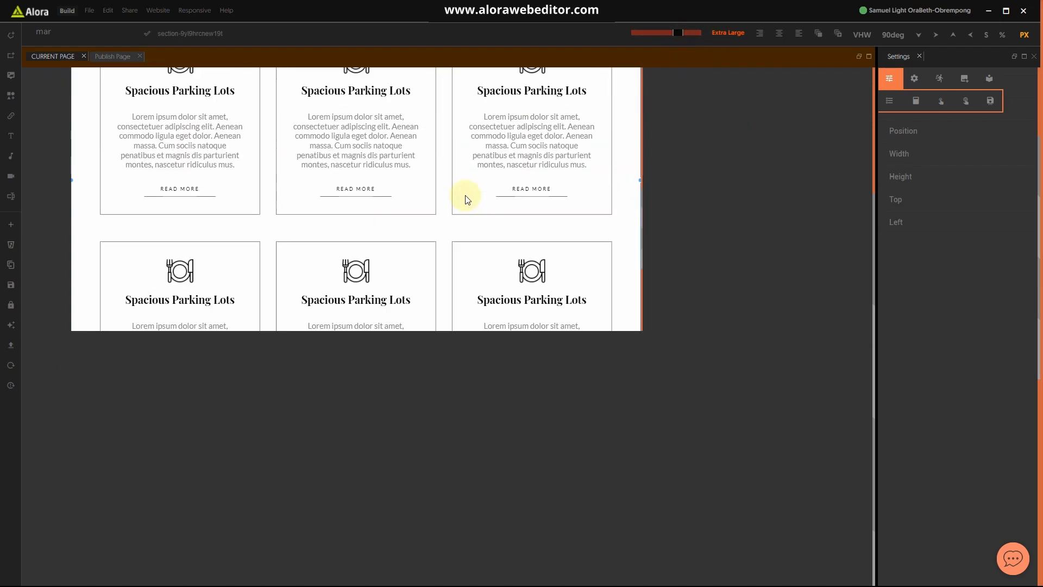
{"action": "scroll", "coordinate": [472, 191], "scroll_direction": "up", "scroll_amount": 10}
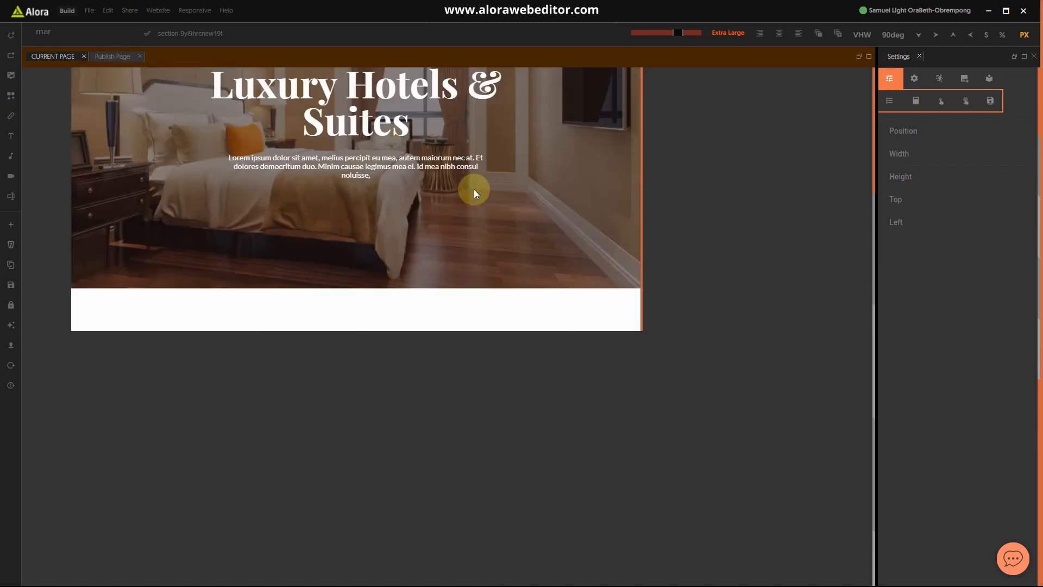
{"action": "scroll", "coordinate": [461, 261], "scroll_direction": "down", "scroll_amount": 8}
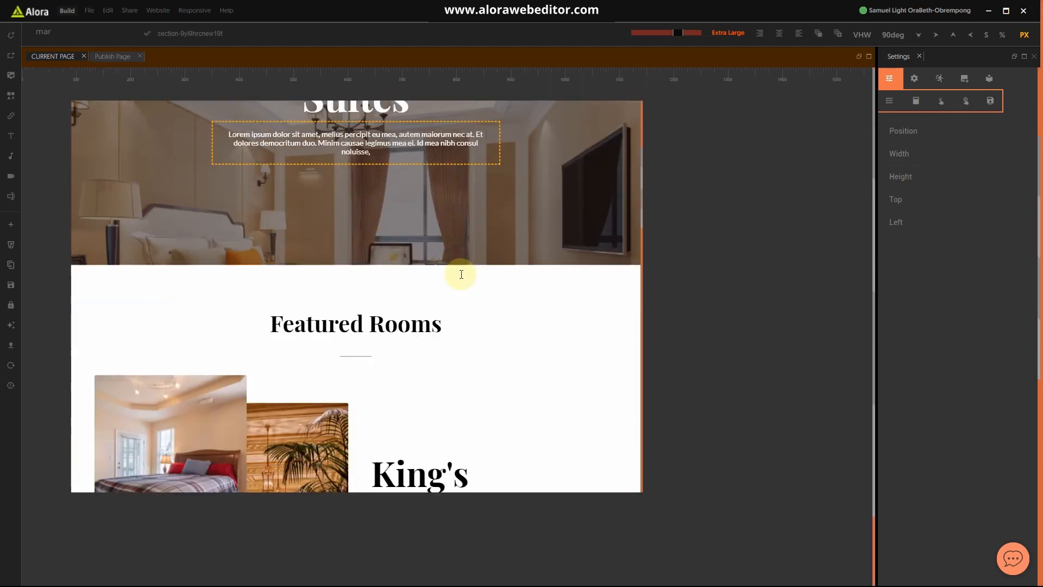
{"action": "scroll", "coordinate": [464, 275], "scroll_direction": "down", "scroll_amount": 5}
{"action": "scroll", "coordinate": [489, 299], "scroll_direction": "down", "scroll_amount": 3}
{"action": "scroll", "coordinate": [515, 315], "scroll_direction": "down", "scroll_amount": 10}
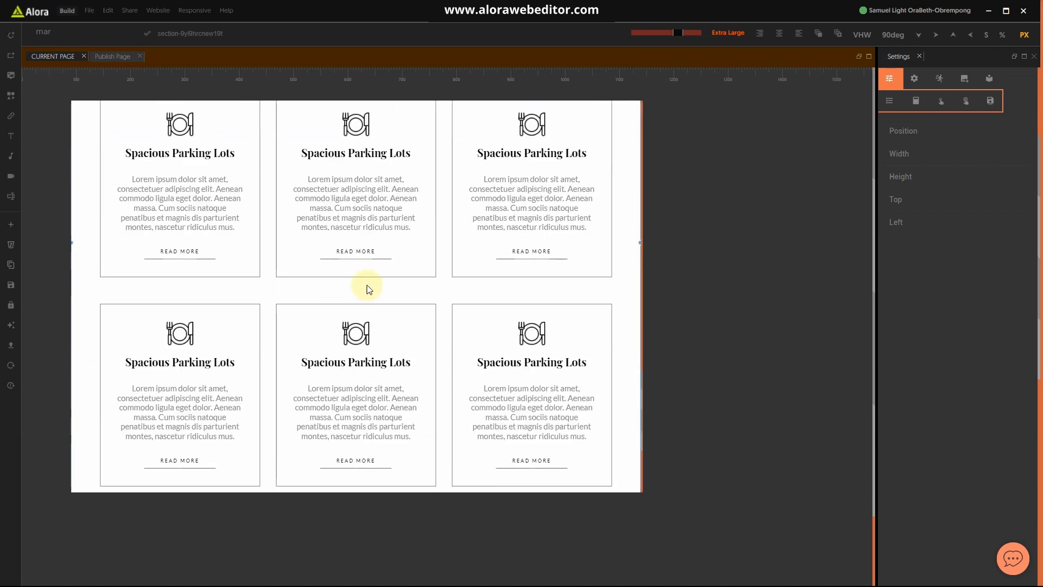
{"action": "scroll", "coordinate": [431, 272], "scroll_direction": "up", "scroll_amount": 1}
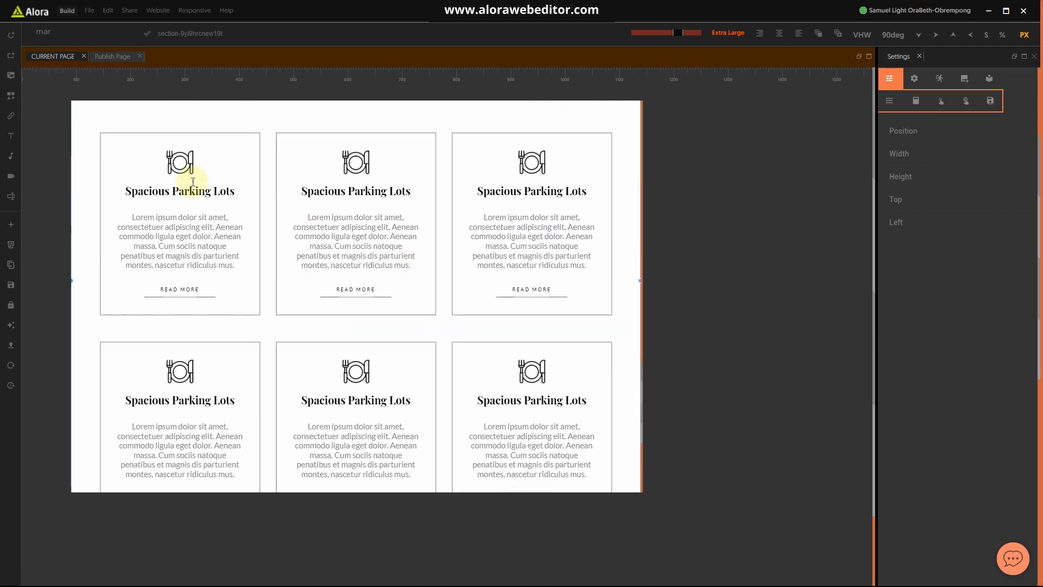
{"action": "left_click", "coordinate": [374, 192]}
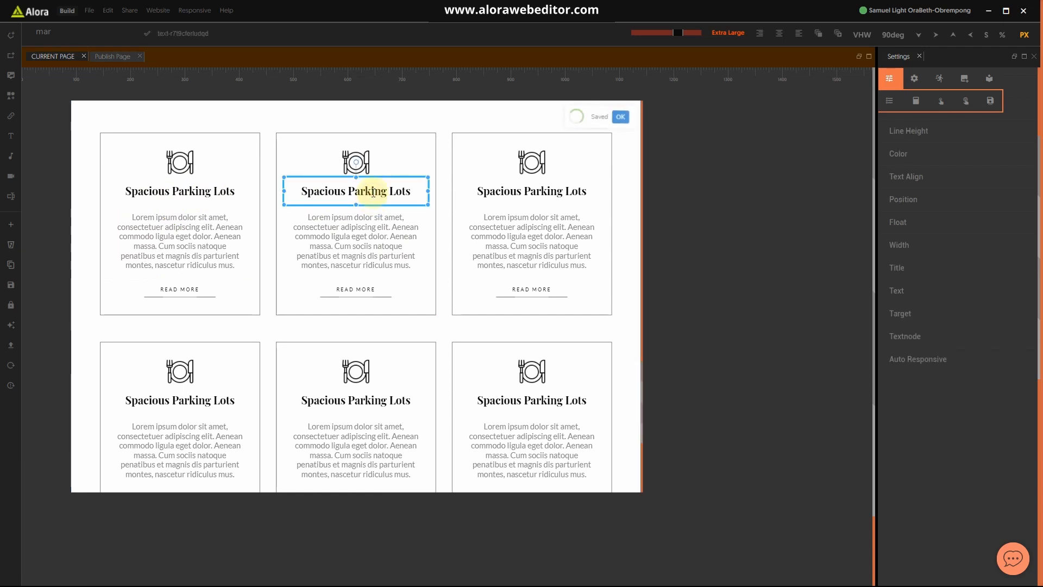
{"action": "key", "text": "super"}
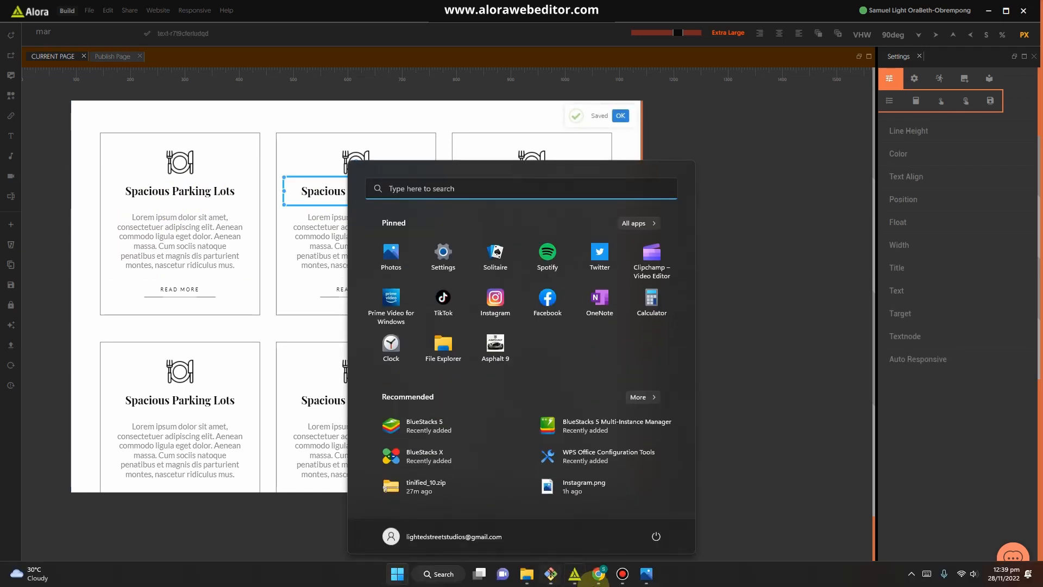
{"action": "left_click", "coordinate": [649, 574]}
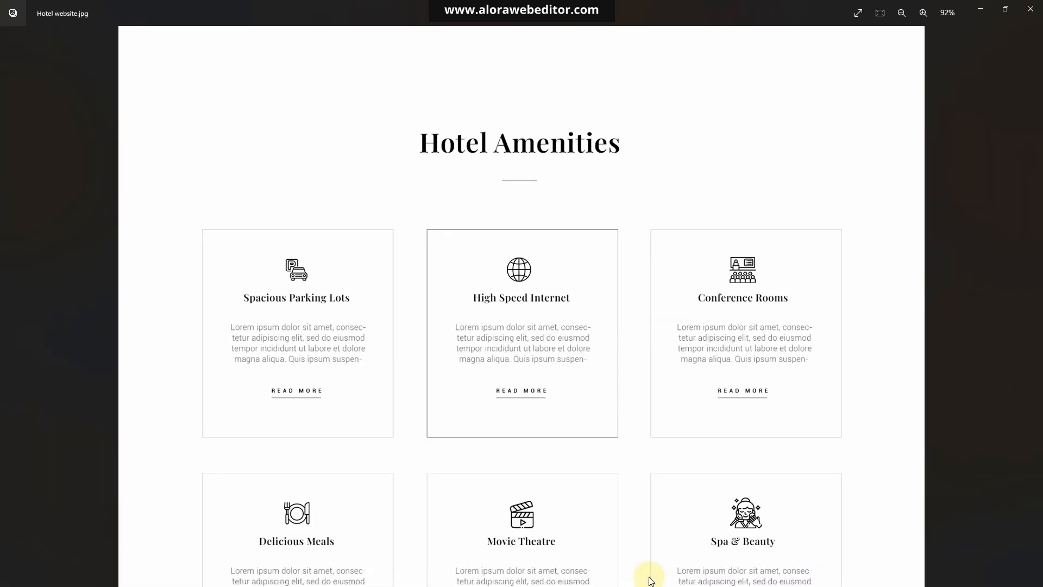
{"action": "left_click", "coordinate": [984, 9]}
Step: Retitle the second and third cards 'High Speed Internet' and 'Conference Rooms'
{"action": "triple_click", "coordinate": [372, 191]}
{"action": "type", "text": "High Speed Internet"}
{"action": "triple_click", "coordinate": [478, 190]}
{"action": "type", "text": "Conference Rooms"}
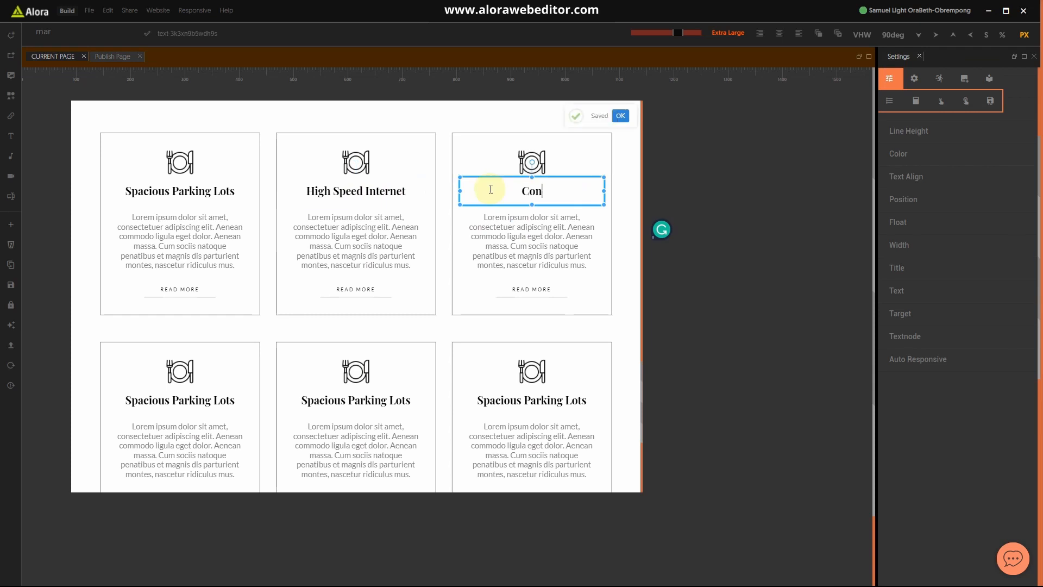
{"action": "key", "text": "super"}
{"action": "left_click", "coordinate": [626, 576]}
{"action": "left_click", "coordinate": [981, 9]}
Step: Retitle the next three cards 'Delicious Meals', 'Movie Theatre' and 'Spa & Beauty'
{"action": "triple_click", "coordinate": [180, 400]}
{"action": "type", "text": "Delicious Meals"}
{"action": "triple_click", "coordinate": [340, 398]}
{"action": "type", "text": "Movie Theatre"}
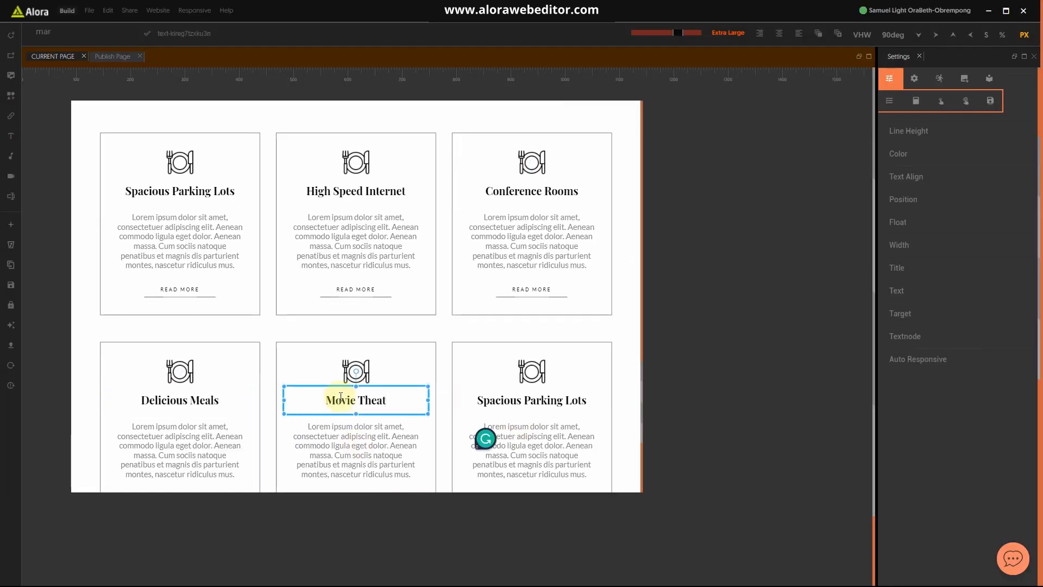
{"action": "triple_click", "coordinate": [557, 402]}
{"action": "type", "text": "Spa & Beuaty"}
{"action": "key", "text": "BackSpace"}
{"action": "key", "text": "BackSpace"}
{"action": "key", "text": "BackSpace"}
{"action": "key", "text": "BackSpace"}
{"action": "type", "text": "a"}
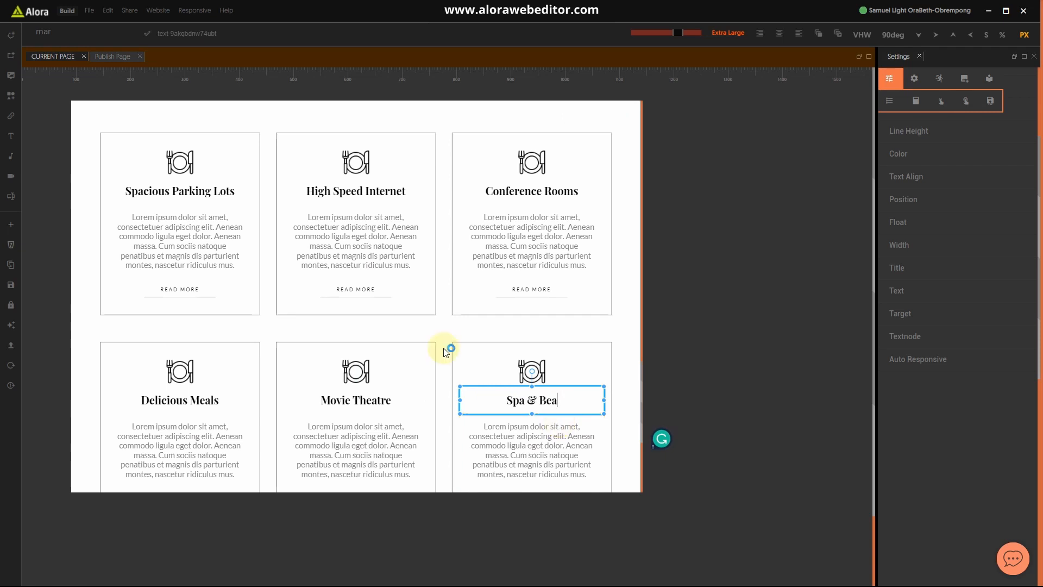
{"action": "type", "text": "uty"}
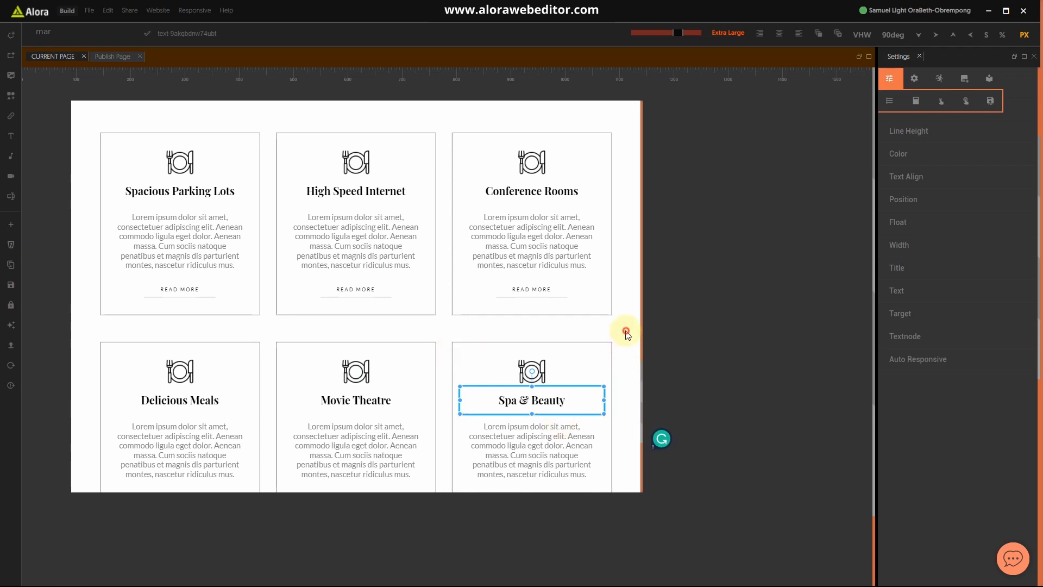
Step: Add a new empty section below the amenity cards and select it
{"action": "left_click", "coordinate": [623, 337]}
{"action": "scroll", "coordinate": [606, 348], "scroll_direction": "down", "scroll_amount": 5}
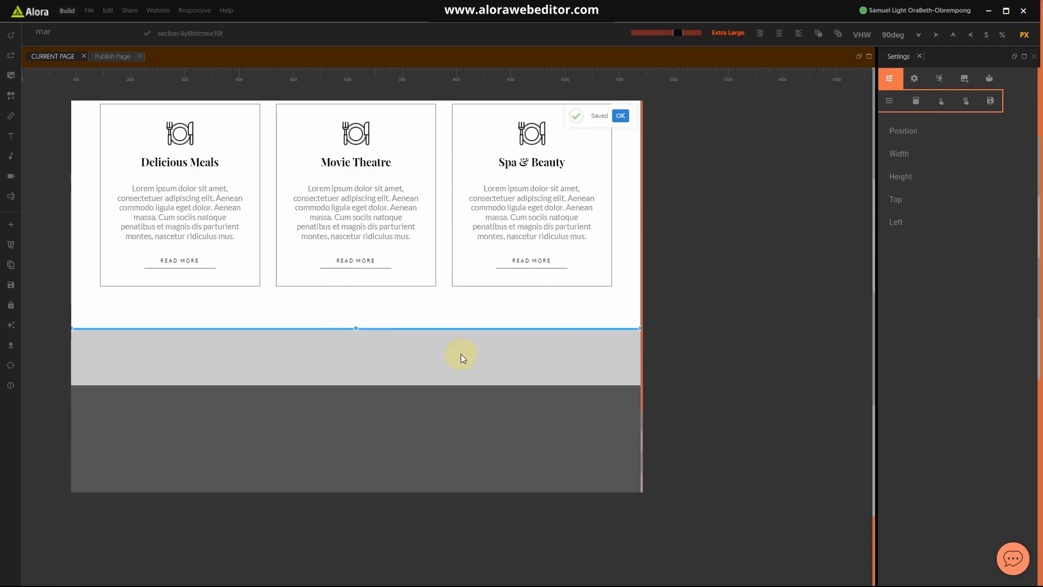
{"action": "scroll", "coordinate": [460, 354], "scroll_direction": "up", "scroll_amount": 10}
{"action": "scroll", "coordinate": [471, 343], "scroll_direction": "up", "scroll_amount": 10}
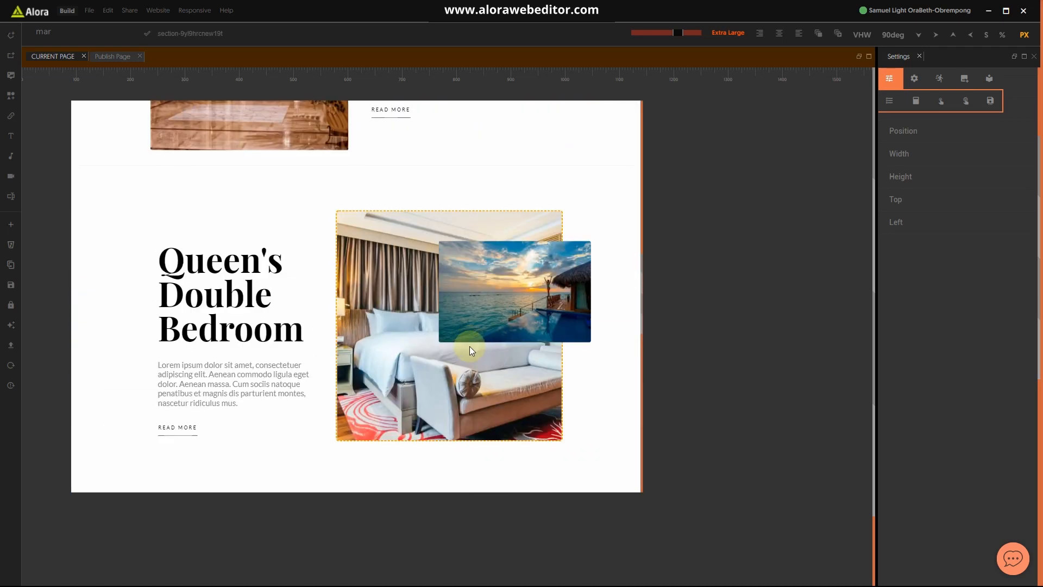
{"action": "scroll", "coordinate": [474, 347], "scroll_direction": "down", "scroll_amount": 10}
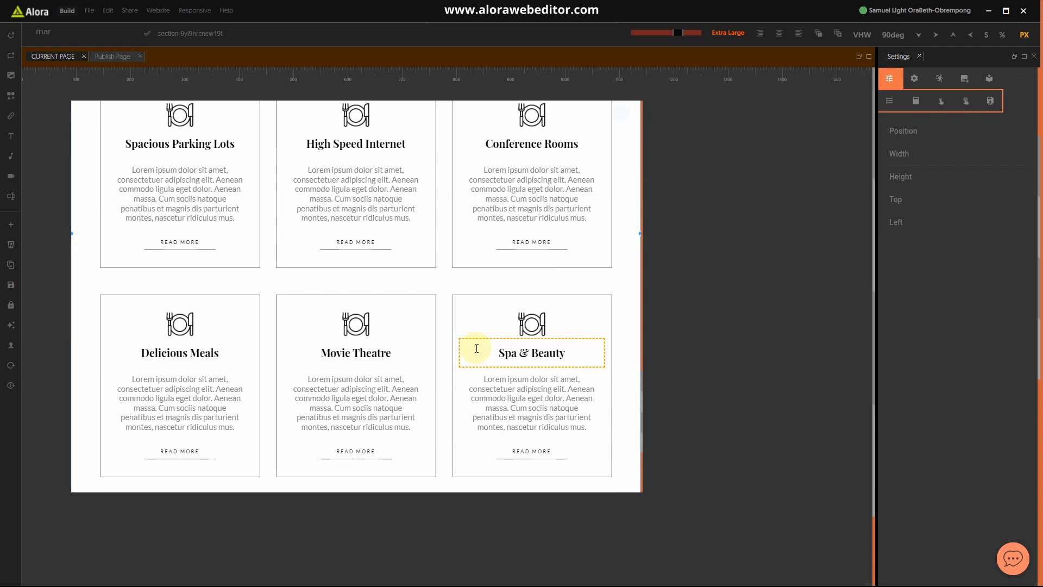
{"action": "scroll", "coordinate": [361, 332], "scroll_direction": "down", "scroll_amount": 3}
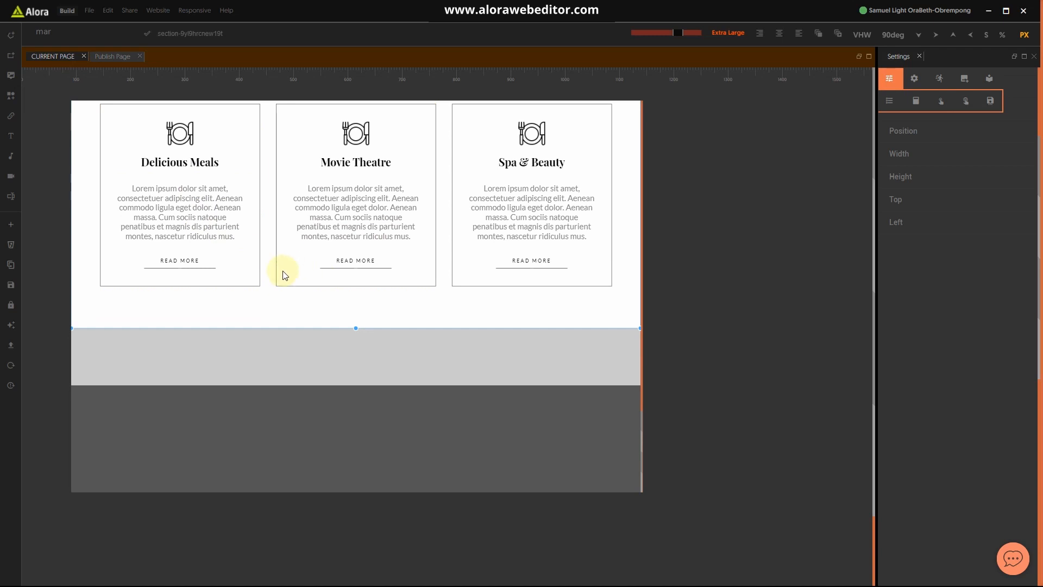
{"action": "left_click", "coordinate": [11, 38]}
{"action": "left_click", "coordinate": [402, 338]}
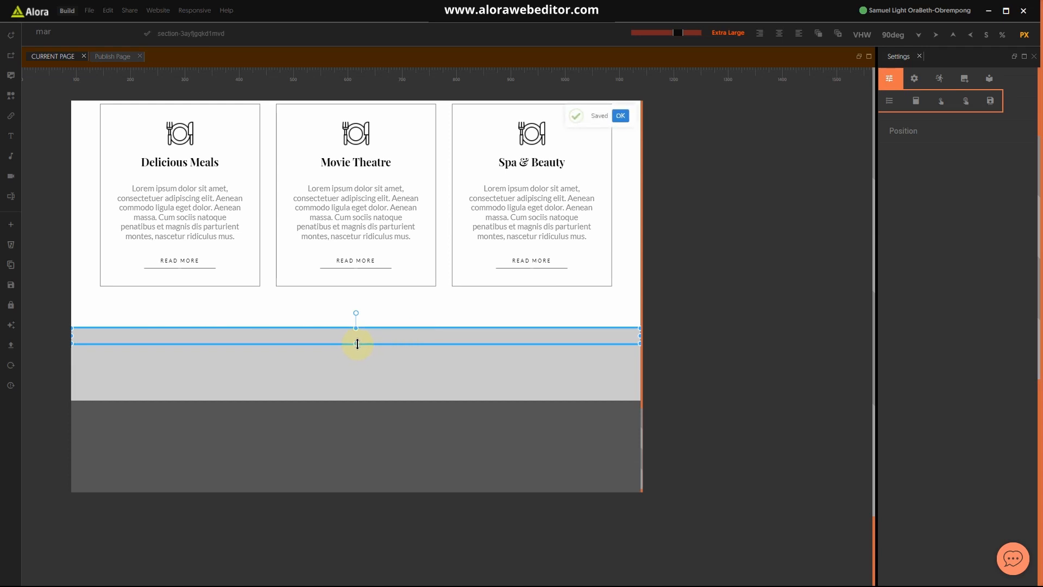
Step: Drag the new section's bottom edge down twice to make it taller
{"action": "left_click_drag", "start_coordinate": [357, 344], "coordinate": [359, 414]}
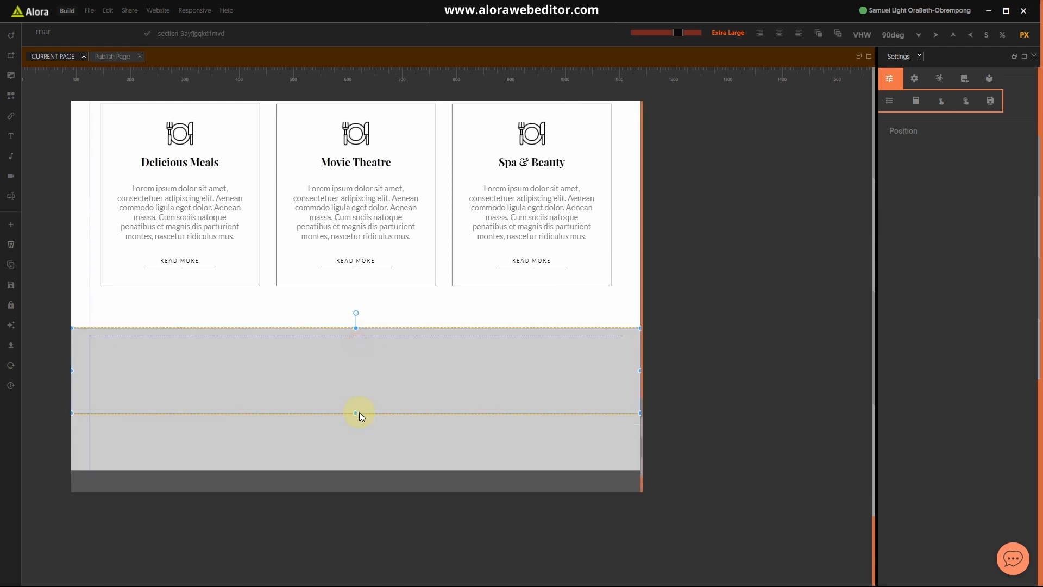
{"action": "scroll", "coordinate": [364, 345], "scroll_direction": "down", "scroll_amount": 2}
{"action": "left_click_drag", "start_coordinate": [355, 329], "coordinate": [349, 388]}
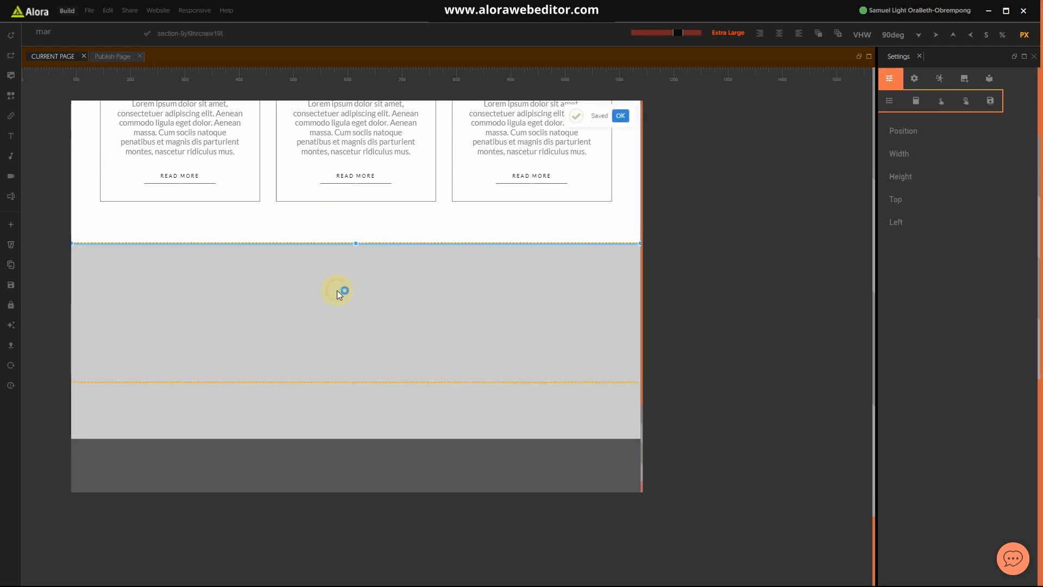
Step: Add a Background Color property to the section by searching 'bac'
{"action": "left_click", "coordinate": [84, 30]}
{"action": "type", "text": "back"}
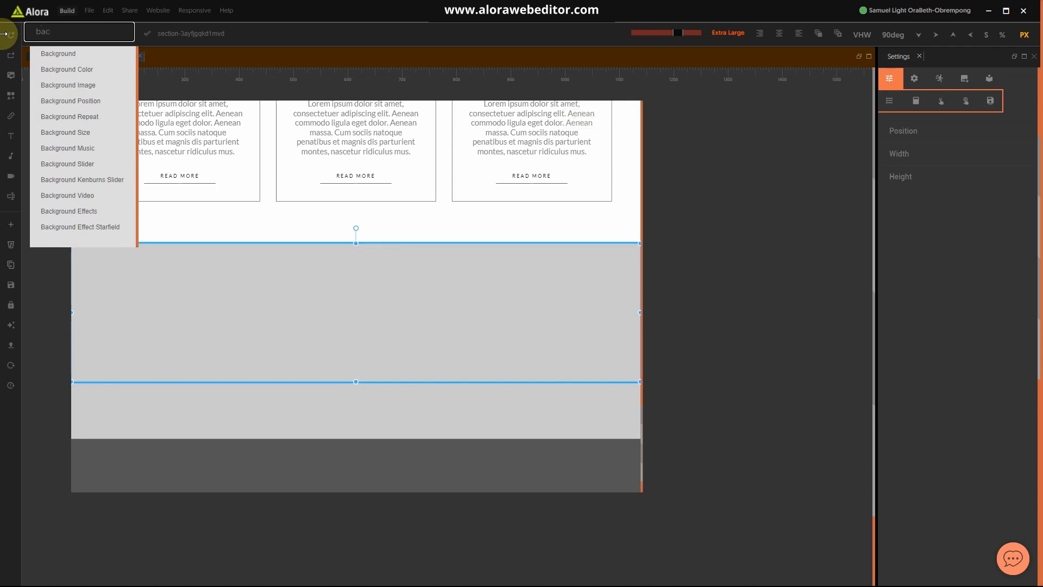
{"action": "left_click", "coordinate": [78, 70]}
{"action": "key", "text": "super"}
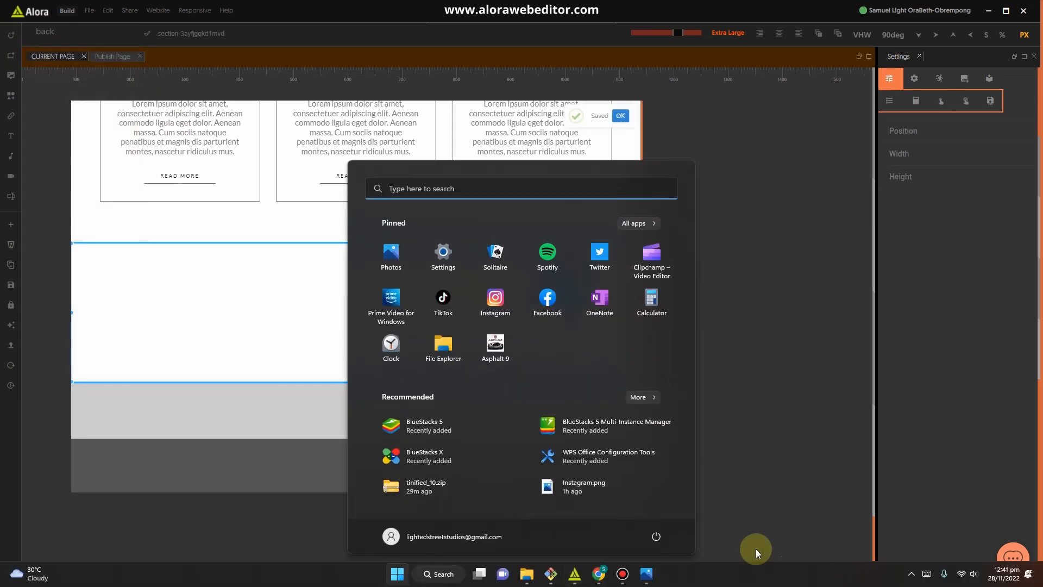
Step: Open Hotel website.jpg and bring its News & Events section with two post cards into view
{"action": "left_click", "coordinate": [652, 574]}
{"action": "scroll", "coordinate": [582, 321], "scroll_direction": "down", "scroll_amount": 5}
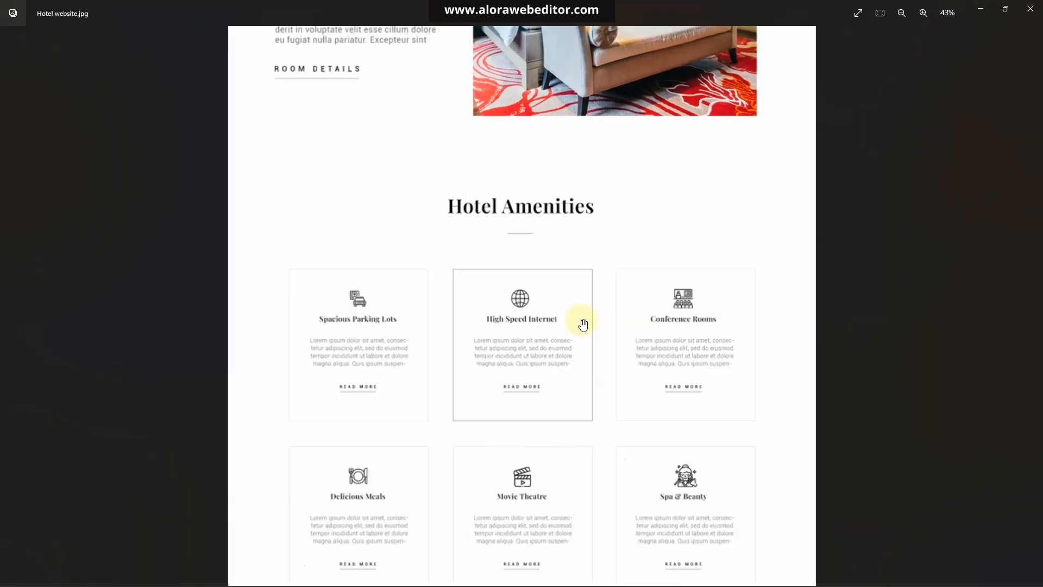
{"action": "left_click_drag", "start_coordinate": [578, 478], "coordinate": [571, 168]}
{"action": "scroll", "coordinate": [544, 368], "scroll_direction": "up", "scroll_amount": 4}
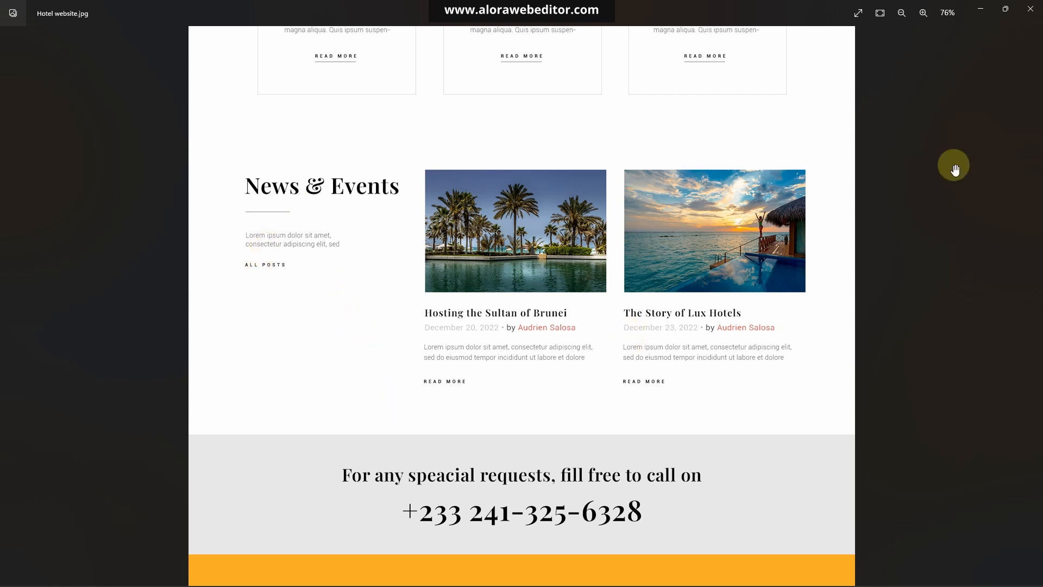
Step: Minimize Photos and scroll the page to the empty white section below the amenity cards
{"action": "left_click", "coordinate": [983, 9]}
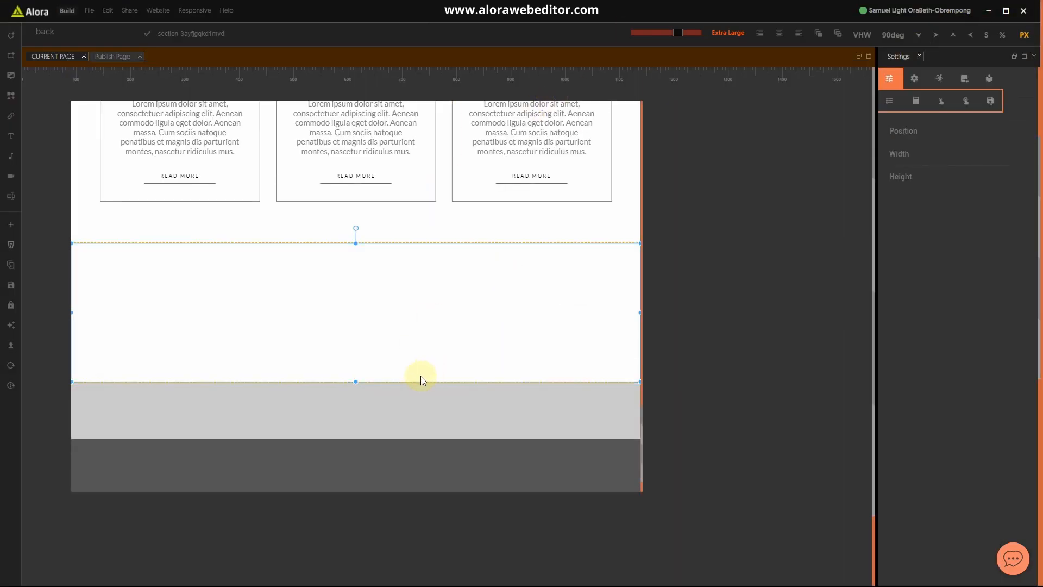
{"action": "scroll", "coordinate": [415, 346], "scroll_direction": "up", "scroll_amount": 3}
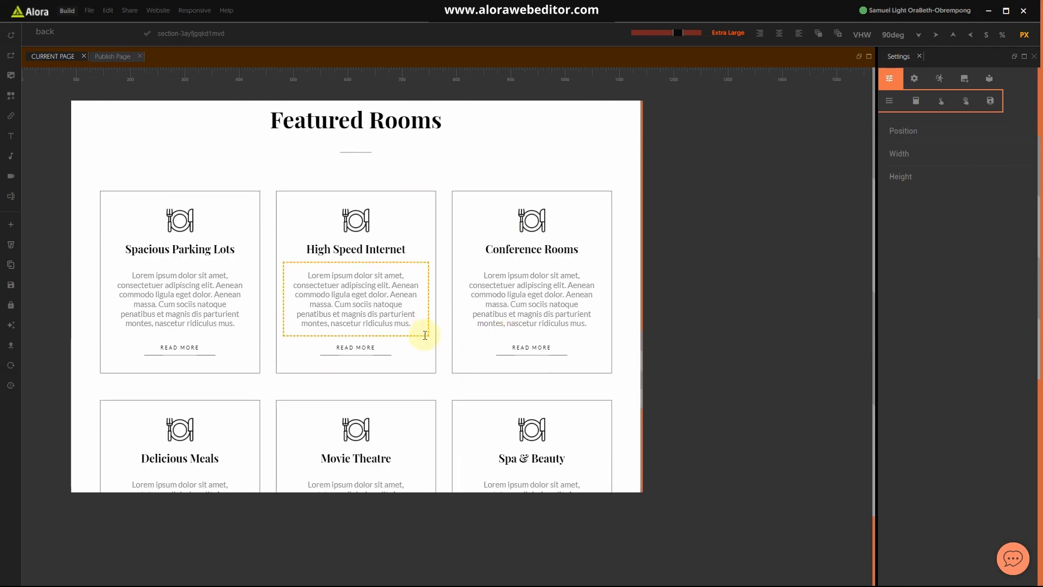
{"action": "scroll", "coordinate": [423, 334], "scroll_direction": "up", "scroll_amount": 2}
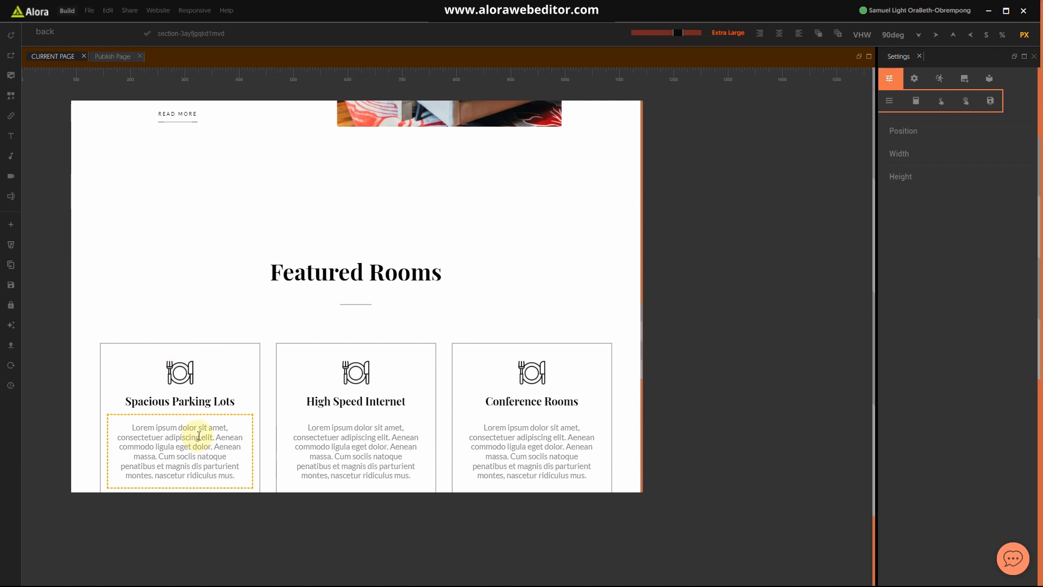
{"action": "scroll", "coordinate": [454, 426], "scroll_direction": "down", "scroll_amount": 6}
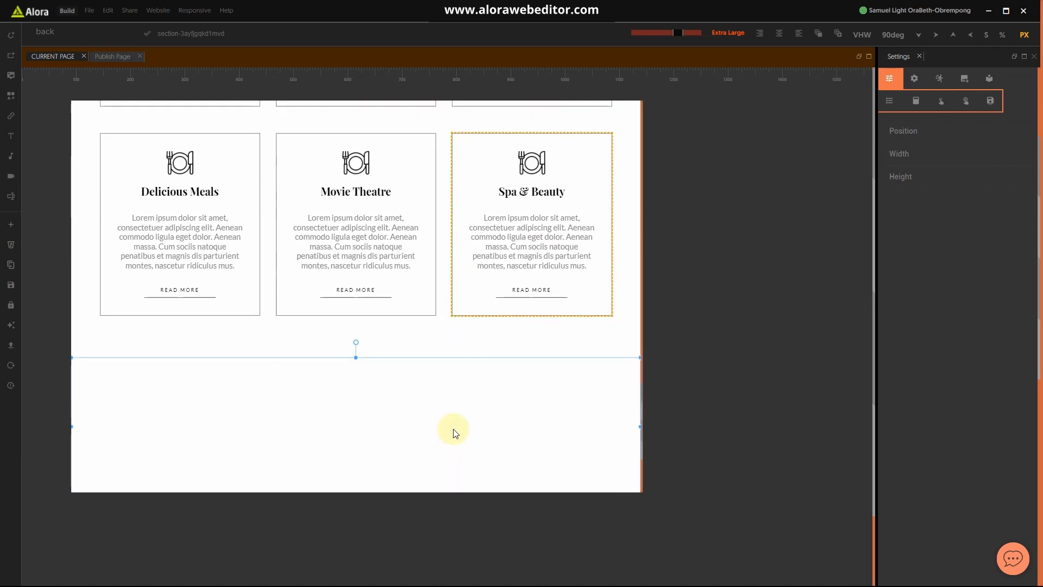
{"action": "scroll", "coordinate": [454, 431], "scroll_direction": "down", "scroll_amount": 2}
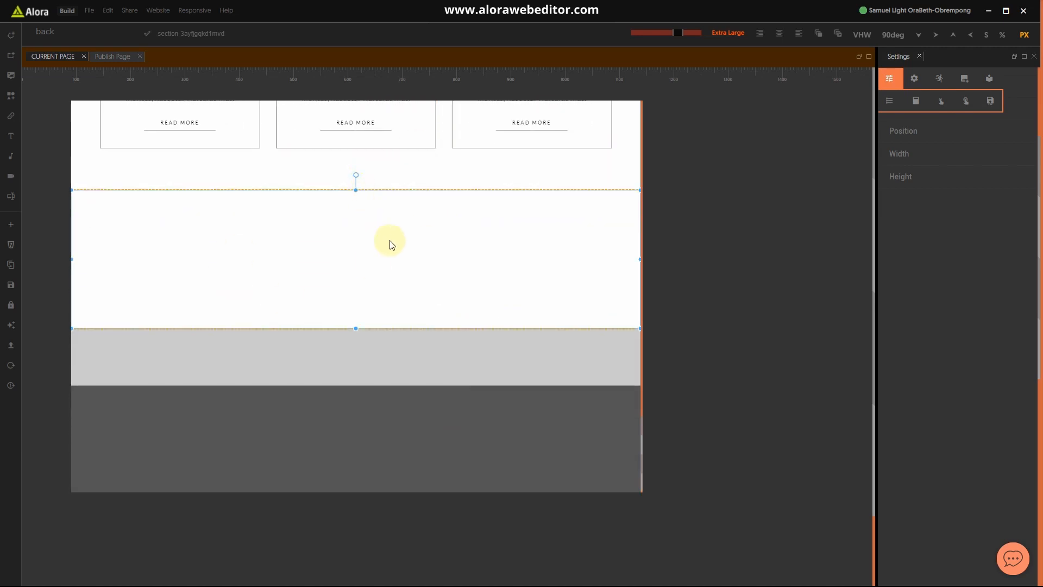
{"action": "scroll", "coordinate": [398, 244], "scroll_direction": "up", "scroll_amount": 14}
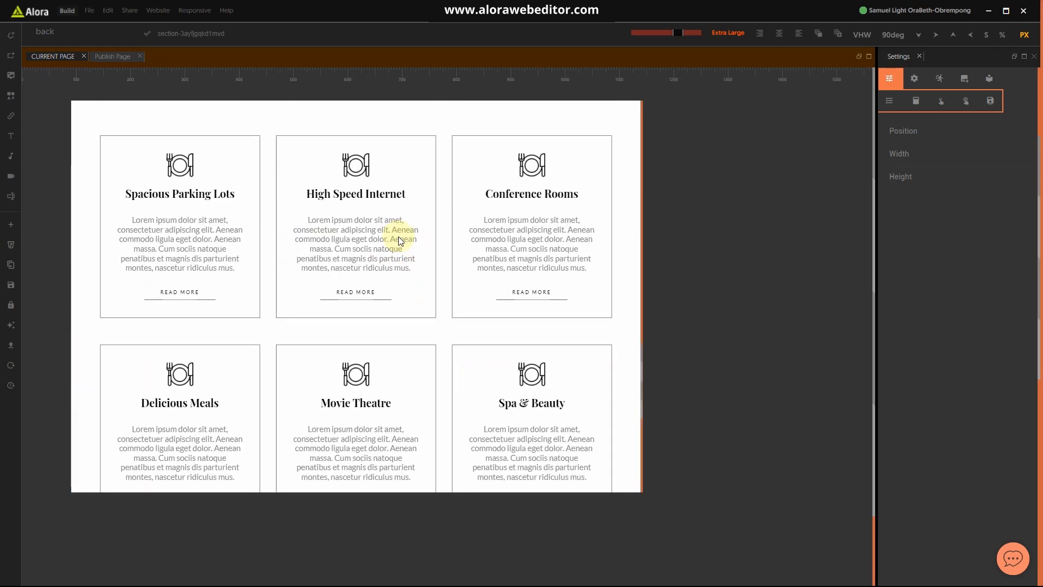
{"action": "scroll", "coordinate": [400, 251], "scroll_direction": "up", "scroll_amount": 10}
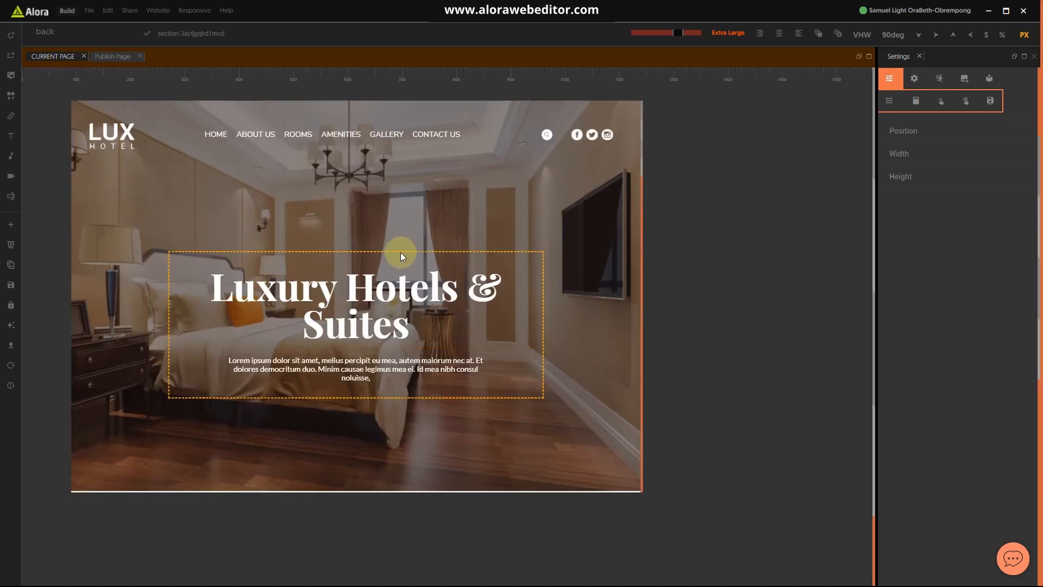
{"action": "scroll", "coordinate": [400, 252], "scroll_direction": "down", "scroll_amount": 15}
{"action": "scroll", "coordinate": [400, 263], "scroll_direction": "down", "scroll_amount": 10}
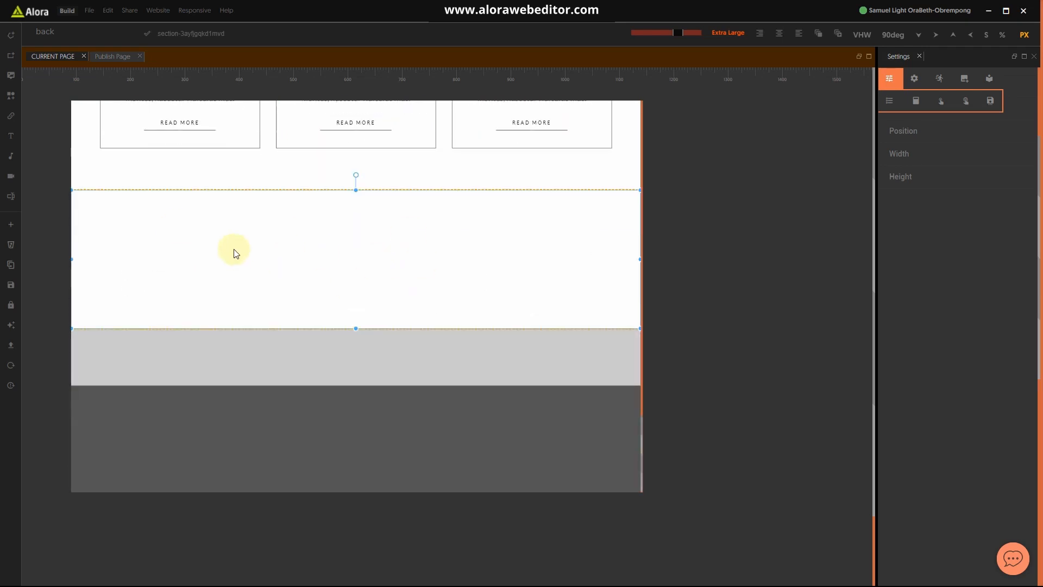
Step: Add a block to the empty section and give it a 100 top padding
{"action": "left_click", "coordinate": [10, 56]}
{"action": "left_click", "coordinate": [470, 224]}
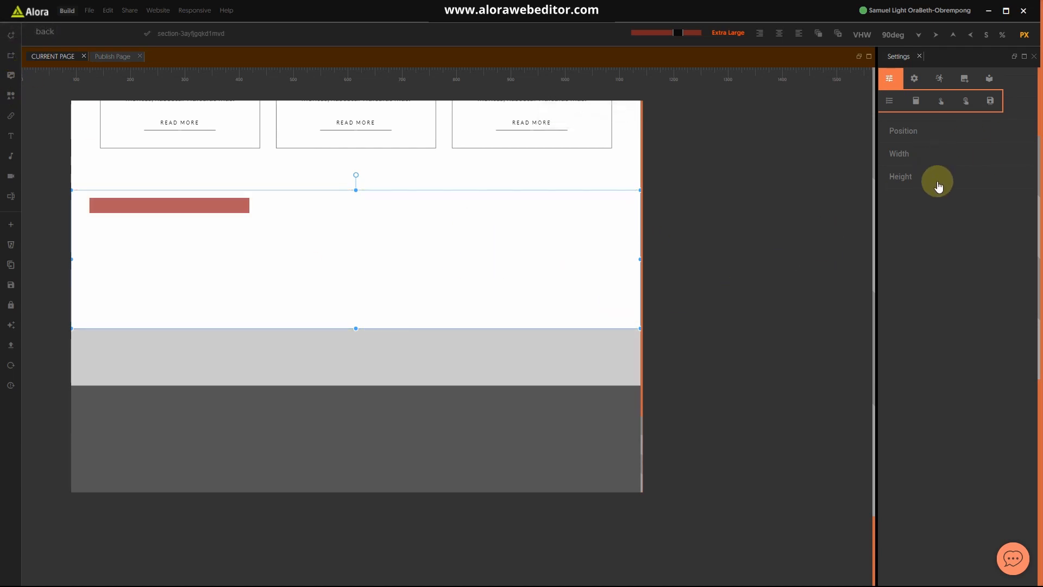
{"action": "left_click", "coordinate": [918, 209]}
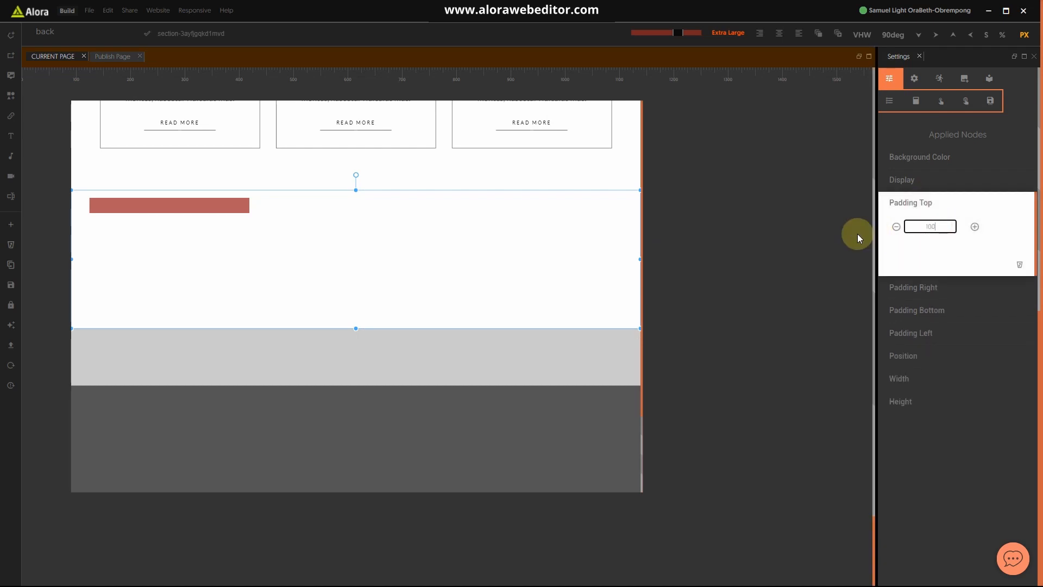
{"action": "left_click", "coordinate": [919, 205]}
Step: Insert the Hotel set's Featured Rooms Block-Heading from the Asset Library
{"action": "left_click", "coordinate": [236, 233]}
{"action": "left_click", "coordinate": [989, 78]}
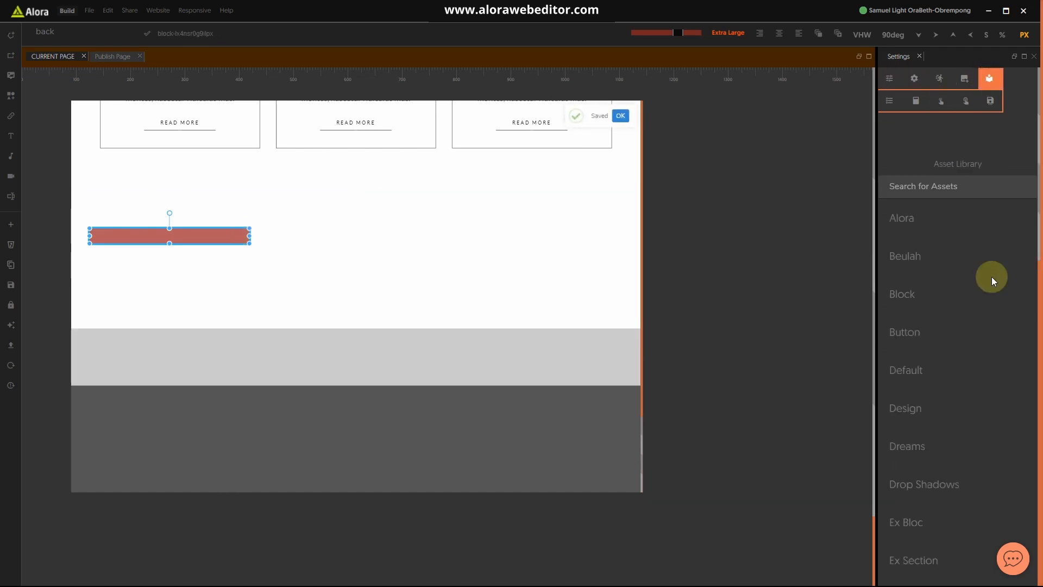
{"action": "scroll", "coordinate": [943, 428], "scroll_direction": "down", "scroll_amount": 8}
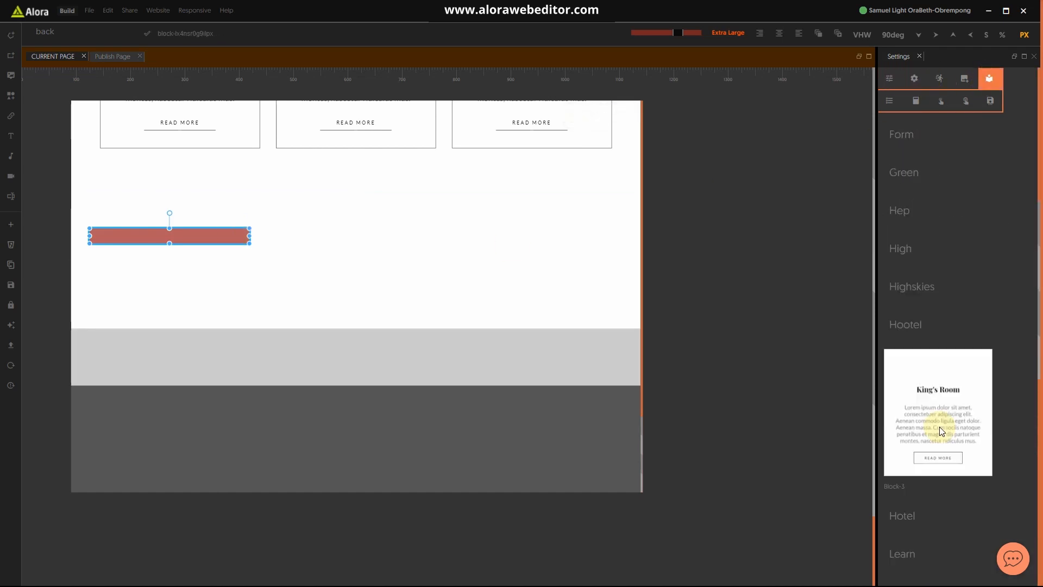
{"action": "scroll", "coordinate": [963, 429], "scroll_direction": "down", "scroll_amount": 5}
{"action": "left_click", "coordinate": [917, 251]}
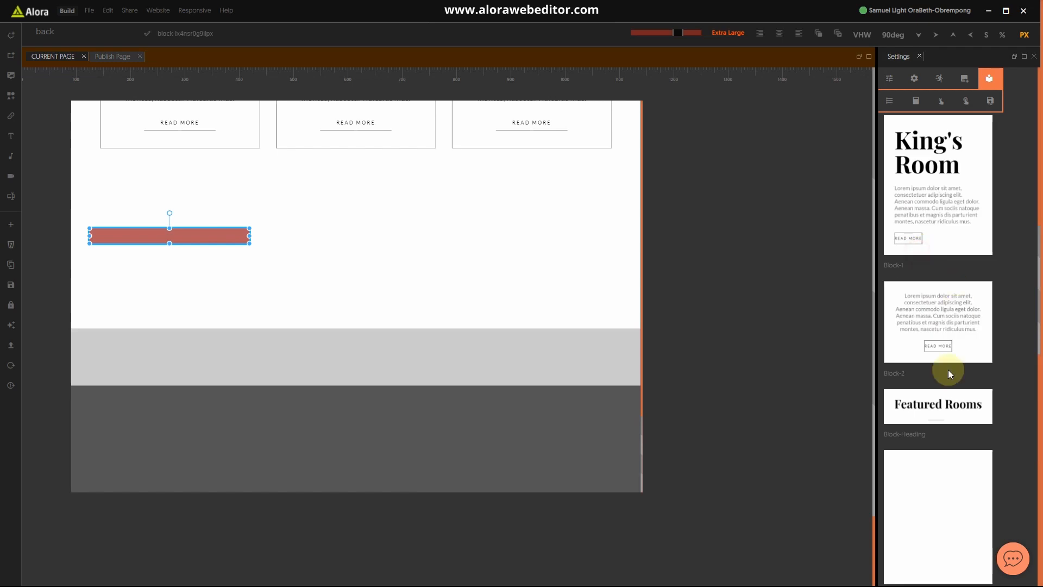
{"action": "scroll", "coordinate": [945, 353], "scroll_direction": "down", "scroll_amount": 1}
{"action": "left_click", "coordinate": [931, 351]}
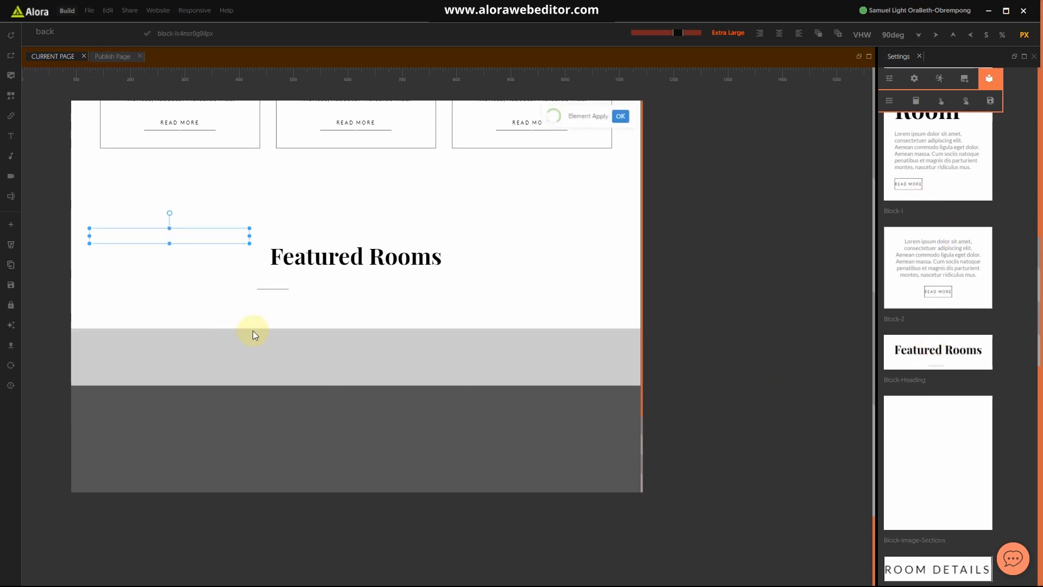
Step: Change the Featured Rooms heading block's Margin Left from 30% to 0
{"action": "left_click", "coordinate": [449, 265]}
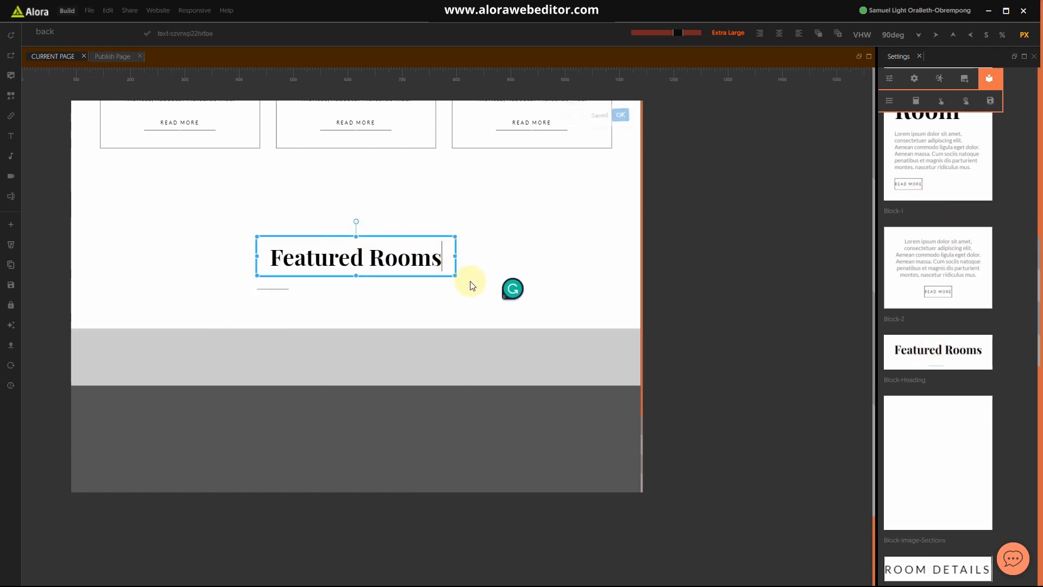
{"action": "left_click", "coordinate": [470, 283]}
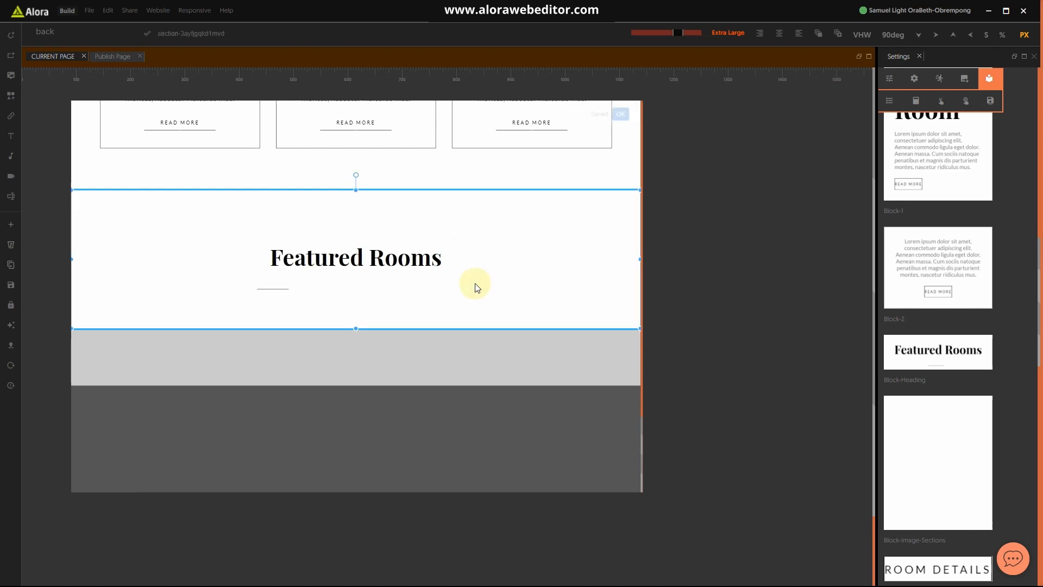
{"action": "left_click", "coordinate": [458, 275]}
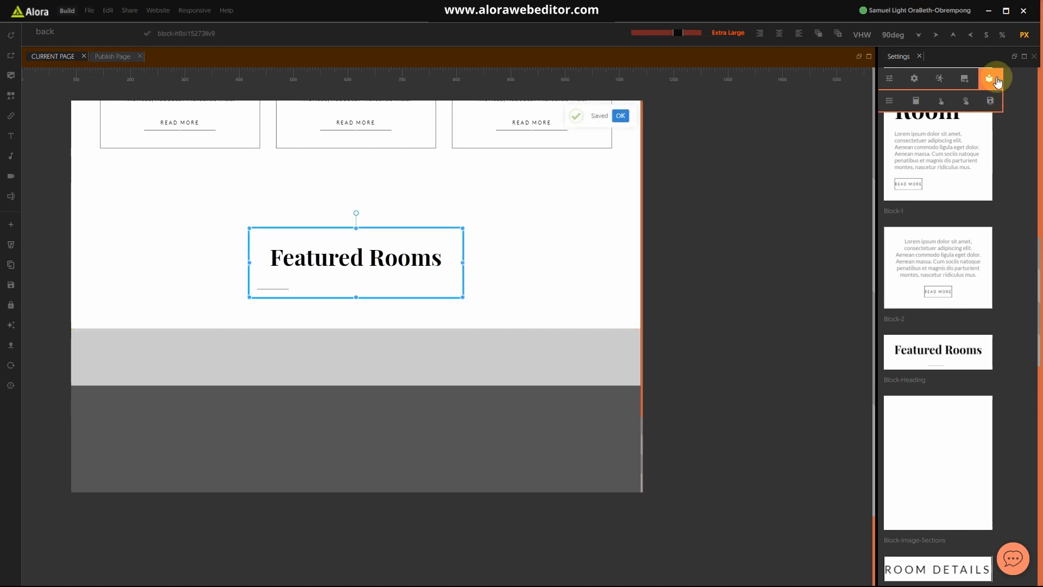
{"action": "left_click", "coordinate": [901, 77]}
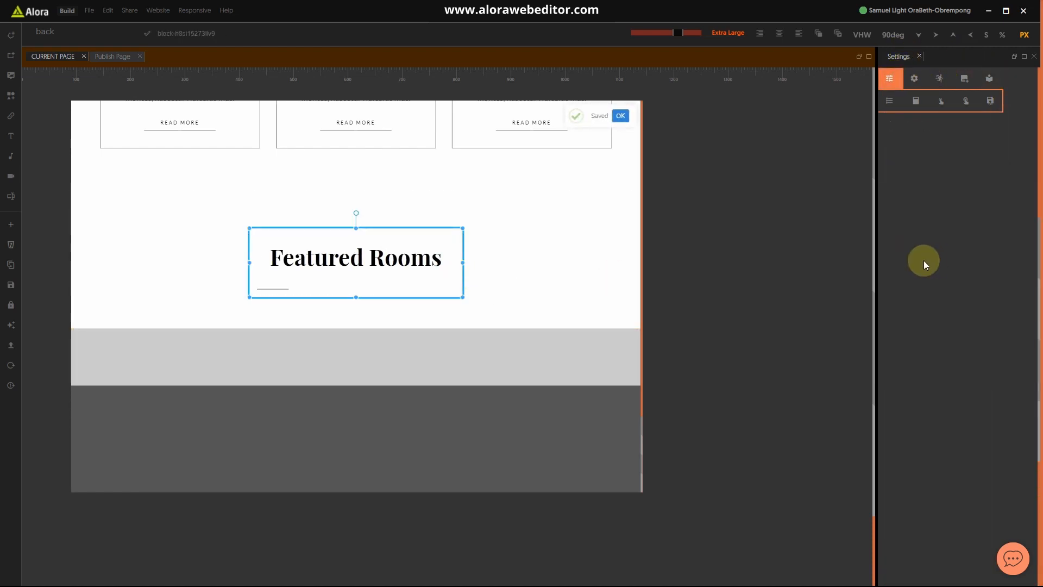
{"action": "left_click", "coordinate": [915, 367]}
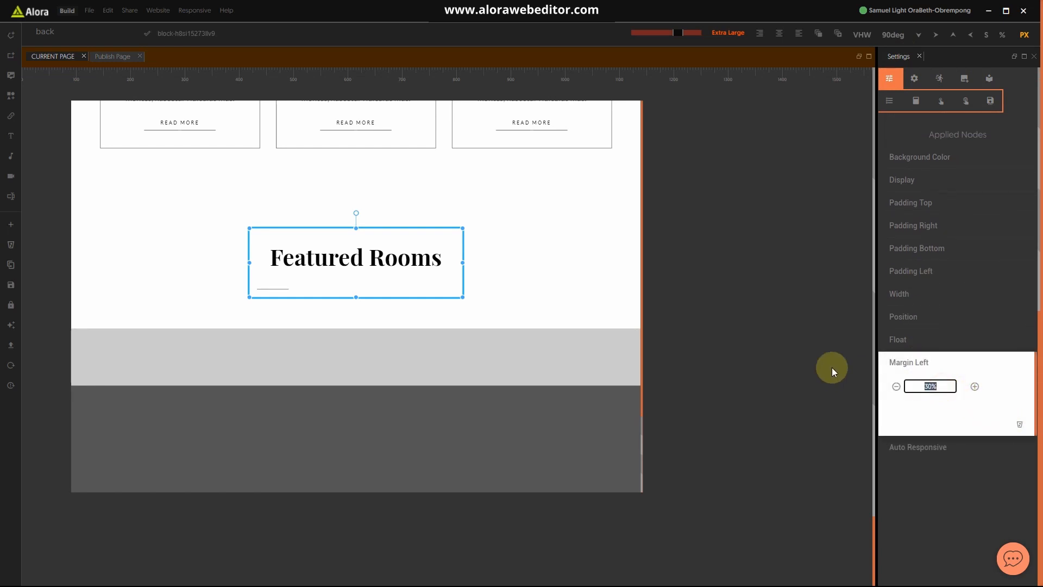
{"action": "type", "text": "0"}
{"action": "left_click", "coordinate": [961, 365]}
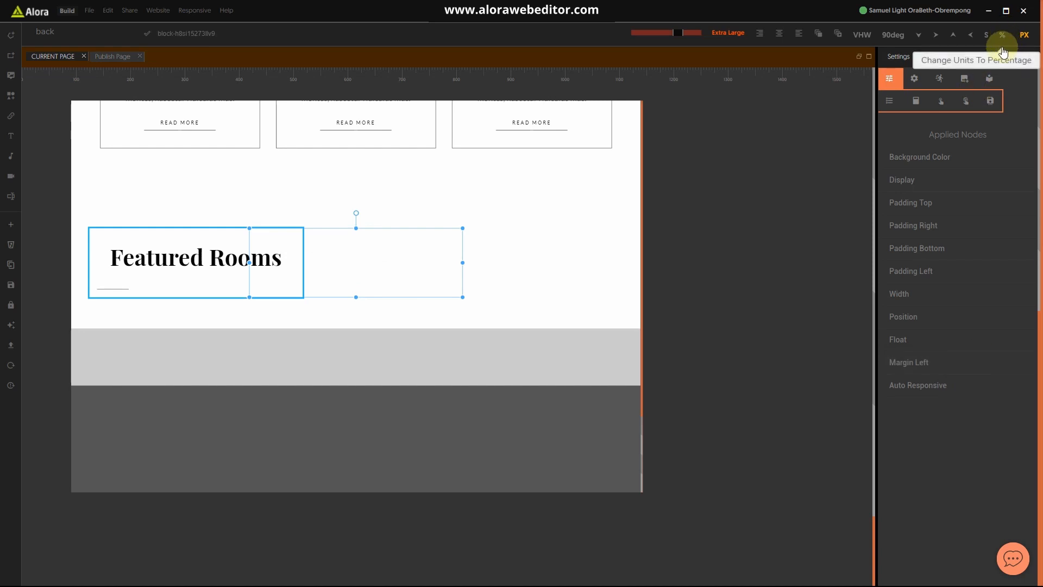
{"action": "left_click", "coordinate": [291, 290]}
{"action": "left_click", "coordinate": [264, 260]}
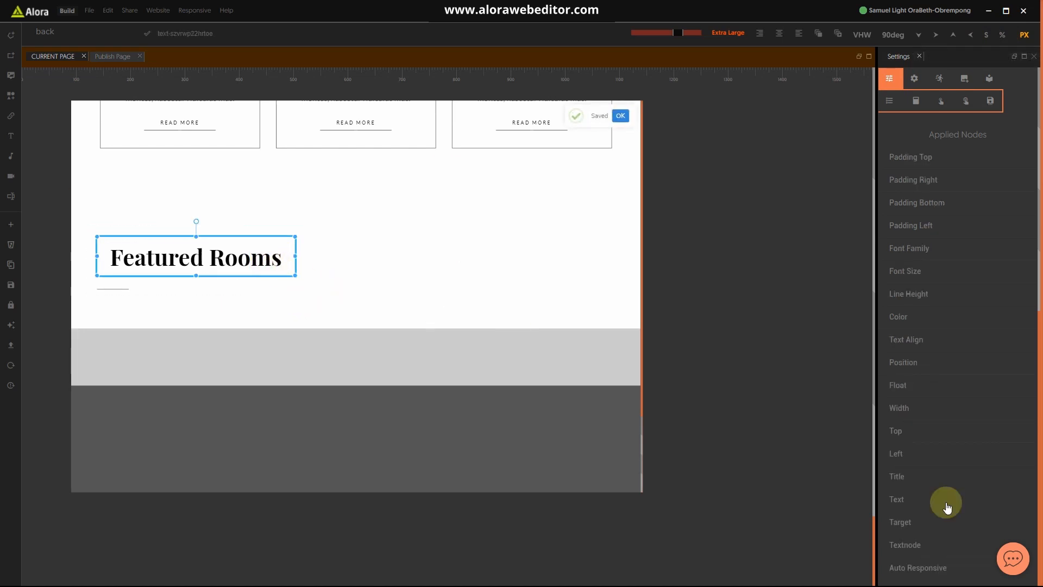
Step: Left-align the heading text
{"action": "left_click", "coordinate": [913, 343]}
{"action": "left_click", "coordinate": [924, 364]}
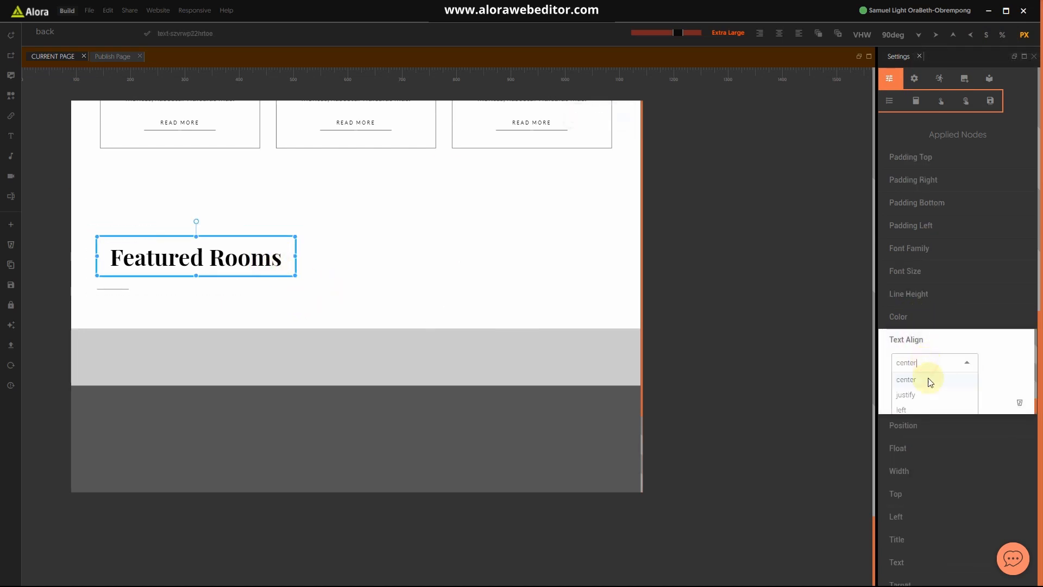
{"action": "left_click", "coordinate": [914, 392]}
{"action": "left_click", "coordinate": [916, 339]}
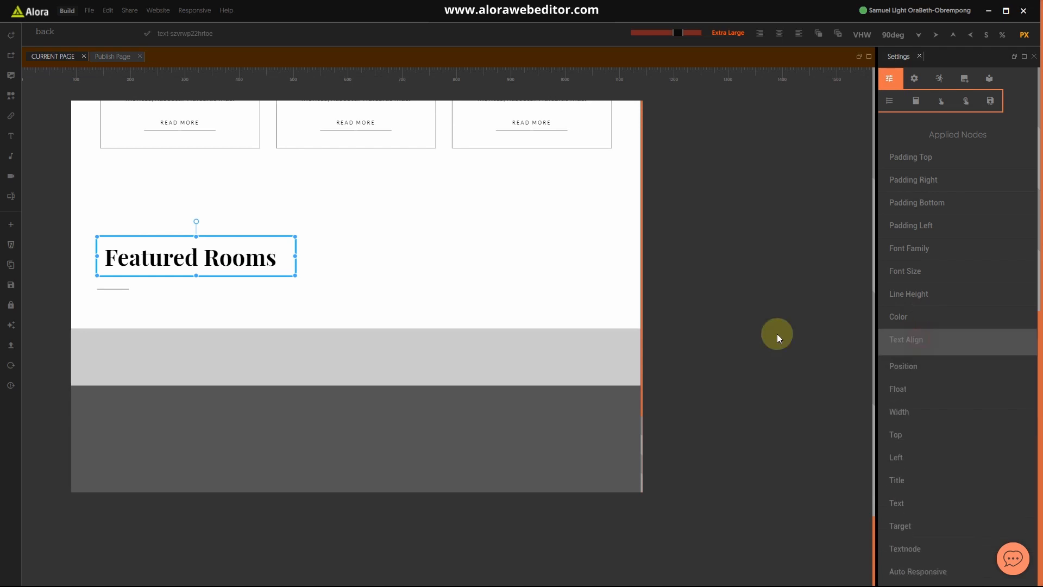
Step: Replace the 'Featured Rooms' heading text, retyping it as 'News & Events'
{"action": "right_click", "coordinate": [134, 263]}
{"action": "left_click", "coordinate": [130, 259]}
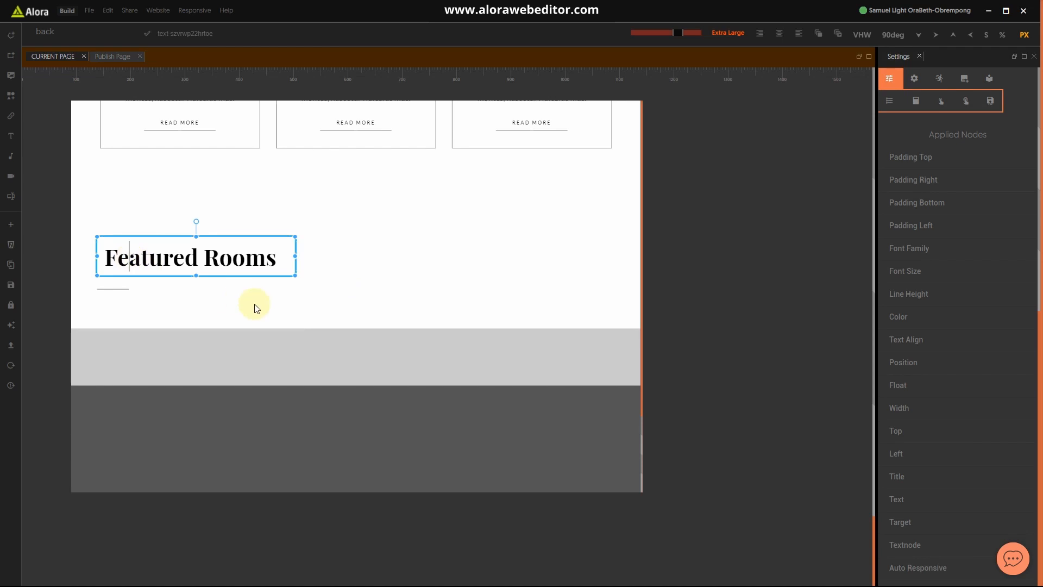
{"action": "key", "text": "ctrl+a"}
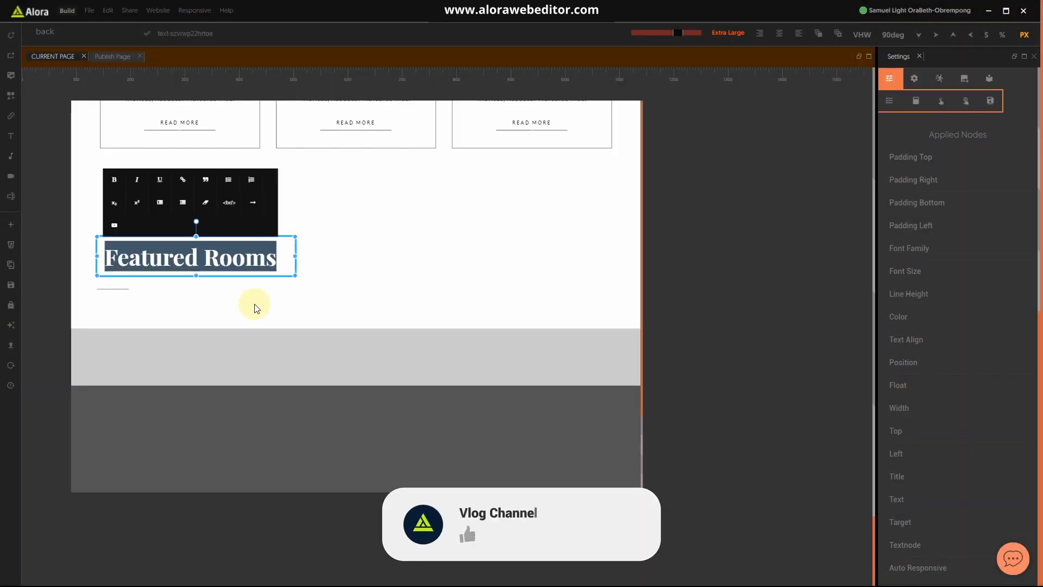
{"action": "type", "text": "B"}
{"action": "key", "text": "BackSpace"}
{"action": "type", "text": "News & Events"}
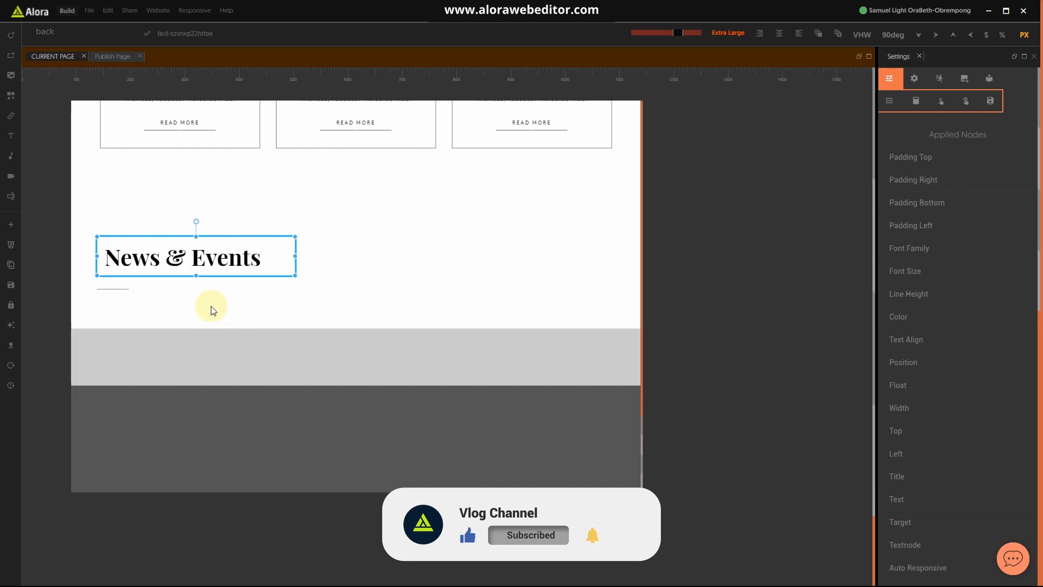
{"action": "left_click", "coordinate": [213, 310]}
{"action": "key", "text": "super"}
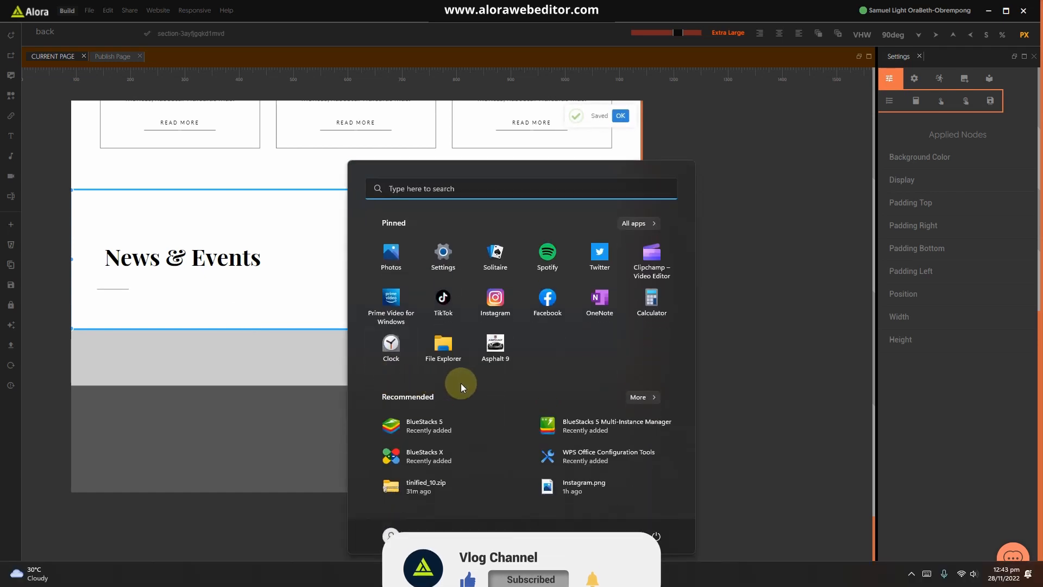
{"action": "left_click", "coordinate": [645, 573]}
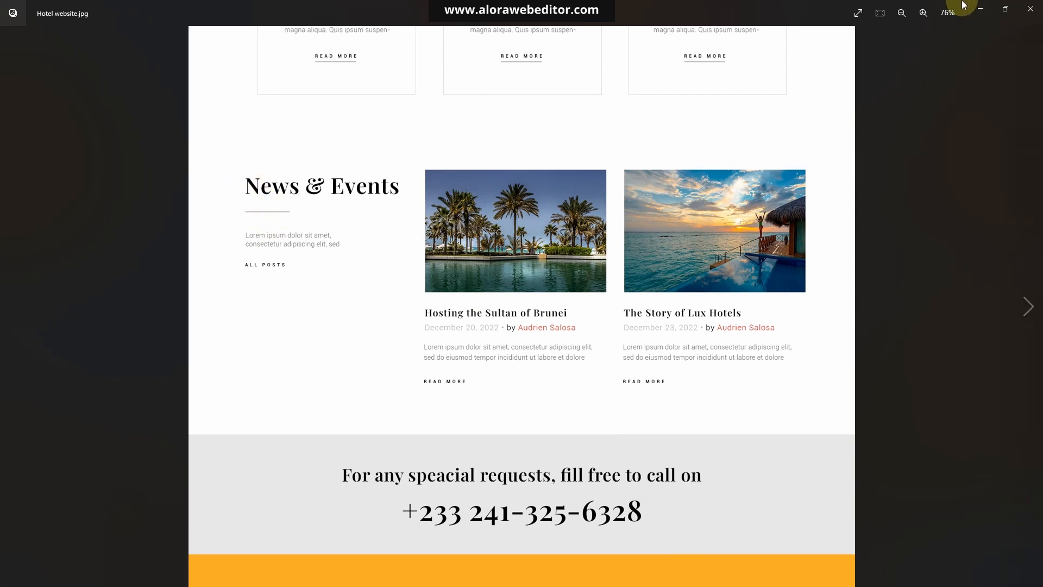
{"action": "left_click", "coordinate": [980, 9]}
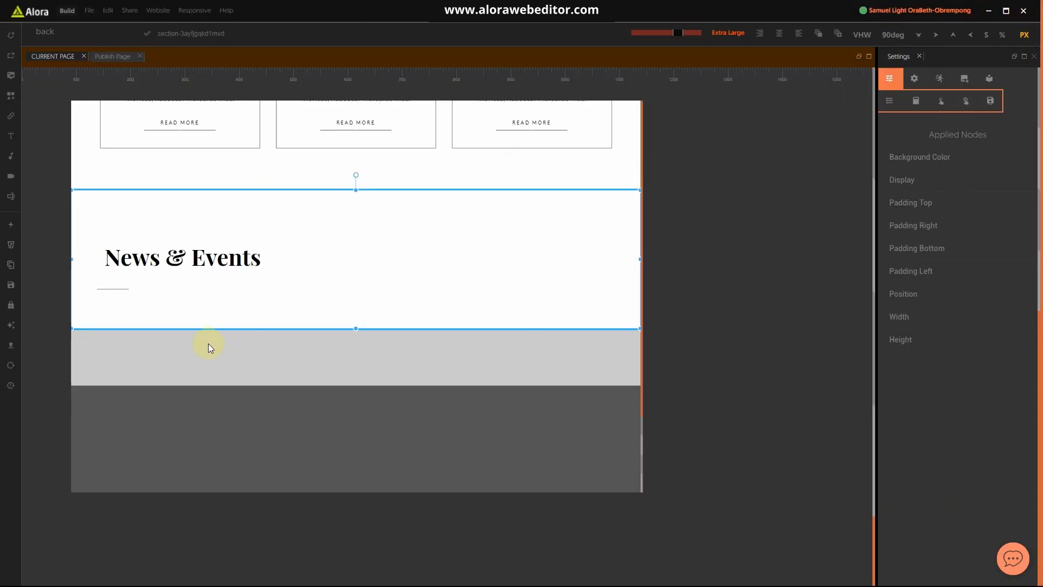
Step: Increase the divider's left margin by one so it lines up with the heading
{"action": "left_click", "coordinate": [115, 289]}
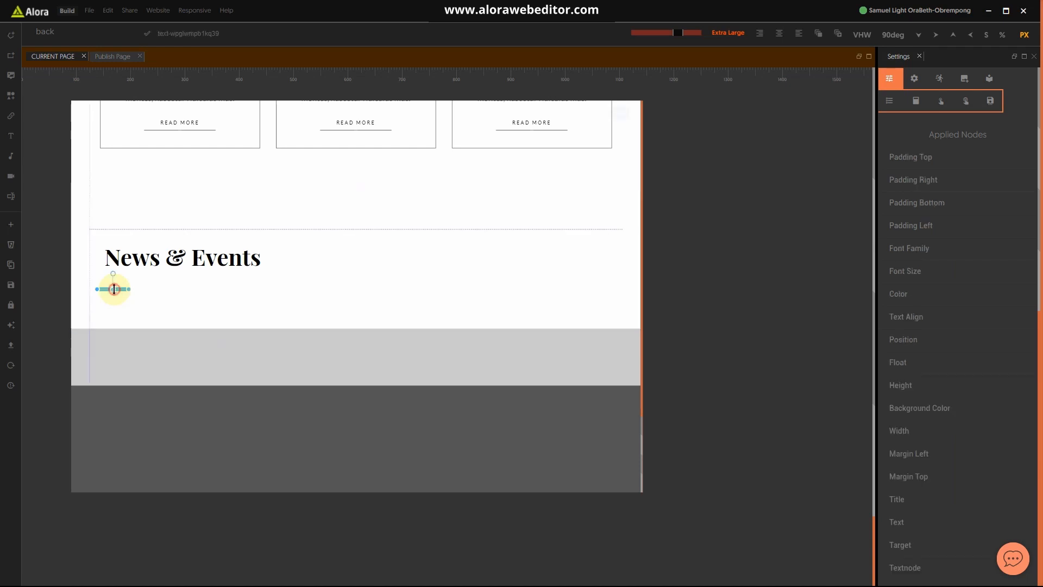
{"action": "scroll", "coordinate": [929, 413], "scroll_direction": "down", "scroll_amount": 2}
{"action": "left_click", "coordinate": [910, 343]}
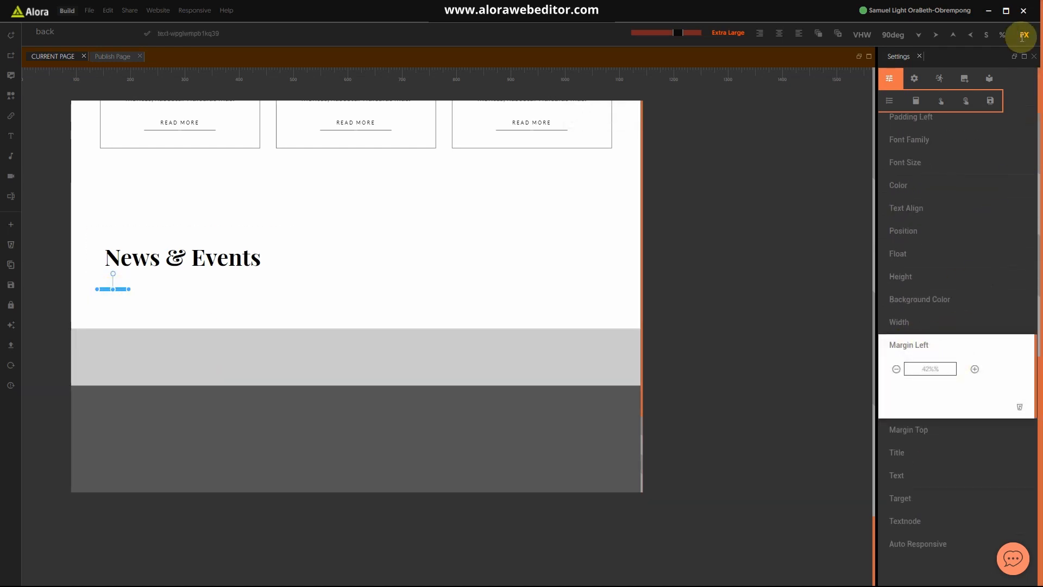
{"action": "left_click_drag", "start_coordinate": [942, 369], "coordinate": [887, 364]}
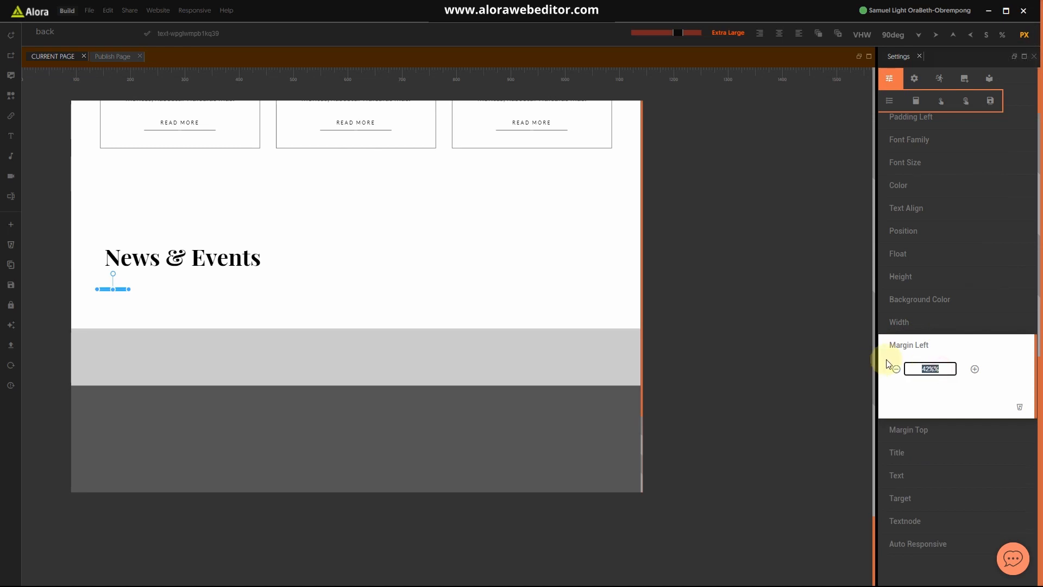
{"action": "left_click", "coordinate": [973, 369]}
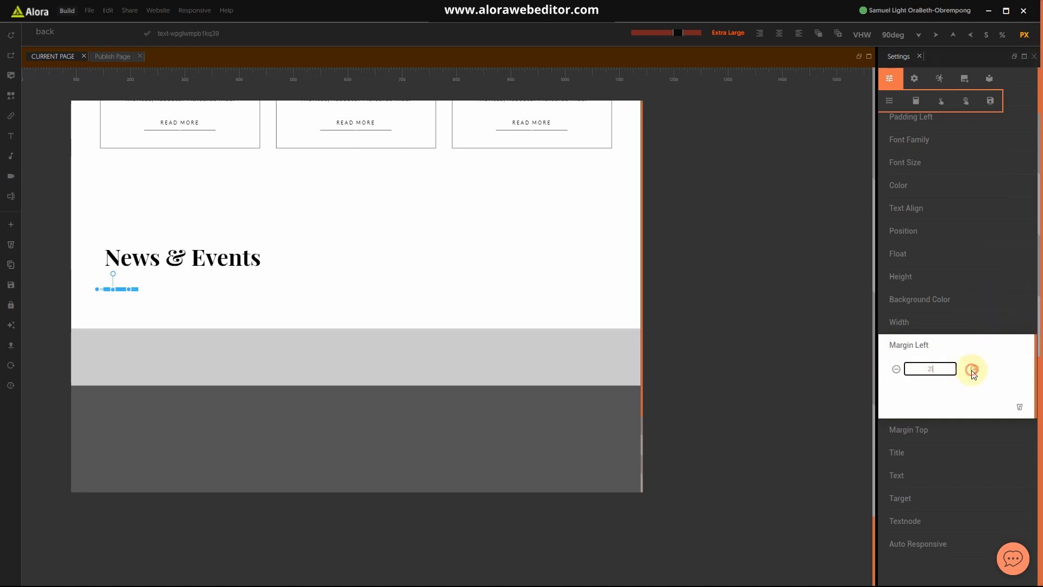
{"action": "left_click", "coordinate": [902, 350]}
Step: Switch the News & Events heading block's width to percent units, giving 40%
{"action": "left_click", "coordinate": [308, 273]}
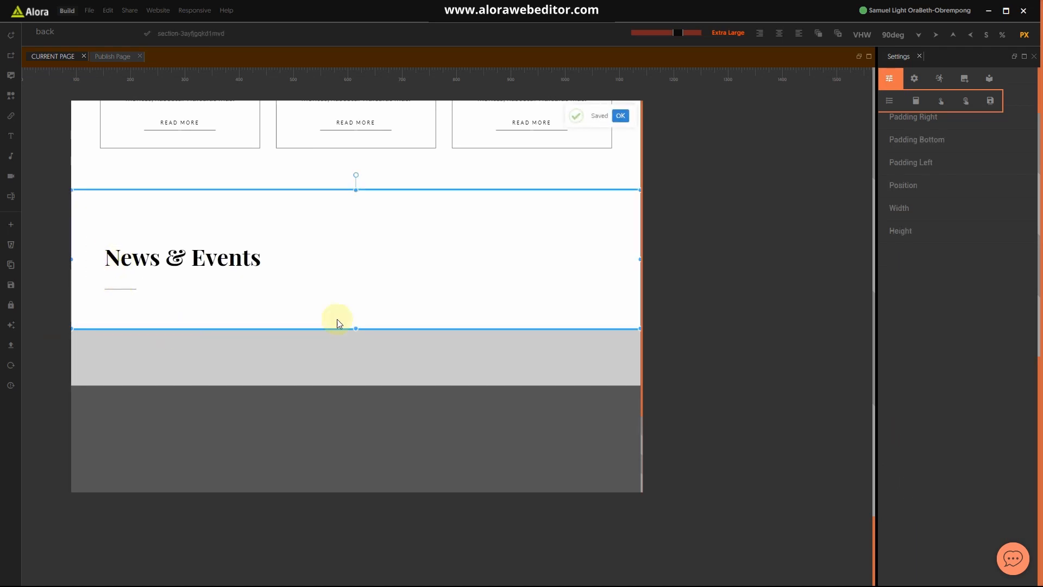
{"action": "left_click", "coordinate": [302, 274]}
{"action": "scroll", "coordinate": [907, 228], "scroll_direction": "up", "scroll_amount": 1}
{"action": "left_click", "coordinate": [904, 246]}
{"action": "left_click", "coordinate": [941, 264]}
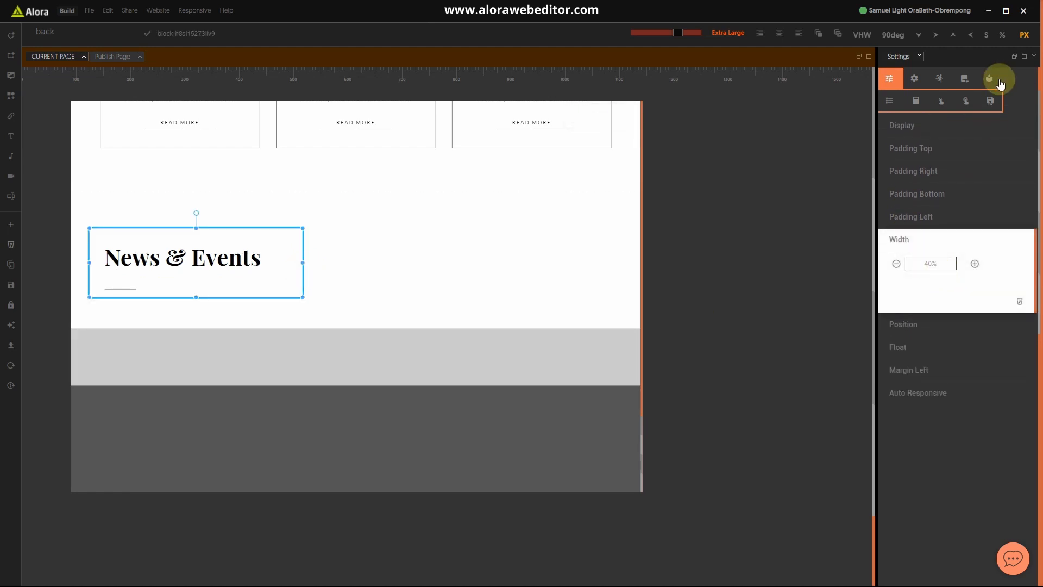
{"action": "left_click", "coordinate": [1002, 34]}
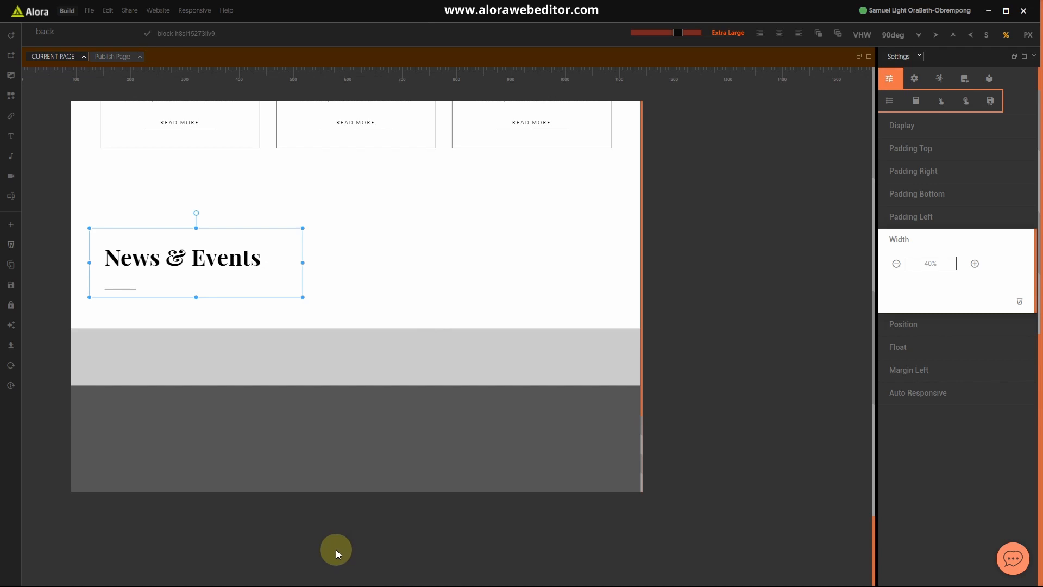
{"action": "key", "text": "super"}
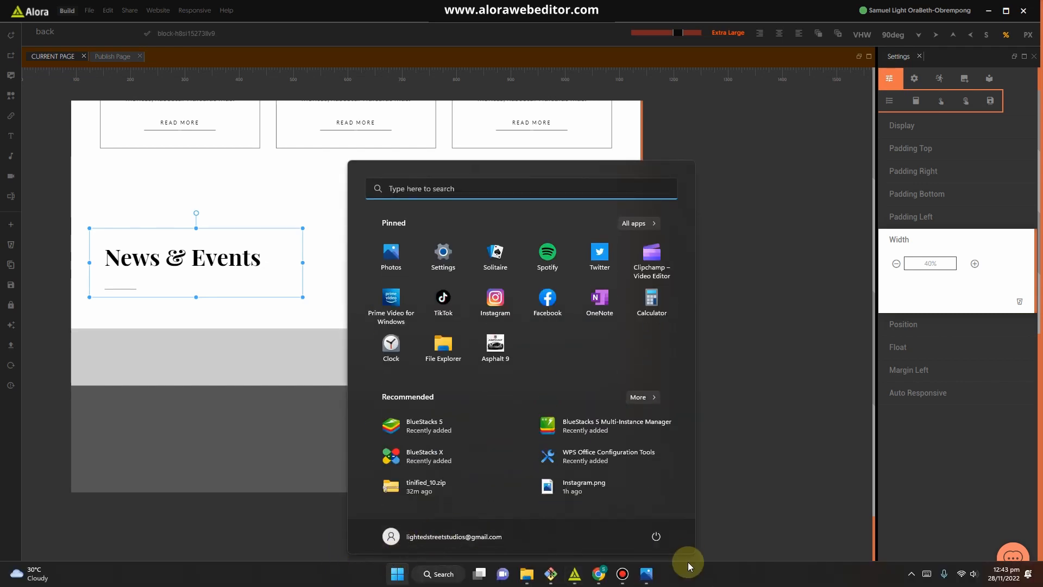
{"action": "left_click", "coordinate": [289, 293]}
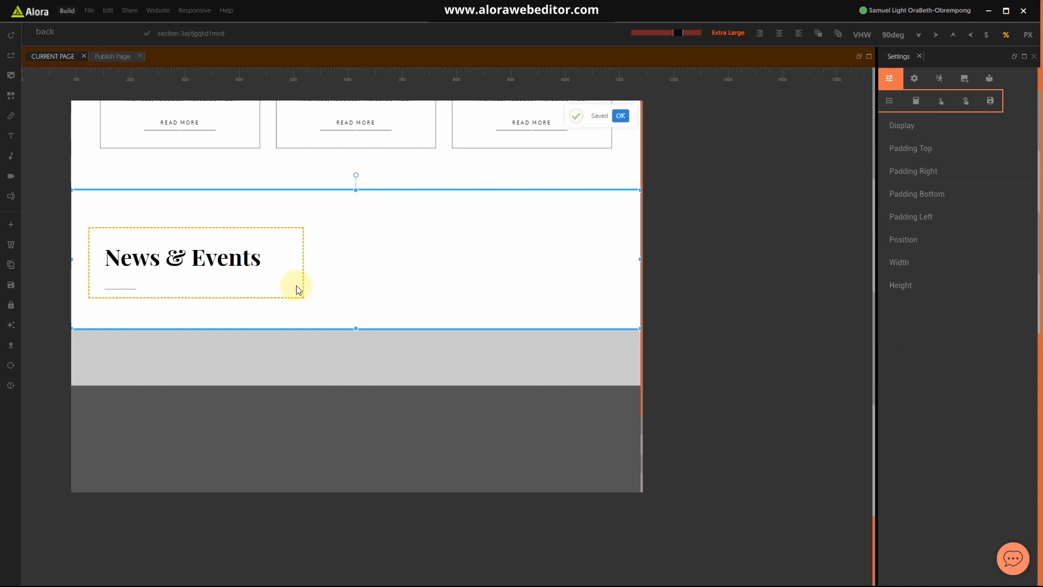
{"action": "left_click", "coordinate": [297, 288]}
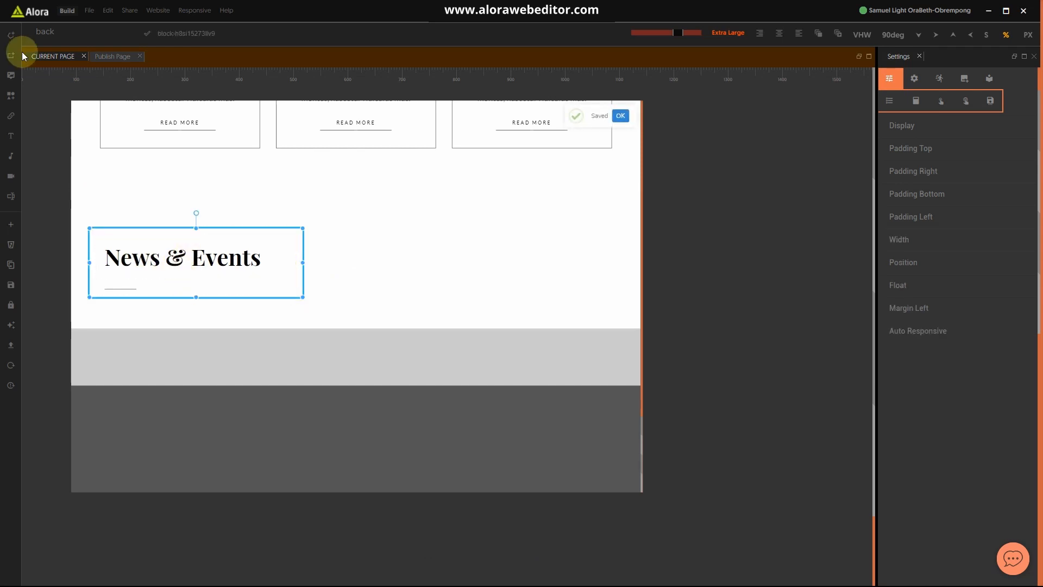
Step: Add a placeholder text element and a Get Started button beneath the heading, then search properties for 'clear'
{"action": "left_click", "coordinate": [12, 139]}
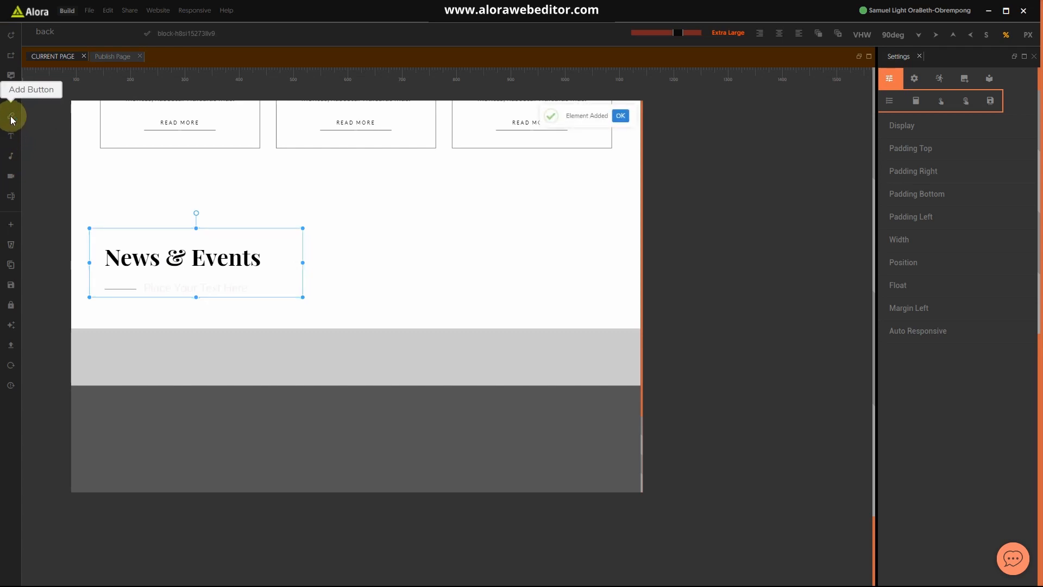
{"action": "left_click", "coordinate": [10, 118]}
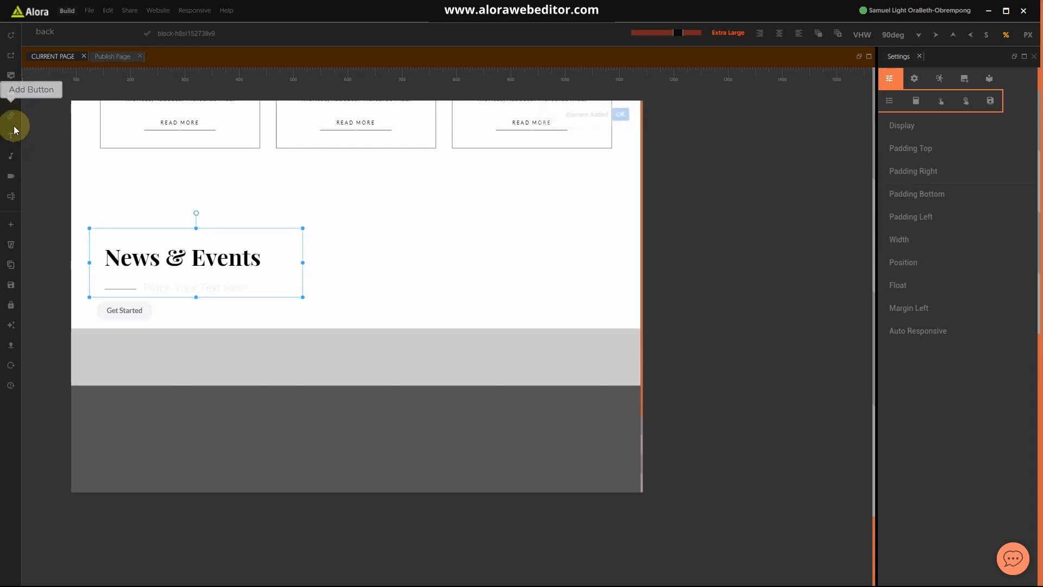
{"action": "left_click", "coordinate": [211, 289]}
{"action": "left_click", "coordinate": [68, 31]}
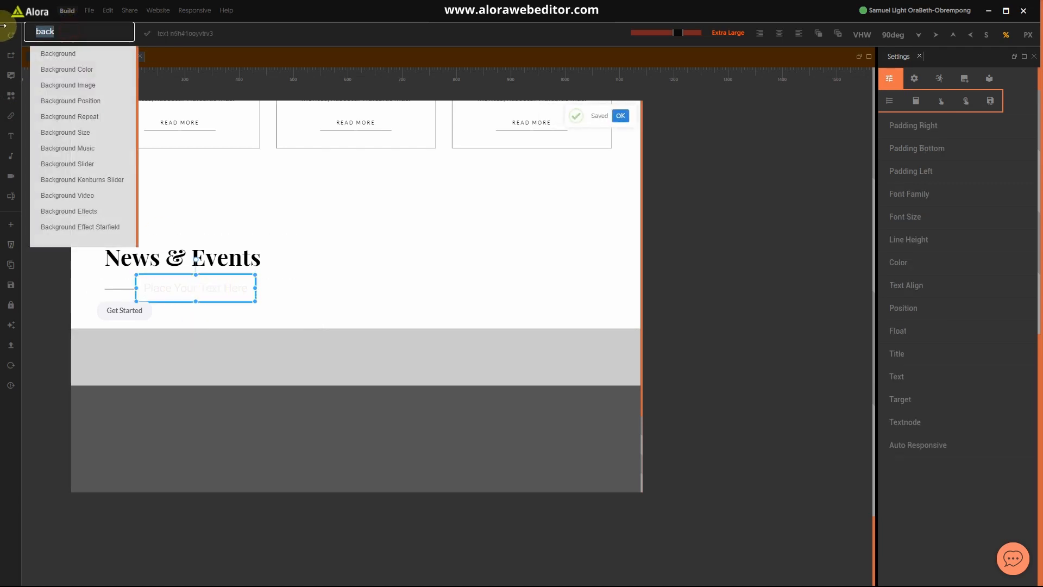
{"action": "type", "text": "clear"}
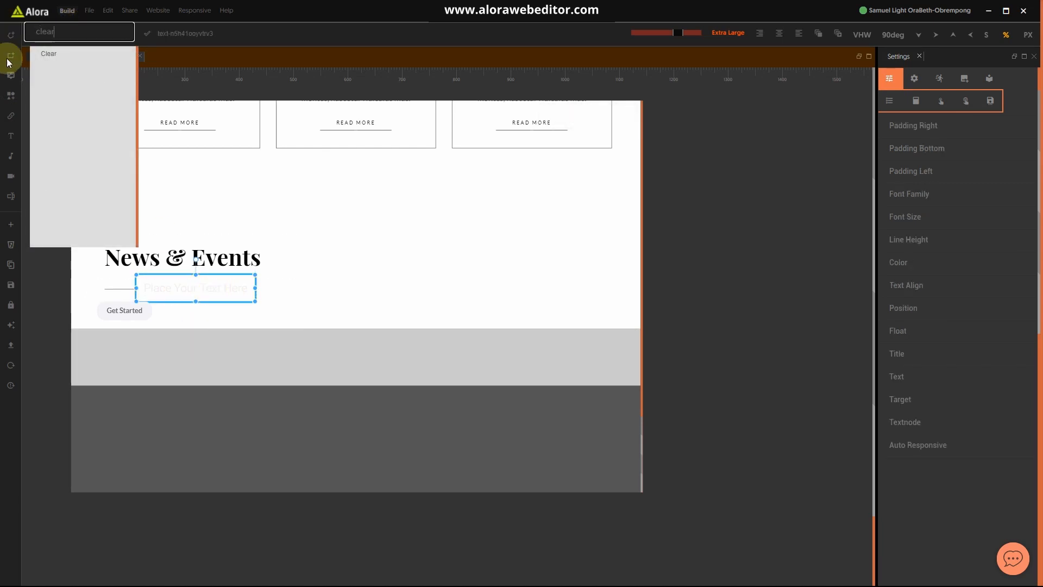
Step: Give both the text element and the Get Started button the Clear property
{"action": "left_click", "coordinate": [53, 60]}
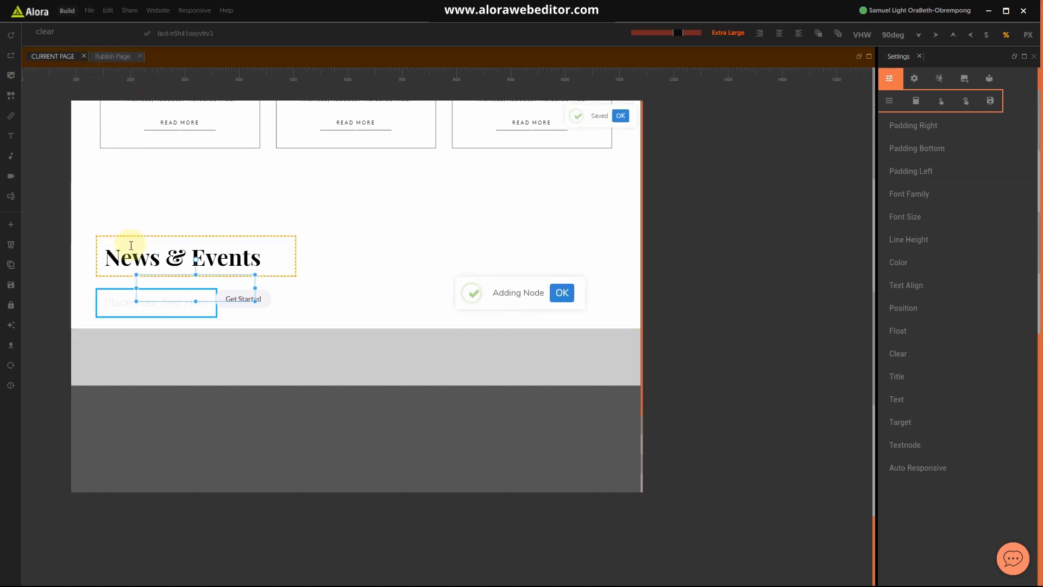
{"action": "left_click", "coordinate": [245, 308]}
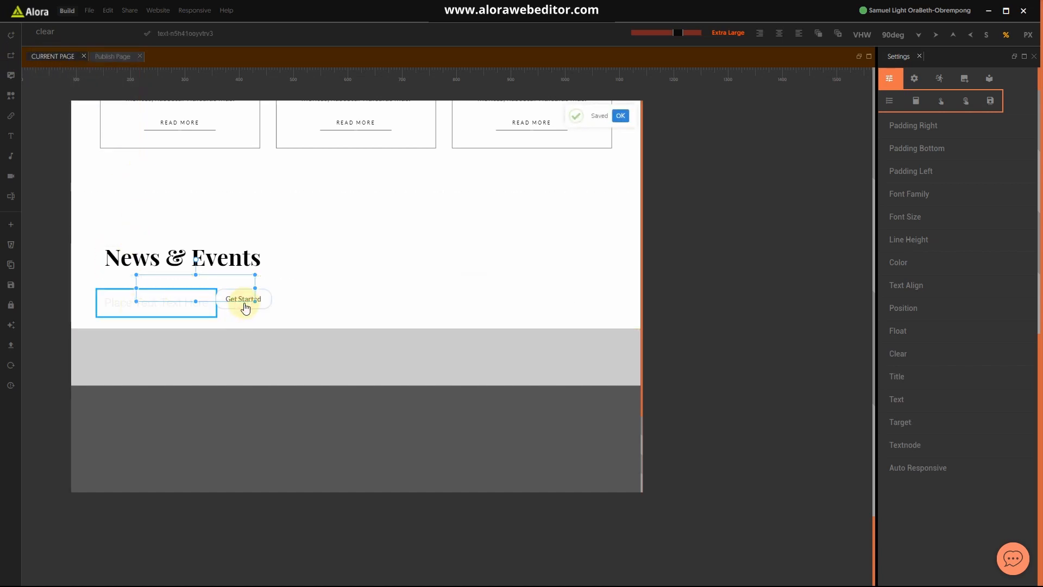
{"action": "left_click", "coordinate": [60, 31]}
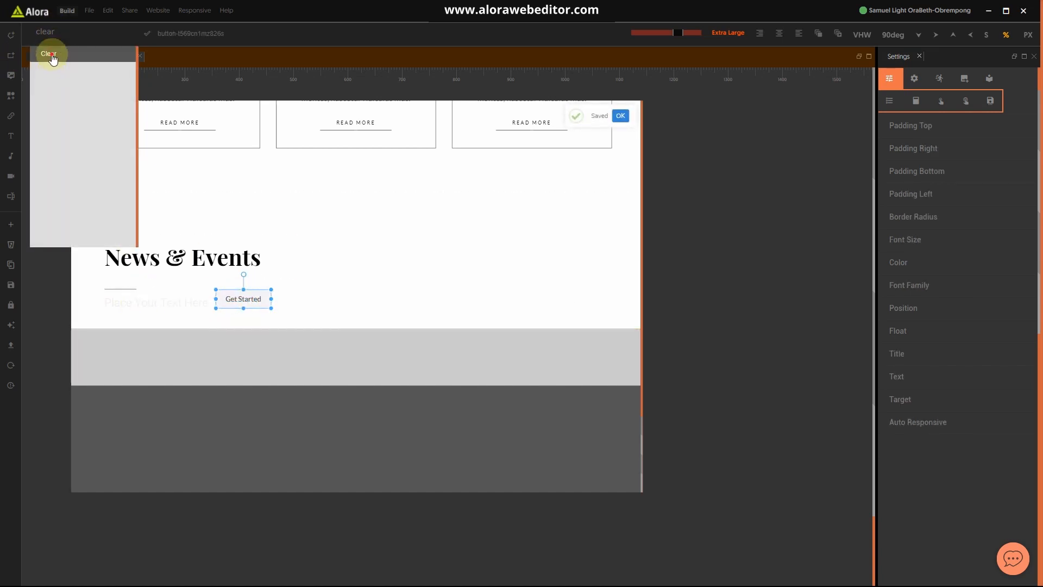
{"action": "left_click", "coordinate": [52, 57]}
Step: Apply the Sub-Body style class to the placeholder paragraph
{"action": "left_click", "coordinate": [149, 307]}
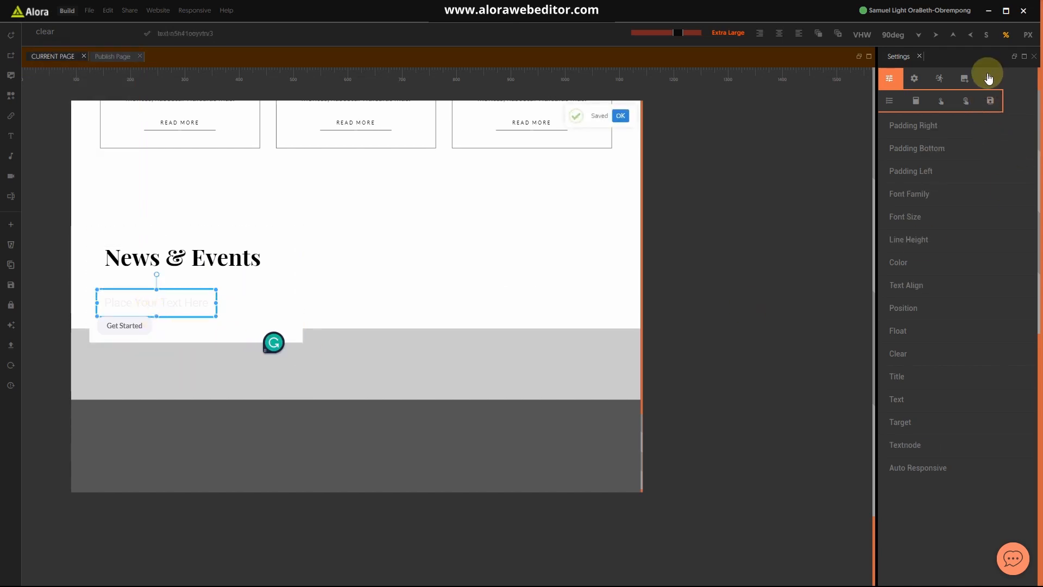
{"action": "left_click", "coordinate": [988, 80]}
{"action": "left_click", "coordinate": [966, 100]}
{"action": "scroll", "coordinate": [917, 403], "scroll_direction": "down", "scroll_amount": 5}
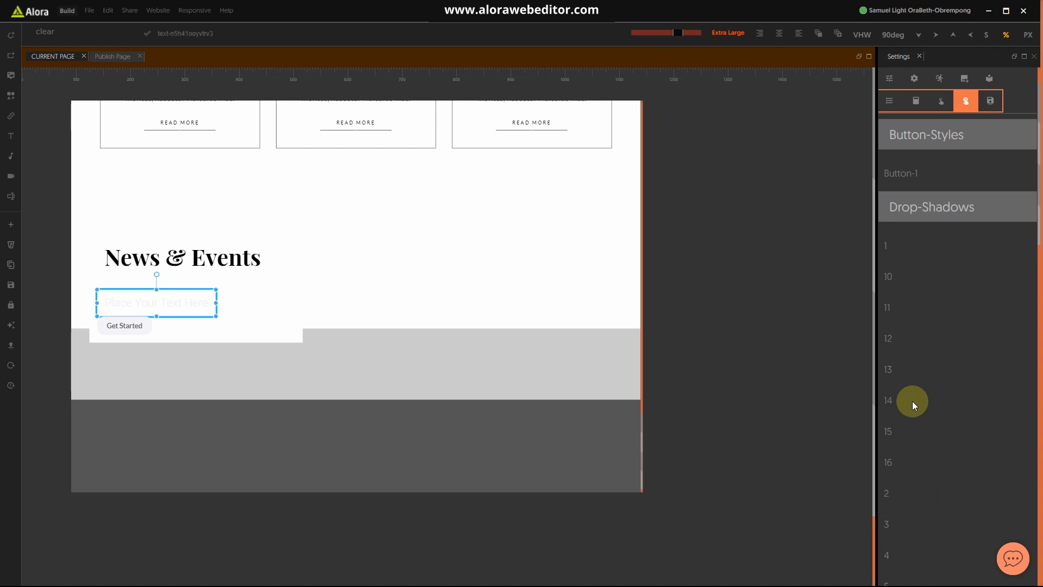
{"action": "scroll", "coordinate": [917, 403], "scroll_direction": "down", "scroll_amount": 5}
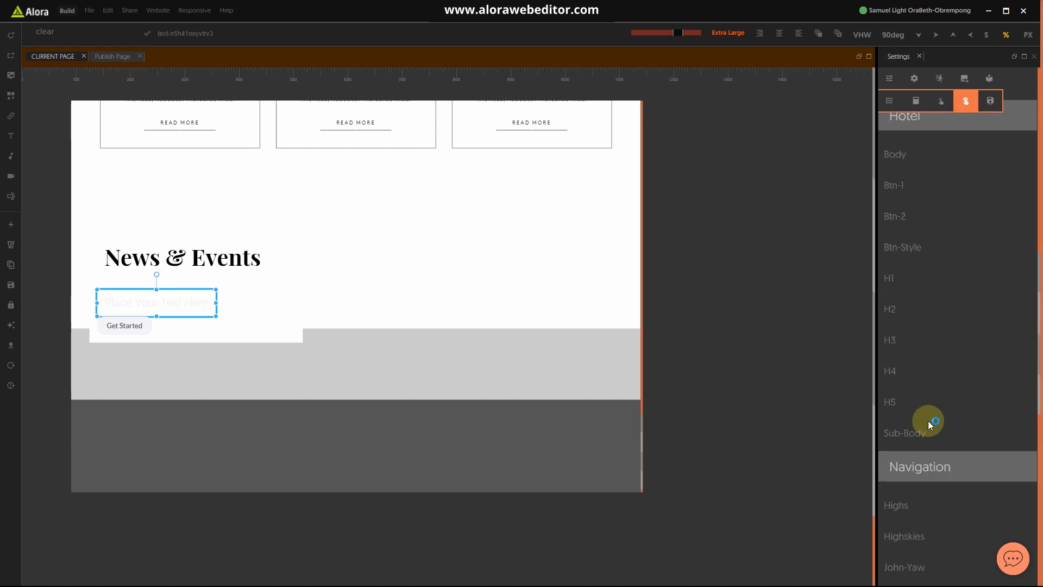
{"action": "left_click", "coordinate": [906, 433]}
{"action": "left_click", "coordinate": [127, 298]}
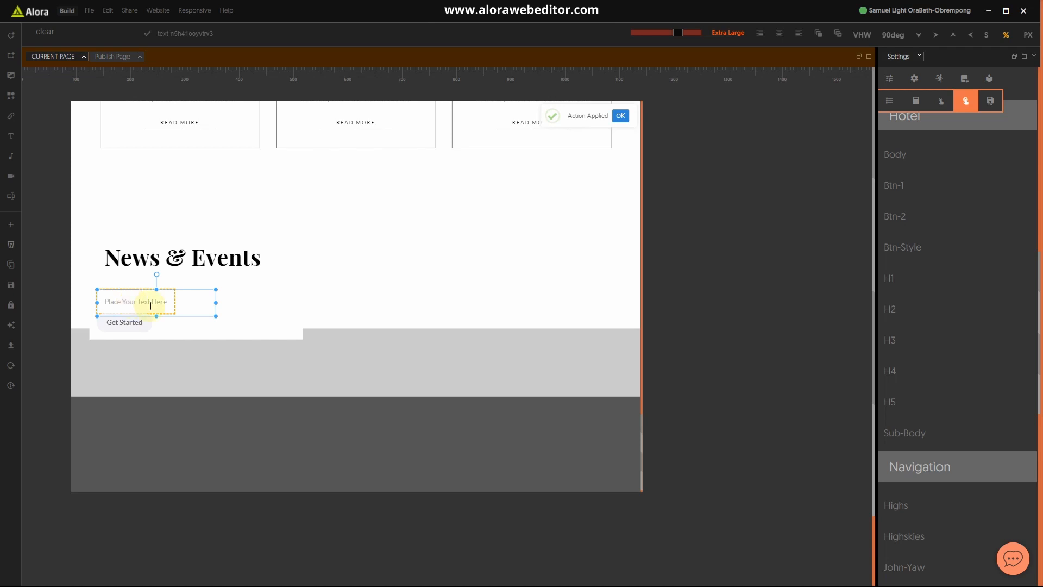
Step: Switch to the TinyPNG window in Chrome
{"action": "key", "text": "super"}
{"action": "mouse_move", "coordinate": [601, 578]}
{"action": "left_click", "coordinate": [647, 508]}
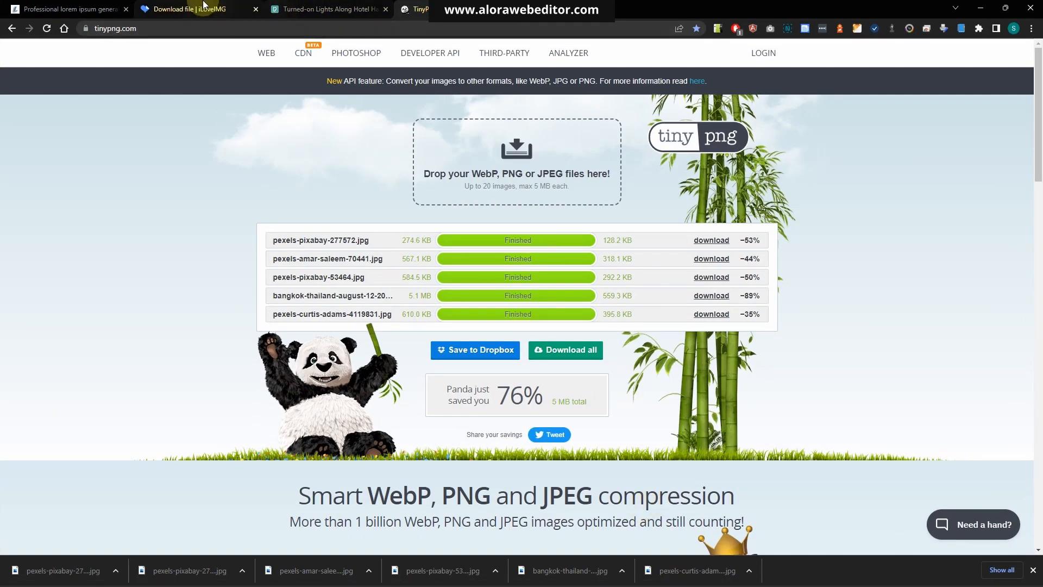
Step: Select a lorem ipsum passage in the generator tab, then return to Alora's placeholder text
{"action": "left_click", "coordinate": [194, 15]}
{"action": "left_click", "coordinate": [73, 14]}
{"action": "left_click_drag", "start_coordinate": [349, 178], "coordinate": [231, 167]}
{"action": "key", "text": "ctrl+c"}
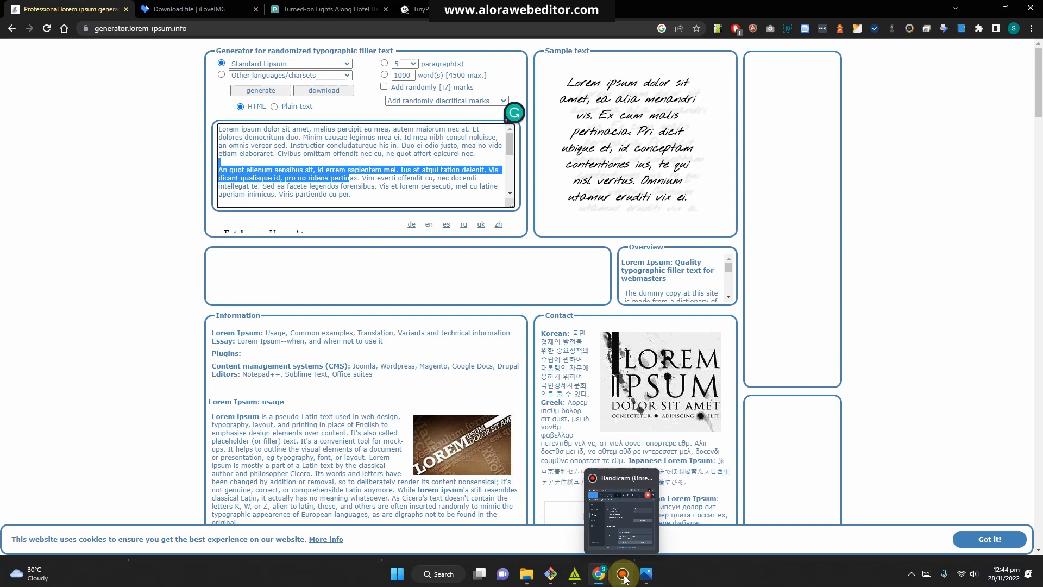
{"action": "left_click", "coordinate": [576, 580]}
{"action": "left_click", "coordinate": [155, 295]}
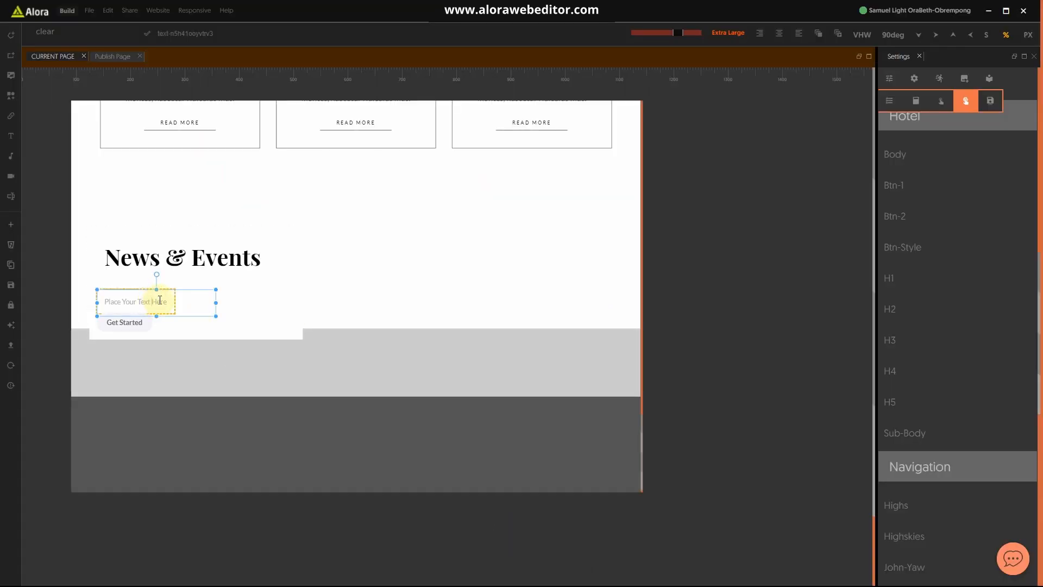
Step: Paste the lorem ipsum over 'Place Your Text Here' and delete the stray final letter
{"action": "double_click", "coordinate": [159, 301]}
{"action": "key", "text": "ctrl+v"}
{"action": "left_click", "coordinate": [279, 330]}
{"action": "key", "text": "BackSpace"}
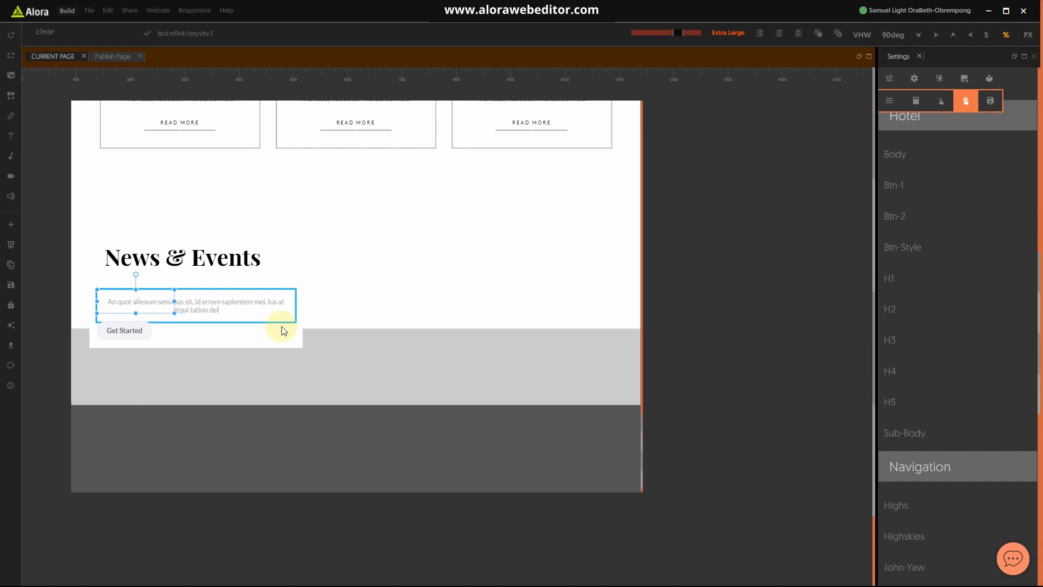
{"action": "left_click", "coordinate": [300, 314]}
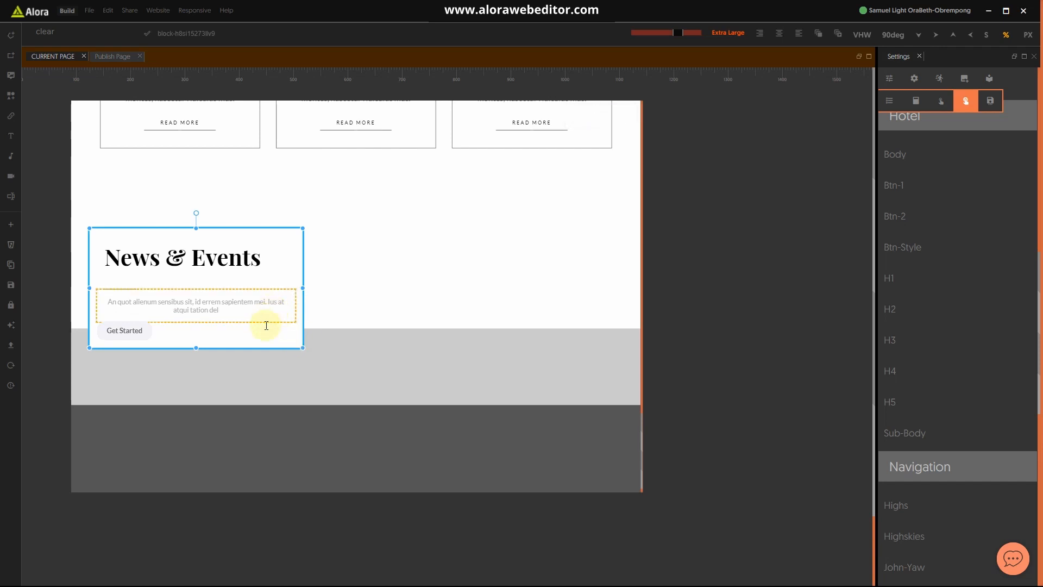
{"action": "left_click", "coordinate": [103, 299]}
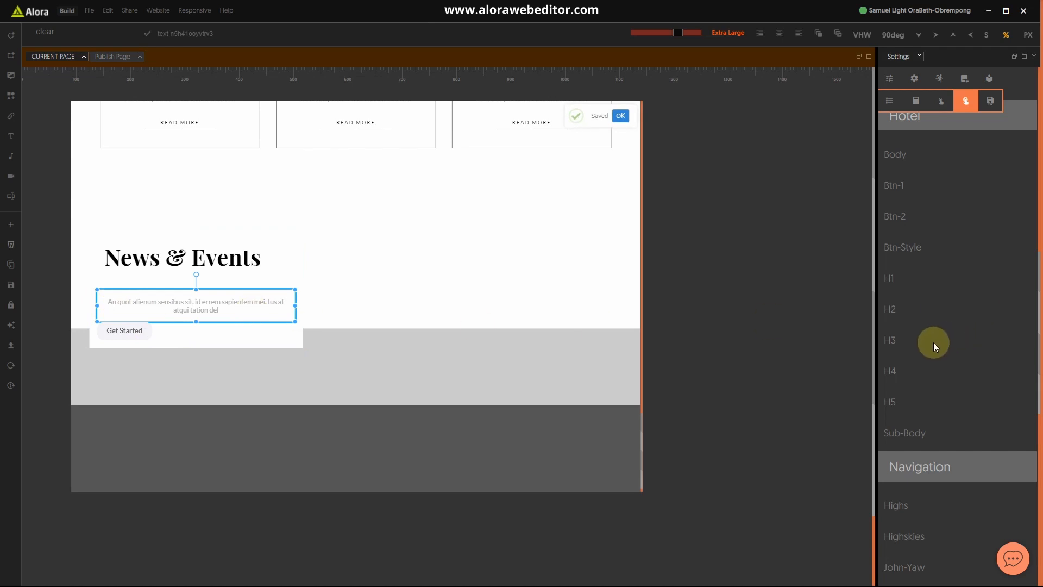
Step: Left-align the News & Events paragraph text
{"action": "left_click", "coordinate": [889, 79]}
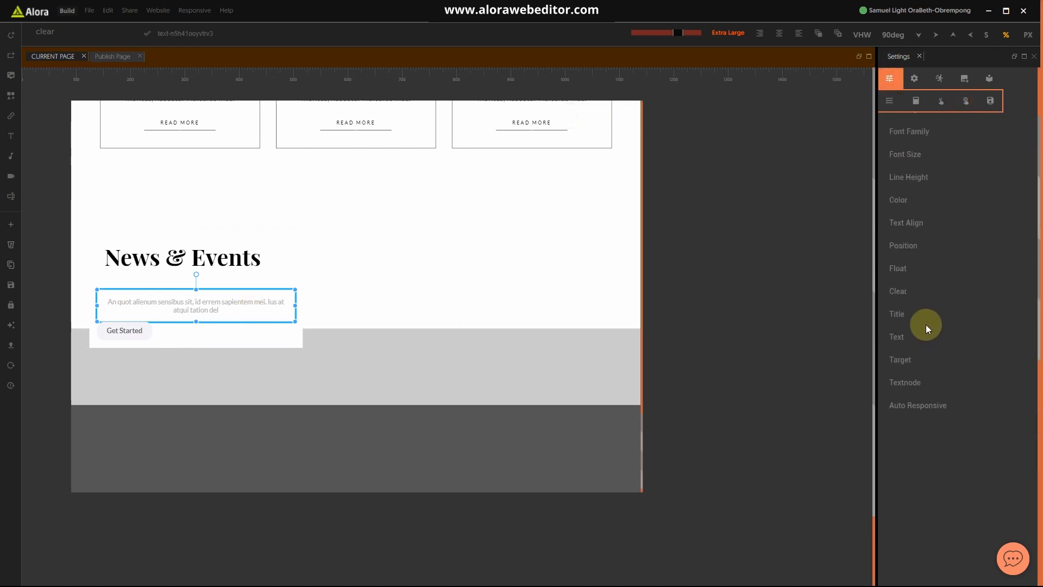
{"action": "left_click", "coordinate": [906, 223]}
{"action": "left_click", "coordinate": [908, 246]}
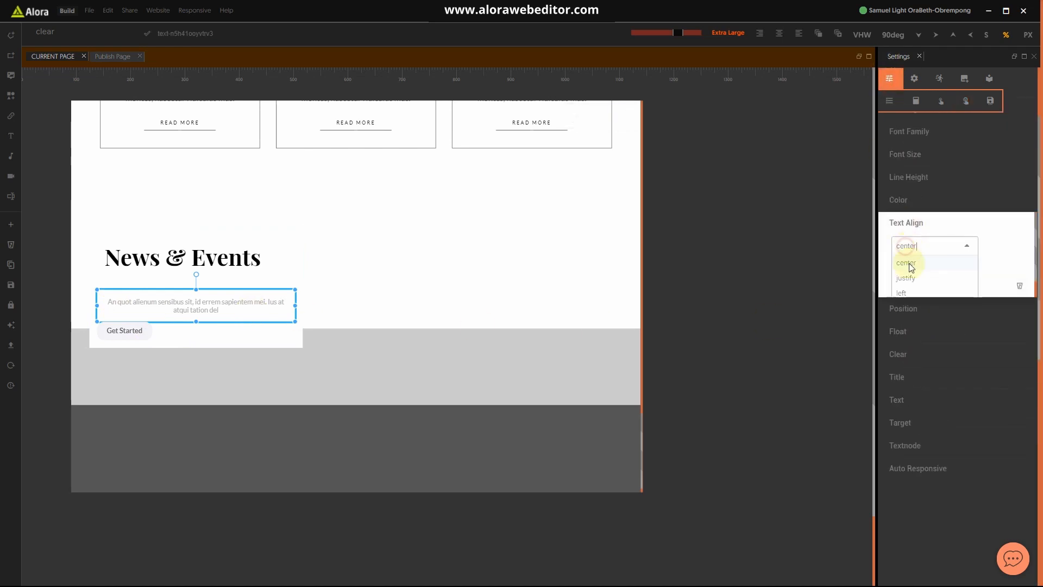
{"action": "left_click", "coordinate": [908, 291]}
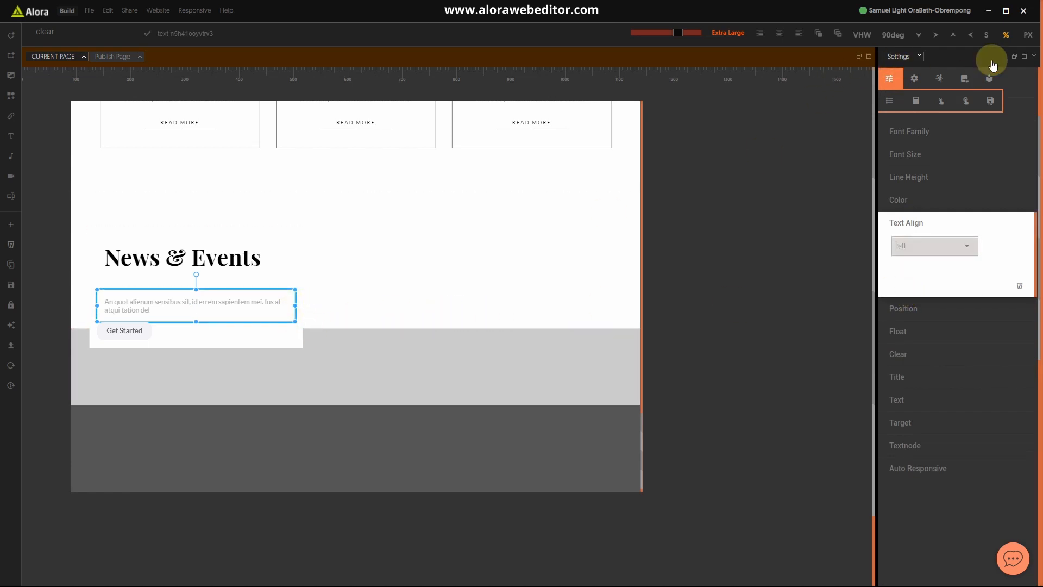
Step: Switch units to PX and narrow the paragraph box so the text wraps
{"action": "left_click", "coordinate": [1027, 35]}
{"action": "left_click", "coordinate": [301, 271]}
{"action": "left_click", "coordinate": [289, 315]}
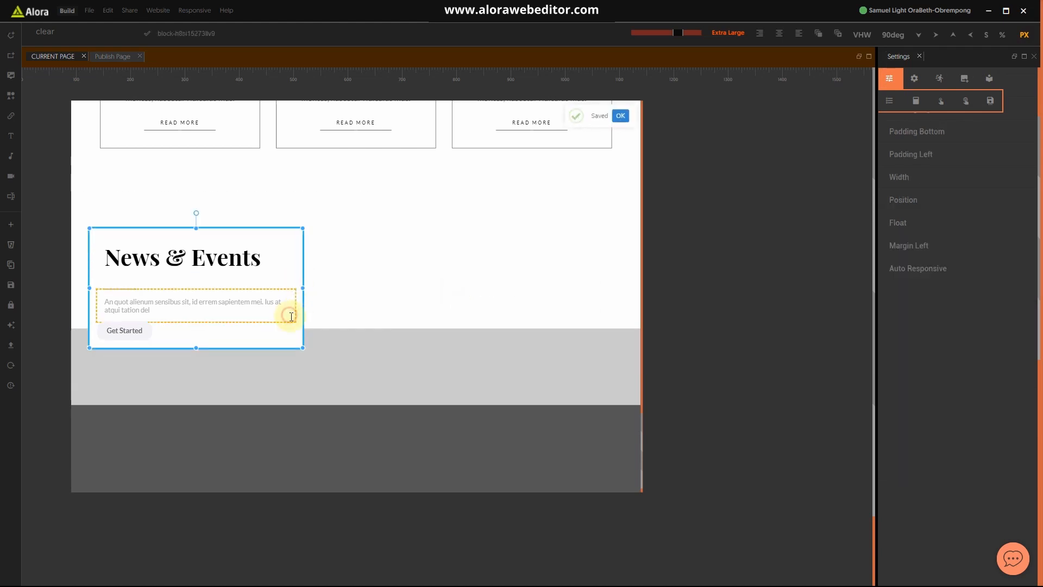
{"action": "left_click_drag", "start_coordinate": [295, 305], "coordinate": [235, 303]}
{"action": "left_click", "coordinate": [280, 307]}
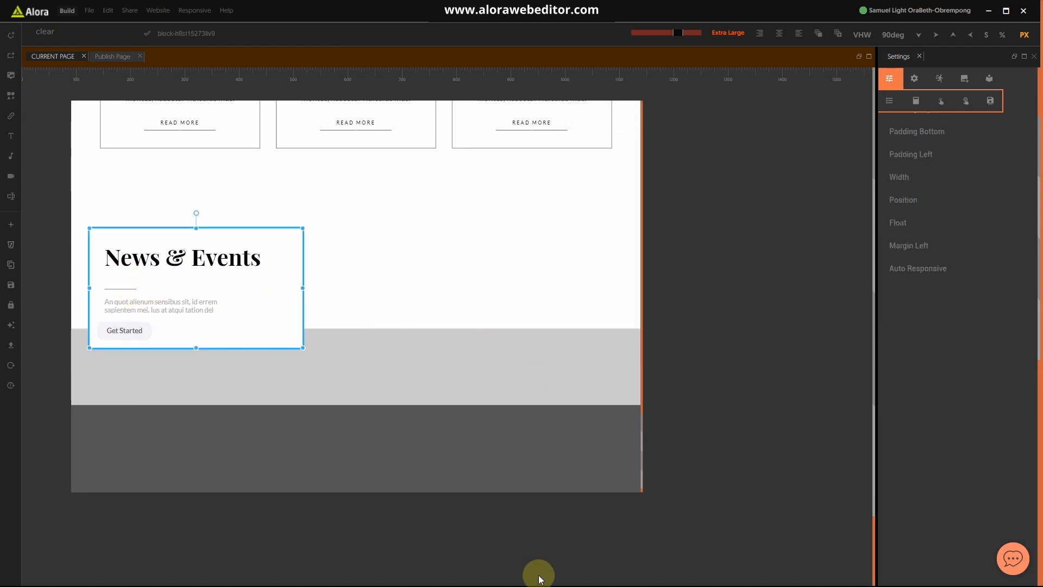
Step: Check the hotel website reference image in Photos, then return to the editor
{"action": "key", "text": "super"}
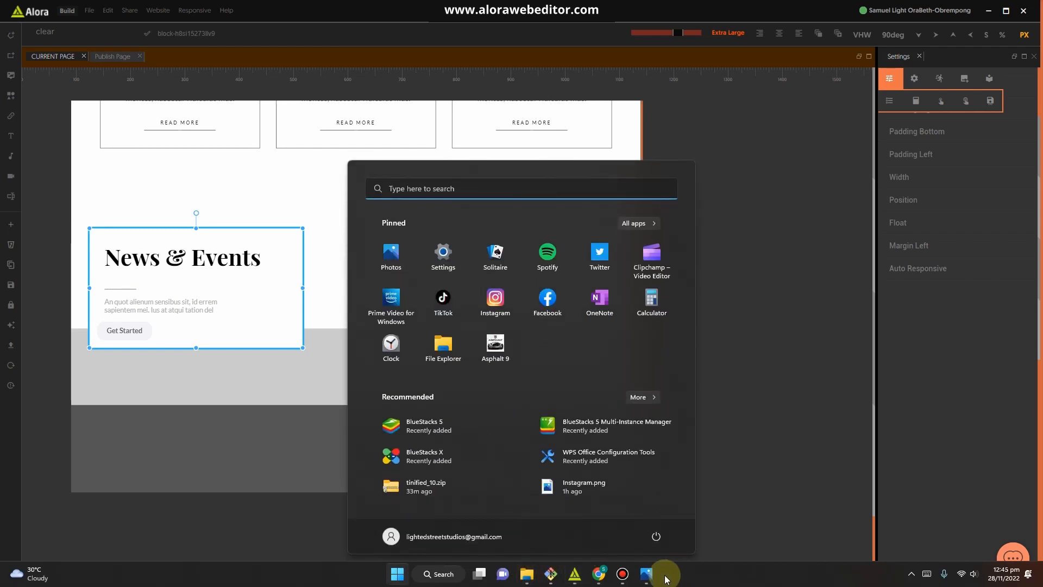
{"action": "left_click", "coordinate": [652, 581]}
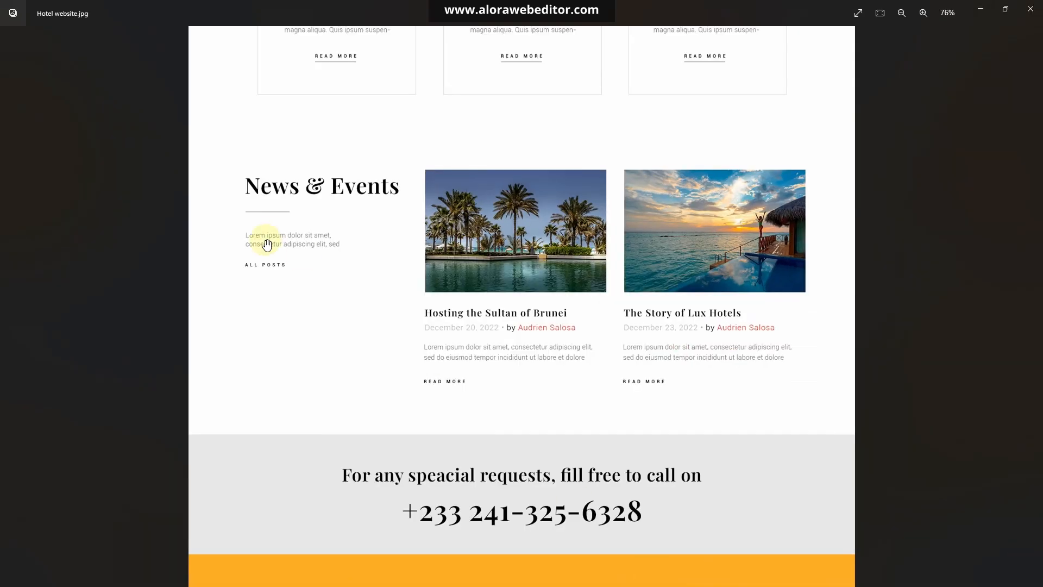
{"action": "left_click", "coordinate": [981, 11]}
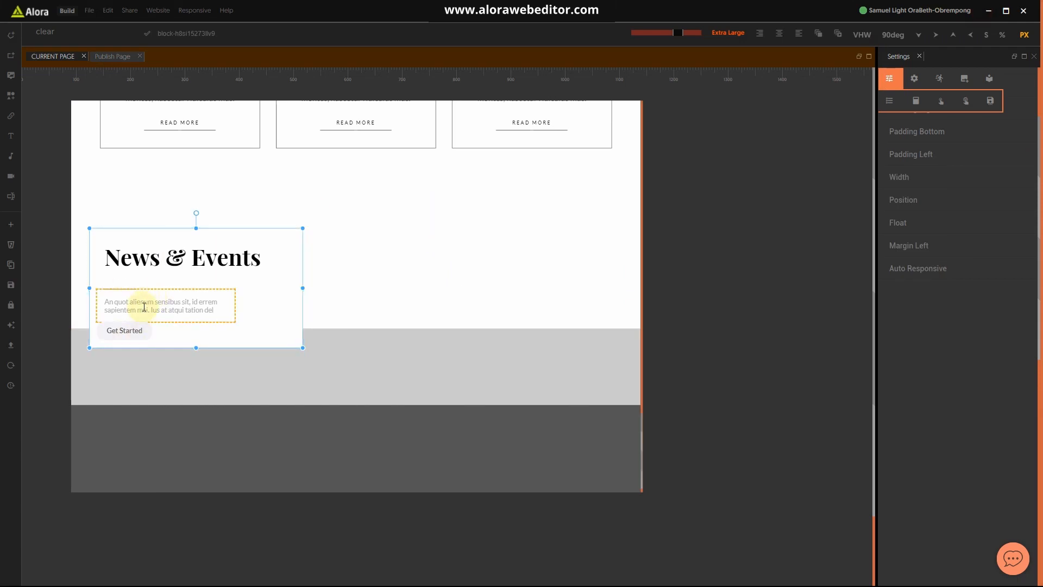
Step: Add a Margin Top property to the paragraph text box via the 'mar' search
{"action": "left_click", "coordinate": [272, 314]}
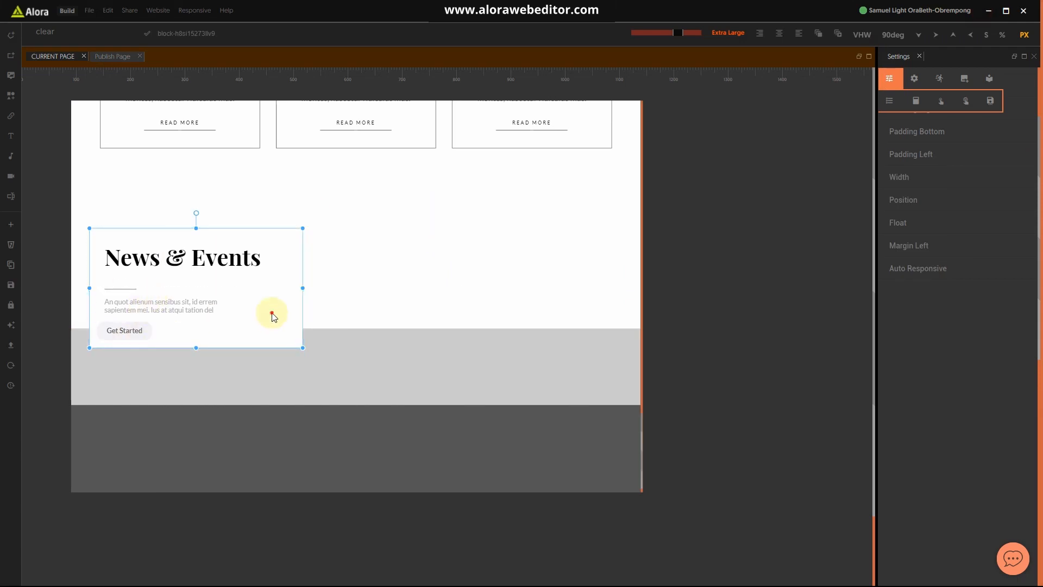
{"action": "left_click", "coordinate": [231, 312]}
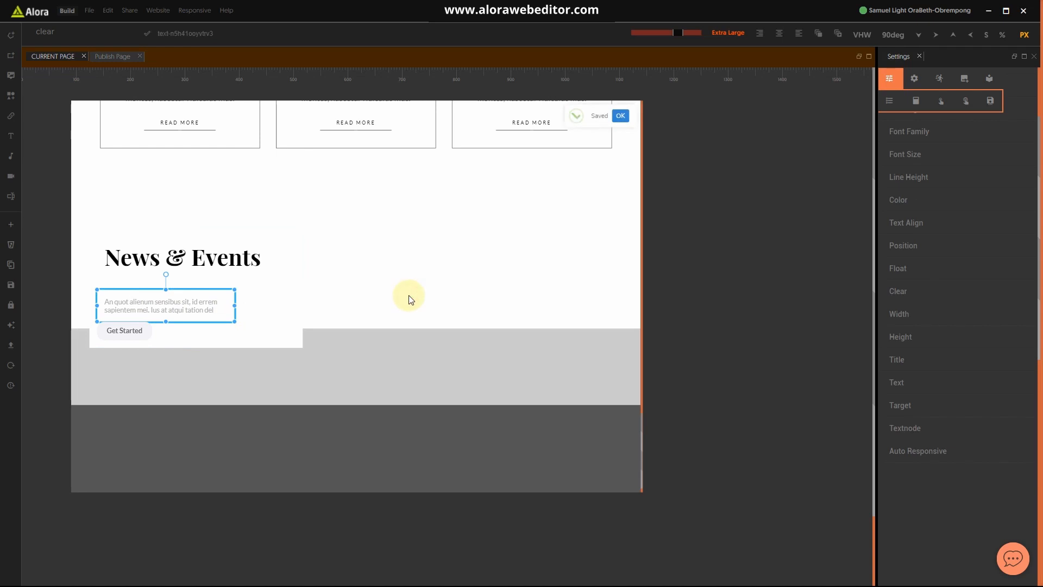
{"action": "left_click", "coordinate": [408, 296]}
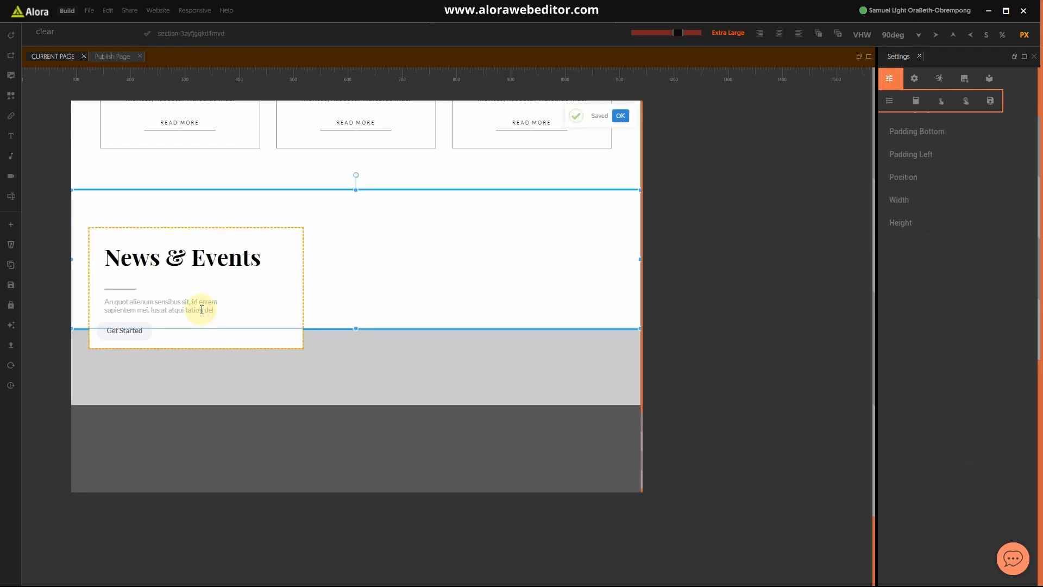
{"action": "left_click", "coordinate": [230, 300]}
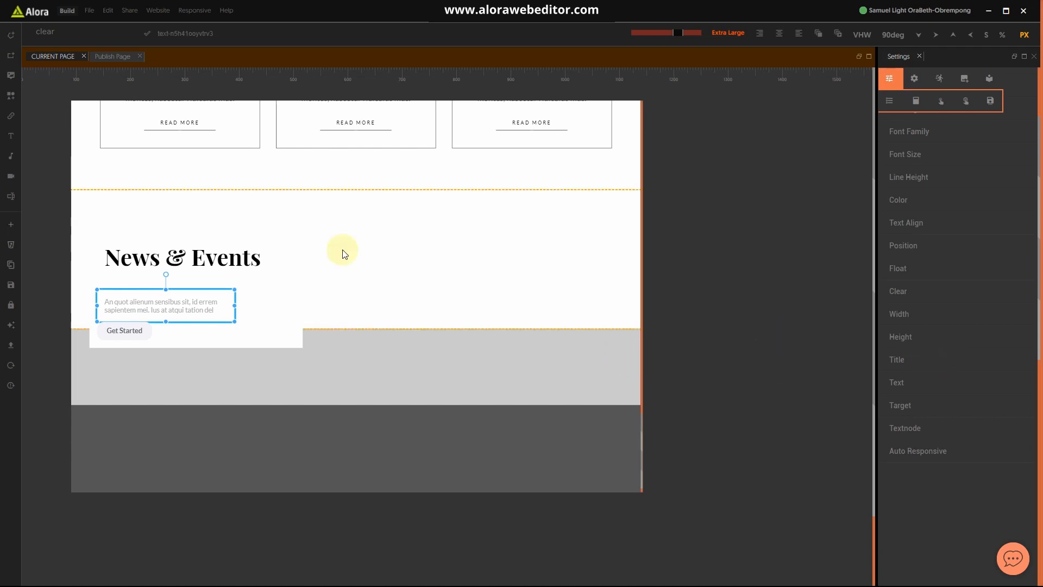
{"action": "left_click", "coordinate": [44, 32]}
{"action": "type", "text": "mar"}
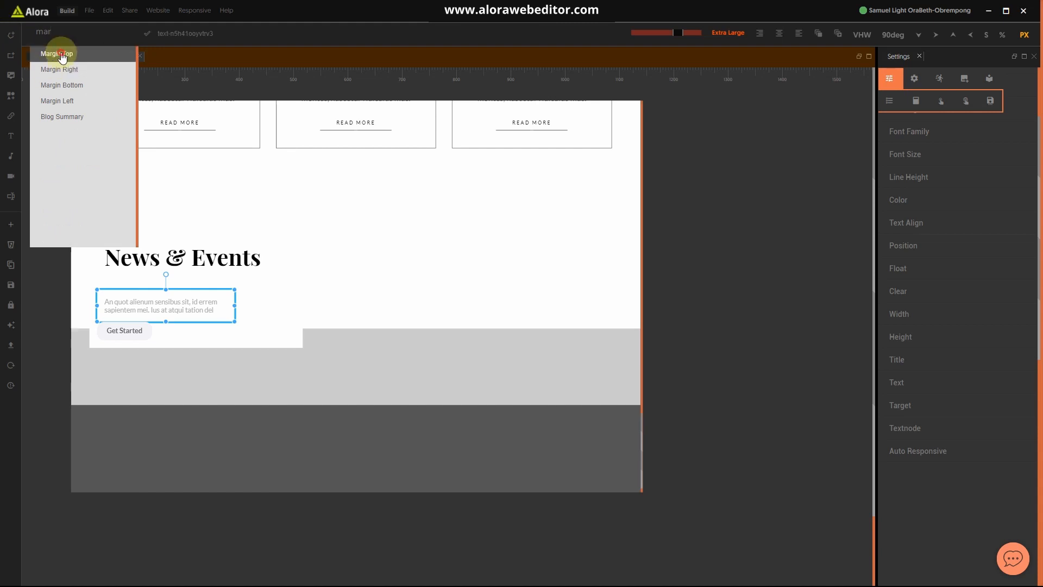
{"action": "left_click", "coordinate": [57, 53]}
Step: Set the paragraph's top margin to 10, then raise it to 19
{"action": "left_click", "coordinate": [925, 360]}
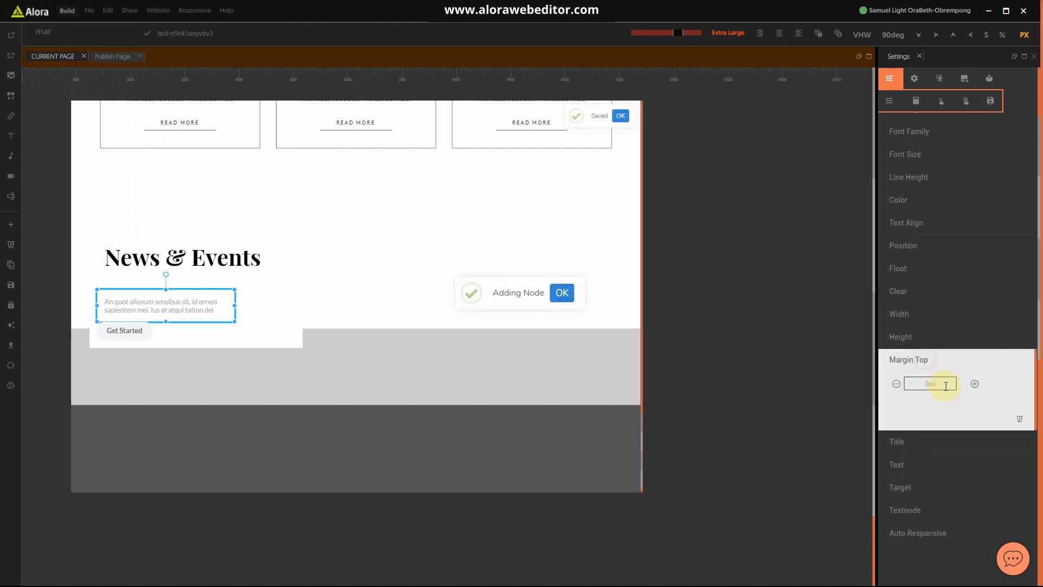
{"action": "type", "text": "10"}
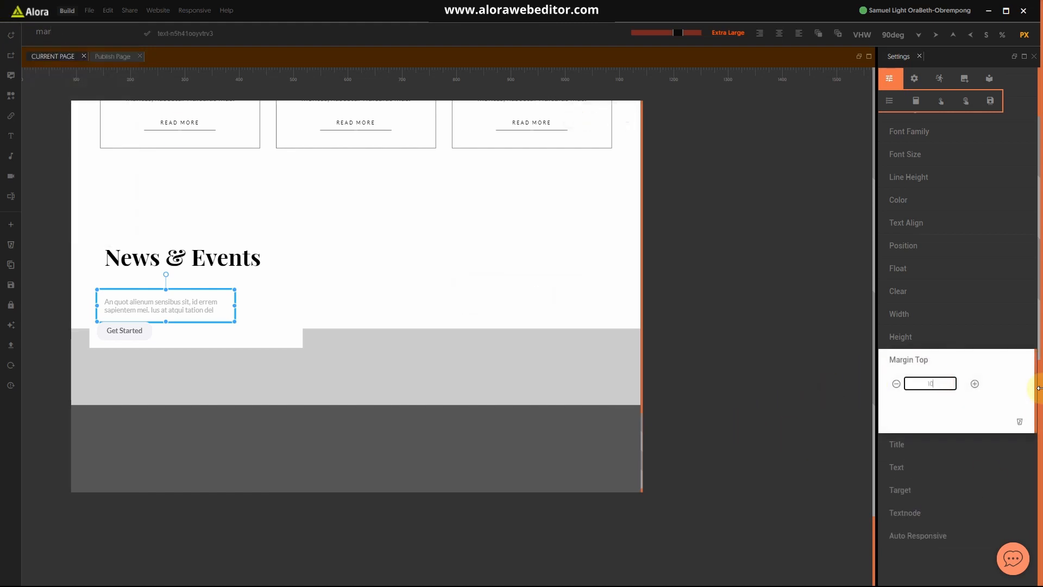
{"action": "left_click", "coordinate": [975, 384]}
{"action": "double_click", "coordinate": [975, 383]}
{"action": "double_click", "coordinate": [974, 384]}
{"action": "double_click", "coordinate": [974, 384]}
{"action": "double_click", "coordinate": [975, 384]}
{"action": "left_click", "coordinate": [327, 307]}
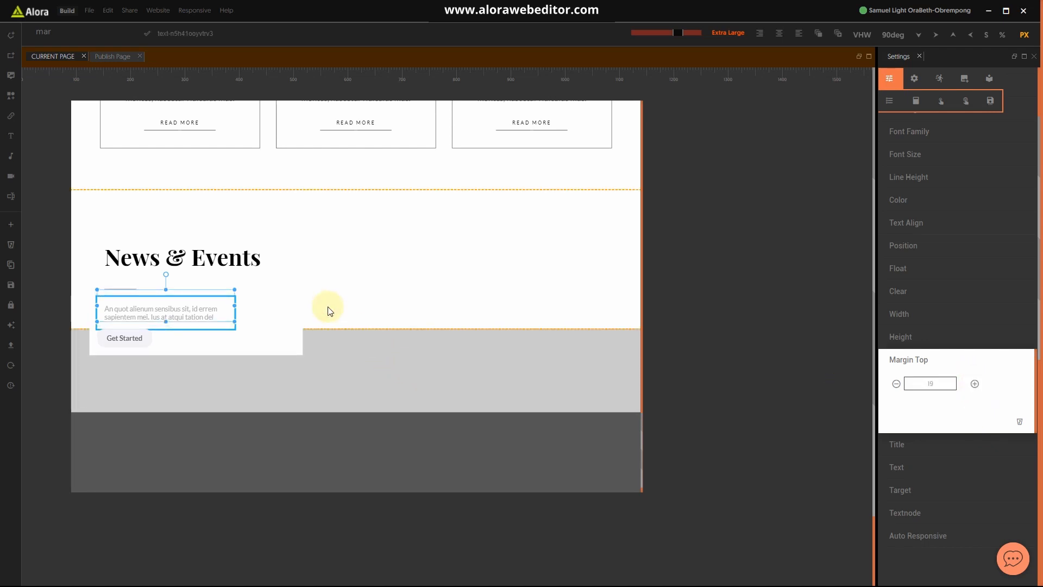
Step: Stretch the News & Events section's bottom edge further down
{"action": "left_click_drag", "start_coordinate": [354, 329], "coordinate": [356, 448]}
{"action": "left_click", "coordinate": [275, 325]}
{"action": "left_click", "coordinate": [417, 385]}
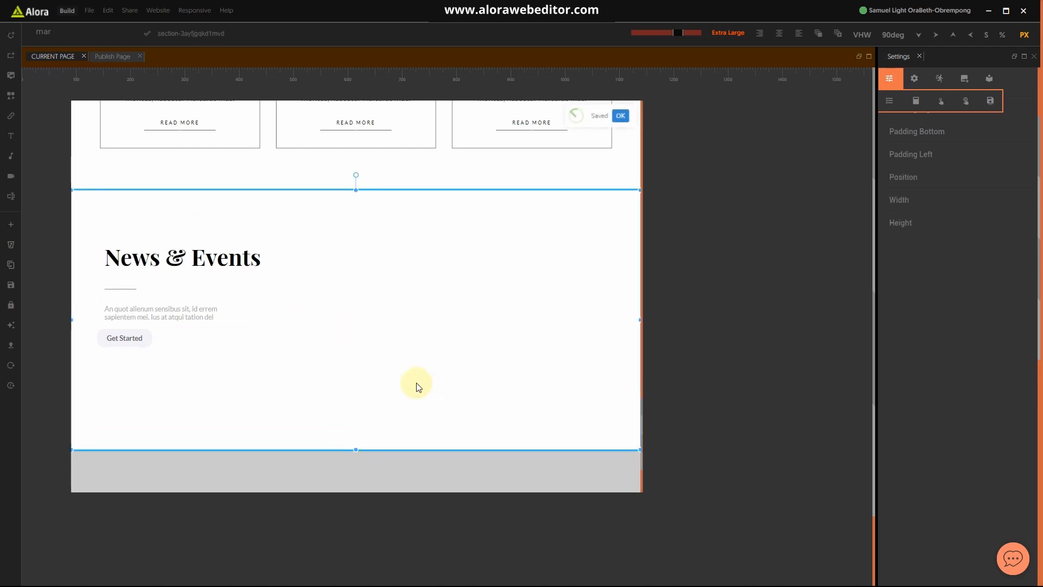
Step: Switch the News & Events block's width to percent and set it to 30
{"action": "left_click", "coordinate": [300, 313]}
{"action": "left_click", "coordinate": [899, 179]}
{"action": "left_click", "coordinate": [1004, 36]}
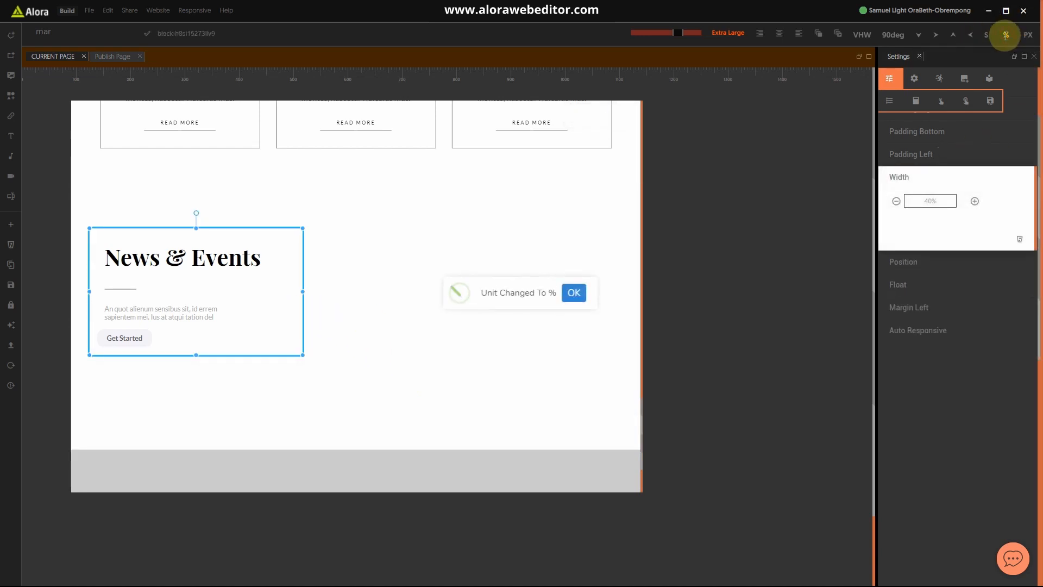
{"action": "left_click", "coordinate": [930, 200]}
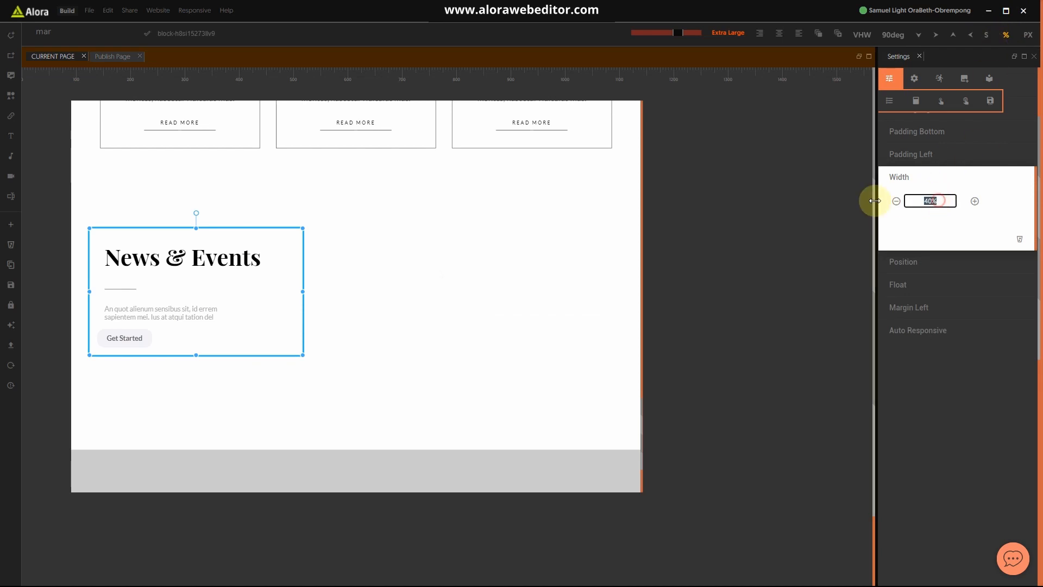
{"action": "type", "text": "30"}
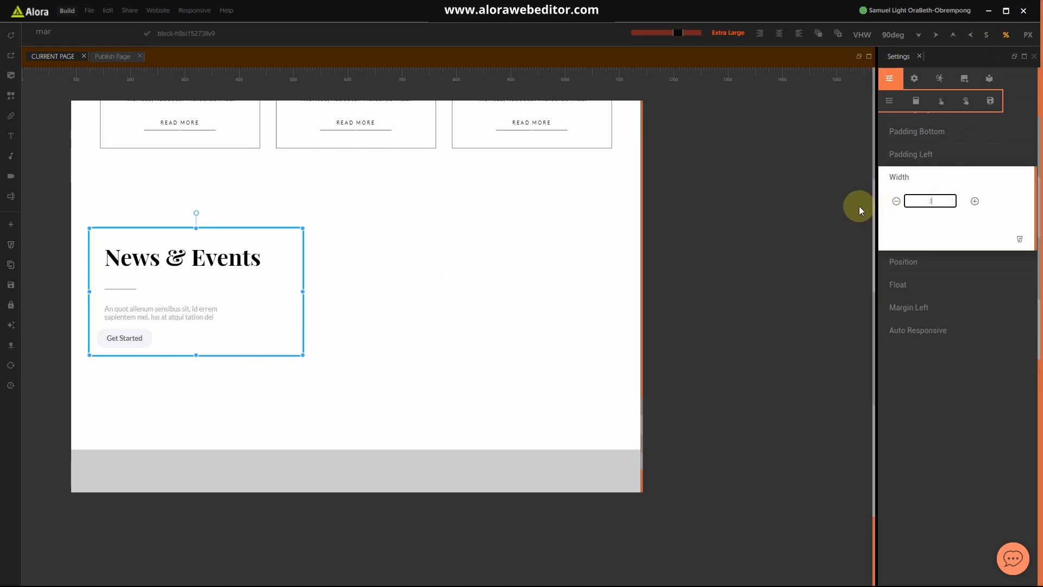
{"action": "left_click", "coordinate": [973, 201]}
{"action": "left_click", "coordinate": [909, 202]}
{"action": "left_click", "coordinate": [897, 201]}
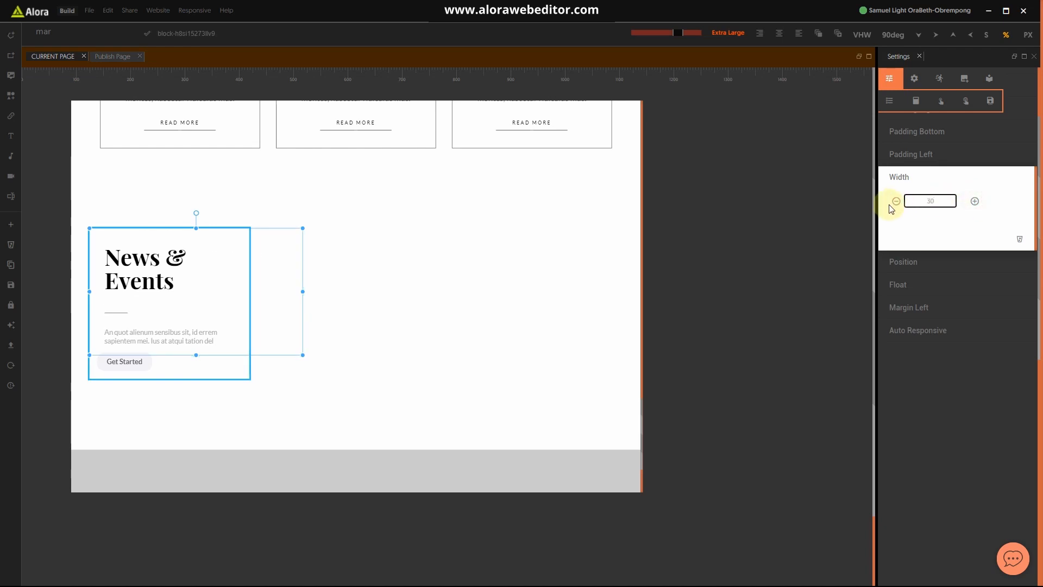
Step: Widen the block step by step to 40% so the heading fits one line
{"action": "left_click", "coordinate": [975, 202]}
{"action": "left_click", "coordinate": [975, 202]}
{"action": "left_click", "coordinate": [975, 202]}
{"action": "left_click", "coordinate": [975, 202]}
{"action": "left_click", "coordinate": [975, 202]}
{"action": "left_click", "coordinate": [975, 202]}
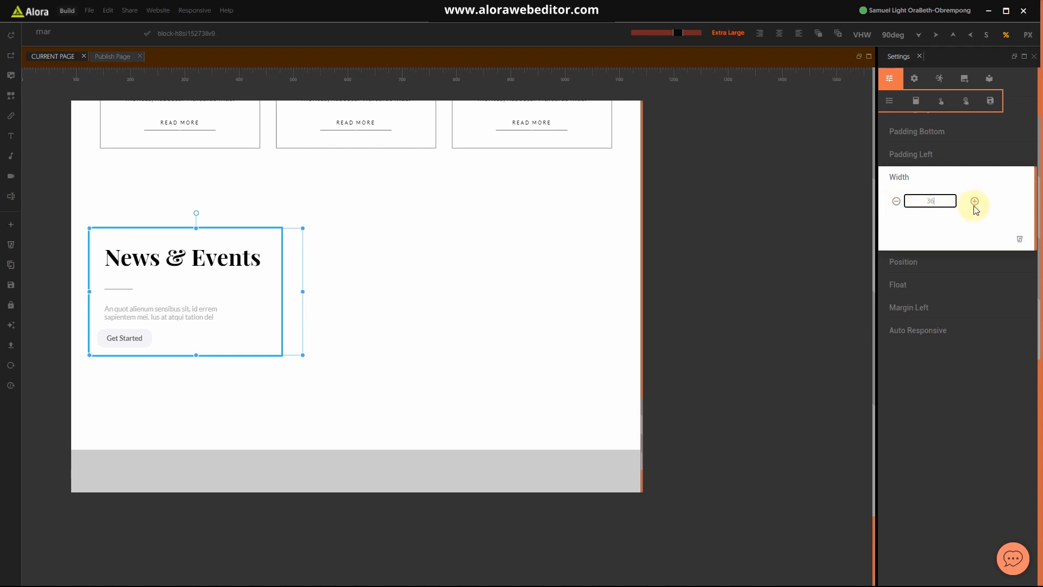
{"action": "left_click", "coordinate": [975, 202]}
{"action": "left_click", "coordinate": [975, 202]}
{"action": "left_click", "coordinate": [975, 202]}
{"action": "left_click", "coordinate": [976, 202]}
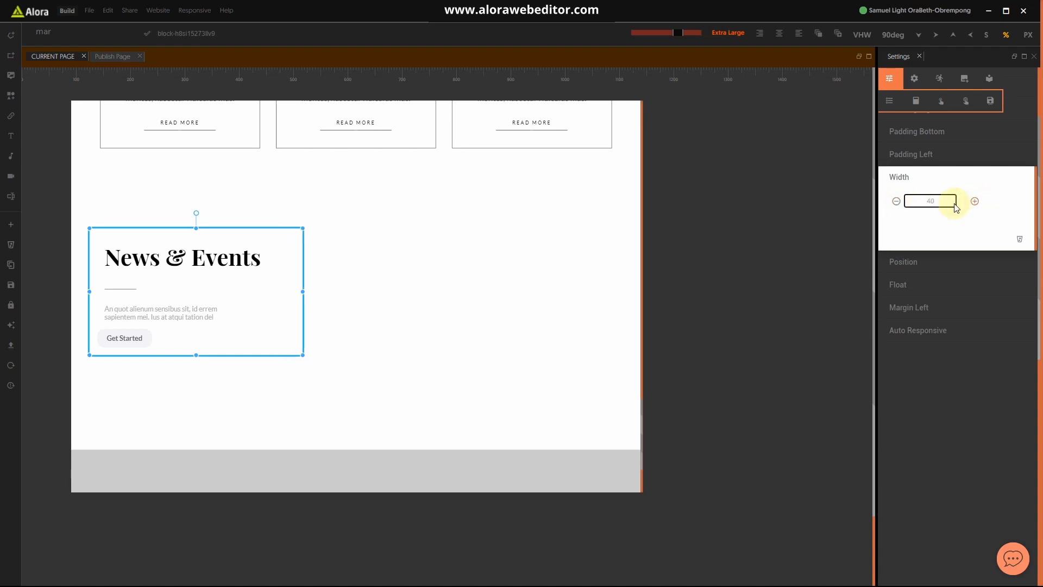
{"action": "left_click", "coordinate": [341, 411]}
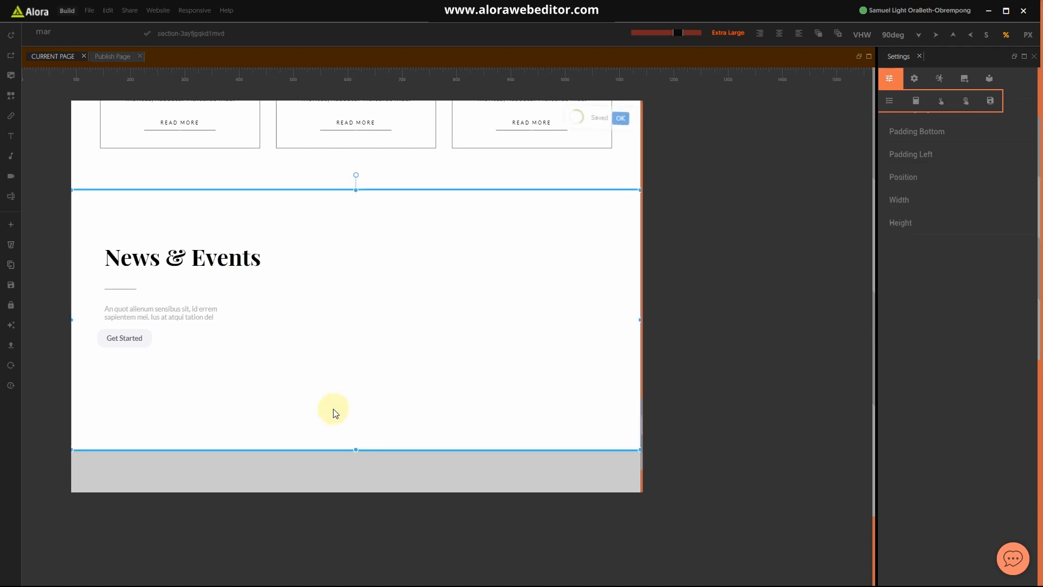
Step: Swap the Get Started button for the outlined READ MORE (Btn-3) library button
{"action": "left_click", "coordinate": [137, 341]}
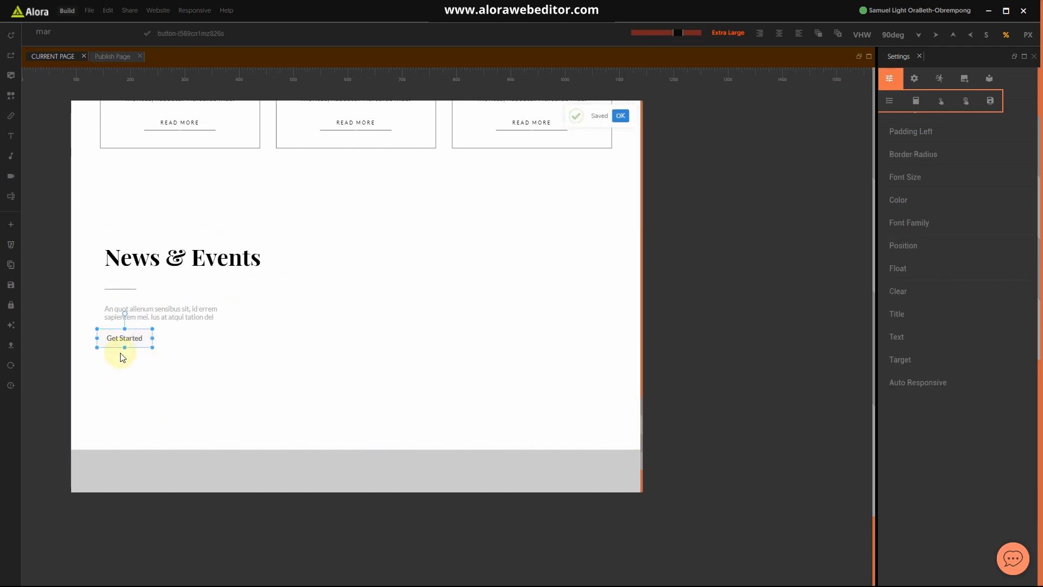
{"action": "left_click", "coordinate": [990, 87]}
{"action": "scroll", "coordinate": [956, 369], "scroll_direction": "down", "scroll_amount": 10}
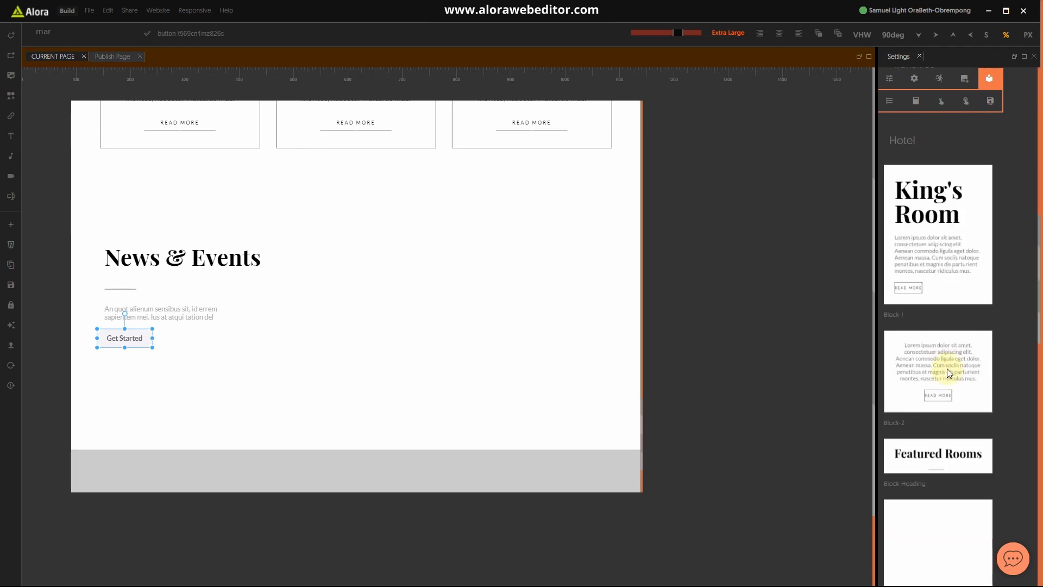
{"action": "scroll", "coordinate": [947, 370], "scroll_direction": "down", "scroll_amount": 4}
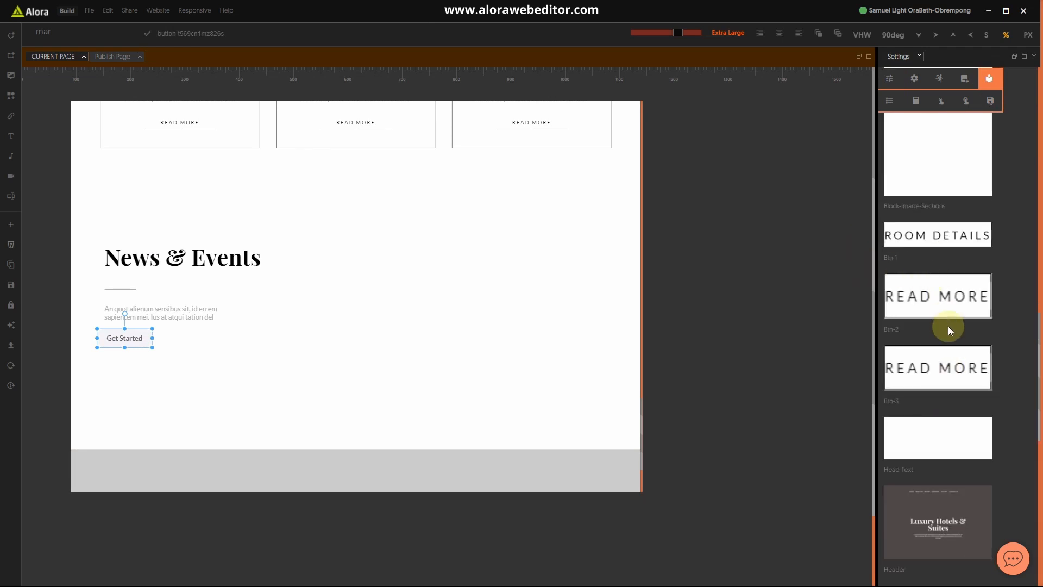
{"action": "left_click", "coordinate": [933, 372]}
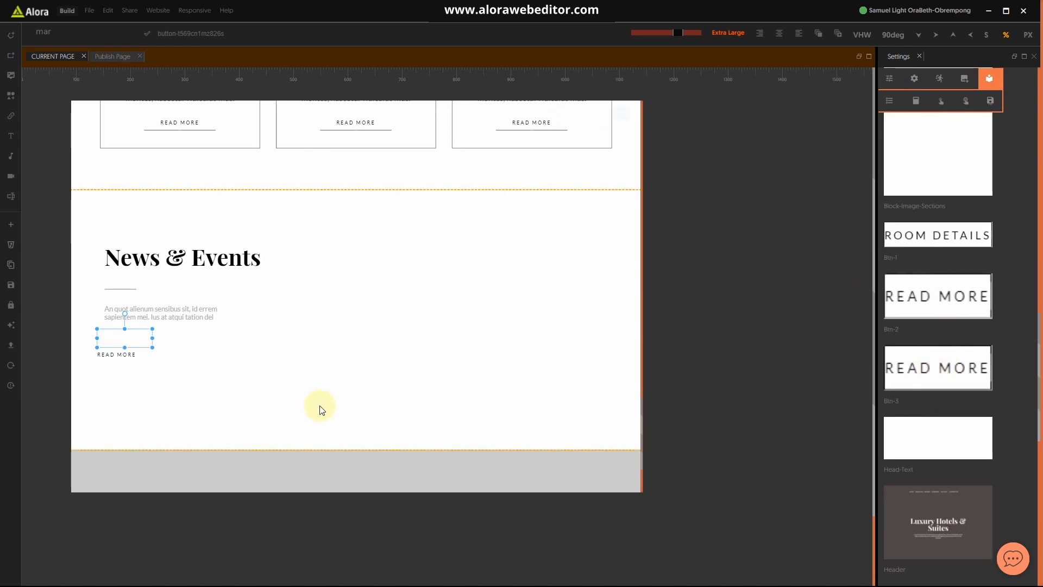
{"action": "left_click", "coordinate": [234, 371]}
{"action": "left_click", "coordinate": [117, 354]}
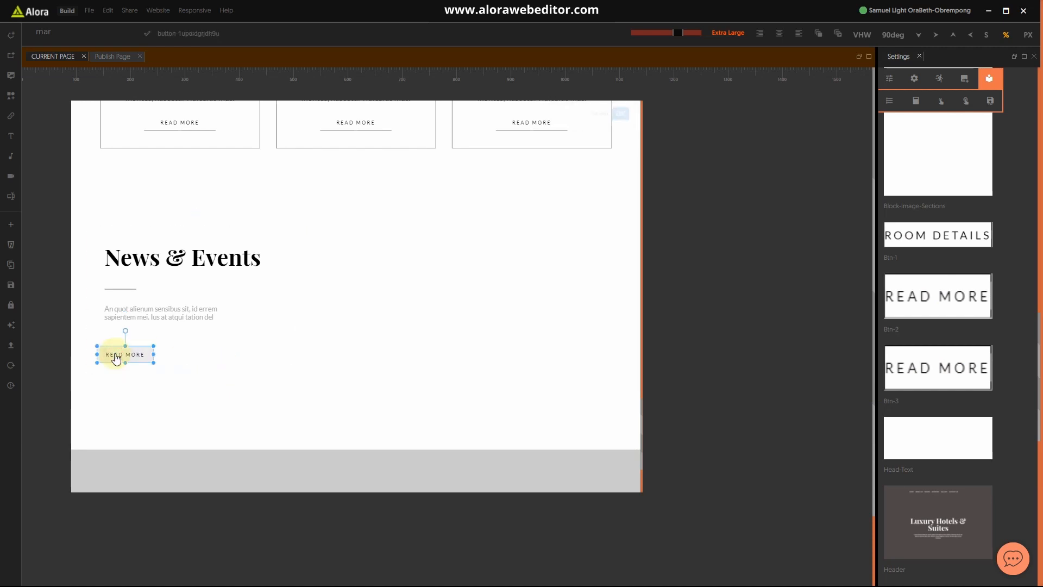
Step: Give the button a 20 px Margin Left and Margin Top, then nudge the left margin down by one
{"action": "left_click", "coordinate": [894, 79]}
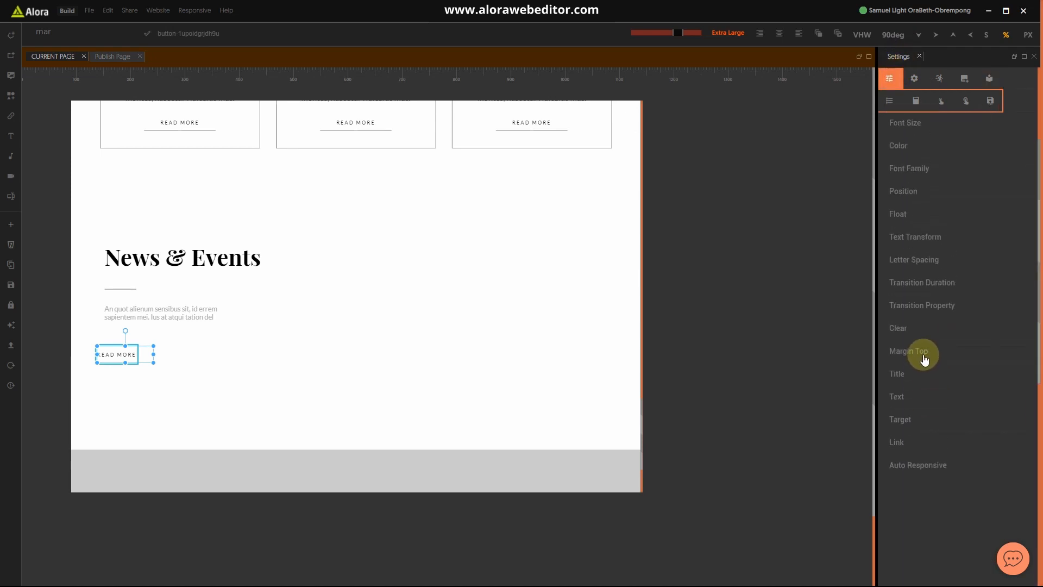
{"action": "left_click", "coordinate": [68, 31]}
{"action": "left_click", "coordinate": [63, 100]}
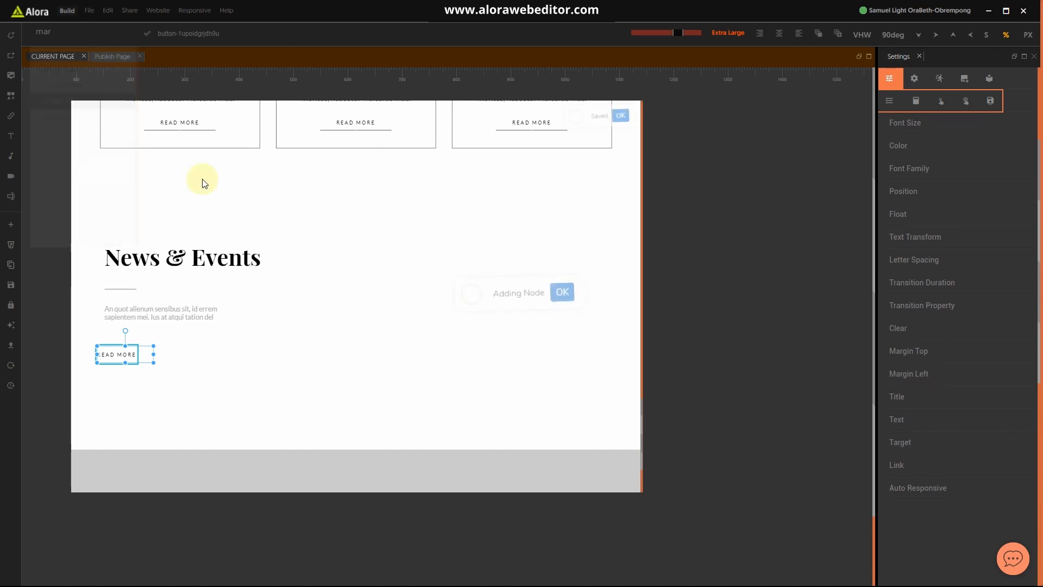
{"action": "left_click", "coordinate": [917, 374]}
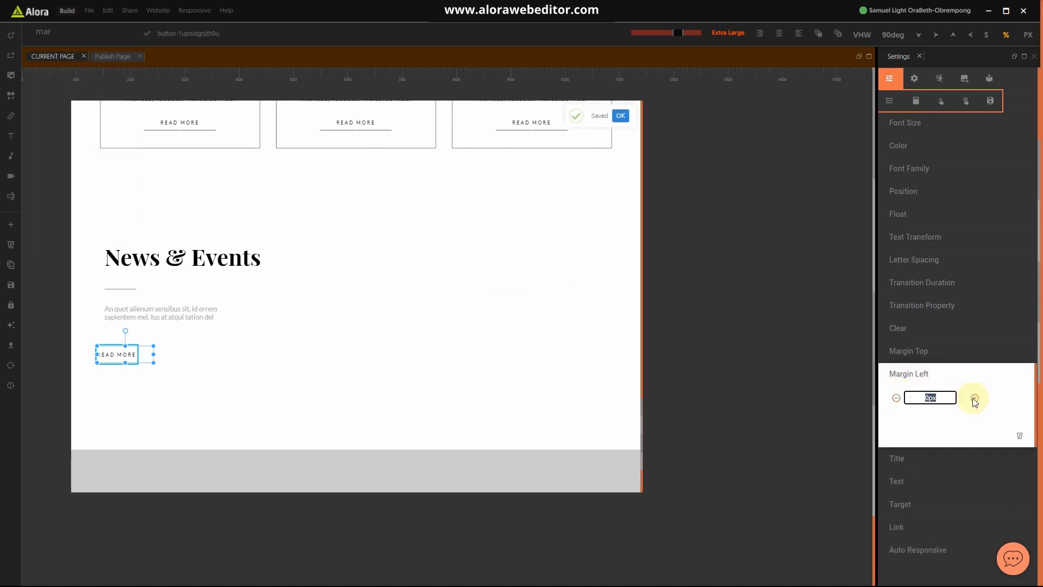
{"action": "type", "text": "20"}
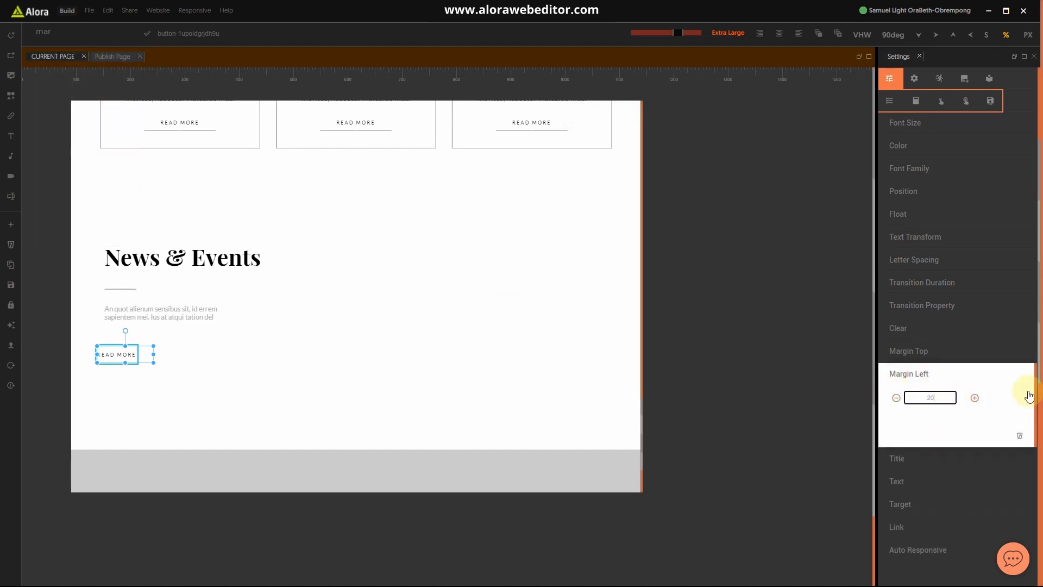
{"action": "left_click", "coordinate": [945, 373]}
{"action": "left_click", "coordinate": [922, 352]}
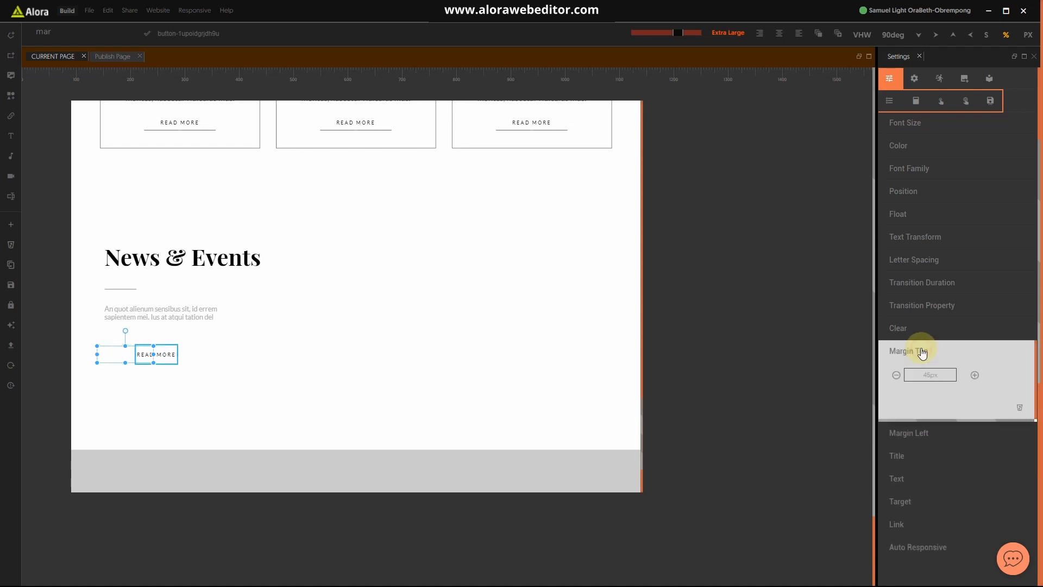
{"action": "left_click", "coordinate": [1029, 34]}
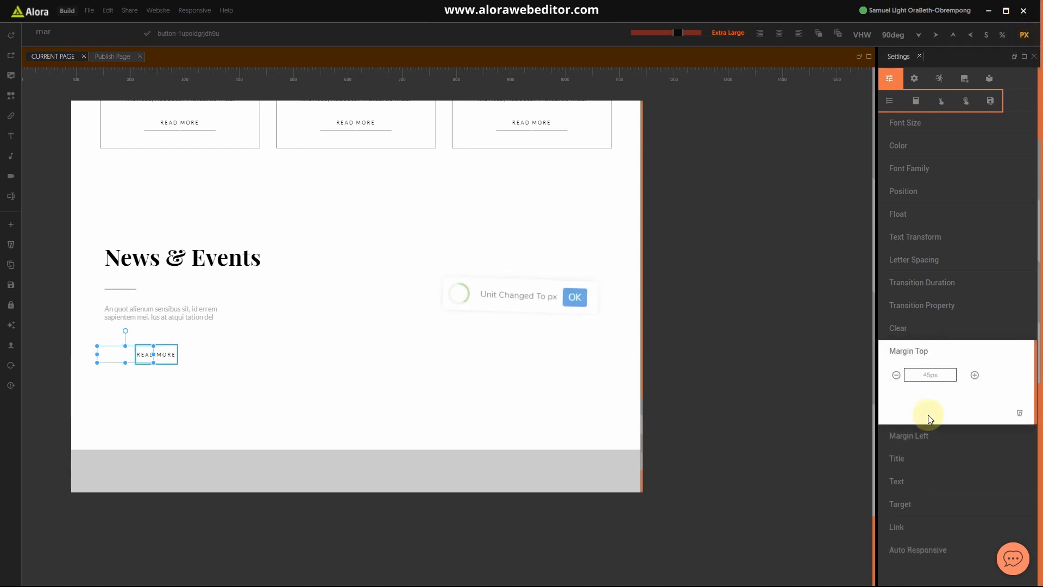
{"action": "left_click", "coordinate": [936, 376]}
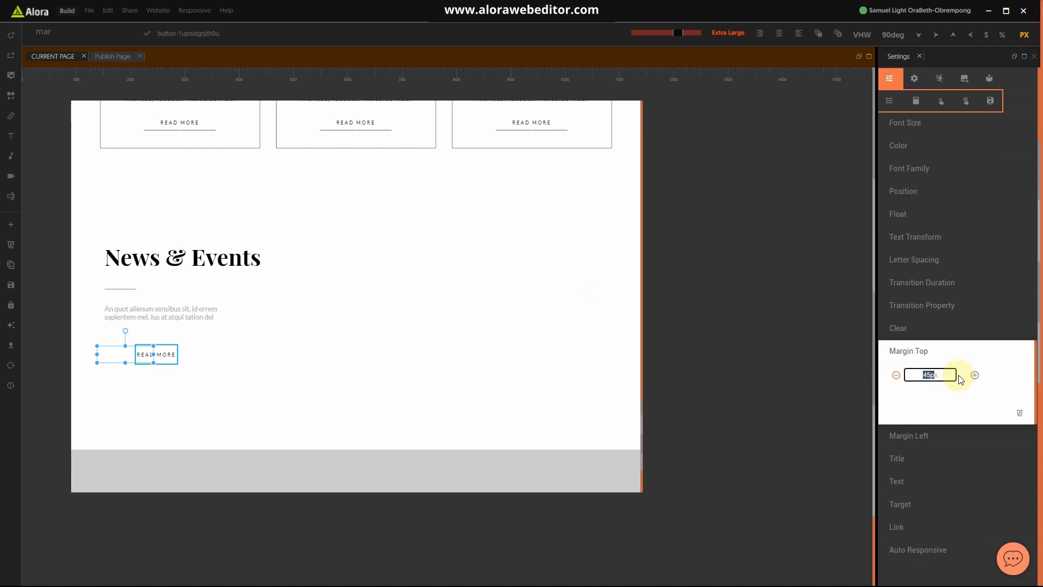
{"action": "type", "text": "20"}
{"action": "left_click", "coordinate": [923, 352]}
{"action": "left_click", "coordinate": [919, 374]}
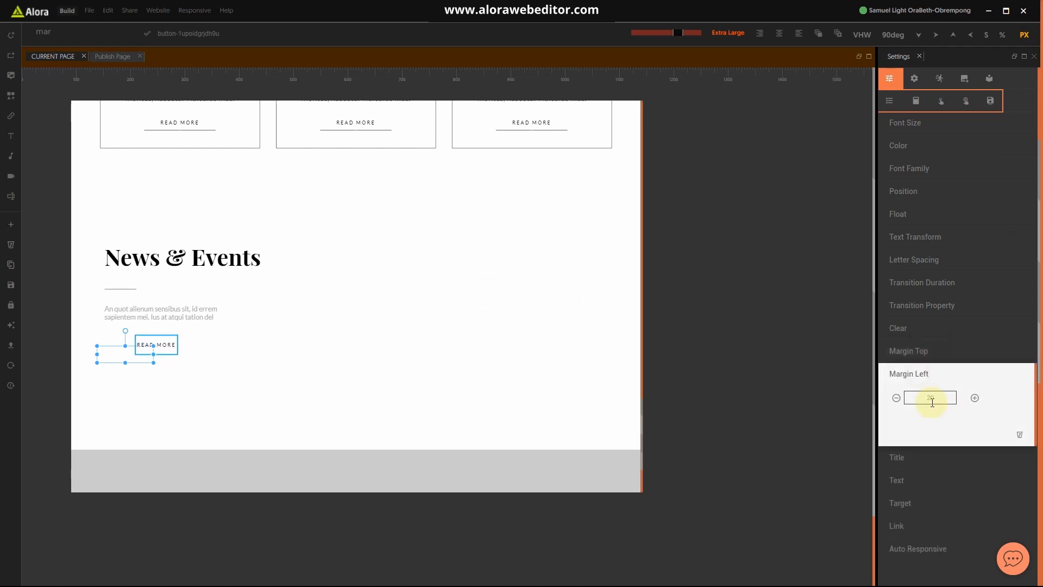
{"action": "left_click", "coordinate": [897, 397]}
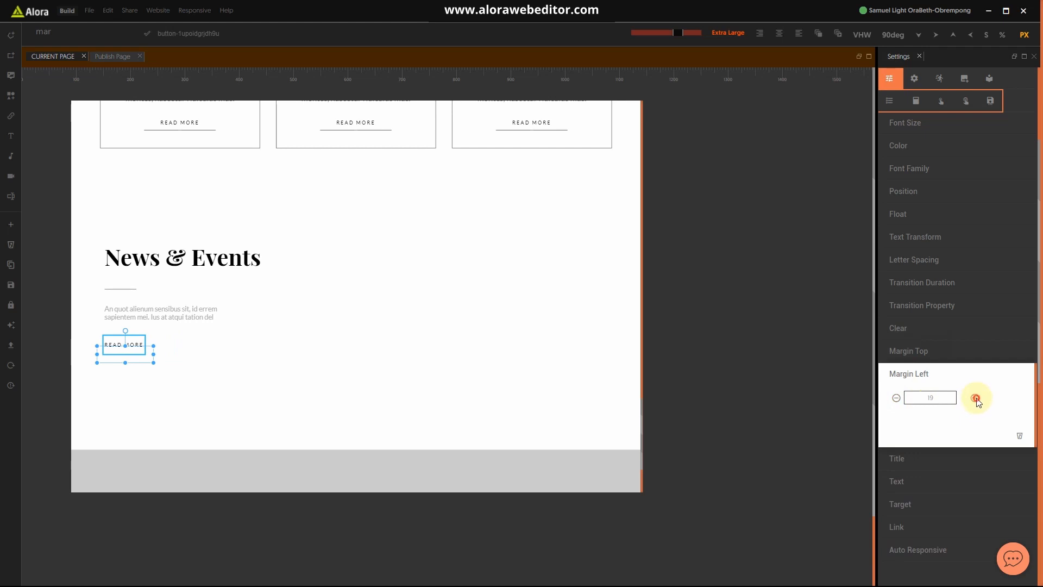
{"action": "left_click", "coordinate": [908, 373]}
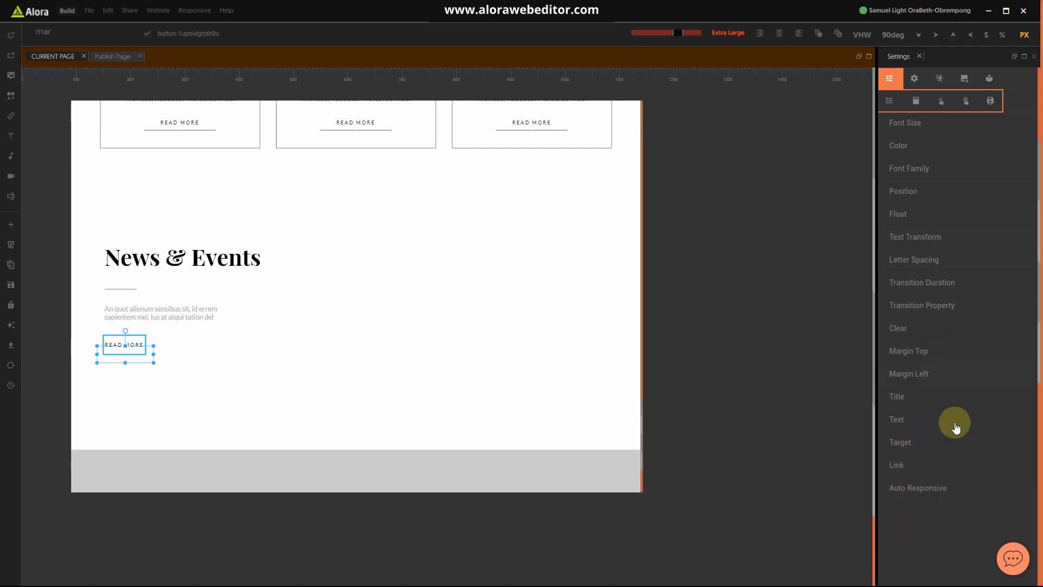
Step: Change the button label from READ MORE to ALL POSTS
{"action": "left_click", "coordinate": [904, 423]}
{"action": "left_click_drag", "start_coordinate": [969, 433], "coordinate": [849, 438]}
{"action": "type", "text": "ALL"}
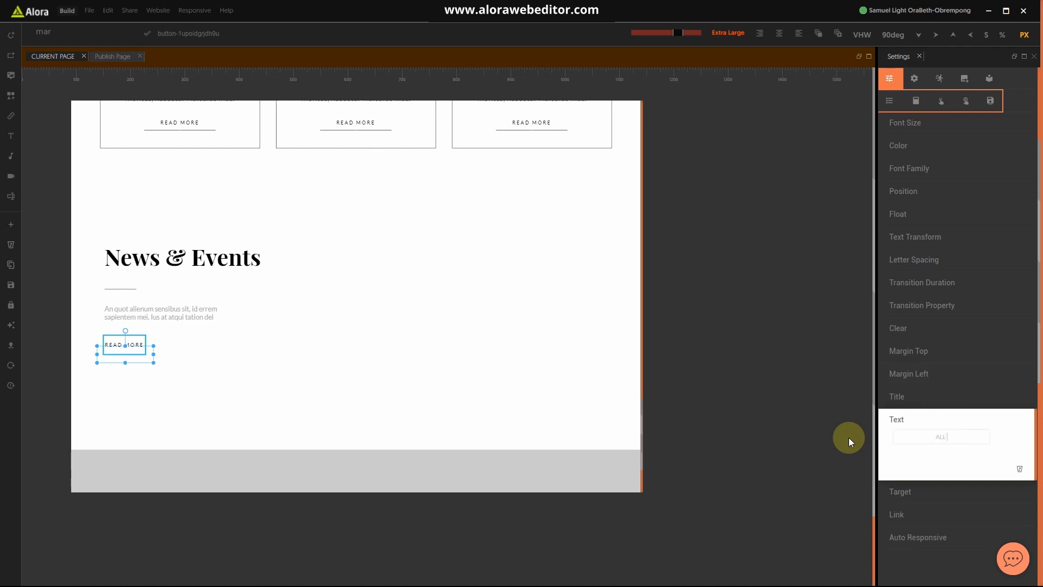
{"action": "type", "text": " POSTS"}
{"action": "left_click", "coordinate": [922, 420]}
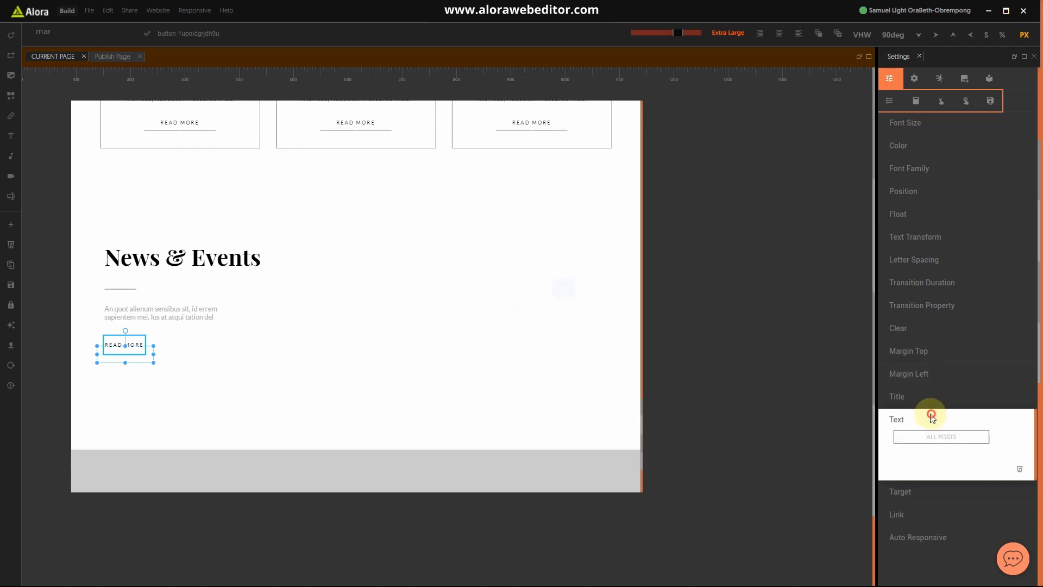
{"action": "left_click", "coordinate": [531, 397]}
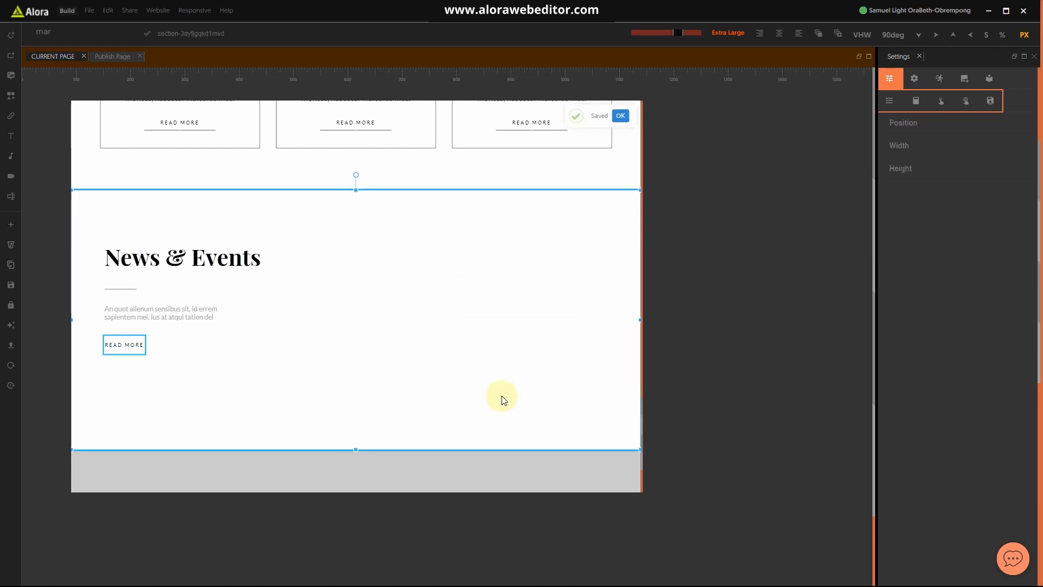
Step: Add a new block element to the News & Events section and select it
{"action": "left_click", "coordinate": [257, 343]}
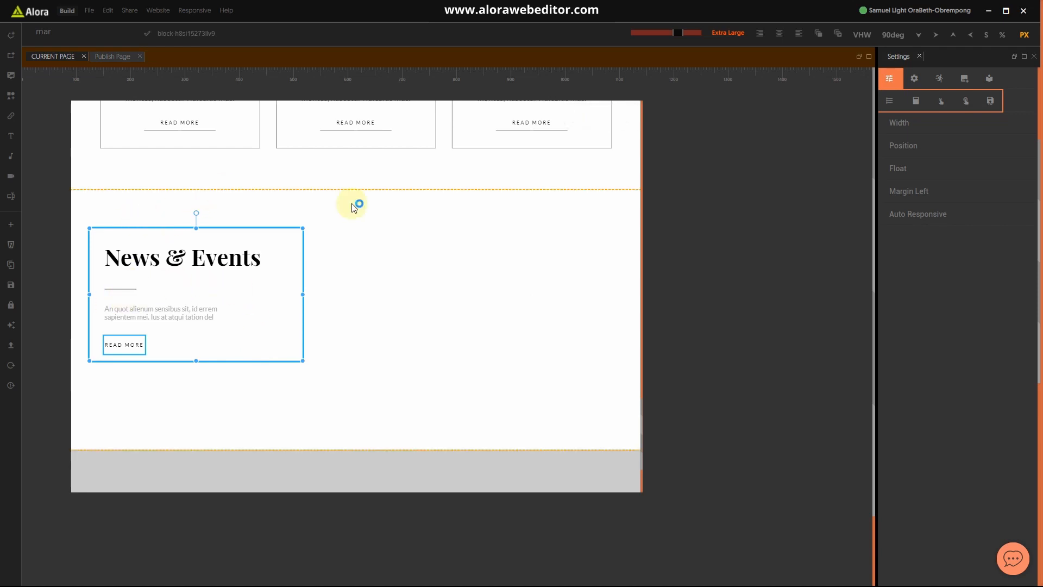
{"action": "left_click", "coordinate": [366, 240]}
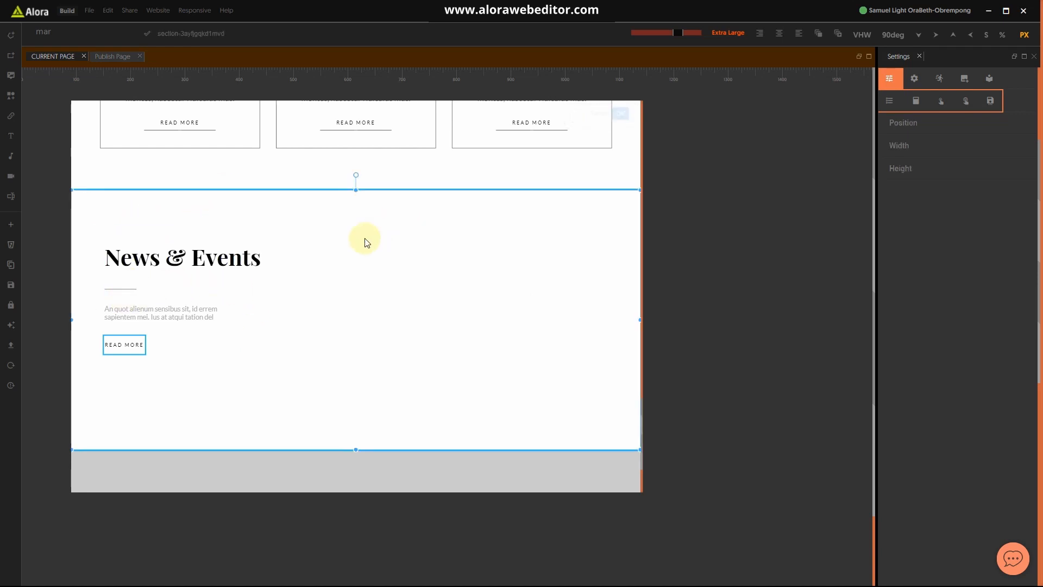
{"action": "left_click", "coordinate": [12, 56]}
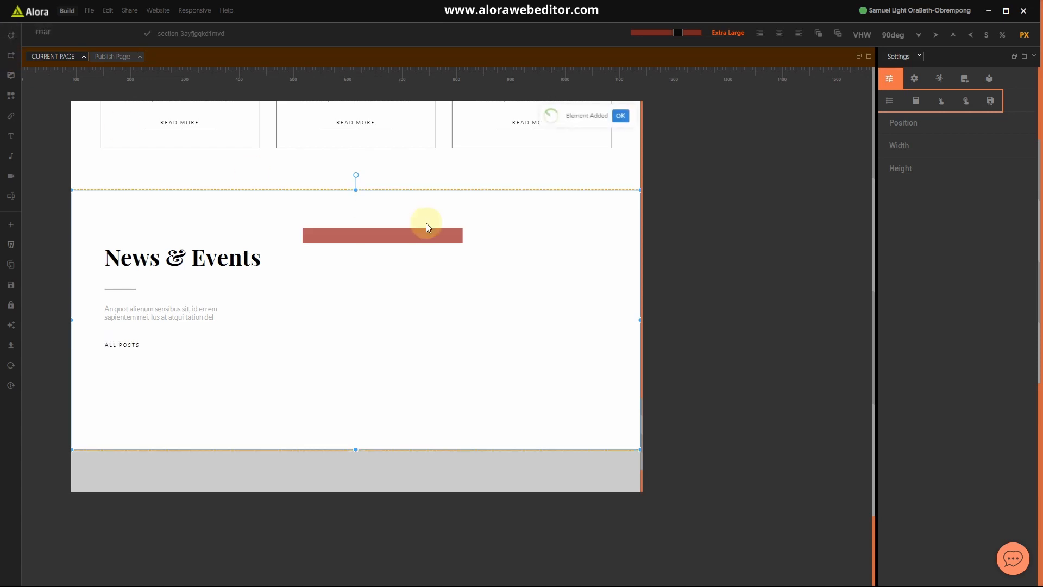
{"action": "left_click", "coordinate": [395, 239]}
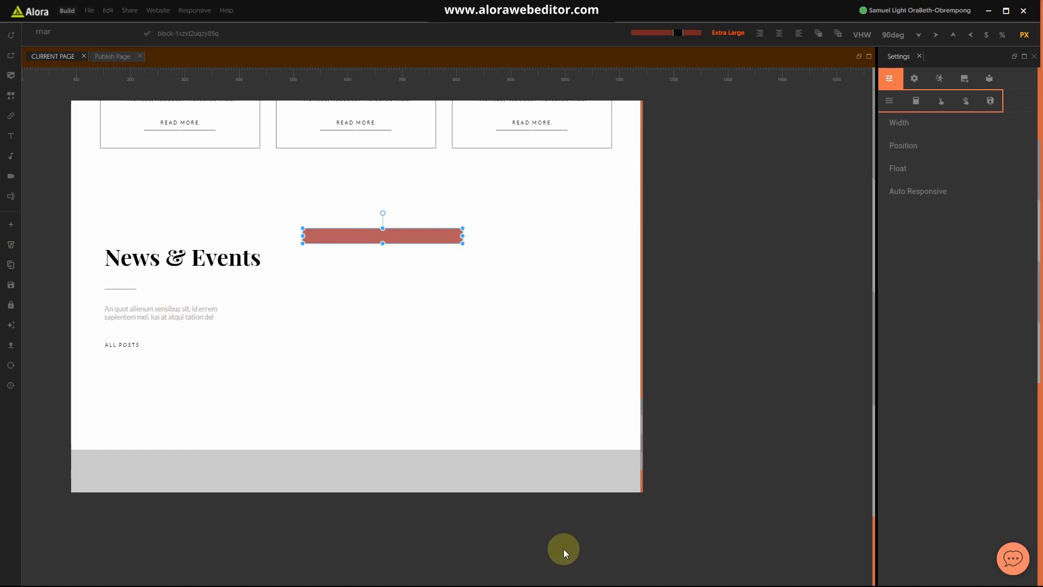
Step: Check the Hotel website.jpg mockup in Photos, then minimize it
{"action": "key", "text": "super"}
{"action": "left_click", "coordinate": [649, 573]}
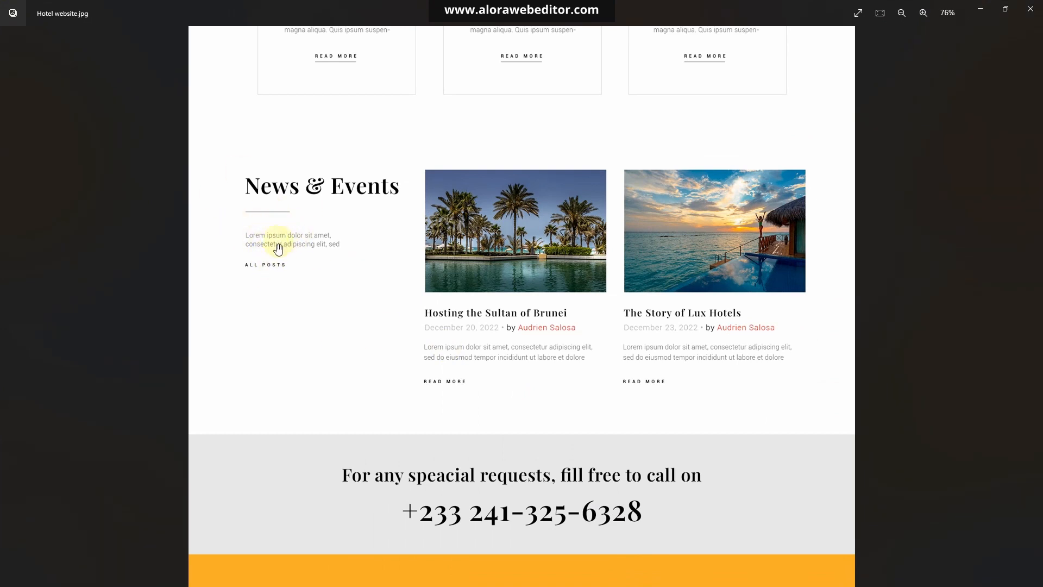
{"action": "left_click", "coordinate": [980, 9]}
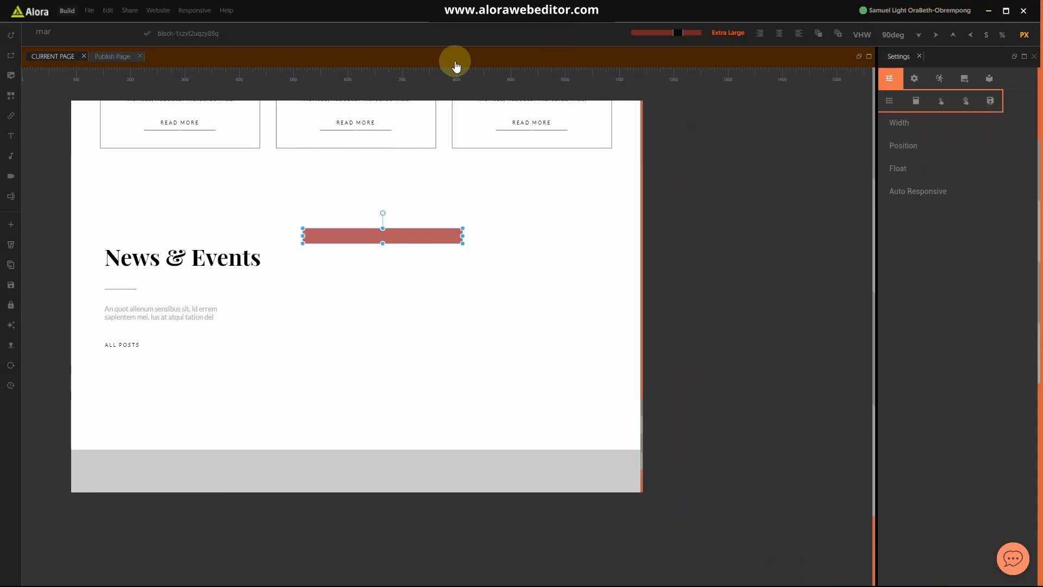
Step: Reduce the top margin of the divider under the News & Events heading to 30
{"action": "left_click", "coordinate": [123, 287]}
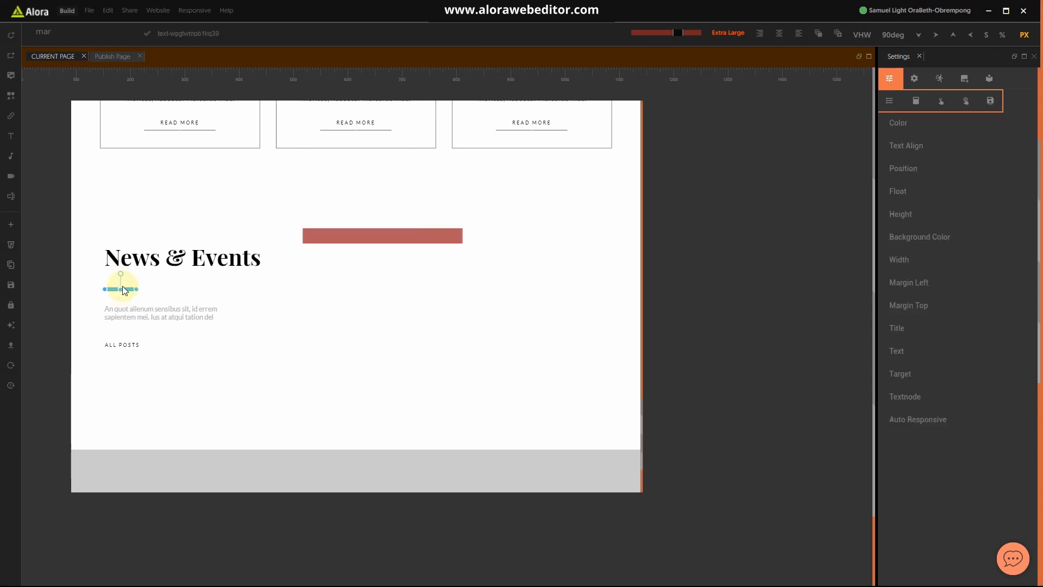
{"action": "left_click", "coordinate": [921, 307]}
{"action": "left_click", "coordinate": [897, 329]}
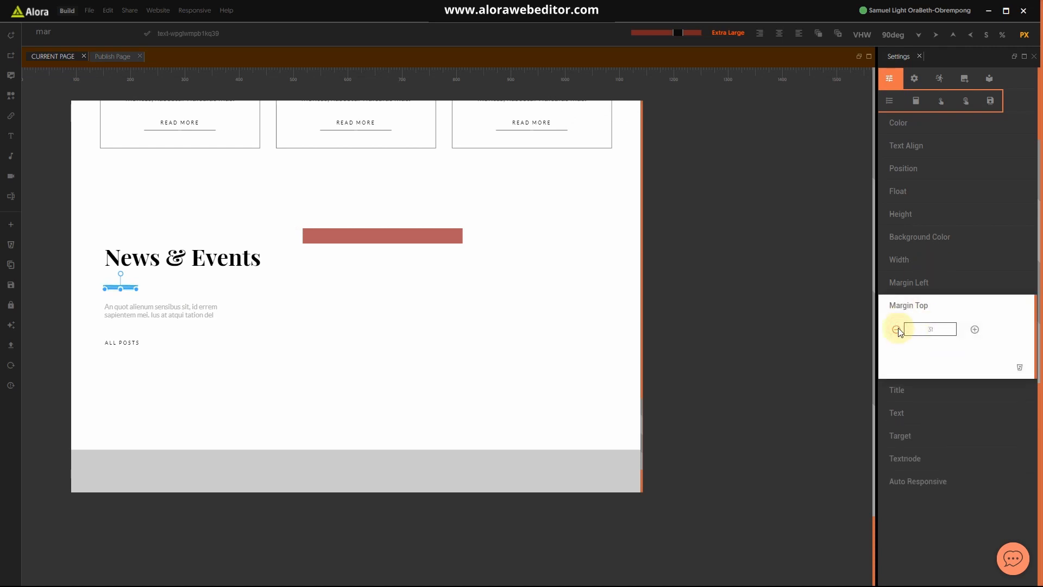
{"action": "left_click", "coordinate": [897, 329]}
{"action": "left_click", "coordinate": [908, 306]}
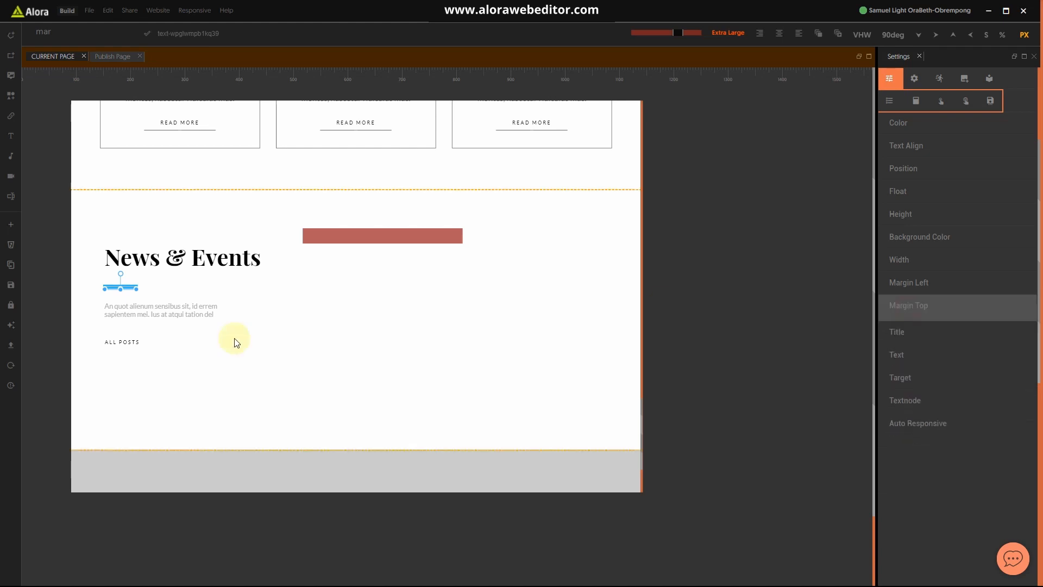
Step: Lower the ALL POSTS button's top margin to 15
{"action": "left_click", "coordinate": [124, 342]}
{"action": "left_click", "coordinate": [905, 359]}
{"action": "left_click", "coordinate": [896, 375]}
{"action": "left_click", "coordinate": [897, 375]}
{"action": "left_click", "coordinate": [896, 375]}
{"action": "left_click", "coordinate": [896, 375]}
{"action": "left_click", "coordinate": [896, 376]}
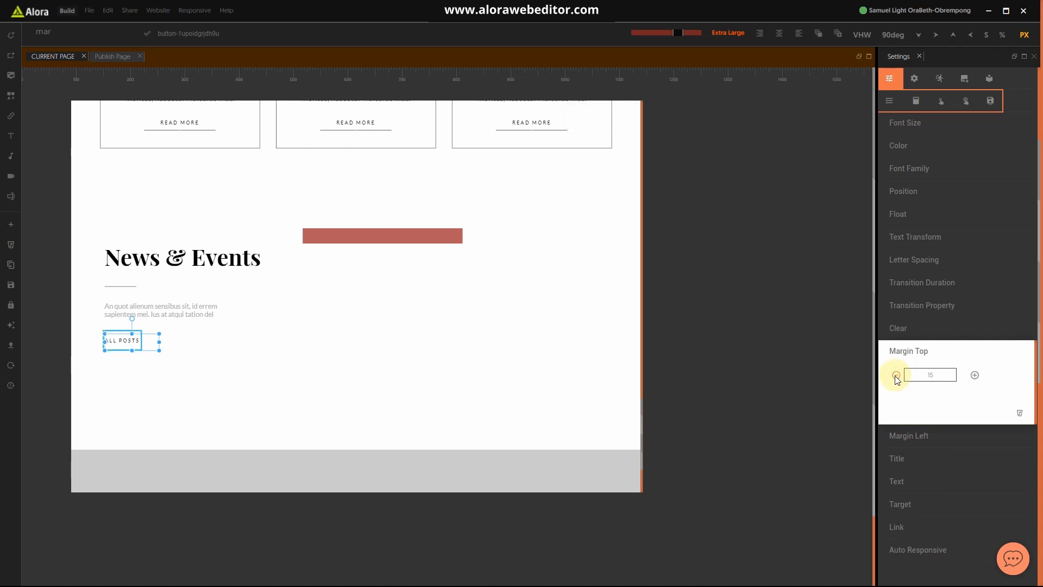
{"action": "left_click", "coordinate": [915, 350]}
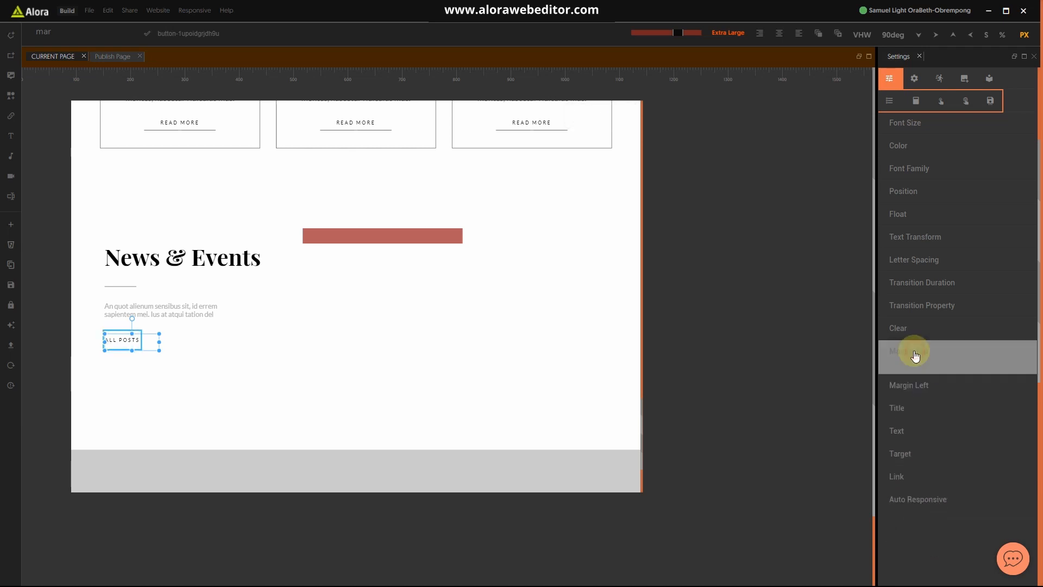
{"action": "left_click", "coordinate": [483, 397]}
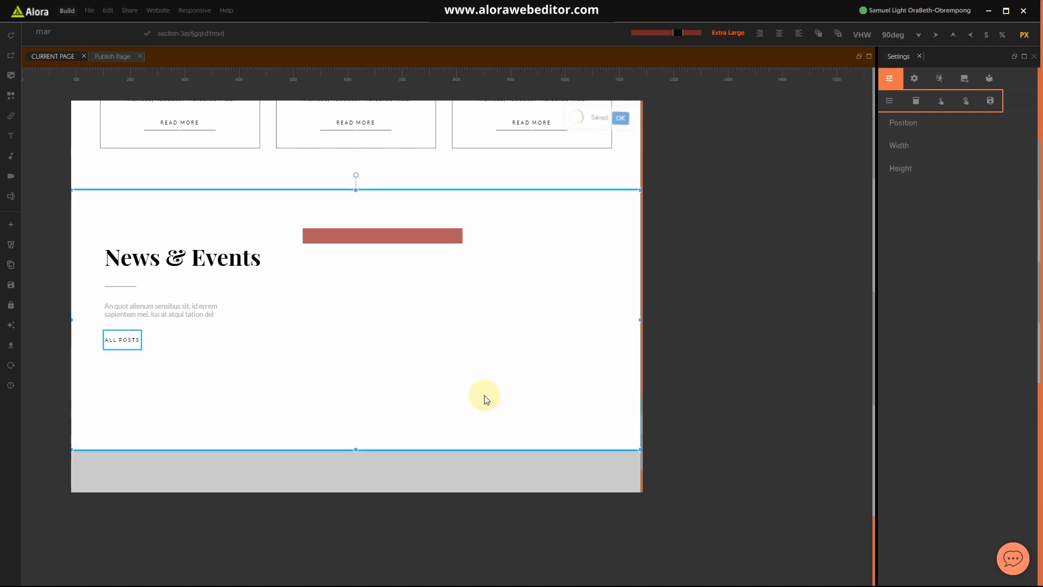
Step: Replace the red placeholder bar with the King's Room card from the saved blocks library
{"action": "left_click", "coordinate": [313, 233]}
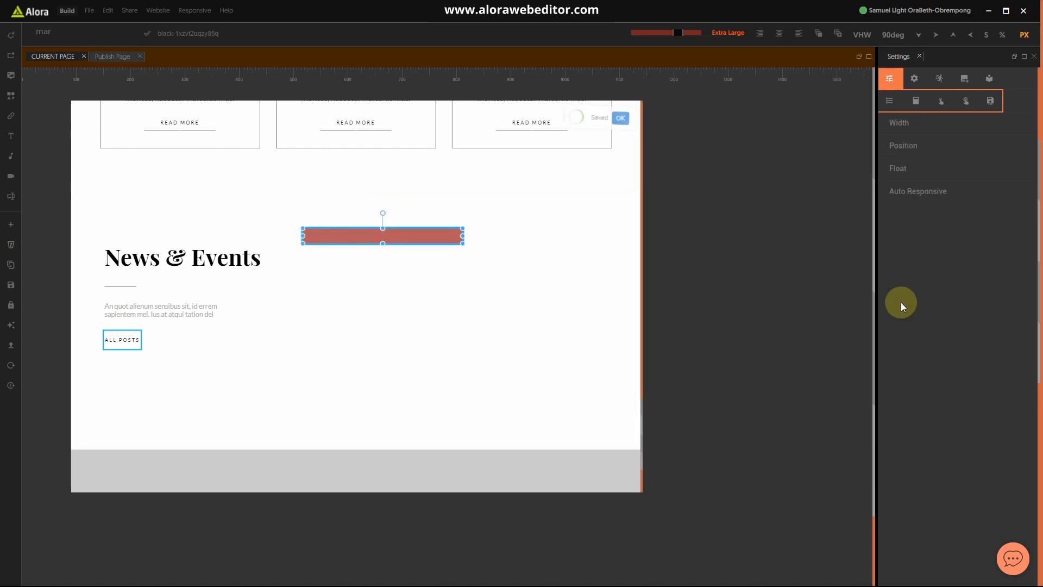
{"action": "left_click", "coordinate": [989, 79]}
{"action": "scroll", "coordinate": [966, 377], "scroll_direction": "down", "scroll_amount": 8}
{"action": "scroll", "coordinate": [951, 358], "scroll_direction": "up", "scroll_amount": 3}
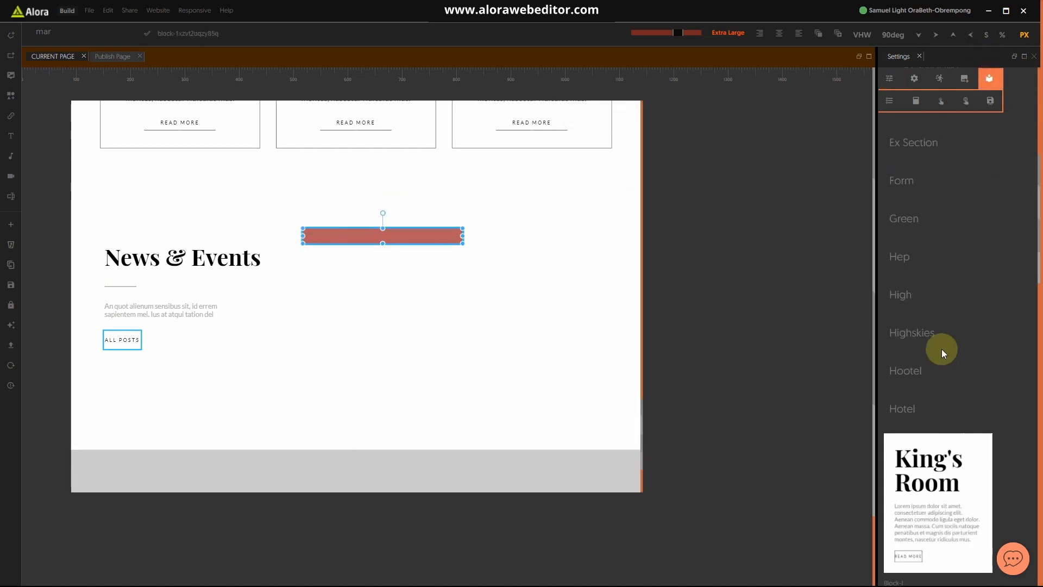
{"action": "scroll", "coordinate": [993, 389], "scroll_direction": "down", "scroll_amount": 4}
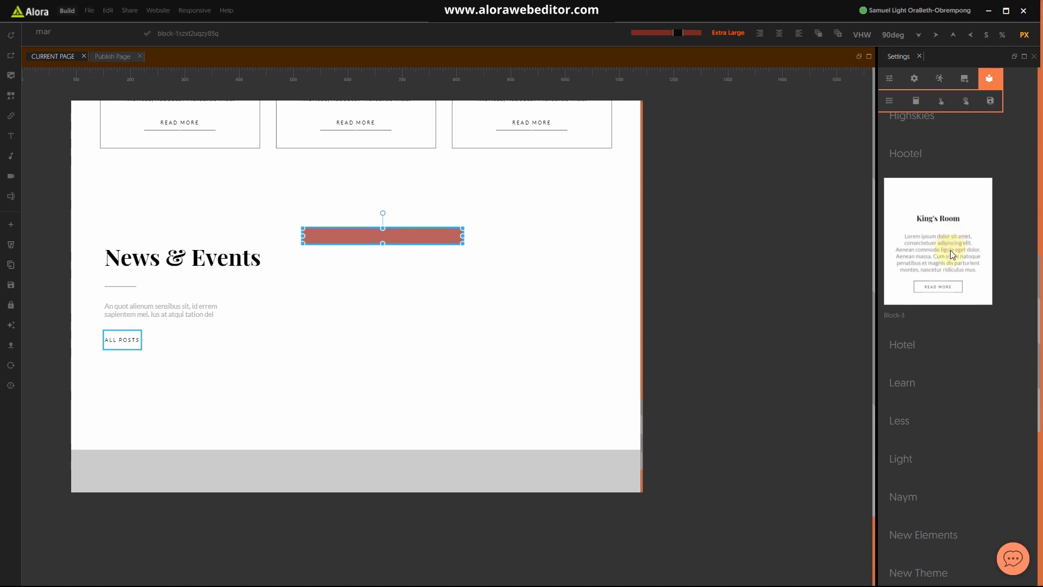
{"action": "left_click", "coordinate": [950, 250]}
{"action": "left_click", "coordinate": [321, 442]}
{"action": "left_click", "coordinate": [242, 410]}
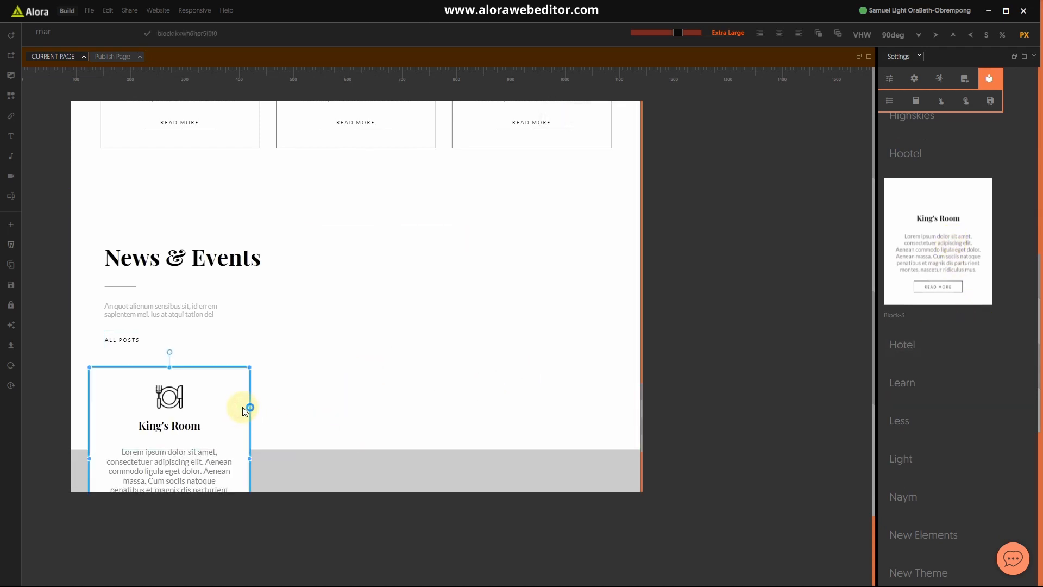
Step: Delete the Clear setting from the King's Room card's style properties
{"action": "left_click", "coordinate": [888, 79]}
{"action": "left_click", "coordinate": [904, 231]}
{"action": "left_click", "coordinate": [899, 249]}
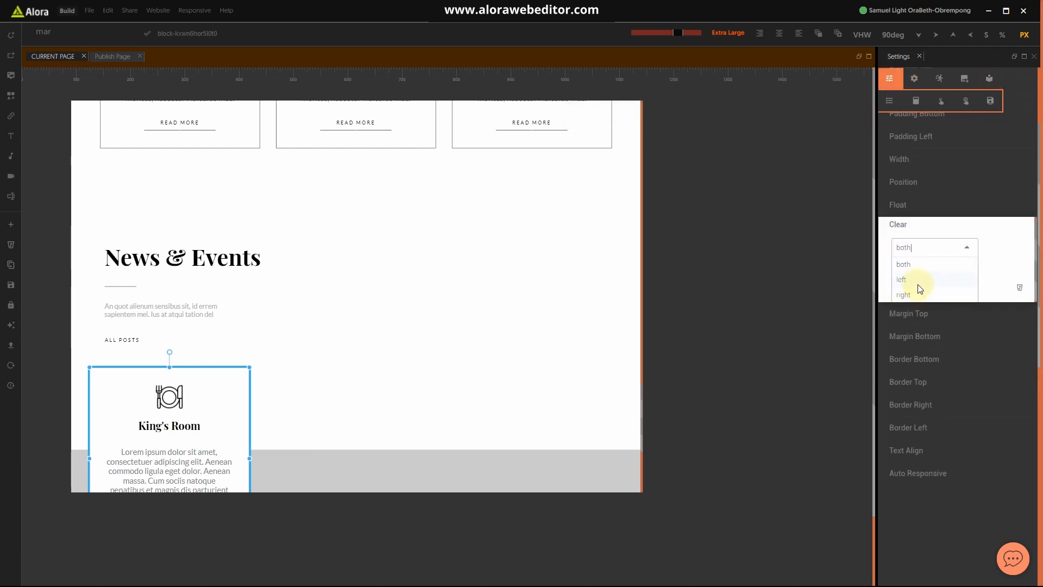
{"action": "left_click", "coordinate": [922, 228]}
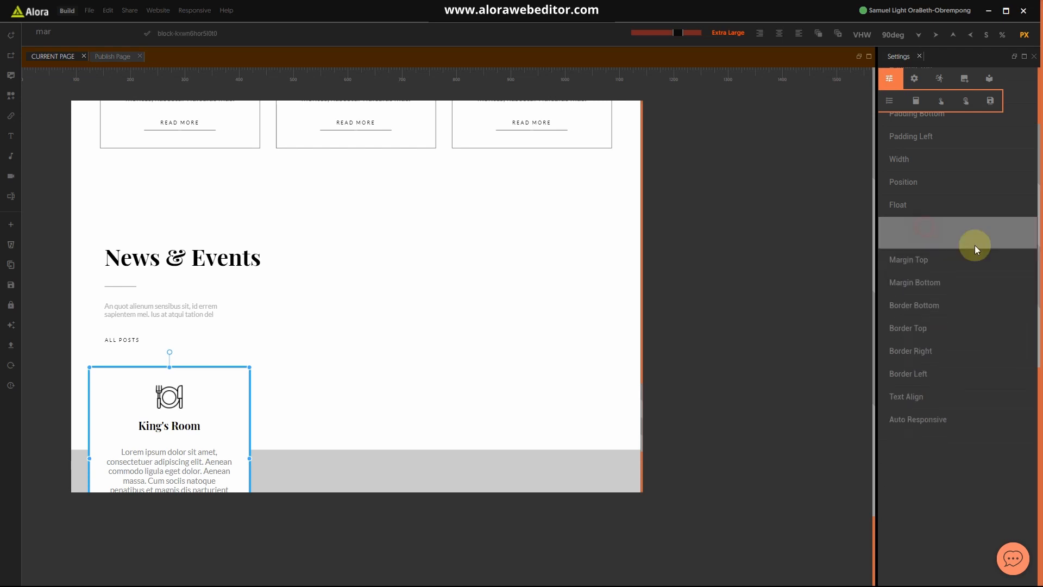
{"action": "left_click", "coordinate": [976, 228]}
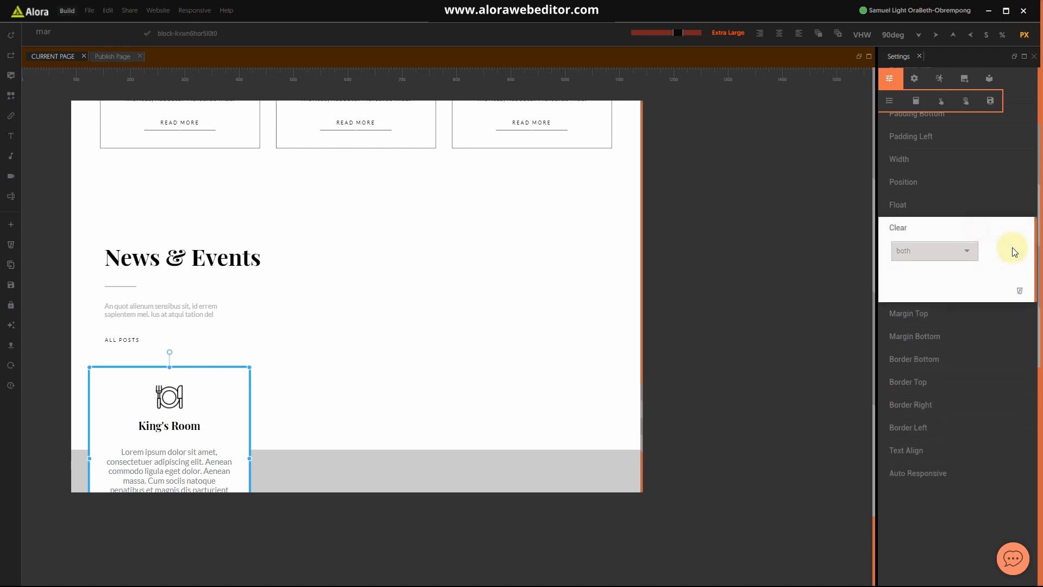
{"action": "left_click", "coordinate": [1019, 291]}
Step: Reselect the King's Room card and reload the canvas so it moves beside the heading
{"action": "left_click", "coordinate": [321, 416]}
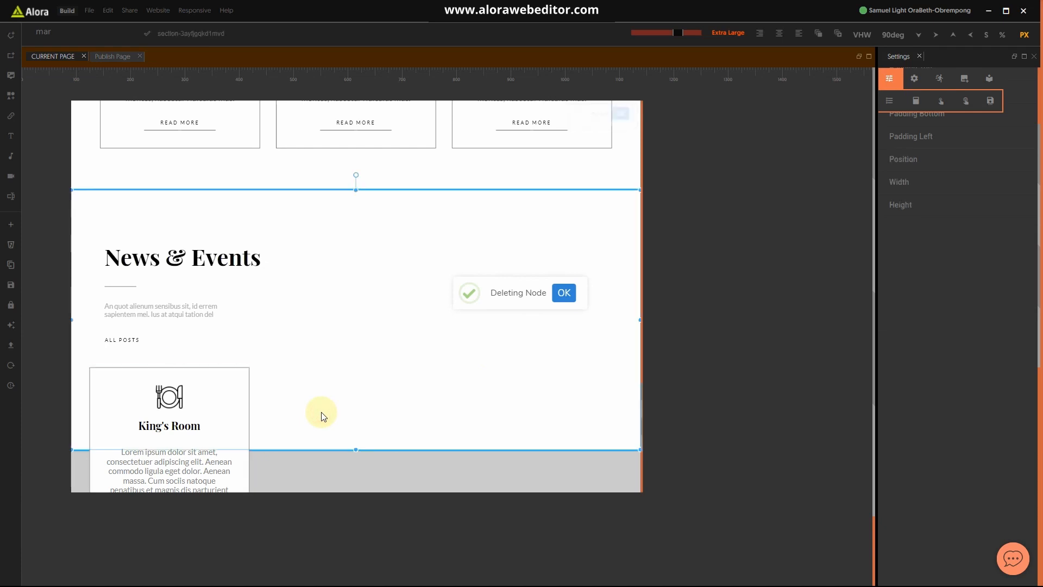
{"action": "left_click", "coordinate": [242, 402]}
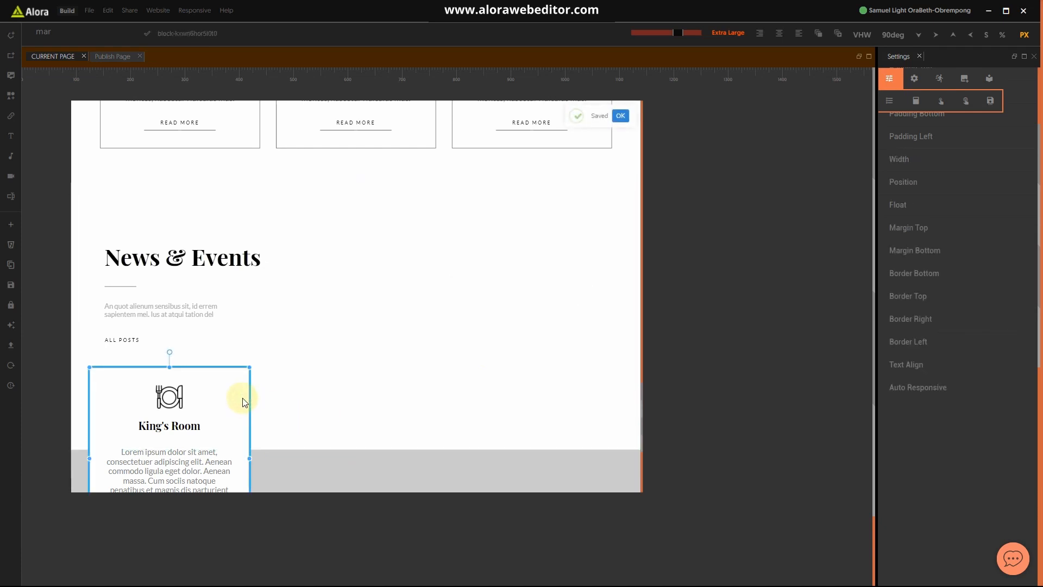
{"action": "left_click", "coordinate": [10, 363]}
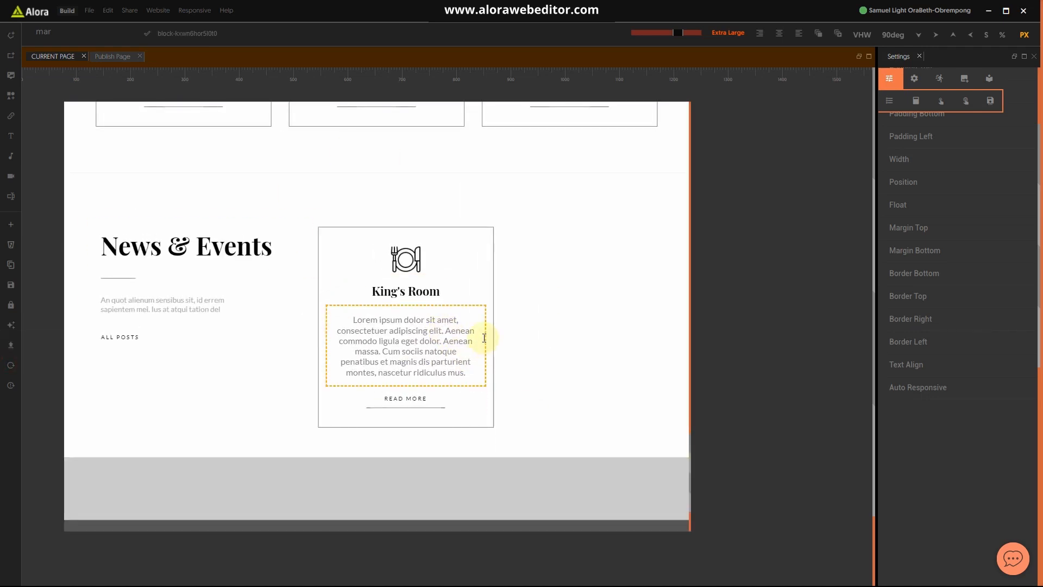
{"action": "left_click", "coordinate": [493, 262]}
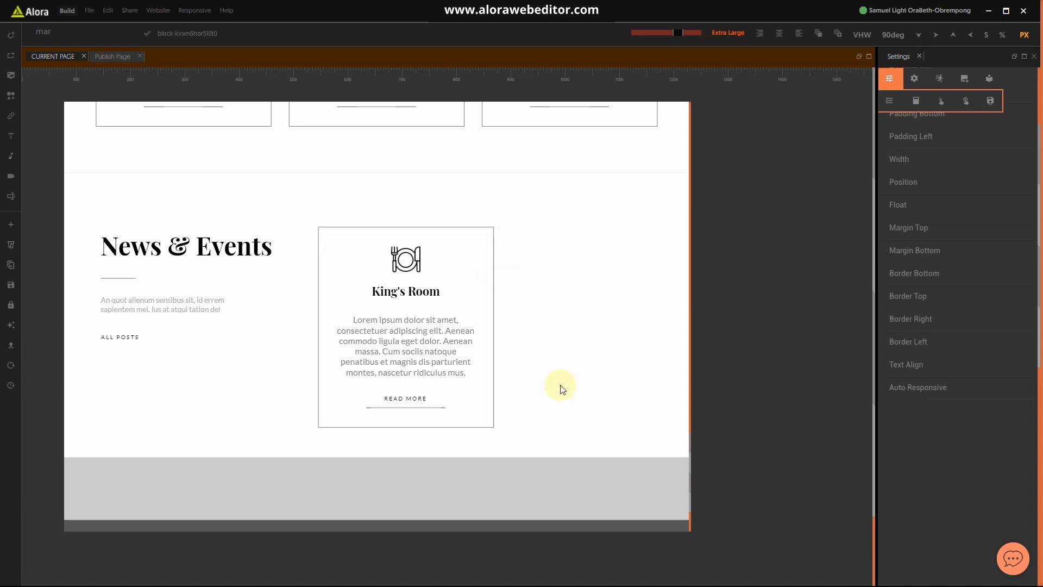
{"action": "left_click", "coordinate": [556, 451]}
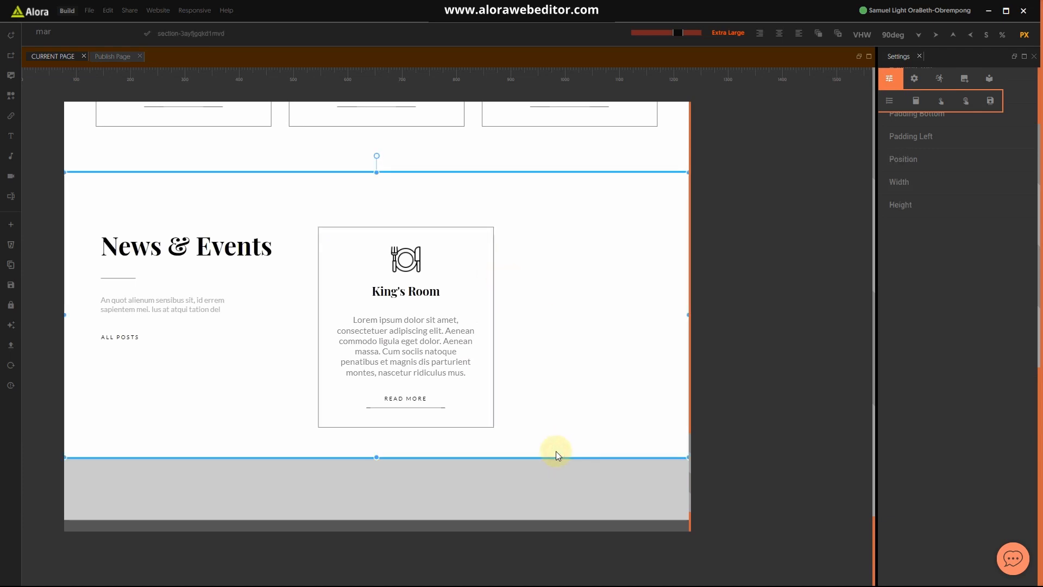
Step: Delete the King's Room card's Border Left, Border Top and Border Bottom settings
{"action": "left_click", "coordinate": [489, 282]}
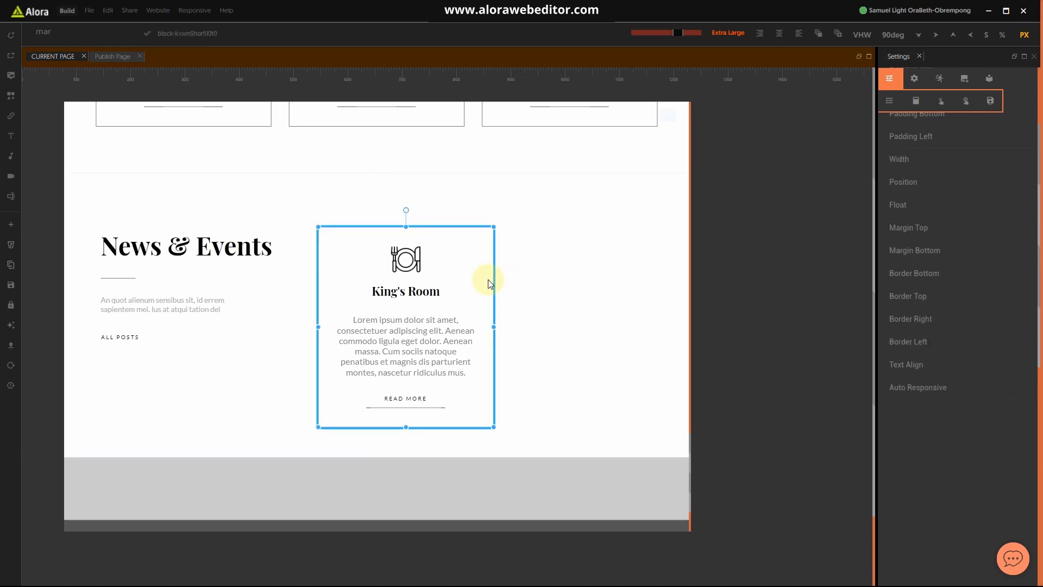
{"action": "left_click", "coordinate": [922, 332]}
{"action": "left_click", "coordinate": [1019, 481]}
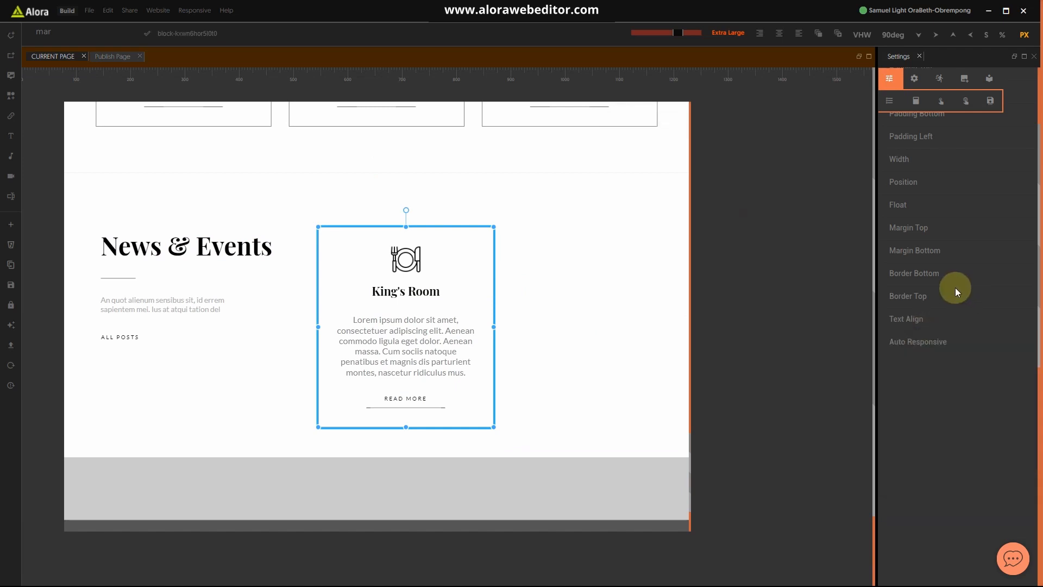
{"action": "left_click", "coordinate": [954, 290]}
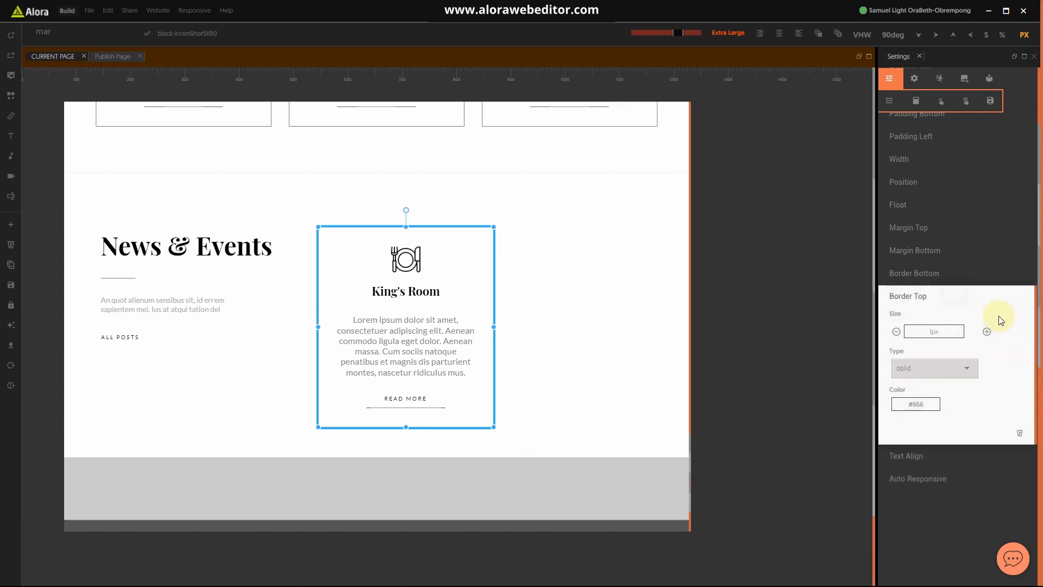
{"action": "left_click", "coordinate": [1020, 434]}
{"action": "left_click", "coordinate": [936, 273]}
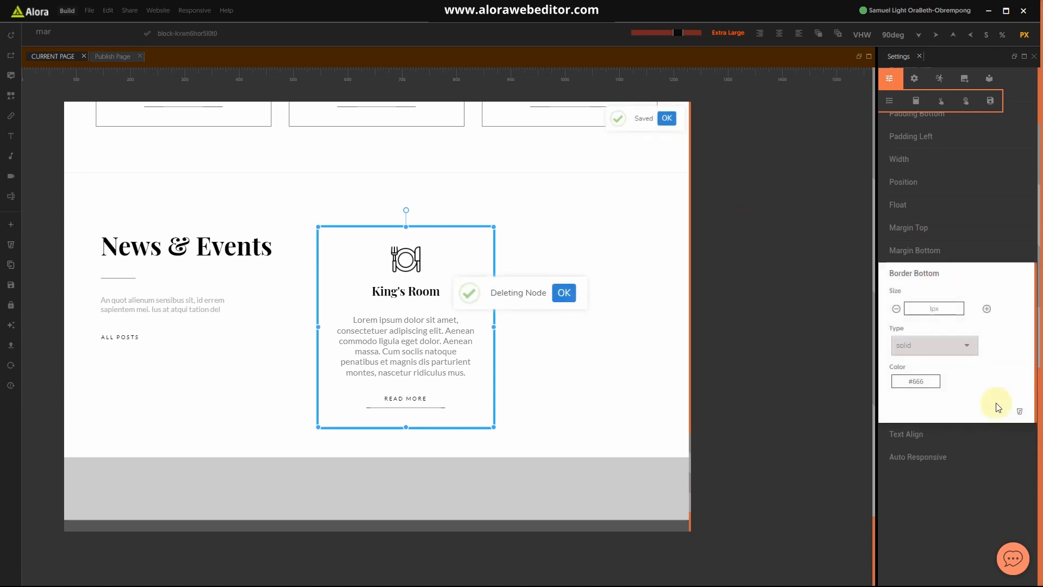
{"action": "left_click", "coordinate": [1020, 411]}
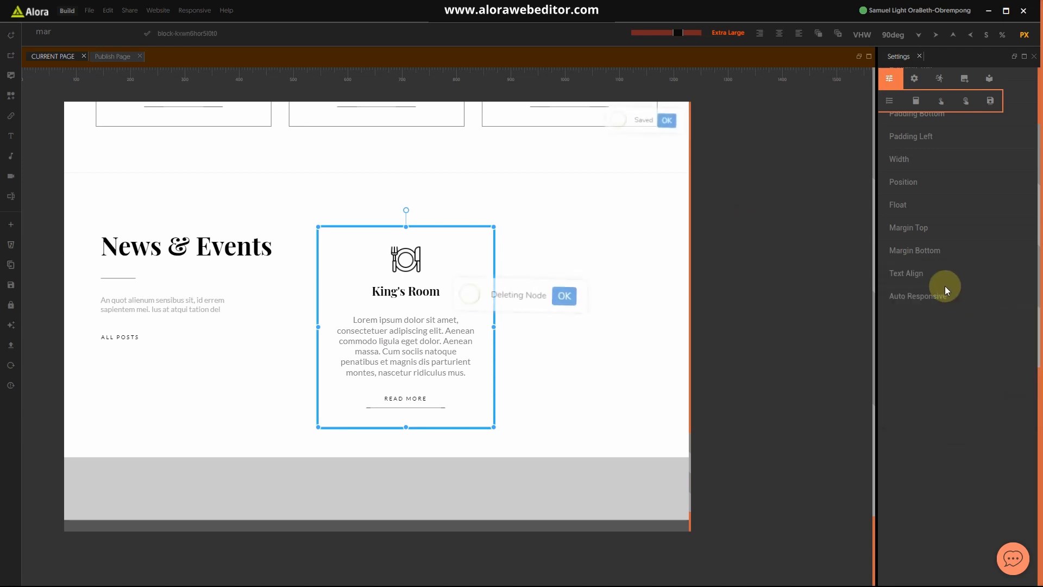
{"action": "left_click", "coordinate": [627, 449]}
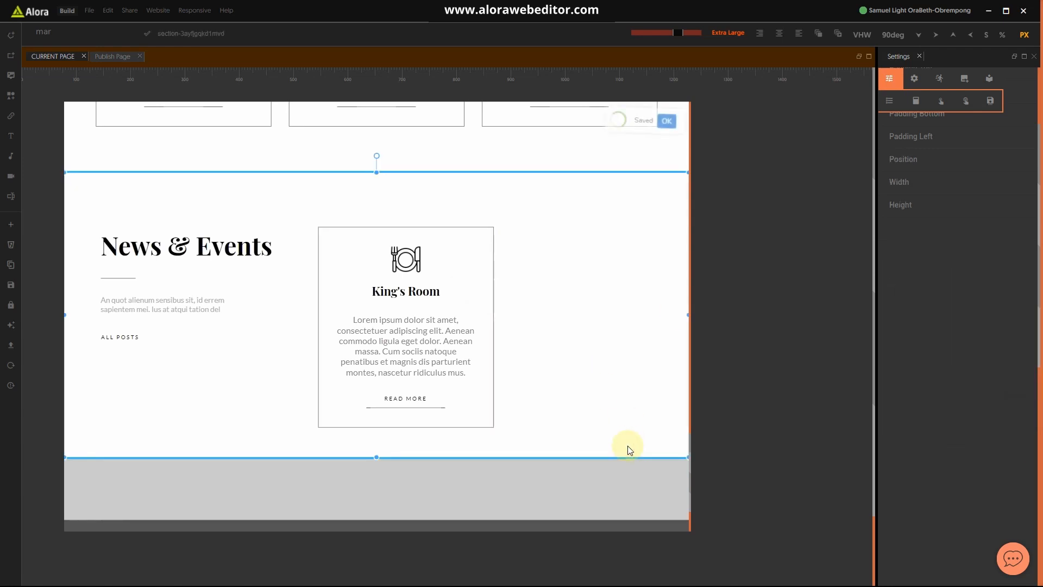
{"action": "scroll", "coordinate": [564, 400], "scroll_direction": "up", "scroll_amount": 5}
{"action": "scroll", "coordinate": [565, 400], "scroll_direction": "down", "scroll_amount": 5}
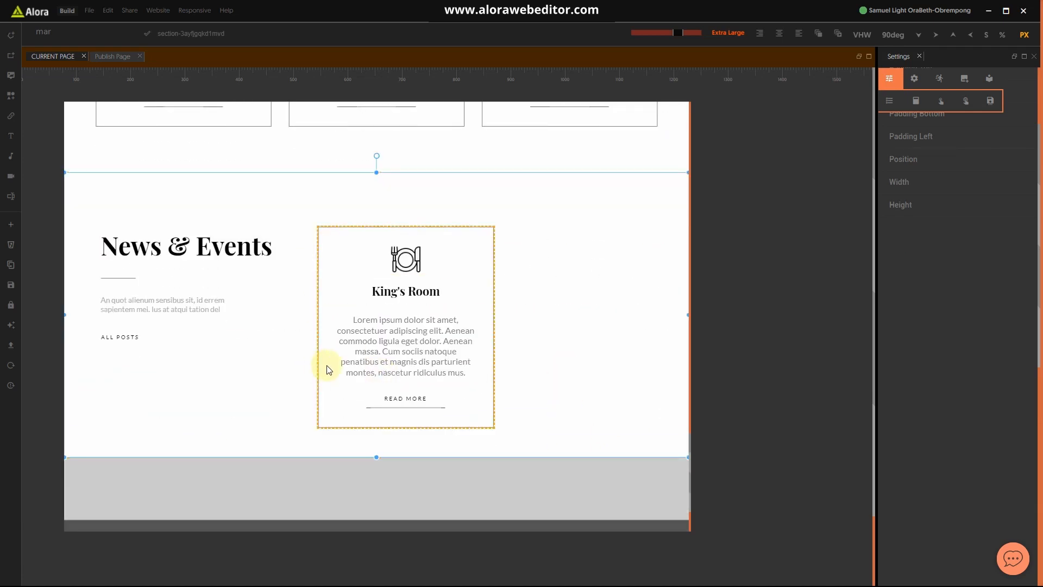
{"action": "scroll", "coordinate": [976, 249], "scroll_direction": "up", "scroll_amount": 3}
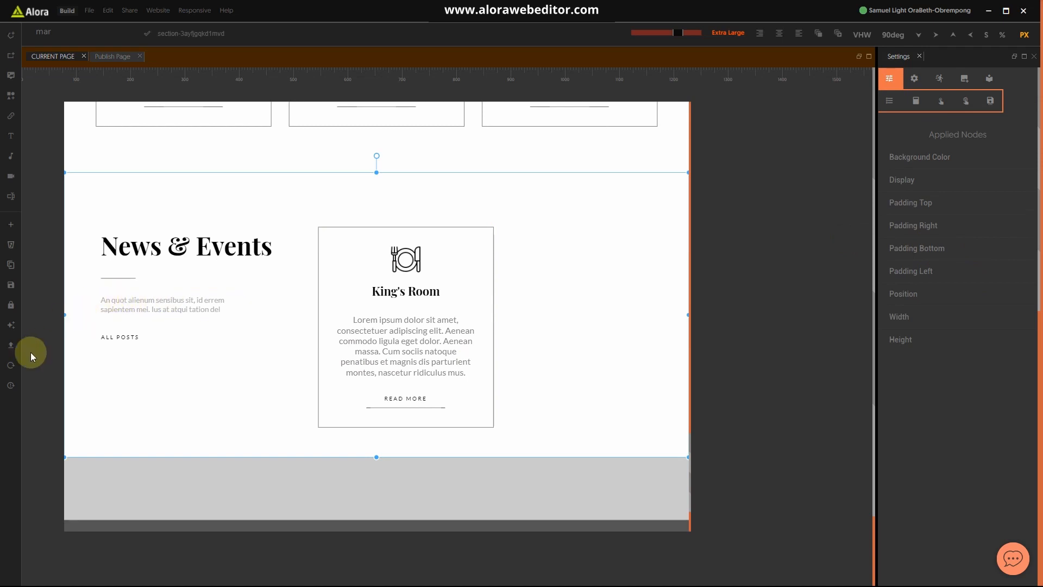
Step: Set the plate icon's width to 20% and shift it slightly left
{"action": "left_click", "coordinate": [11, 365]}
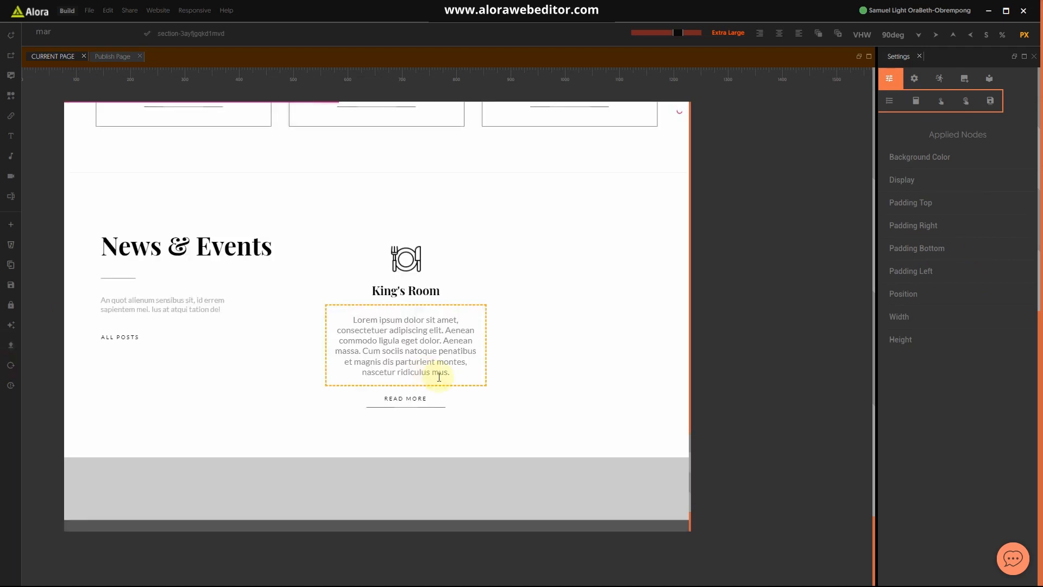
{"action": "left_click", "coordinate": [403, 265]}
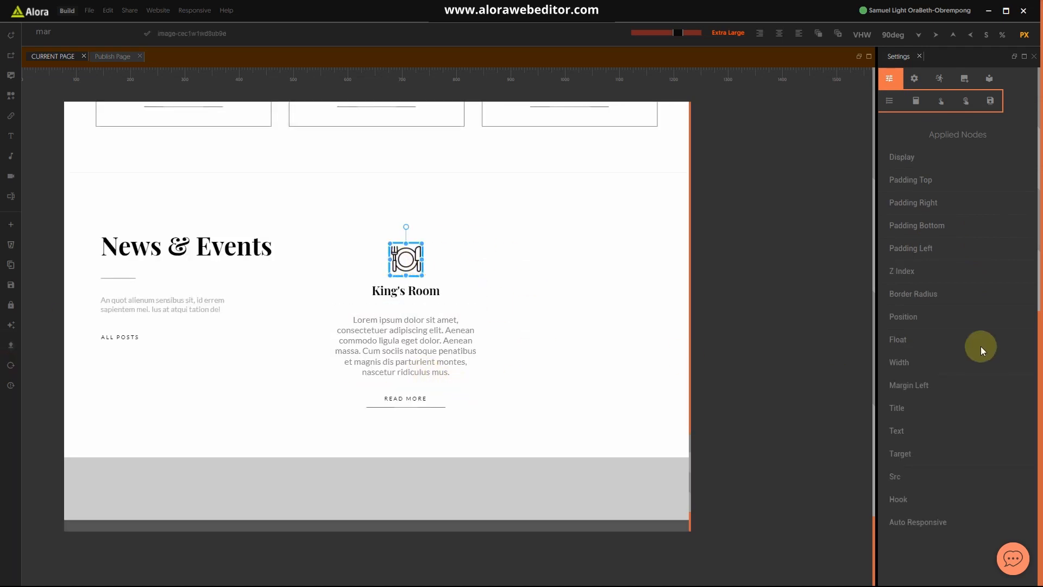
{"action": "left_click", "coordinate": [922, 363]}
{"action": "left_click", "coordinate": [939, 385]}
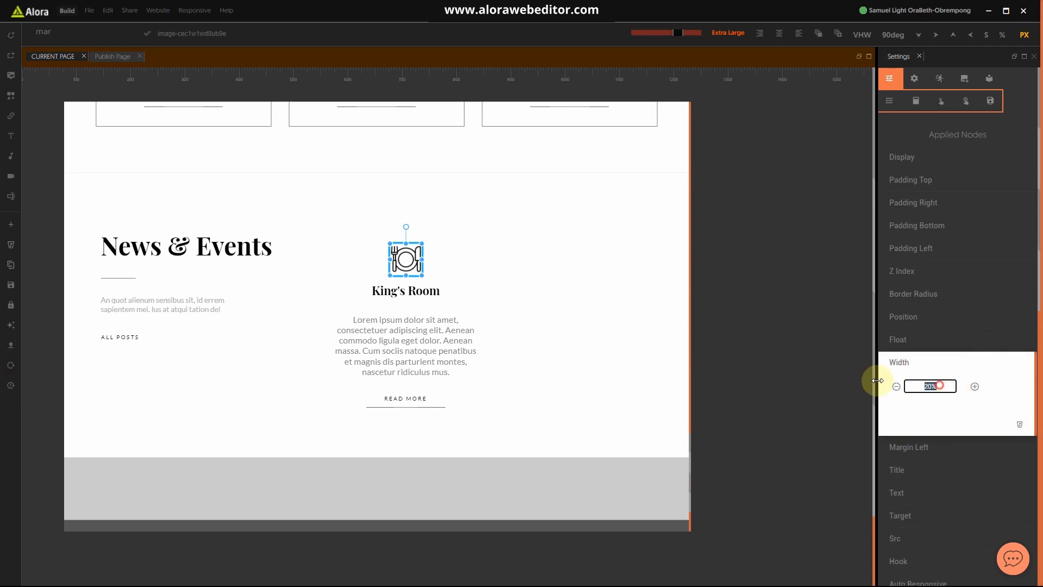
{"action": "left_click", "coordinate": [1002, 35]}
{"action": "left_click_drag", "start_coordinate": [943, 387], "coordinate": [886, 383]}
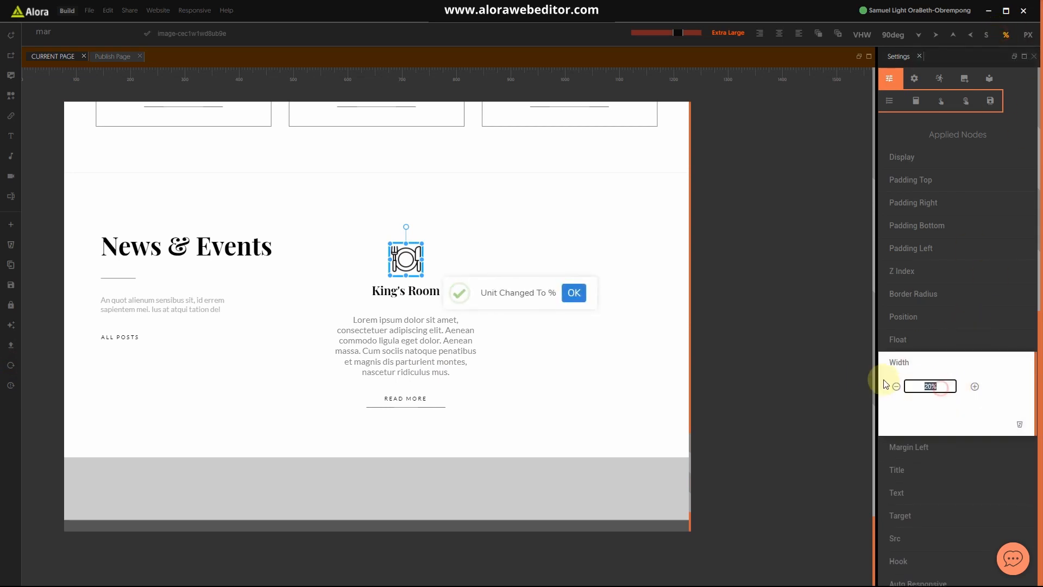
{"action": "type", "text": "20"}
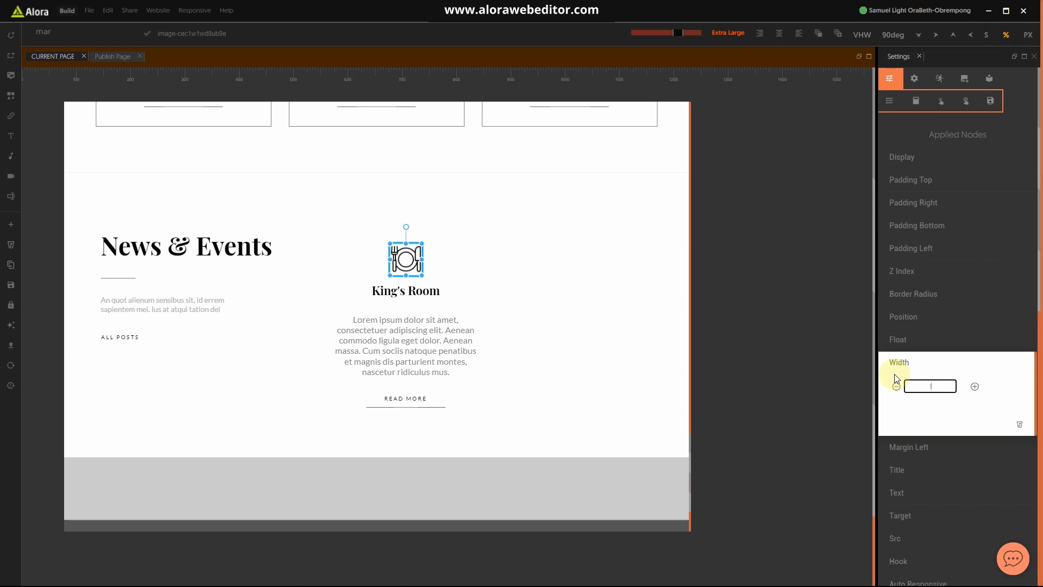
{"action": "left_click", "coordinate": [901, 356]}
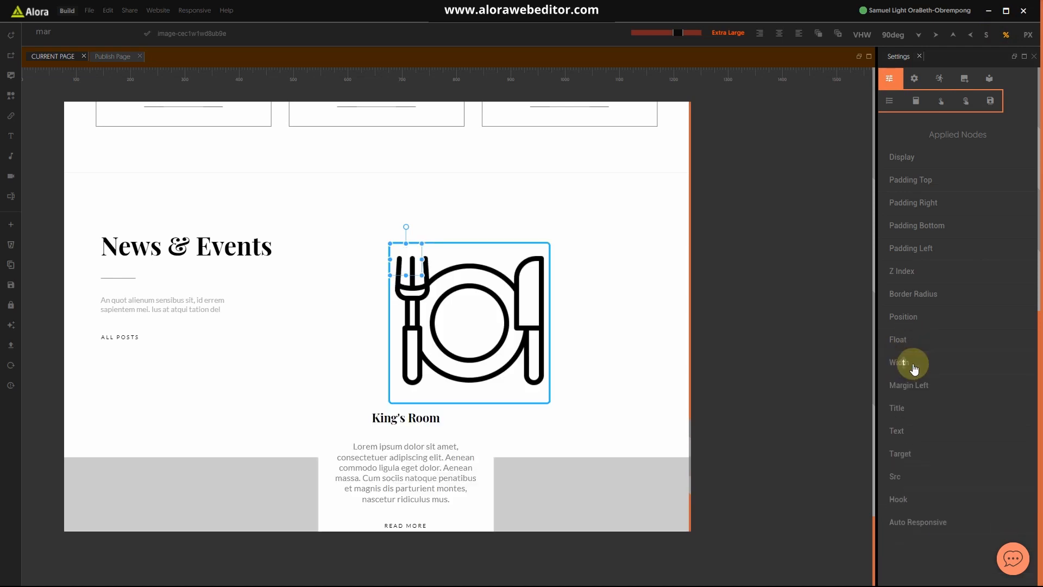
{"action": "left_click", "coordinate": [914, 387]}
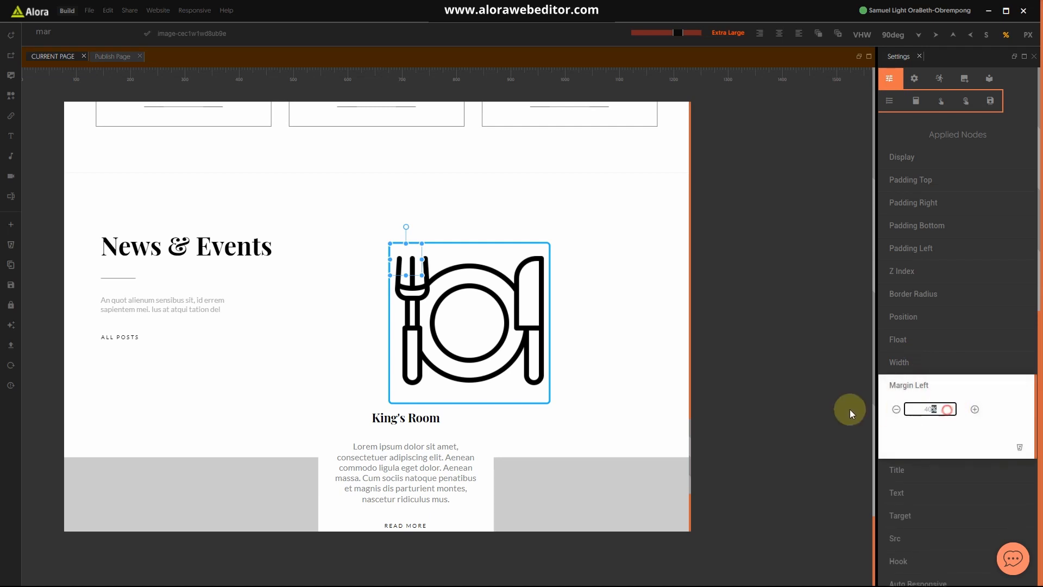
{"action": "left_click", "coordinate": [913, 386]}
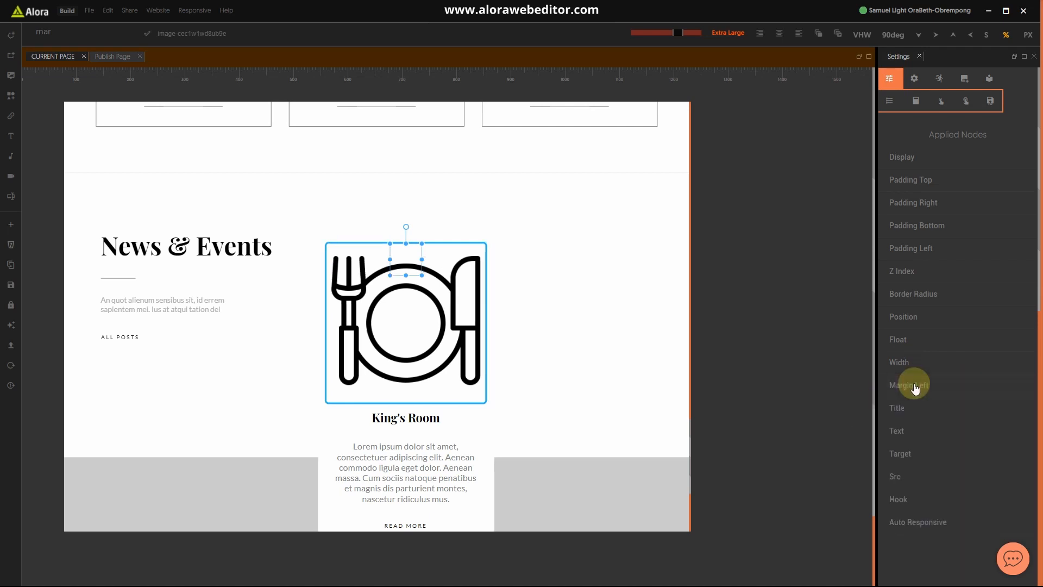
Step: Compare the card against the Hotel website.jpg mockup in Photos, then minimize it
{"action": "left_click", "coordinate": [632, 437]}
{"action": "left_click", "coordinate": [399, 429]}
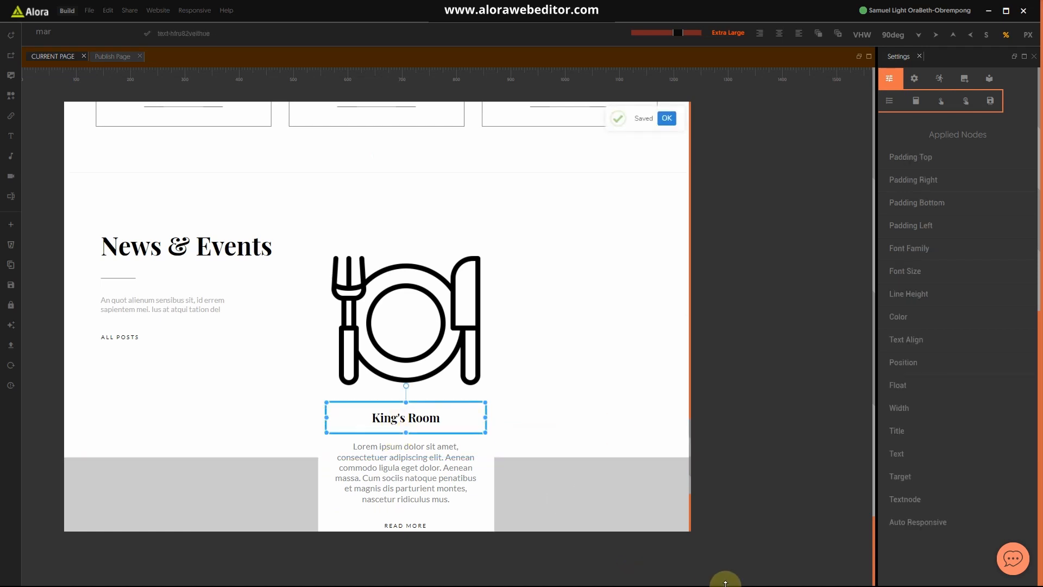
{"action": "key", "text": "super"}
{"action": "left_click", "coordinate": [650, 577]}
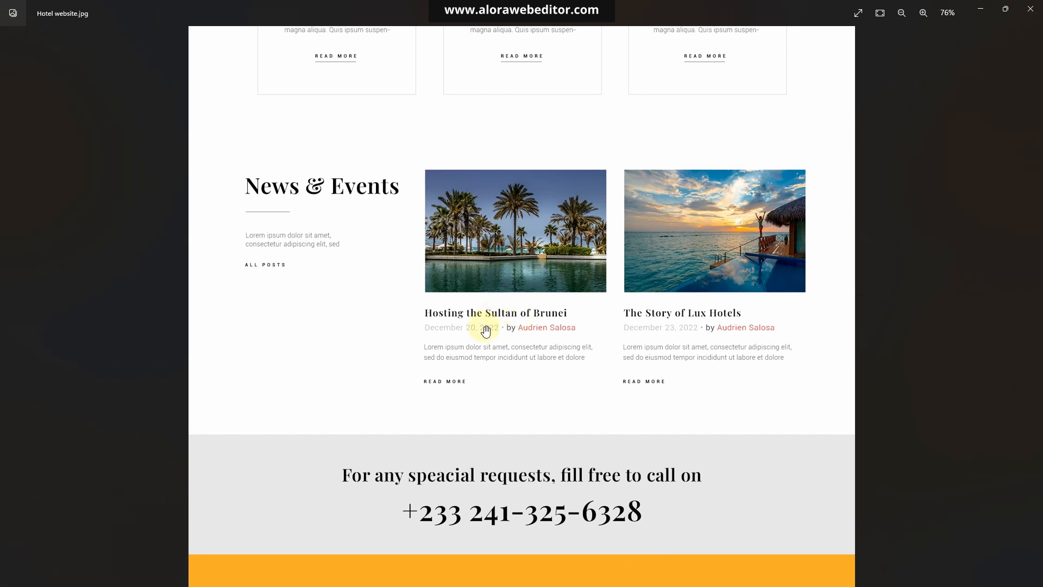
{"action": "key", "text": "super"}
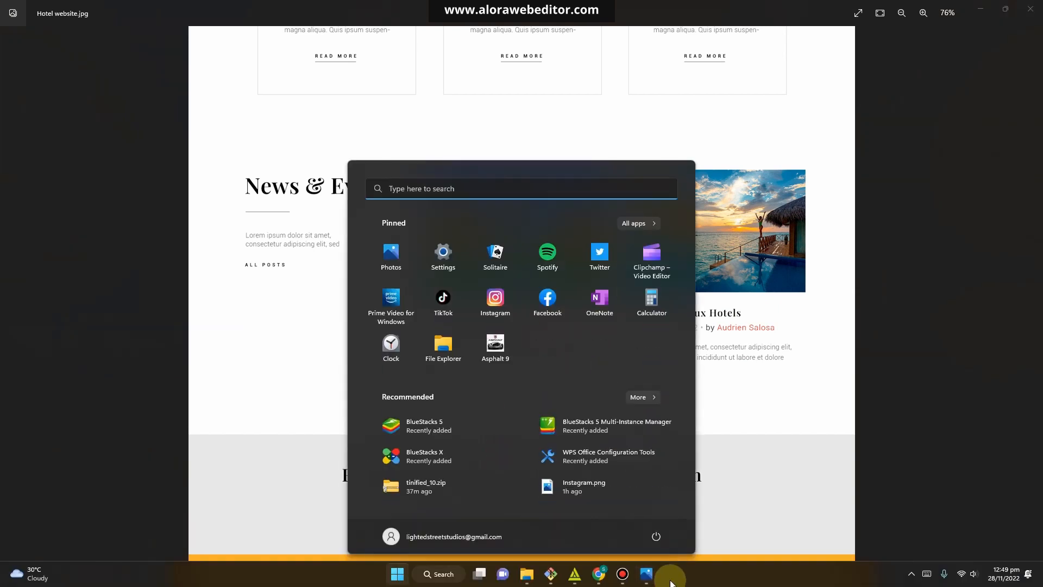
{"action": "left_click", "coordinate": [647, 577]}
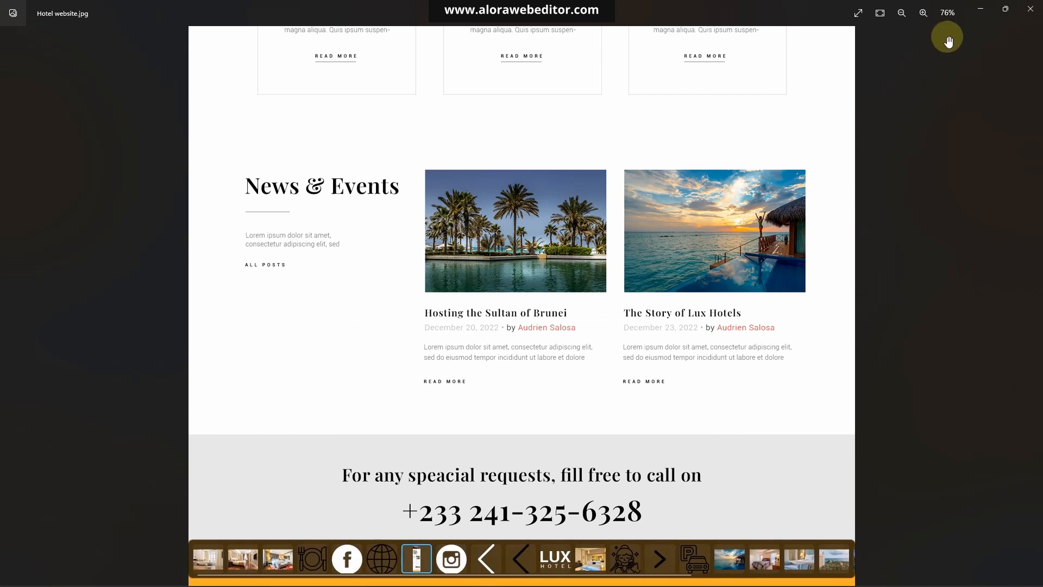
{"action": "left_click", "coordinate": [979, 9]}
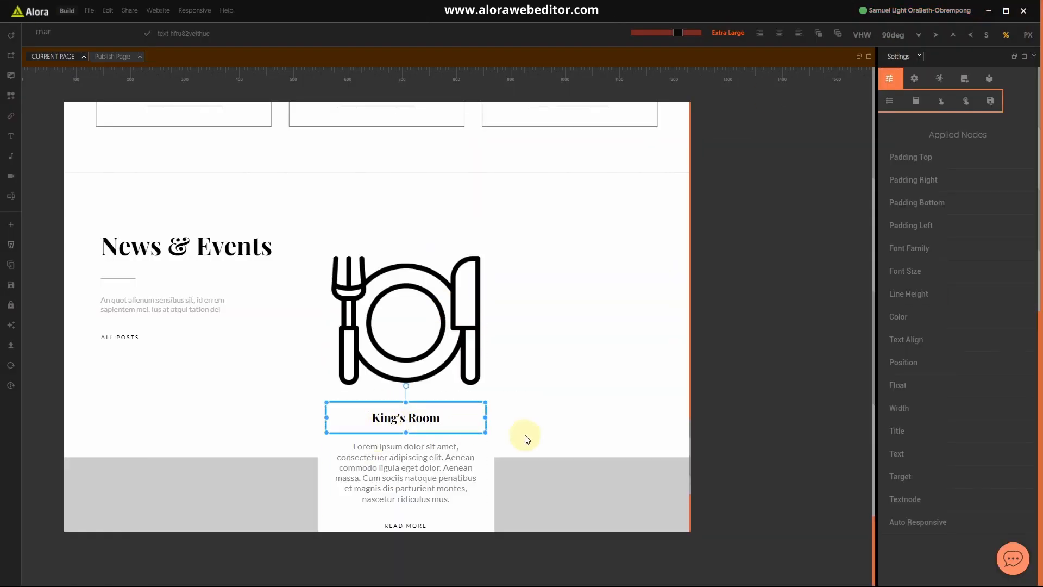
Step: Retitle the card heading from King's Room to 'Hosting King Japgatgo'
{"action": "right_click", "coordinate": [450, 420]}
{"action": "left_click", "coordinate": [450, 421]}
{"action": "key", "text": "ctrl+a"}
{"action": "type", "text": "H"}
{"action": "type", "text": "osk"}
{"action": "type", "text": "tin"}
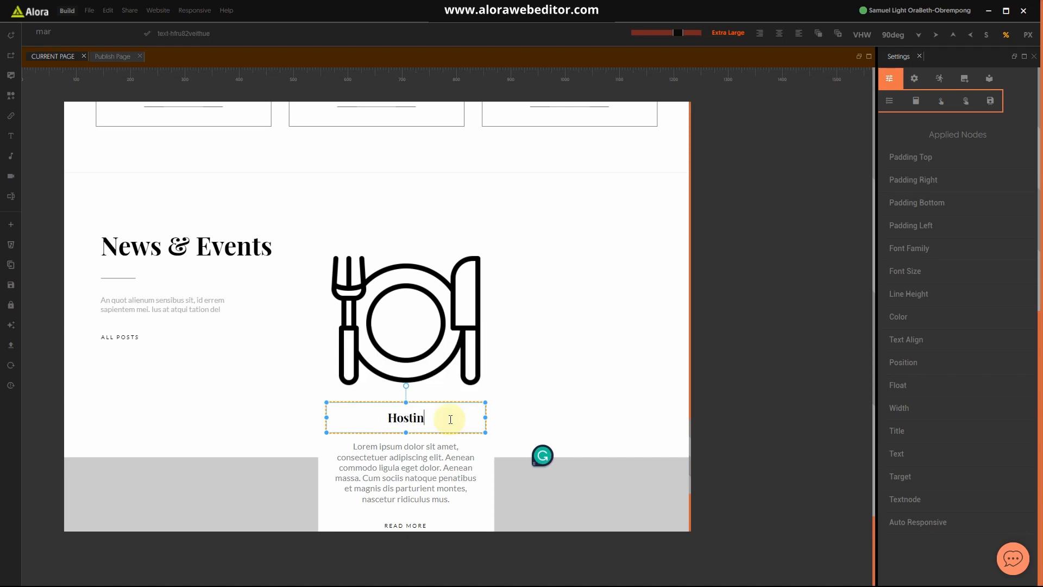
{"action": "type", "text": "g King Japgat"}
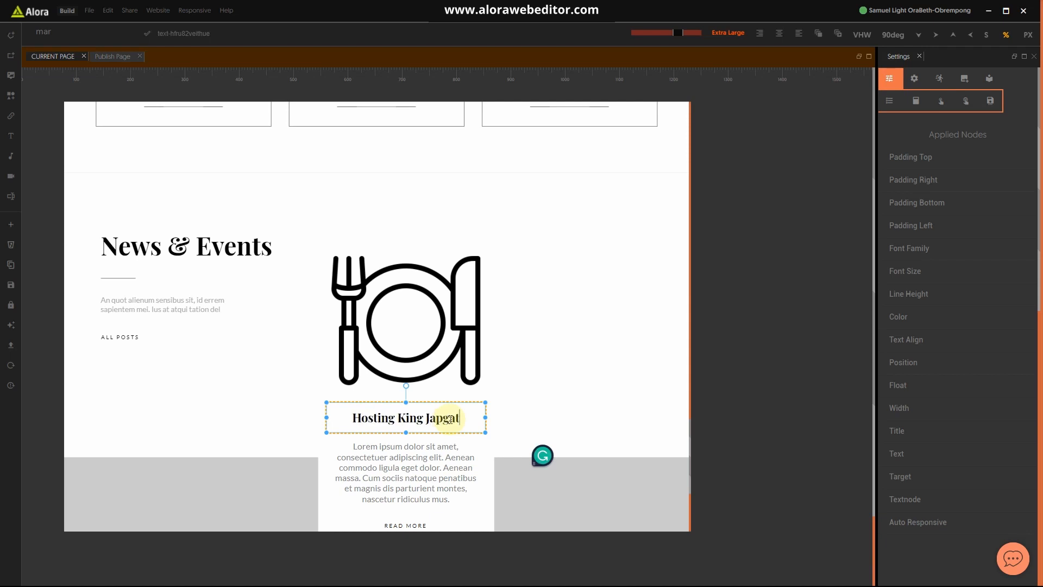
{"action": "type", "text": "go"}
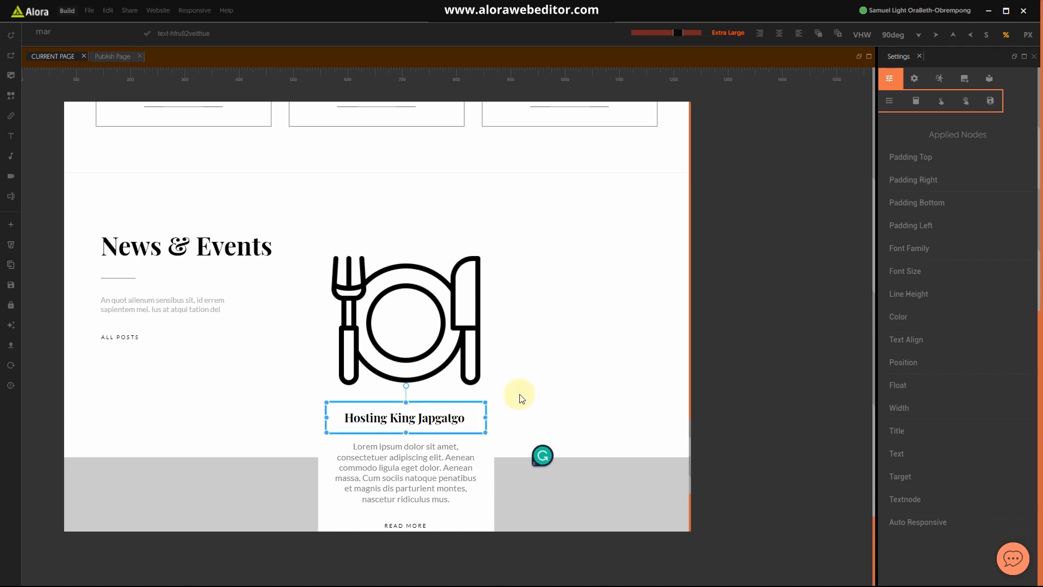
{"action": "left_click", "coordinate": [524, 396]}
Step: Set the Hosting King Japgatgo heading's Text Align to left
{"action": "left_click", "coordinate": [464, 426]}
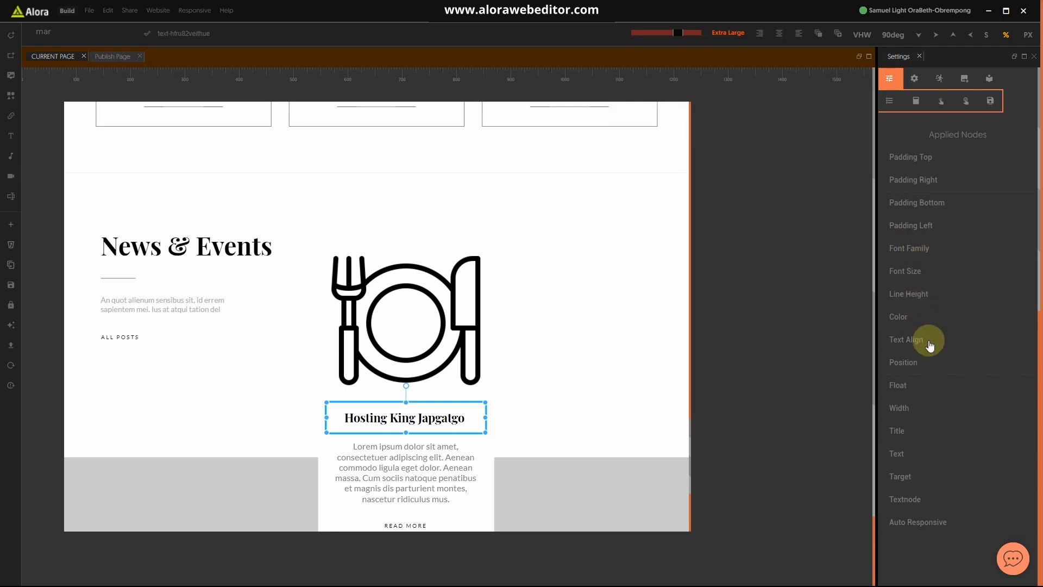
{"action": "left_click", "coordinate": [916, 341]}
{"action": "left_click", "coordinate": [914, 362]}
{"action": "left_click", "coordinate": [908, 406]}
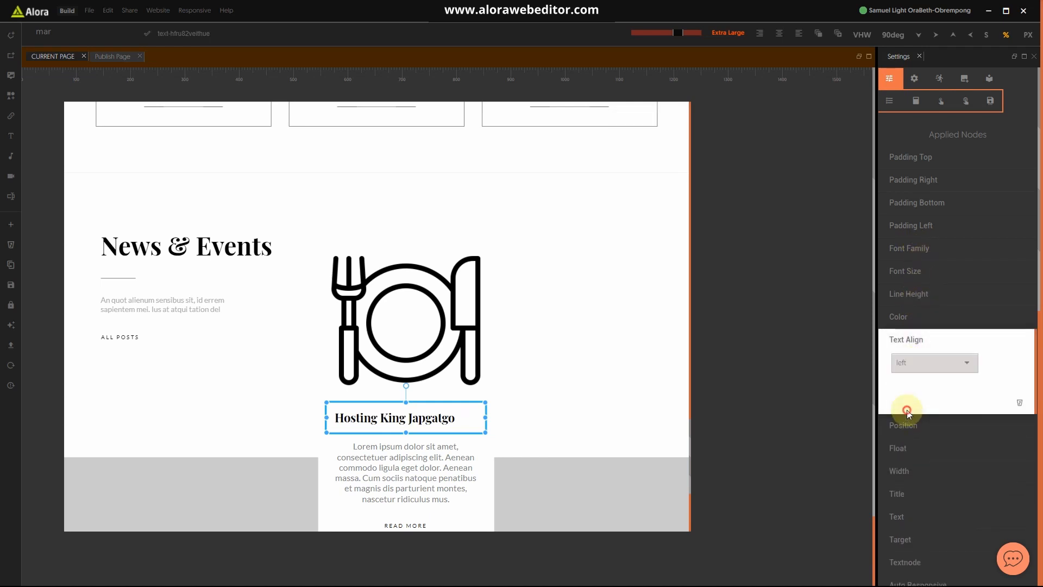
Step: Change the lorem excerpt paragraph's Text Align from center to left
{"action": "left_click", "coordinate": [450, 470]}
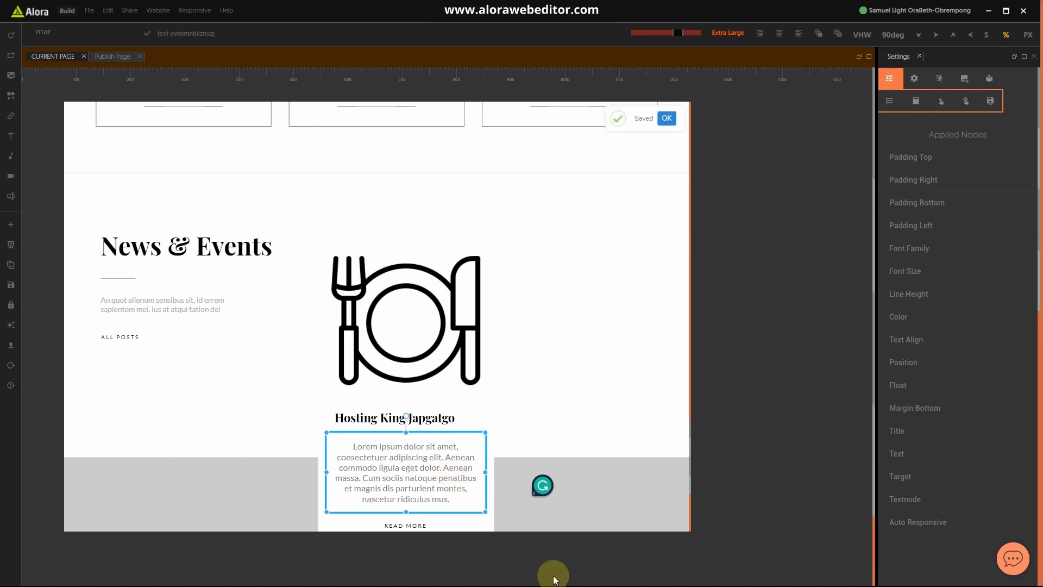
{"action": "left_click", "coordinate": [930, 339]}
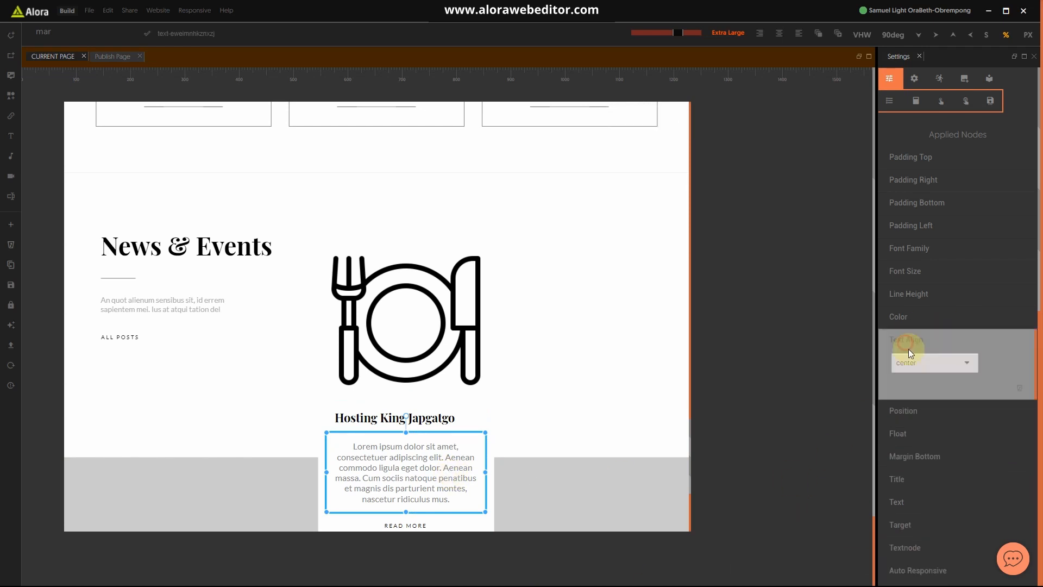
{"action": "left_click", "coordinate": [906, 363]}
{"action": "left_click", "coordinate": [906, 395]}
{"action": "left_click", "coordinate": [903, 337]}
{"action": "left_click", "coordinate": [557, 411]}
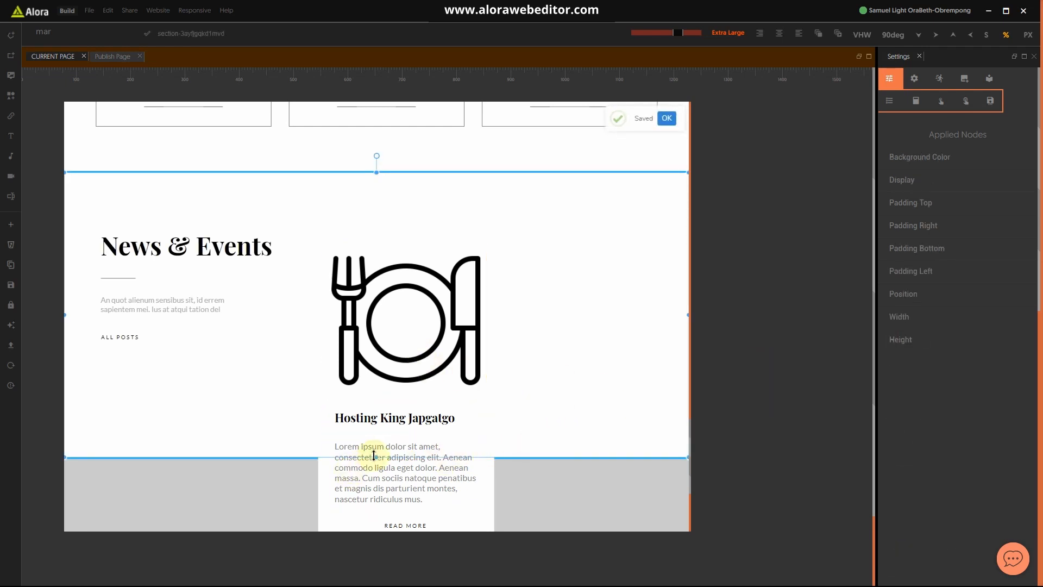
Step: Swap the plate icon for the bedroom photo from Current Assets
{"action": "left_click", "coordinate": [425, 304]}
{"action": "left_click", "coordinate": [989, 78]}
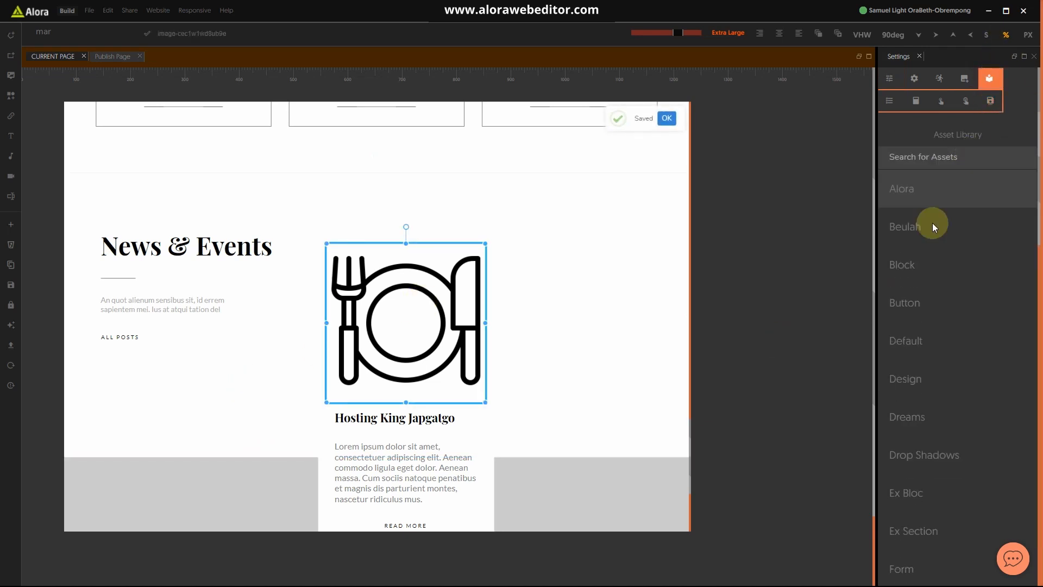
{"action": "left_click", "coordinate": [964, 78]}
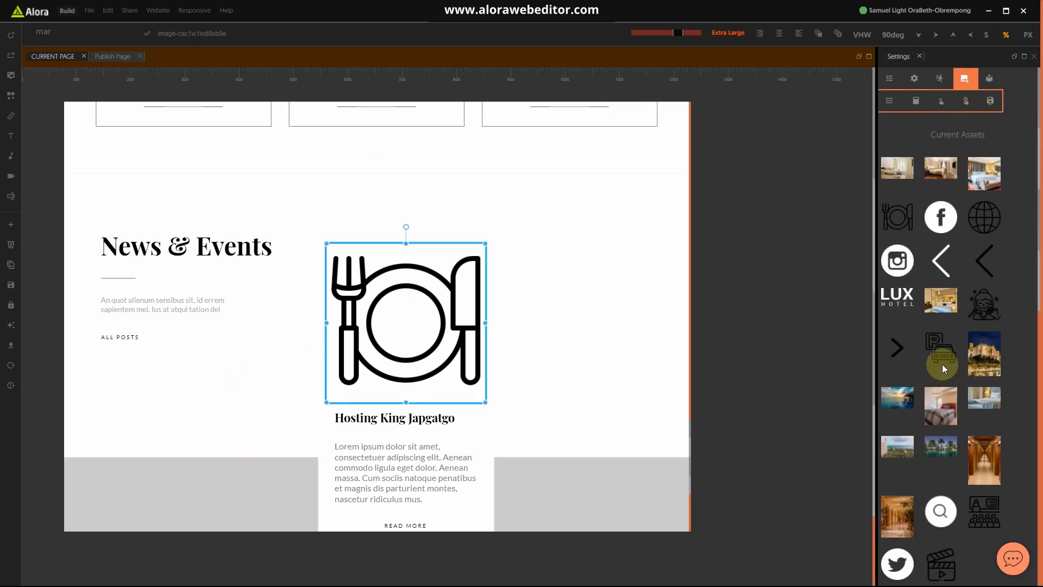
{"action": "left_click", "coordinate": [940, 302]}
{"action": "left_click", "coordinate": [543, 379]}
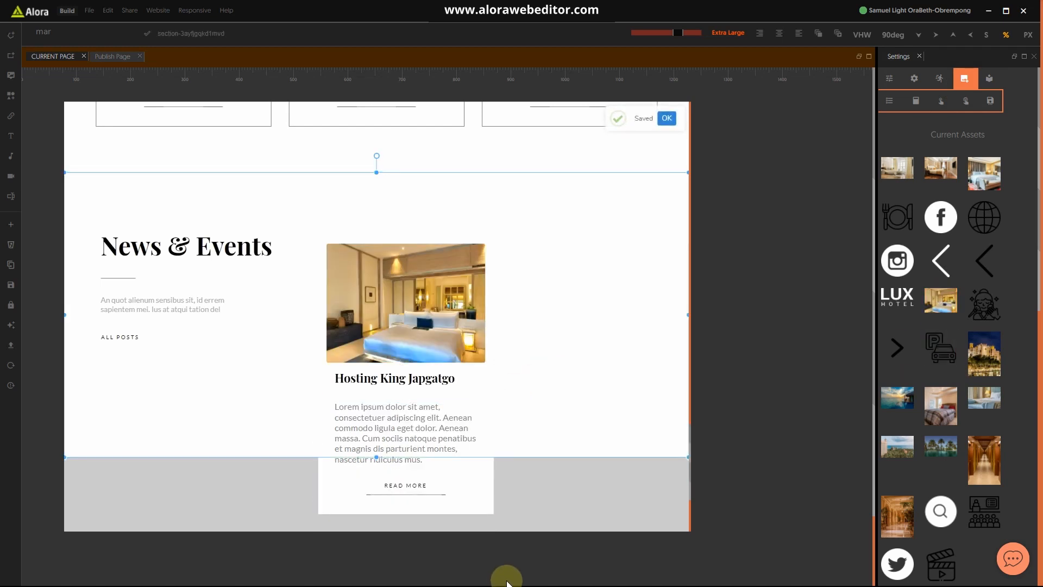
Step: Set the bedroom photo's corner radius to 0 and save the page
{"action": "left_click", "coordinate": [416, 327]}
{"action": "left_click", "coordinate": [889, 79]}
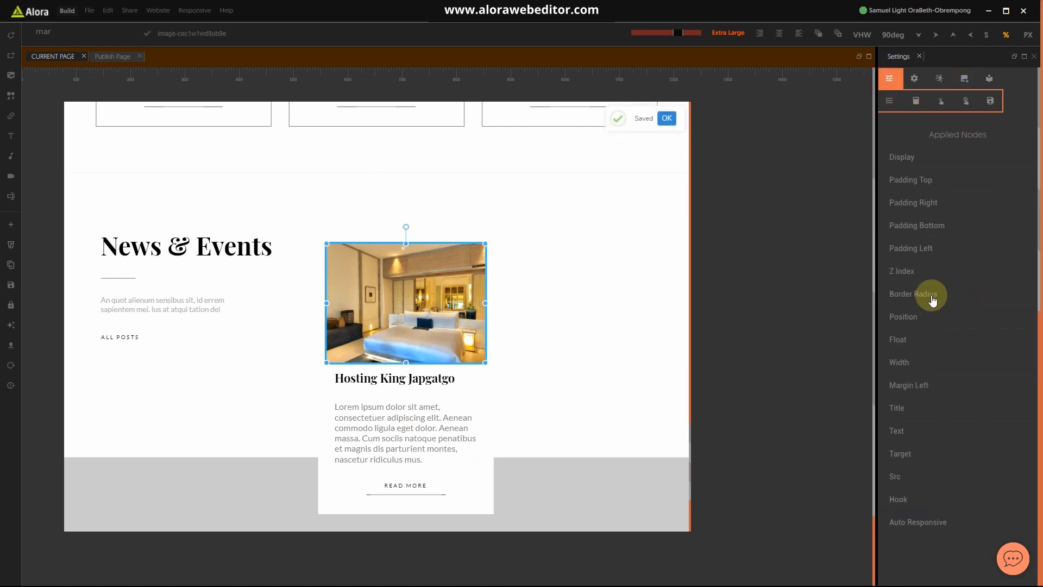
{"action": "left_click", "coordinate": [931, 294]}
{"action": "left_click_drag", "start_coordinate": [949, 330], "coordinate": [839, 324]}
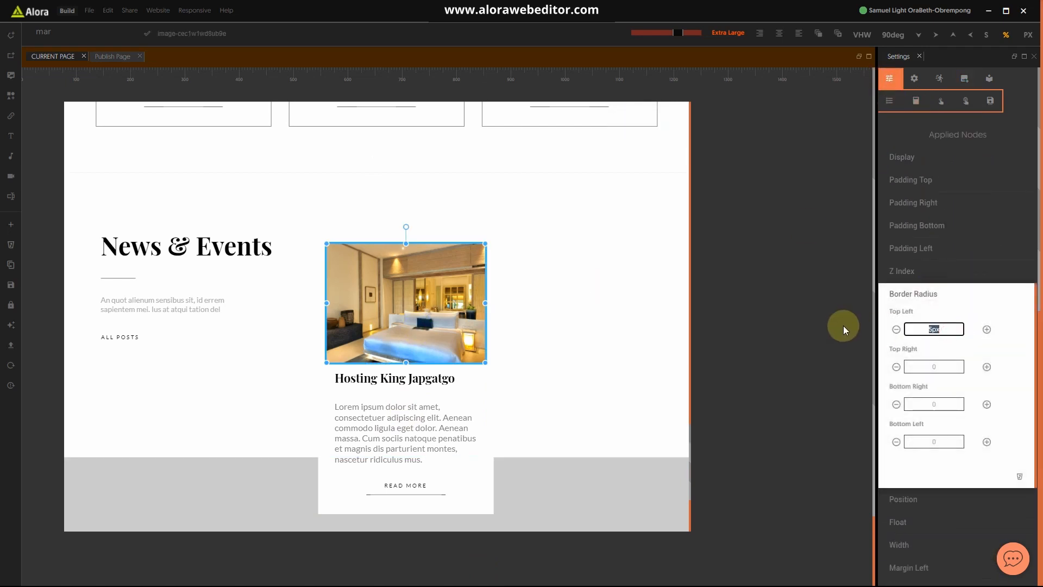
{"action": "type", "text": "0"}
{"action": "left_click", "coordinate": [953, 370]}
{"action": "left_click", "coordinate": [945, 404]}
{"action": "left_click_drag", "start_coordinate": [948, 441], "coordinate": [892, 437]}
{"action": "left_click", "coordinate": [960, 295]}
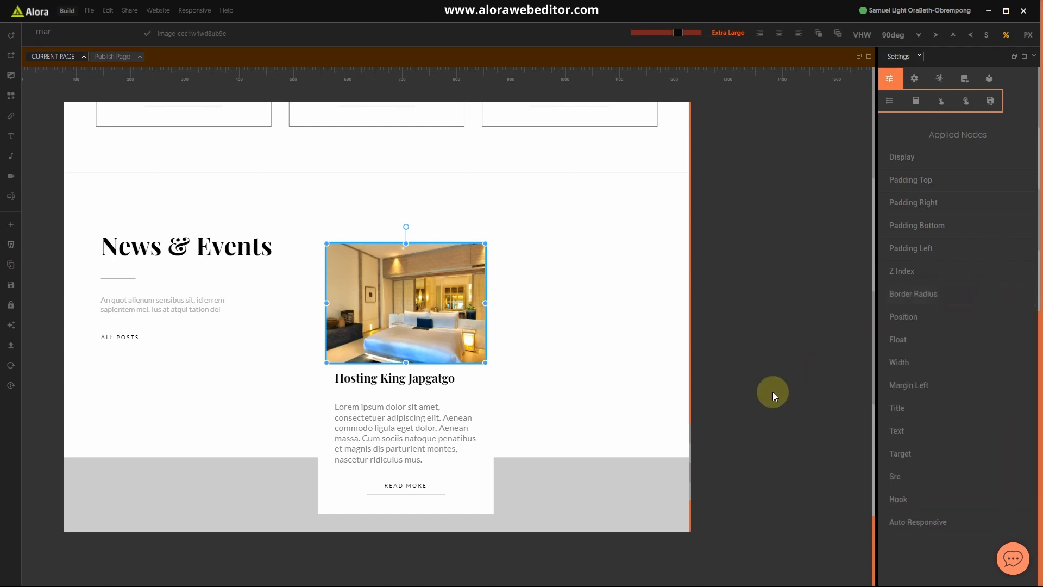
{"action": "key", "text": "ctrl+s"}
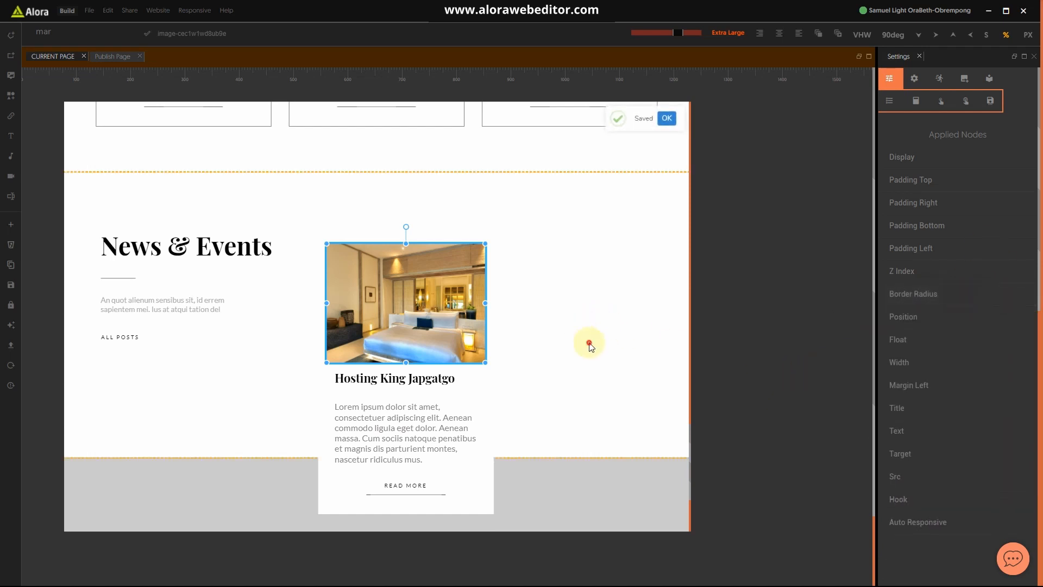
{"action": "left_click", "coordinate": [592, 349]}
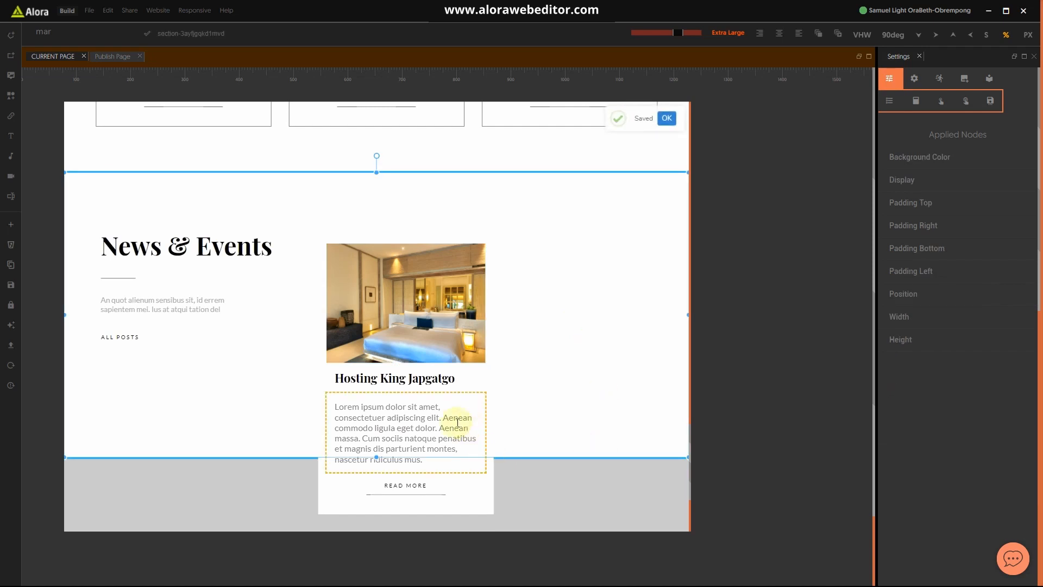
{"action": "key", "text": "super"}
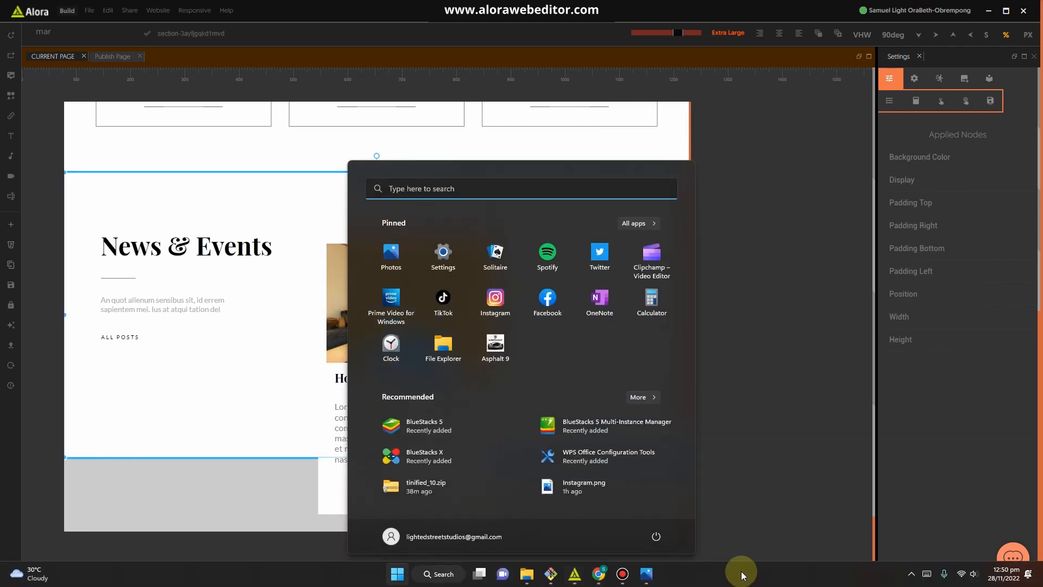
{"action": "left_click", "coordinate": [646, 577]}
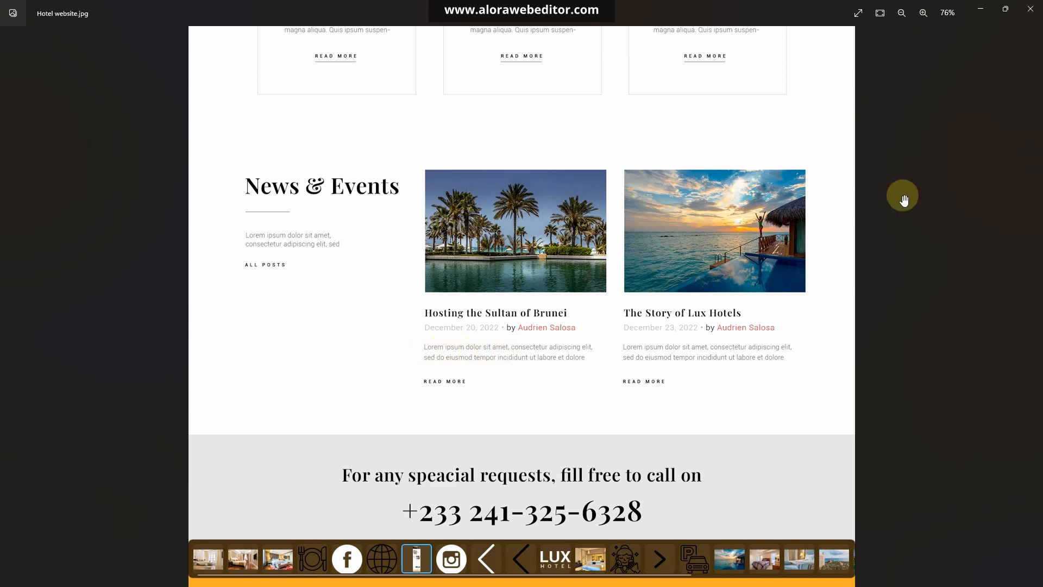
{"action": "left_click", "coordinate": [980, 11]}
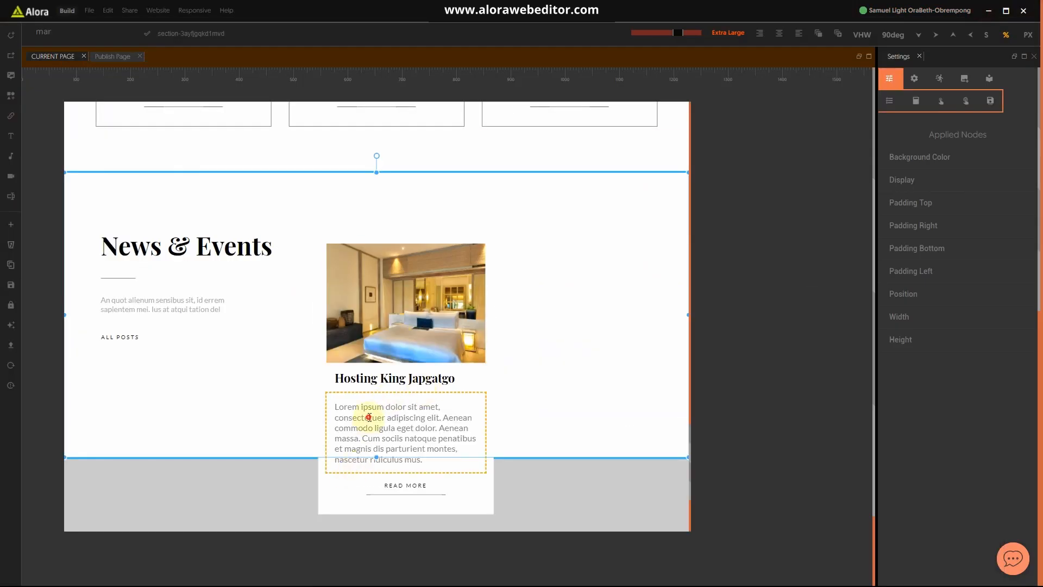
Step: Set the Hosting King Japgatgo heading's left padding to 0
{"action": "left_click", "coordinate": [367, 418]}
{"action": "left_click", "coordinate": [355, 381]}
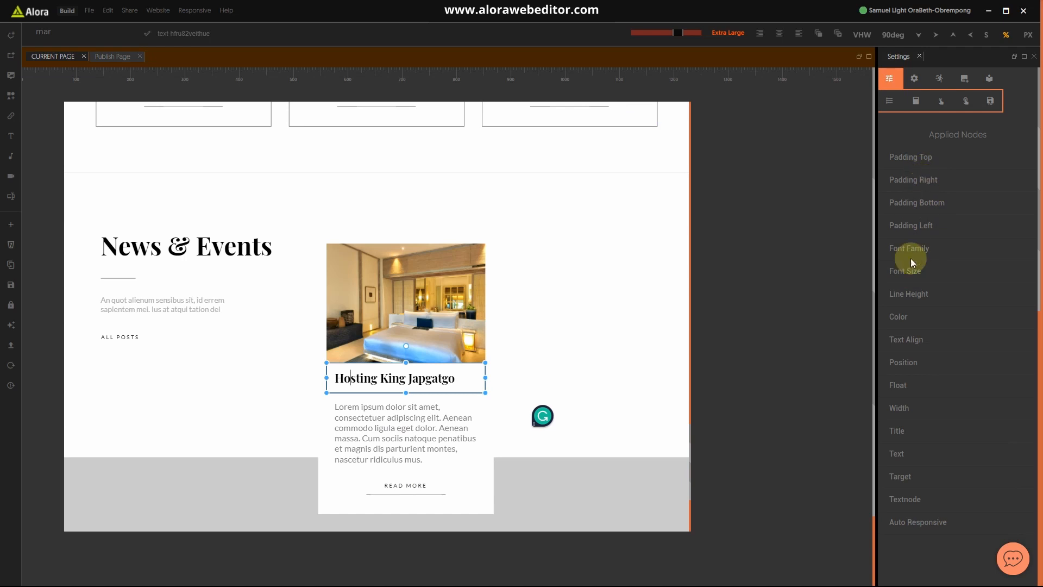
{"action": "left_click", "coordinate": [913, 225]}
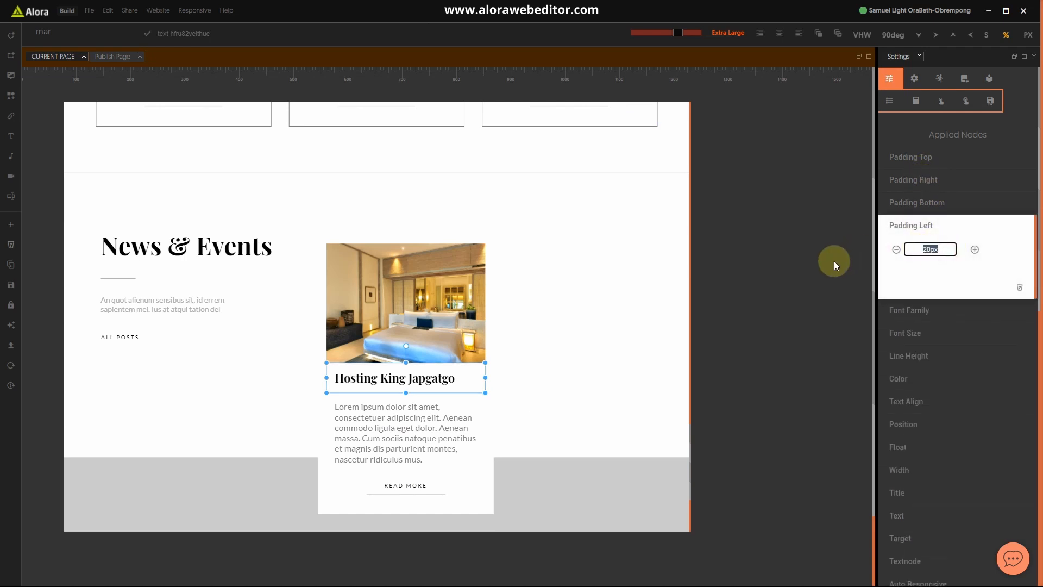
{"action": "type", "text": "0"}
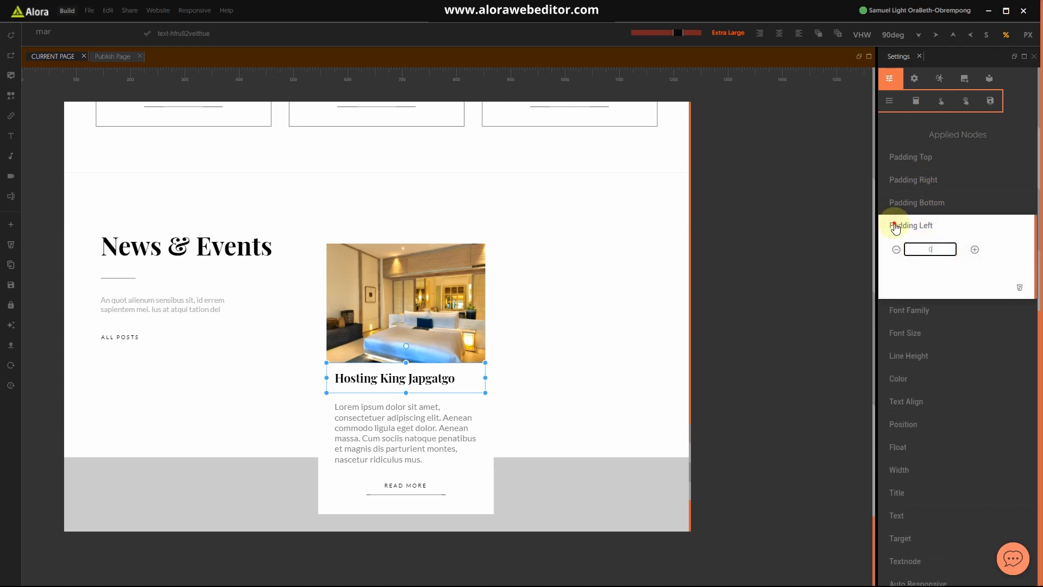
{"action": "left_click", "coordinate": [896, 227]}
Step: Switch font units to px and step the heading font size down to 25px
{"action": "left_click", "coordinate": [903, 272]}
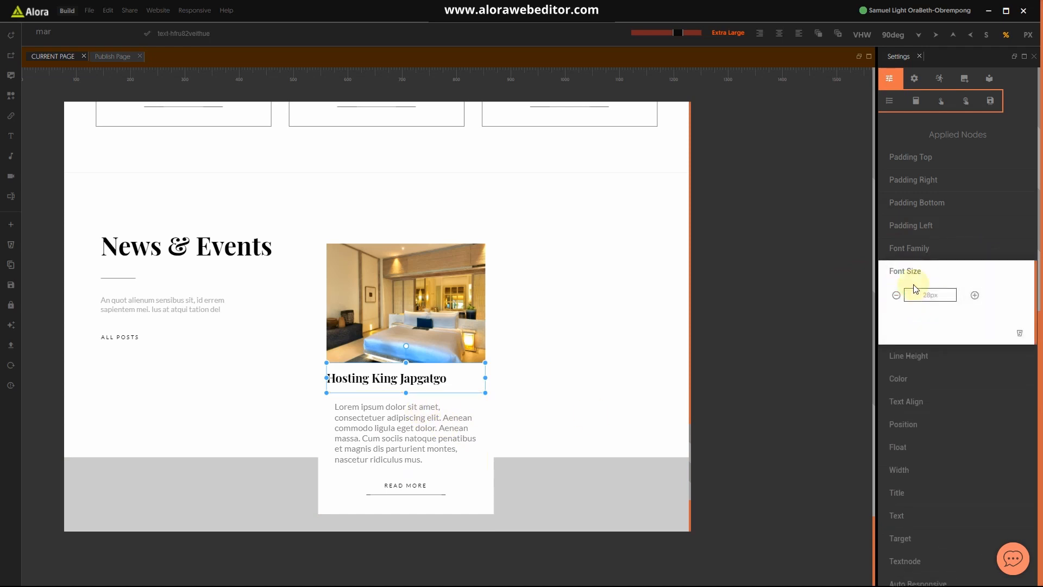
{"action": "left_click", "coordinate": [1028, 34]}
{"action": "left_click", "coordinate": [896, 295]}
{"action": "left_click", "coordinate": [896, 295]}
{"action": "left_click", "coordinate": [897, 295]}
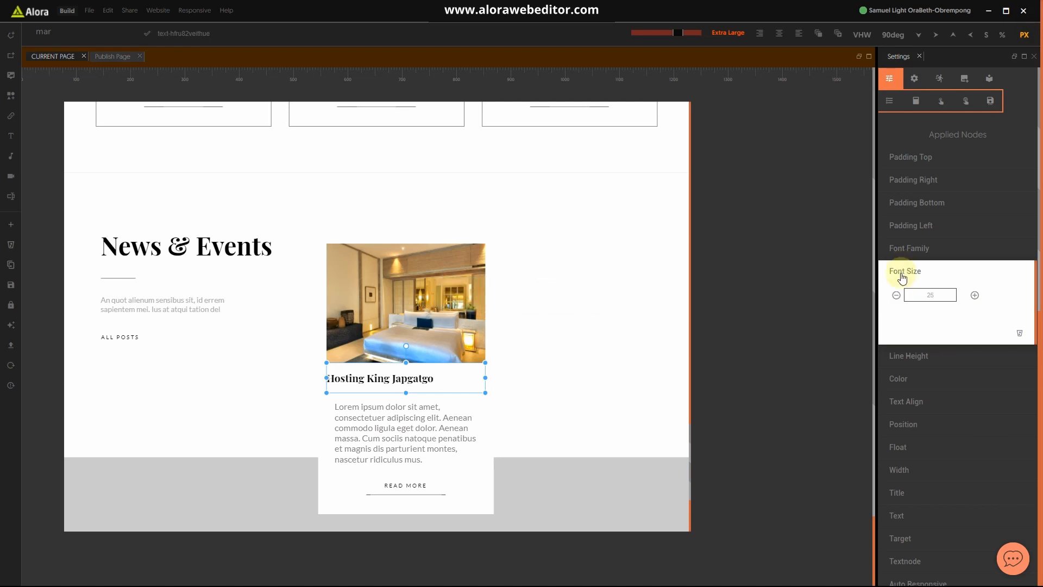
{"action": "left_click", "coordinate": [902, 274]}
{"action": "left_click", "coordinate": [432, 428]}
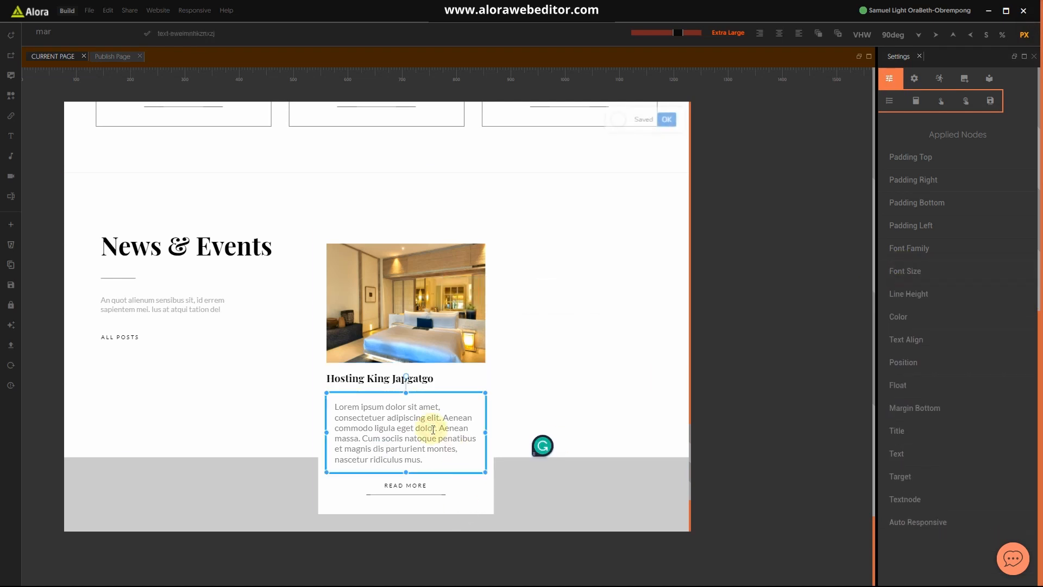
Step: Set the excerpt paragraph's left and top padding to 0 so it sits flush under the heading
{"action": "left_click", "coordinate": [917, 226]}
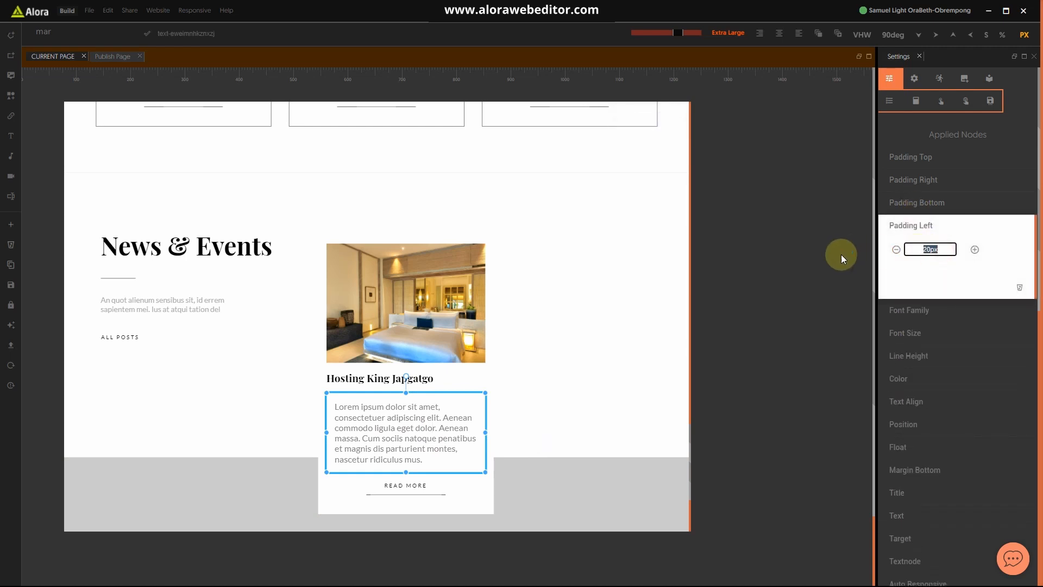
{"action": "left_click", "coordinate": [919, 227]}
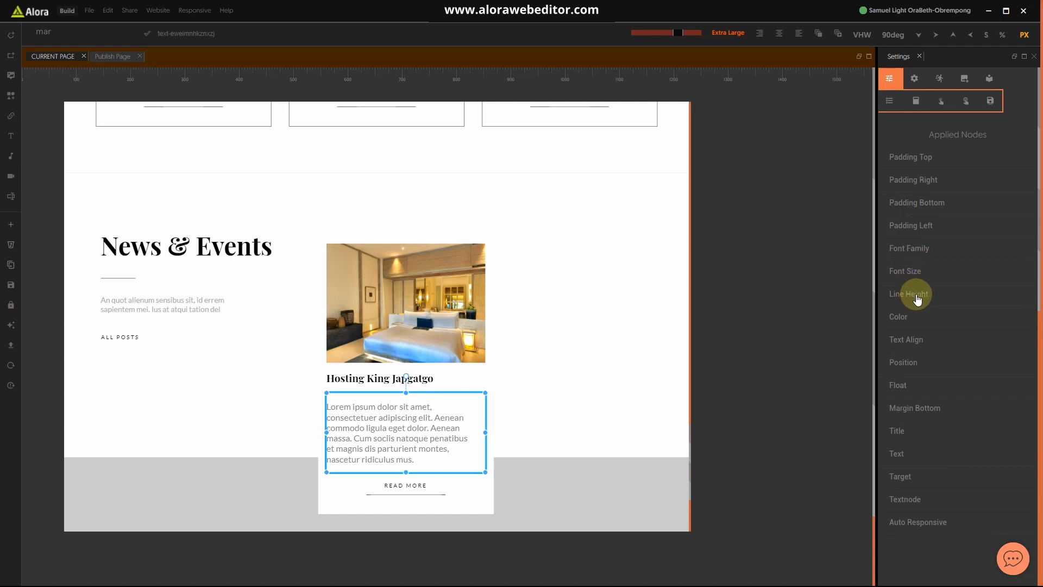
{"action": "left_click", "coordinate": [923, 158]}
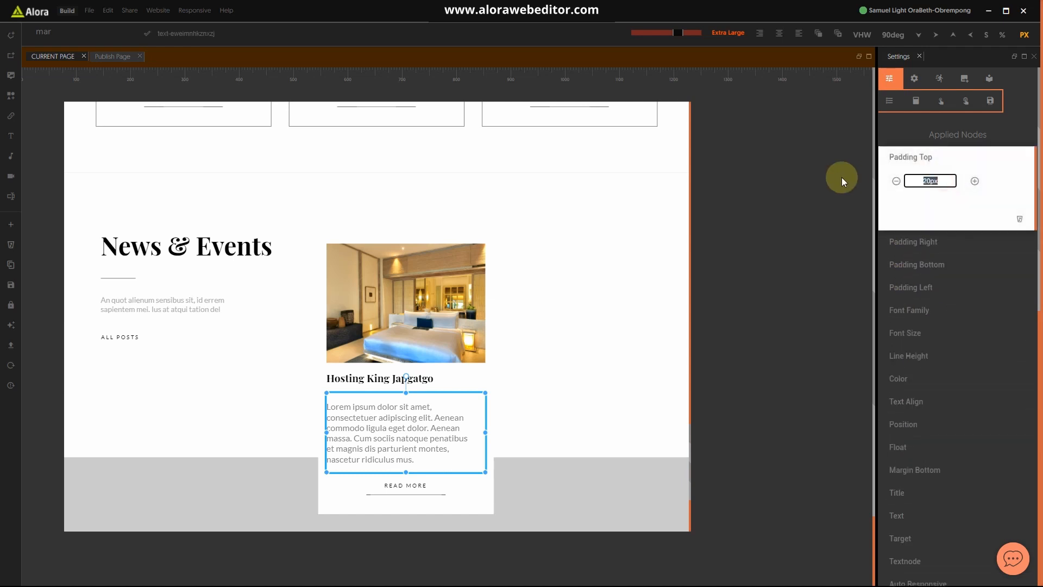
{"action": "type", "text": "0"}
{"action": "left_click", "coordinate": [896, 158]}
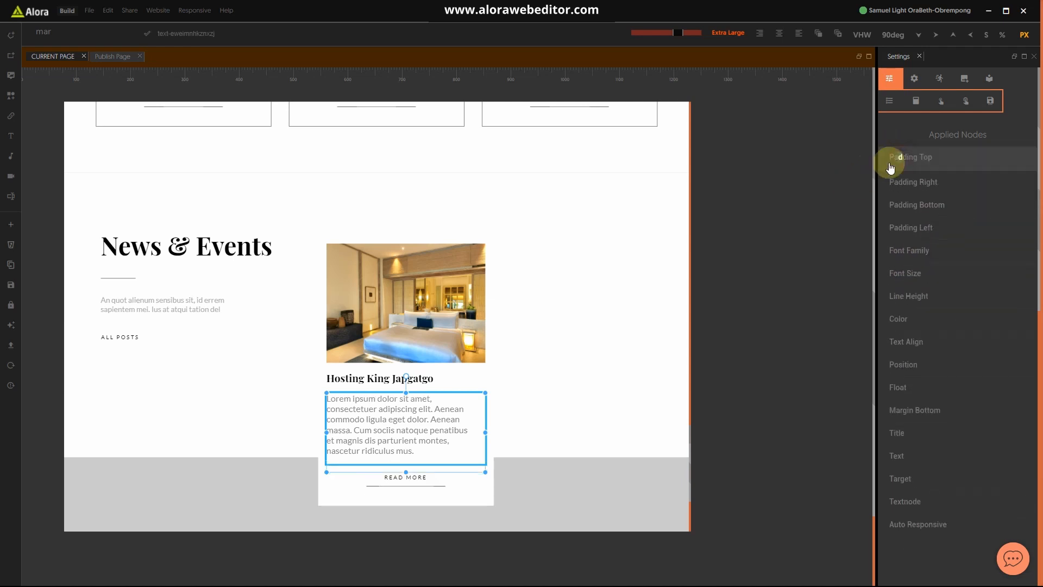
{"action": "left_click", "coordinate": [487, 480]}
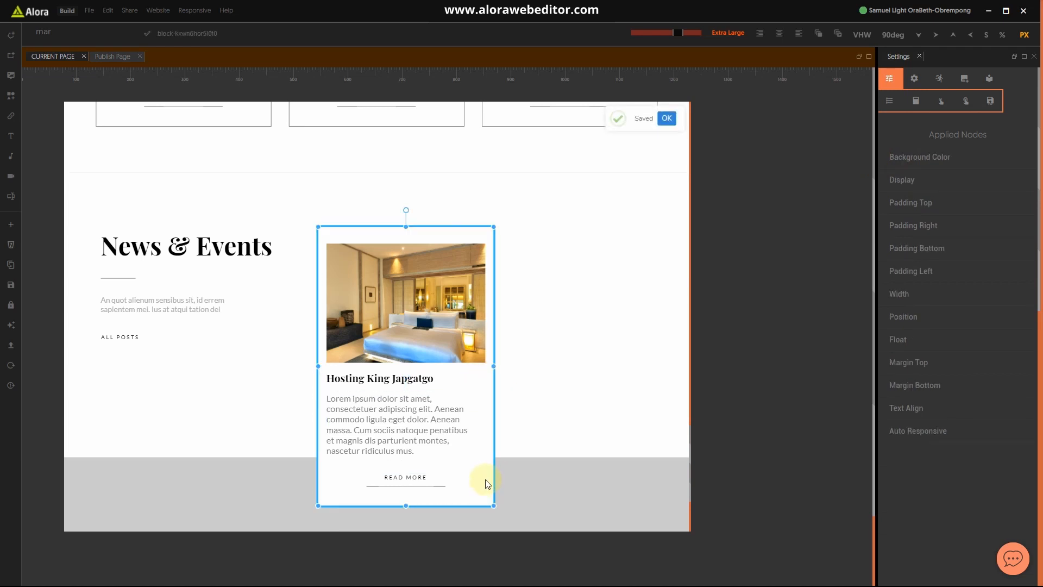
{"action": "key", "text": "super"}
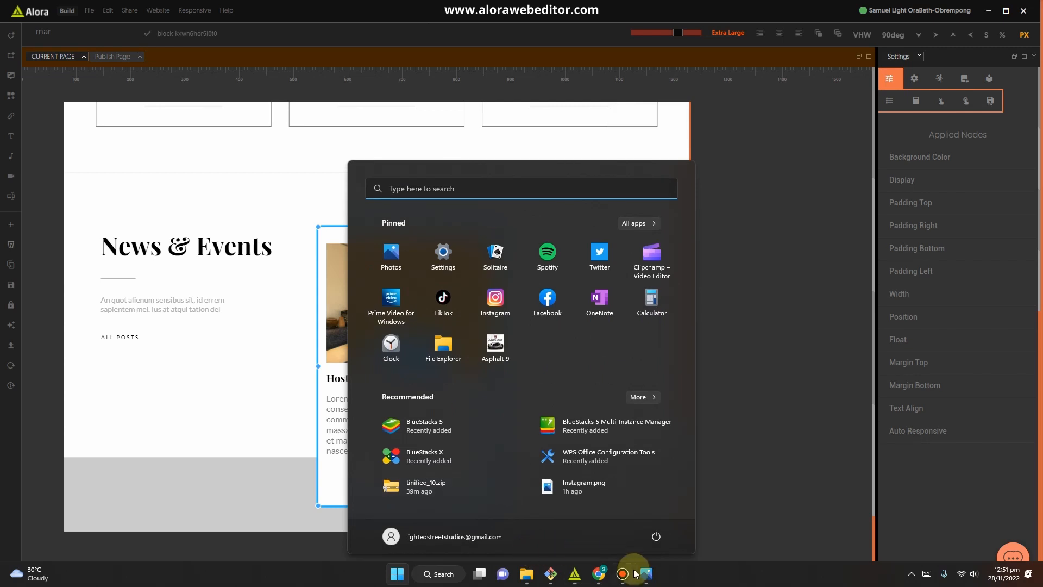
{"action": "left_click", "coordinate": [649, 573]}
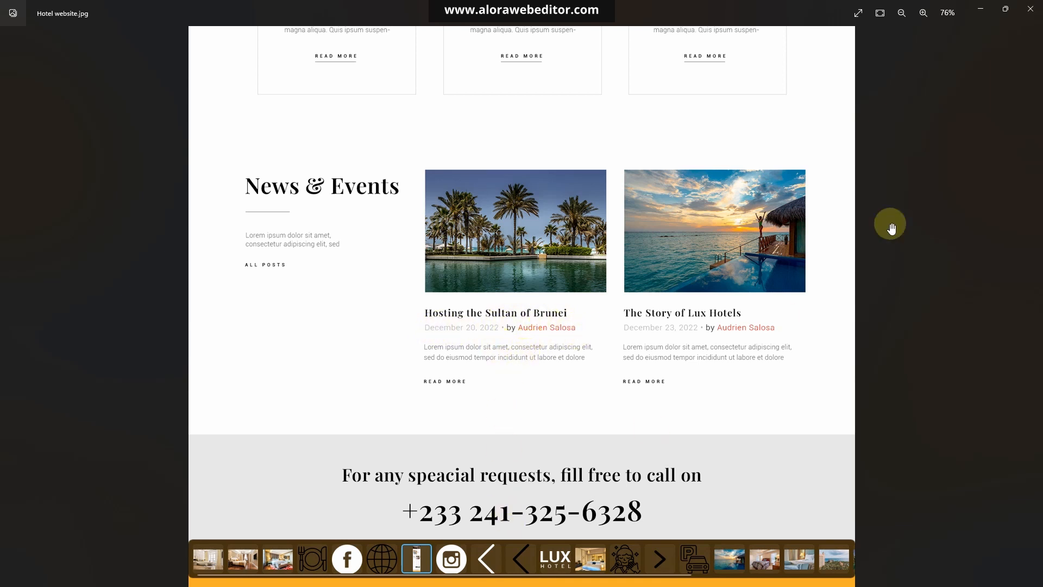
{"action": "left_click", "coordinate": [984, 15]}
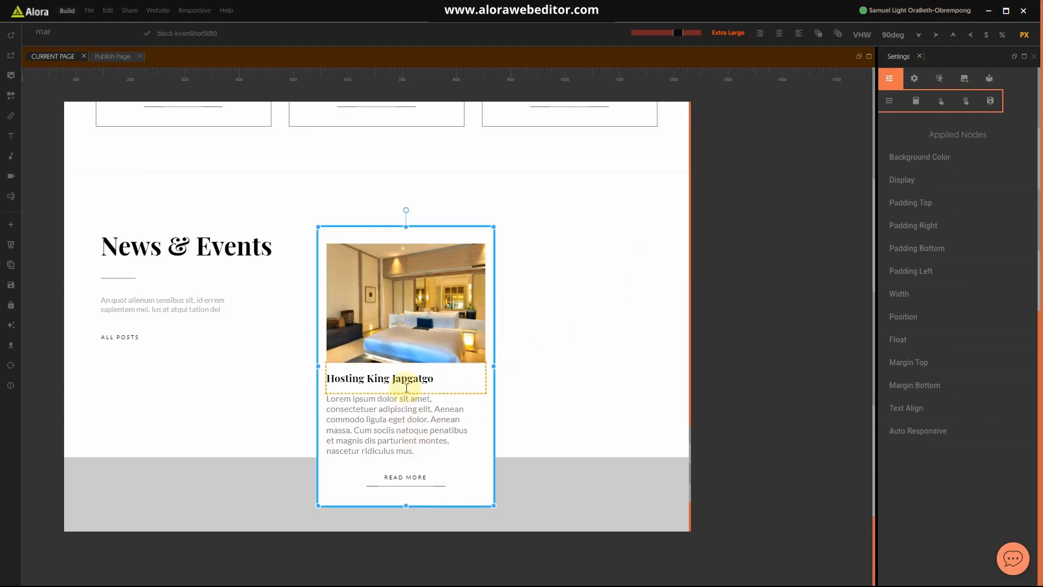
Step: Give the Hosting King Japgatgo title a bottom padding of 5px
{"action": "left_click", "coordinate": [446, 429]}
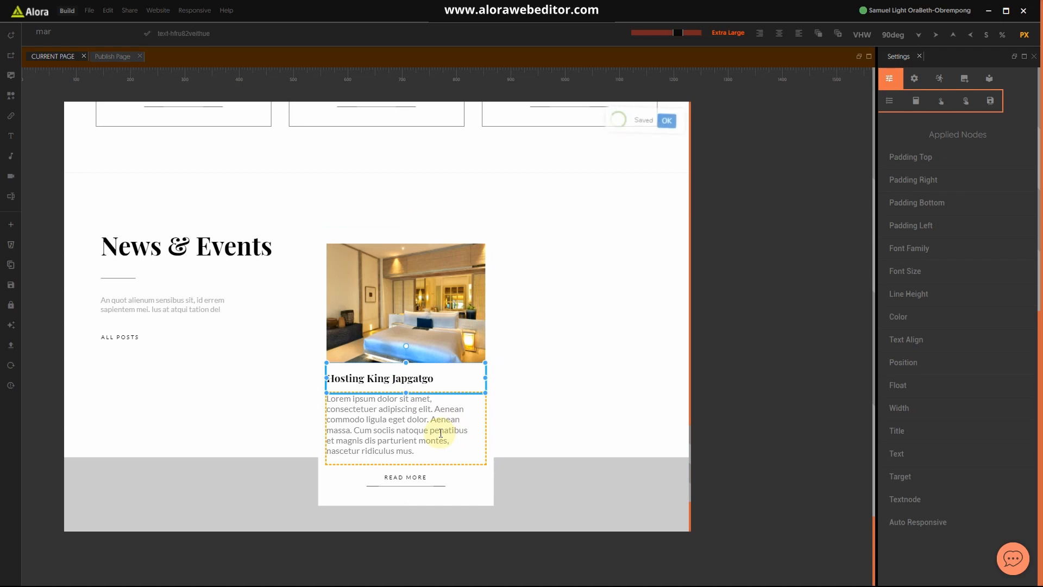
{"action": "left_click", "coordinate": [925, 208]}
{"action": "double_click", "coordinate": [930, 226]}
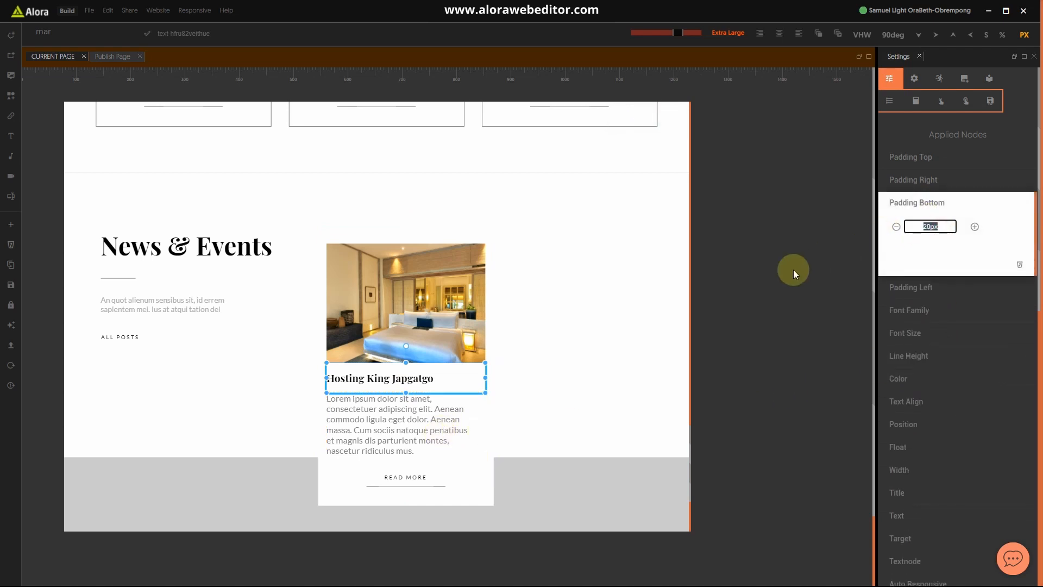
{"action": "type", "text": "5"}
{"action": "left_click", "coordinate": [931, 203]}
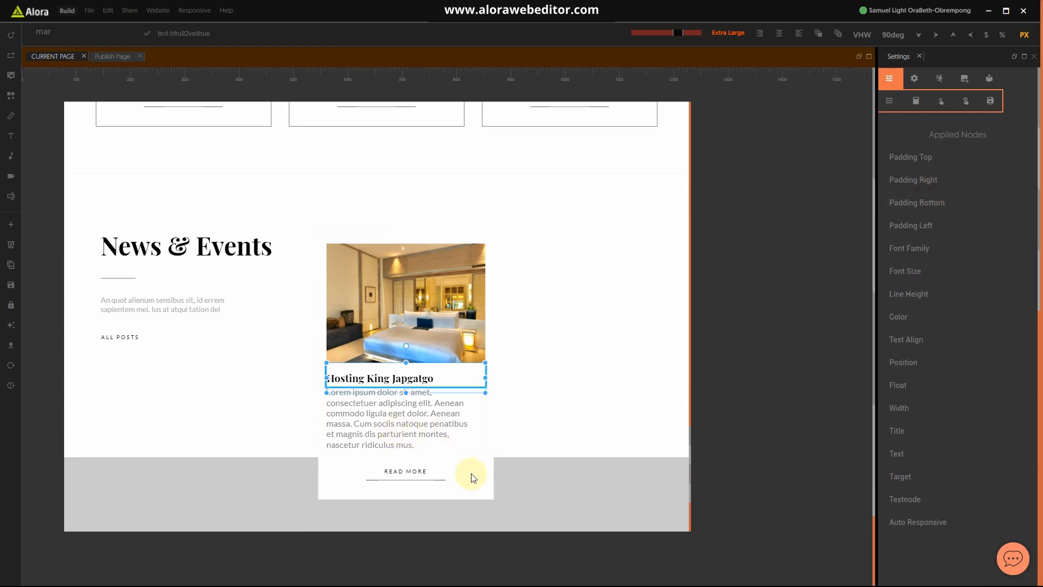
Step: Reduce the excerpt paragraph's font size
{"action": "left_click", "coordinate": [430, 431]}
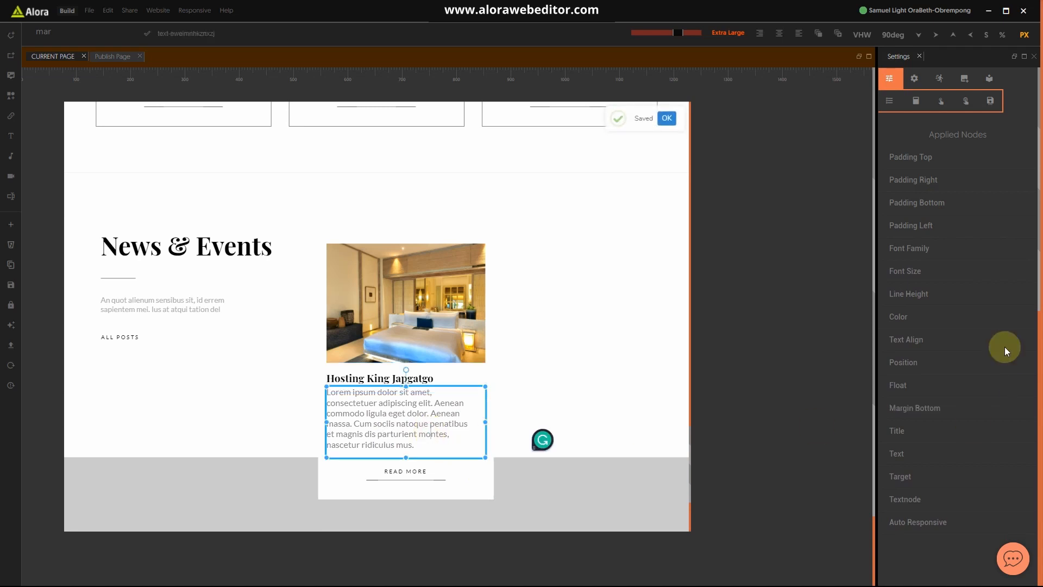
{"action": "left_click", "coordinate": [907, 272]}
{"action": "left_click_drag", "start_coordinate": [952, 294], "coordinate": [909, 294]}
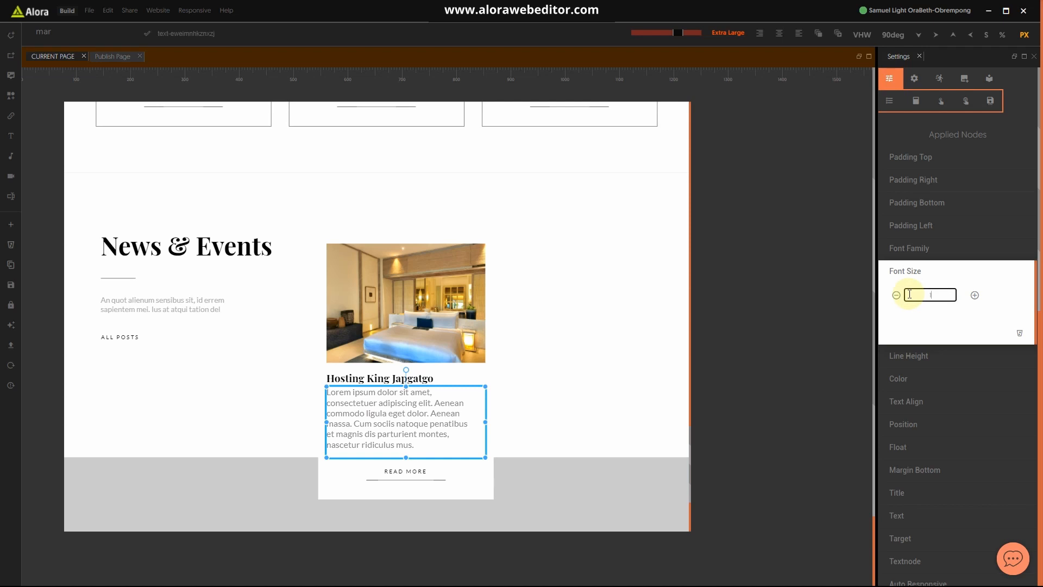
{"action": "left_click", "coordinate": [931, 274]}
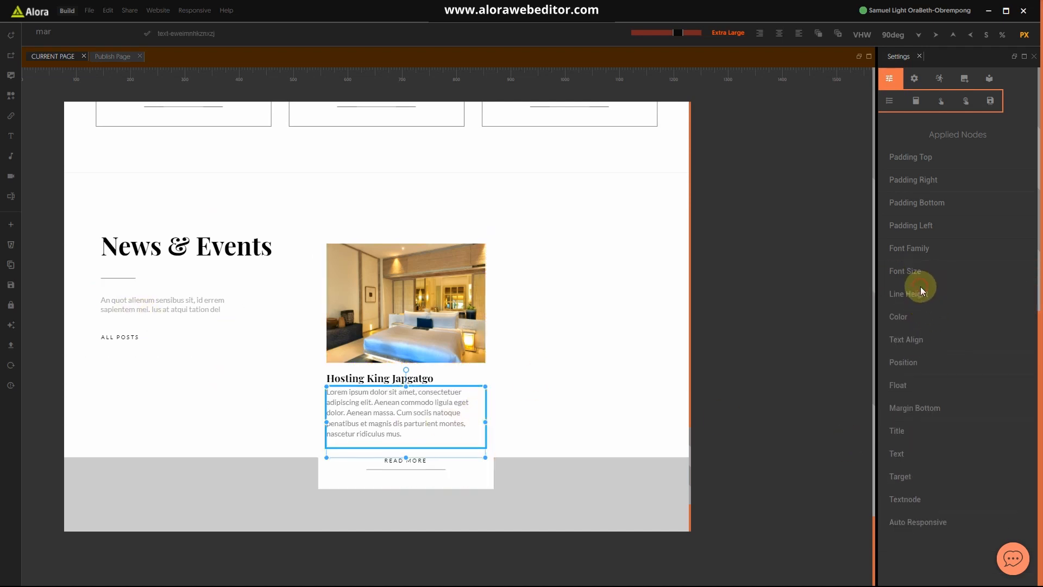
Step: Set the excerpt's line height to 20
{"action": "left_click", "coordinate": [918, 294]}
{"action": "left_click", "coordinate": [897, 318]}
{"action": "left_click", "coordinate": [898, 318]}
{"action": "left_click", "coordinate": [897, 319]}
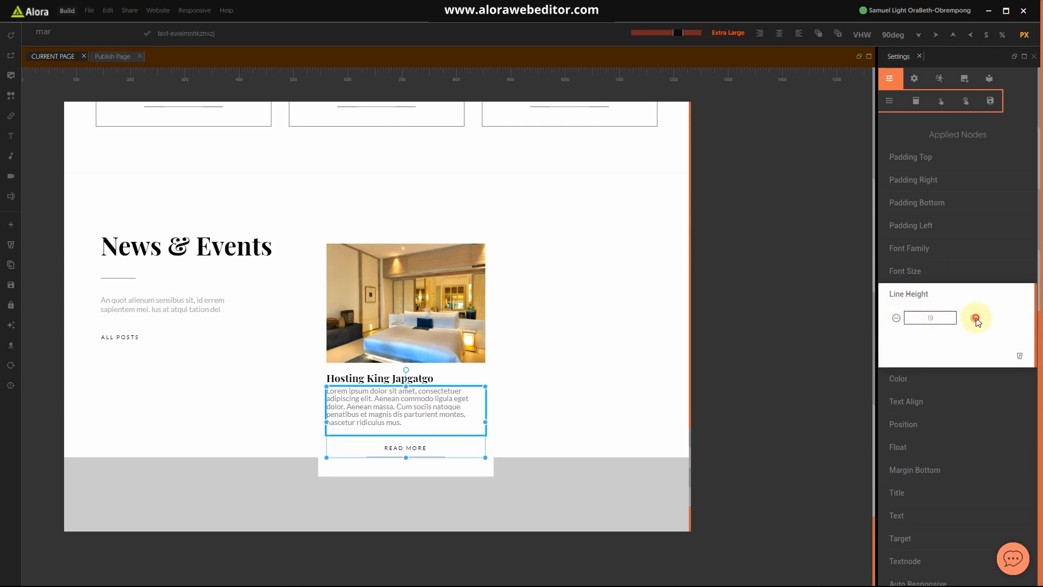
{"action": "left_click", "coordinate": [975, 319]}
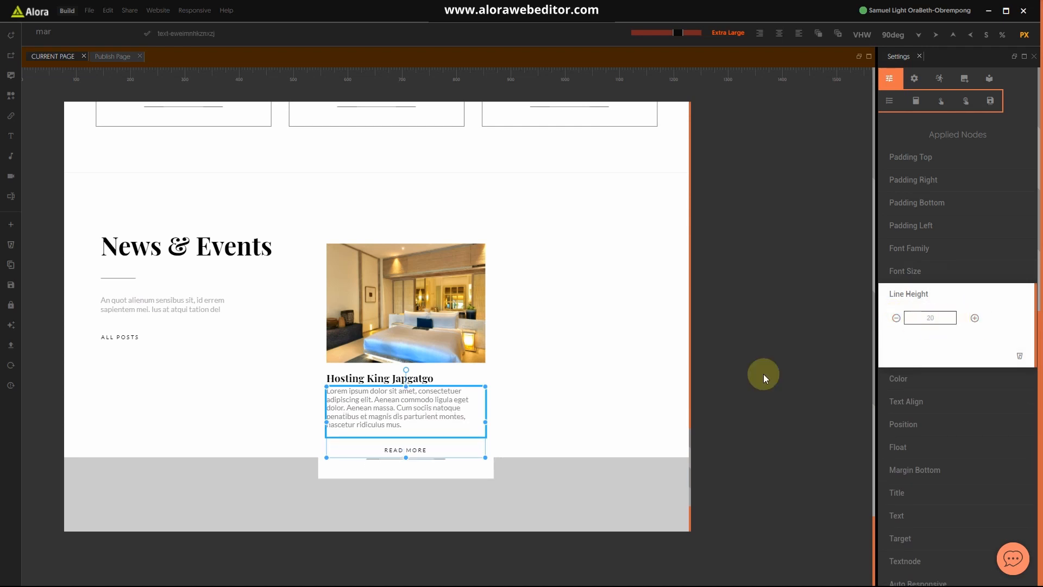
{"action": "left_click", "coordinate": [461, 459]}
{"action": "left_click", "coordinate": [421, 418]}
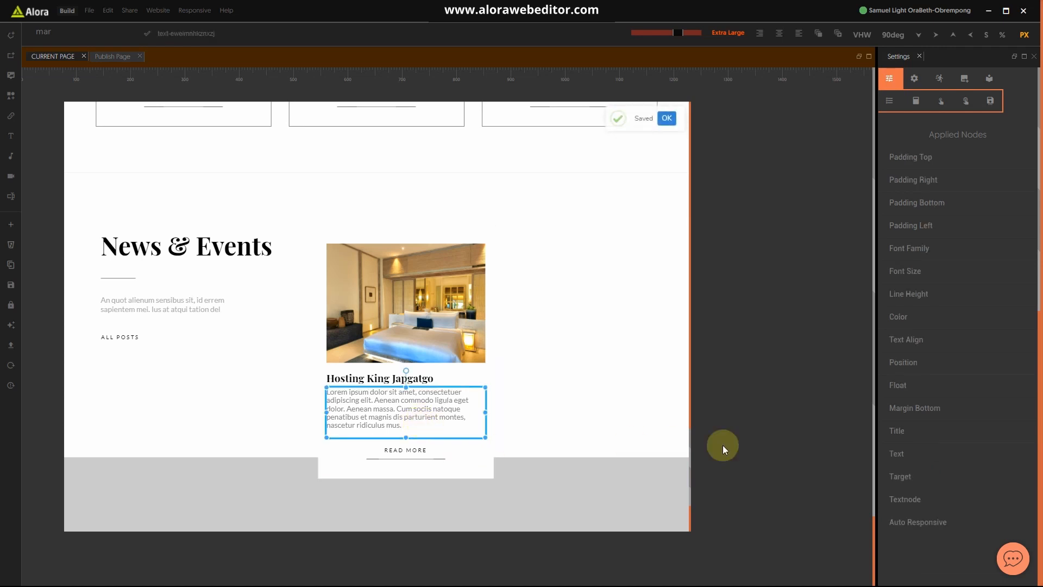
{"action": "left_click", "coordinate": [908, 464]}
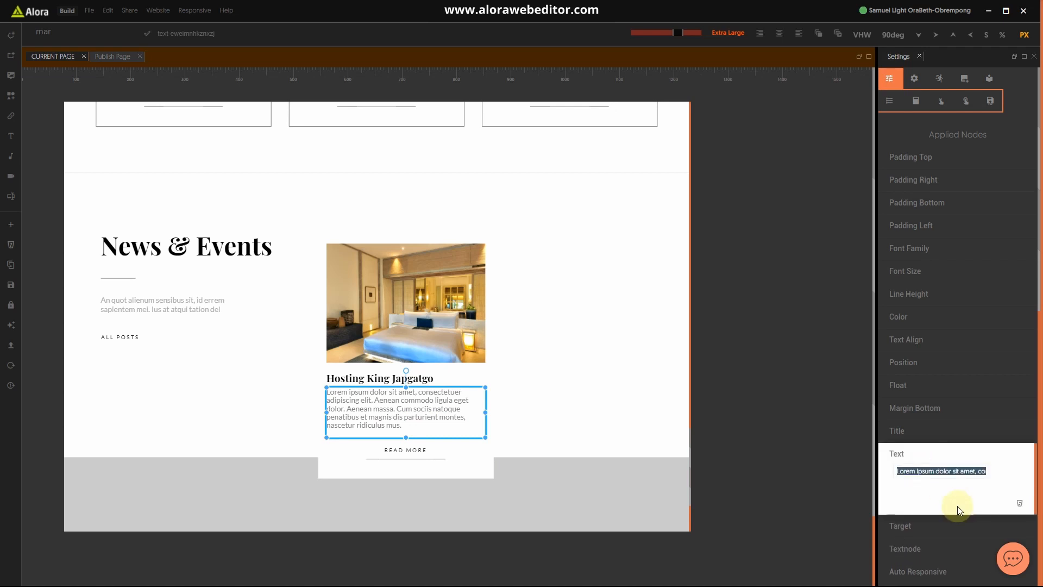
{"action": "key", "text": "BackSpace"}
{"action": "type", "text": "Date :"}
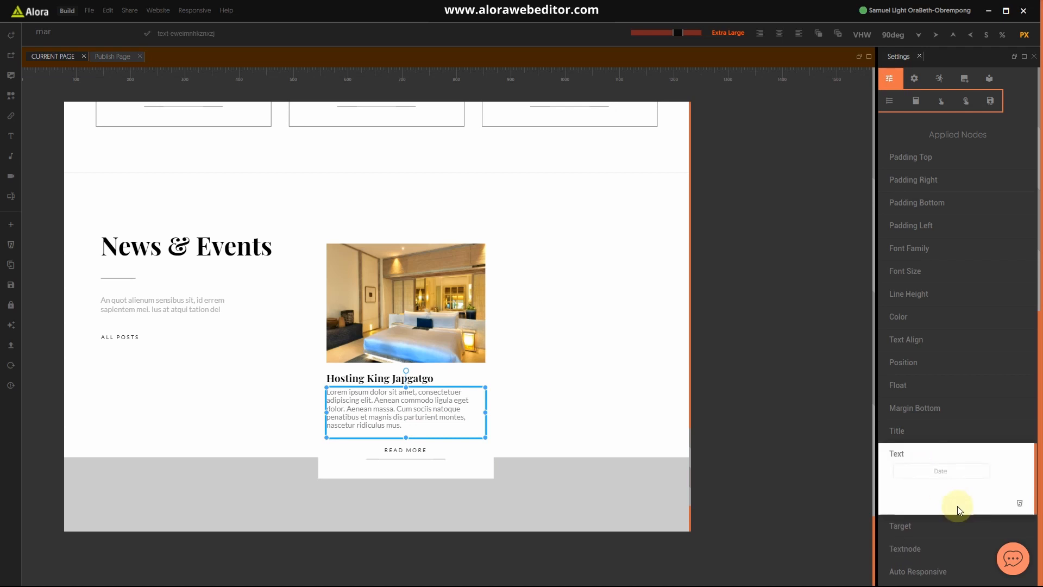
{"action": "type", "text": "un"}
{"action": "type", "text": "e"}
{"action": "type", "text": " 20th"}
{"action": "type", "text": " 2022"}
{"action": "type", "text": " . By"}
{"action": "left_click", "coordinate": [607, 419]}
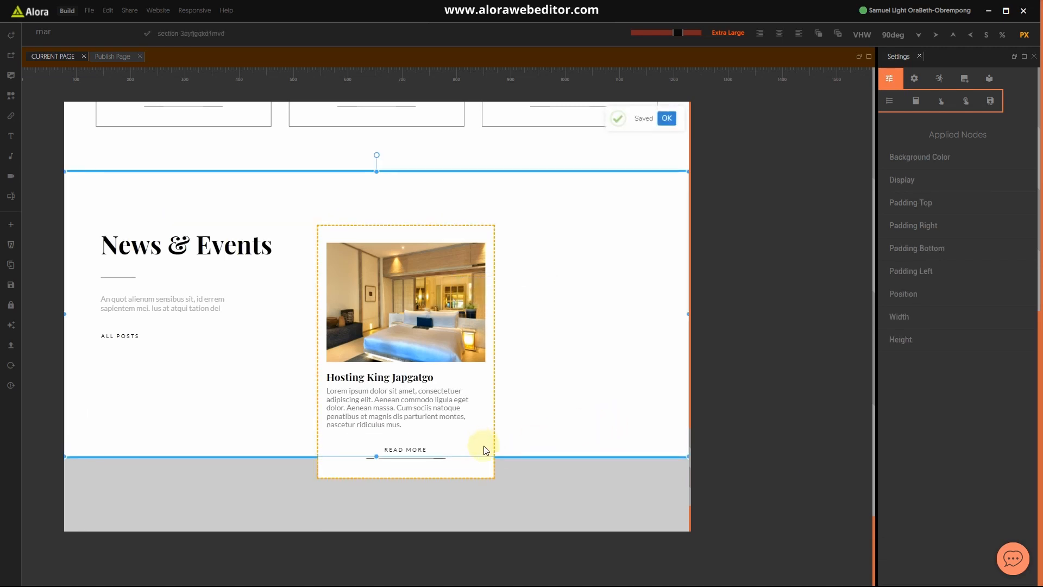
{"action": "left_click", "coordinate": [478, 473]}
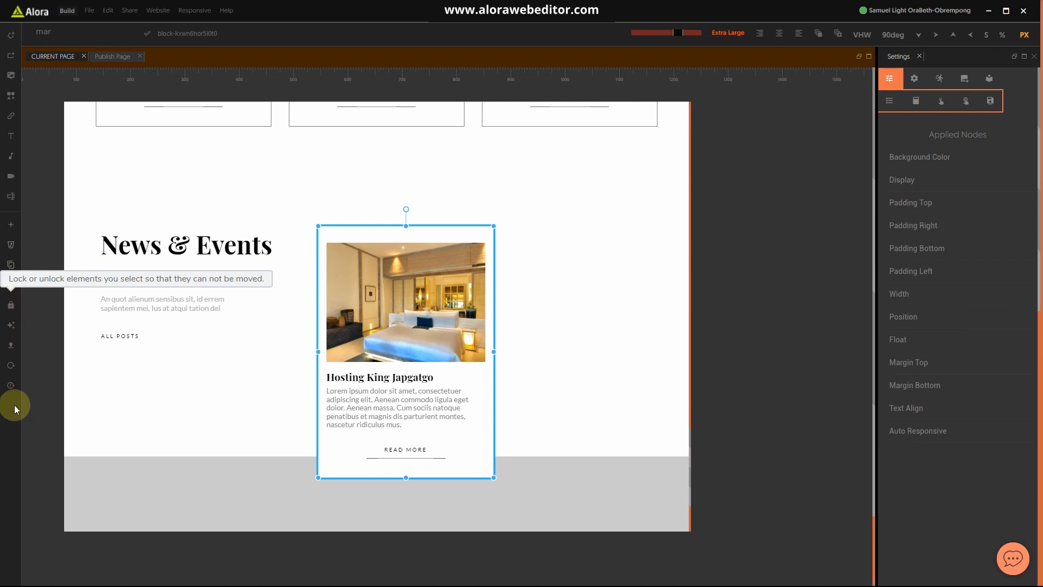
{"action": "left_click", "coordinate": [10, 365]}
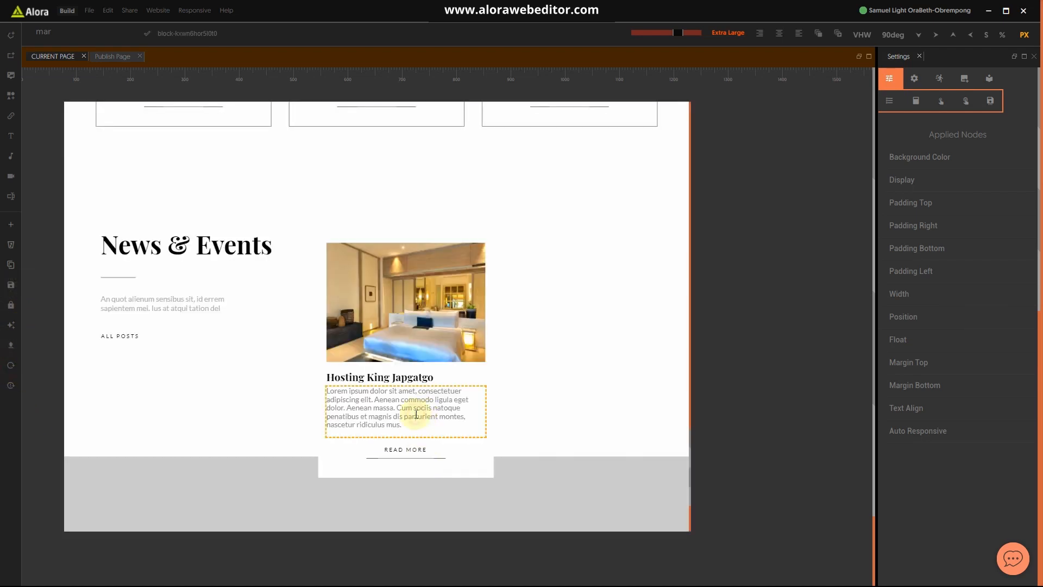
{"action": "left_click", "coordinate": [416, 414]}
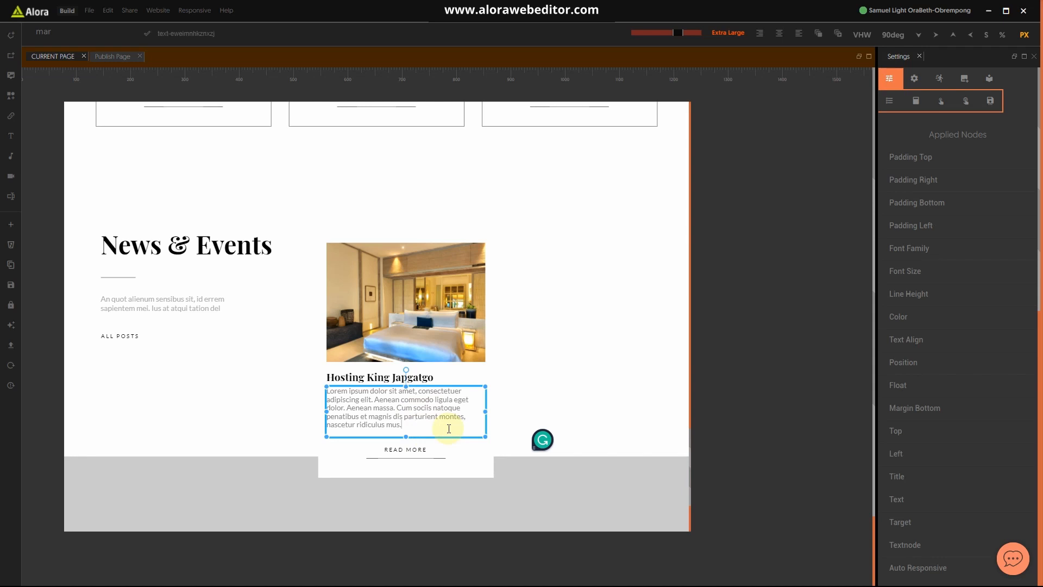
Step: Replace the excerpt text with 'Date. June 25th 2022 by' followed by the author's name
{"action": "key", "text": "BackSpace"}
{"action": "key", "text": "BackSpace"}
{"action": "key", "text": "BackSpace"}
{"action": "key", "text": "BackSpace"}
{"action": "key", "text": "BackSpace"}
{"action": "key", "text": "BackSpace"}
{"action": "key", "text": "BackSpace"}
{"action": "key", "text": "BackSpace"}
{"action": "key", "text": "BackSpace"}
{"action": "key", "text": "BackSpace"}
{"action": "key", "text": "BackSpace"}
{"action": "key", "text": "BackSpace"}
{"action": "key", "text": "BackSpace"}
{"action": "key", "text": "BackSpace"}
{"action": "key", "text": "BackSpace"}
{"action": "key", "text": "BackSpace"}
{"action": "key", "text": "BackSpace"}
{"action": "key", "text": "BackSpace"}
{"action": "key", "text": "BackSpace"}
{"action": "key", "text": "BackSpace"}
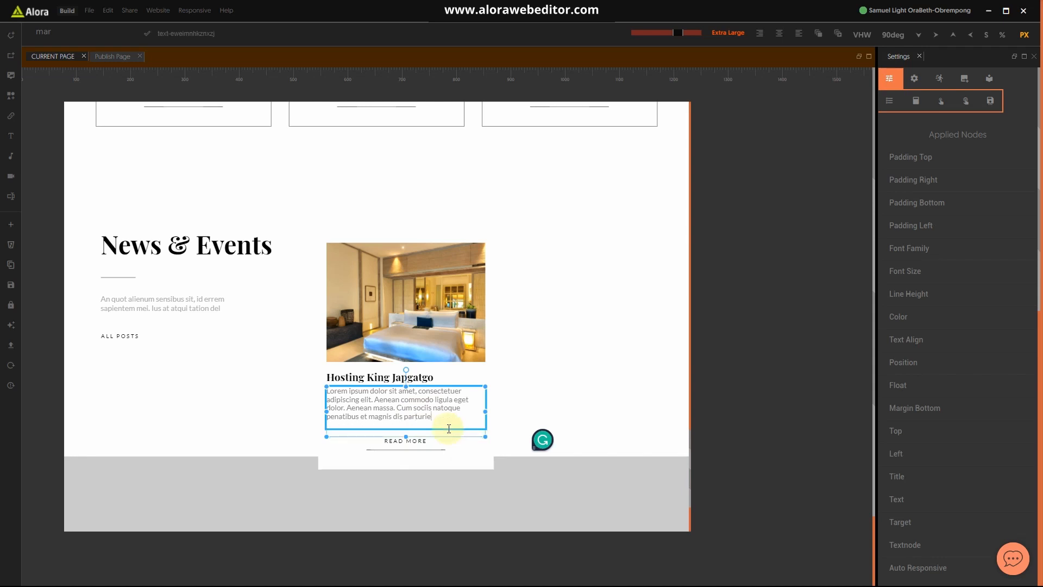
{"action": "key", "text": "BackSpace"}
{"action": "key", "text": "BackSpace"}
{"action": "key", "text": "BackSpace"}
{"action": "key", "text": "BackSpace"}
{"action": "key", "text": "BackSpace"}
{"action": "key", "text": "BackSpace"}
{"action": "key", "text": "BackSpace"}
{"action": "key", "text": "BackSpace"}
{"action": "key", "text": "BackSpace"}
{"action": "key", "text": "BackSpace"}
{"action": "key", "text": "BackSpace"}
{"action": "key", "text": "BackSpace"}
{"action": "key", "text": "BackSpace"}
{"action": "key", "text": "BackSpace"}
{"action": "key", "text": "BackSpace"}
{"action": "key", "text": "BackSpace"}
{"action": "key", "text": "BackSpace"}
{"action": "key", "text": "BackSpace"}
{"action": "key", "text": "BackSpace"}
{"action": "key", "text": "BackSpace"}
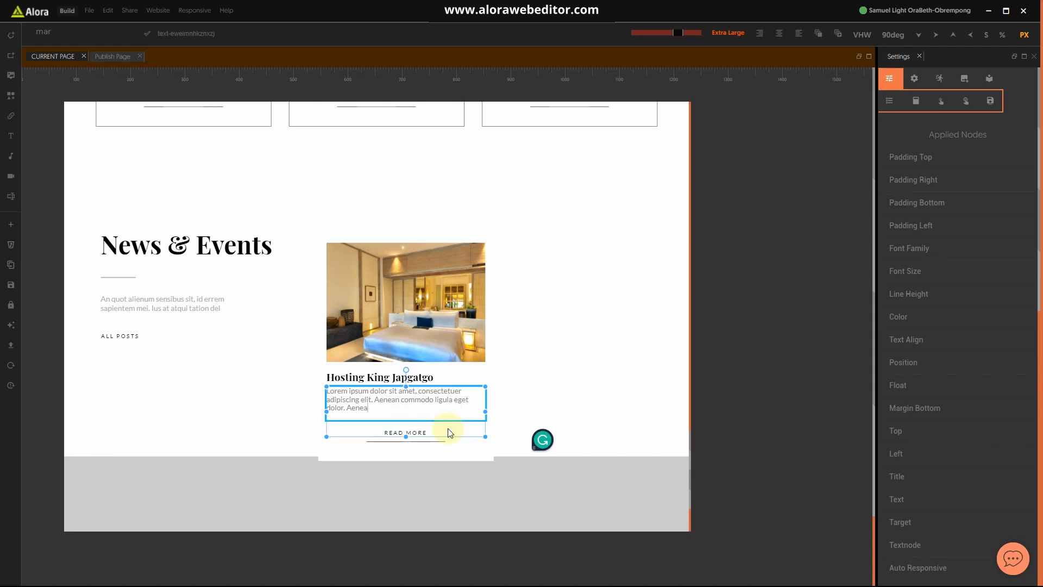
{"action": "key", "text": "BackSpace"}
{"action": "key", "text": "BackSpace"}
{"action": "key", "text": "BackSpace"}
{"action": "key", "text": "BackSpace"}
{"action": "key", "text": "BackSpace"}
{"action": "key", "text": "BackSpace"}
{"action": "key", "text": "BackSpace"}
{"action": "key", "text": "BackSpace"}
{"action": "key", "text": "BackSpace"}
{"action": "key", "text": "BackSpace"}
{"action": "key", "text": "BackSpace"}
{"action": "key", "text": "BackSpace"}
{"action": "key", "text": "BackSpace"}
{"action": "key", "text": "BackSpace"}
{"action": "key", "text": "BackSpace"}
{"action": "key", "text": "BackSpace"}
{"action": "key", "text": "BackSpace"}
{"action": "key", "text": "BackSpace"}
{"action": "key", "text": "BackSpace"}
{"action": "key", "text": "BackSpace"}
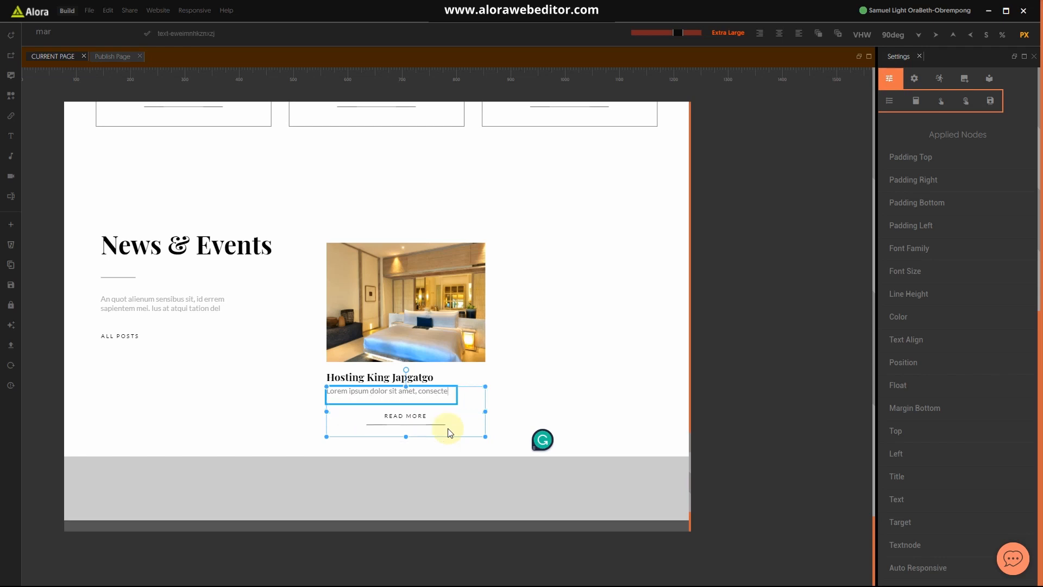
{"action": "type", "text": "Date"}
{"action": "key", "text": "BackSpace"}
{"action": "key", "text": "BackSpace"}
{"action": "key", "text": "BackSpace"}
{"action": "type", "text": "A"}
{"action": "key", "text": "BackSpace"}
{"action": "type", "text": "ate"}
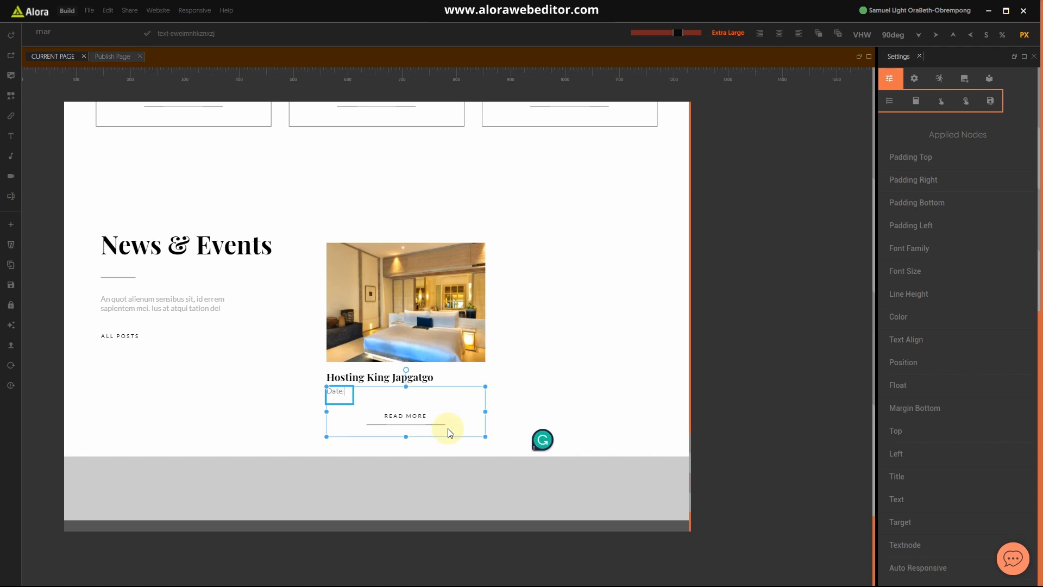
{"action": "type", "text": ". June 25th 2022"}
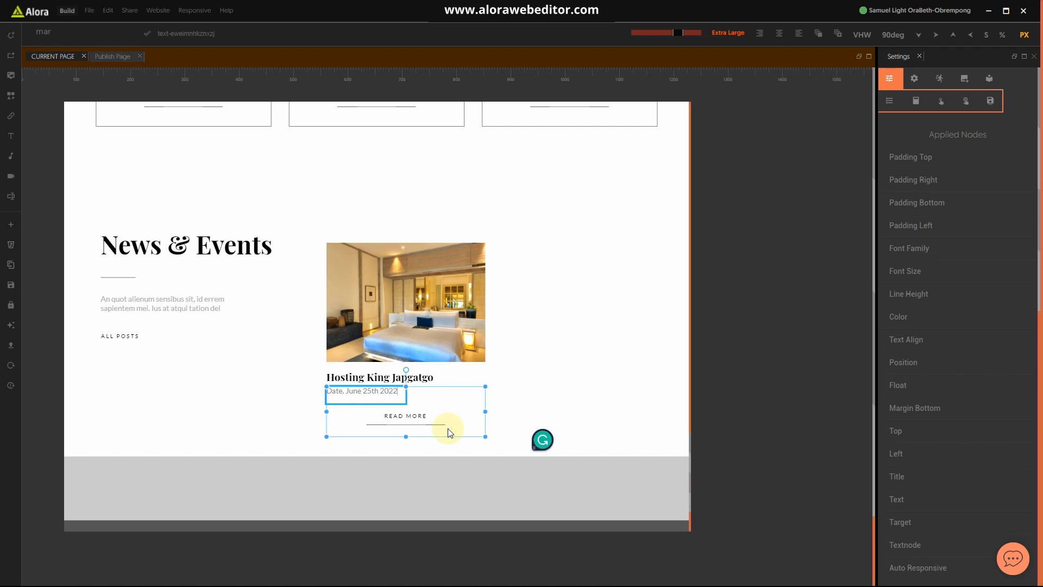
{"action": "type", "text": " By"}
{"action": "key", "text": "BackSpace"}
{"action": "key", "text": "BackSpace"}
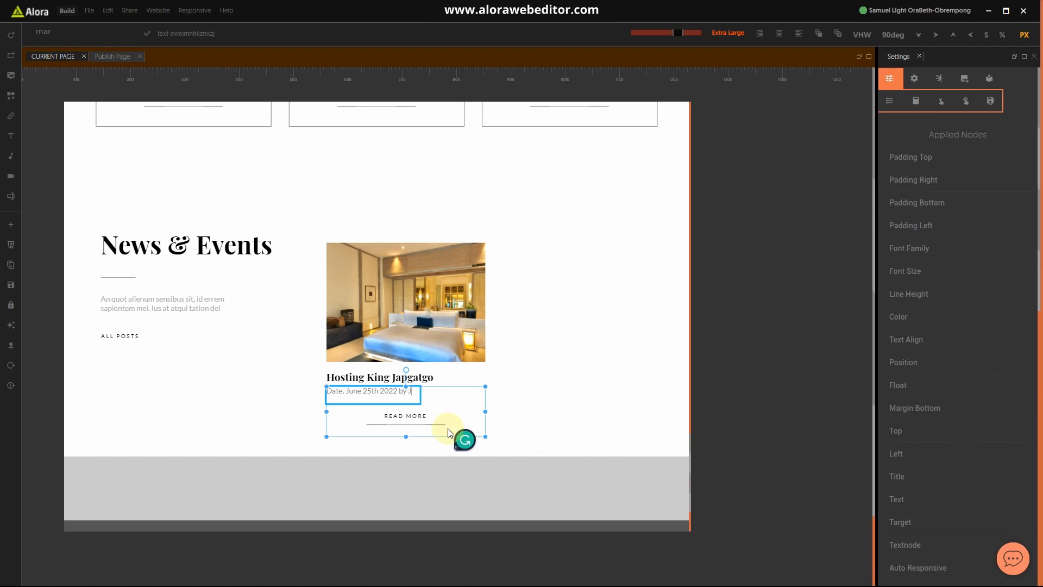
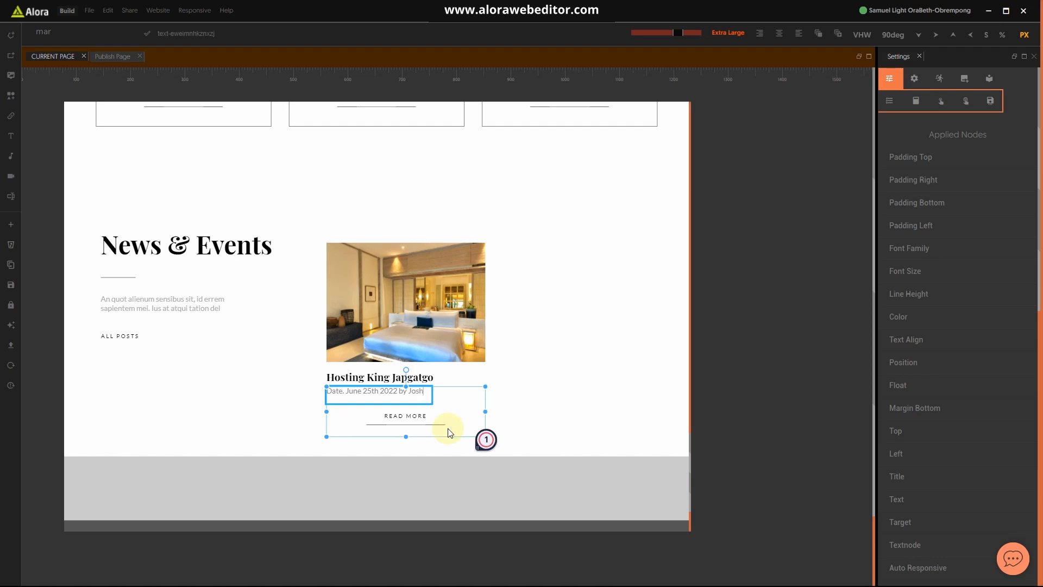
{"action": "left_click", "coordinate": [480, 377]}
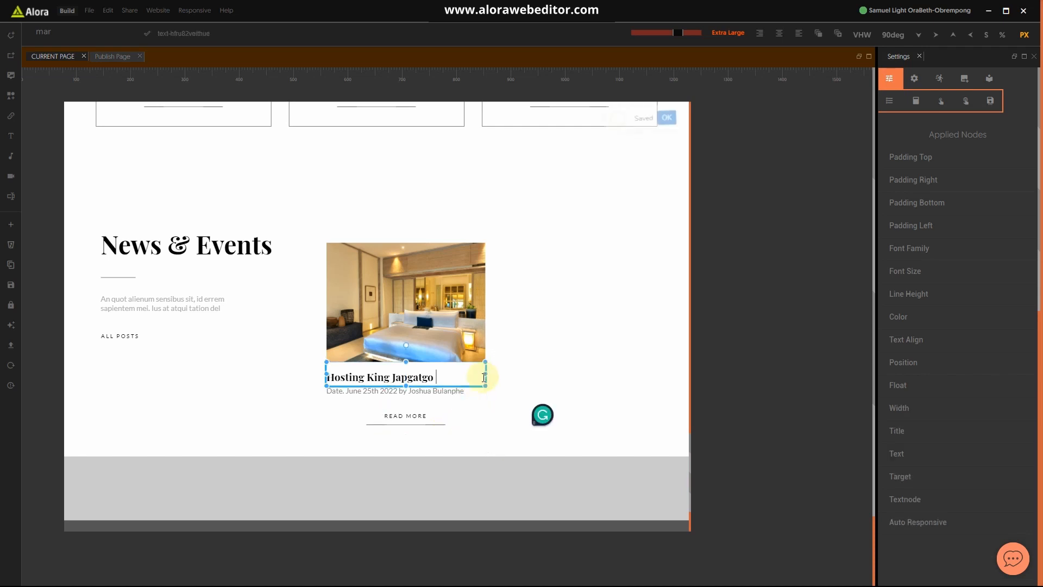
{"action": "left_click", "coordinate": [488, 422]}
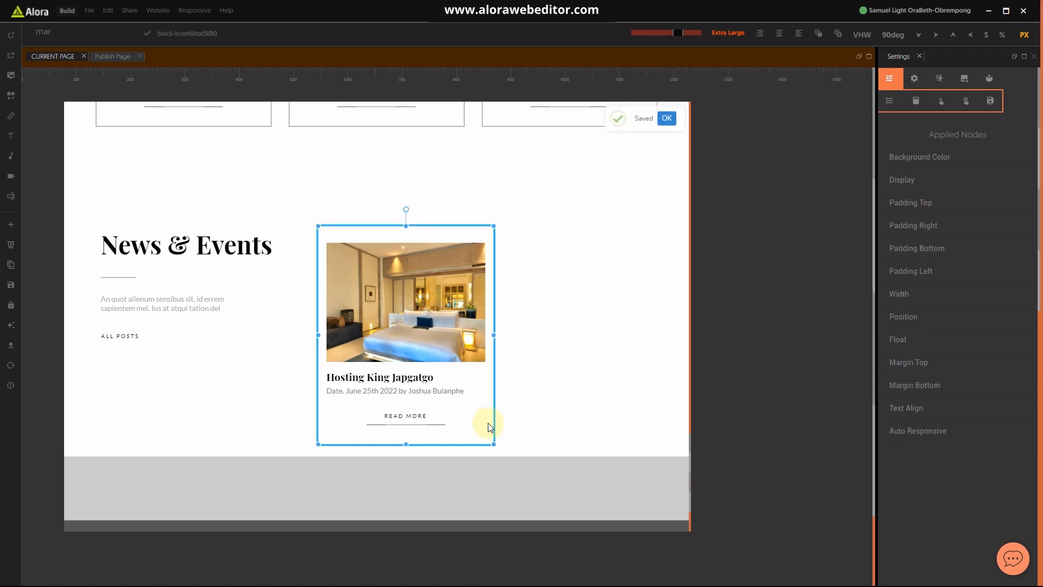
{"action": "key", "text": "super"}
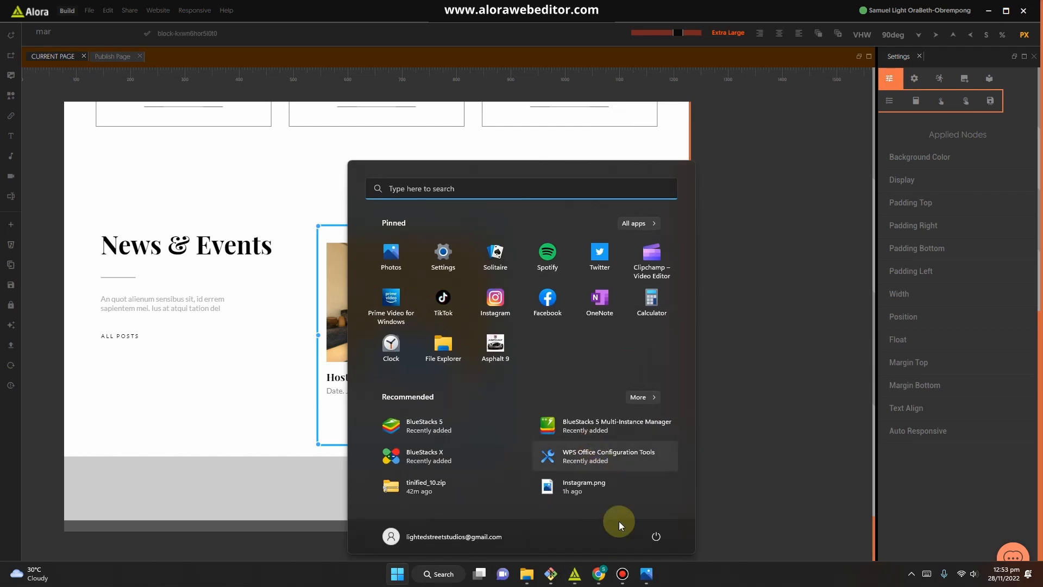
{"action": "left_click", "coordinate": [646, 574]}
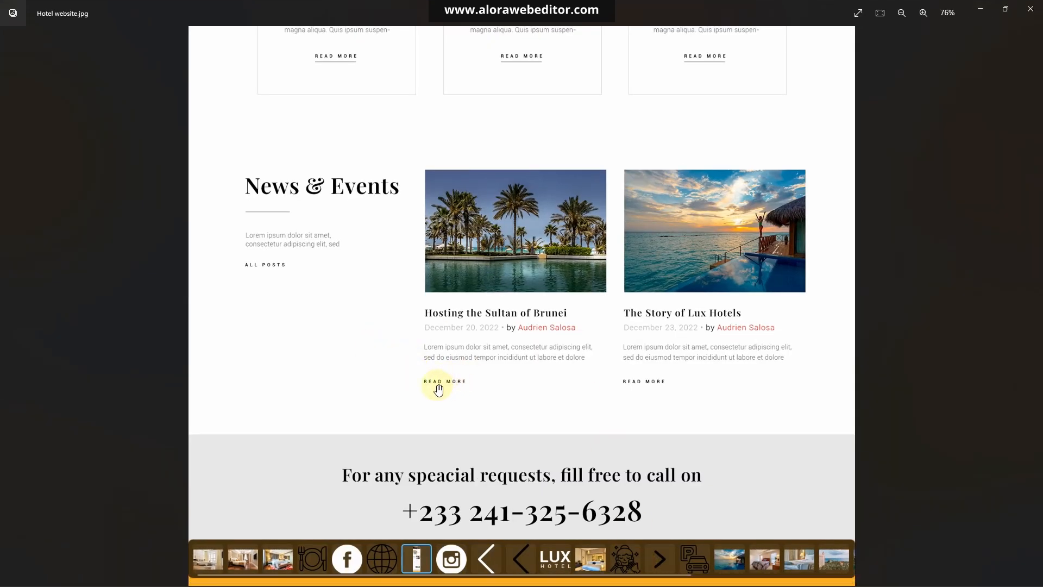
{"action": "left_click", "coordinate": [981, 12]}
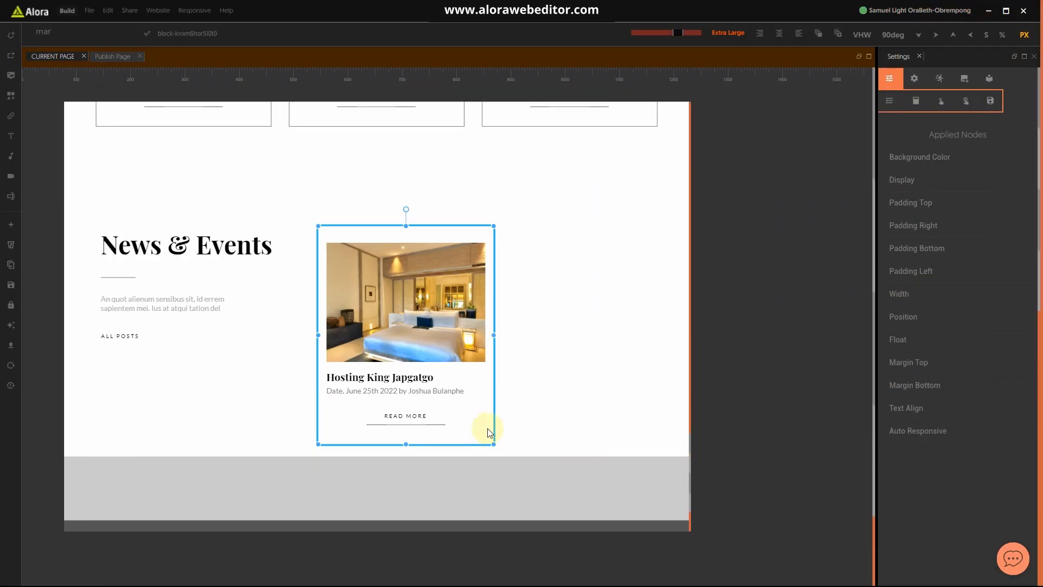
Step: Delete the old READ MORE button from the card
{"action": "left_click", "coordinate": [409, 426]}
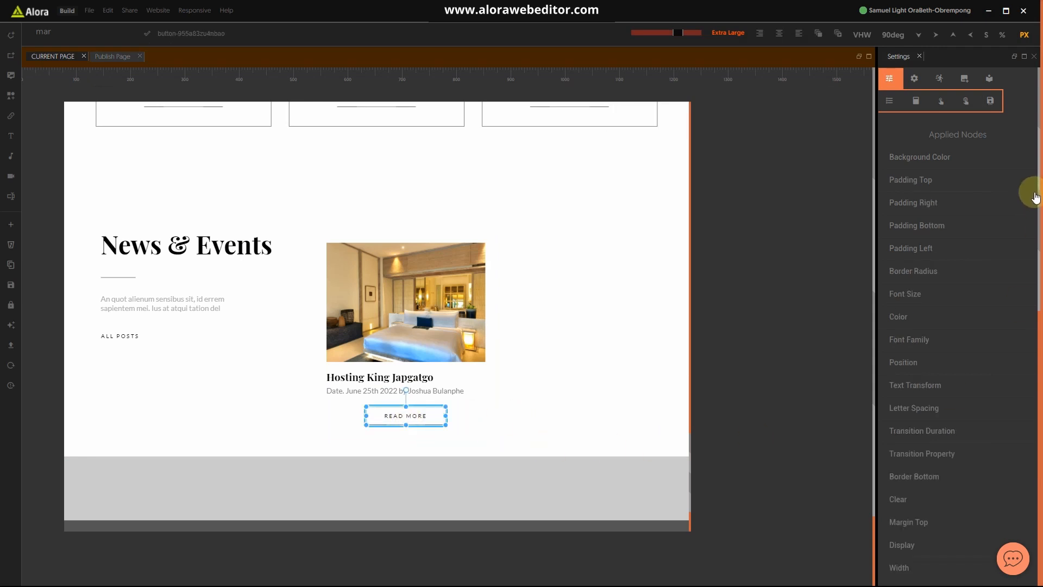
{"action": "key", "text": "Delete"}
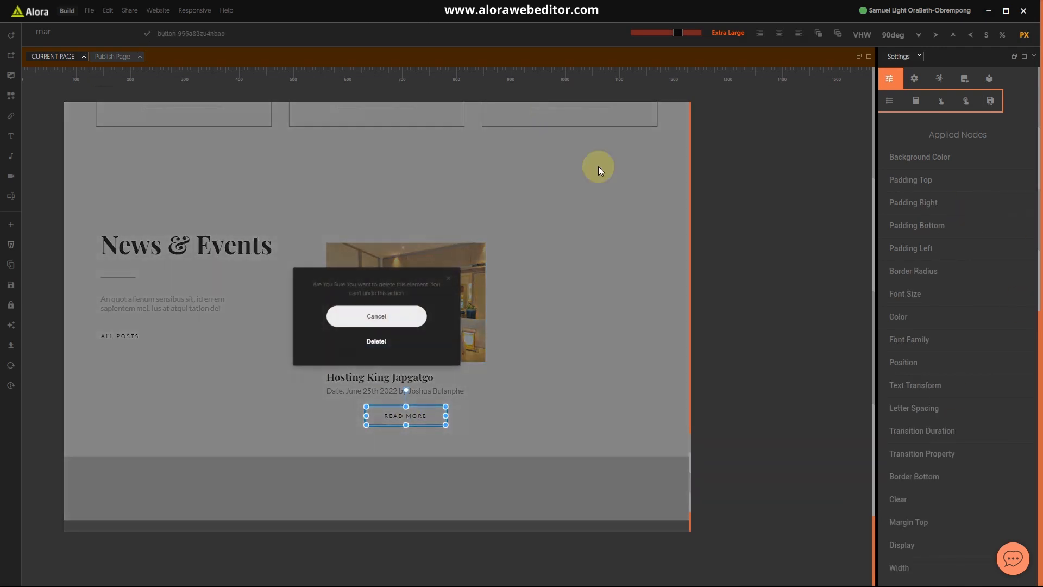
{"action": "left_click", "coordinate": [382, 342]}
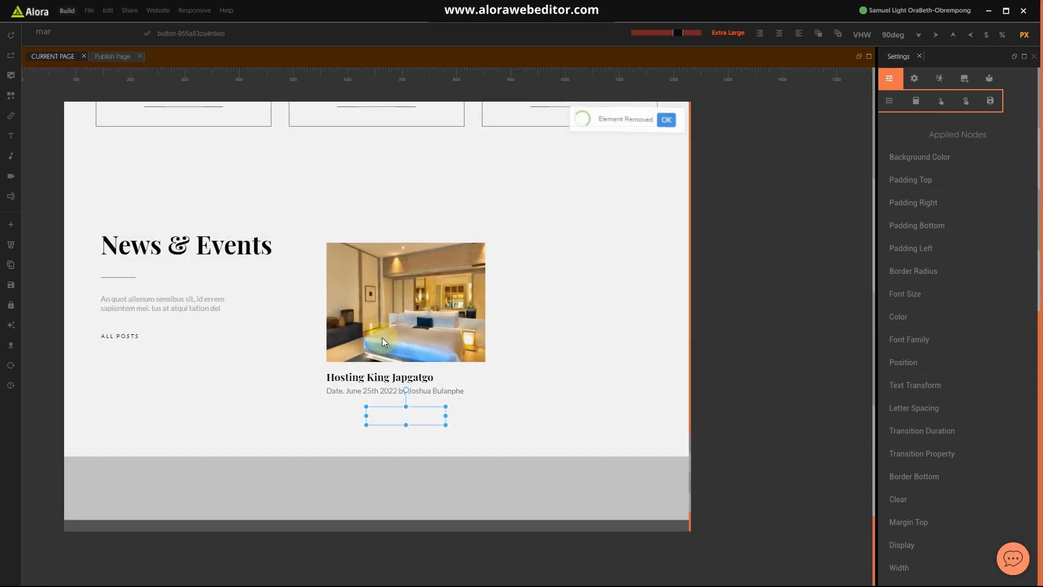
Step: Run Fix Layout Errors from the Edit menu and acknowledge the notice
{"action": "left_click", "coordinate": [108, 11]}
{"action": "left_click", "coordinate": [123, 35]}
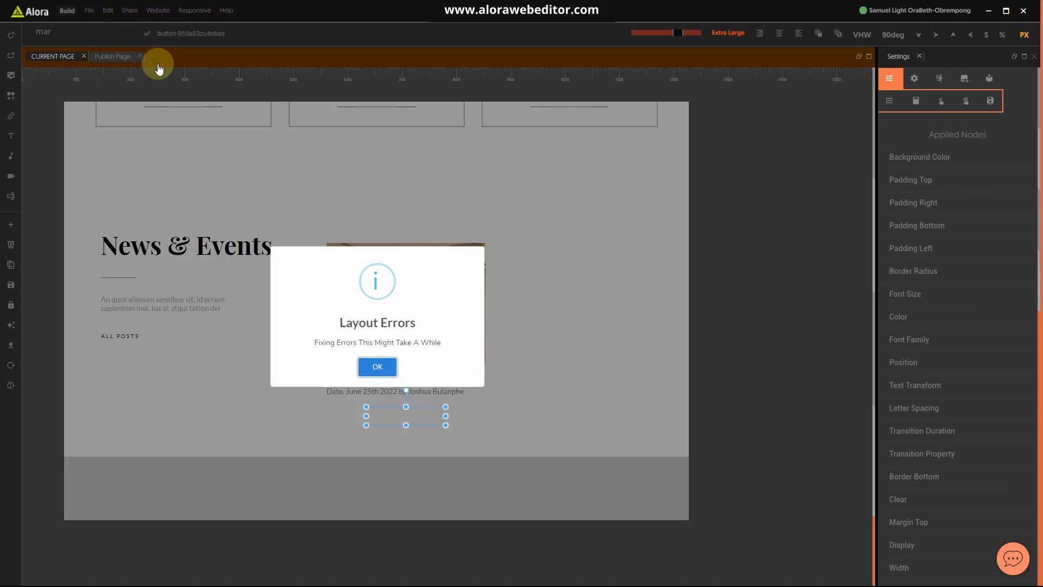
{"action": "left_click", "coordinate": [375, 365]}
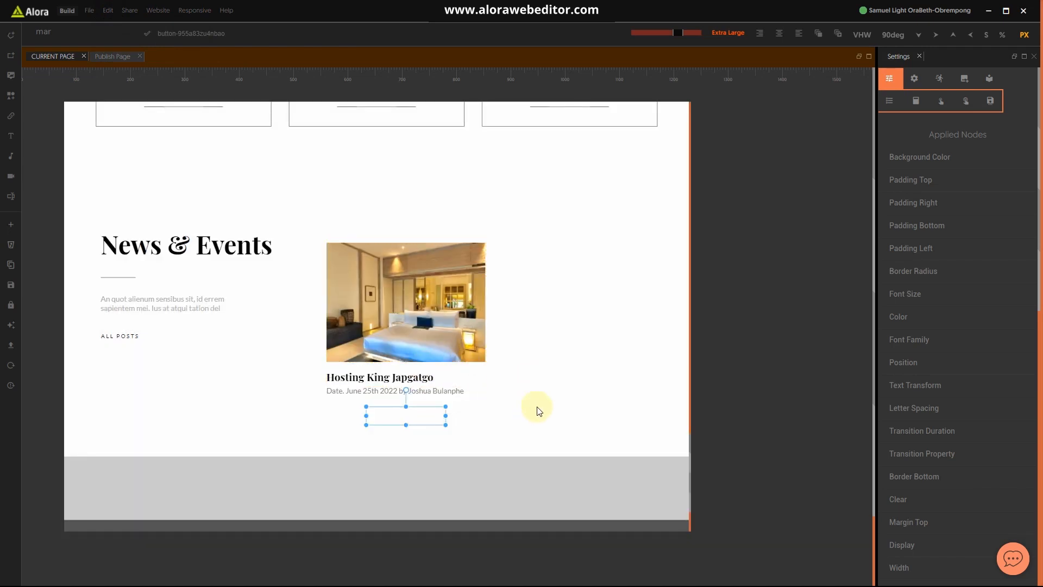
{"action": "left_click", "coordinate": [493, 395]}
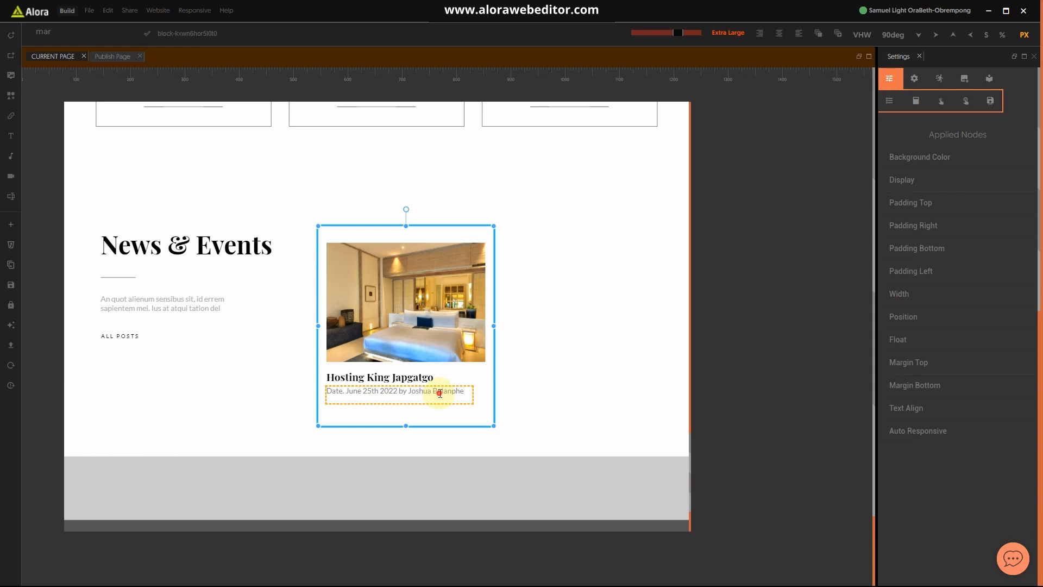
Step: Duplicate the date line and paste the lorem excerpt into the copy as a three-line paragraph
{"action": "left_click", "coordinate": [440, 393]}
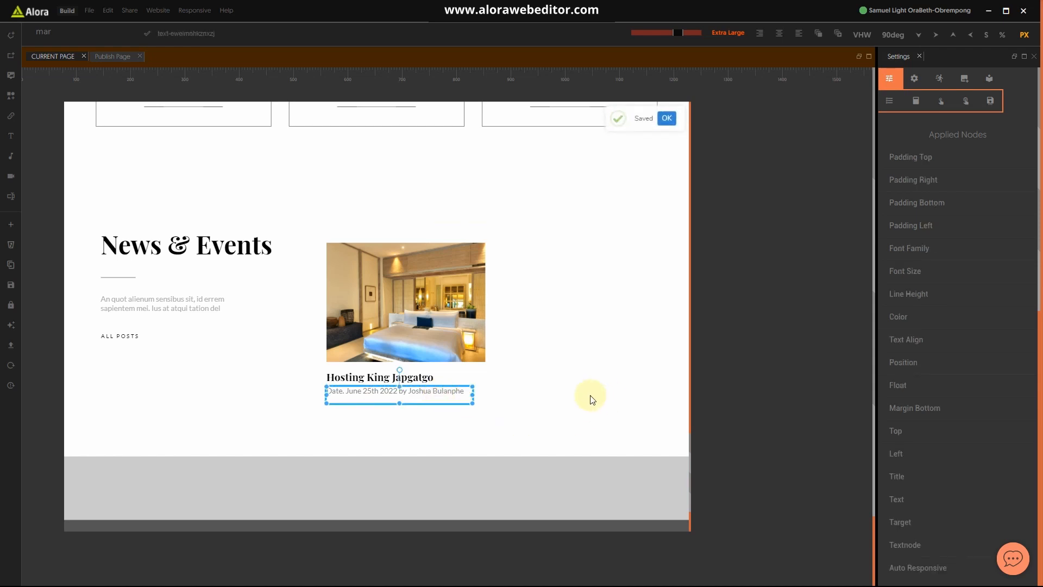
{"action": "key", "text": "ctrl+d"}
{"action": "left_click", "coordinate": [399, 412]}
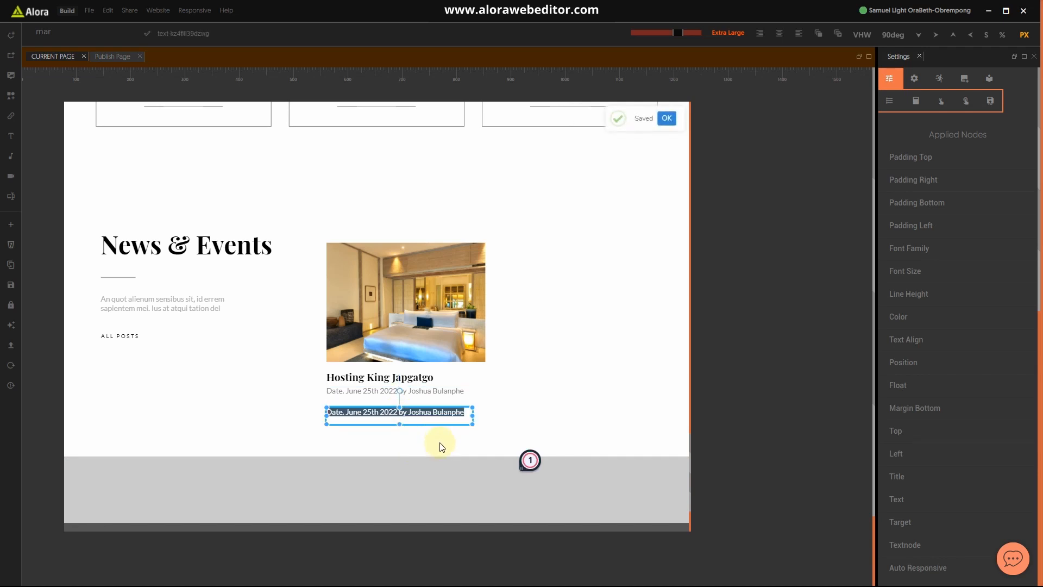
{"action": "key", "text": "ctrl+a"}
{"action": "type", "text": "An quot alienum sensibus sit, id errem sapientem mei. Ius at atqui tation delenit. Vis dicant qualisque id, pro no ridens pertin"}
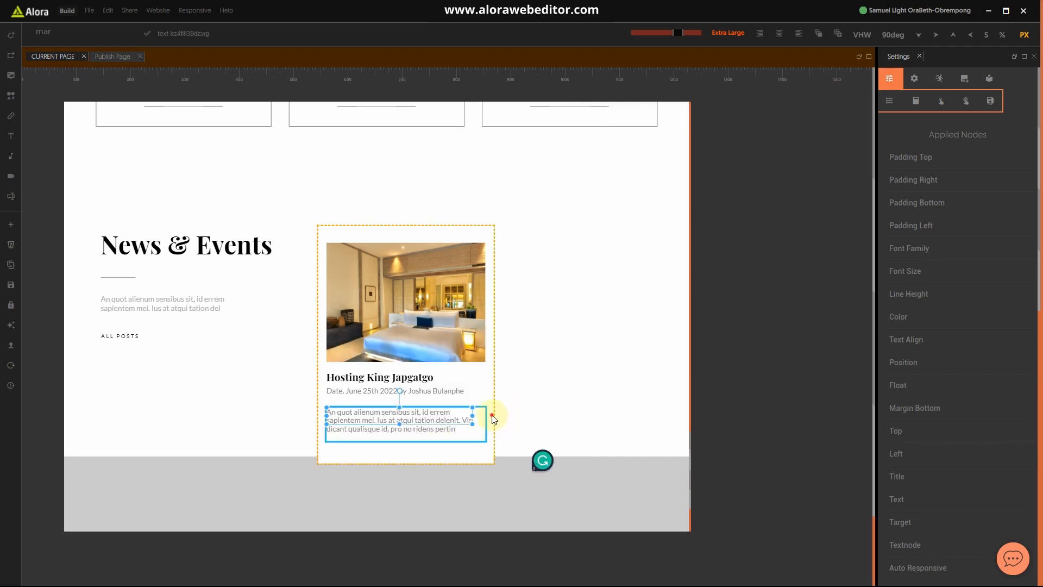
{"action": "left_click", "coordinate": [491, 418]}
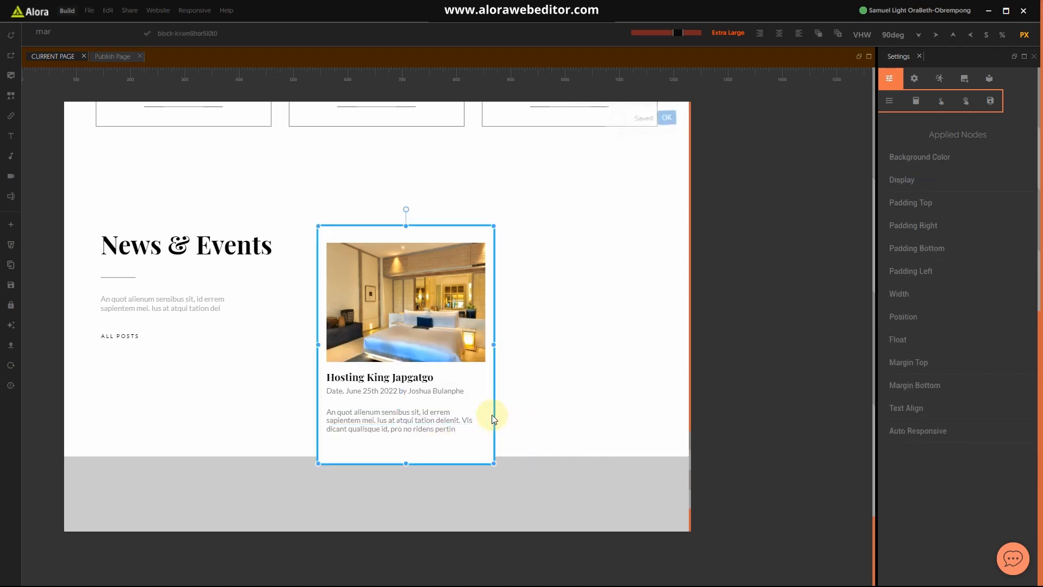
{"action": "left_click", "coordinate": [525, 446]}
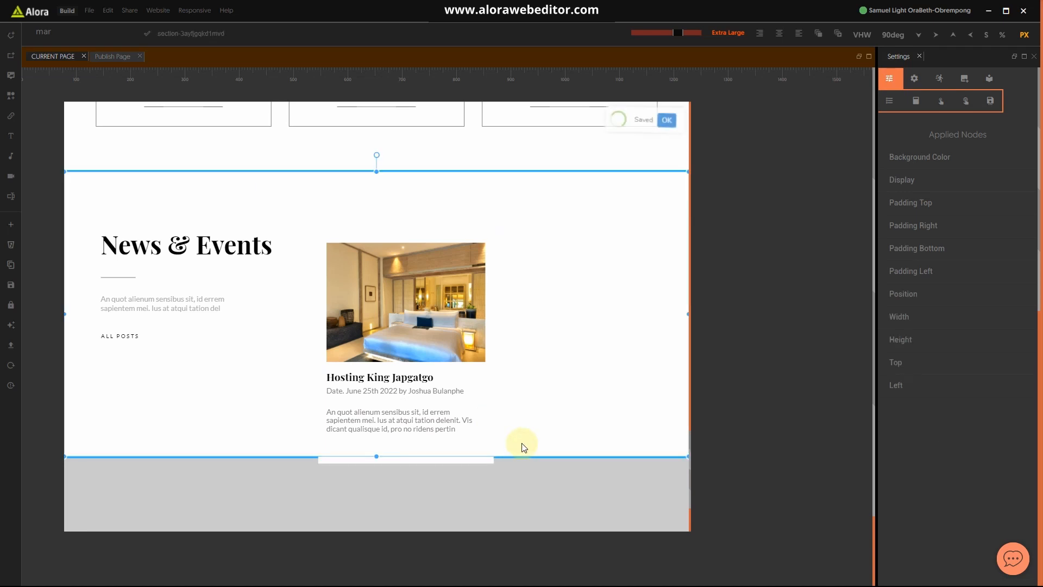
{"action": "left_click", "coordinate": [489, 444]}
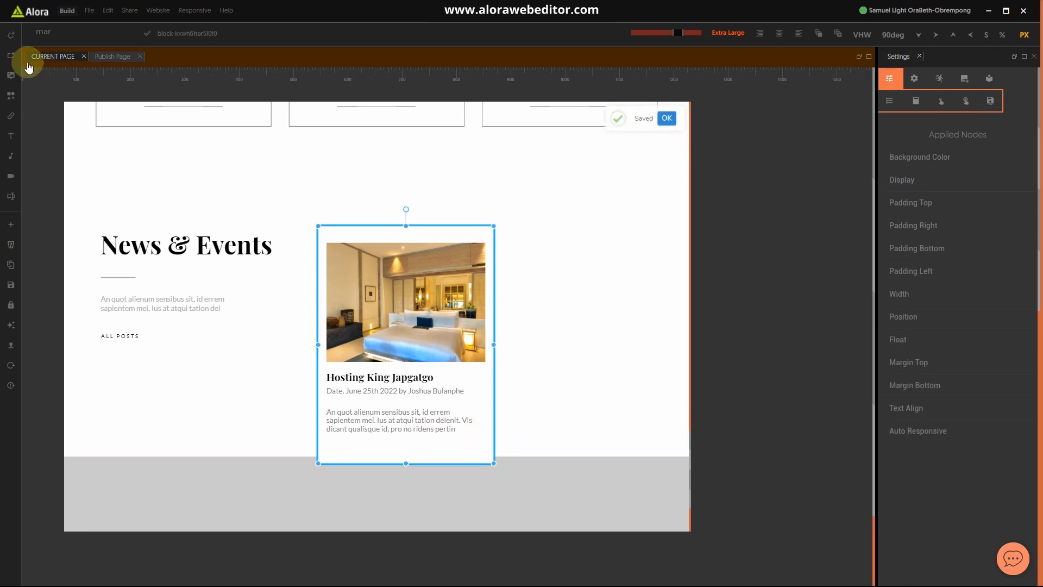
Step: Add a button below the excerpt and restyle it as the Hotel Btn-3 outlined READ MORE block
{"action": "left_click", "coordinate": [12, 116]}
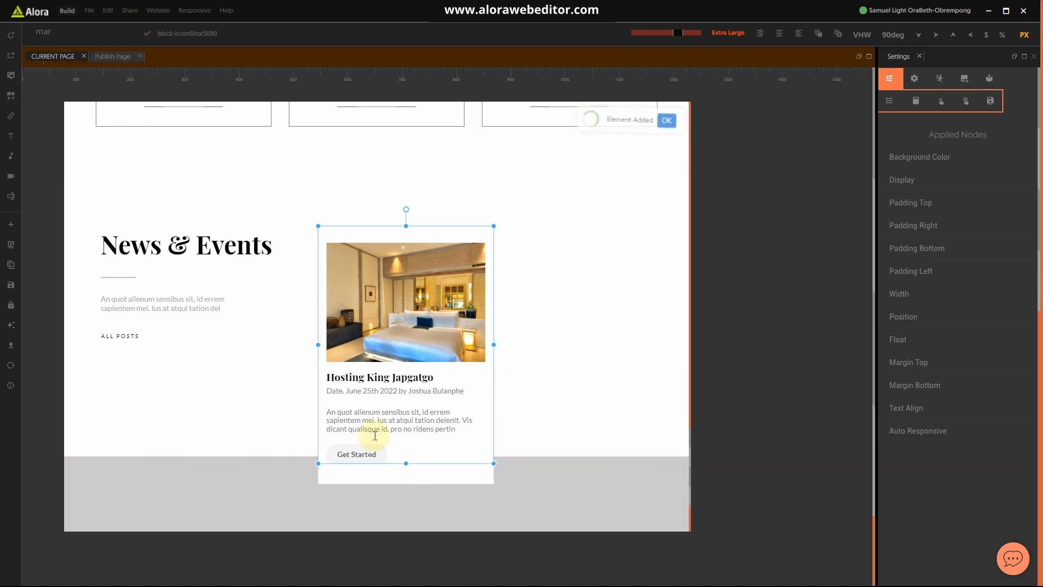
{"action": "left_click", "coordinate": [366, 459]}
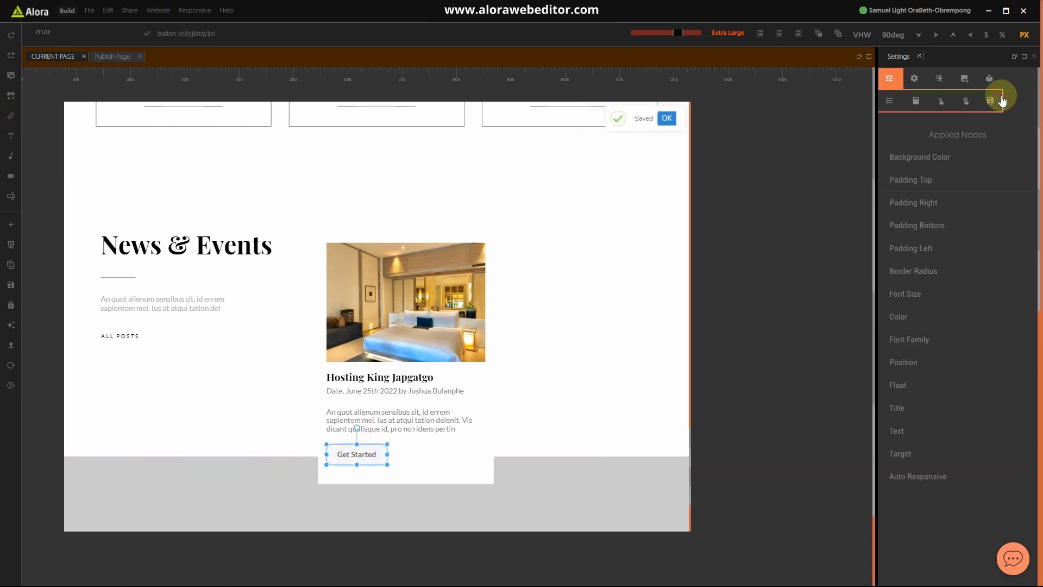
{"action": "scroll", "coordinate": [940, 392], "scroll_direction": "down", "scroll_amount": 10}
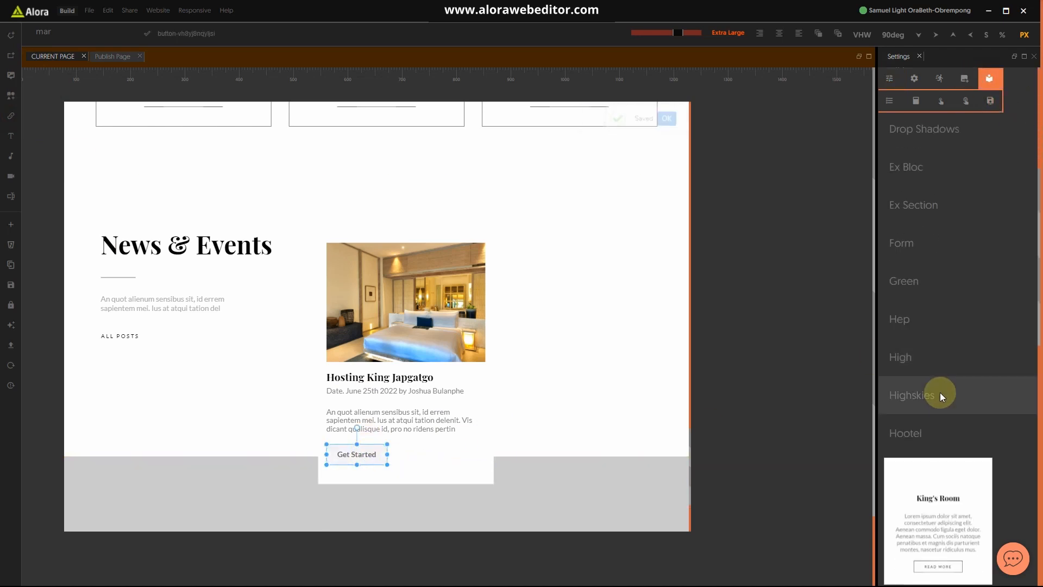
{"action": "scroll", "coordinate": [956, 432], "scroll_direction": "down", "scroll_amount": 3}
{"action": "scroll", "coordinate": [957, 430], "scroll_direction": "up", "scroll_amount": 3}
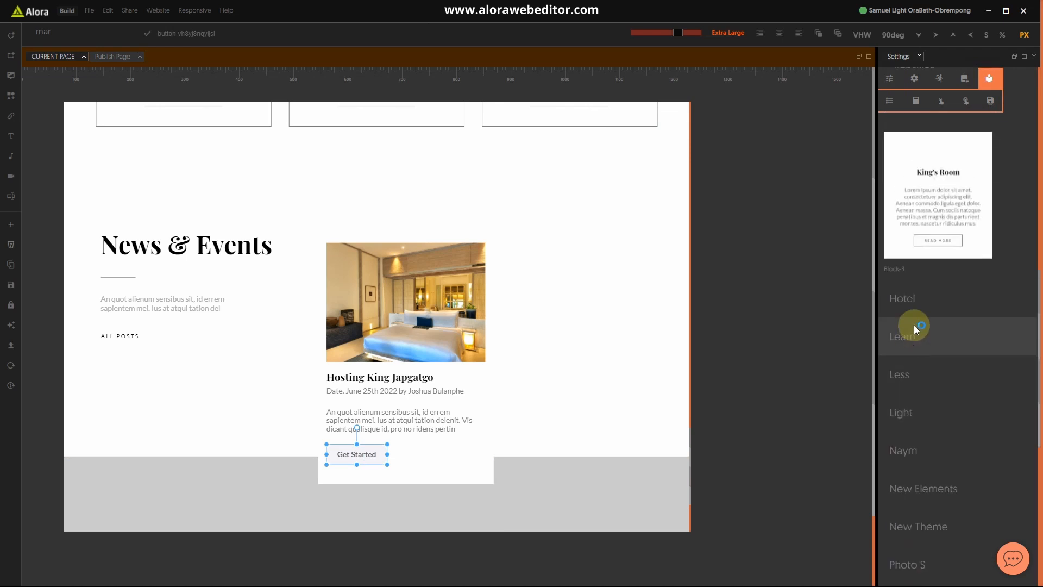
{"action": "left_click", "coordinate": [916, 302]}
{"action": "scroll", "coordinate": [944, 367], "scroll_direction": "down", "scroll_amount": 9}
{"action": "scroll", "coordinate": [947, 383], "scroll_direction": "down", "scroll_amount": 5}
{"action": "scroll", "coordinate": [946, 383], "scroll_direction": "up", "scroll_amount": 3}
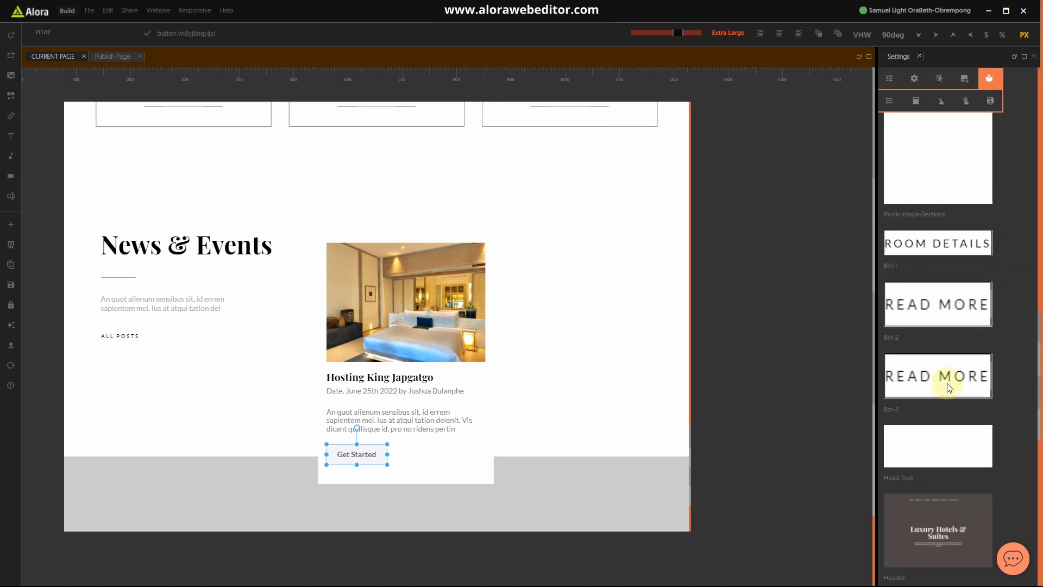
{"action": "left_click", "coordinate": [917, 385]}
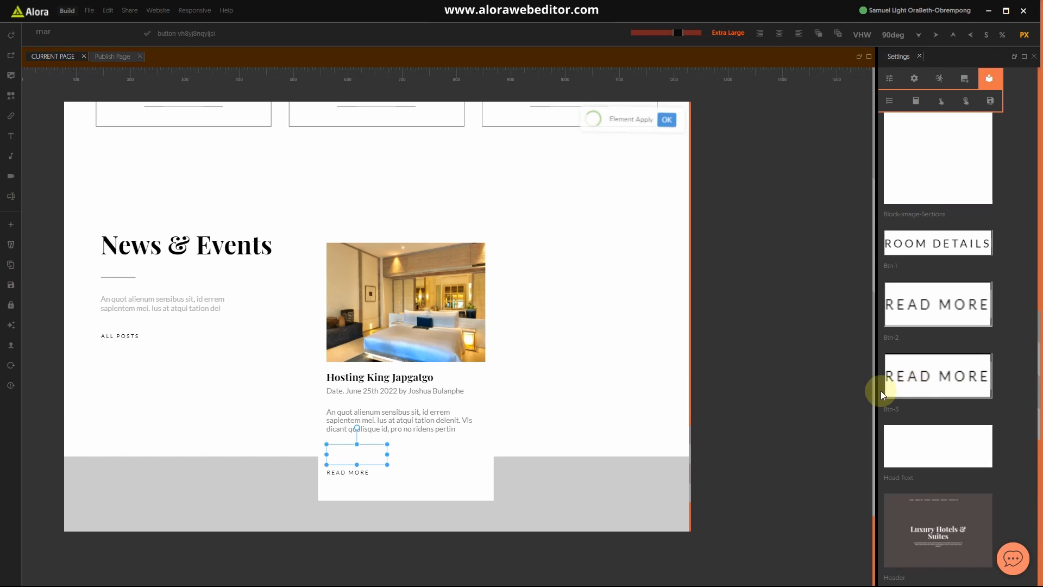
{"action": "left_click", "coordinate": [889, 78]}
{"action": "scroll", "coordinate": [913, 308], "scroll_direction": "up", "scroll_amount": 4}
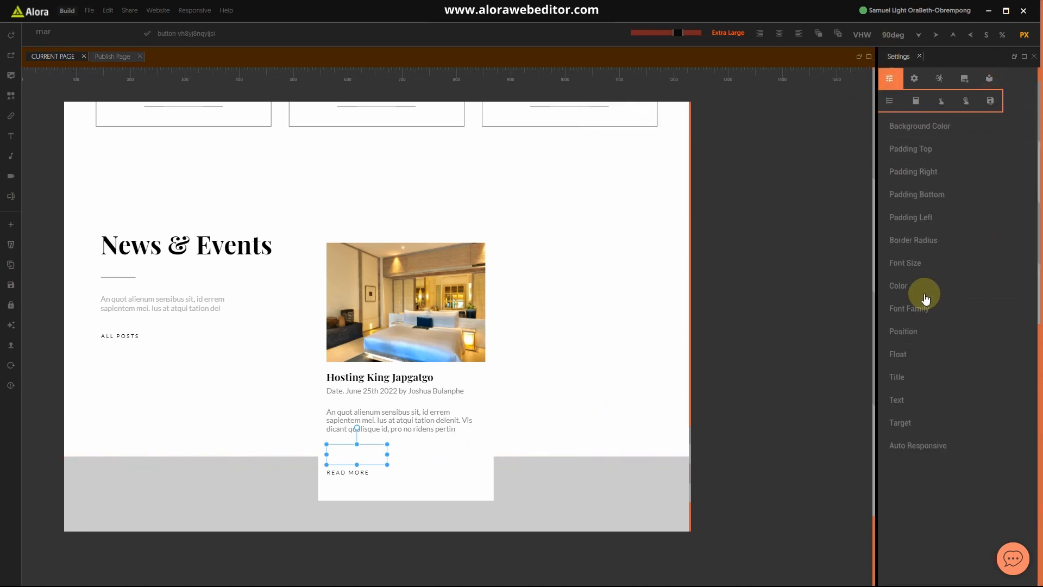
Step: Reduce READ MORE's top margin and extend the News & Events section to enclose the card
{"action": "left_click", "coordinate": [339, 474]}
{"action": "scroll", "coordinate": [932, 418], "scroll_direction": "down", "scroll_amount": 3}
{"action": "left_click", "coordinate": [924, 360]}
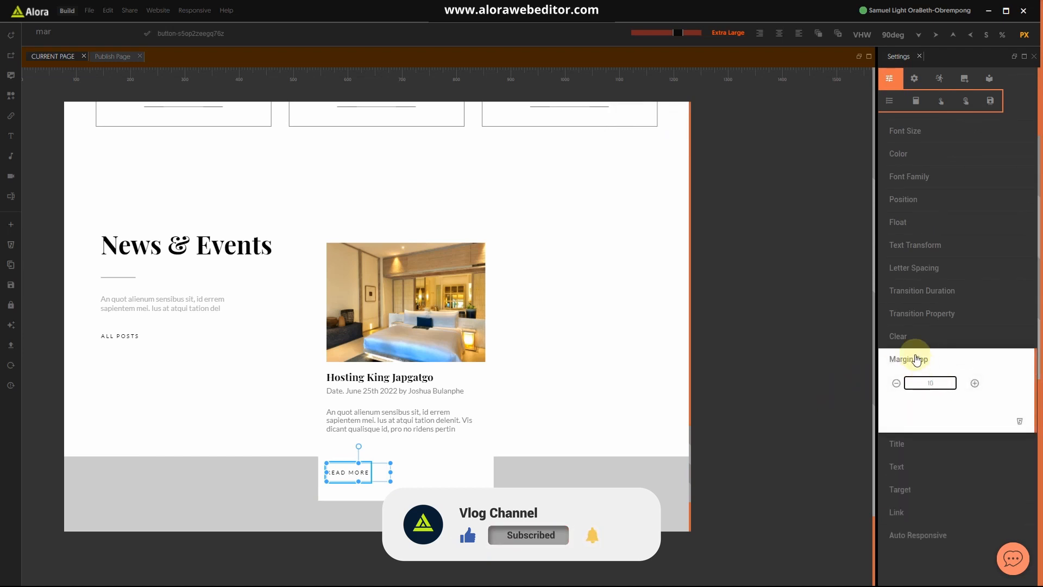
{"action": "left_click", "coordinate": [915, 360]}
{"action": "left_click", "coordinate": [530, 417]}
{"action": "left_click_drag", "start_coordinate": [376, 457], "coordinate": [373, 525]}
{"action": "left_click", "coordinate": [258, 422]}
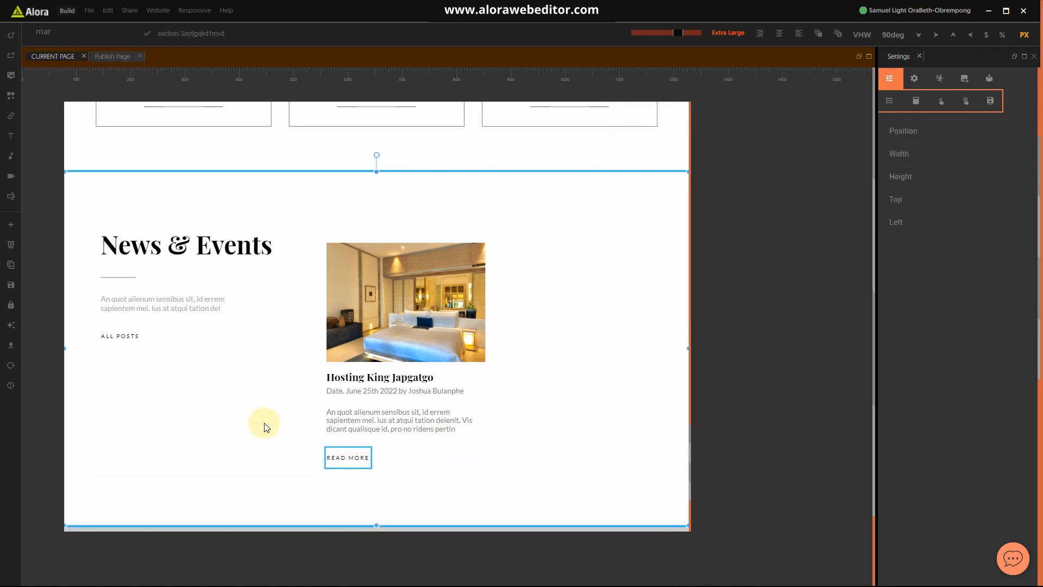
Step: Change the news card's top padding from 40px to 10
{"action": "left_click", "coordinate": [496, 321]}
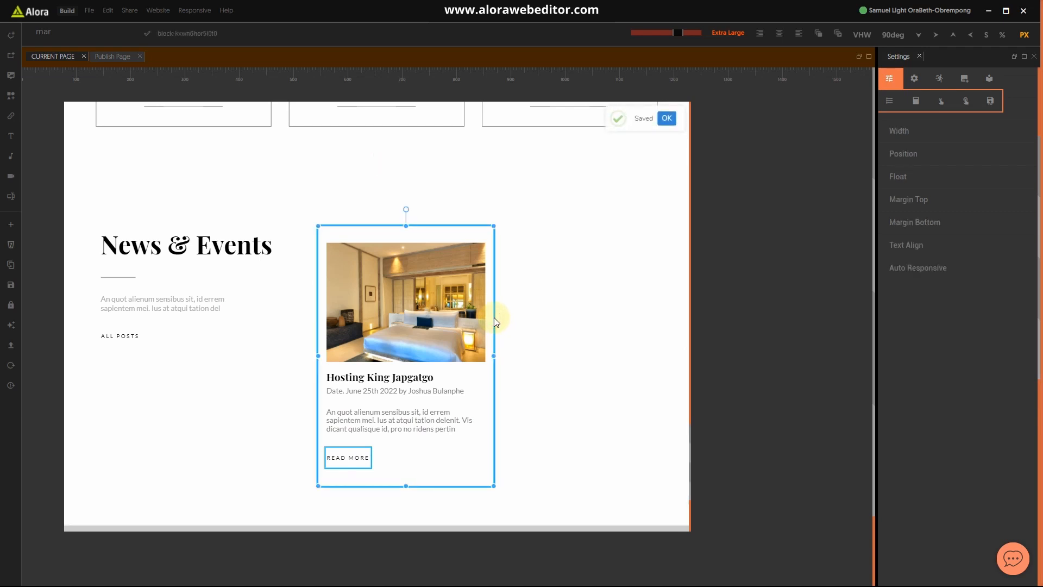
{"action": "left_click", "coordinate": [925, 201]}
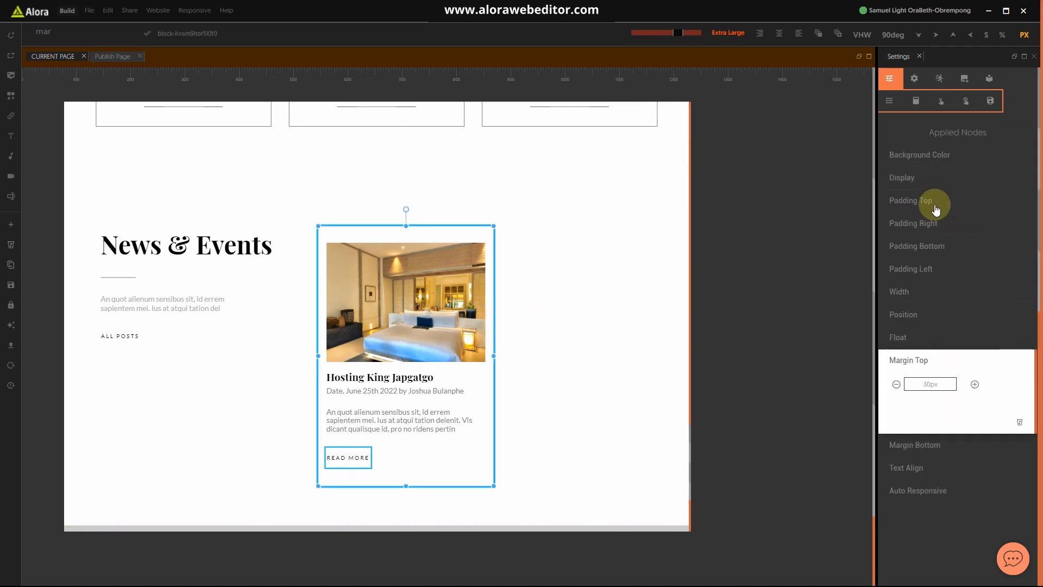
{"action": "left_click", "coordinate": [924, 204]}
{"action": "left_click_drag", "start_coordinate": [951, 228], "coordinate": [875, 228]}
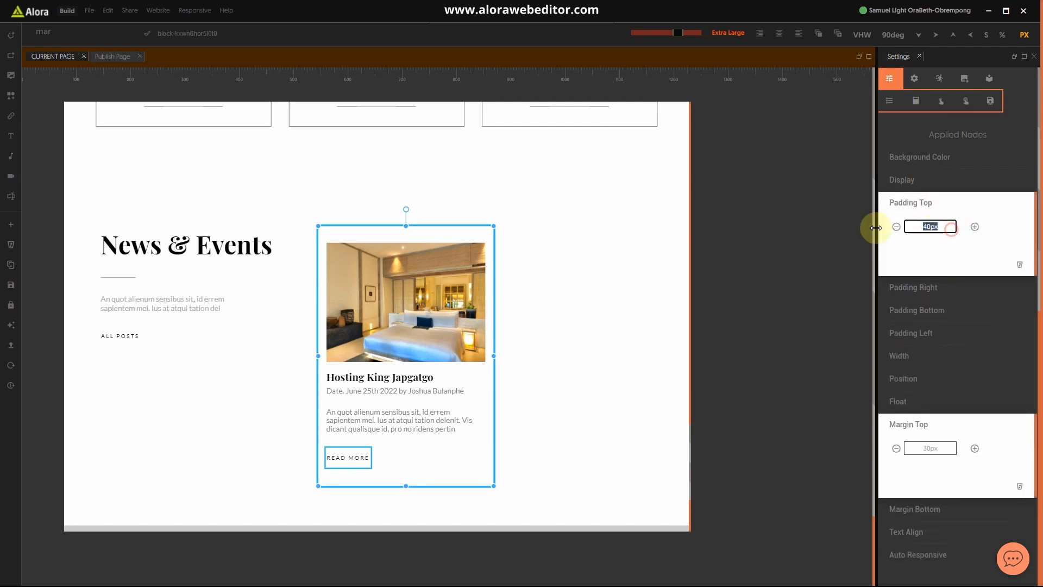
{"action": "key", "text": "BackSpace"}
{"action": "type", "text": "10"}
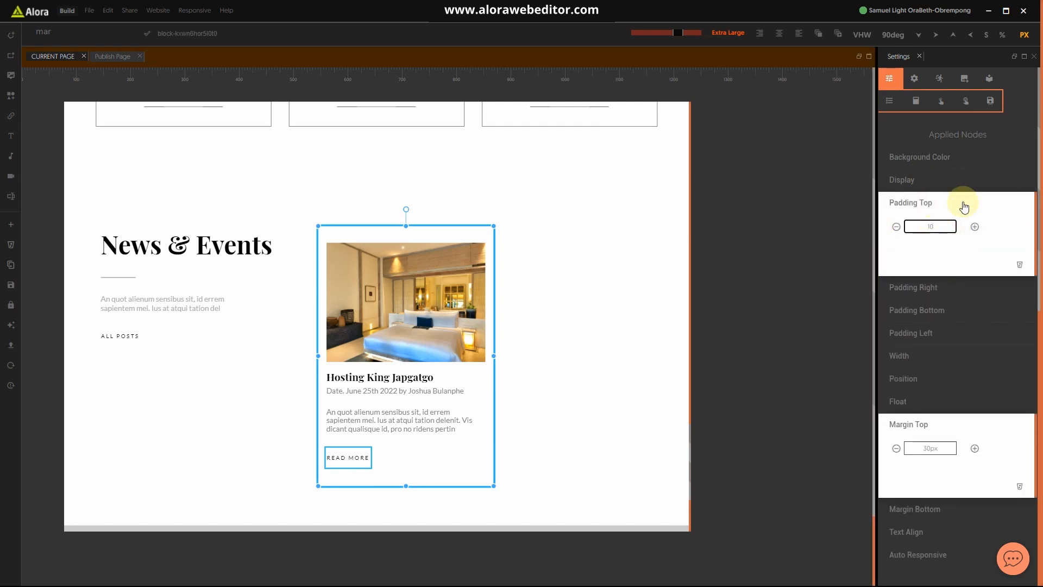
{"action": "left_click", "coordinate": [925, 203]}
{"action": "left_click", "coordinate": [620, 283]}
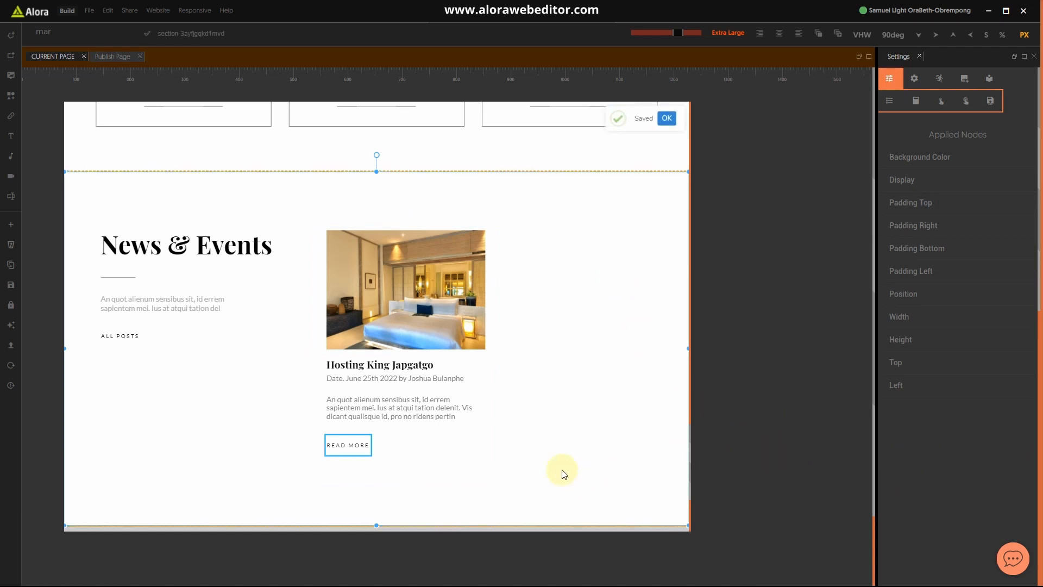
{"action": "left_click", "coordinate": [481, 443]}
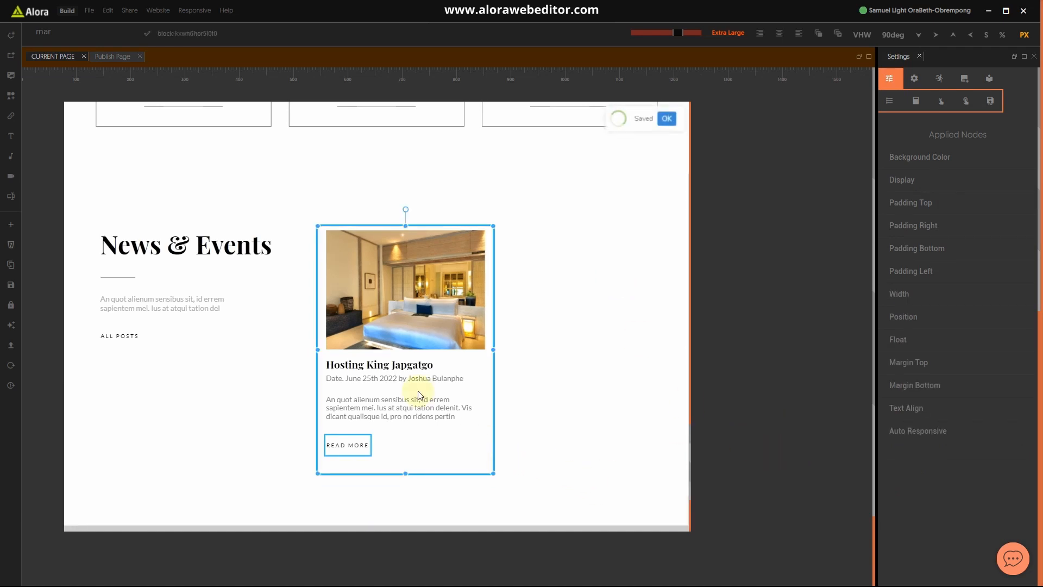
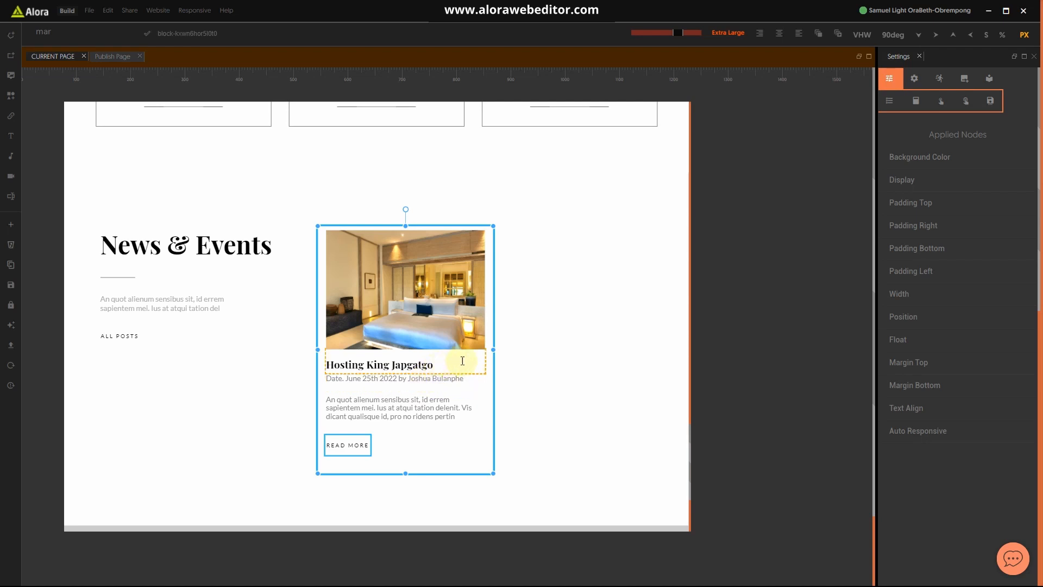
Step: Select the whole News & Events section, then bring up the Windows Start menu
{"action": "left_click", "coordinate": [568, 379]}
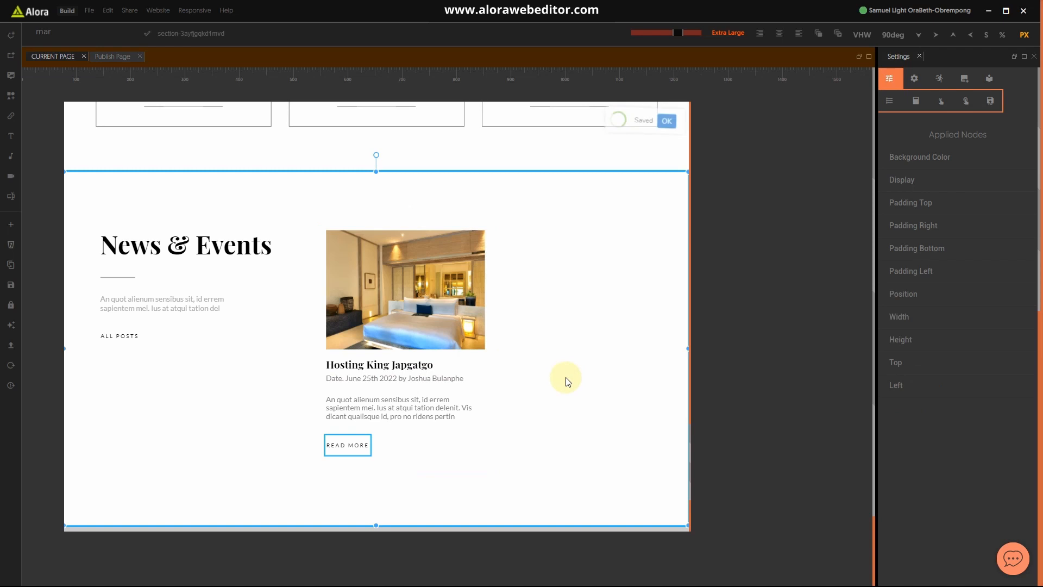
{"action": "key", "text": "super"}
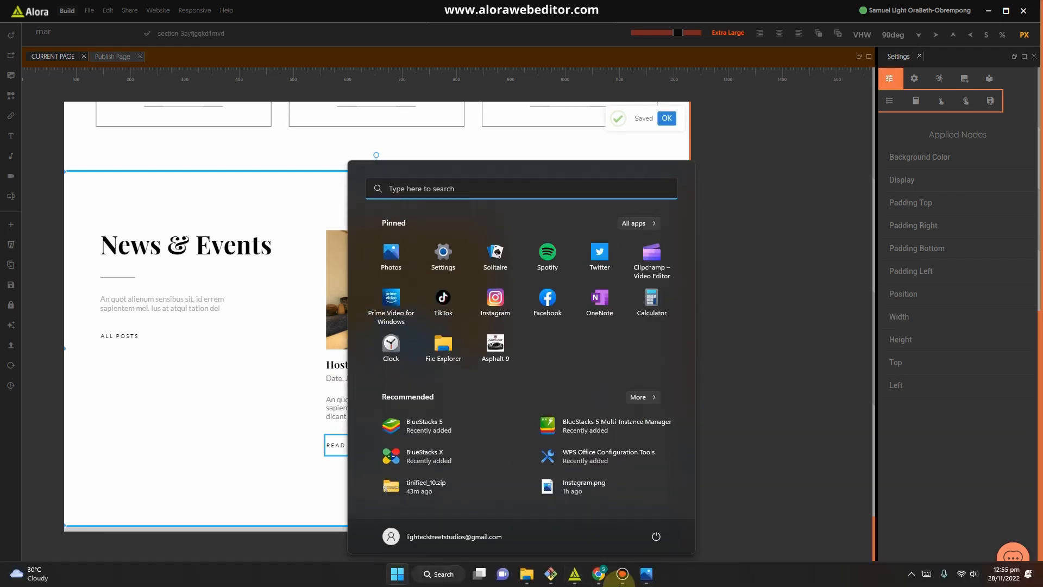
Step: Check the Hotel website.jpg mockup in Photos, then minimize it back to the editor
{"action": "left_click", "coordinate": [645, 576]}
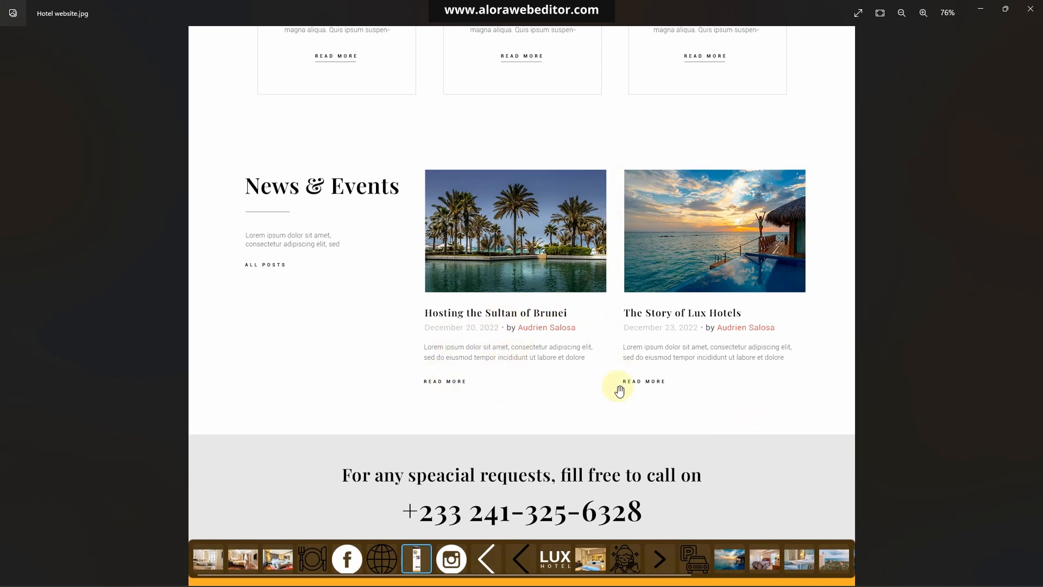
{"action": "left_click", "coordinate": [983, 12]}
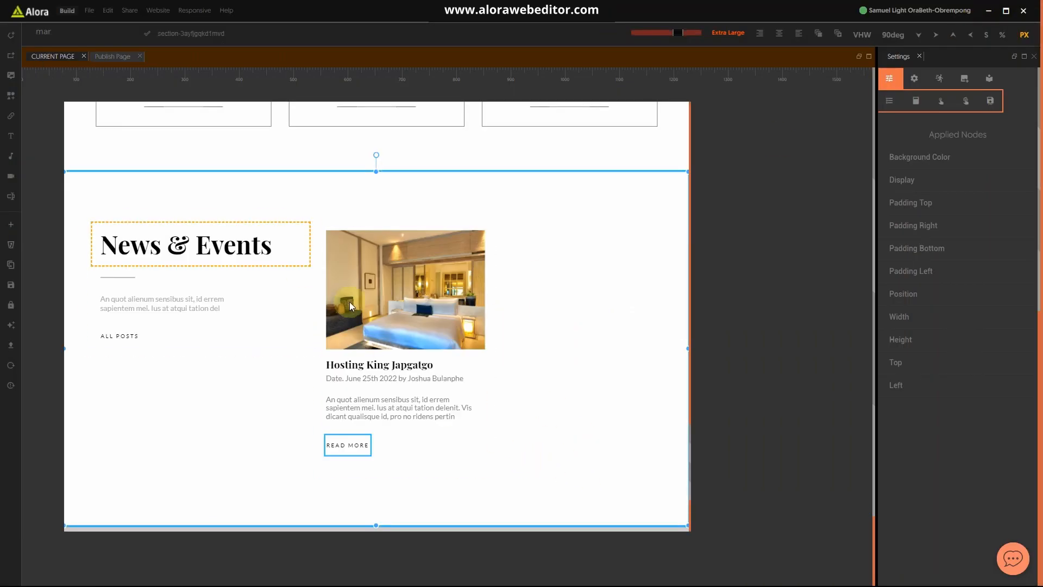
Step: Select the blog post card and lower its 30px top margin so the card sits higher
{"action": "left_click", "coordinate": [323, 213]}
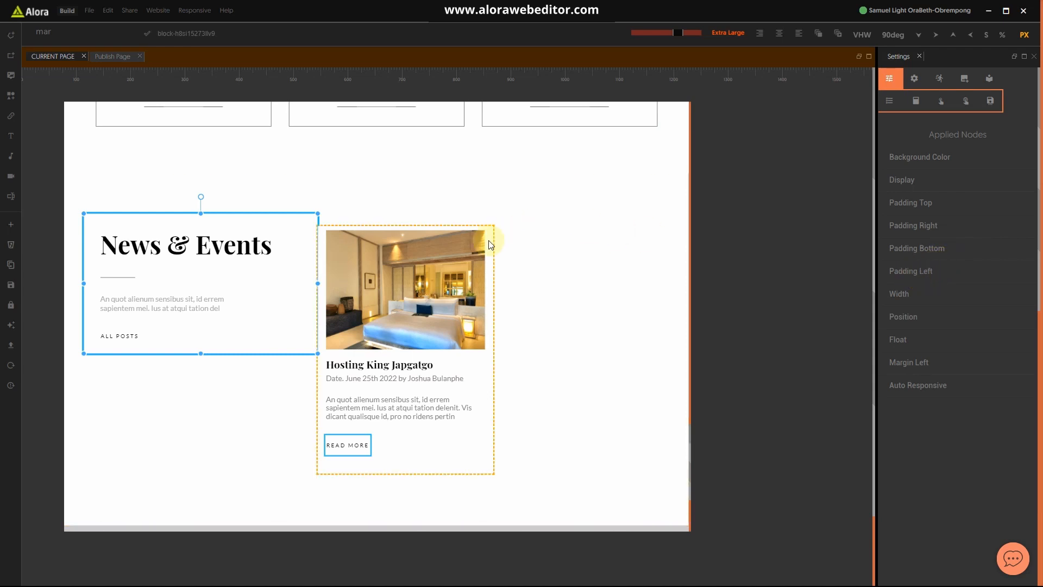
{"action": "left_click", "coordinate": [489, 242]}
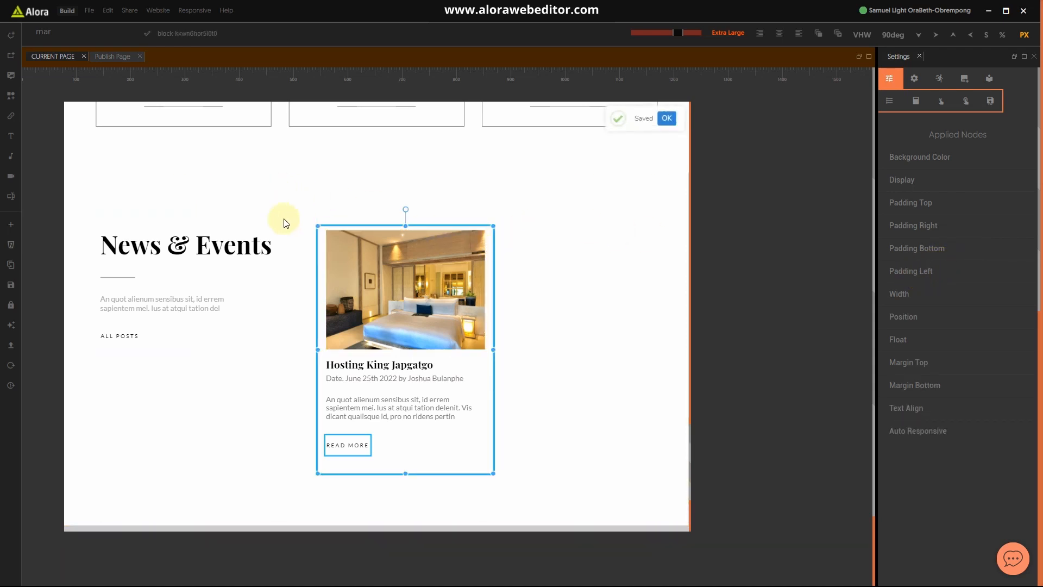
{"action": "left_click", "coordinate": [301, 222]}
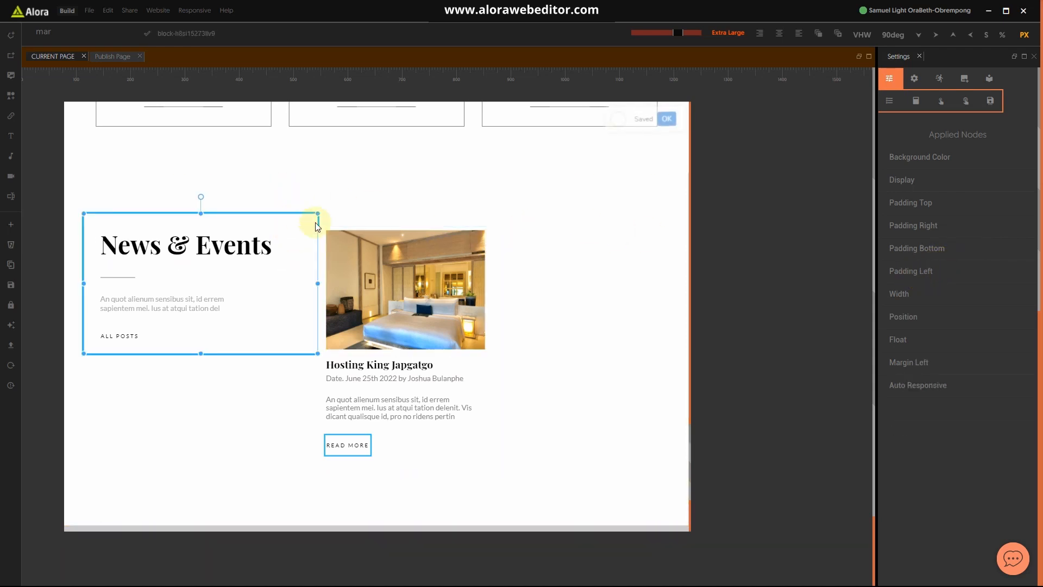
{"action": "scroll", "coordinate": [922, 293], "scroll_direction": "down", "scroll_amount": 1}
{"action": "scroll", "coordinate": [920, 289], "scroll_direction": "up", "scroll_amount": 1}
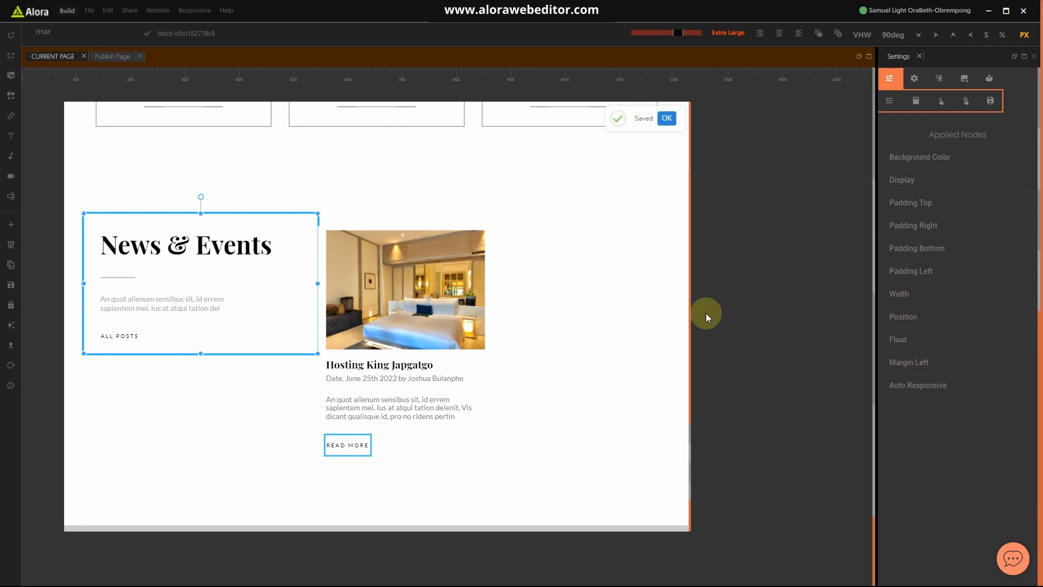
{"action": "left_click", "coordinate": [492, 253]}
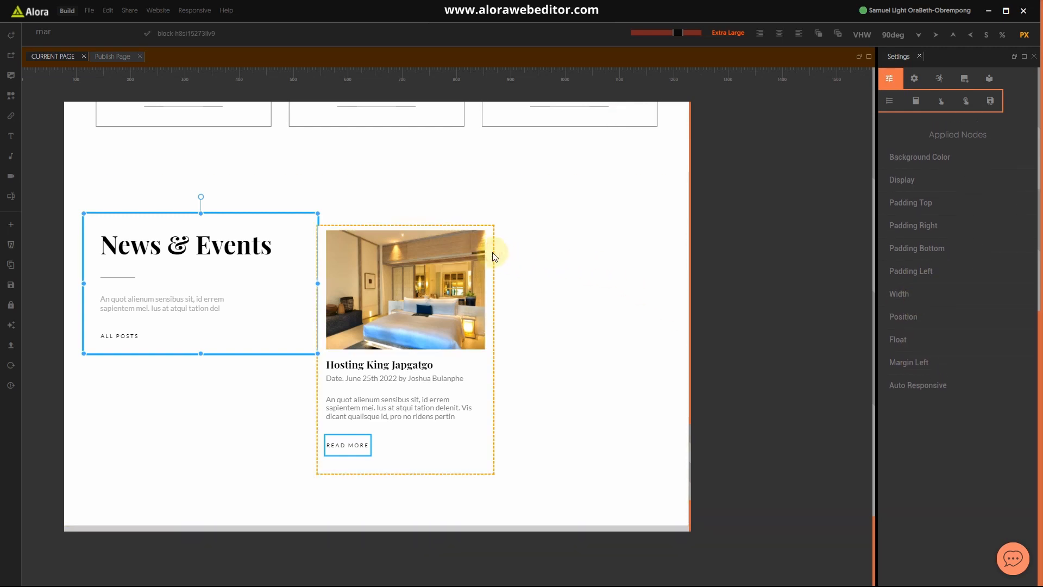
{"action": "left_click", "coordinate": [920, 363]}
{"action": "left_click", "coordinate": [931, 386]}
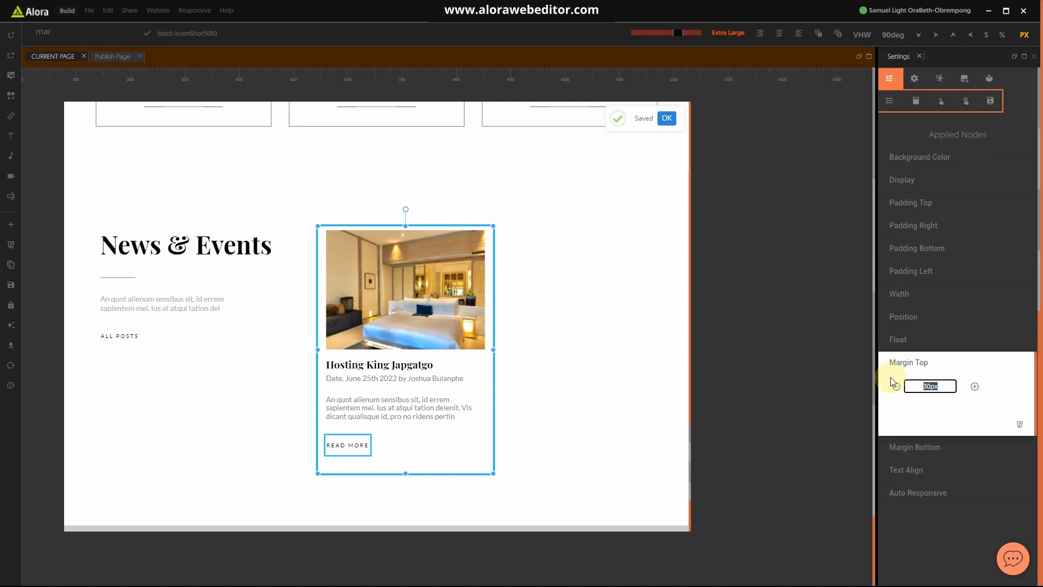
{"action": "left_click", "coordinate": [921, 361]}
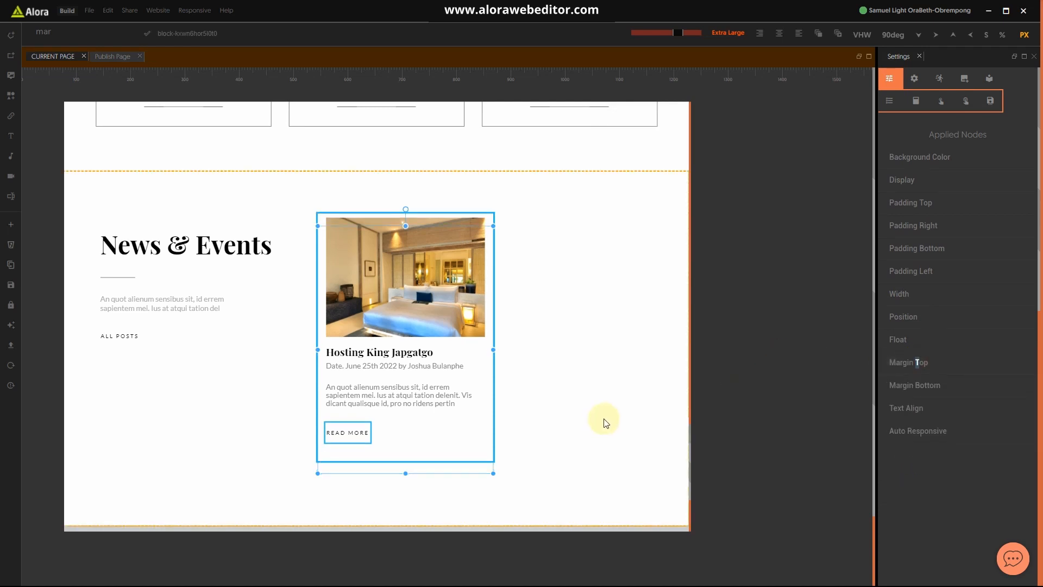
{"action": "key", "text": "super"}
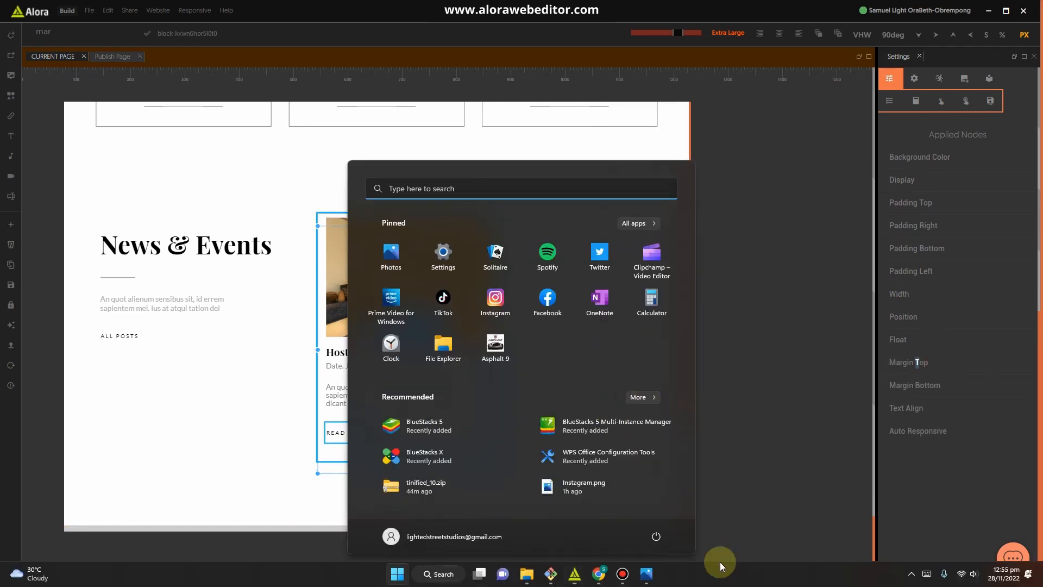
Step: Compare the page against Hotel website.jpg again, minimize Photos, and reselect the News & Events section
{"action": "left_click", "coordinate": [652, 568]}
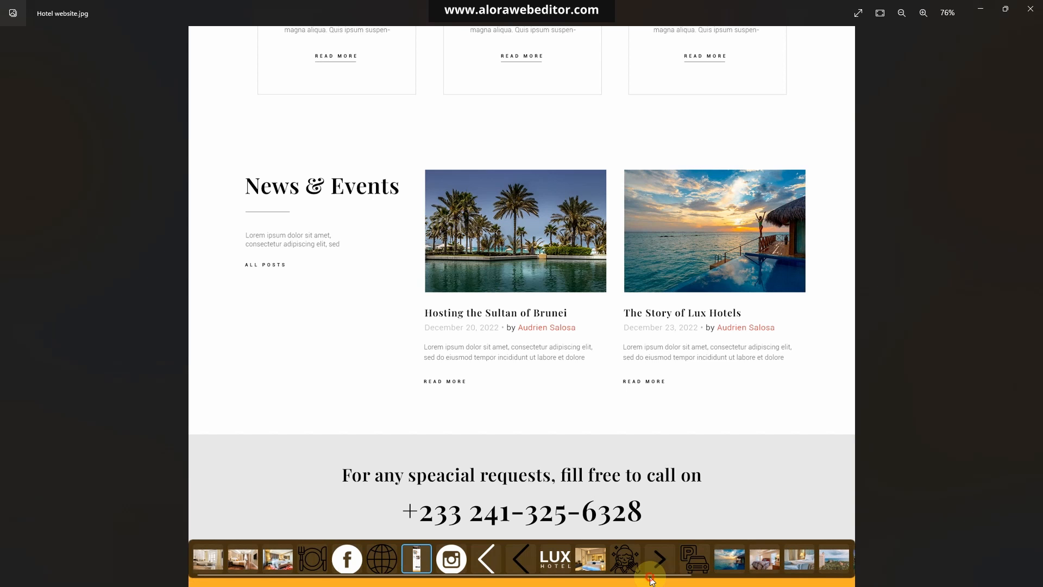
{"action": "left_click", "coordinate": [980, 10]}
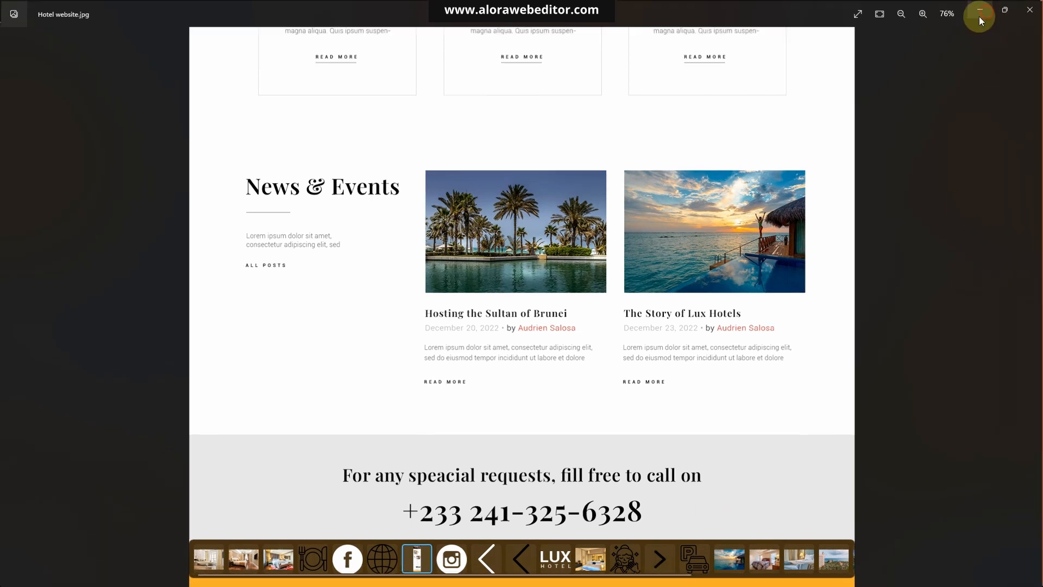
{"action": "left_click", "coordinate": [543, 322]}
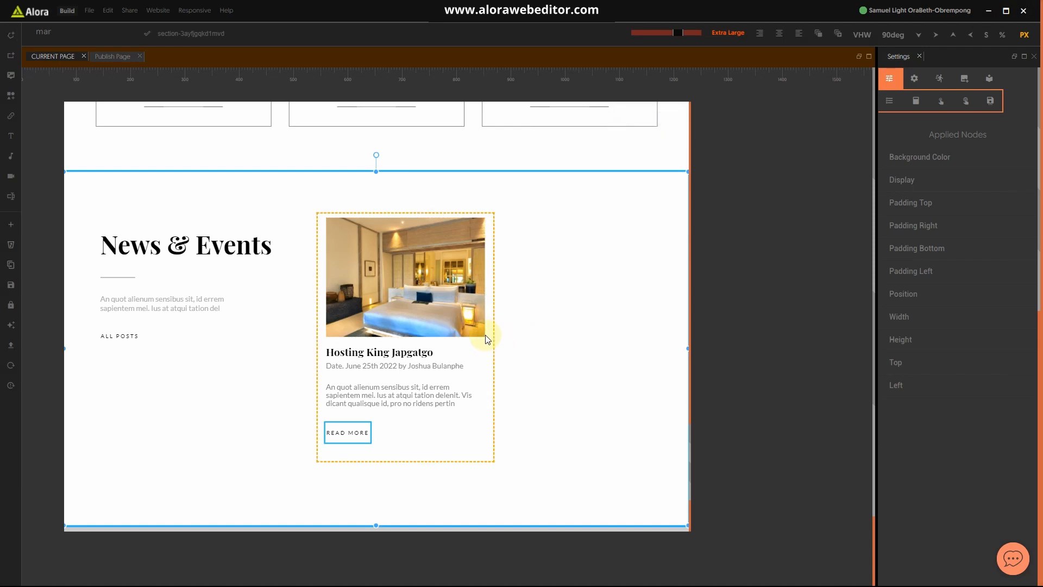
Step: Duplicate the post card with Ctrl+D and pull up the section's bottom edge
{"action": "left_click", "coordinate": [492, 453]}
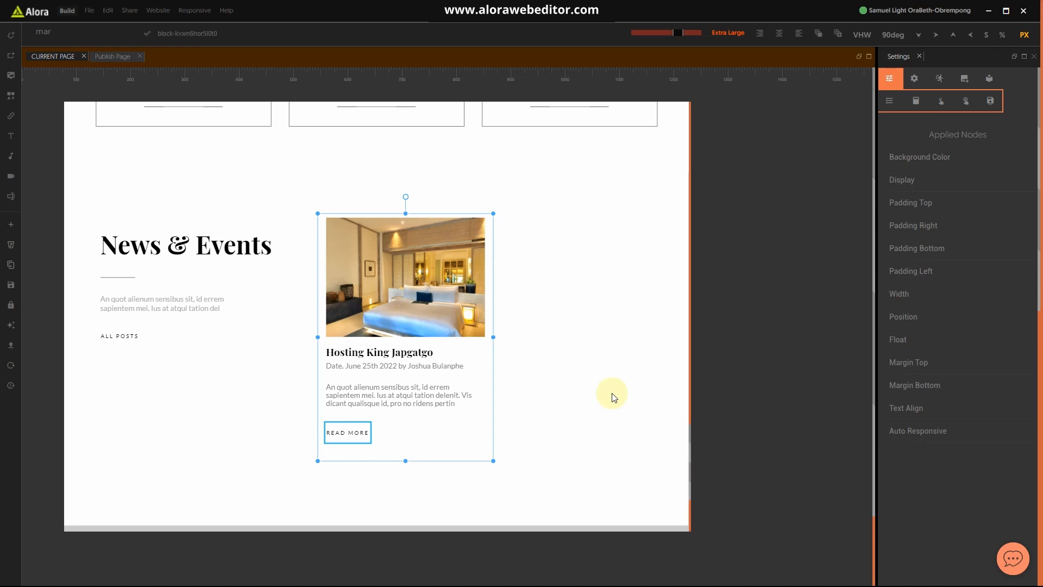
{"action": "key", "text": "ctrl+d"}
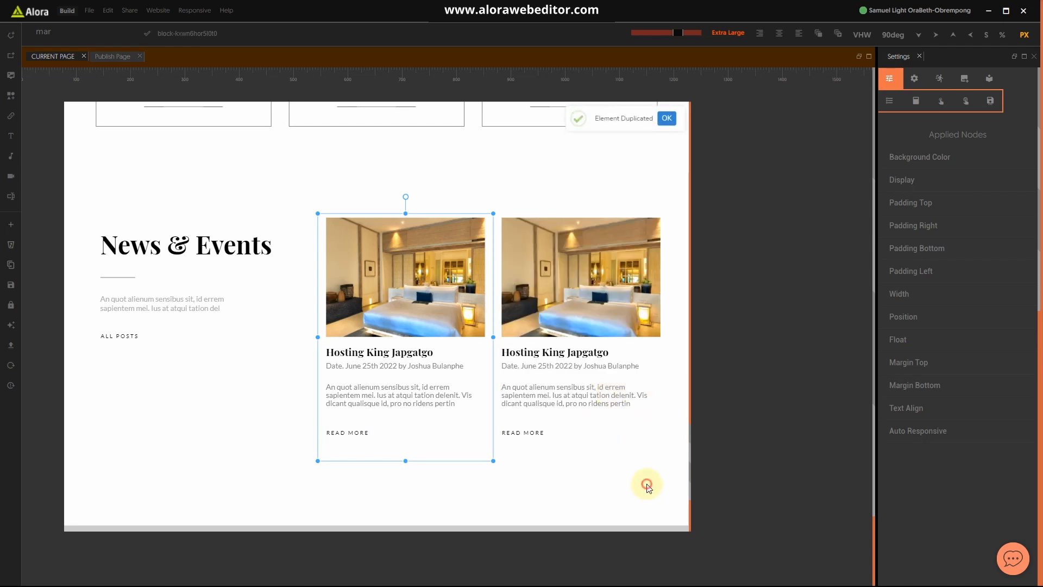
{"action": "left_click", "coordinate": [648, 489]}
{"action": "scroll", "coordinate": [484, 461], "scroll_direction": "down", "scroll_amount": 3}
{"action": "left_click_drag", "start_coordinate": [380, 404], "coordinate": [381, 363]}
{"action": "scroll", "coordinate": [507, 333], "scroll_direction": "up", "scroll_amount": 3}
{"action": "scroll", "coordinate": [507, 336], "scroll_direction": "up", "scroll_amount": 3}
{"action": "scroll", "coordinate": [447, 275], "scroll_direction": "down", "scroll_amount": 5}
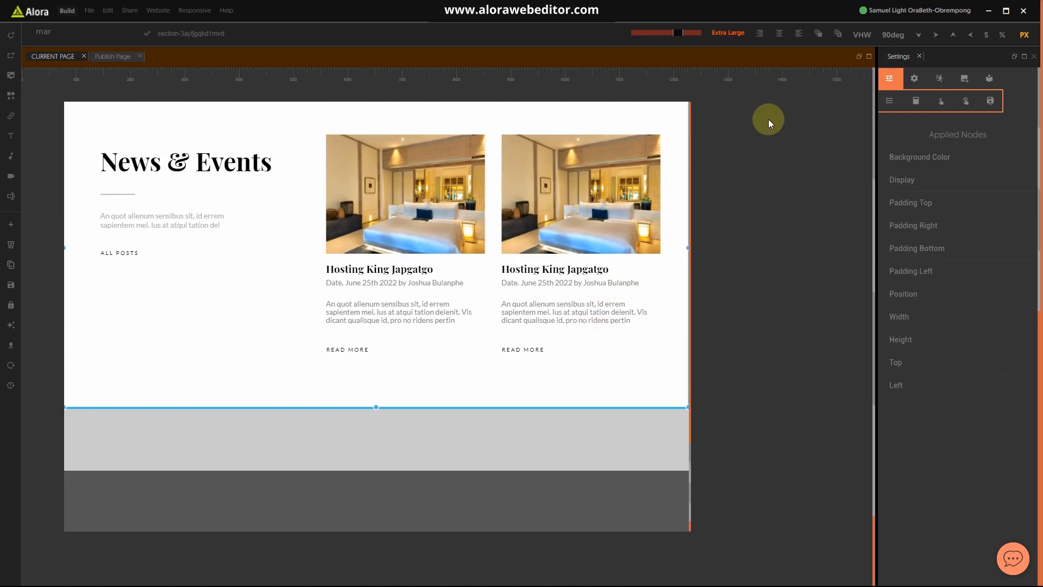
{"action": "scroll", "coordinate": [489, 378], "scroll_direction": "up", "scroll_amount": 4}
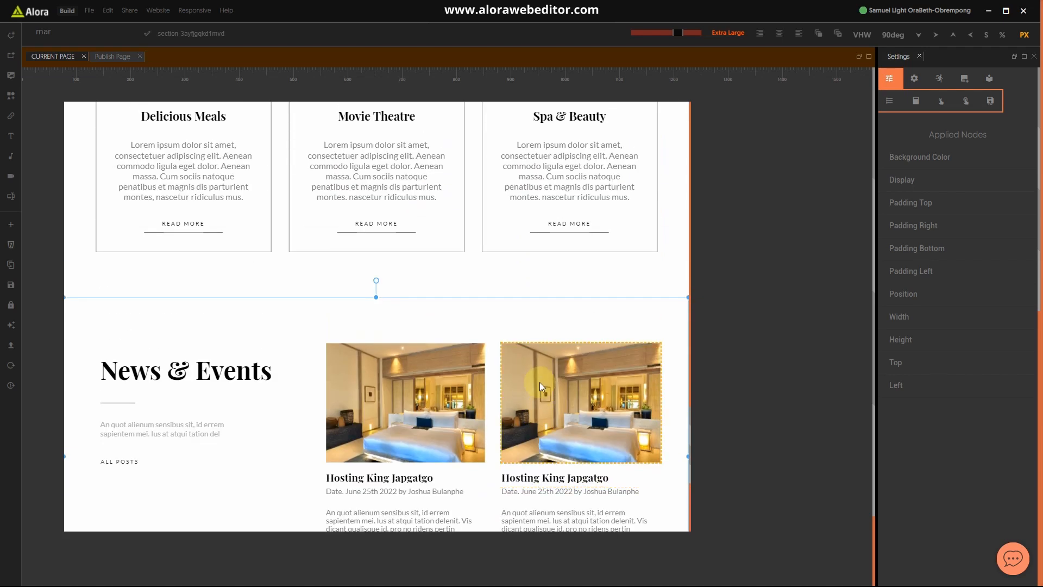
{"action": "scroll", "coordinate": [507, 358], "scroll_direction": "up", "scroll_amount": 15}
Step: Minimize the stray File Explorer window and save the page with the two cards
{"action": "key", "text": "alt+Tab"}
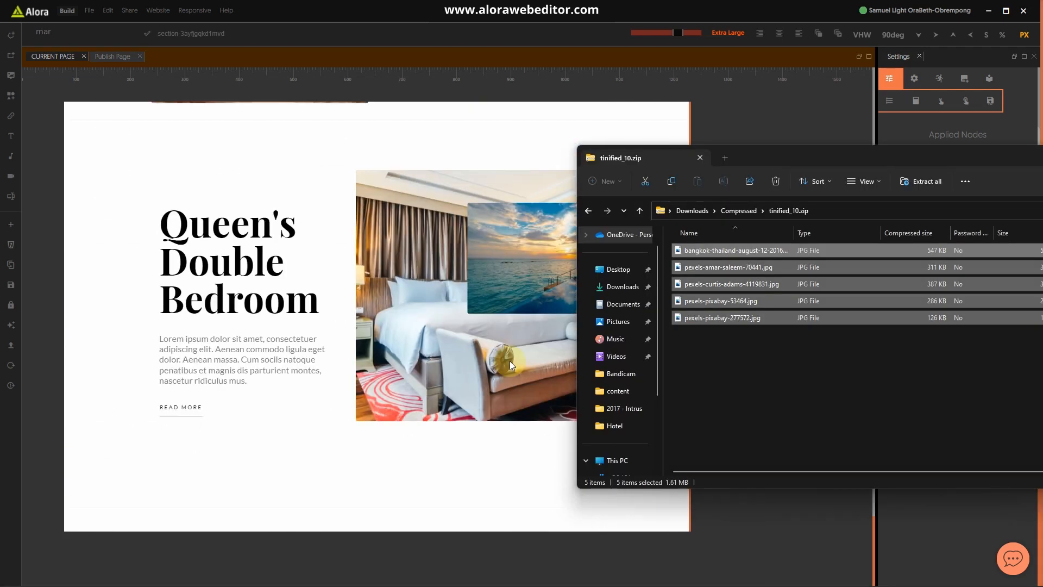
{"action": "double_click", "coordinate": [927, 155]}
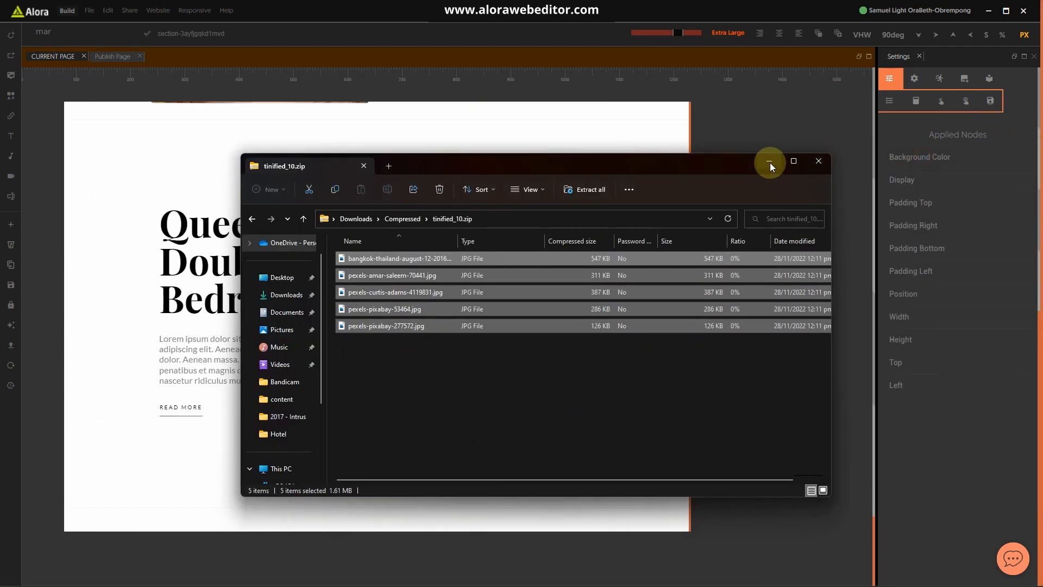
{"action": "left_click", "coordinate": [770, 162]}
{"action": "scroll", "coordinate": [472, 391], "scroll_direction": "up", "scroll_amount": 10}
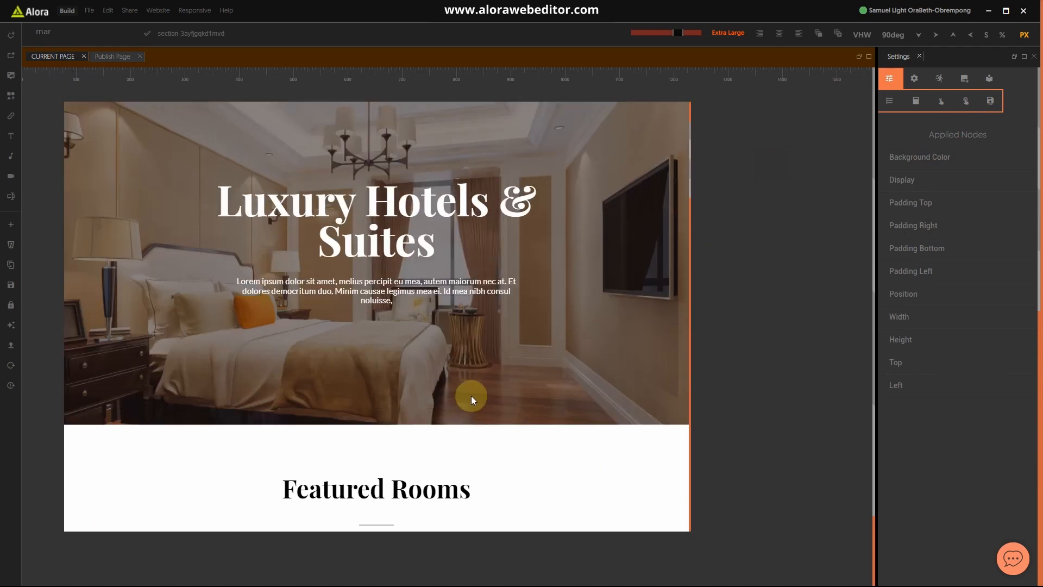
{"action": "scroll", "coordinate": [473, 405], "scroll_direction": "down", "scroll_amount": 12}
{"action": "scroll", "coordinate": [480, 417], "scroll_direction": "down", "scroll_amount": 15}
{"action": "scroll", "coordinate": [476, 412], "scroll_direction": "up", "scroll_amount": 3}
{"action": "scroll", "coordinate": [492, 366], "scroll_direction": "up", "scroll_amount": 4}
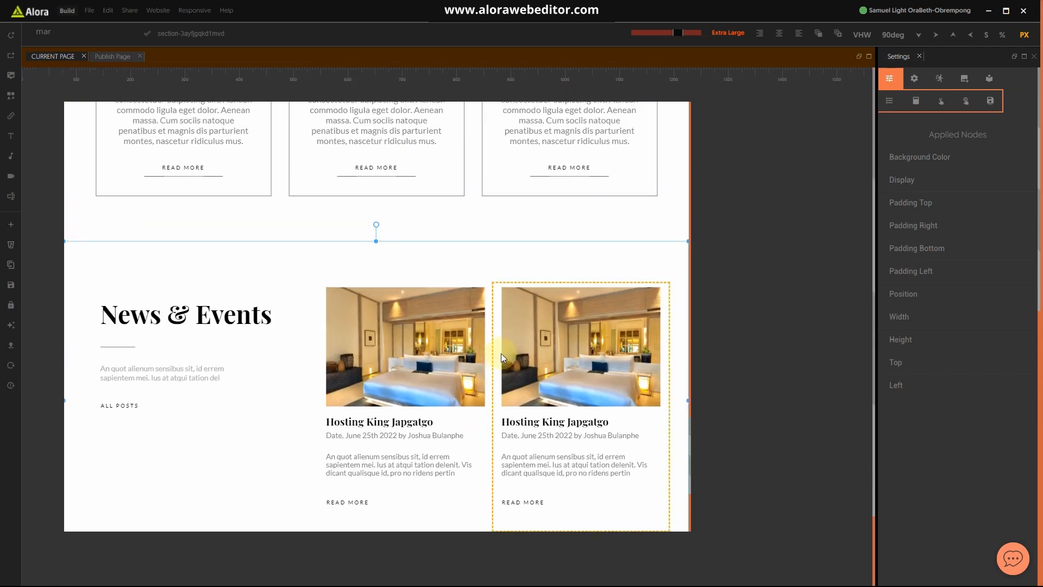
{"action": "scroll", "coordinate": [503, 353], "scroll_direction": "down", "scroll_amount": 3}
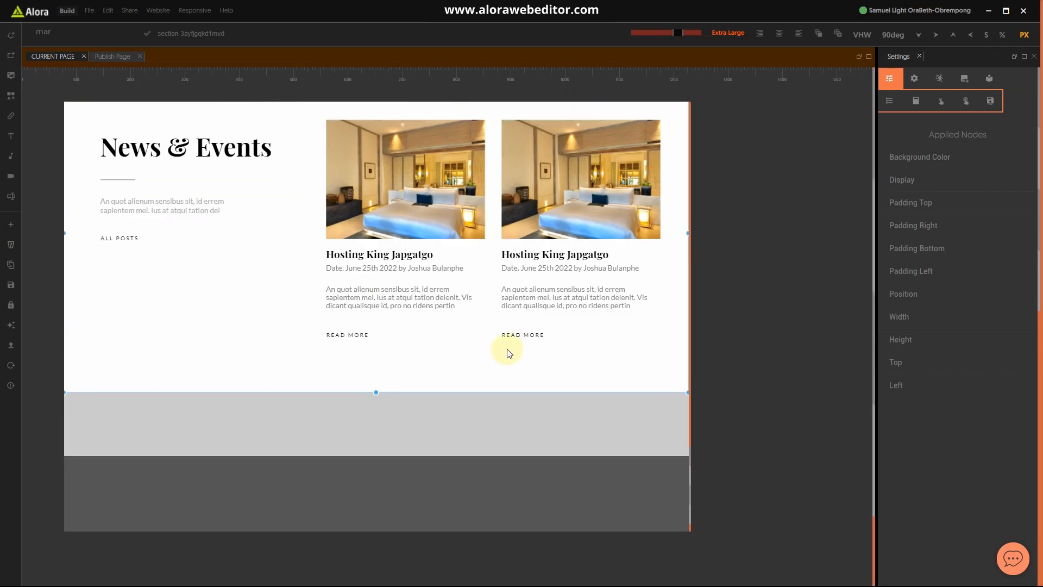
{"action": "key", "text": "ctrl+s"}
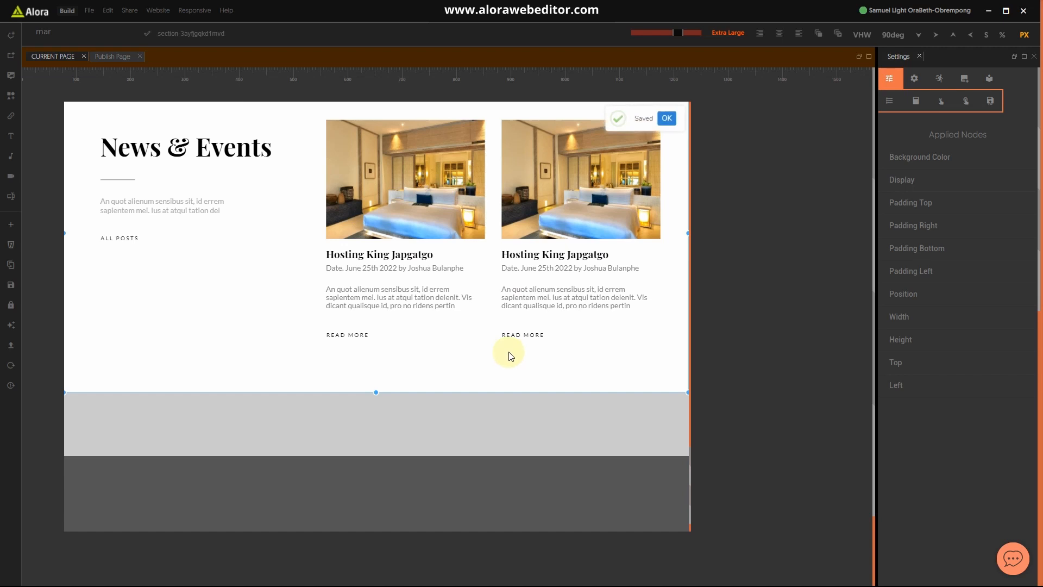
{"action": "scroll", "coordinate": [443, 393], "scroll_direction": "down", "scroll_amount": 1}
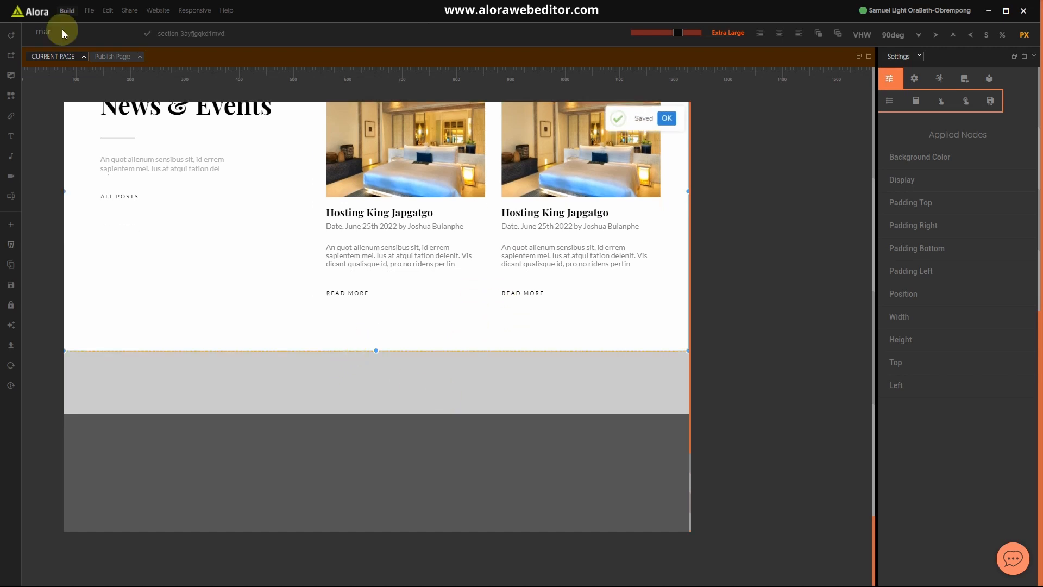
Step: Add new empty section strips below News & Events and drag them taller
{"action": "left_click", "coordinate": [12, 38]}
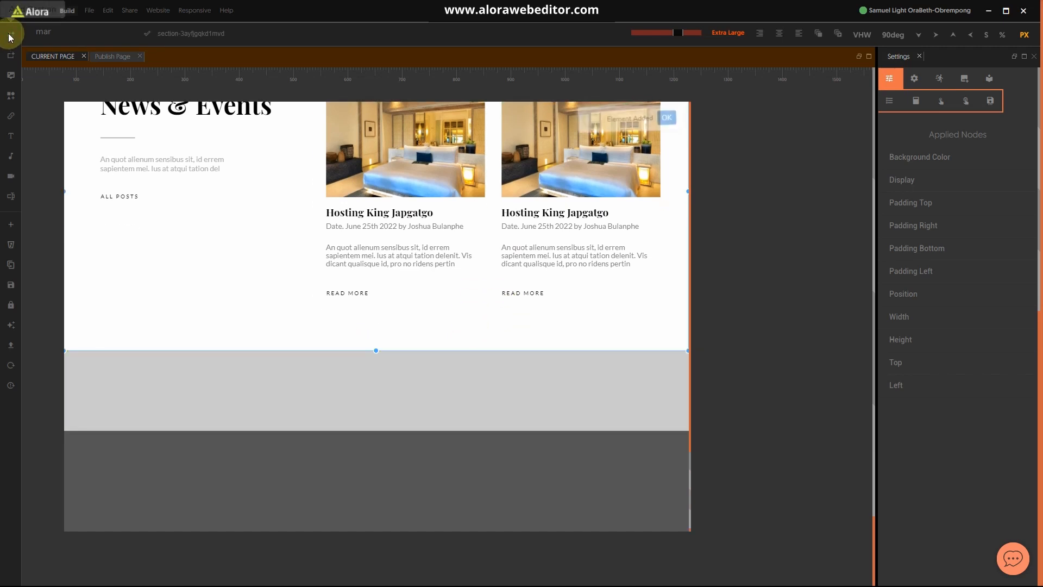
{"action": "left_click", "coordinate": [448, 351]}
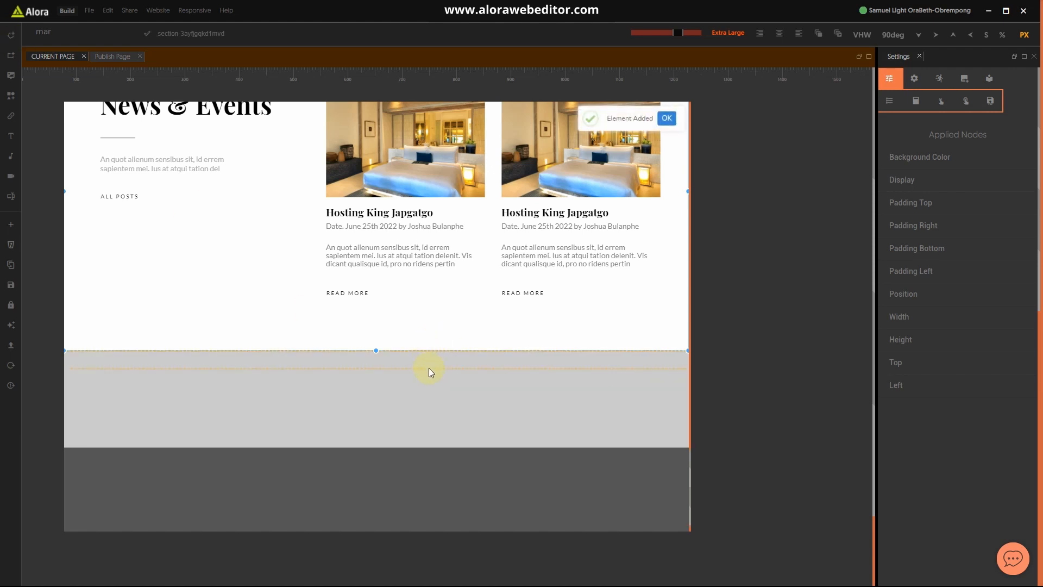
{"action": "left_click", "coordinate": [11, 38]}
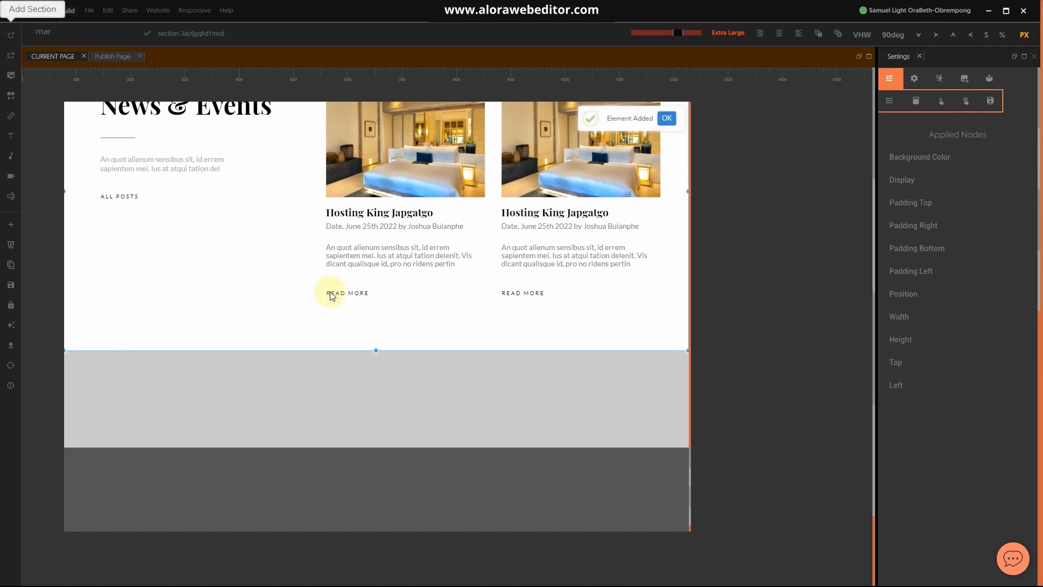
{"action": "left_click", "coordinate": [413, 355]}
{"action": "left_click", "coordinate": [408, 359]}
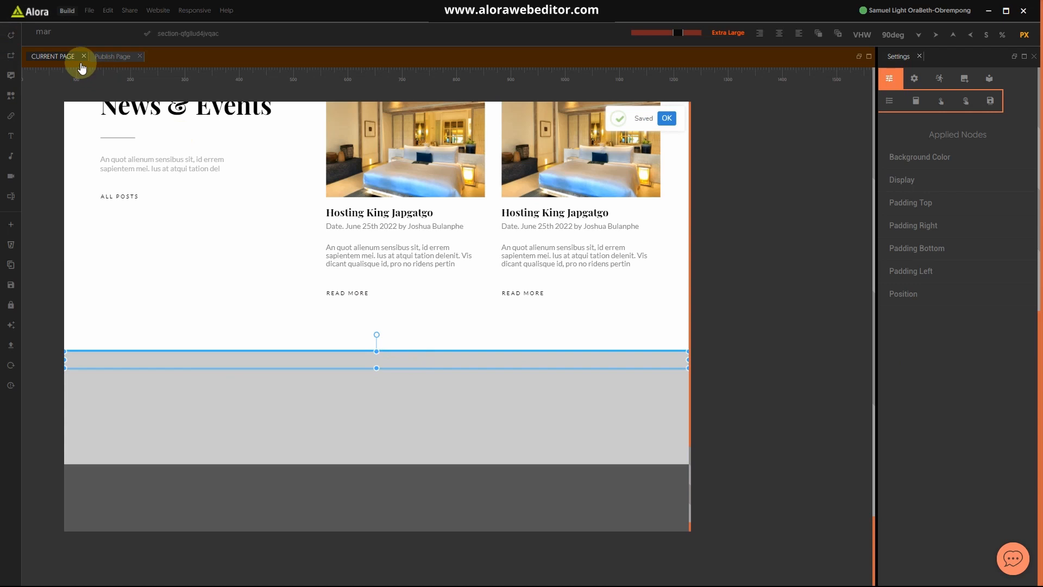
{"action": "left_click_drag", "start_coordinate": [376, 369], "coordinate": [376, 487]}
{"action": "left_click", "coordinate": [405, 436]}
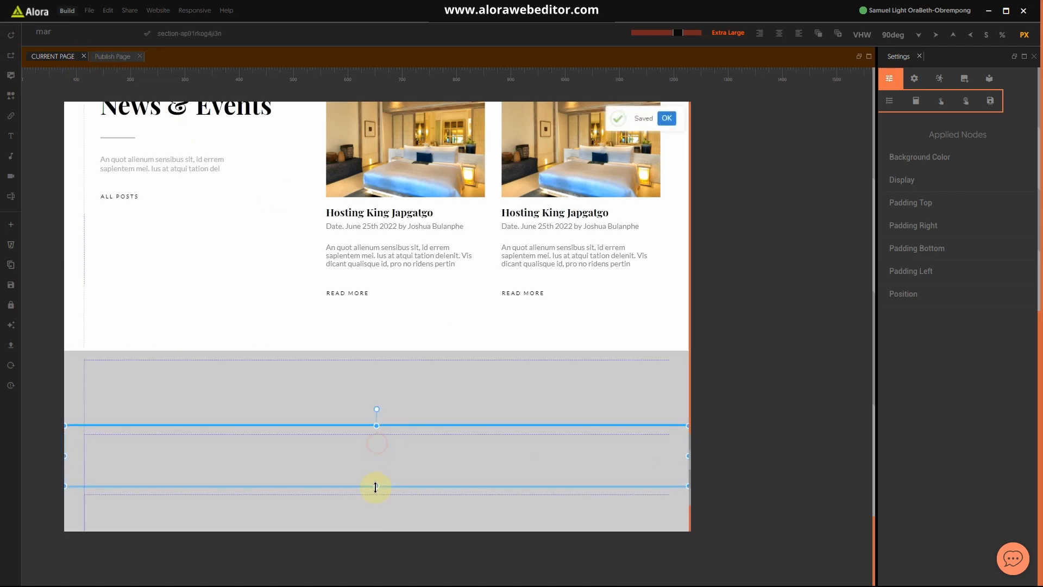
{"action": "scroll", "coordinate": [457, 421], "scroll_direction": "down", "scroll_amount": 3}
{"action": "left_click", "coordinate": [371, 344]}
{"action": "left_click_drag", "start_coordinate": [376, 352], "coordinate": [377, 414]}
Step: Apply a Background Color node to each of the three new sections, turning them white
{"action": "left_click", "coordinate": [380, 227]}
{"action": "left_click", "coordinate": [50, 32]}
{"action": "type", "text": "bac"}
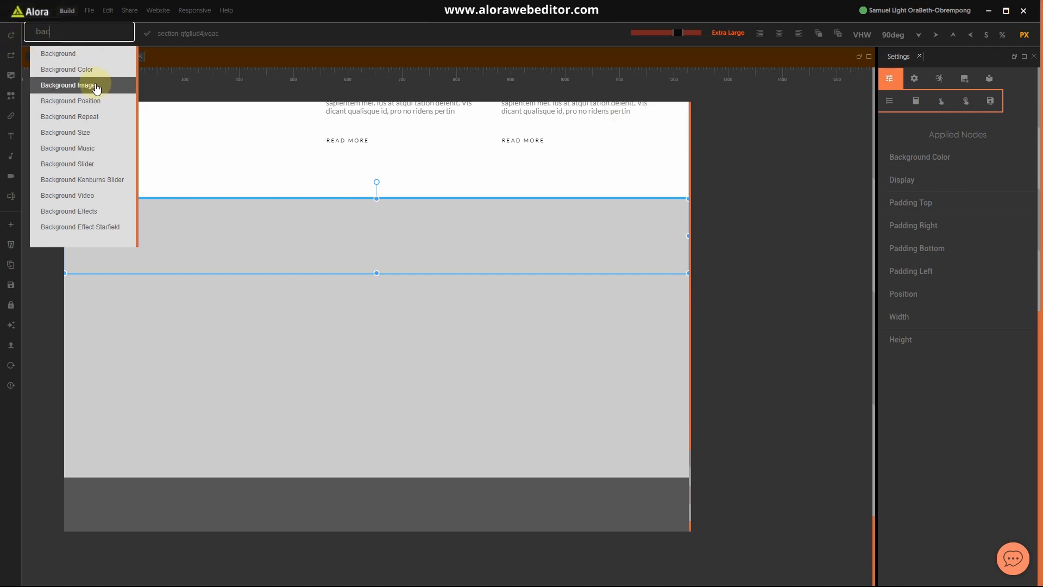
{"action": "left_click", "coordinate": [95, 76]}
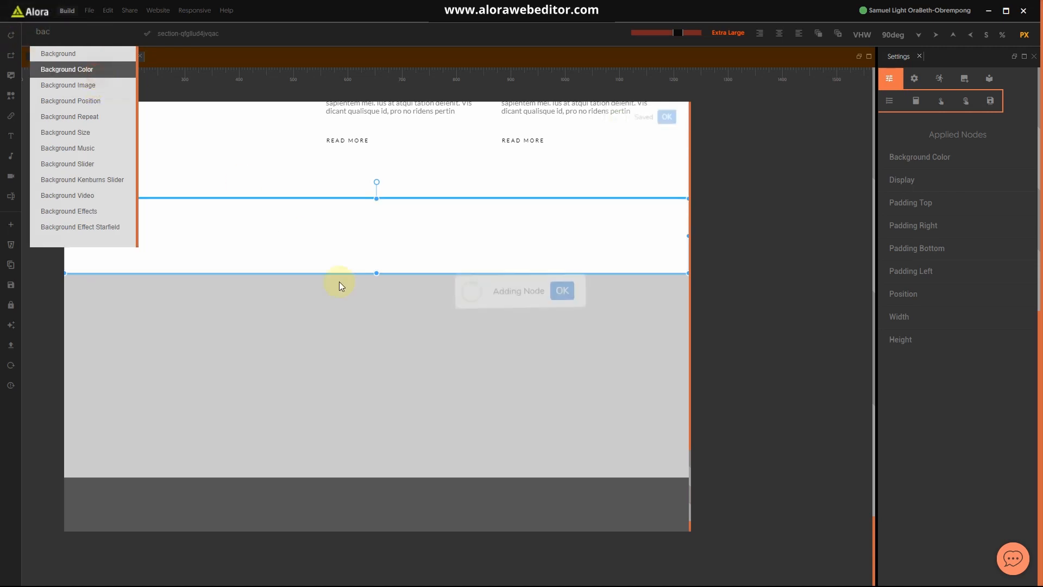
{"action": "left_click", "coordinate": [85, 34]}
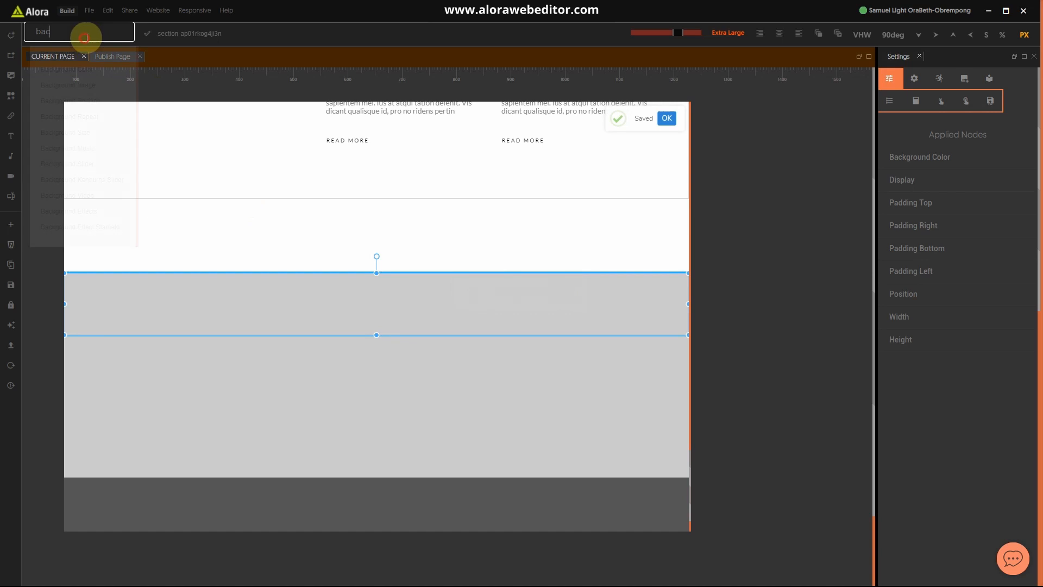
{"action": "left_click", "coordinate": [85, 70]}
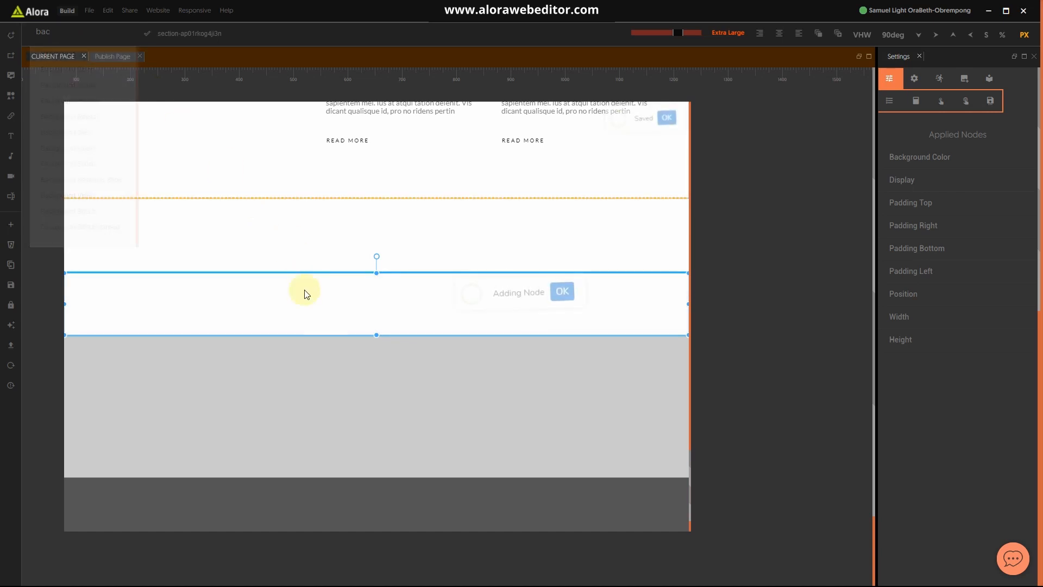
{"action": "left_click", "coordinate": [92, 40]}
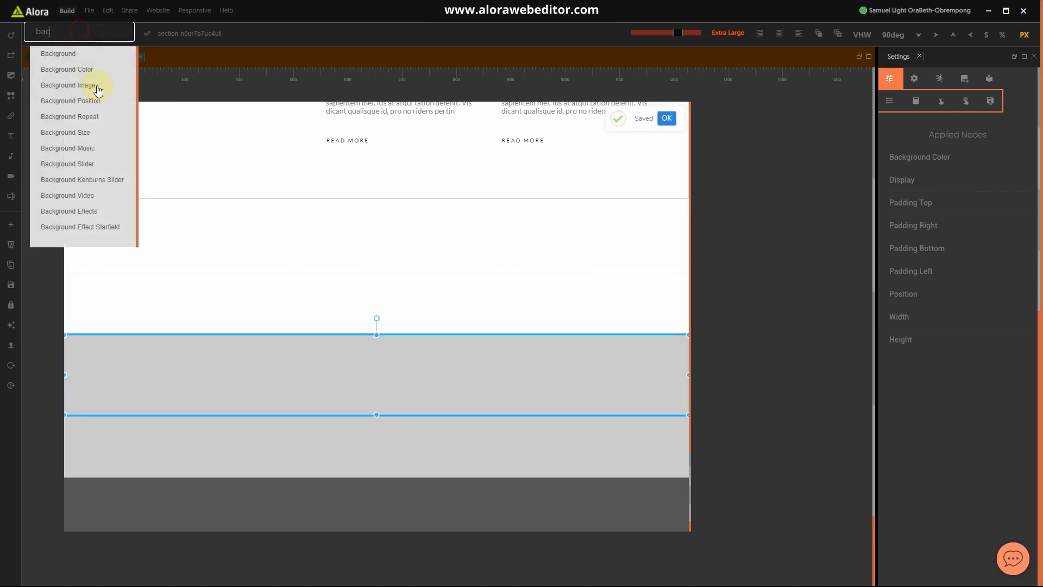
{"action": "left_click", "coordinate": [96, 70]}
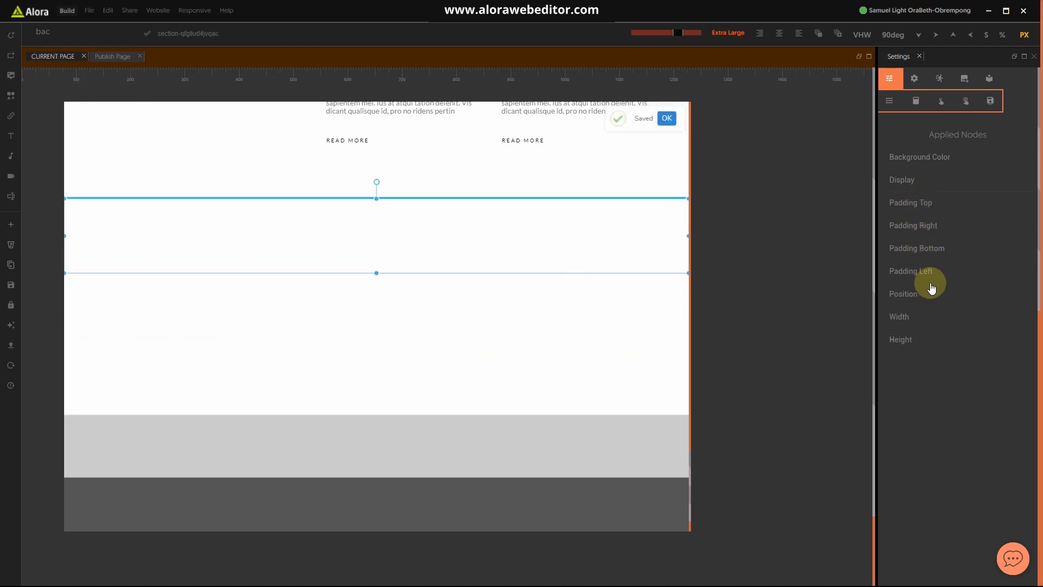
Step: Open number.temp.lessc in its own tab and stretch its section taller
{"action": "scroll", "coordinate": [412, 394], "scroll_direction": "up", "scroll_amount": 11}
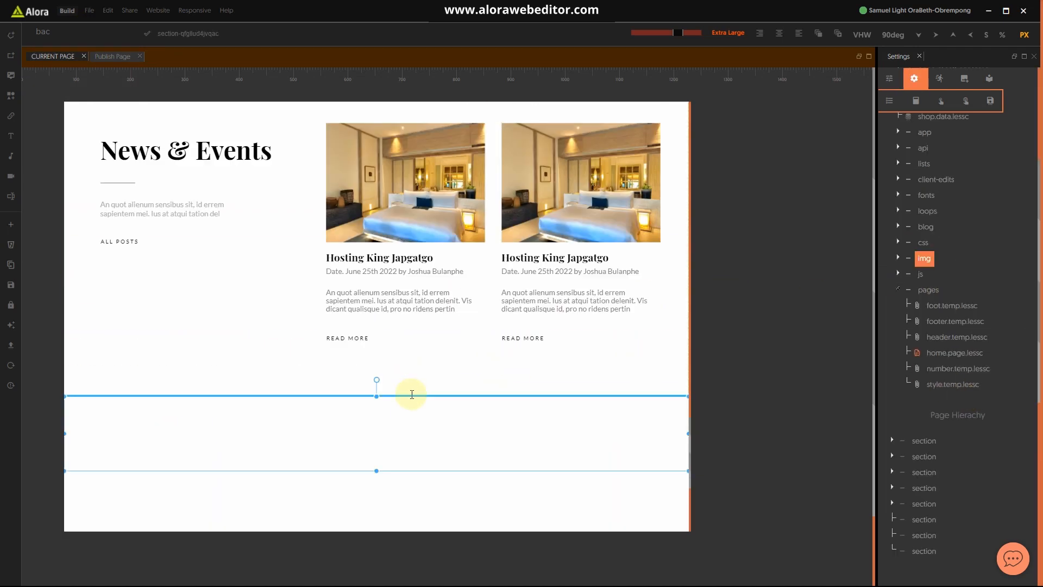
{"action": "scroll", "coordinate": [427, 419], "scroll_direction": "up", "scroll_amount": 15}
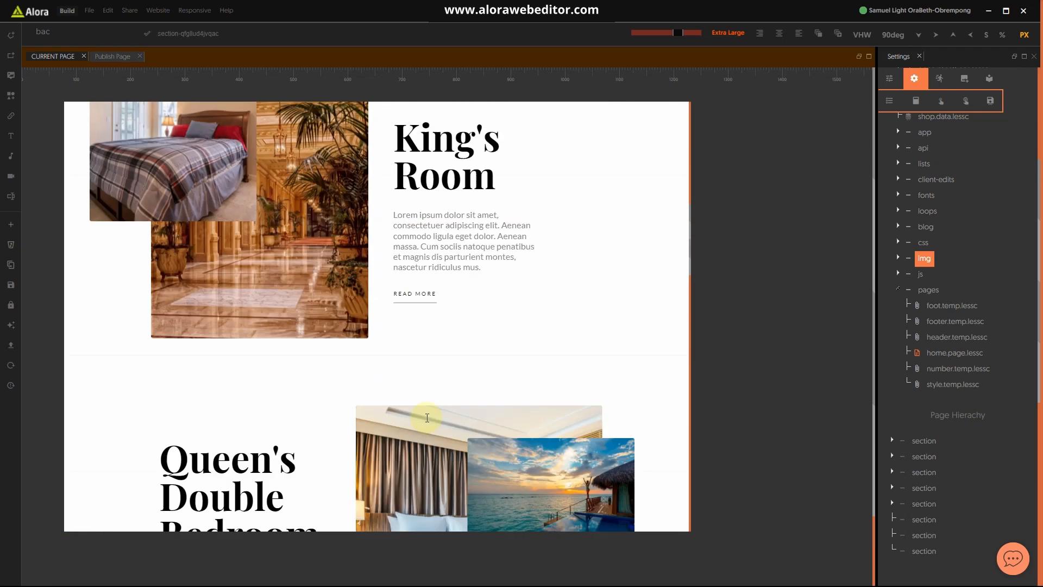
{"action": "scroll", "coordinate": [487, 443], "scroll_direction": "down", "scroll_amount": 15}
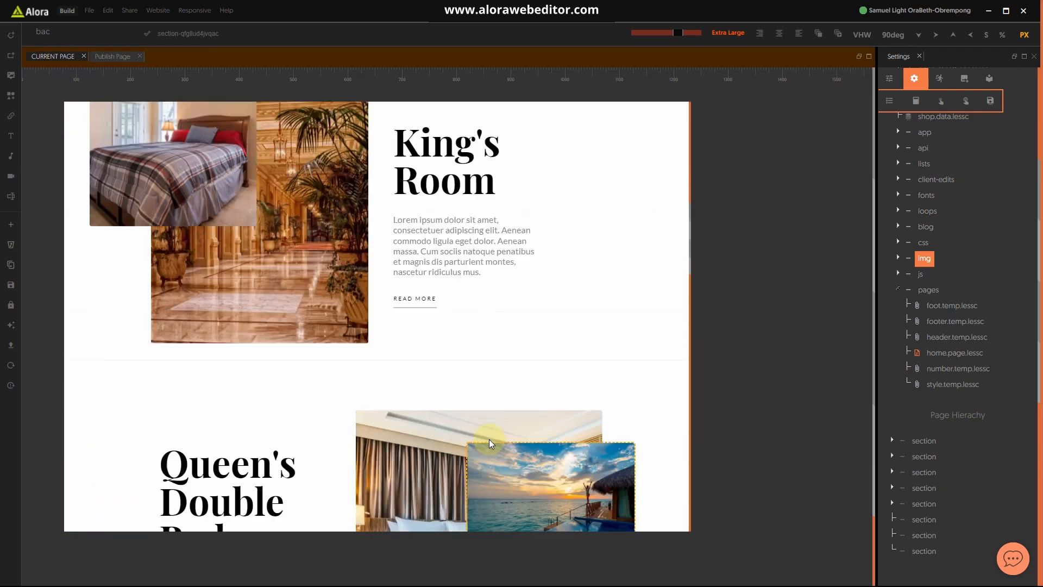
{"action": "scroll", "coordinate": [488, 435], "scroll_direction": "down", "scroll_amount": 10}
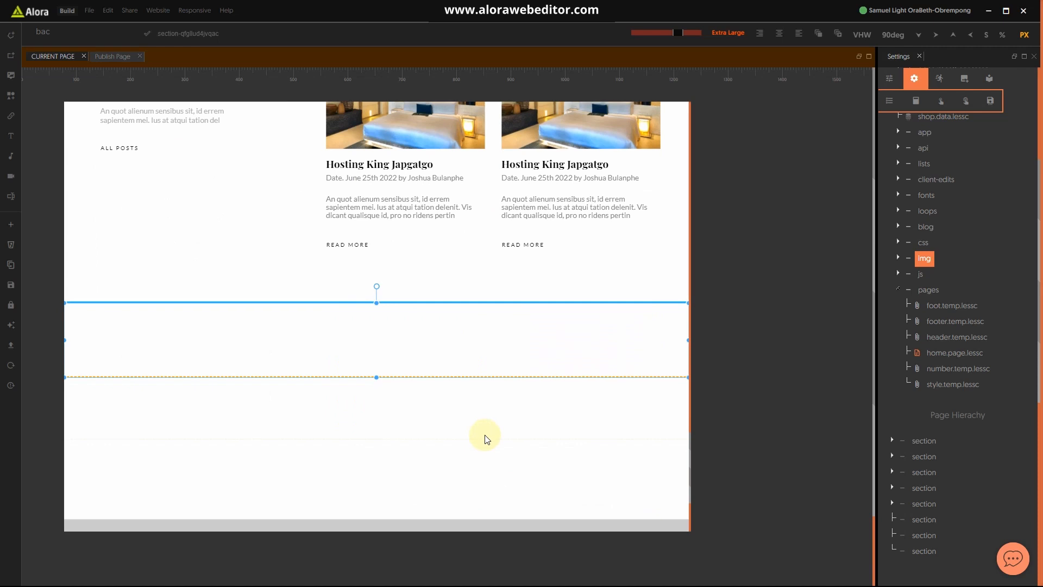
{"action": "double_click", "coordinate": [946, 371]}
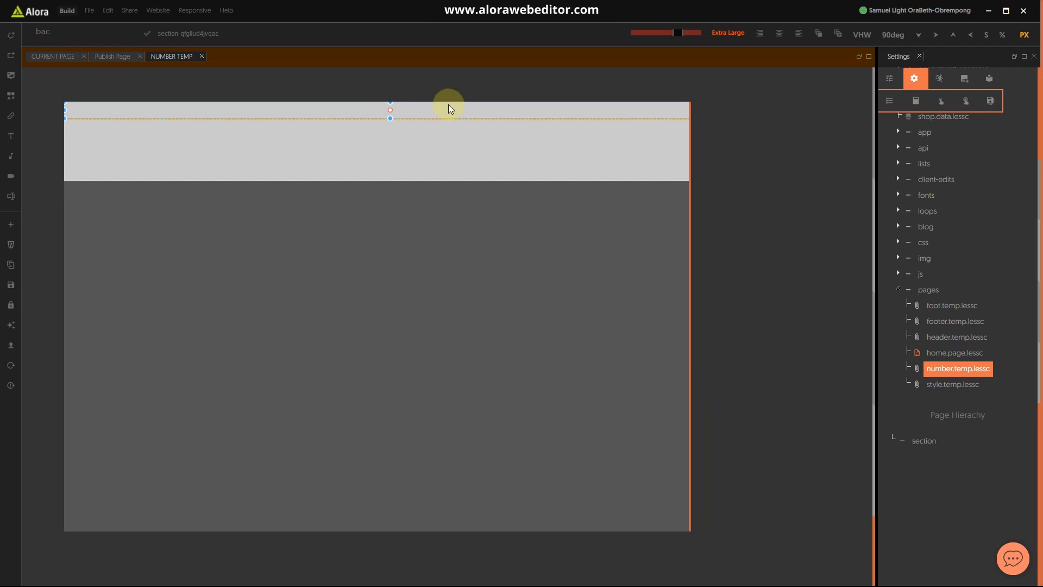
{"action": "left_click", "coordinate": [446, 109]}
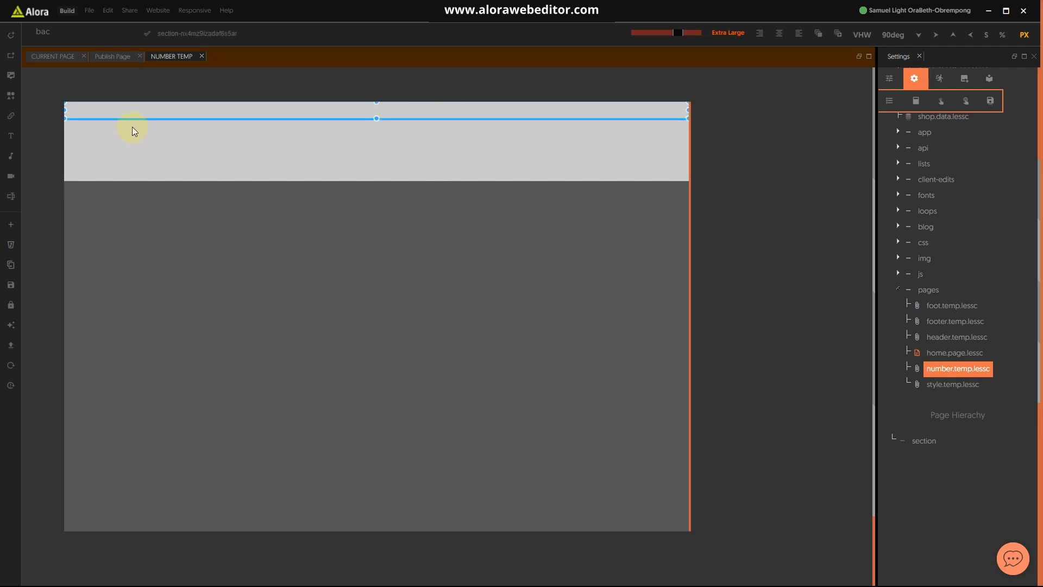
{"action": "left_click_drag", "start_coordinate": [377, 118], "coordinate": [382, 189]}
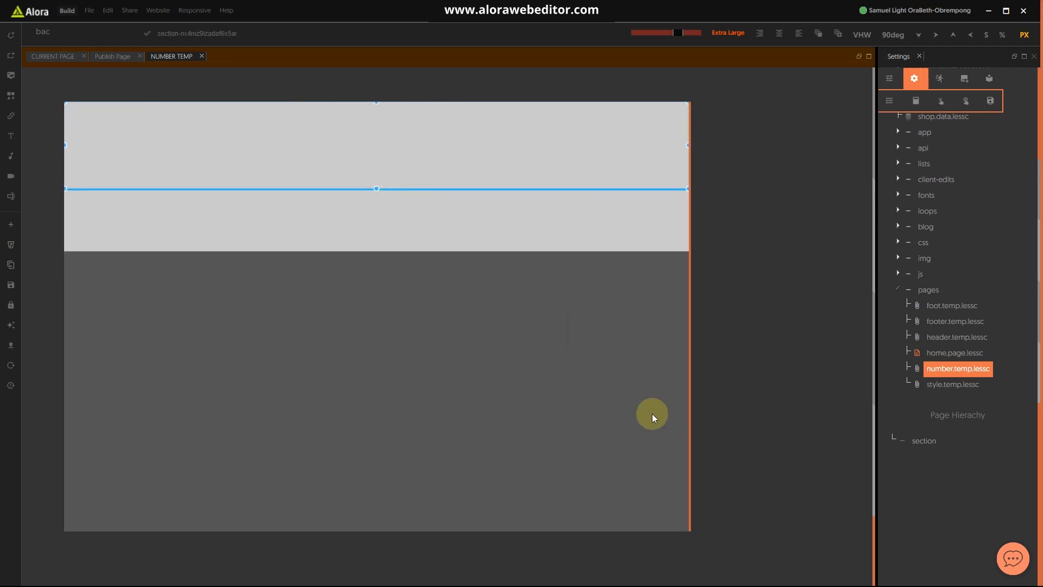
Step: View the gold call banner and footer of the Hotel website.jpg mockup in Photos
{"action": "key", "text": "super"}
{"action": "left_click", "coordinate": [645, 576]}
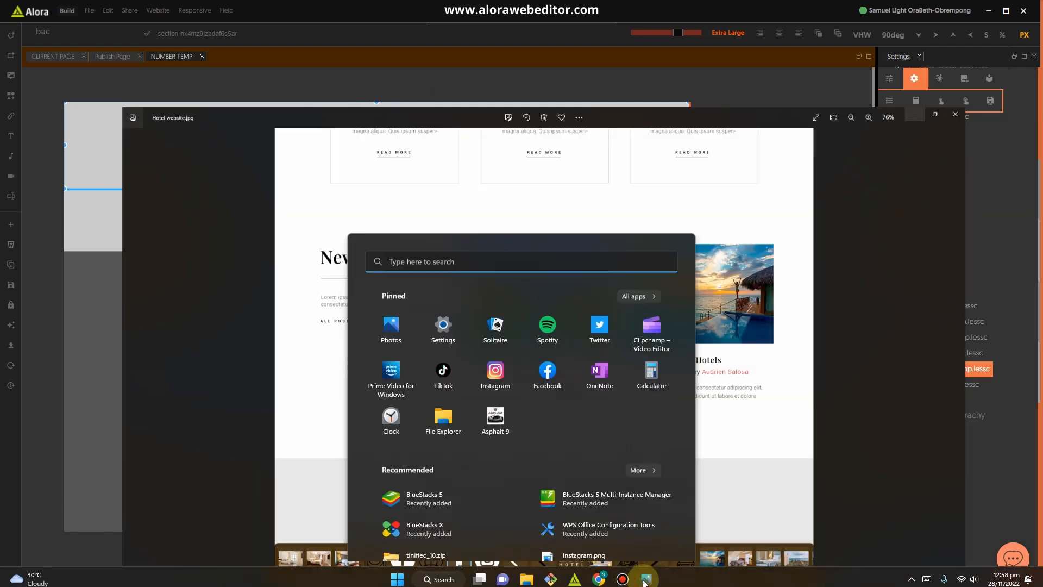
{"action": "scroll", "coordinate": [503, 455], "scroll_direction": "down", "scroll_amount": 1}
{"action": "scroll", "coordinate": [502, 455], "scroll_direction": "down", "scroll_amount": 2}
{"action": "left_click_drag", "start_coordinate": [496, 482], "coordinate": [489, 400]}
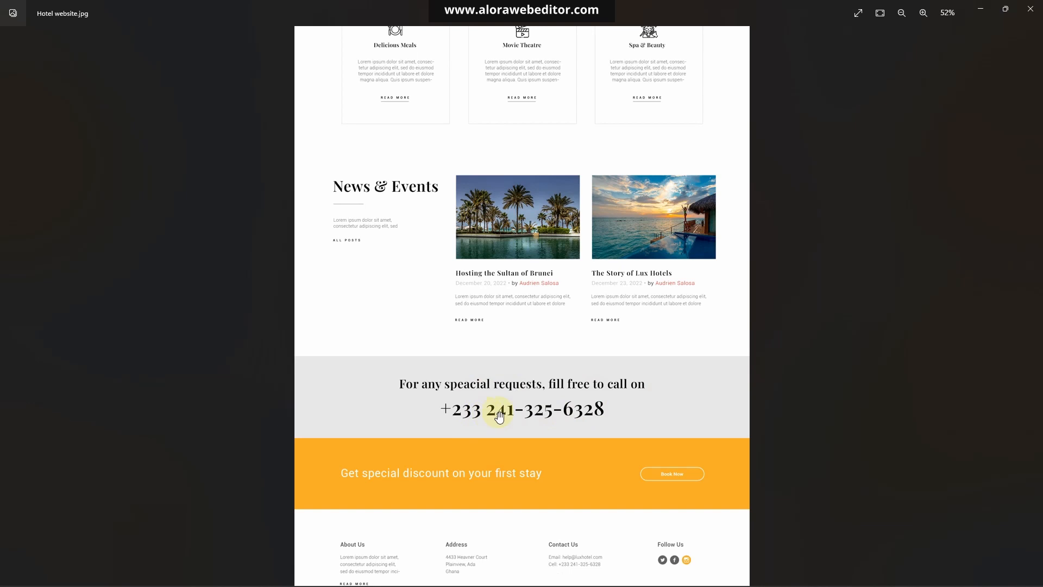
Step: Give the template section a Background Color and add two 'Place Your Text Here' texts
{"action": "left_click", "coordinate": [979, 10]}
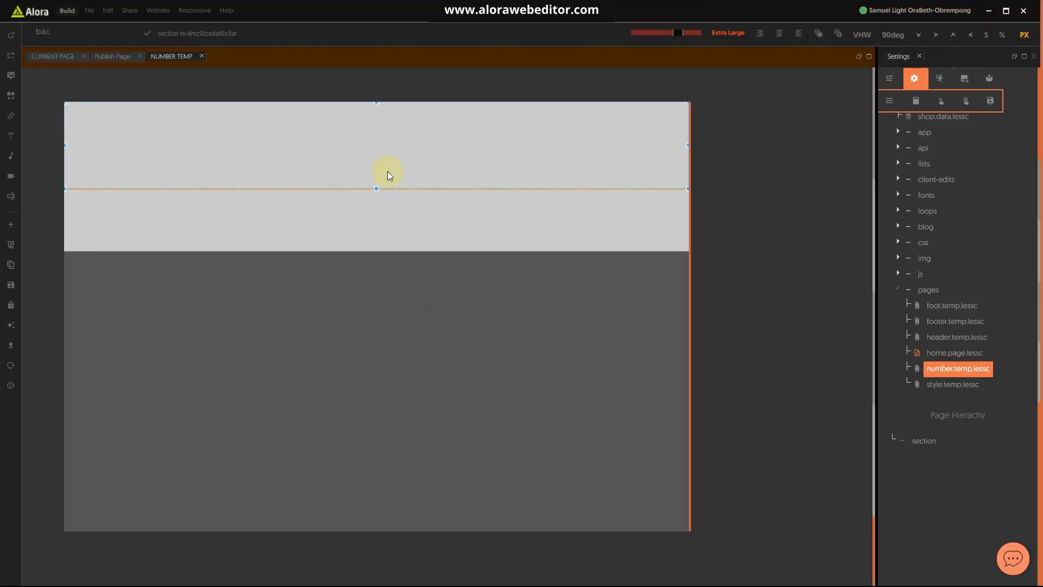
{"action": "left_click", "coordinate": [106, 32]}
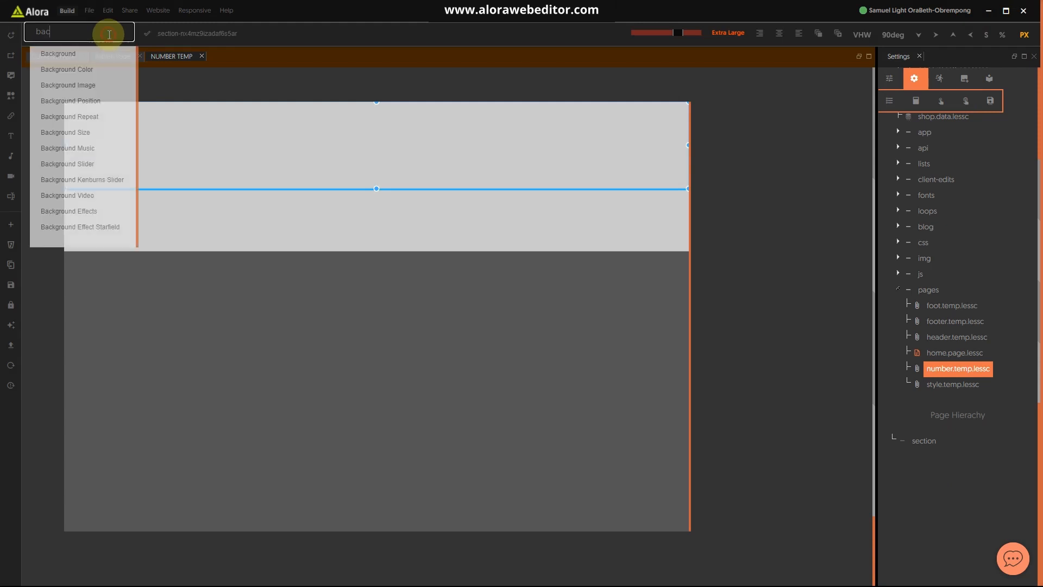
{"action": "left_click", "coordinate": [73, 69]}
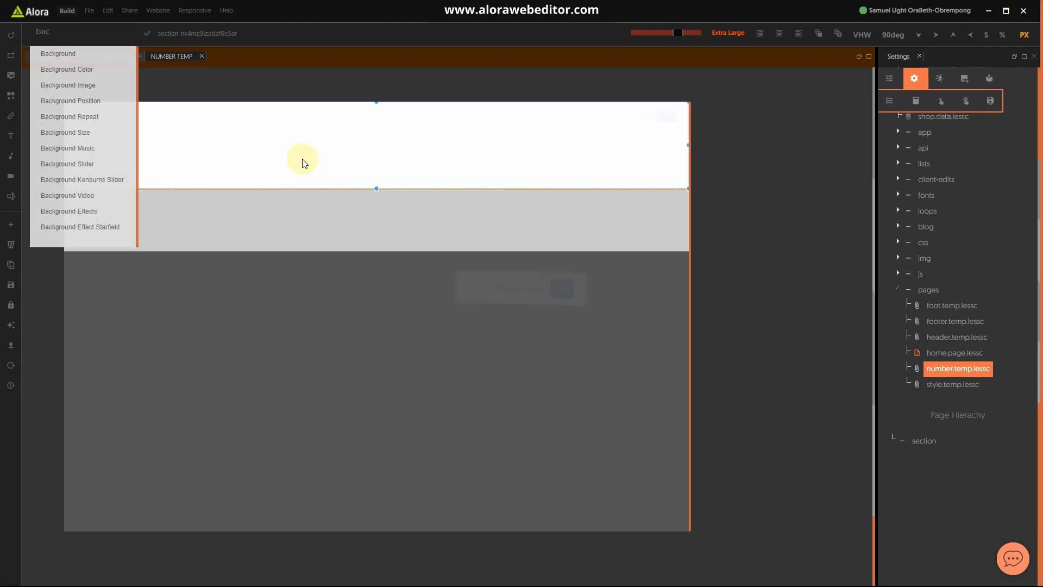
{"action": "left_click", "coordinate": [11, 140]}
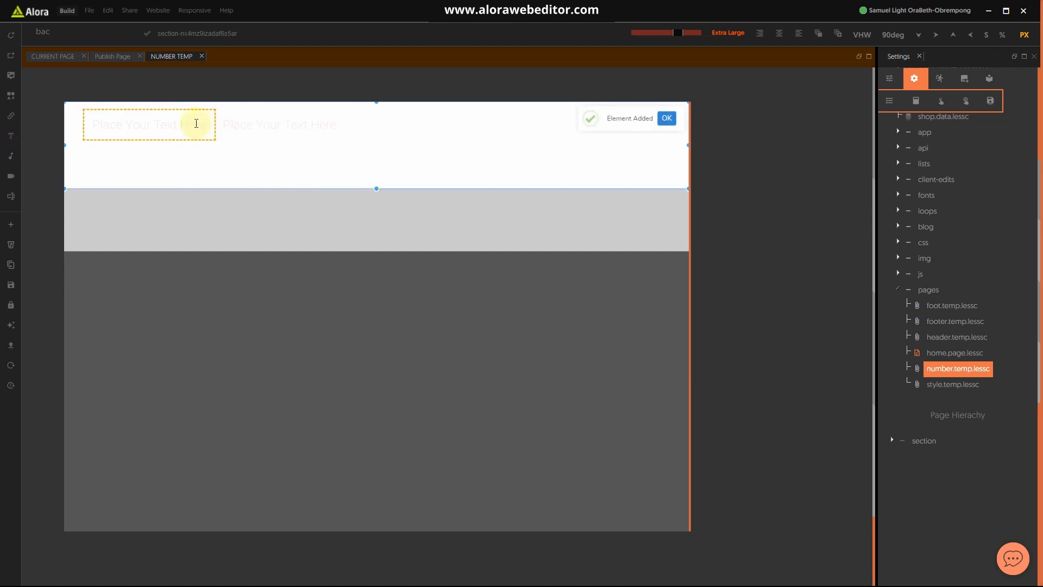
{"action": "left_click", "coordinate": [194, 126]}
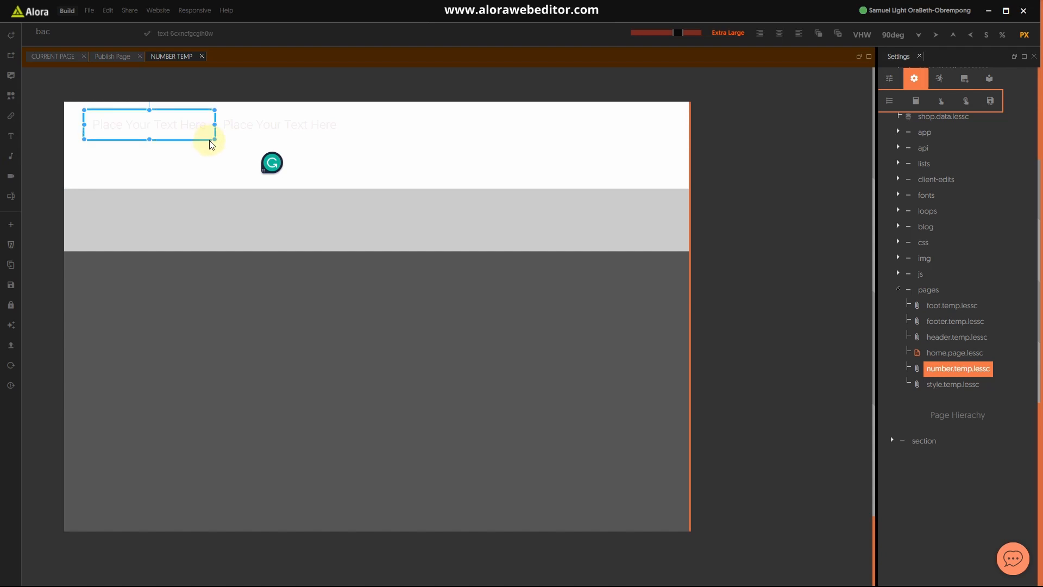
{"action": "left_click", "coordinate": [483, 160]}
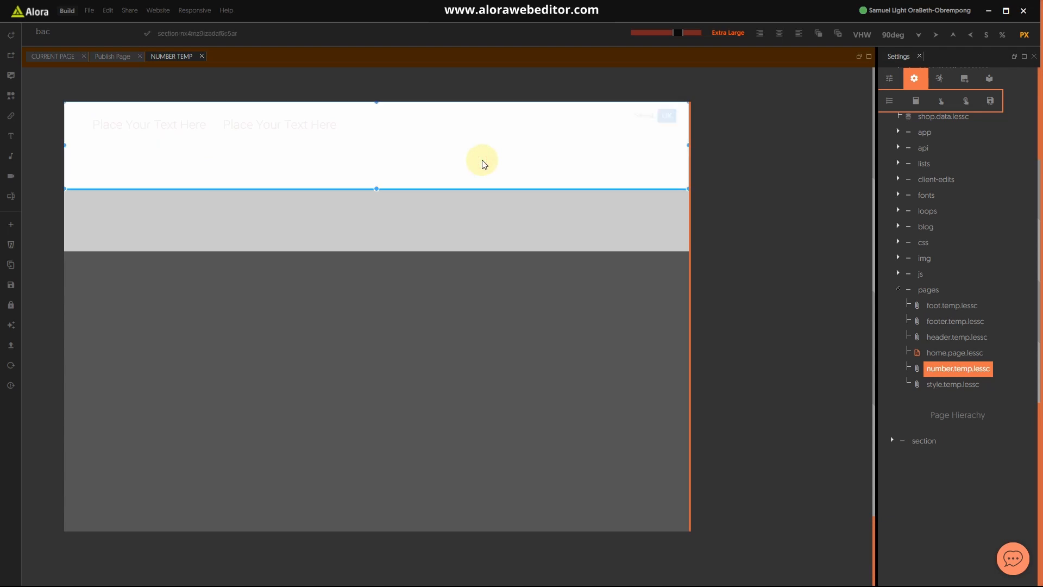
Step: Add a red block, select it with both texts, and group them with Ctrl+G
{"action": "left_click", "coordinate": [10, 56]}
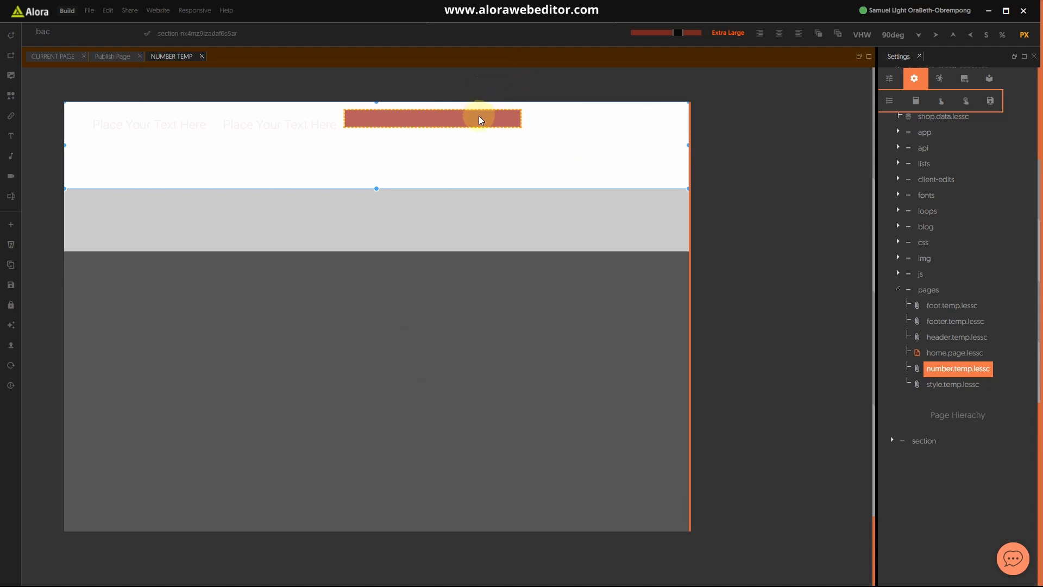
{"action": "left_click", "coordinate": [465, 118]}
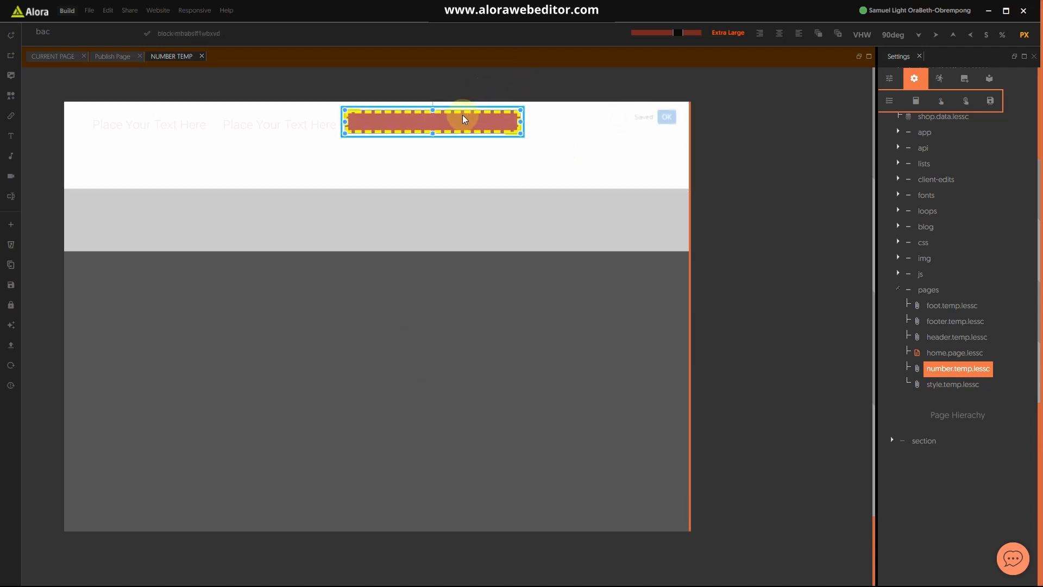
{"action": "left_click", "coordinate": [303, 125]}
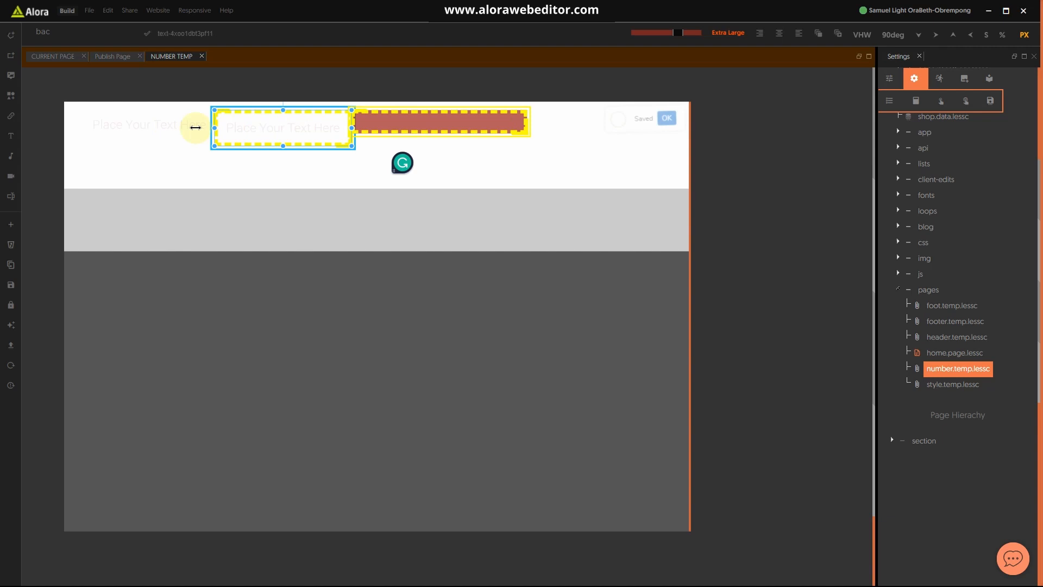
{"action": "left_click", "coordinate": [163, 124]}
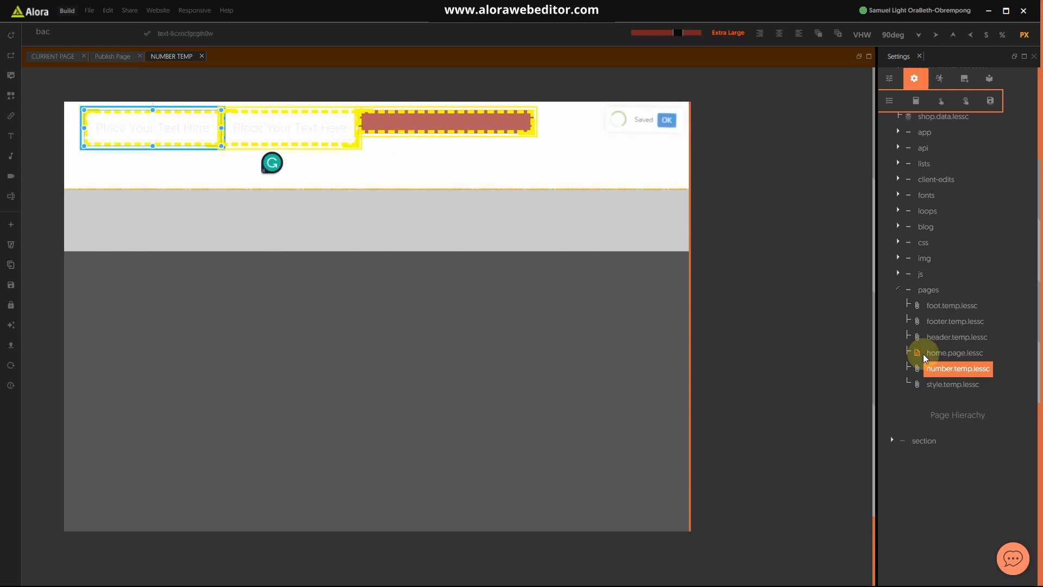
{"action": "left_click", "coordinate": [809, 281]}
{"action": "key", "text": "ctrl+g"}
Step: Drag the white section taller and select the red group for styling
{"action": "left_click", "coordinate": [294, 170]}
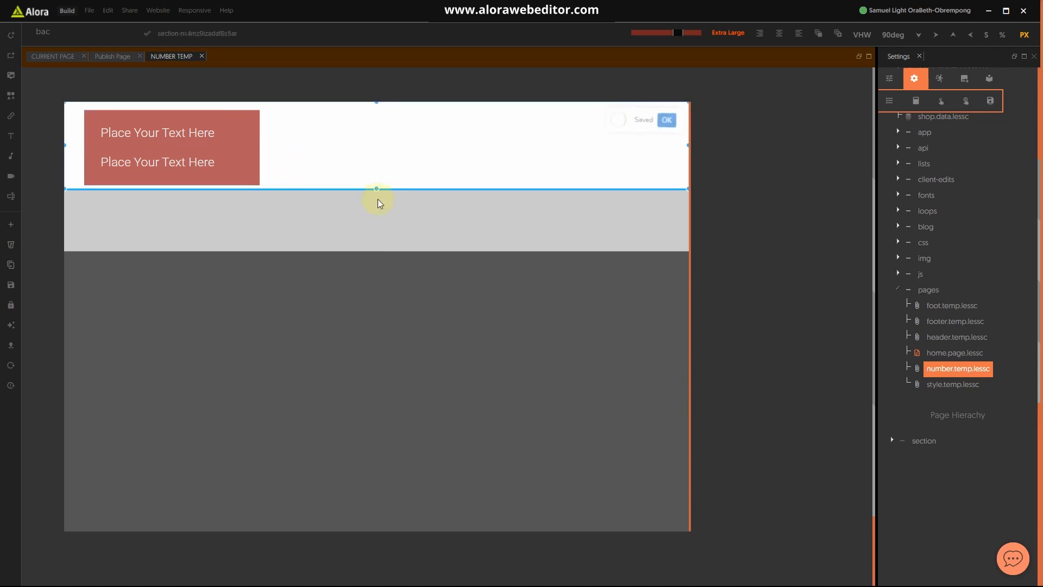
{"action": "left_click_drag", "start_coordinate": [376, 189], "coordinate": [379, 236]}
{"action": "left_click", "coordinate": [251, 144]}
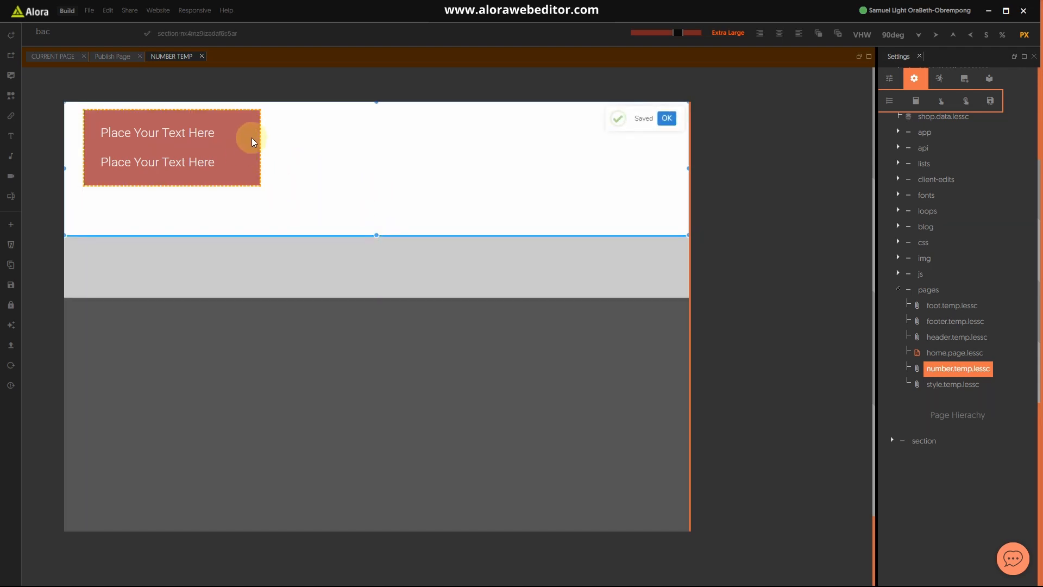
{"action": "left_click", "coordinate": [890, 79]}
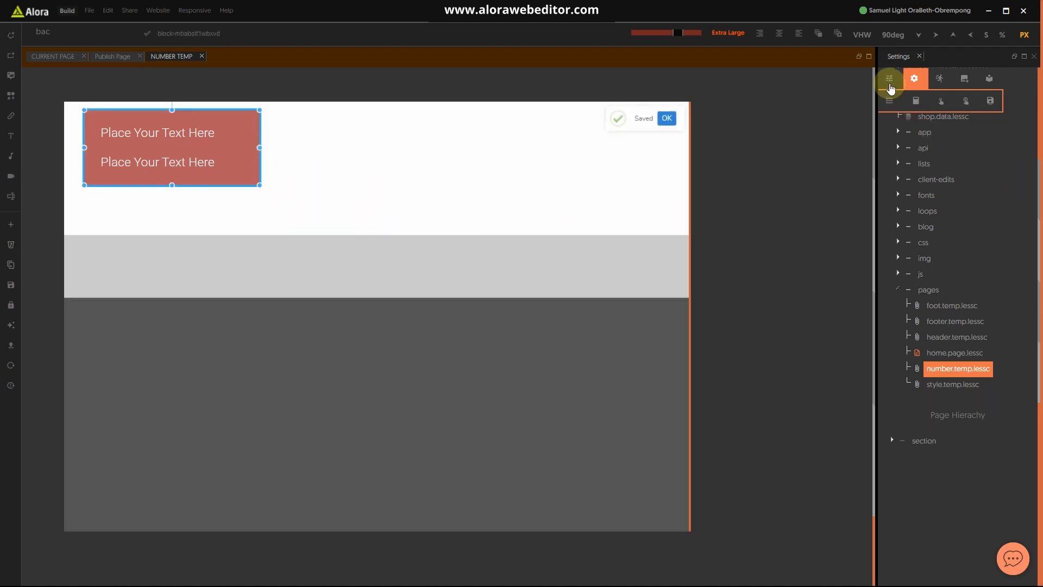
Step: Set the red group's width to 70%
{"action": "left_click", "coordinate": [906, 292]}
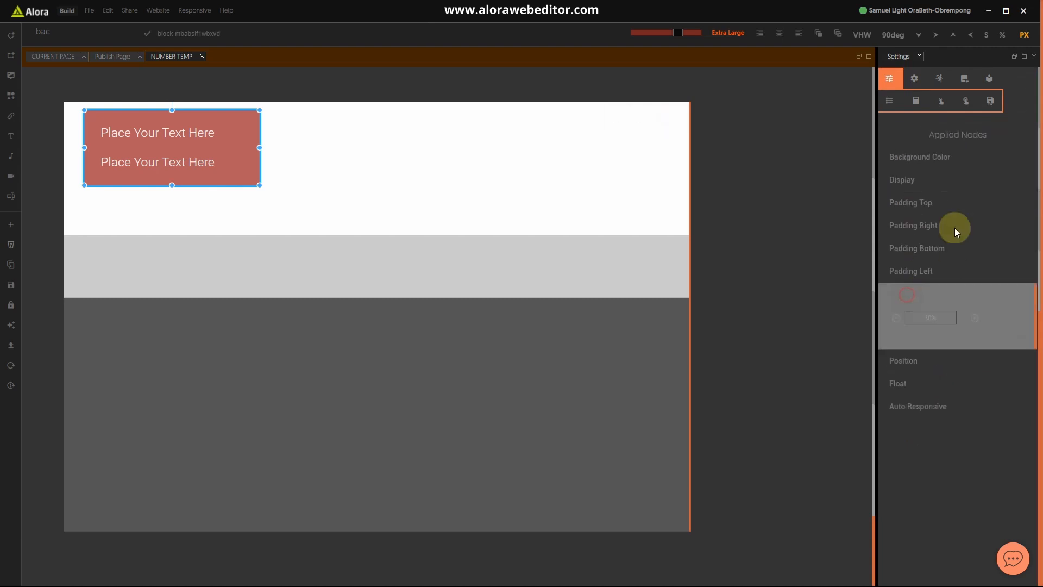
{"action": "left_click", "coordinate": [1006, 35]}
{"action": "left_click", "coordinate": [940, 318]}
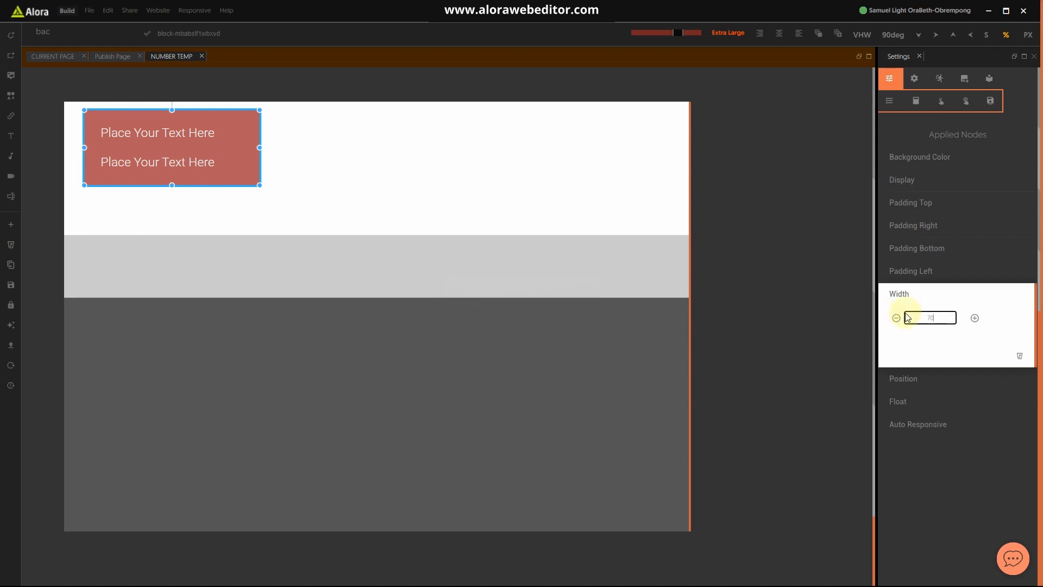
{"action": "type", "text": "70"}
{"action": "key", "text": "Return"}
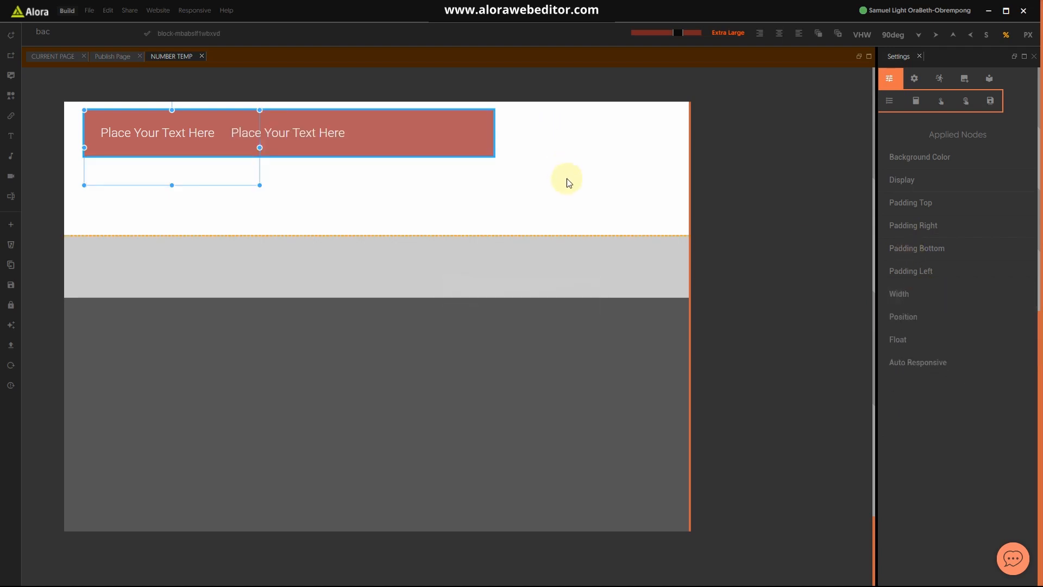
Step: Add a Margin Left of 15 px to the red group
{"action": "left_click", "coordinate": [571, 188]}
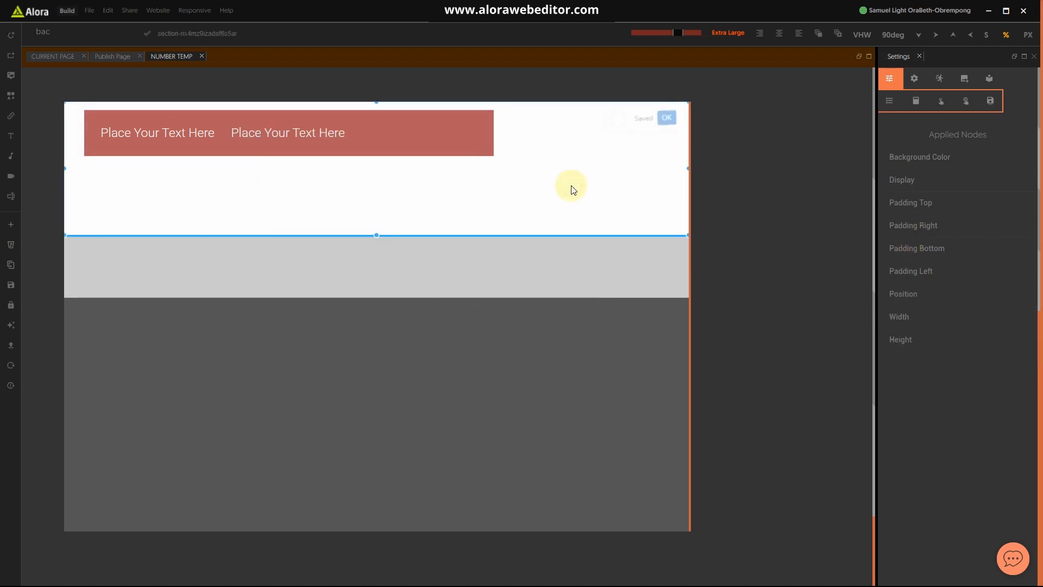
{"action": "left_click", "coordinate": [488, 143]}
{"action": "left_click", "coordinate": [70, 31]}
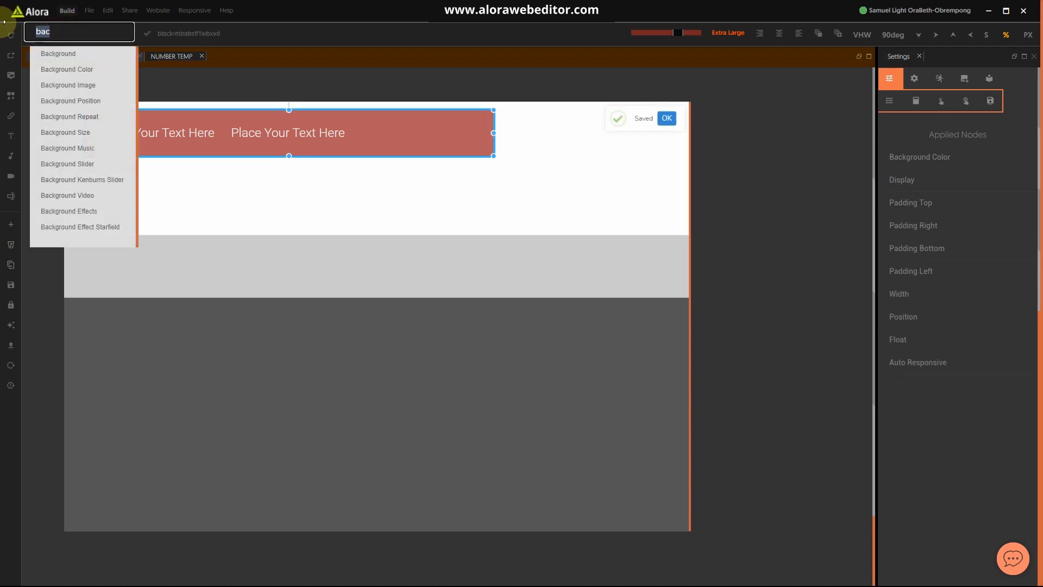
{"action": "type", "text": "ar"}
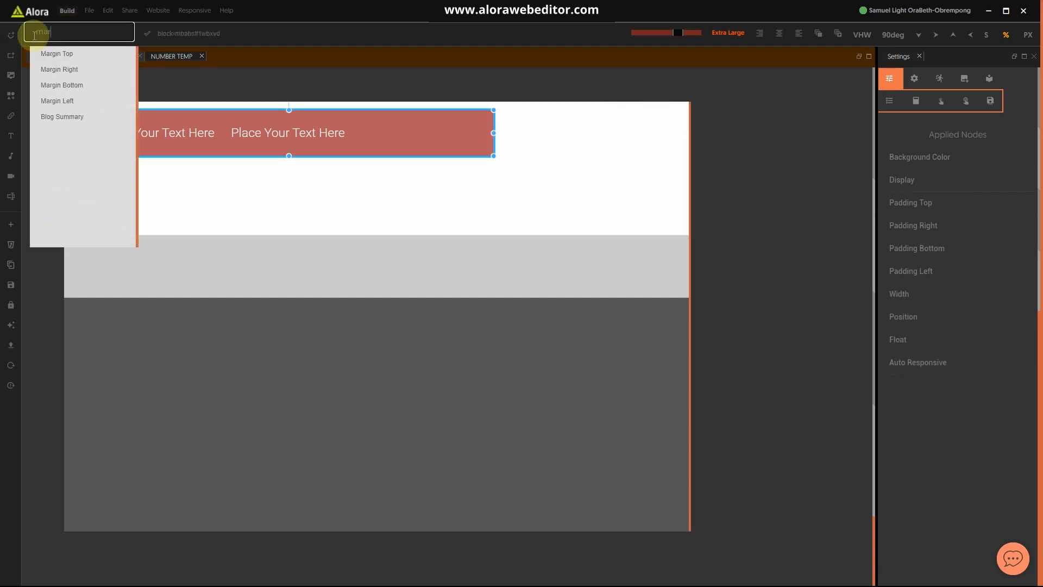
{"action": "left_click", "coordinate": [62, 101]}
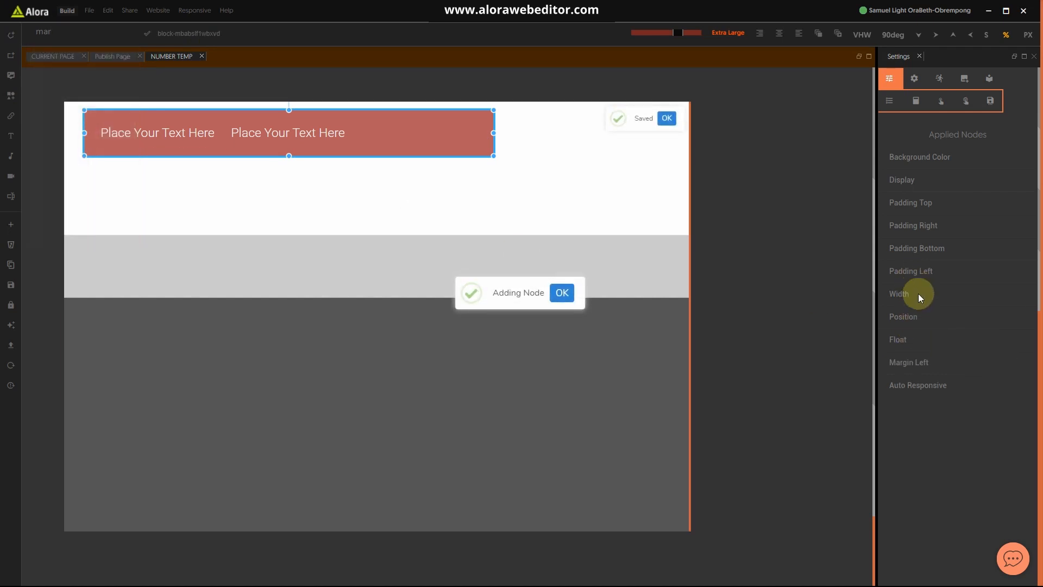
{"action": "left_click", "coordinate": [922, 361]}
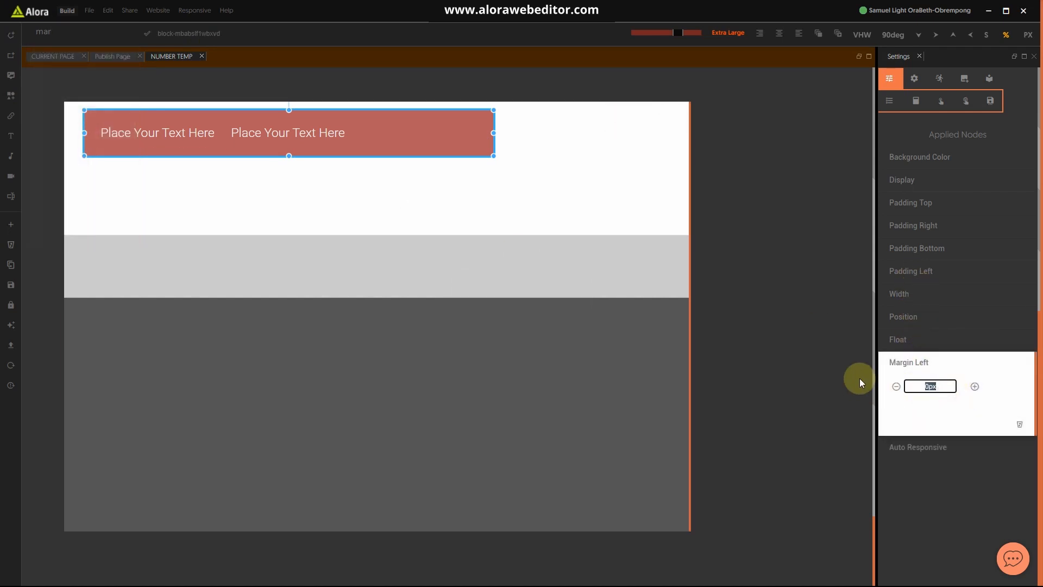
{"action": "type", "text": "15"}
{"action": "left_click", "coordinate": [954, 368]}
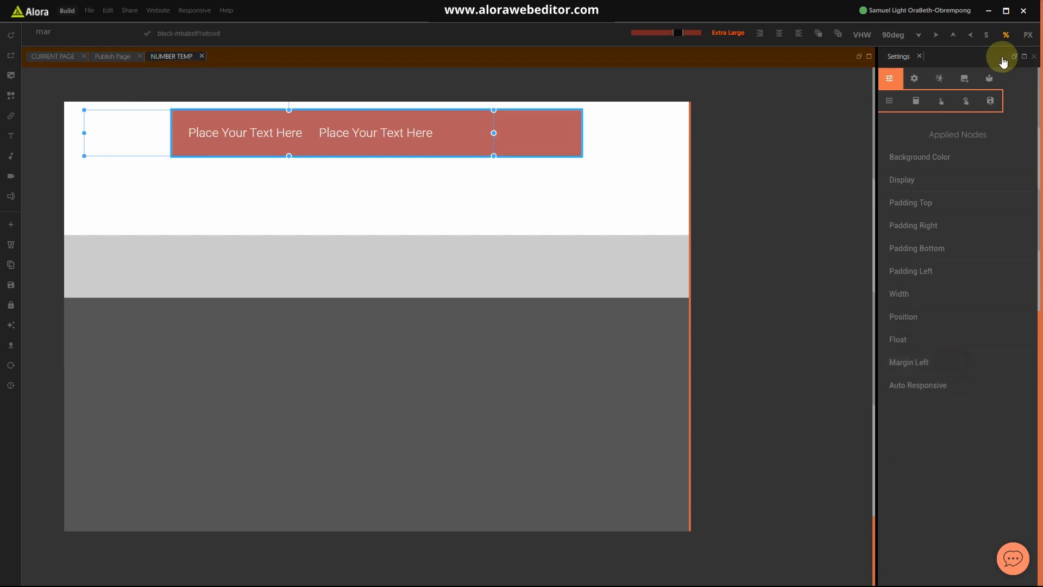
{"action": "left_click", "coordinate": [1026, 34]}
{"action": "left_click", "coordinate": [598, 222]}
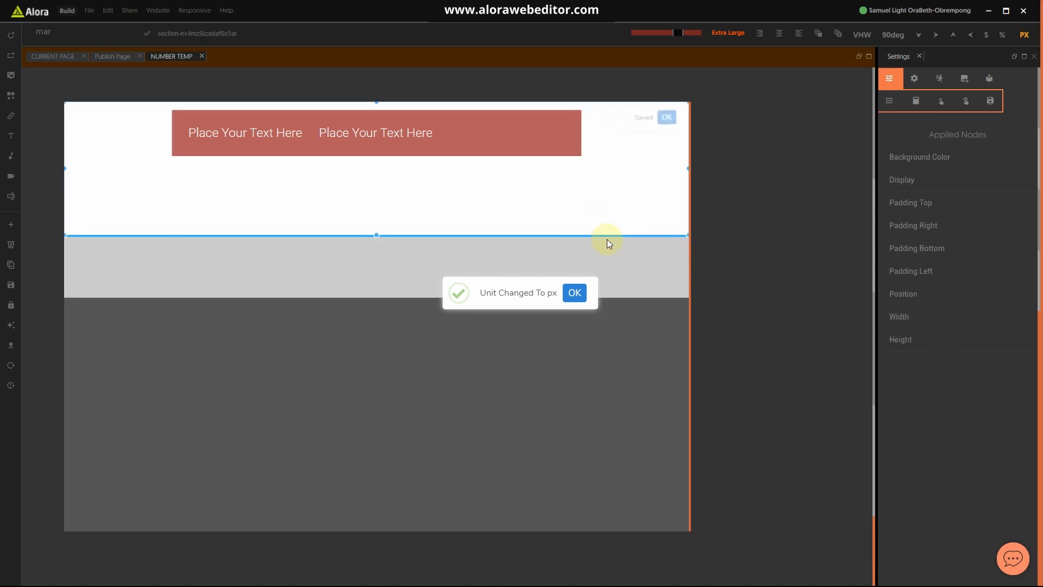
{"action": "left_click", "coordinate": [898, 202]}
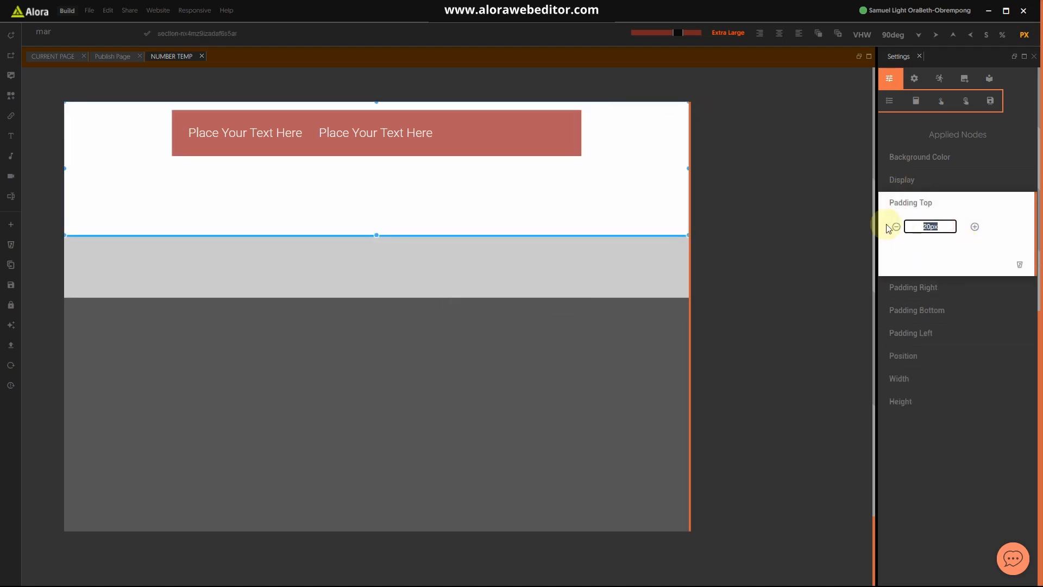
Step: Increase the white section's top padding and set its bottom padding to 80 px
{"action": "type", "text": "80"}
{"action": "left_click", "coordinate": [926, 204]}
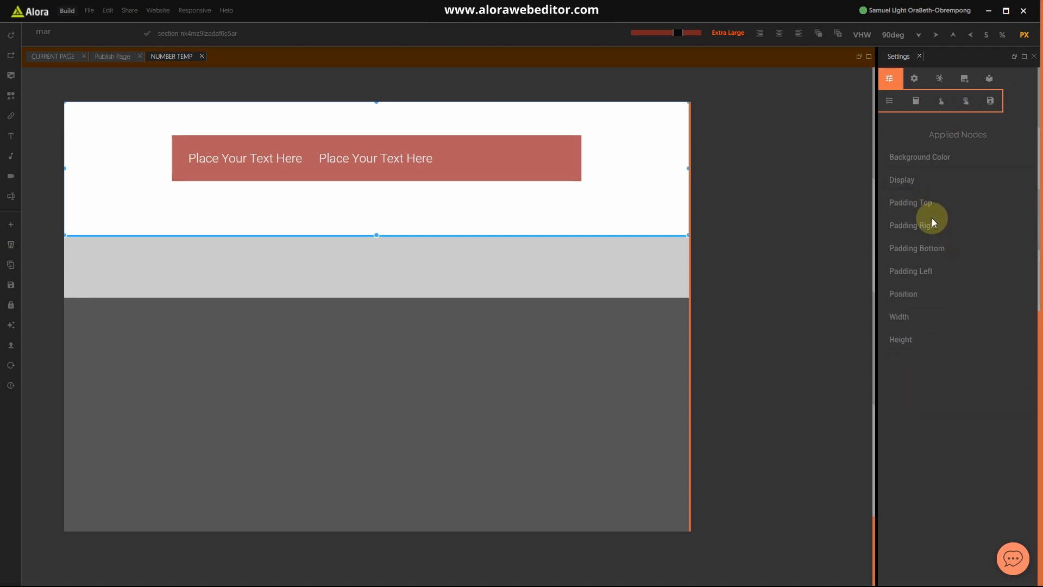
{"action": "left_click", "coordinate": [925, 249]}
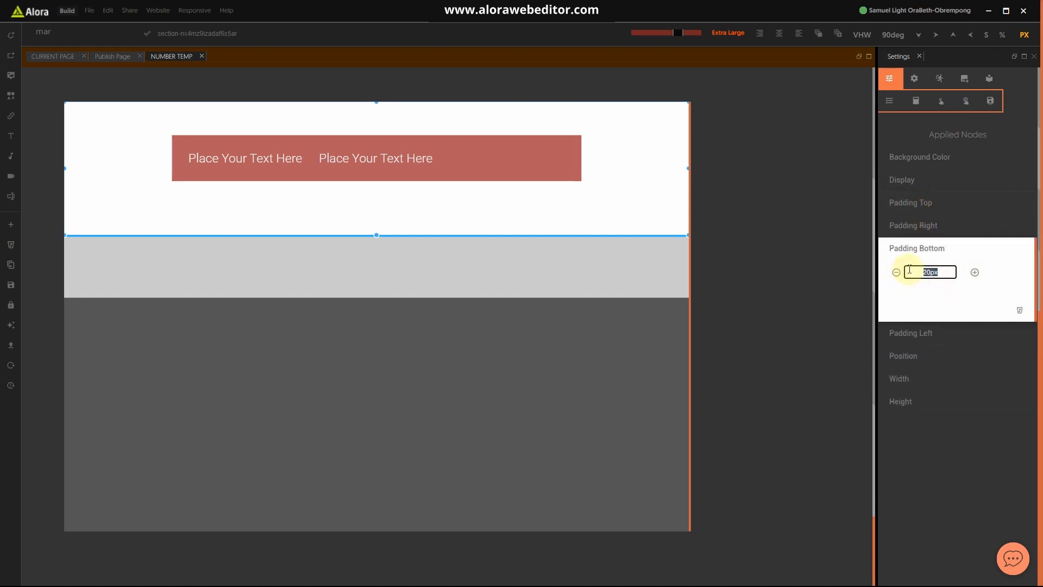
{"action": "type", "text": "80"}
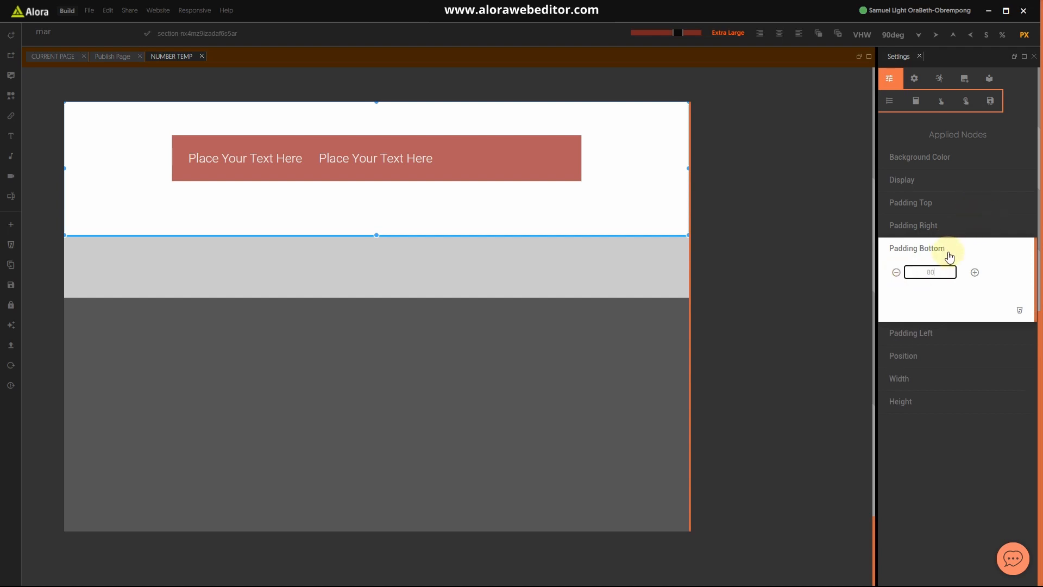
{"action": "left_click", "coordinate": [947, 251]}
Step: Set the section's Display to table and drag its bottom edge up to shorten it
{"action": "left_click", "coordinate": [907, 184]}
{"action": "left_click", "coordinate": [932, 205]}
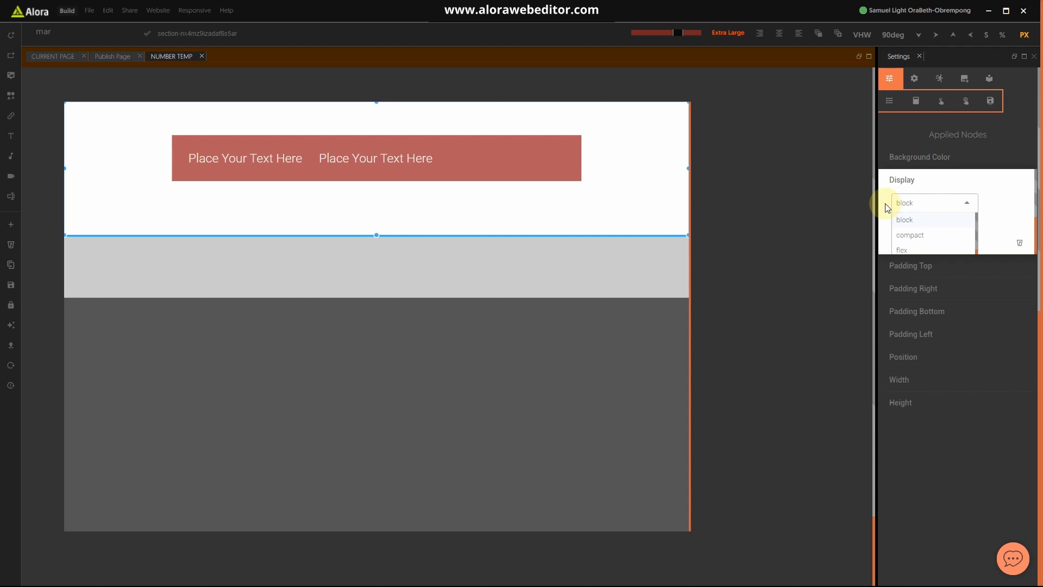
{"action": "type", "text": "\\tab"}
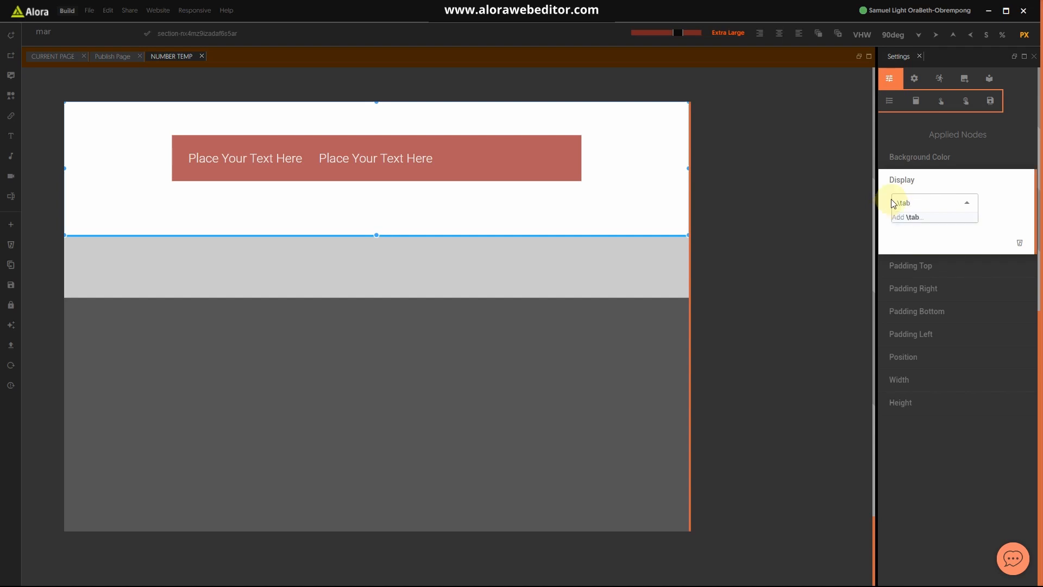
{"action": "key", "text": "BackSpace"}
{"action": "key", "text": "BackSpace"}
{"action": "key", "text": "BackSpace"}
{"action": "type", "text": "t"}
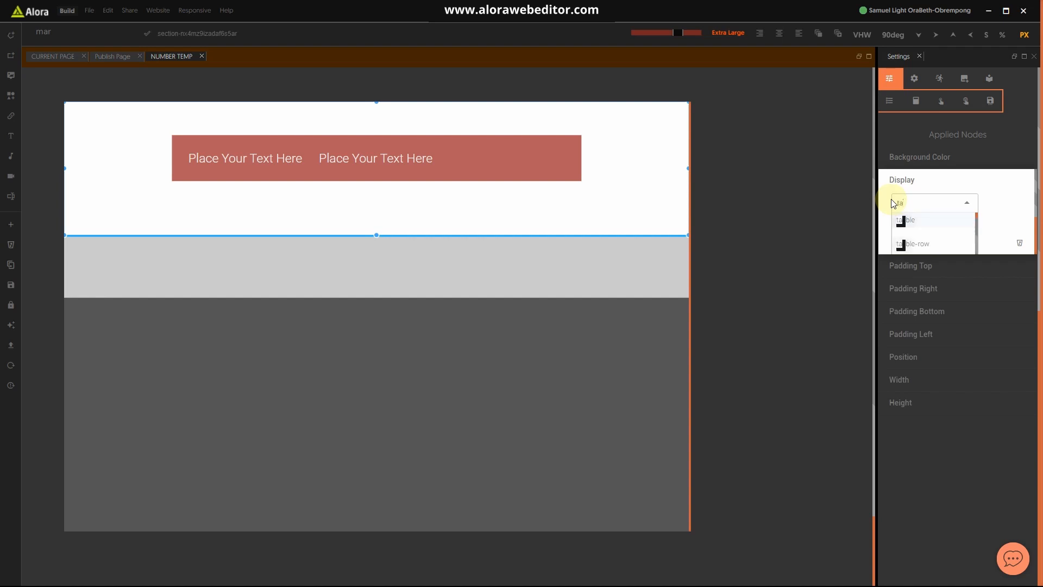
{"action": "left_click", "coordinate": [918, 220]}
{"action": "left_click", "coordinate": [928, 187]}
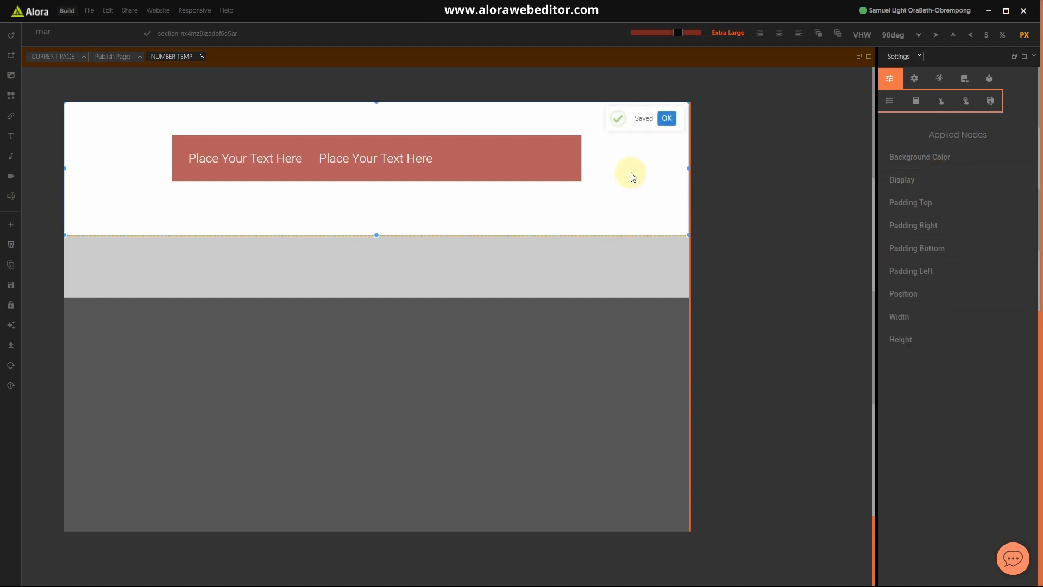
{"action": "left_click_drag", "start_coordinate": [337, 233], "coordinate": [373, 204]}
{"action": "left_click", "coordinate": [296, 158]}
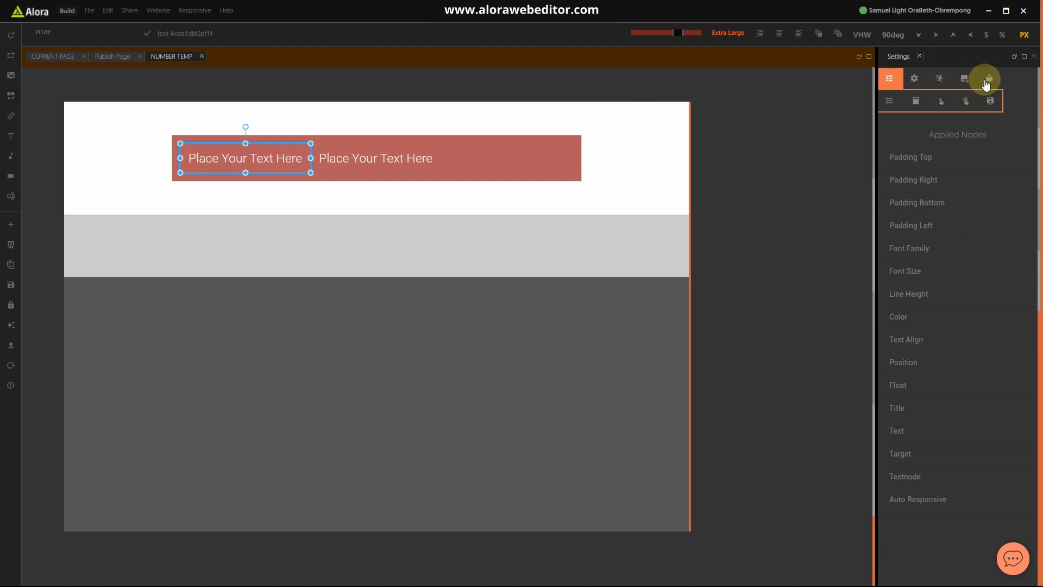
Step: Apply the H5 style to the first placeholder text and H3 to the second
{"action": "left_click", "coordinate": [966, 100]}
{"action": "scroll", "coordinate": [913, 424], "scroll_direction": "down", "scroll_amount": 10}
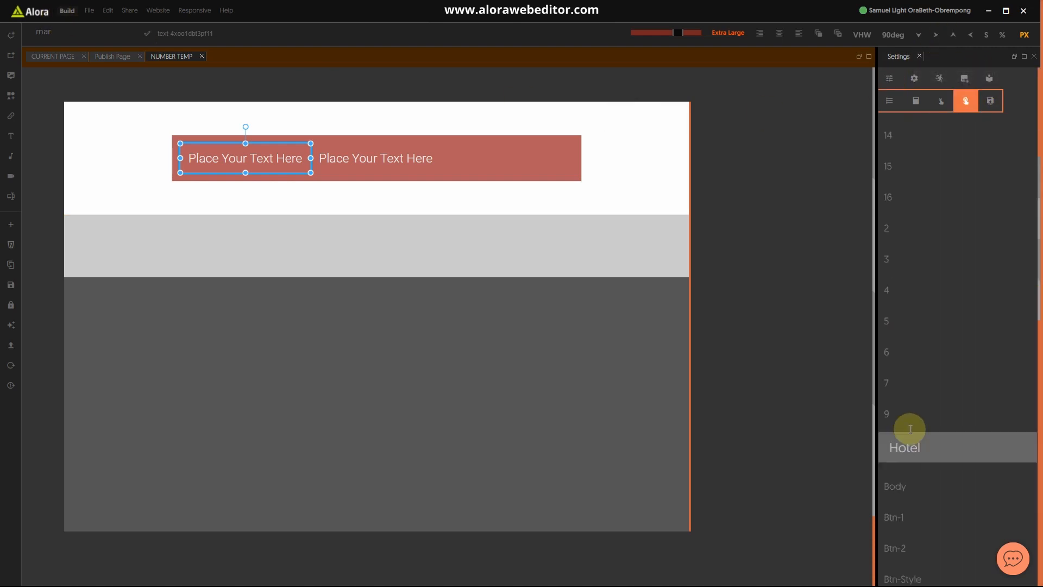
{"action": "scroll", "coordinate": [921, 416], "scroll_direction": "up", "scroll_amount": 2}
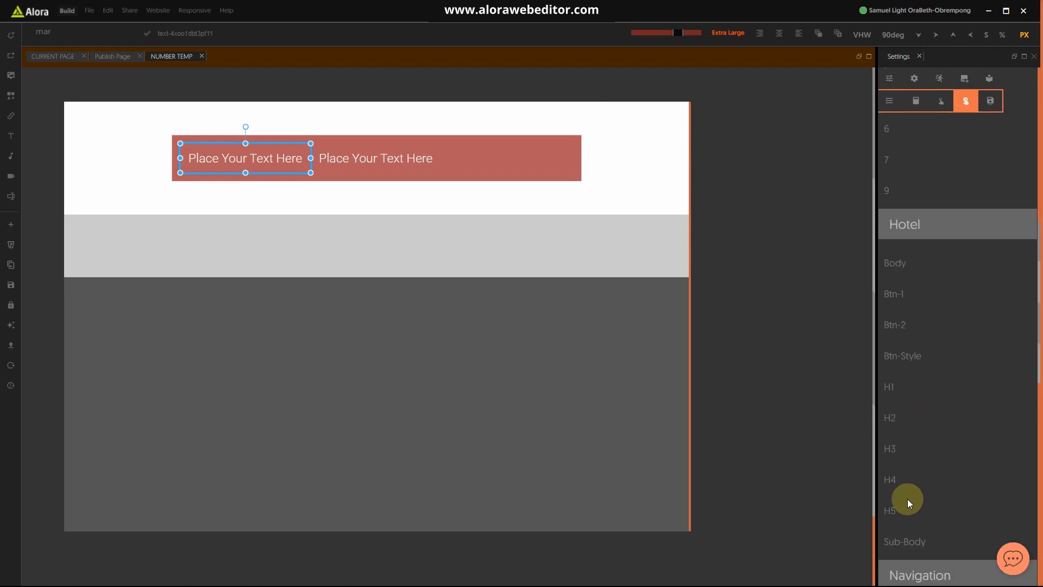
{"action": "left_click", "coordinate": [892, 516]}
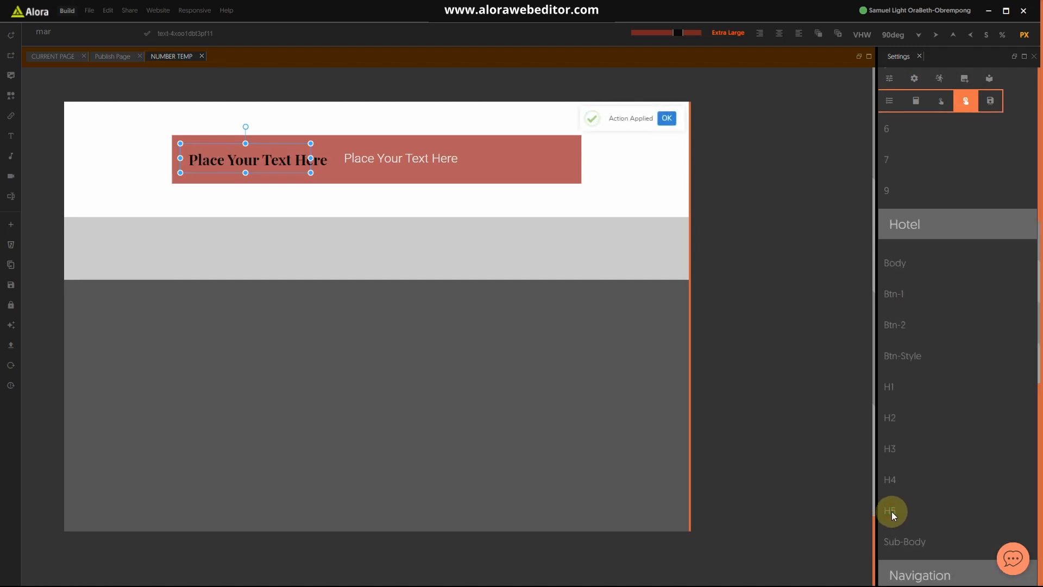
{"action": "left_click", "coordinate": [409, 162]}
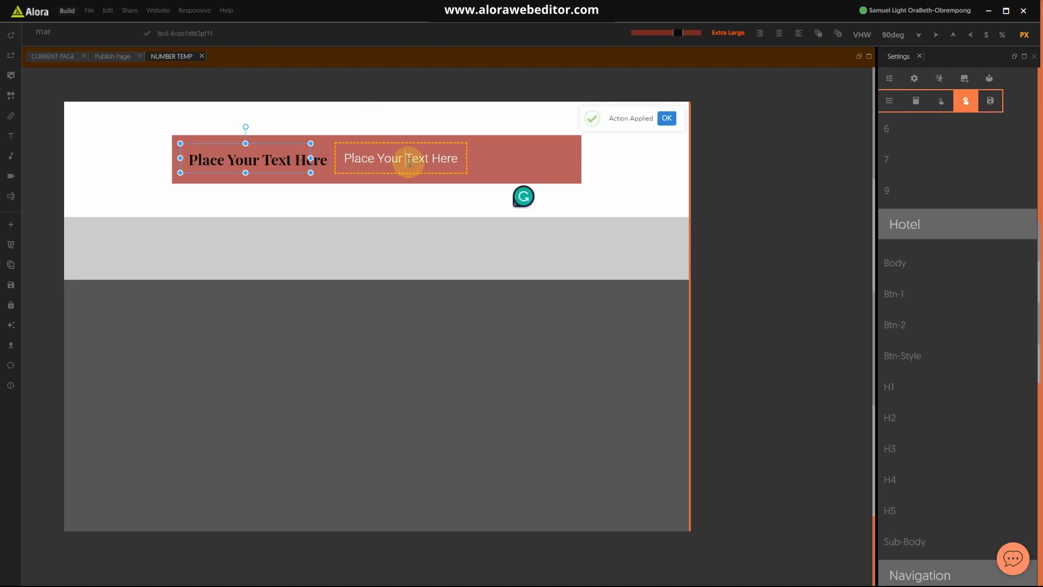
{"action": "left_click", "coordinate": [893, 449]}
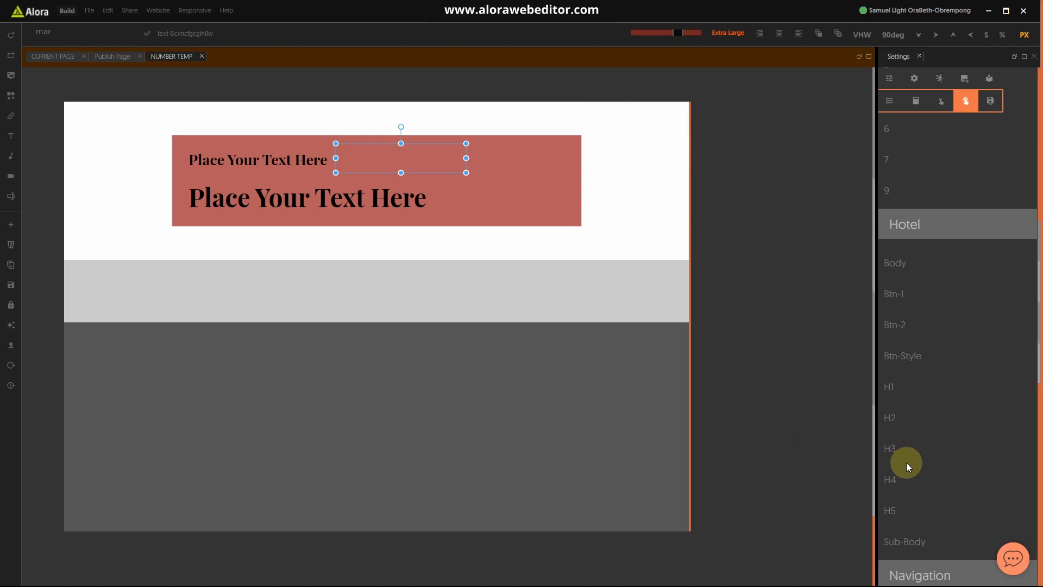
{"action": "scroll", "coordinate": [906, 462], "scroll_direction": "down", "scroll_amount": 2}
{"action": "scroll", "coordinate": [906, 462], "scroll_direction": "up", "scroll_amount": 1}
{"action": "scroll", "coordinate": [906, 462], "scroll_direction": "down", "scroll_amount": 5}
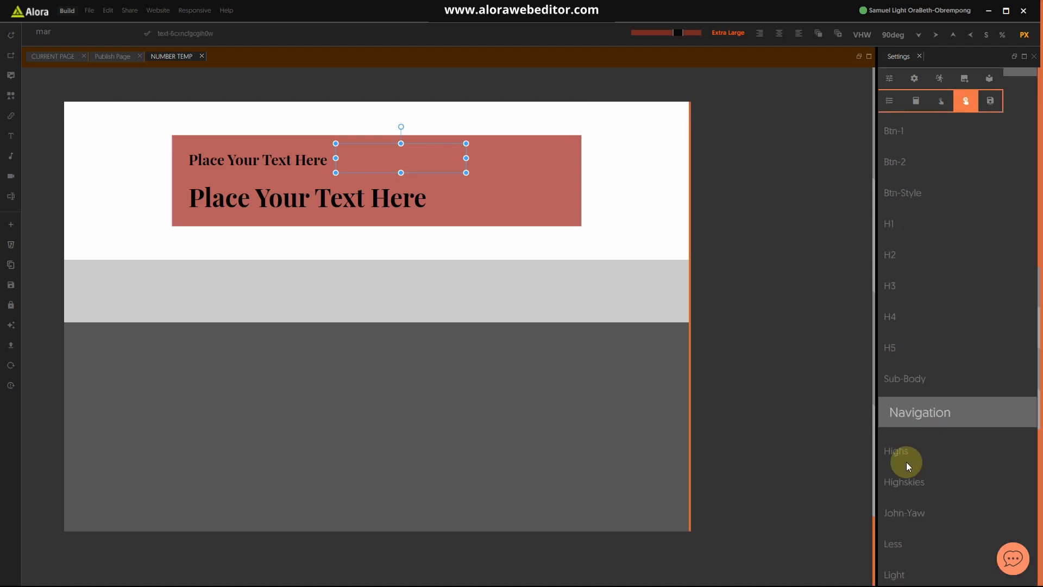
Step: Change the first line to 'Please Contact Us At the number below'
{"action": "left_click", "coordinate": [266, 164]}
{"action": "double_click", "coordinate": [267, 163]}
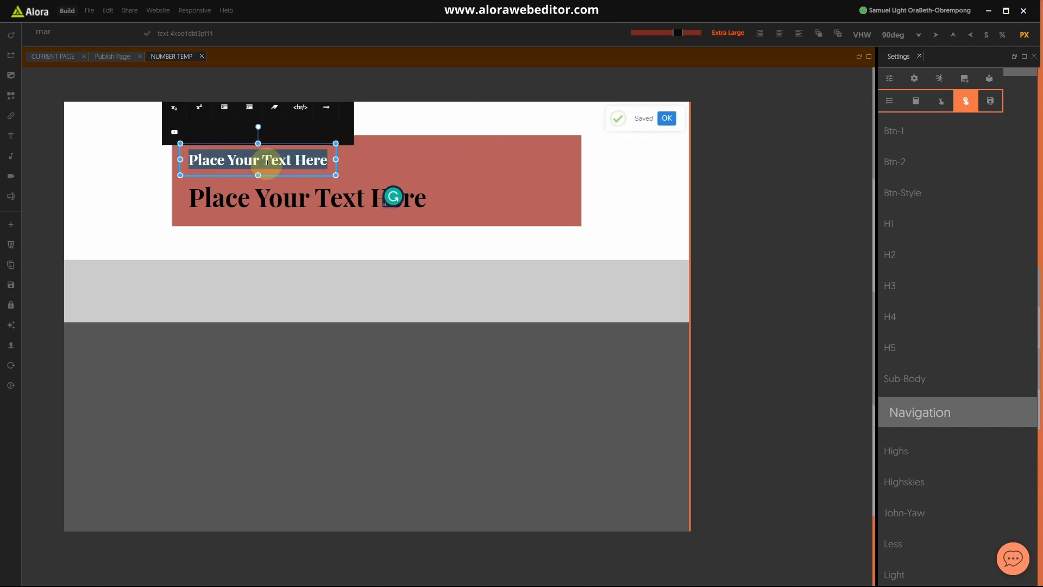
{"action": "type", "text": "Please "}
{"action": "type", "text": "Colou"}
{"action": "key", "text": "BackSpace"}
{"action": "key", "text": "BackSpace"}
{"action": "key", "text": "BackSpace"}
{"action": "type", "text": "ntact Us"}
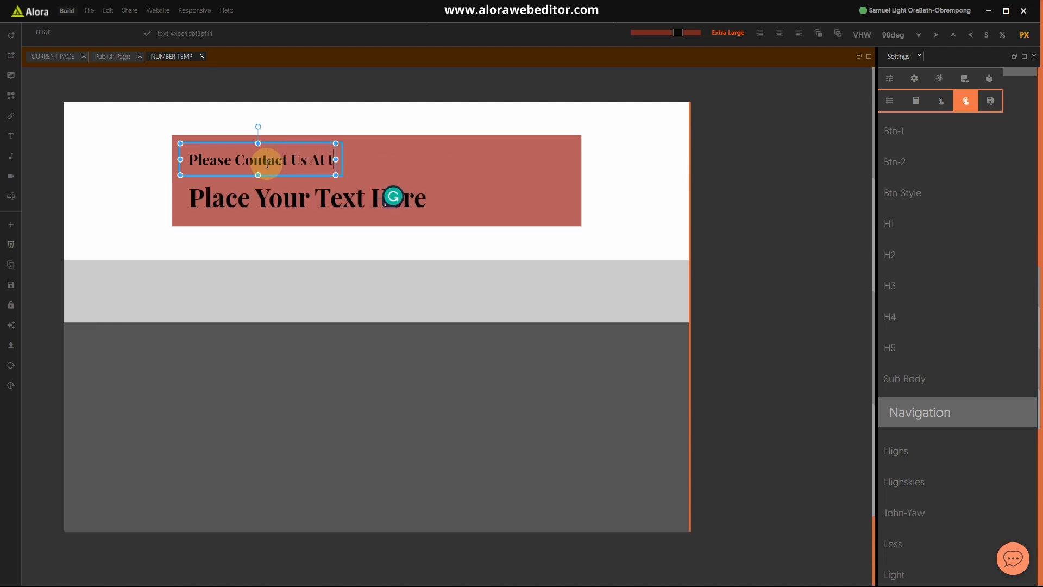
{"action": "type", "text": "At the number belkow"}
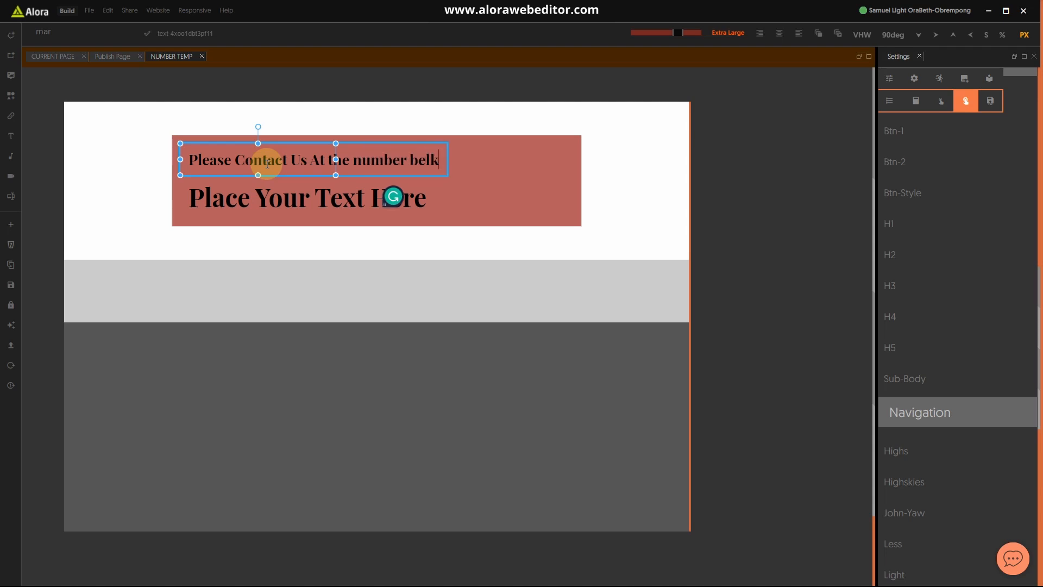
{"action": "key", "text": "BackSpace"}
{"action": "key", "text": "BackSpace"}
{"action": "key", "text": "BackSpace"}
{"action": "type", "text": "low"}
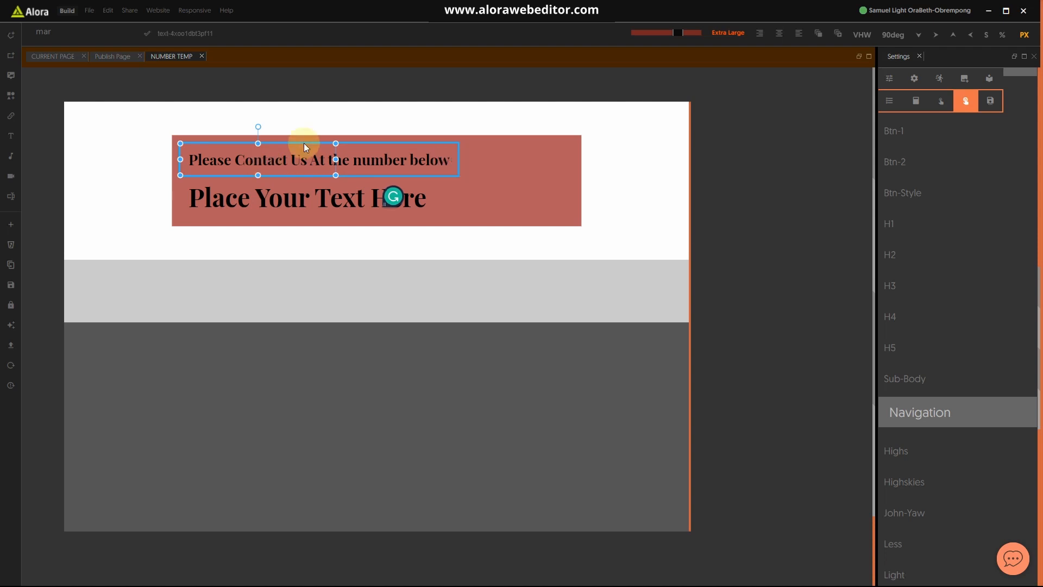
Step: Replace the large second line with the phone number
{"action": "left_click", "coordinate": [415, 197]}
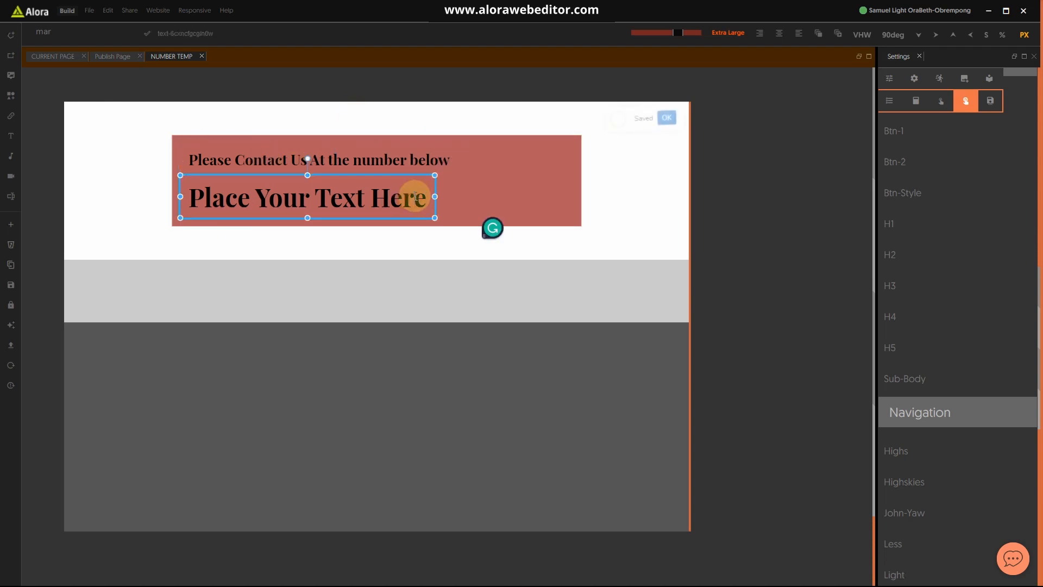
{"action": "triple_click", "coordinate": [416, 196]}
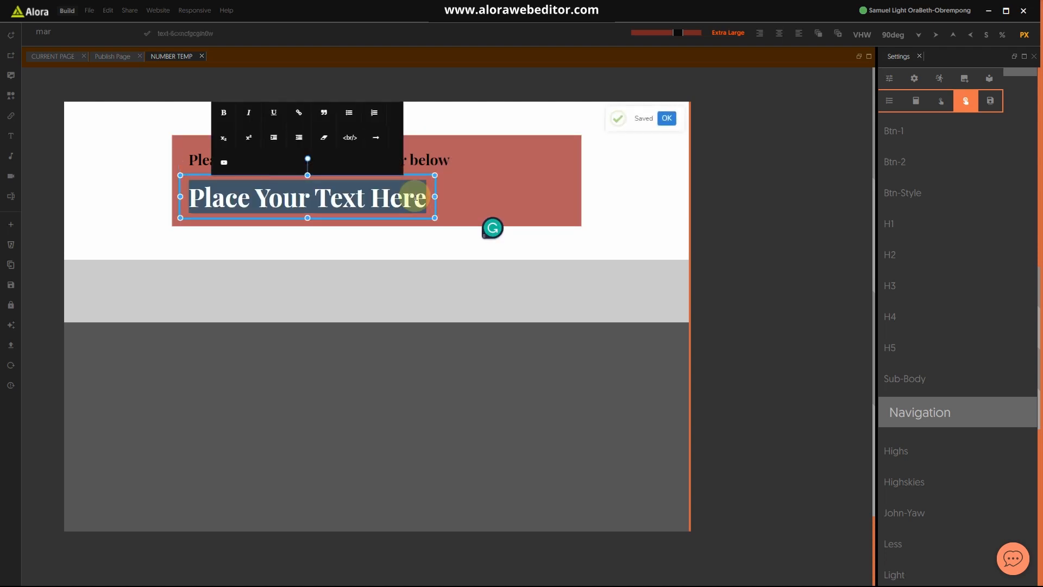
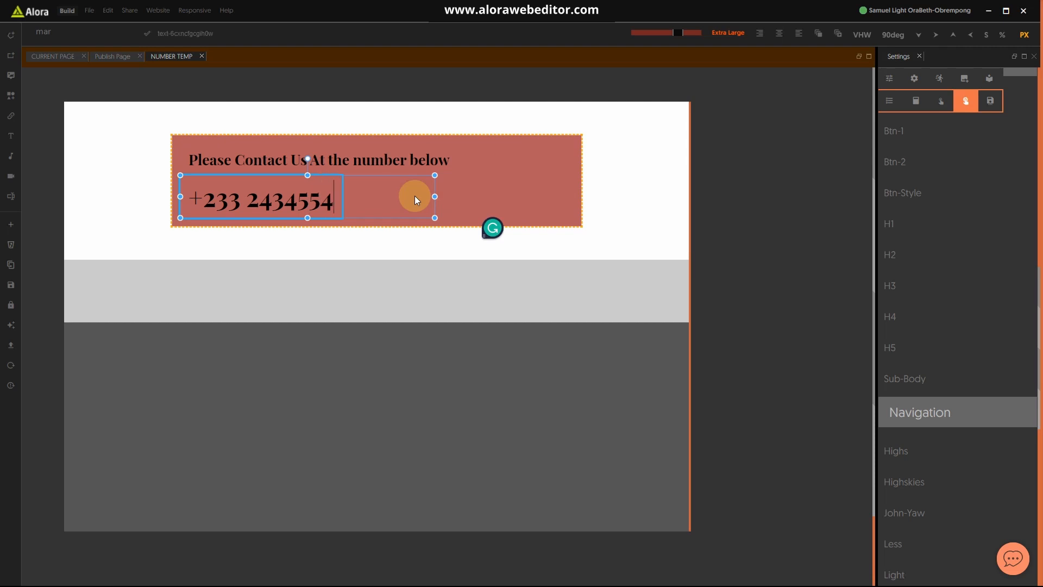
Step: Add a Width of 100% to the contact heading
{"action": "left_click", "coordinate": [478, 168]}
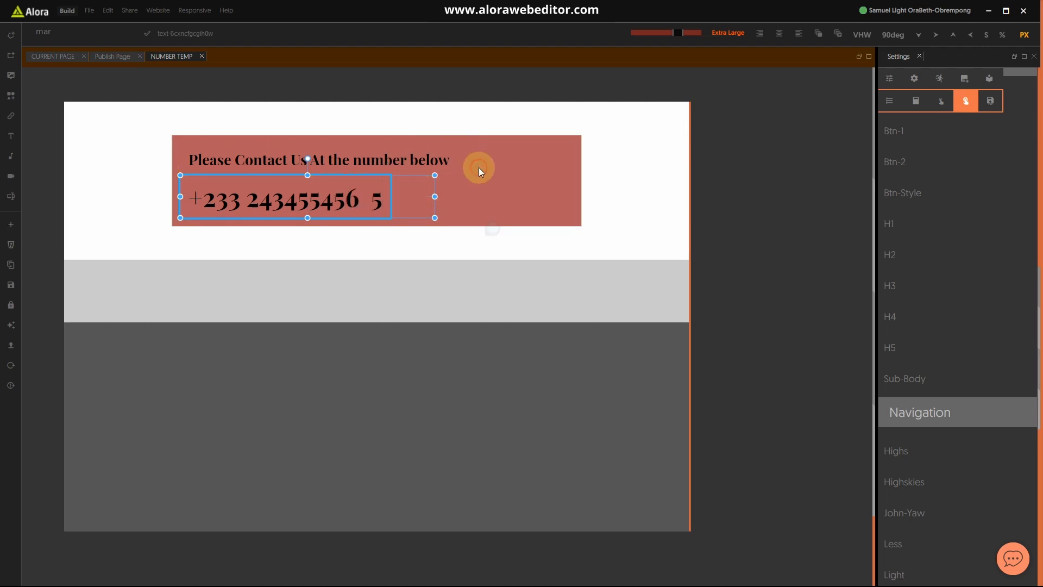
{"action": "left_click", "coordinate": [435, 165]}
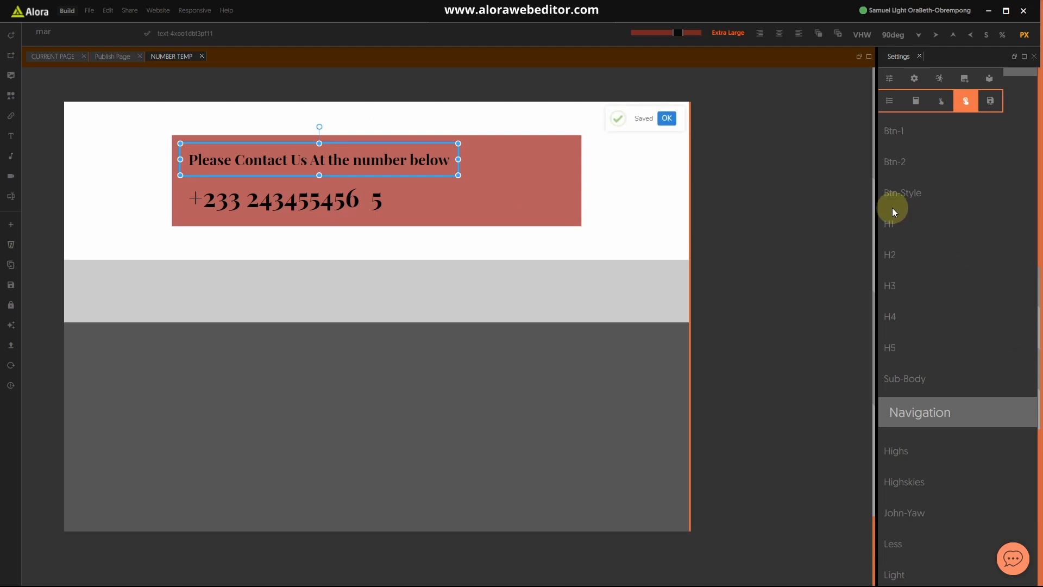
{"action": "left_click", "coordinate": [888, 78]}
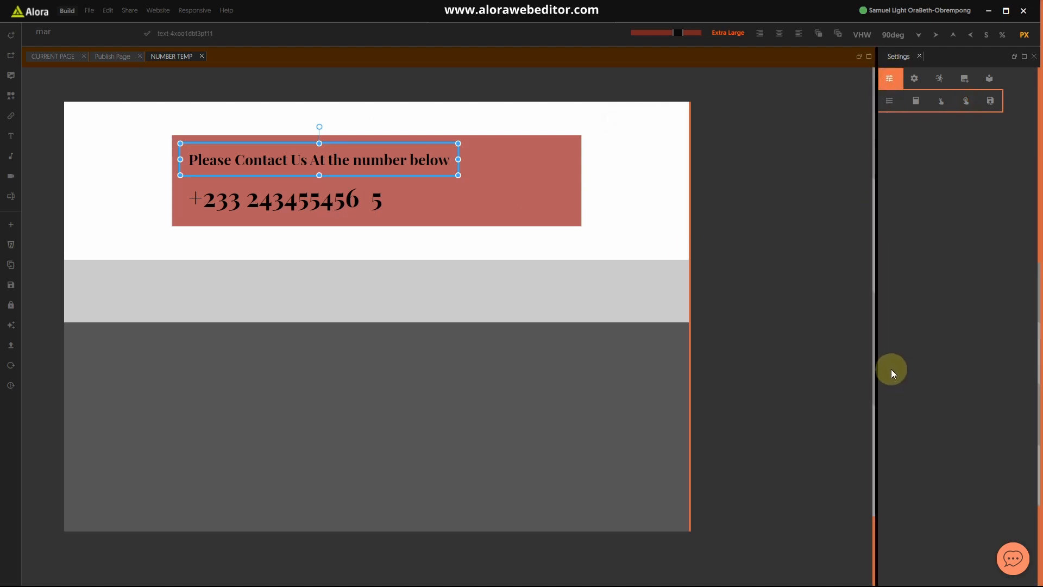
{"action": "left_click", "coordinate": [50, 31]}
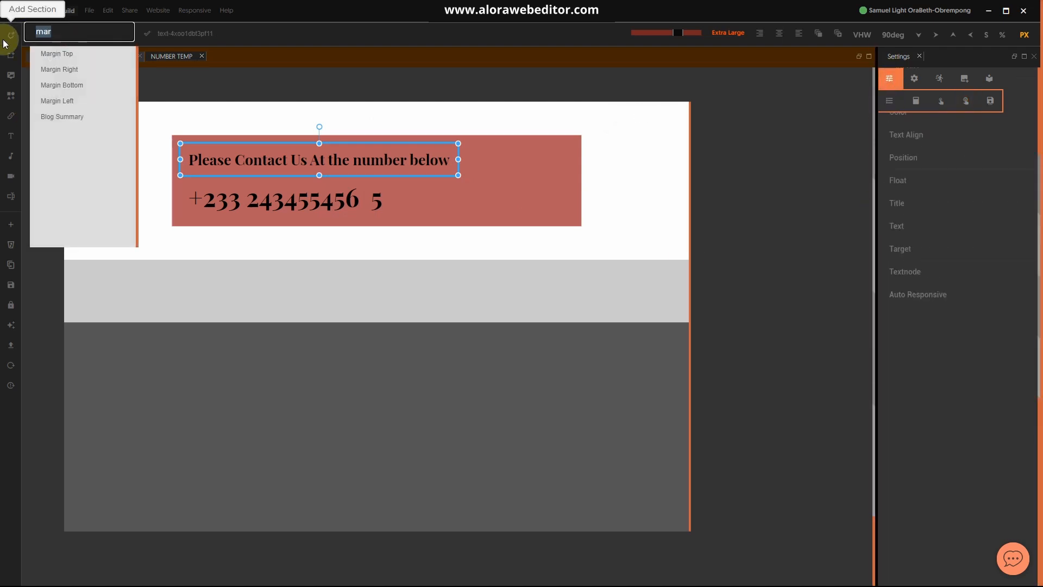
{"action": "type", "text": "wid"}
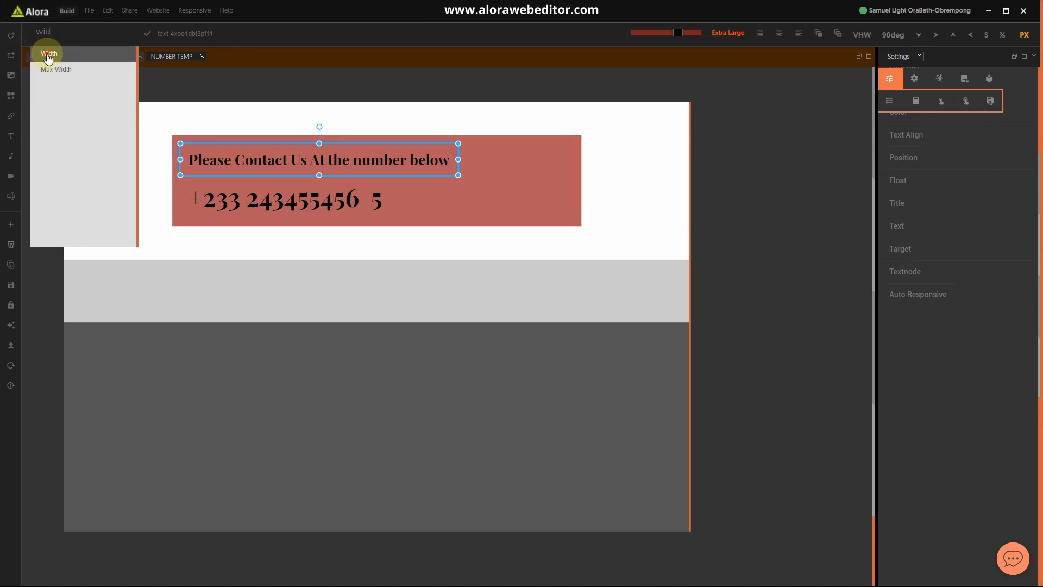
{"action": "left_click", "coordinate": [48, 54]}
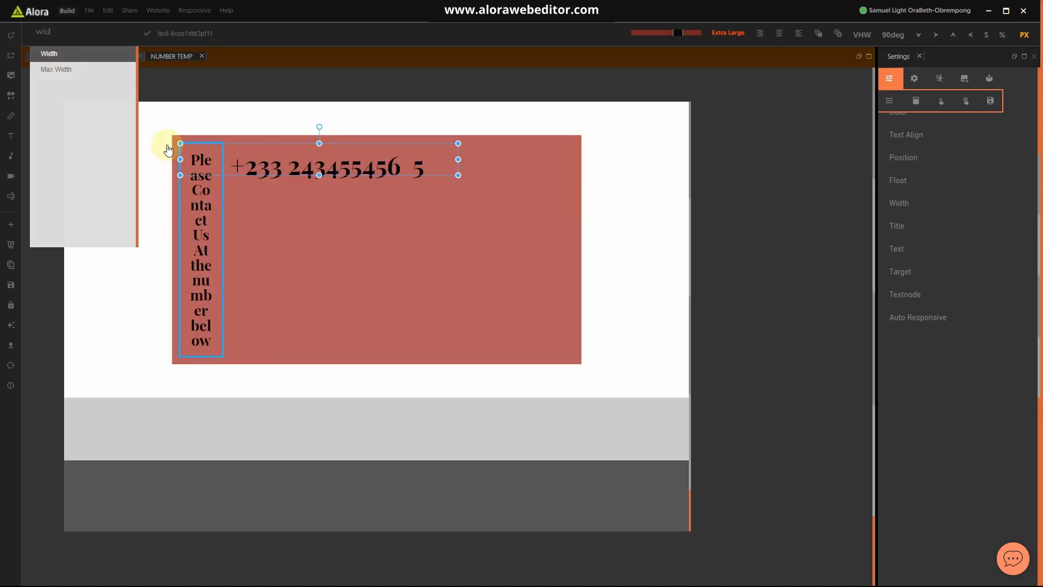
{"action": "left_click", "coordinate": [907, 204]}
{"action": "left_click", "coordinate": [1002, 35]}
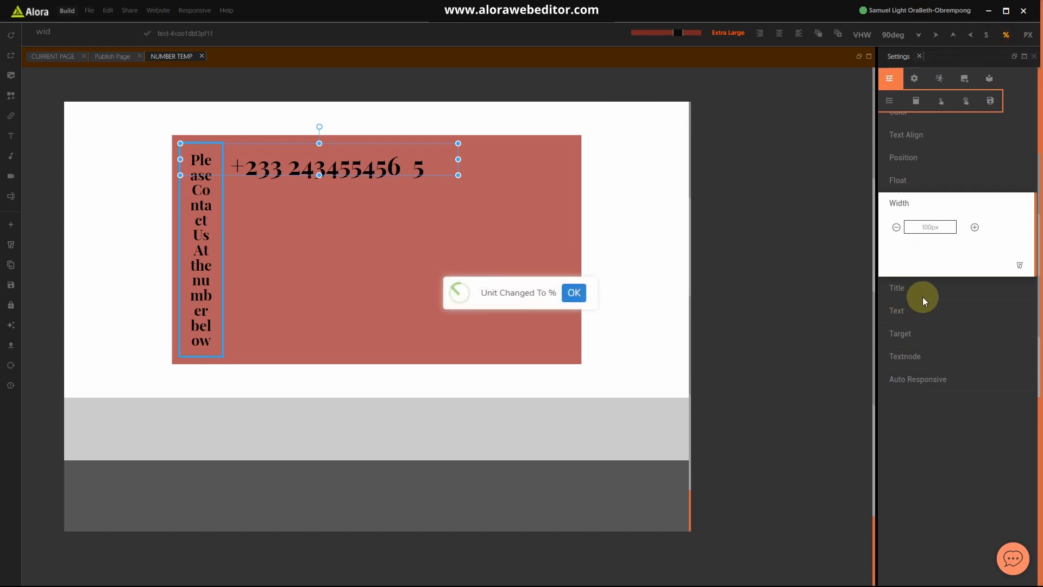
{"action": "left_click_drag", "start_coordinate": [943, 223], "coordinate": [870, 222]}
{"action": "type", "text": "100"}
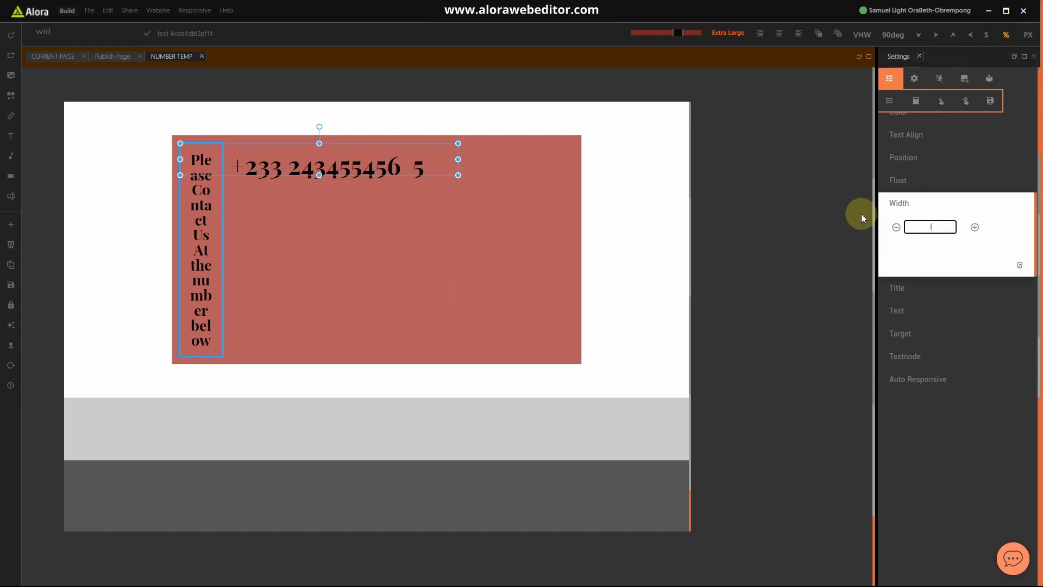
{"action": "left_click", "coordinate": [908, 204]}
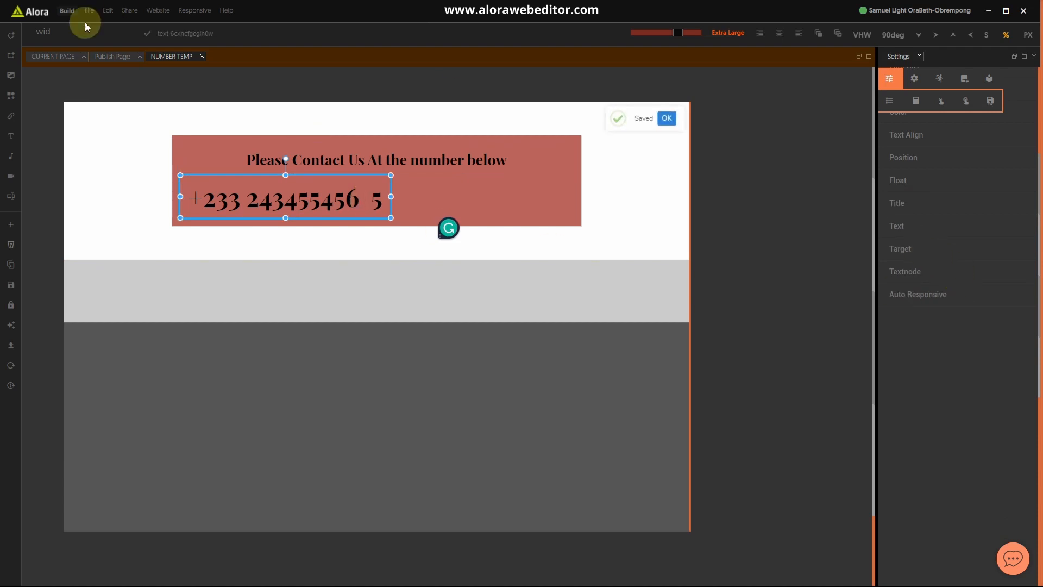
Step: Add a Width of 100% to the phone number as well
{"action": "left_click", "coordinate": [67, 34]}
{"action": "left_click", "coordinate": [52, 56]}
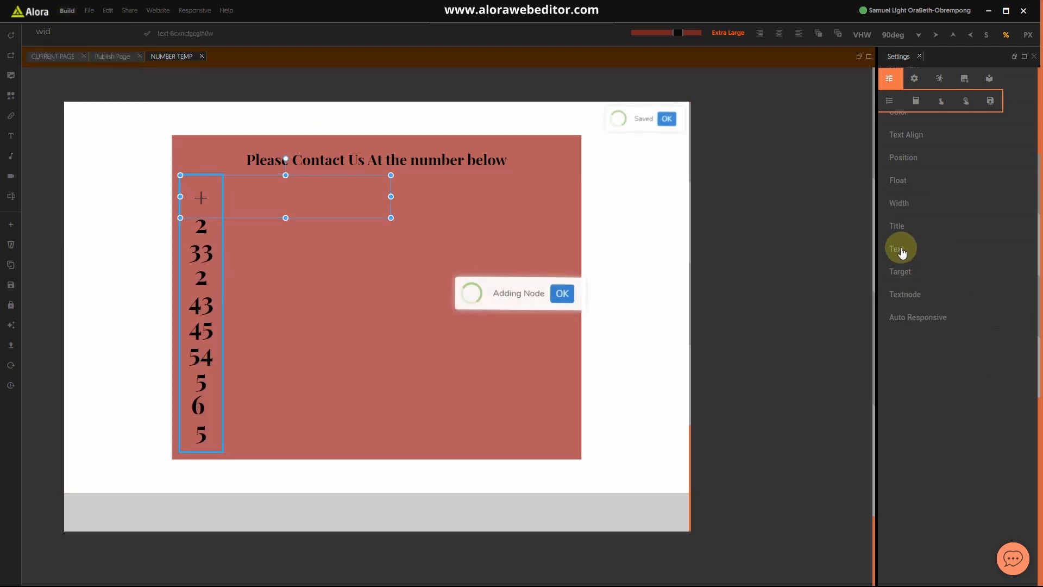
{"action": "left_click", "coordinate": [900, 203]}
{"action": "left_click", "coordinate": [950, 227]}
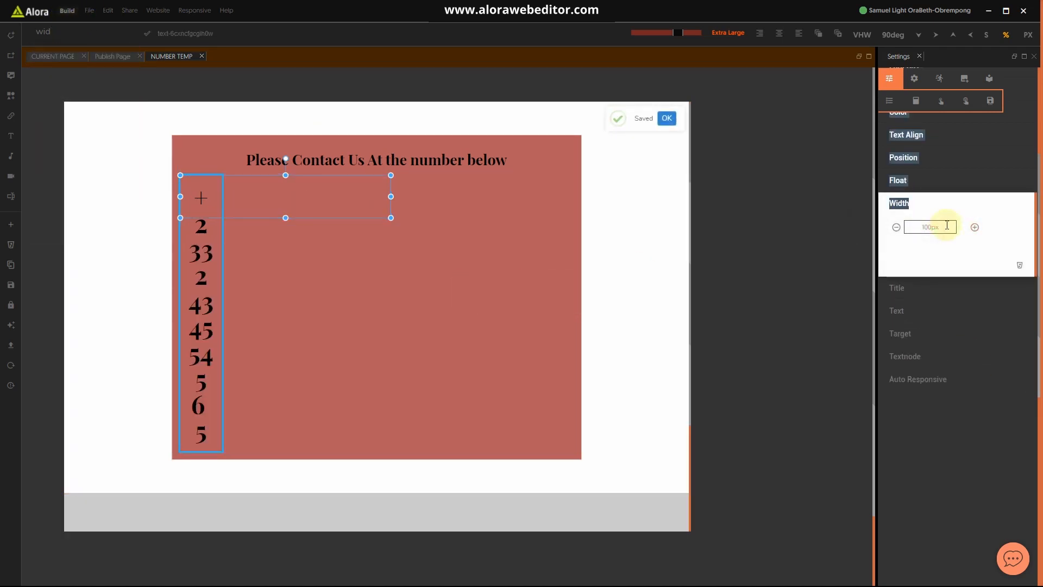
{"action": "left_click_drag", "start_coordinate": [950, 227], "coordinate": [894, 233]}
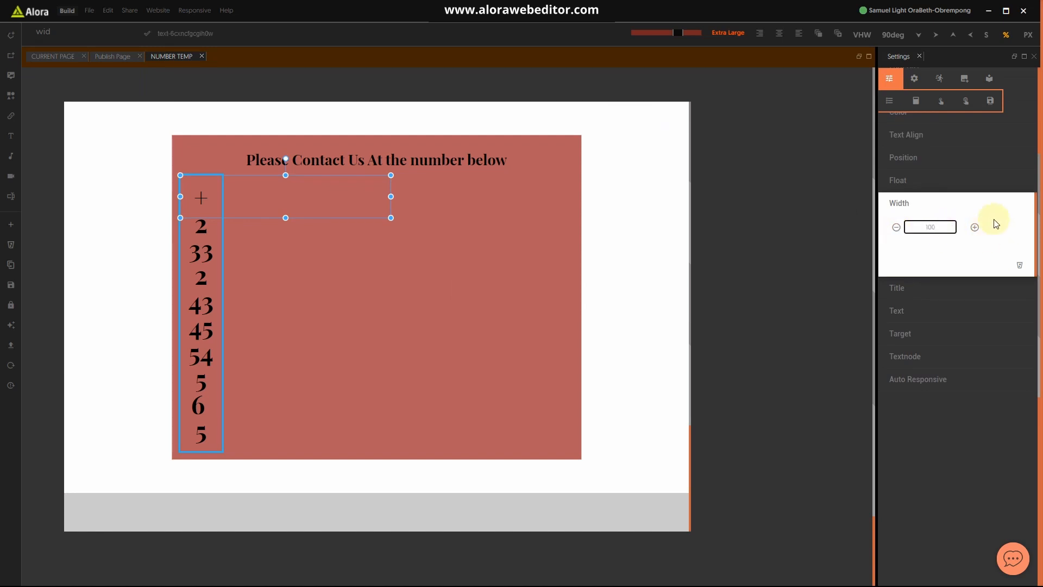
{"action": "left_click", "coordinate": [603, 228]}
{"action": "left_click", "coordinate": [607, 220]}
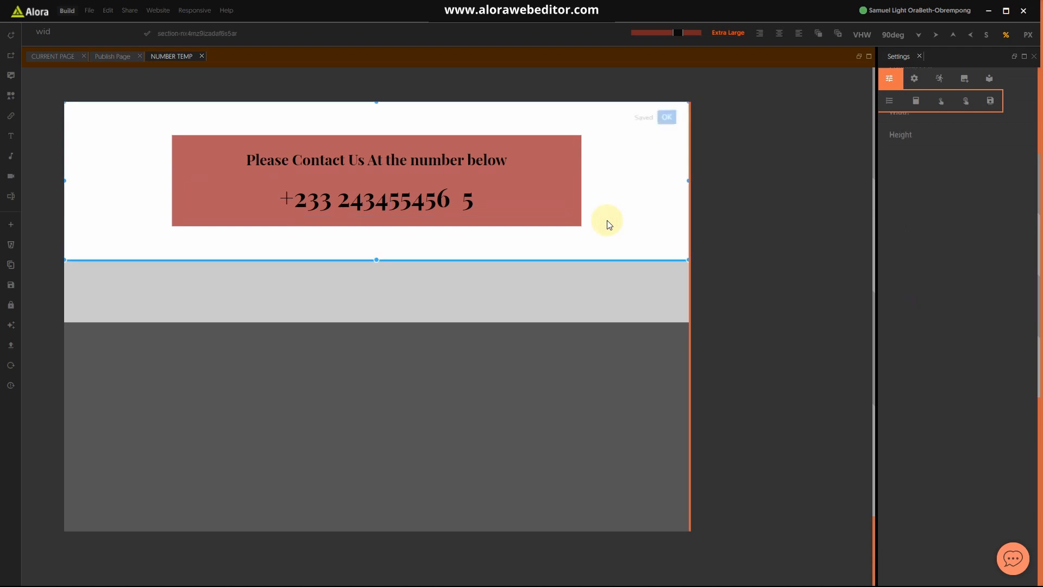
Step: Make the red contact block's background fully transparent, with units back in pixels
{"action": "left_click", "coordinate": [572, 211]}
{"action": "left_click", "coordinate": [101, 34]}
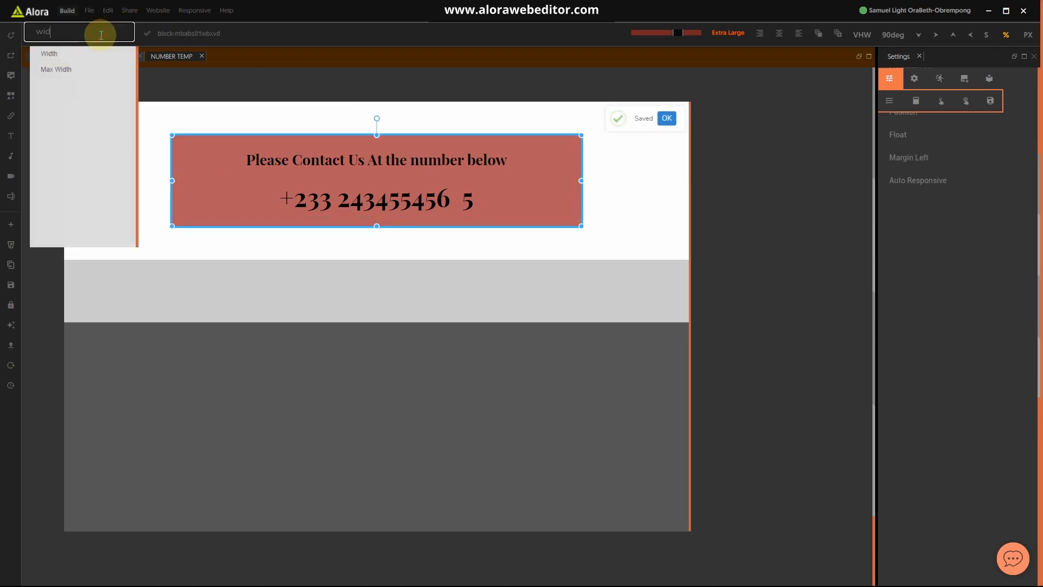
{"action": "key", "text": "BackSpace"}
{"action": "key", "text": "BackSpace"}
{"action": "key", "text": "BackSpace"}
{"action": "type", "text": "ba"}
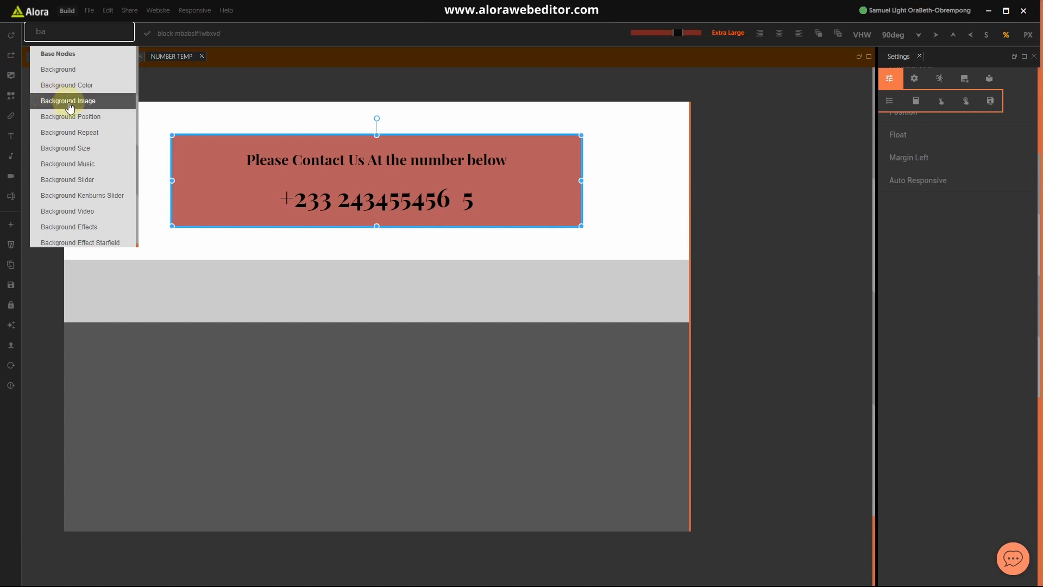
{"action": "double_click", "coordinate": [70, 31]}
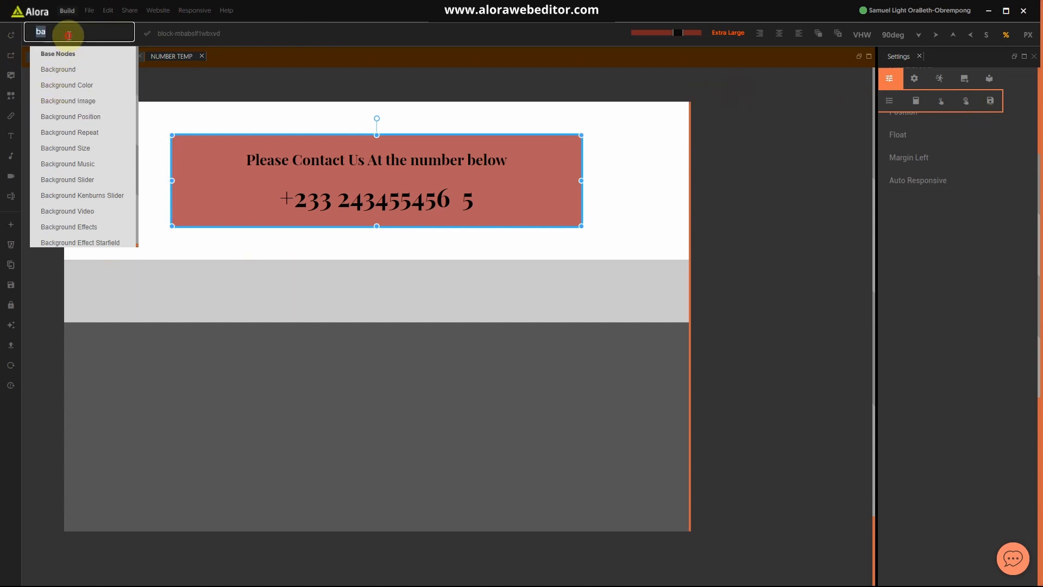
{"action": "left_click", "coordinate": [1027, 34]}
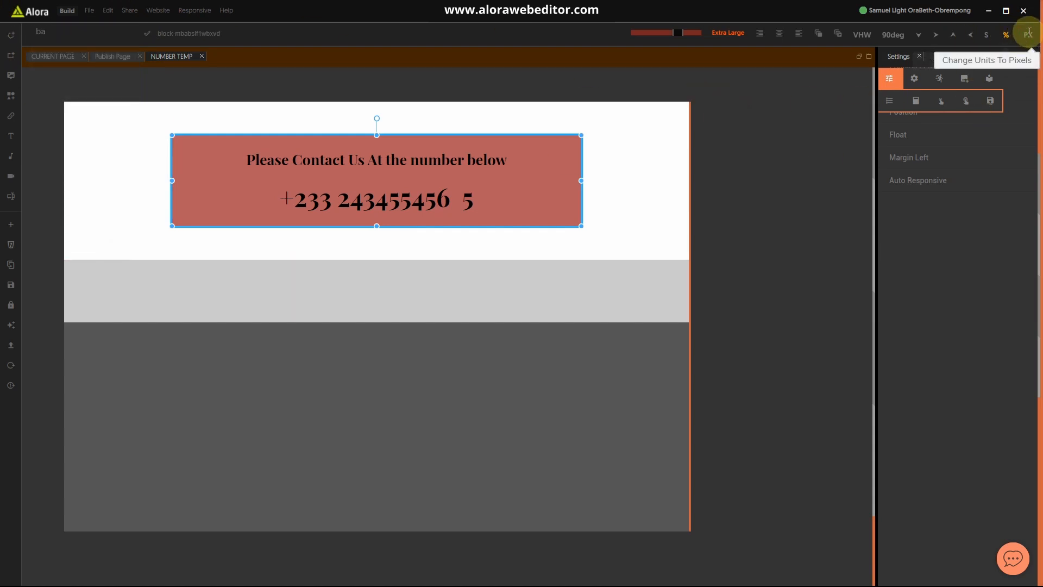
{"action": "scroll", "coordinate": [904, 149], "scroll_direction": "up", "scroll_amount": 4}
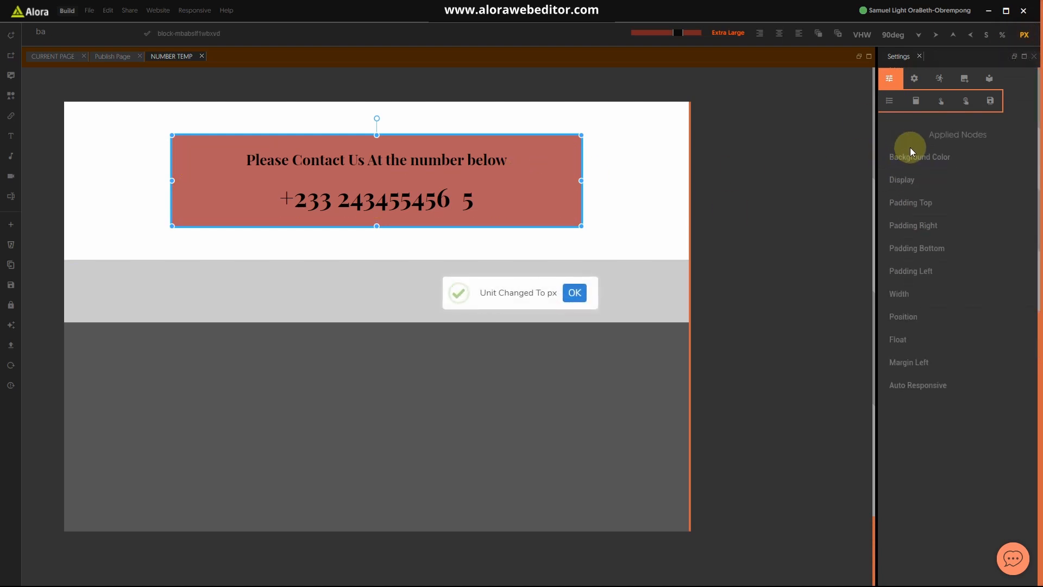
{"action": "left_click", "coordinate": [913, 162]}
{"action": "left_click", "coordinate": [930, 168]}
{"action": "left_click", "coordinate": [985, 263]}
{"action": "left_click_drag", "start_coordinate": [987, 263], "coordinate": [908, 261]}
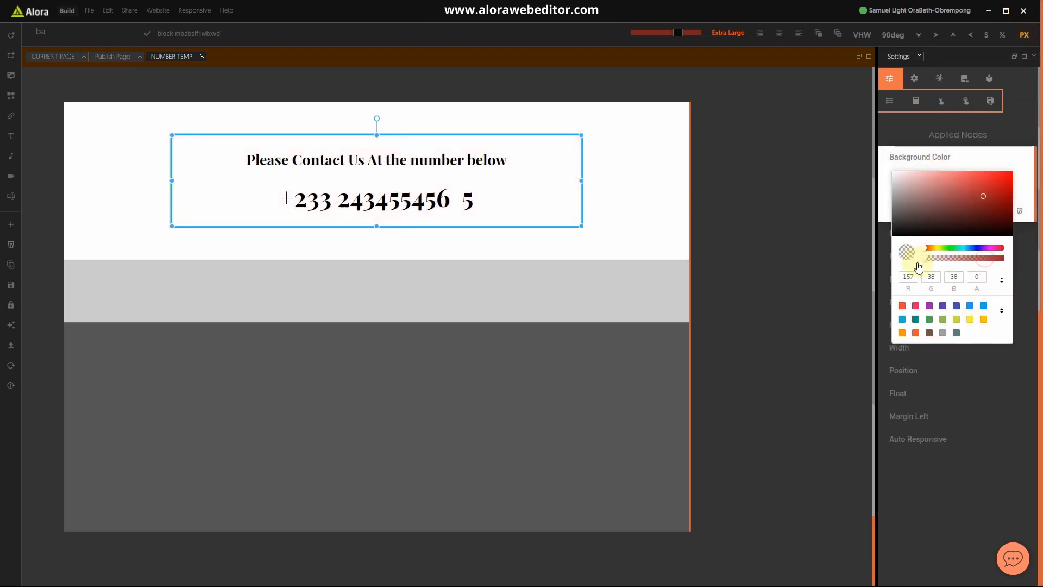
Step: Set the contact section's background to light grey #D5D3D3 and save
{"action": "left_click", "coordinate": [651, 245]}
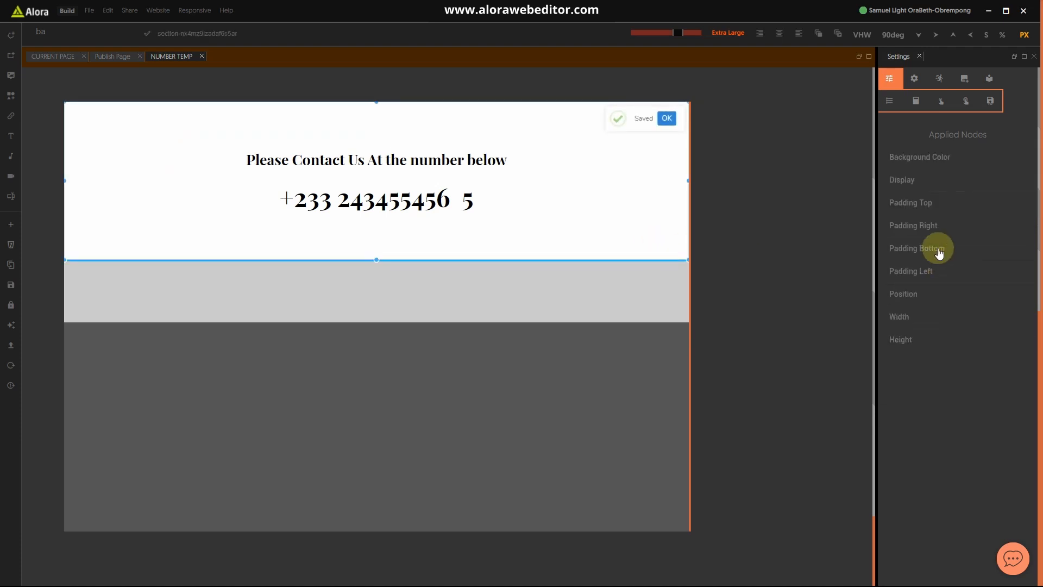
{"action": "left_click", "coordinate": [933, 158]}
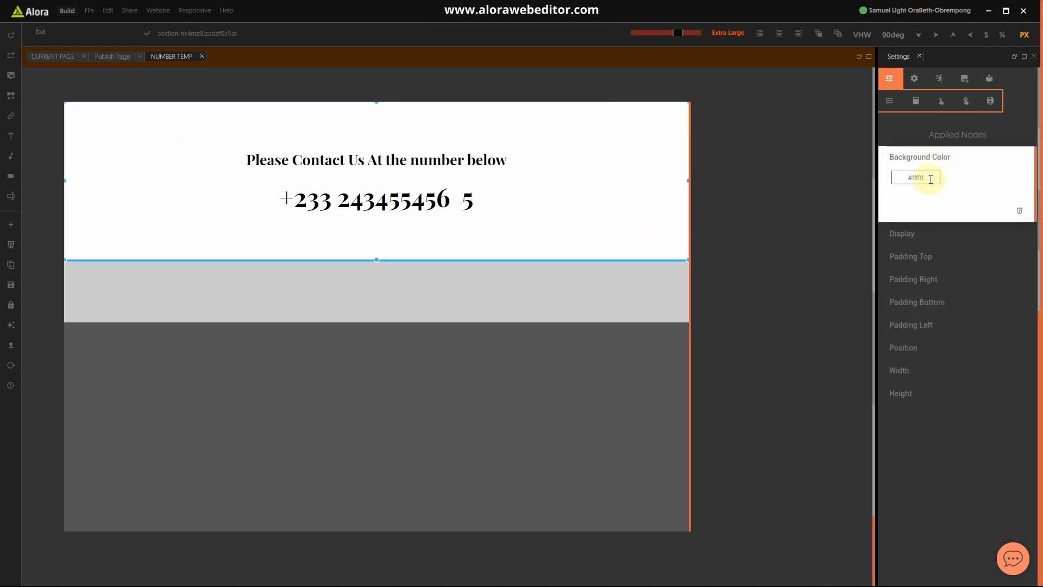
{"action": "left_click", "coordinate": [930, 178]}
{"action": "left_click_drag", "start_coordinate": [924, 205], "coordinate": [895, 187]}
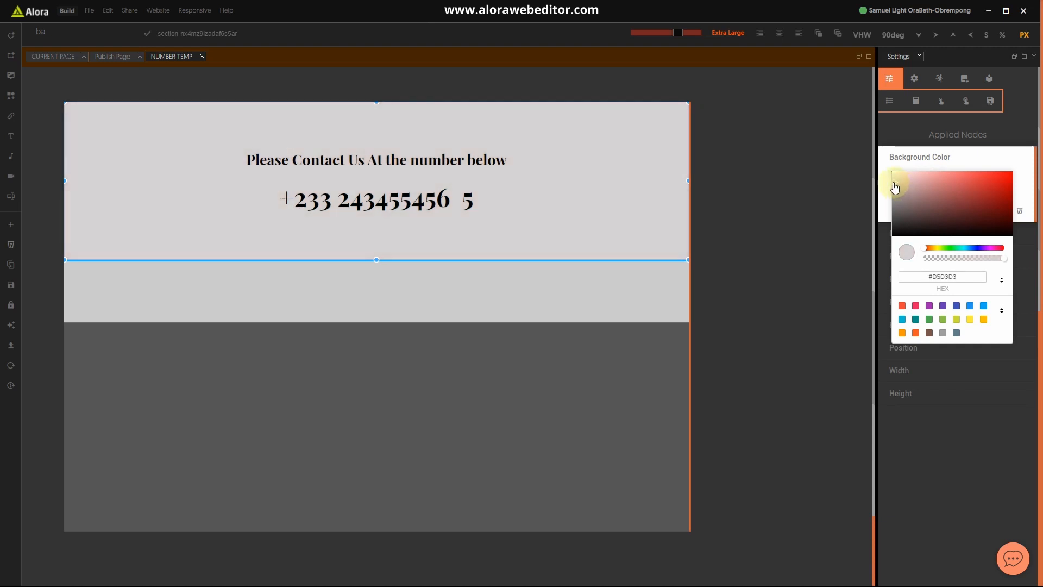
{"action": "left_click", "coordinate": [652, 292]}
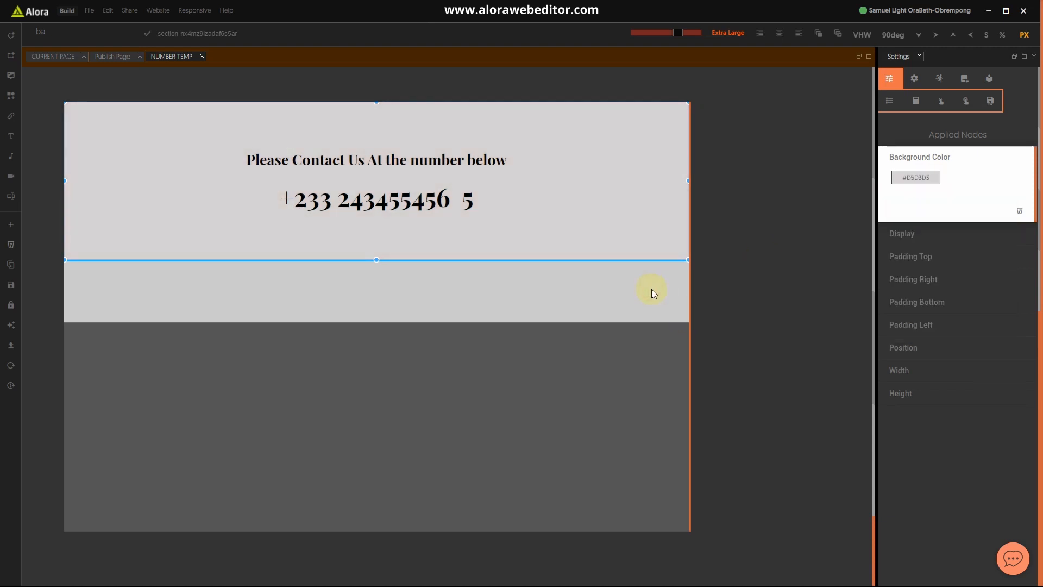
{"action": "key", "text": "ctrl+s"}
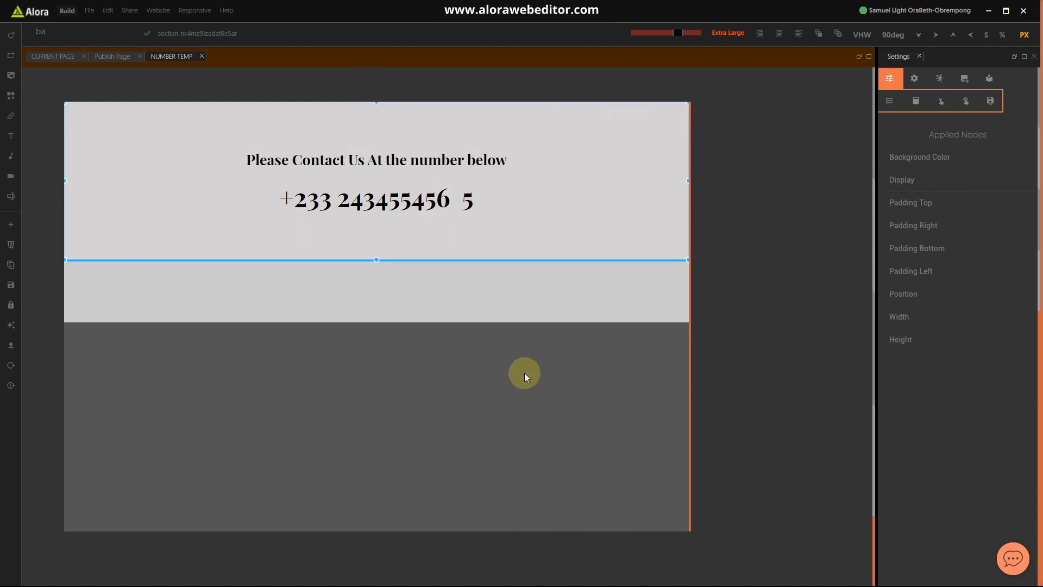
Step: Check the grey call banner in the Hotel website.jpg mockup in Photos
{"action": "key", "text": "super"}
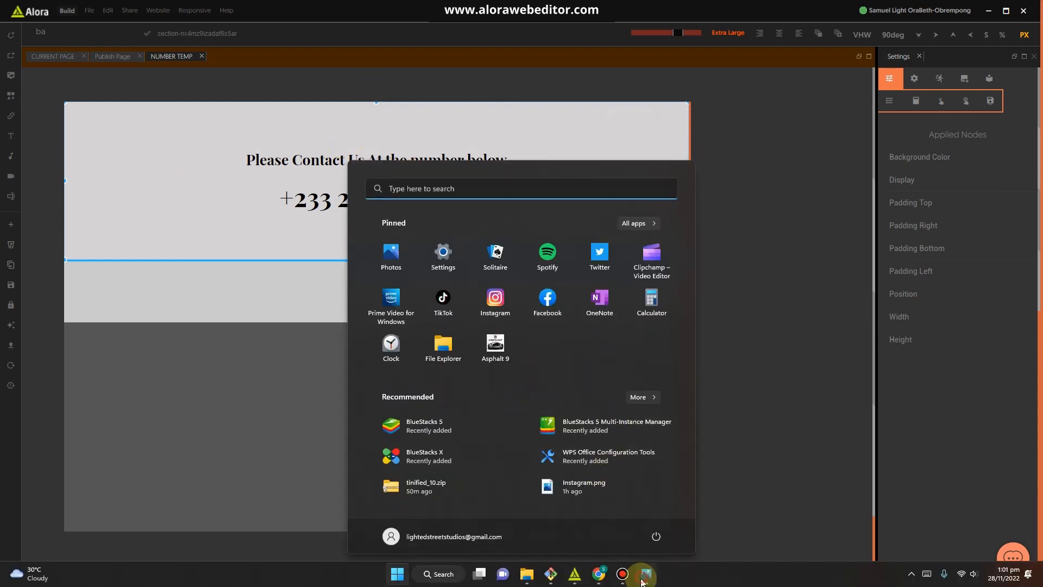
{"action": "left_click", "coordinate": [641, 576]}
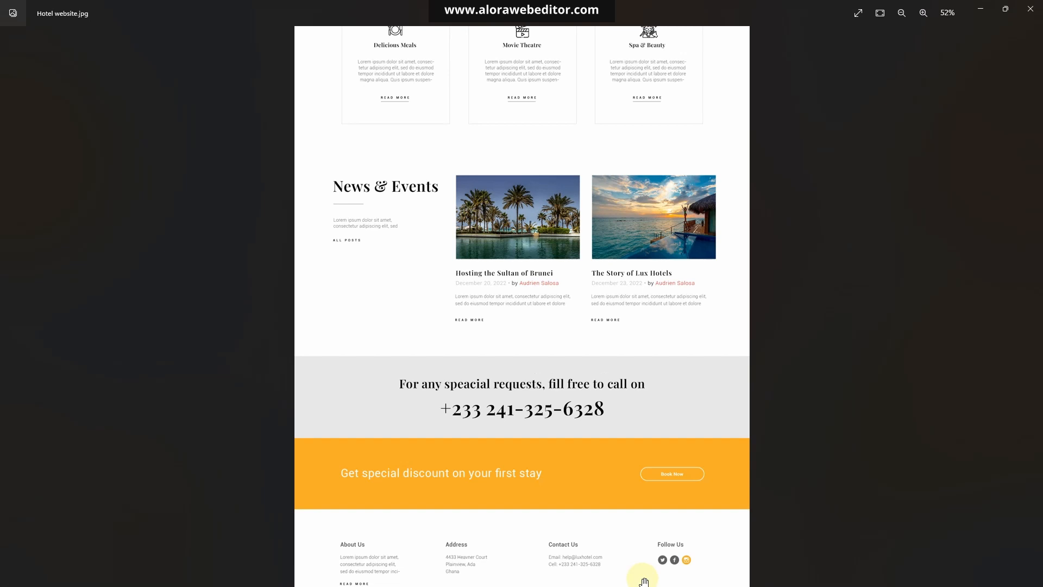
{"action": "left_click", "coordinate": [977, 15]}
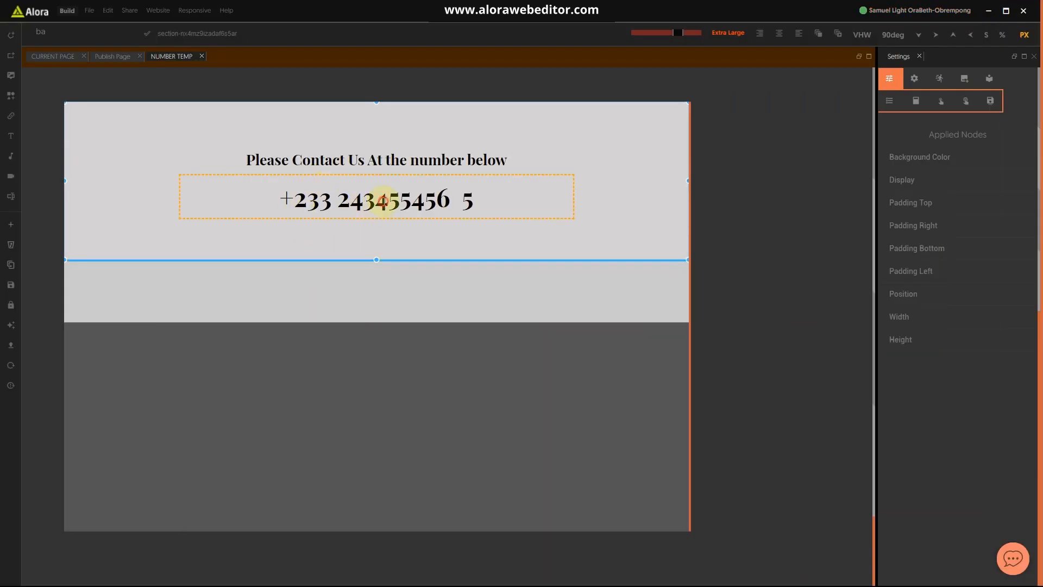
Step: Add a capitalize Text Transform to the contact heading so each word is title case
{"action": "right_click", "coordinate": [383, 177]}
{"action": "key", "text": "Escape"}
{"action": "left_click", "coordinate": [381, 152]}
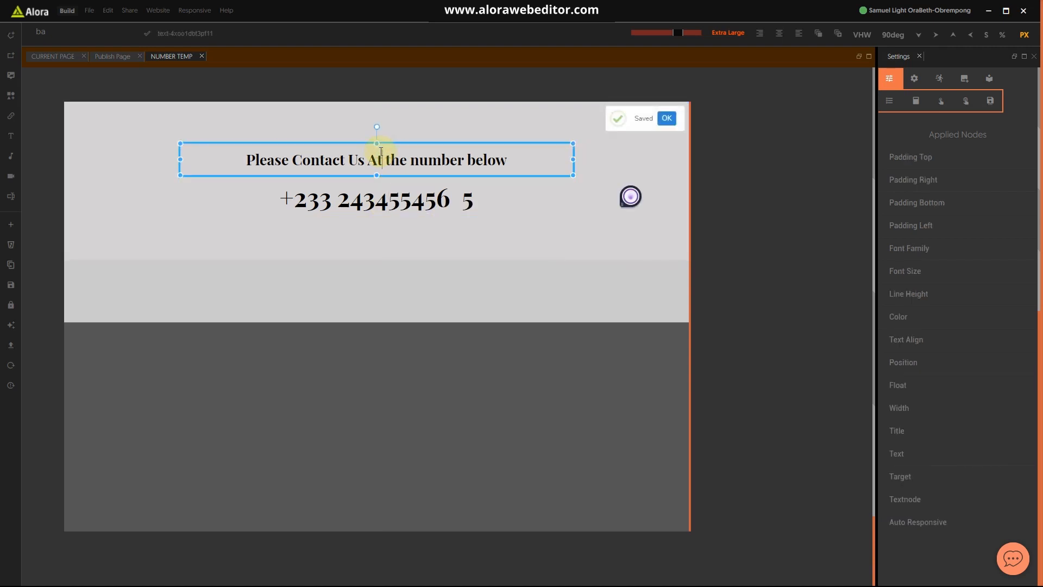
{"action": "left_click", "coordinate": [35, 31]}
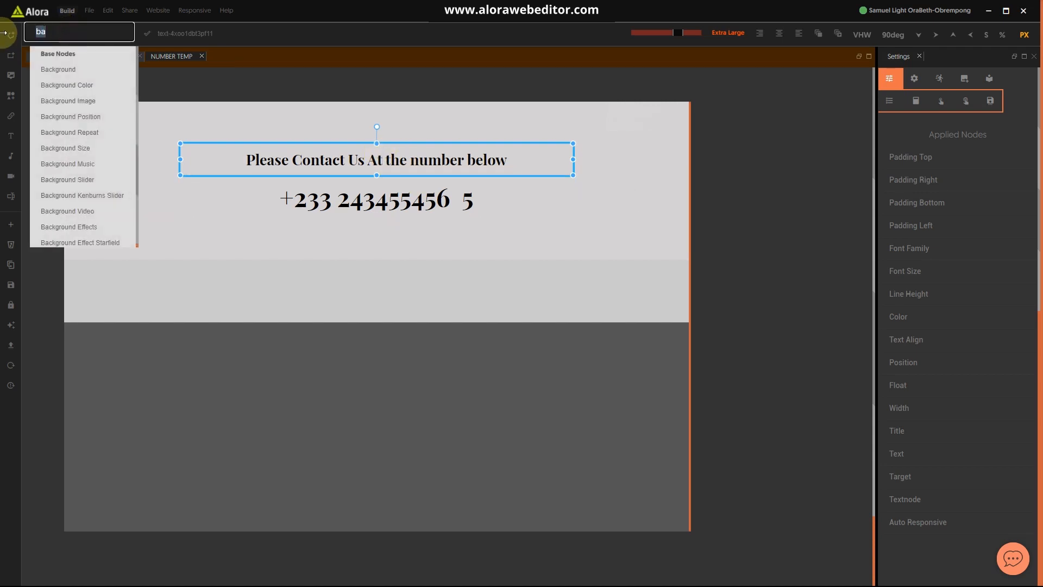
{"action": "type", "text": "taext"}
{"action": "double_click", "coordinate": [91, 27]}
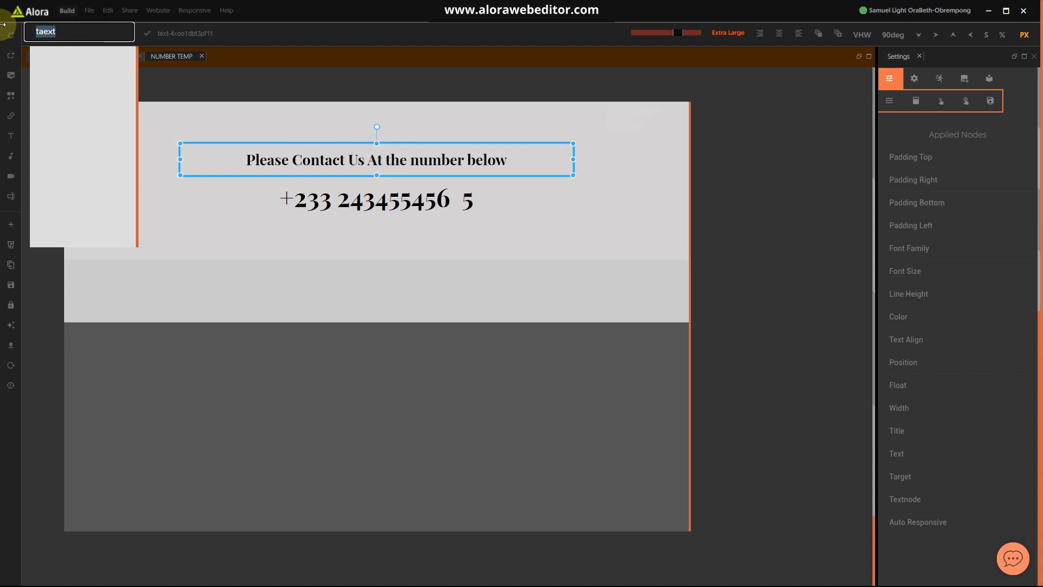
{"action": "type", "text": "text"}
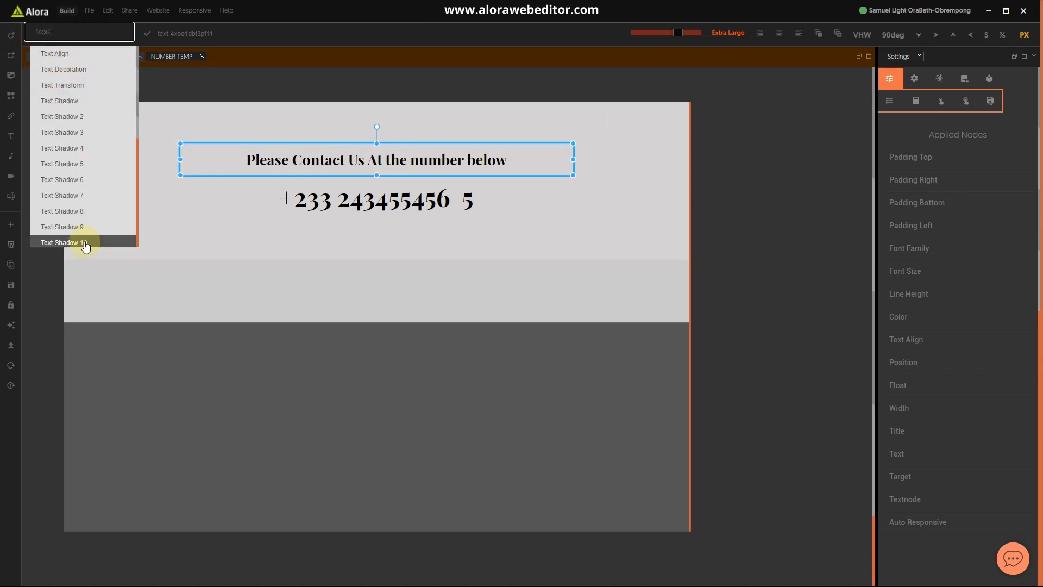
{"action": "left_click", "coordinate": [65, 85]}
{"action": "left_click", "coordinate": [924, 432]}
{"action": "left_click", "coordinate": [923, 451]}
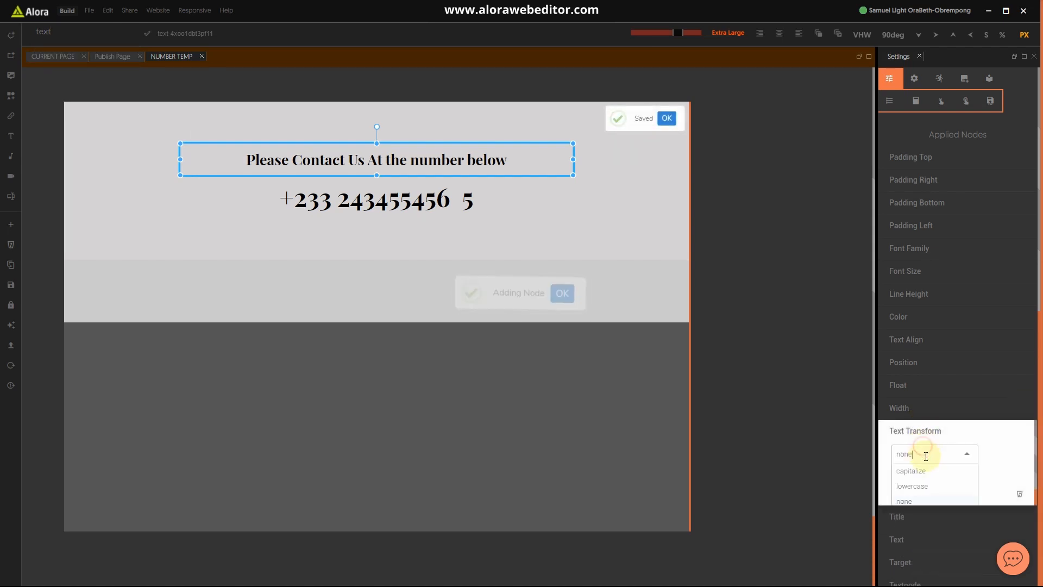
{"action": "left_click", "coordinate": [915, 457]}
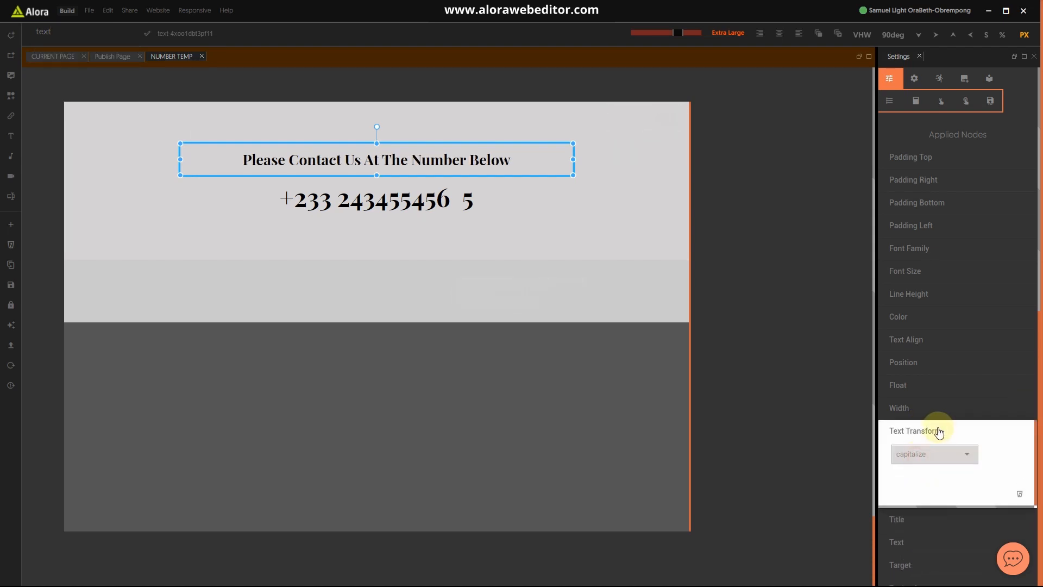
{"action": "left_click", "coordinate": [937, 432]}
{"action": "left_click", "coordinate": [503, 225]}
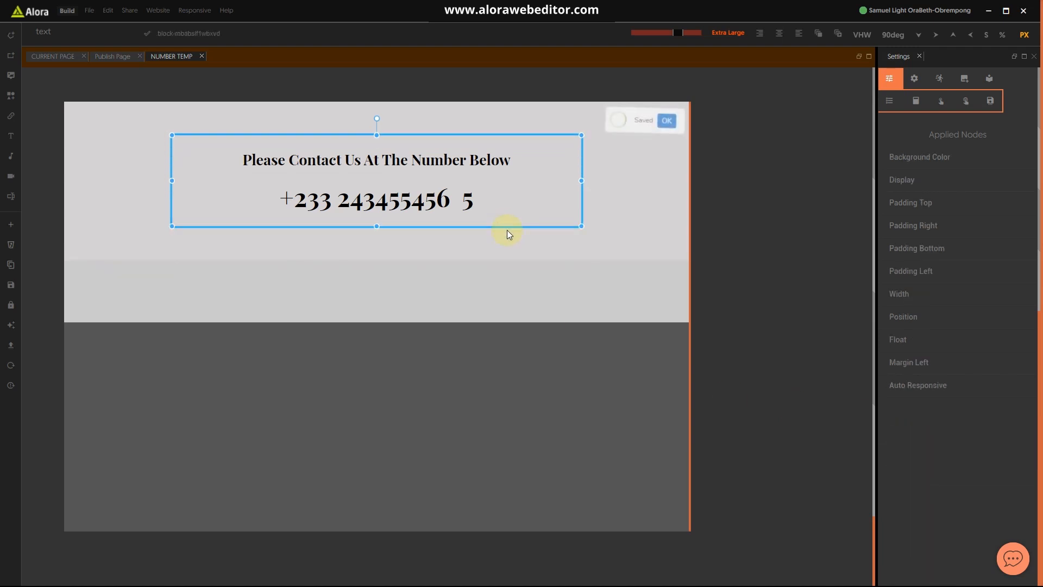
{"action": "left_click", "coordinate": [546, 252]}
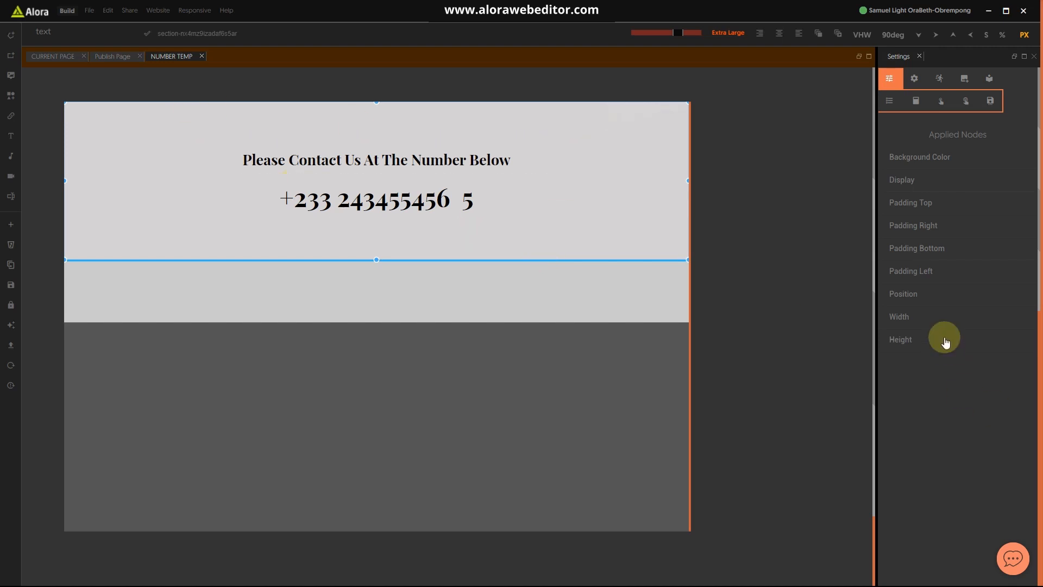
Step: Open foot.temp.lessc from the website's file tree
{"action": "left_click", "coordinate": [914, 79]}
{"action": "scroll", "coordinate": [970, 403], "scroll_direction": "down", "scroll_amount": 10}
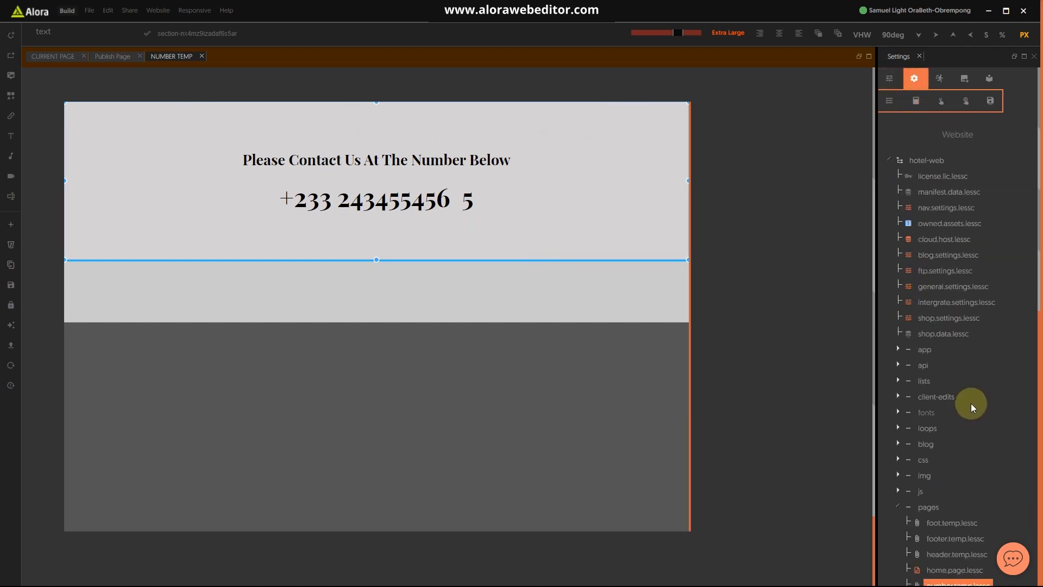
{"action": "scroll", "coordinate": [964, 397], "scroll_direction": "up", "scroll_amount": 3}
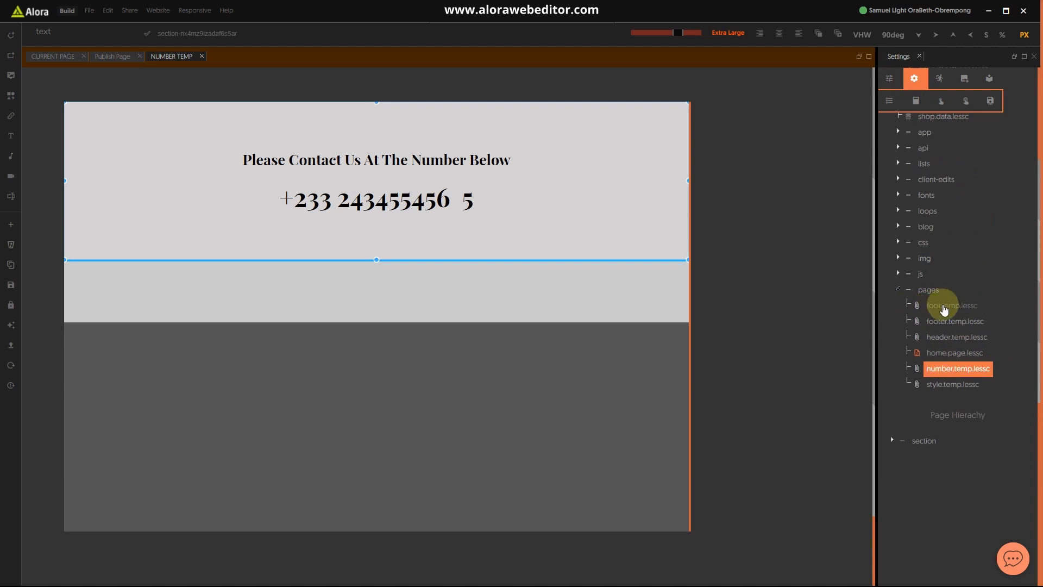
{"action": "left_click", "coordinate": [943, 308]}
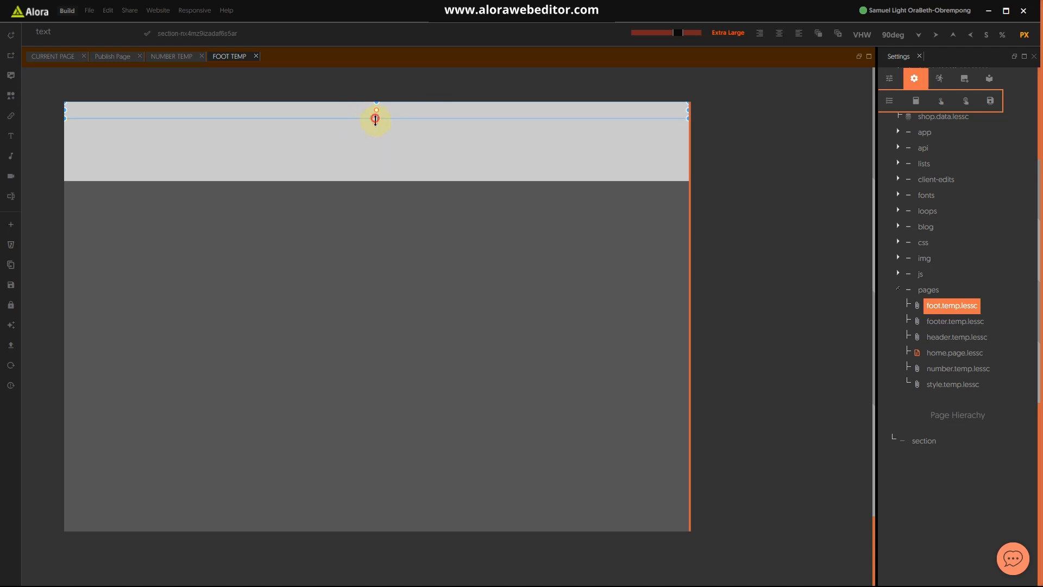
Step: Add a section, delete the extra thin one, and drag the top section taller
{"action": "left_click", "coordinate": [13, 36]}
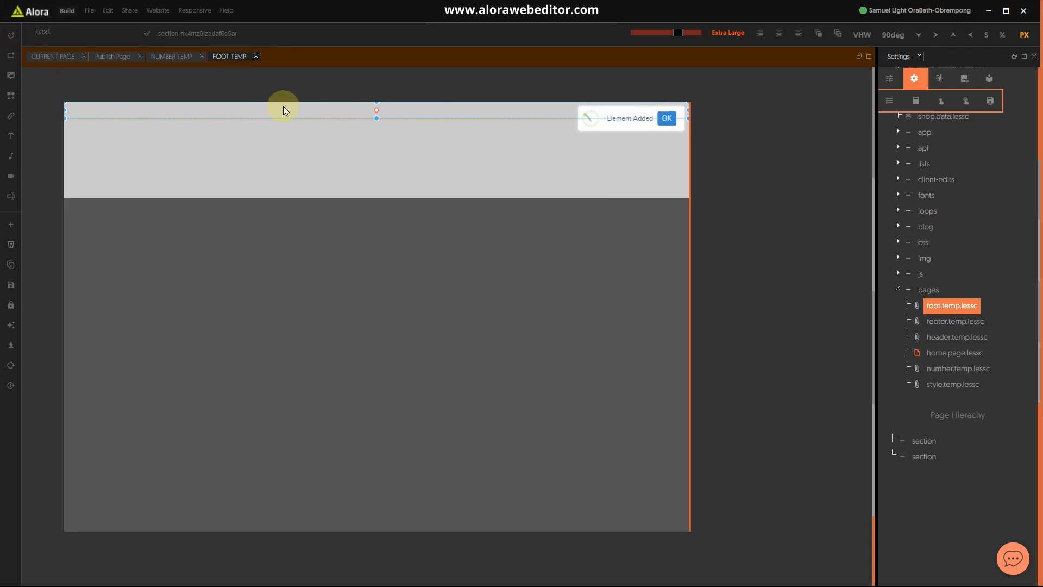
{"action": "left_click", "coordinate": [298, 126]}
{"action": "key", "text": "Delete"}
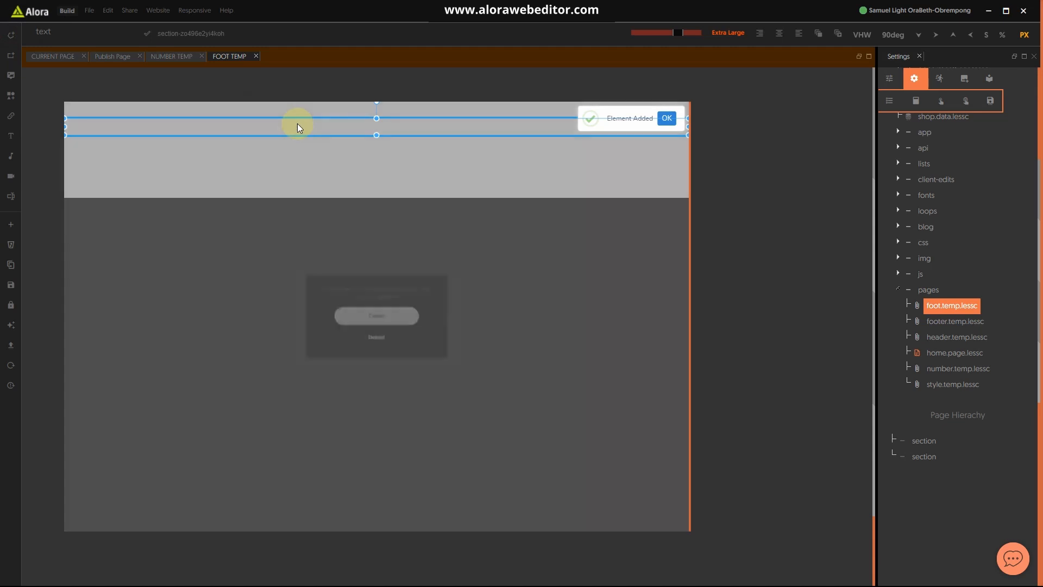
{"action": "left_click", "coordinate": [373, 341]}
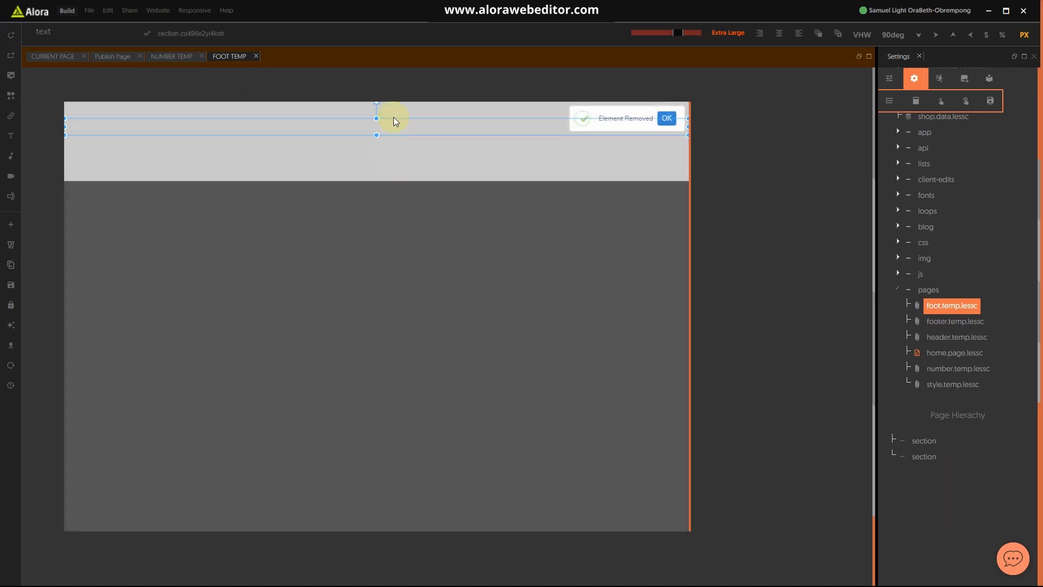
{"action": "left_click", "coordinate": [392, 106]}
{"action": "left_click_drag", "start_coordinate": [376, 116], "coordinate": [370, 214]}
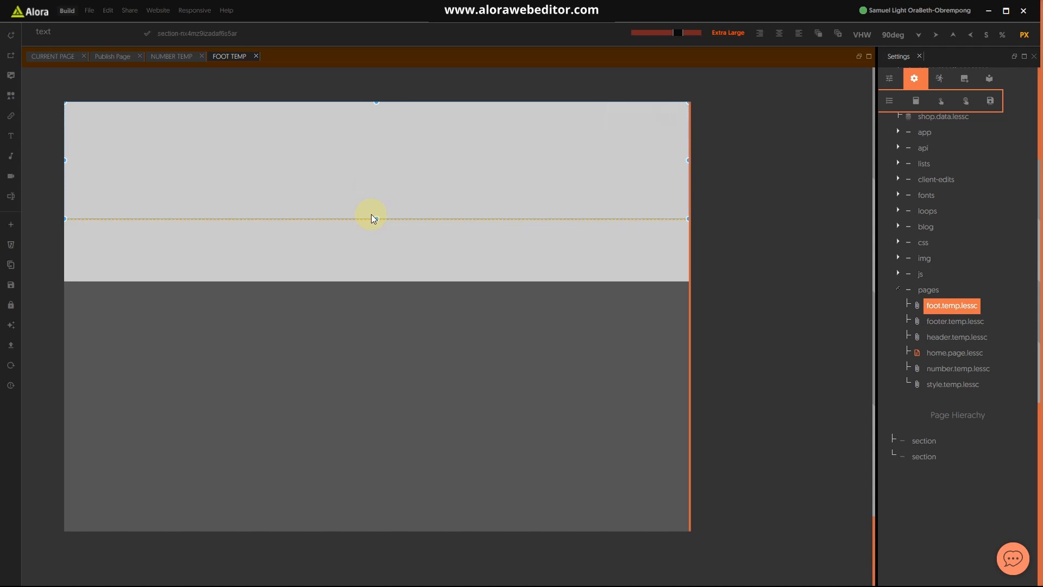
{"action": "scroll", "coordinate": [970, 234], "scroll_direction": "up", "scroll_amount": 1}
{"action": "scroll", "coordinate": [971, 233], "scroll_direction": "up", "scroll_amount": 6}
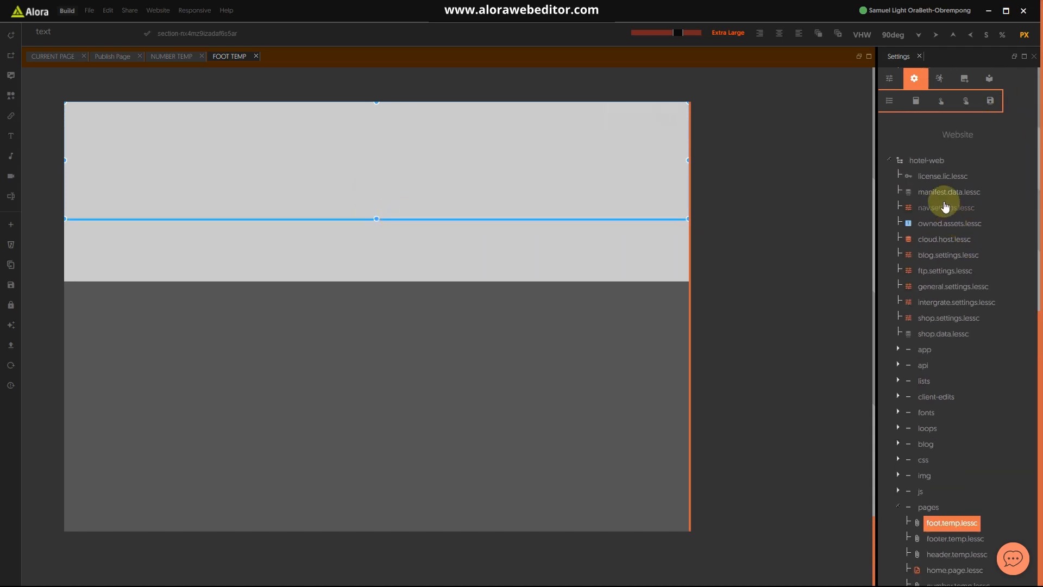
Step: Give the top section a white Background Color
{"action": "left_click", "coordinate": [77, 31]}
{"action": "type", "text": "bac"}
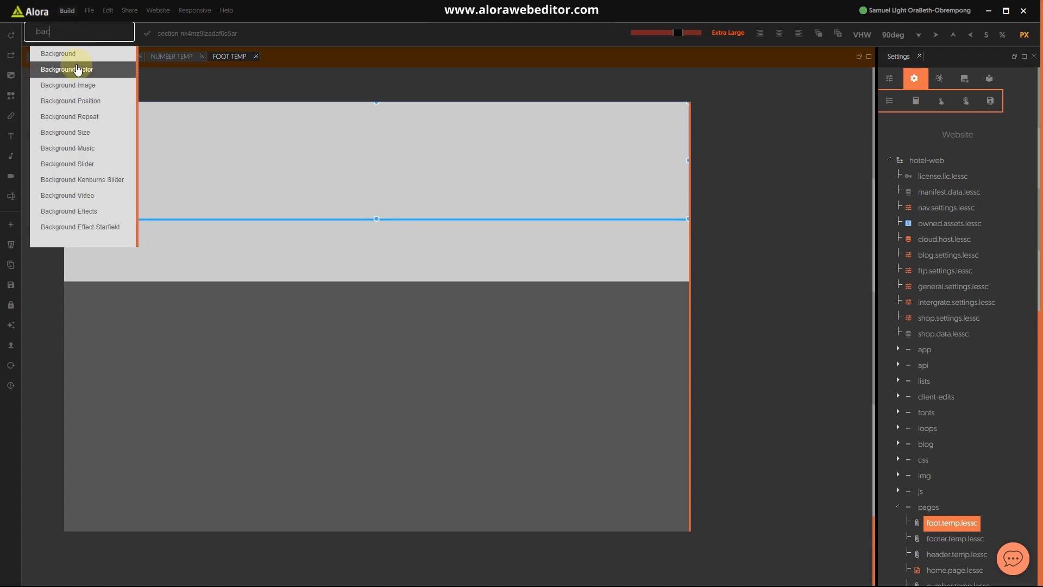
{"action": "left_click", "coordinate": [78, 69]}
{"action": "key", "text": "super"}
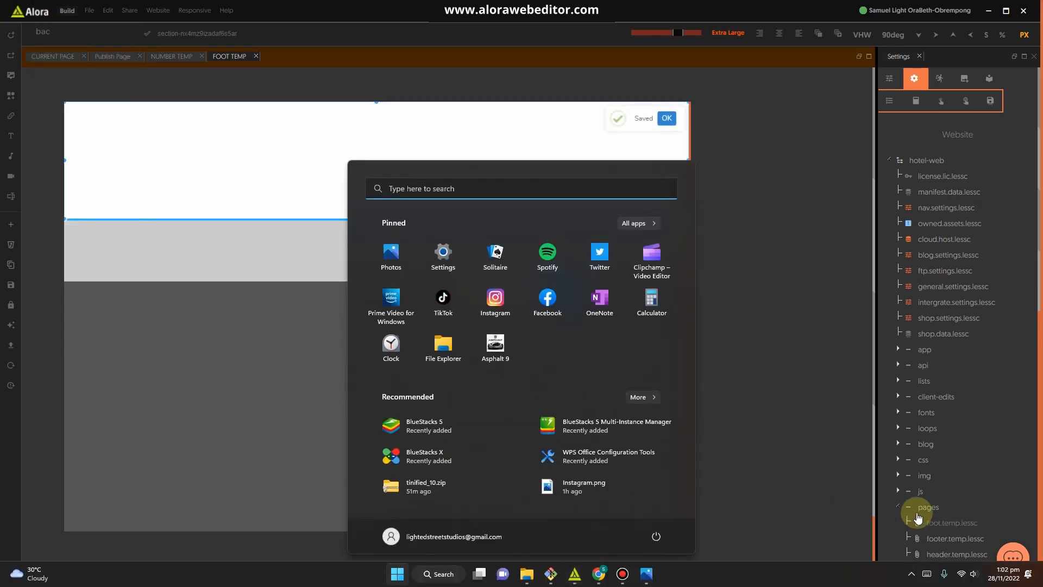
Step: Zoom in on the Hotel website.jpg mockup's gold discount footer, then minimize Photos
{"action": "left_click", "coordinate": [646, 573]}
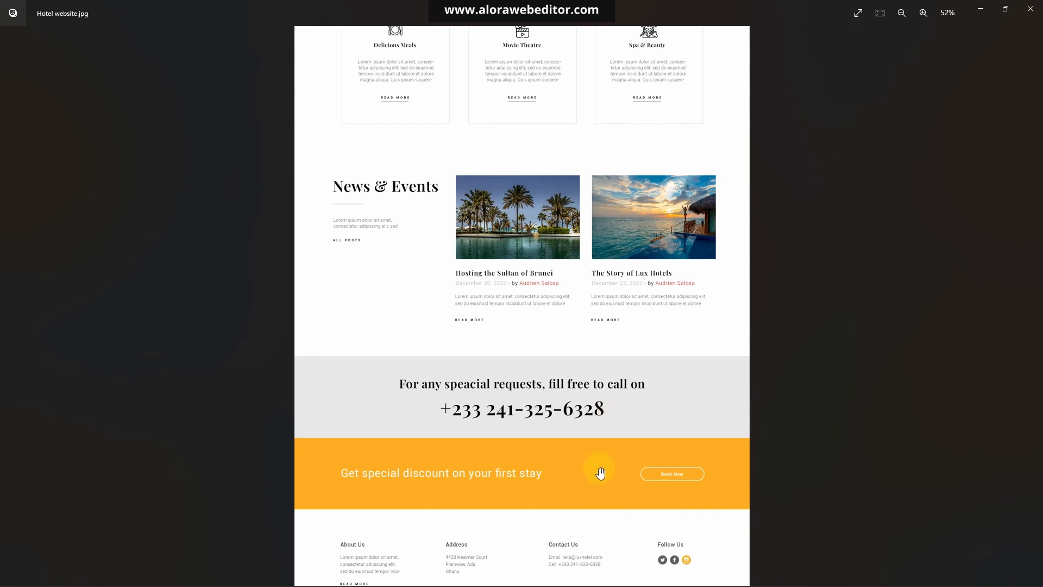
{"action": "scroll", "coordinate": [536, 476], "scroll_direction": "up", "scroll_amount": 3}
{"action": "scroll", "coordinate": [550, 431], "scroll_direction": "up", "scroll_amount": 1}
{"action": "scroll", "coordinate": [562, 429], "scroll_direction": "down", "scroll_amount": 1}
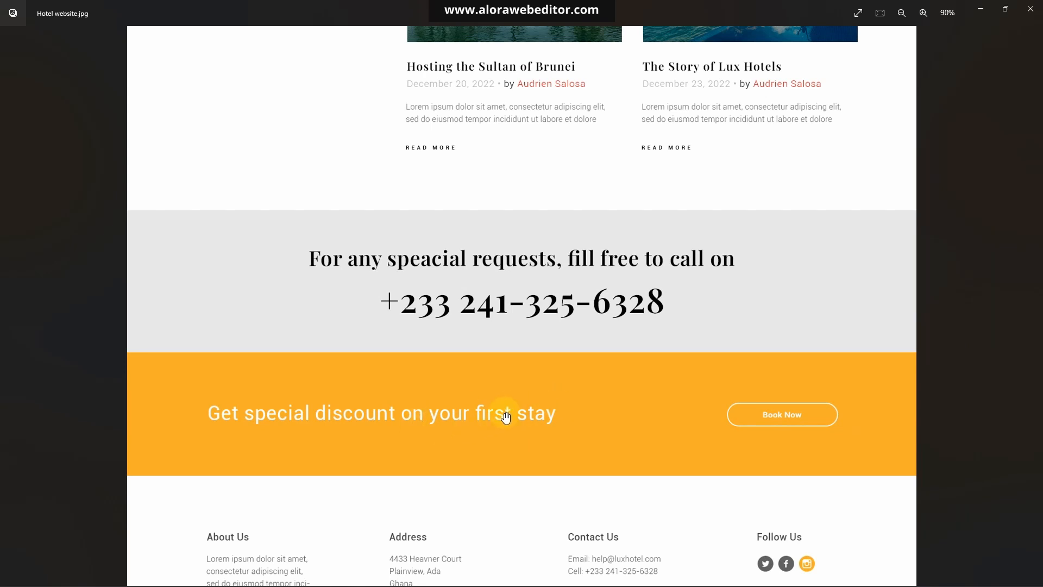
{"action": "left_click", "coordinate": [982, 7]}
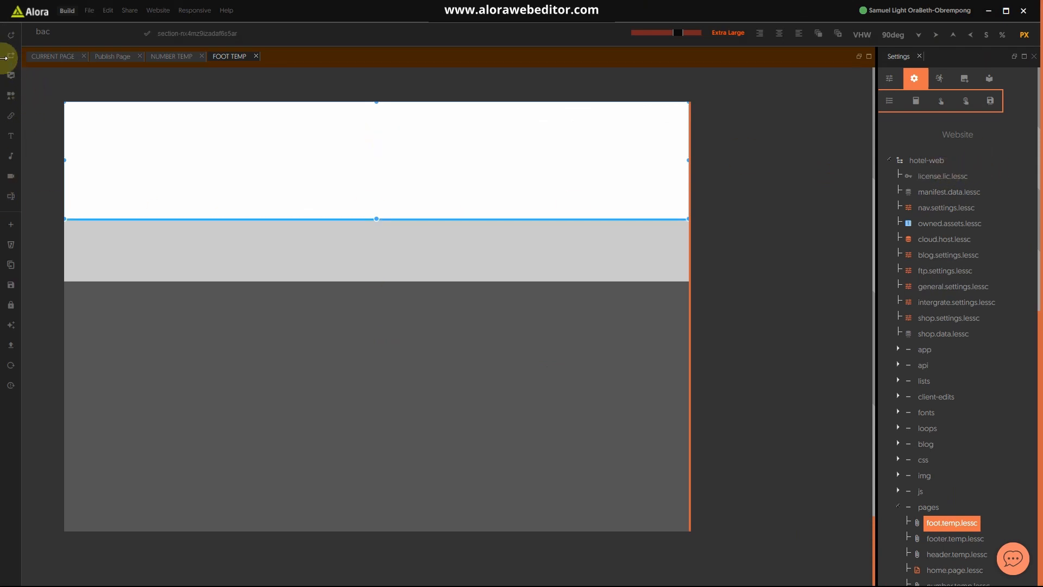
Step: Give the footer section 80 top and bottom padding and table display
{"action": "left_click", "coordinate": [889, 79]}
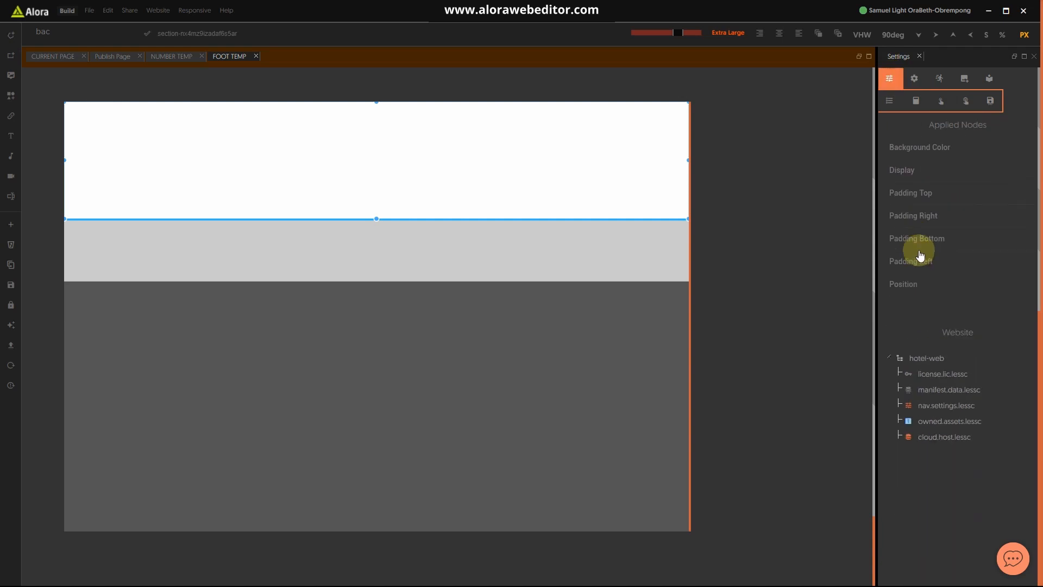
{"action": "left_click", "coordinate": [926, 202]}
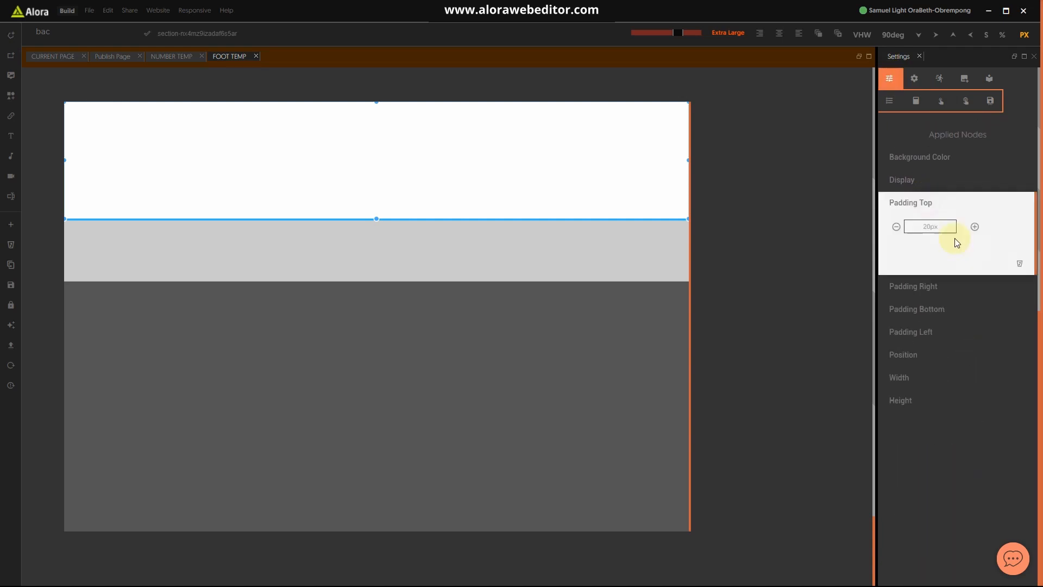
{"action": "type", "text": "80"}
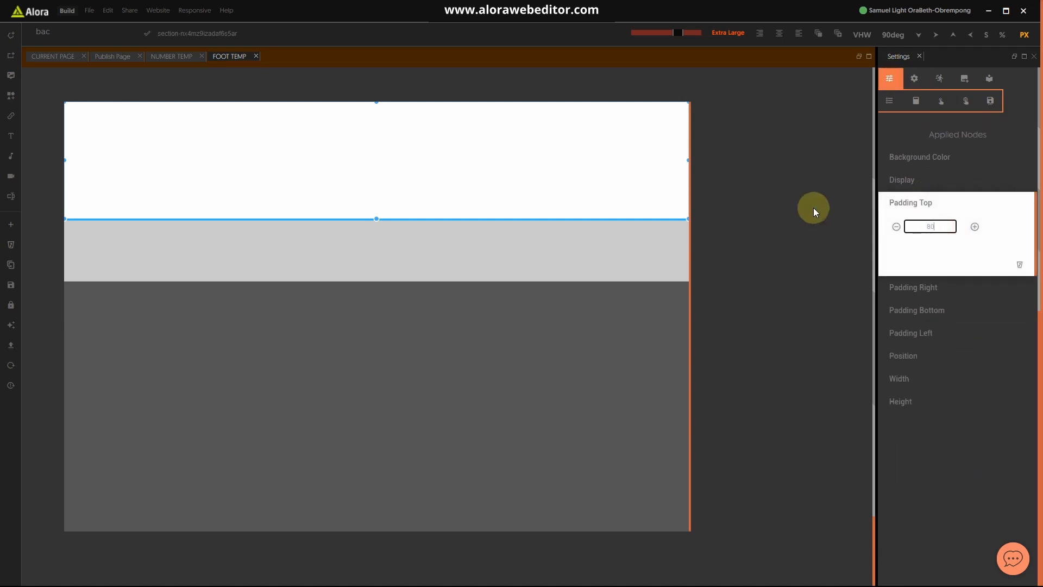
{"action": "left_click", "coordinate": [908, 198]}
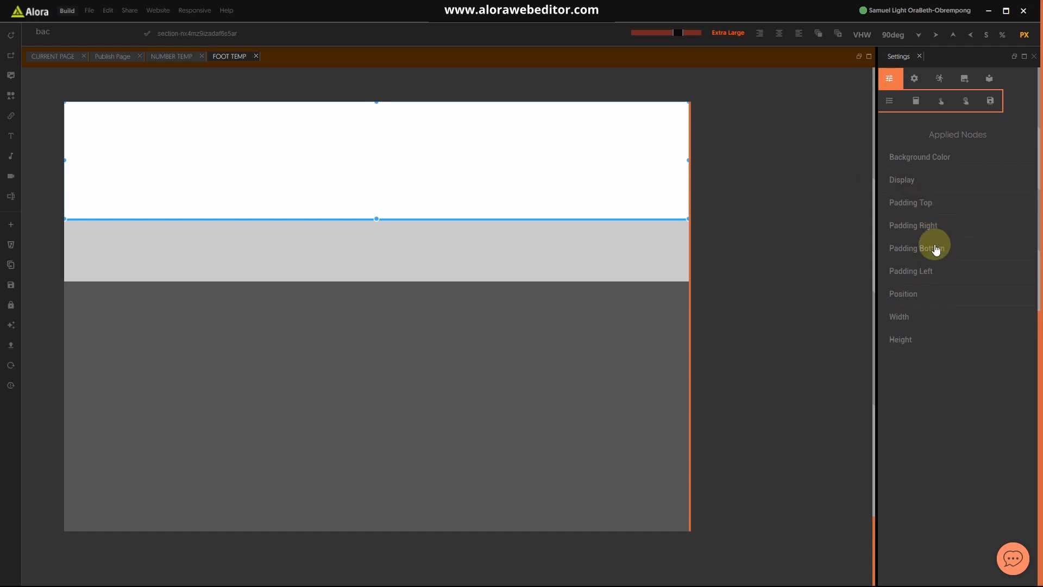
{"action": "left_click", "coordinate": [933, 247]}
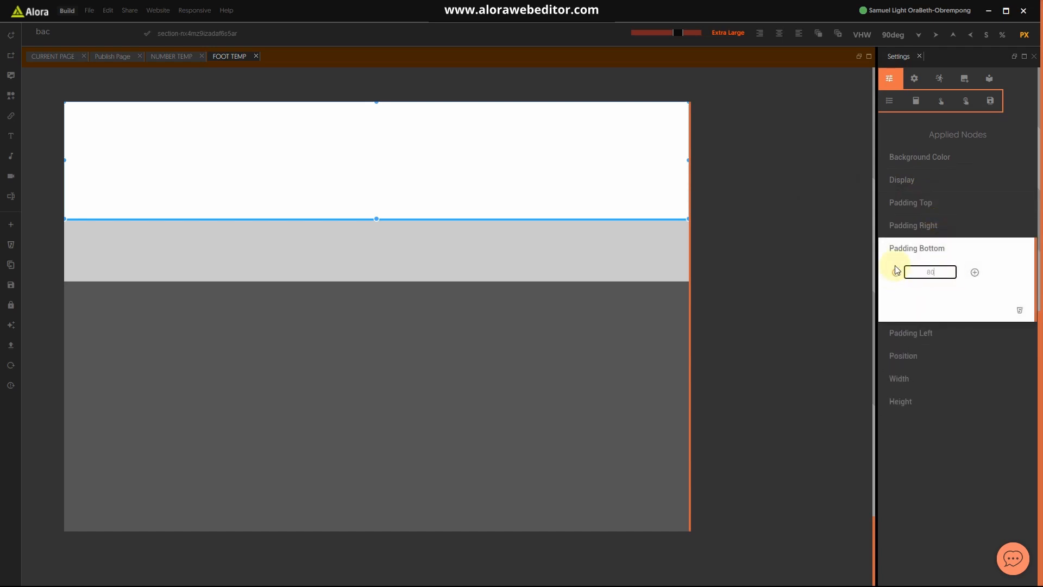
{"action": "left_click", "coordinate": [947, 247]}
{"action": "left_click", "coordinate": [917, 189]}
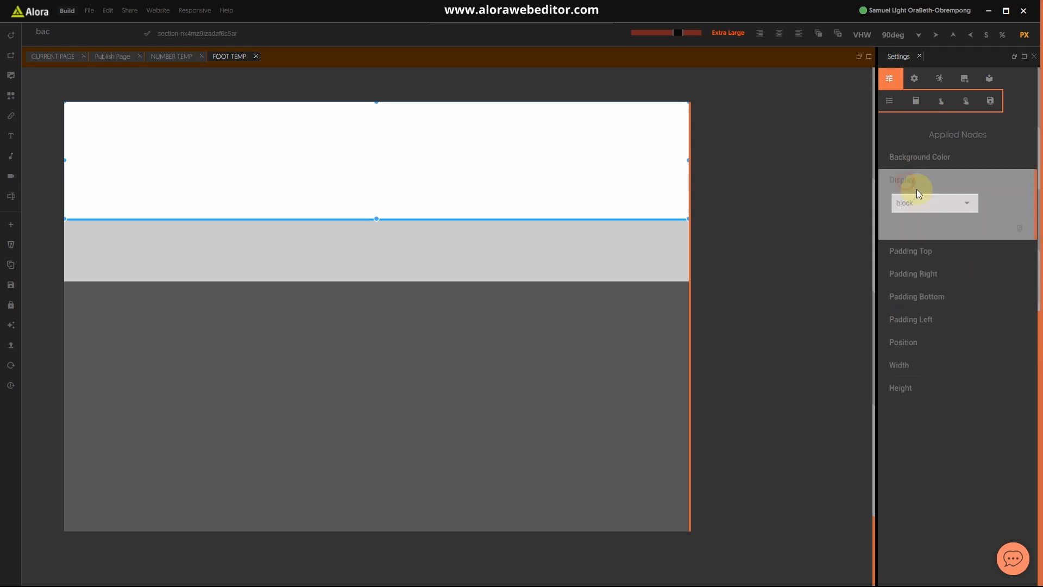
{"action": "left_click", "coordinate": [930, 204]}
{"action": "type", "text": "t"}
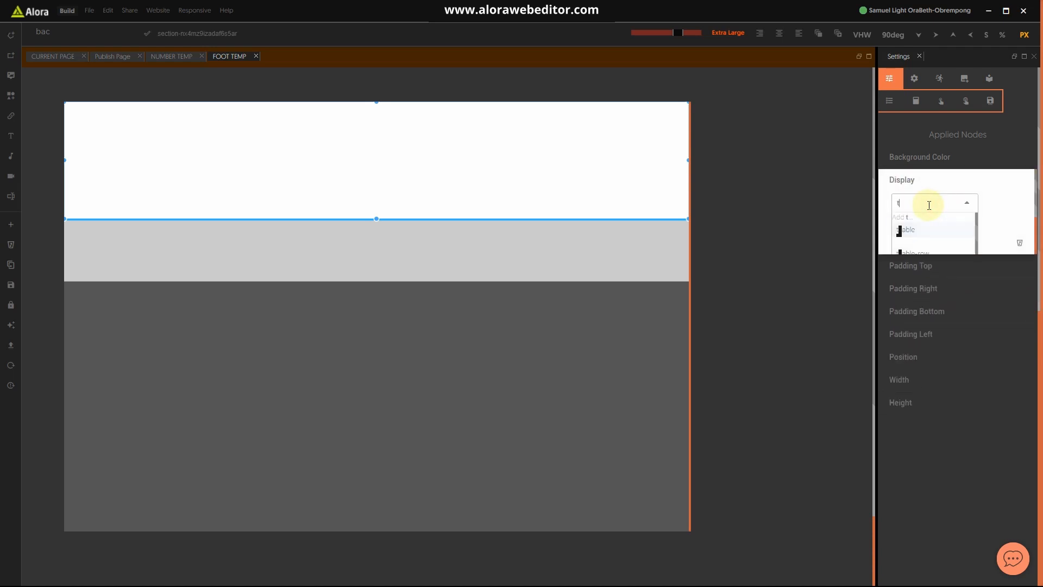
{"action": "type", "text": "ab"}
{"action": "left_click", "coordinate": [905, 229]}
{"action": "left_click", "coordinate": [924, 180]}
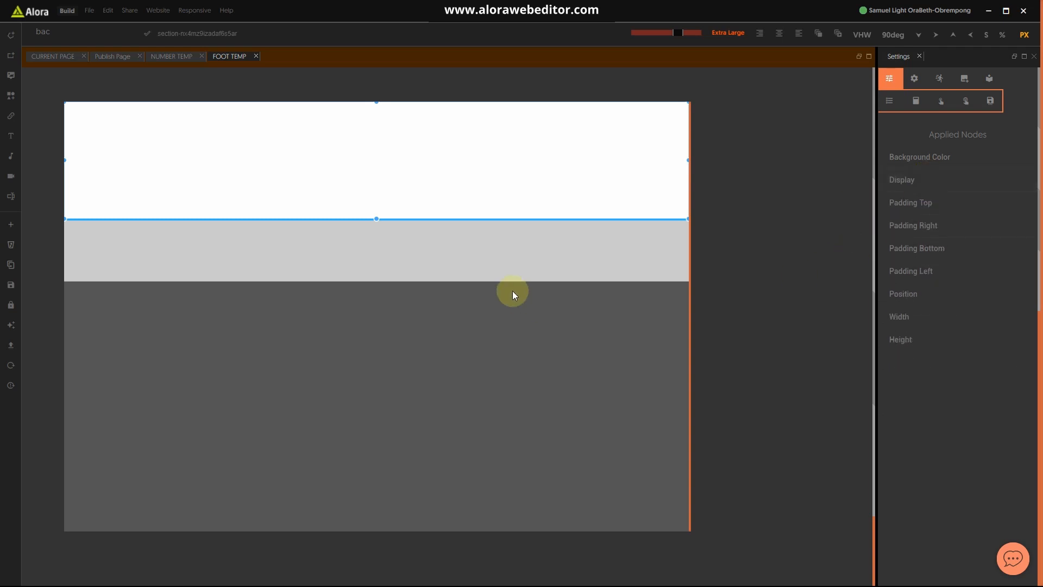
Step: Add a text element and a Get Started button, widening the text box across the section
{"action": "left_click", "coordinate": [13, 136]}
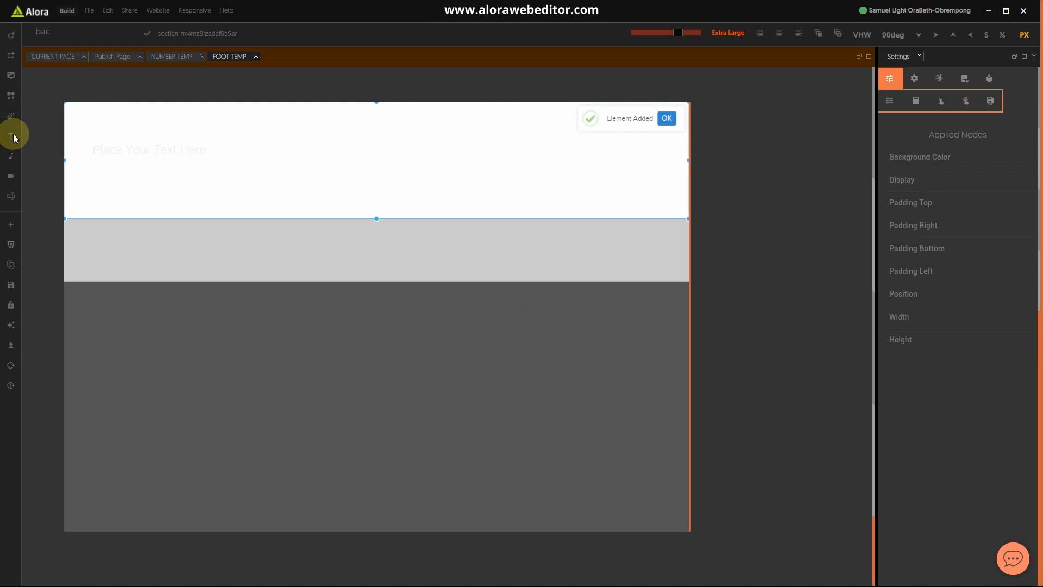
{"action": "left_click", "coordinate": [12, 116]}
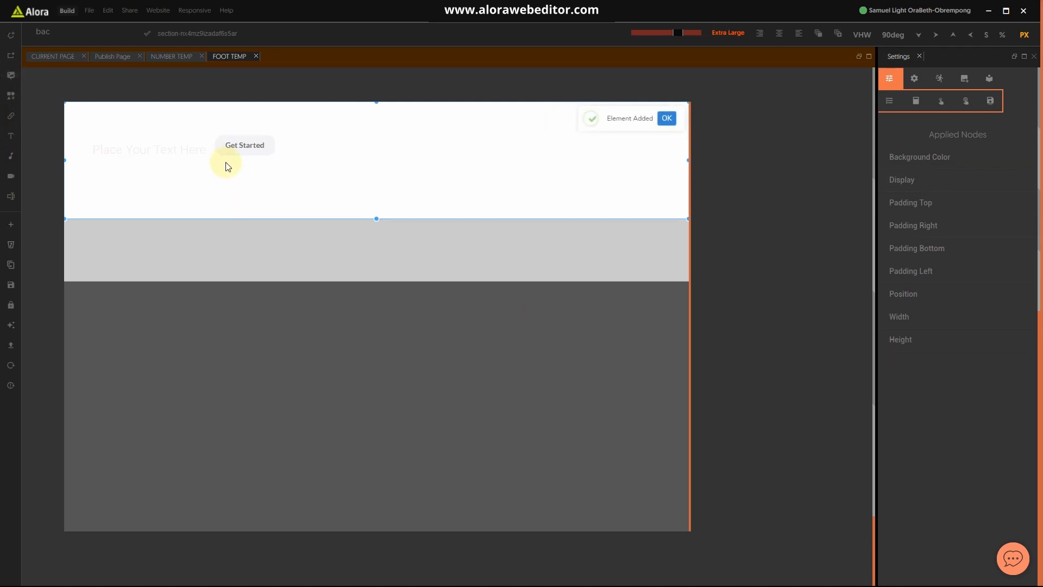
{"action": "left_click", "coordinate": [176, 152]}
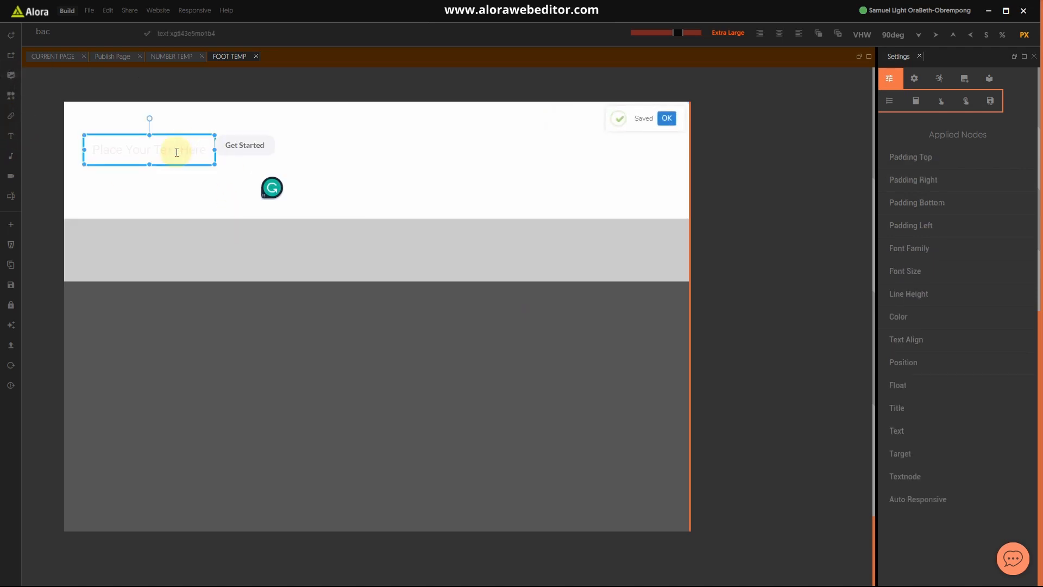
{"action": "left_click_drag", "start_coordinate": [215, 150], "coordinate": [552, 159]}
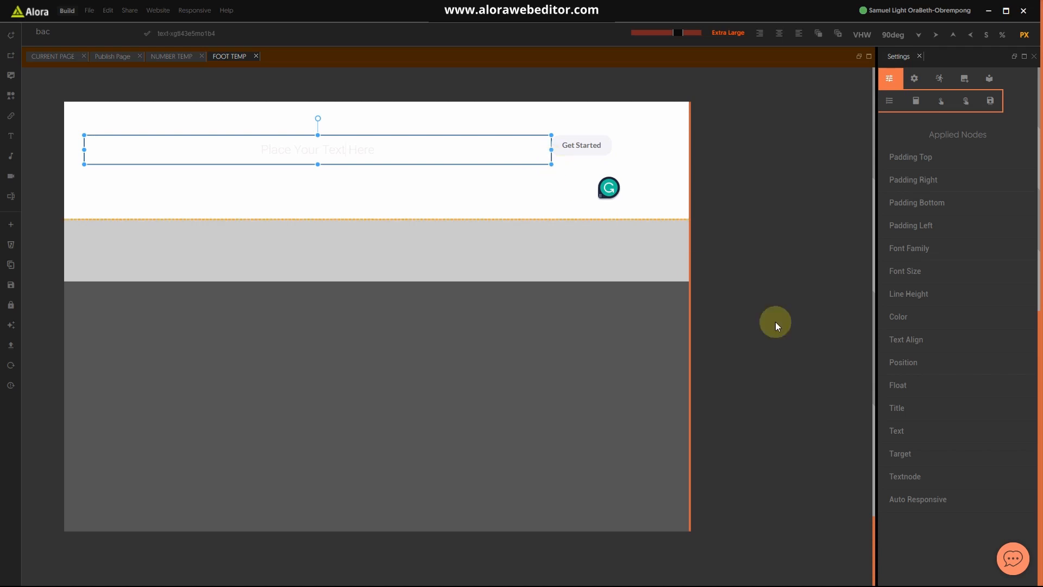
{"action": "left_click", "coordinate": [678, 210]}
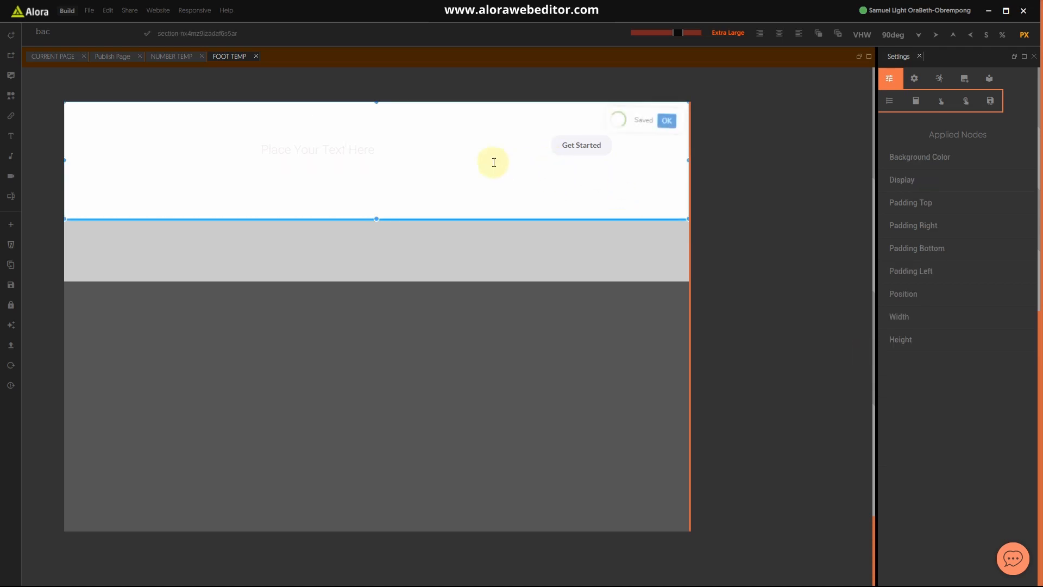
{"action": "left_click", "coordinate": [487, 160]}
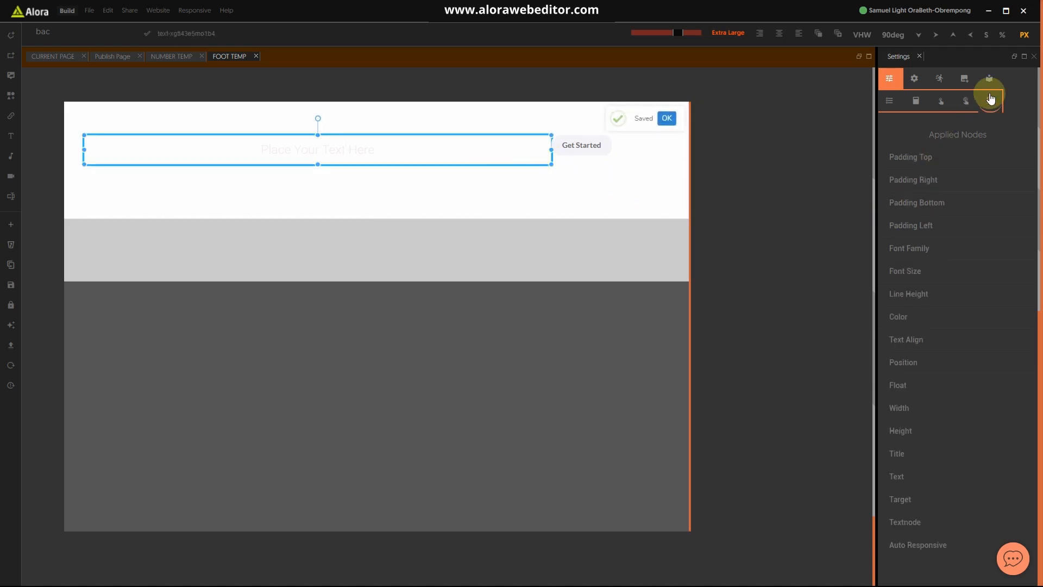
Step: Apply the H4 heading style to the 'Place Your Text Here' text
{"action": "left_click", "coordinate": [966, 100]}
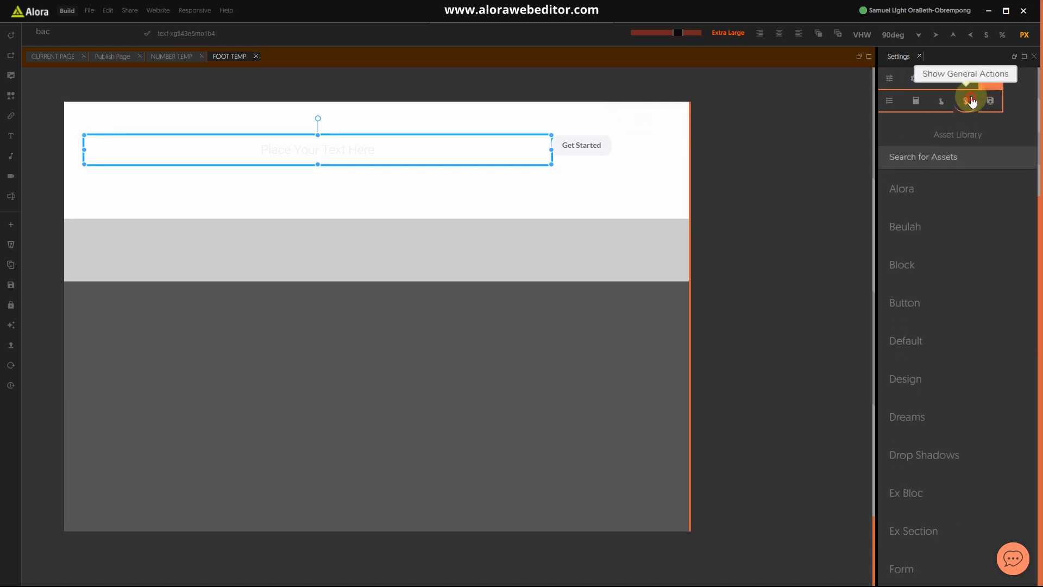
{"action": "scroll", "coordinate": [963, 380], "scroll_direction": "down", "scroll_amount": 10}
{"action": "scroll", "coordinate": [960, 386], "scroll_direction": "down", "scroll_amount": 8}
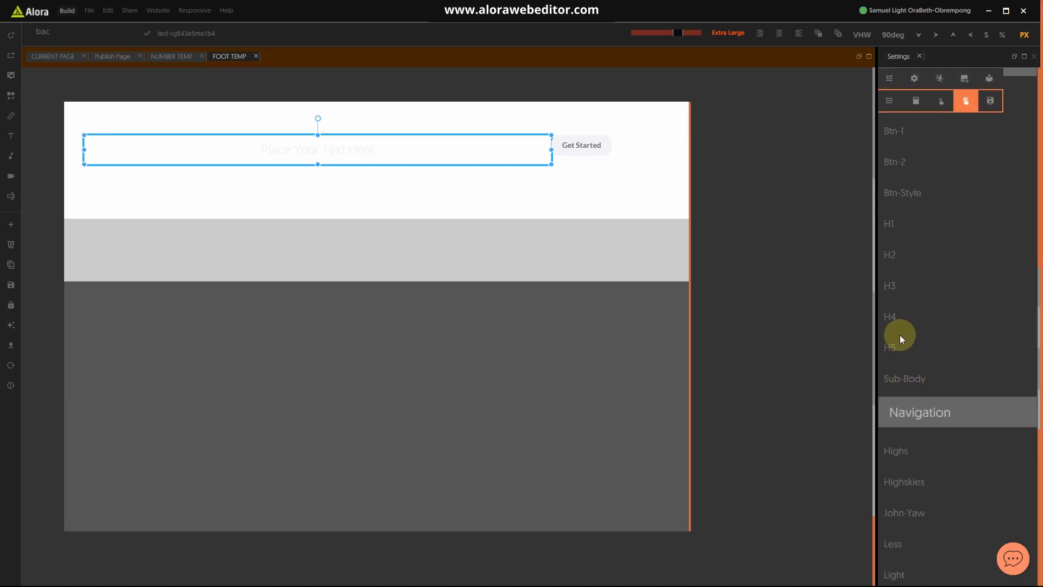
{"action": "left_click", "coordinate": [892, 316]}
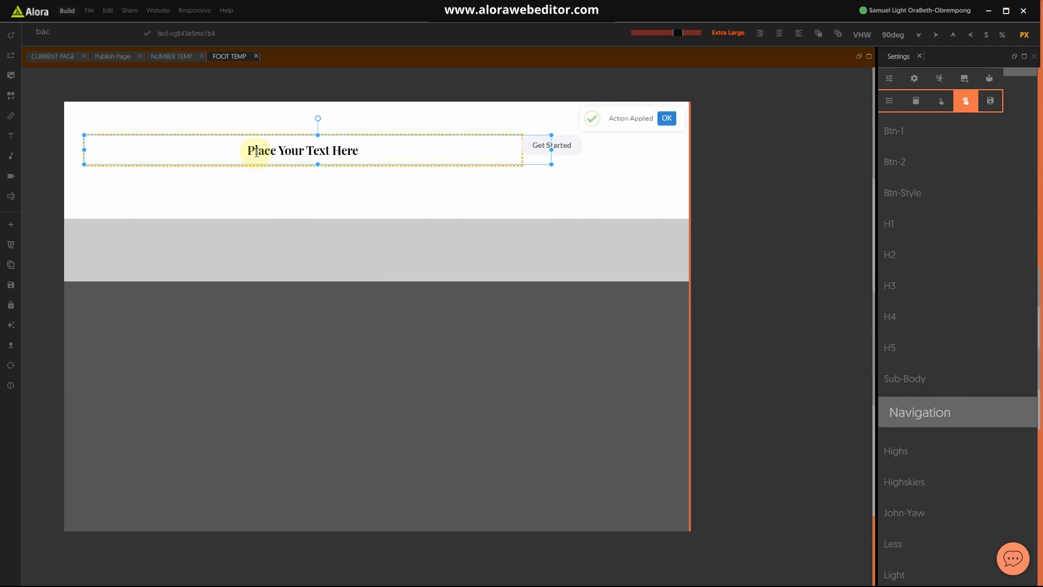
{"action": "left_click", "coordinate": [889, 78]}
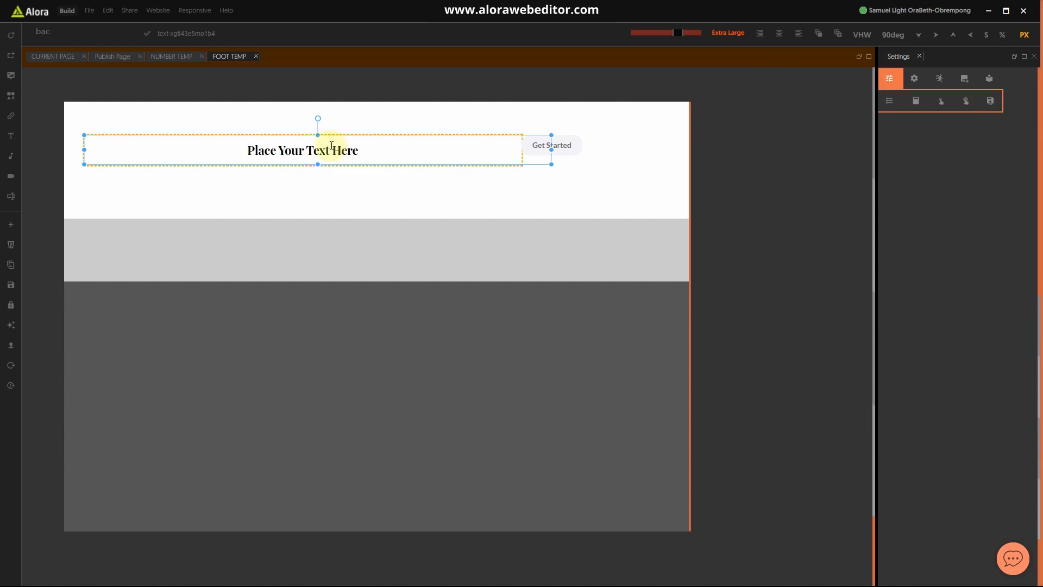
{"action": "left_click", "coordinate": [334, 149]}
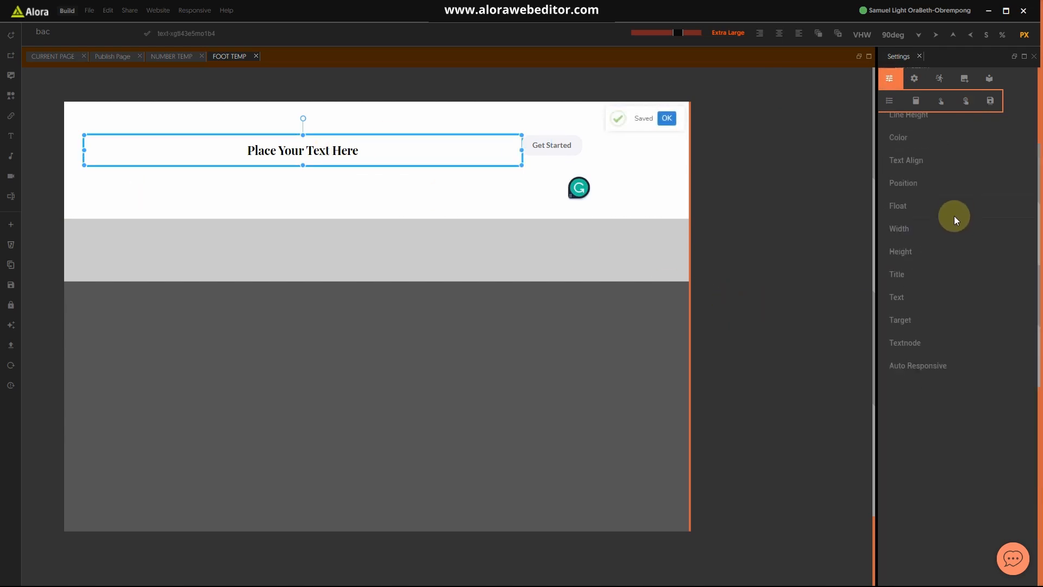
Step: Left-align the footer heading text
{"action": "scroll", "coordinate": [912, 312], "scroll_direction": "up", "scroll_amount": 2}
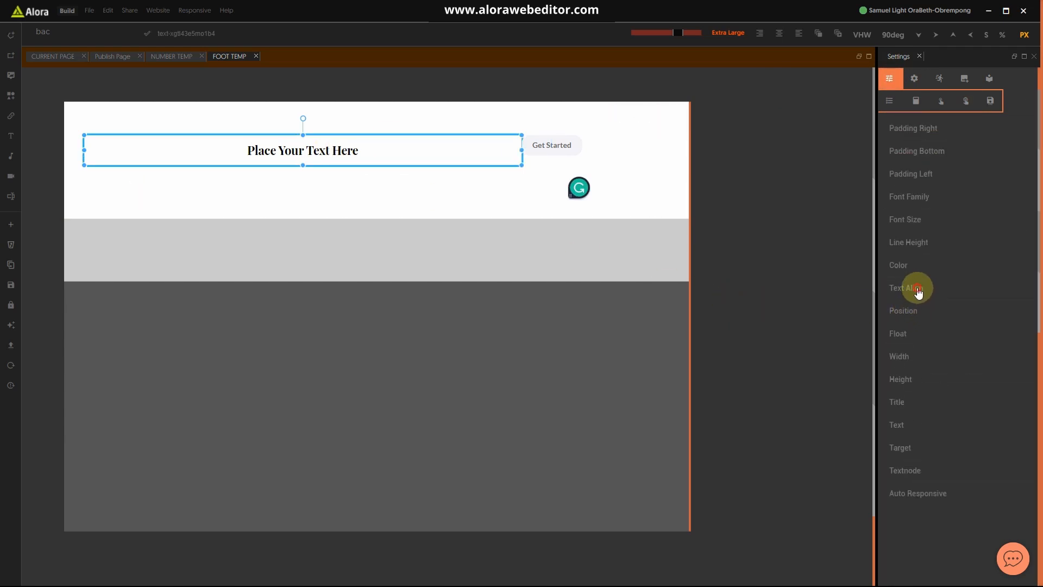
{"action": "left_click", "coordinate": [918, 288]}
{"action": "left_click", "coordinate": [918, 310]}
{"action": "left_click", "coordinate": [901, 358]}
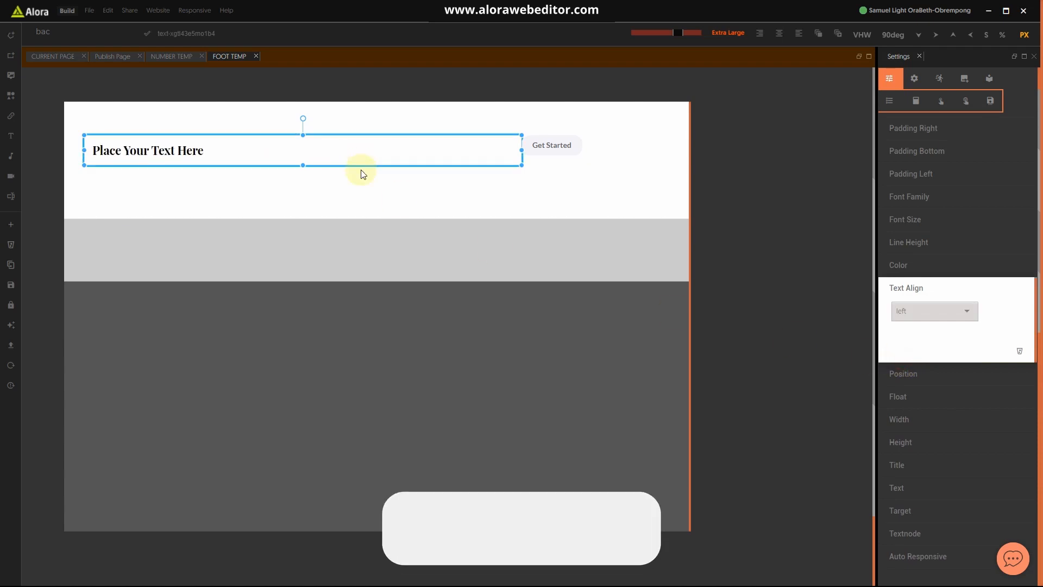
{"action": "left_click", "coordinate": [365, 202]}
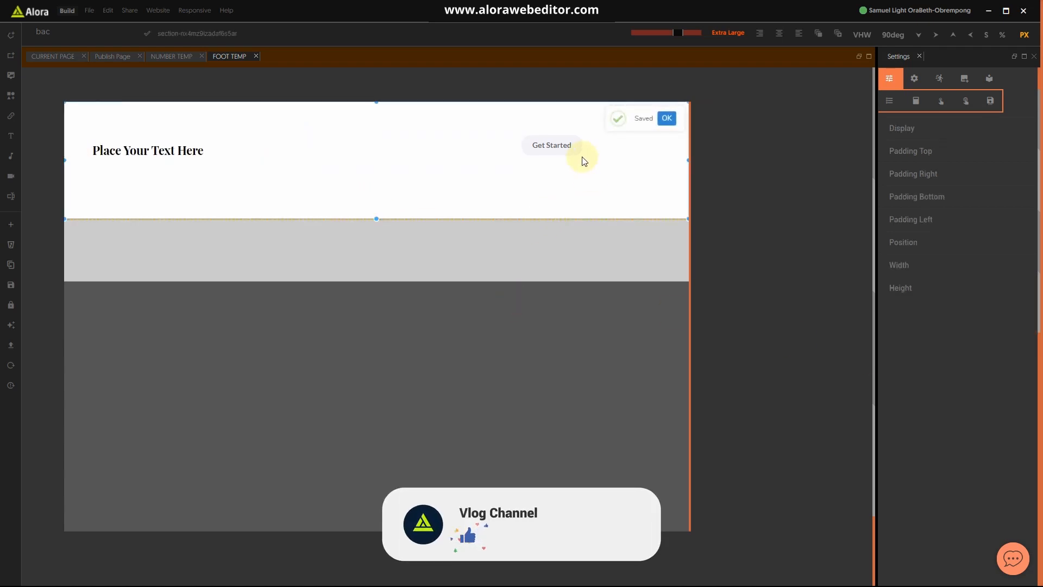
Step: Add a Margin Top property to the Get Started button and increase it
{"action": "left_click", "coordinate": [559, 156]}
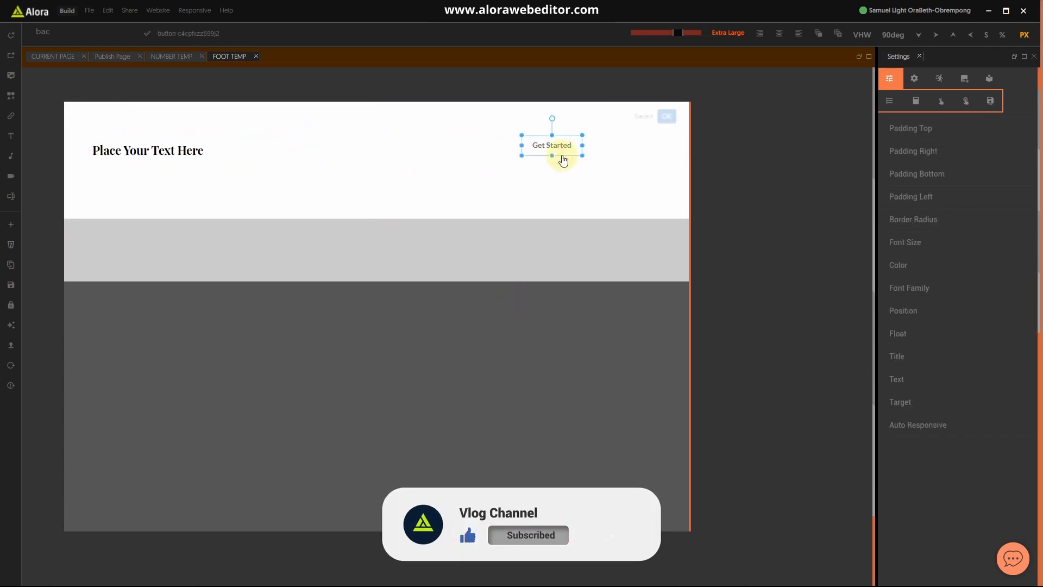
{"action": "left_click", "coordinate": [43, 31]}
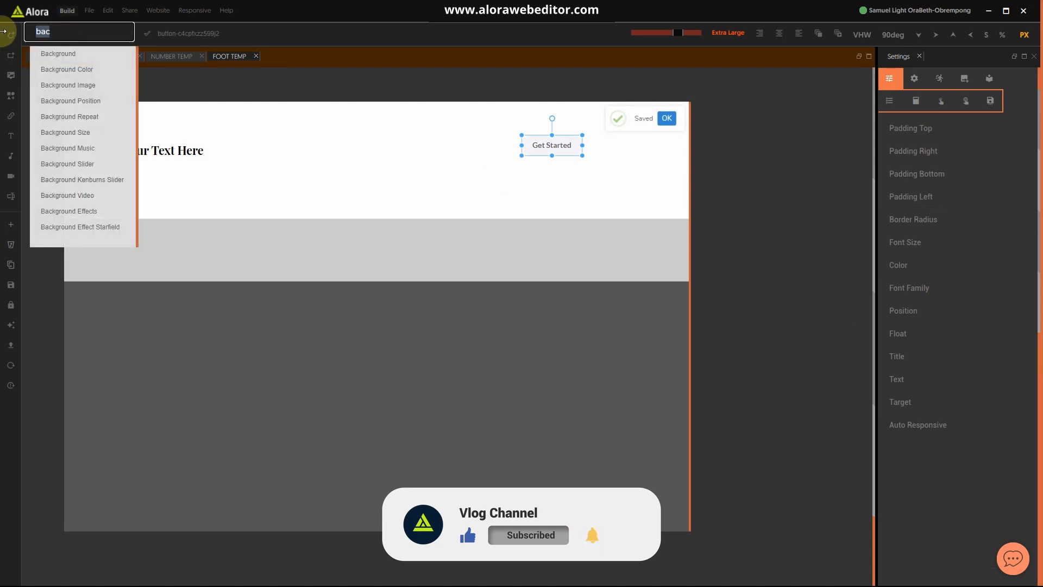
{"action": "type", "text": "ma"}
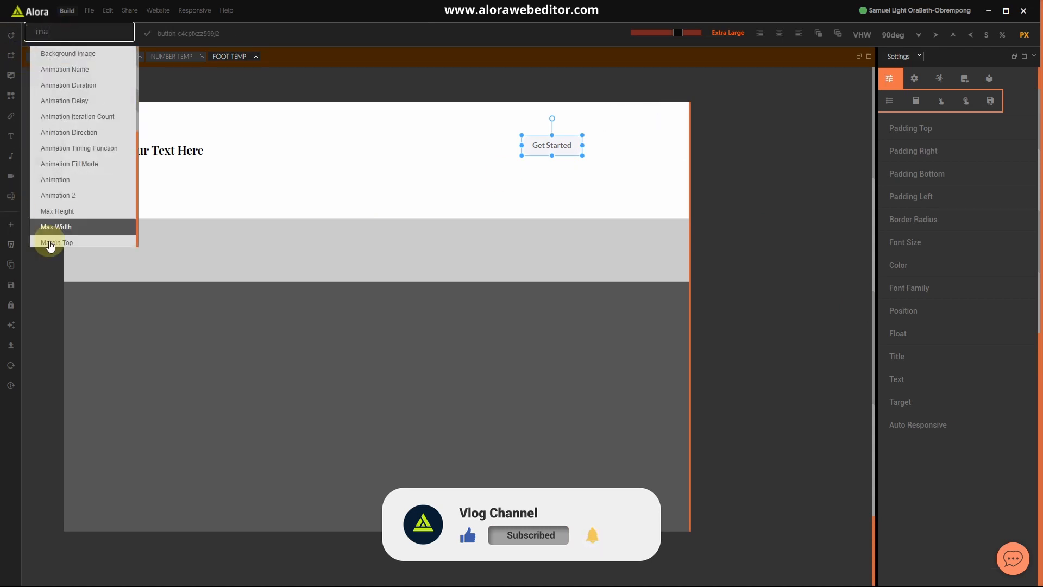
{"action": "left_click", "coordinate": [55, 243]}
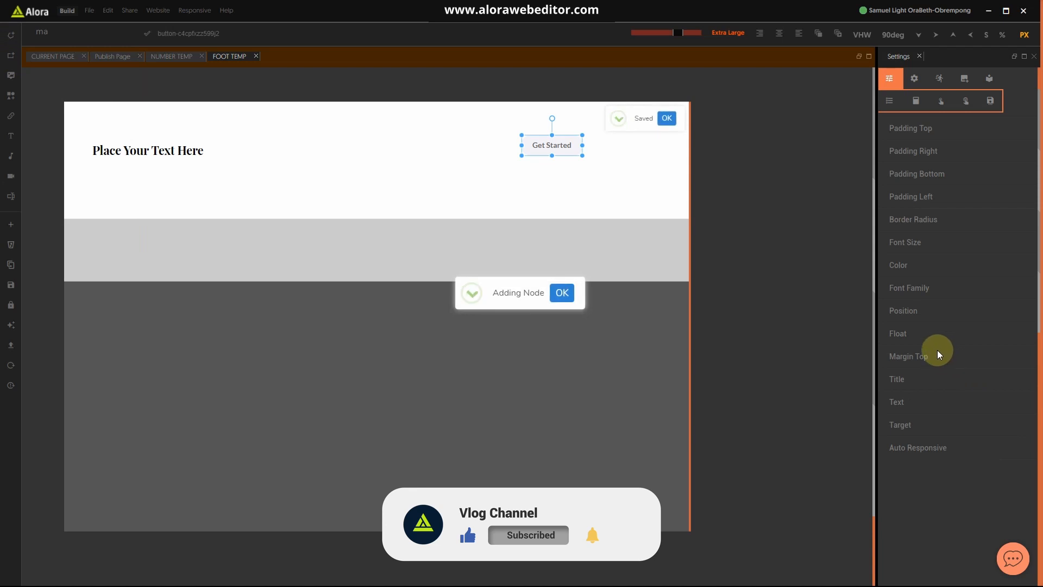
{"action": "left_click", "coordinate": [937, 353]}
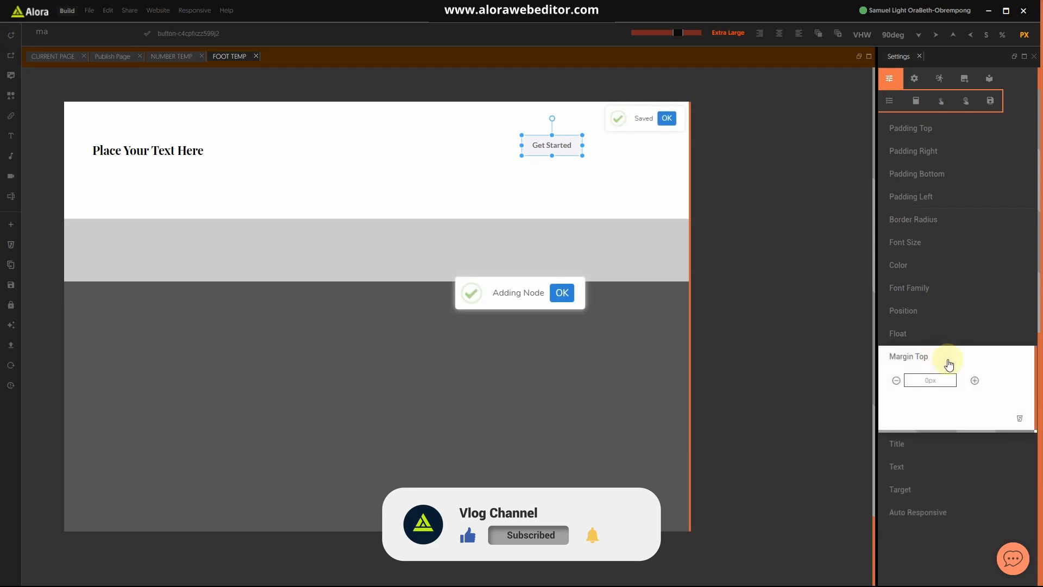
{"action": "left_click", "coordinate": [975, 381]}
Step: Raise the button's top margin to 12 and shorten the white section from its bottom edge
{"action": "left_click", "coordinate": [600, 188]}
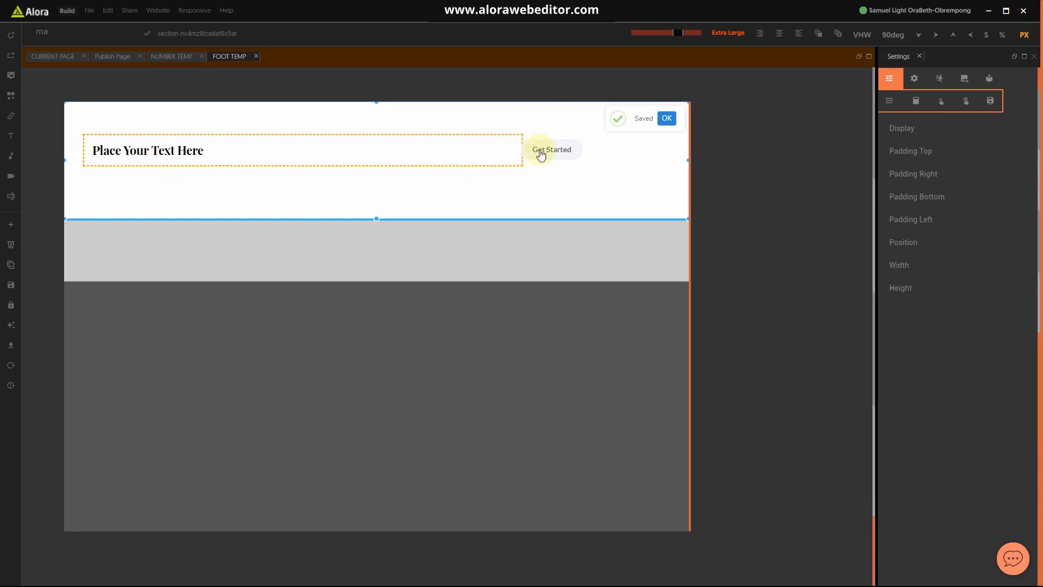
{"action": "left_click", "coordinate": [576, 159]}
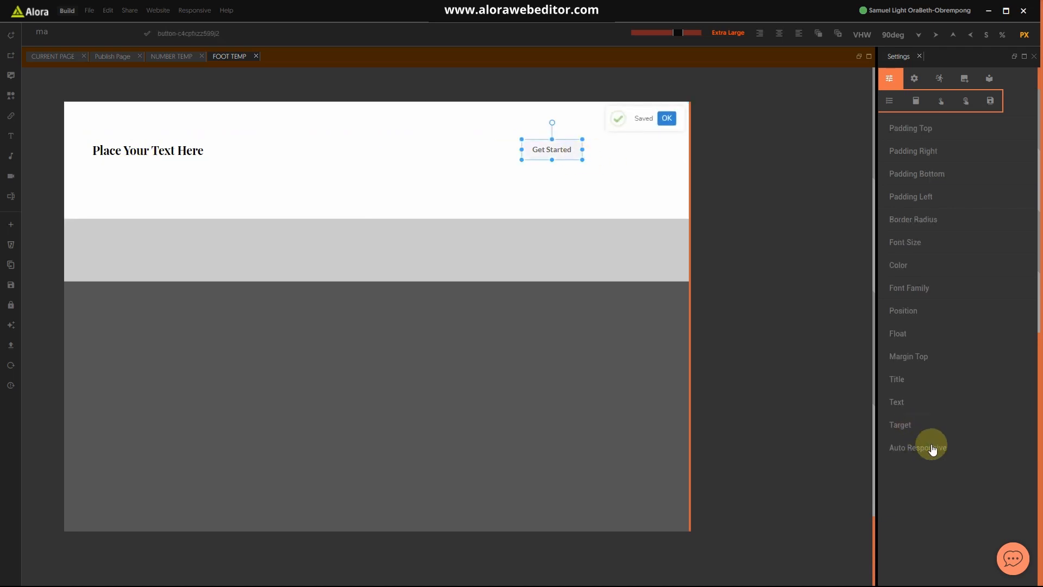
{"action": "left_click", "coordinate": [919, 359]}
{"action": "left_click", "coordinate": [975, 380]}
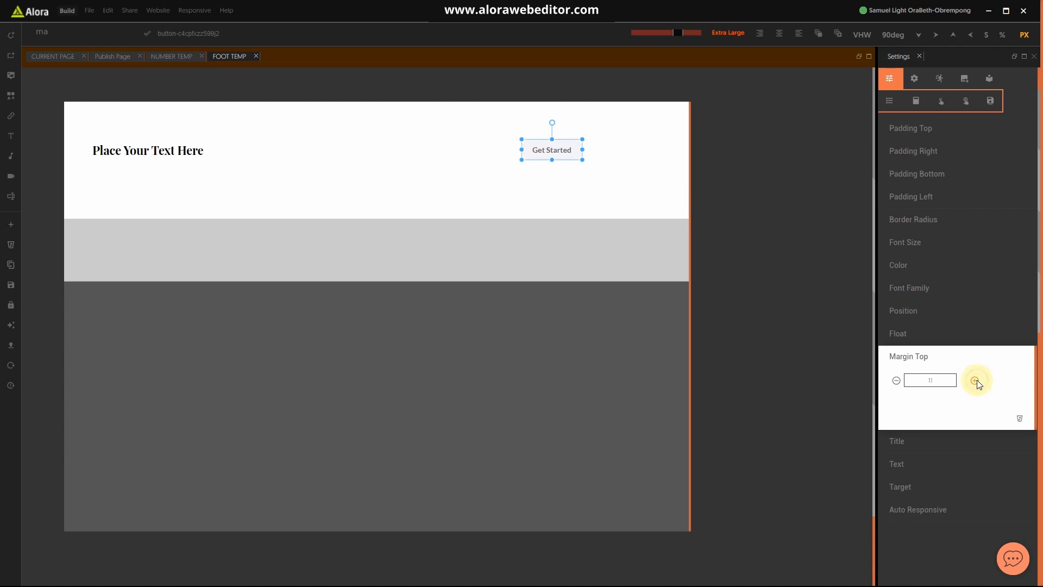
{"action": "left_click", "coordinate": [581, 208]}
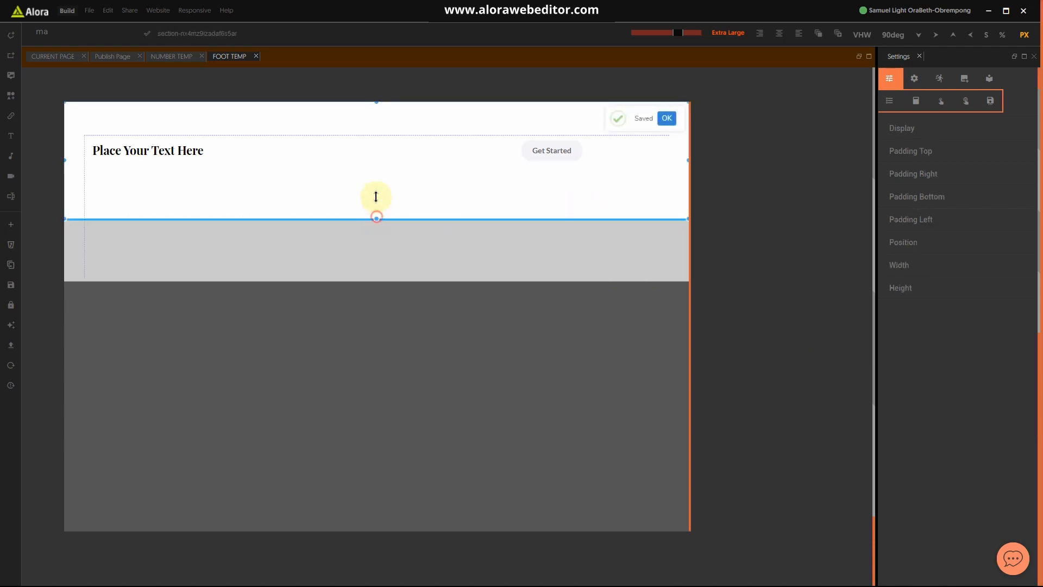
{"action": "left_click_drag", "start_coordinate": [374, 216], "coordinate": [370, 199]}
Step: Set the heading box width to 70%, then nudge it slightly wider
{"action": "left_click", "coordinate": [208, 155]}
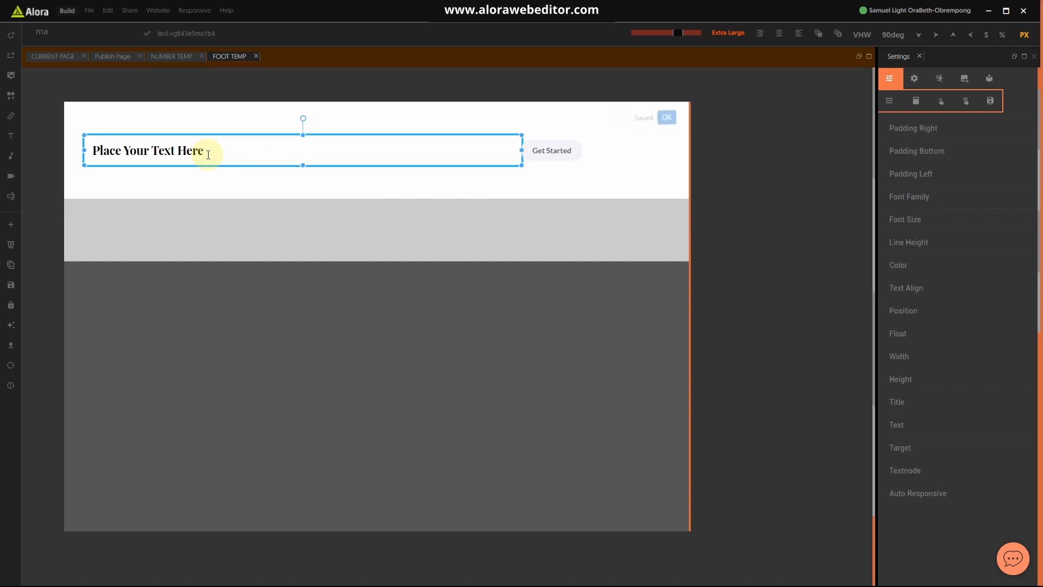
{"action": "left_click", "coordinate": [918, 361]}
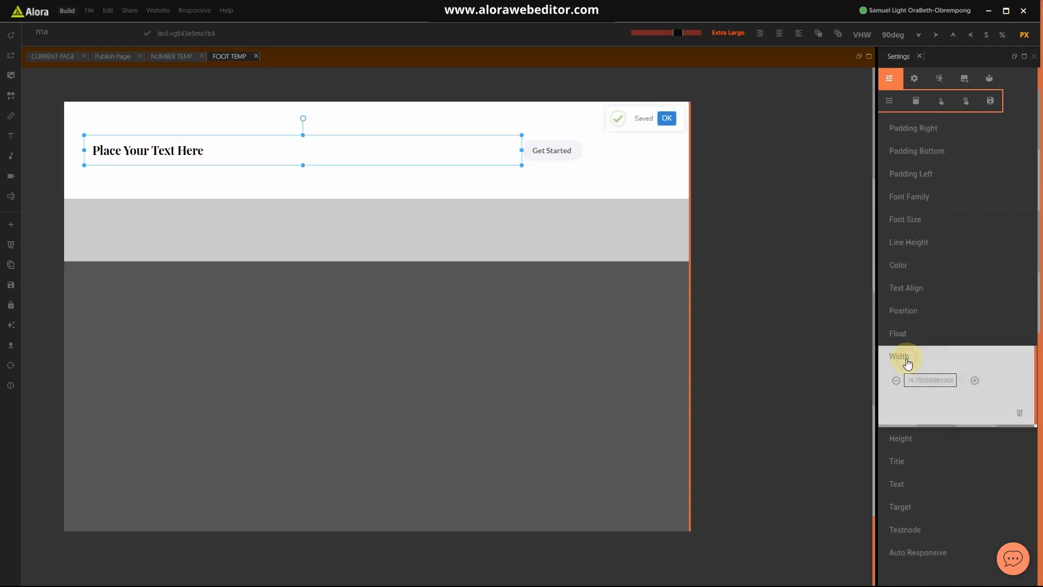
{"action": "left_click", "coordinate": [1004, 35]}
{"action": "left_click", "coordinate": [945, 379]}
{"action": "double_click", "coordinate": [944, 380]}
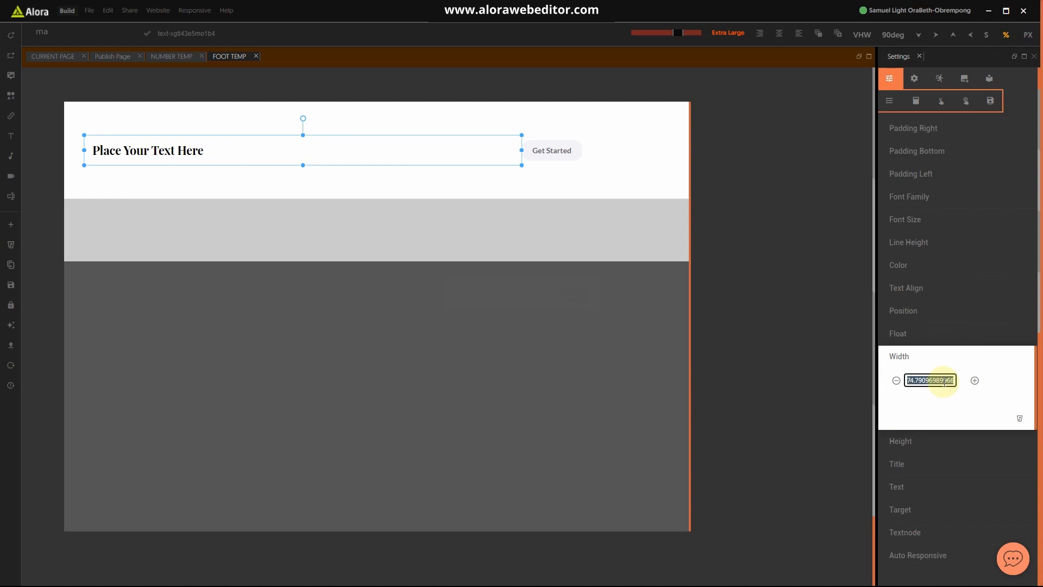
{"action": "type", "text": "70"}
{"action": "left_click", "coordinate": [954, 359]}
{"action": "left_click", "coordinate": [935, 356]}
{"action": "left_click", "coordinate": [975, 382]}
{"action": "left_click", "coordinate": [918, 357]}
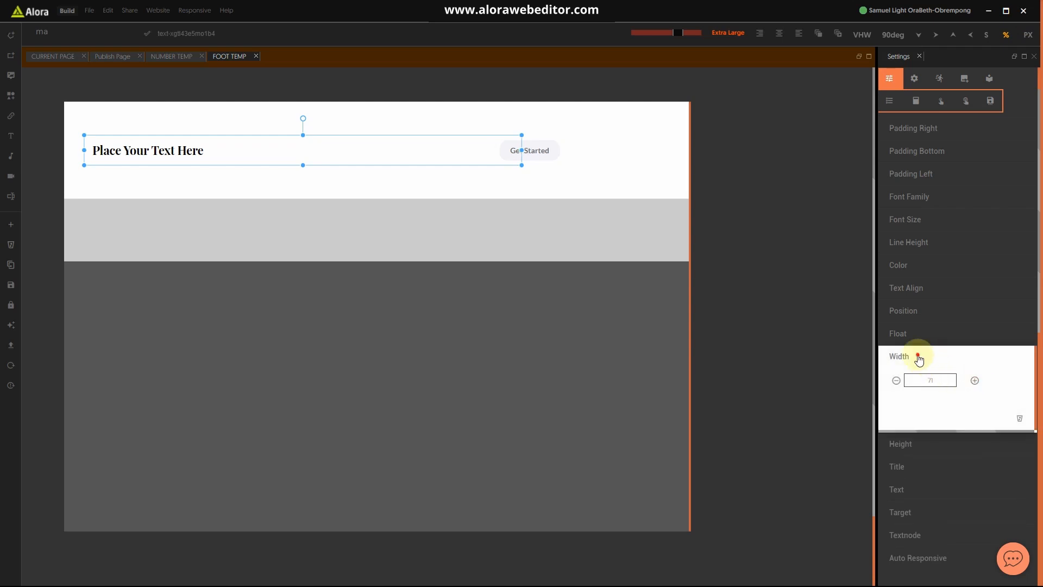
Step: Add a small Margin Left to the heading to push it right
{"action": "left_click", "coordinate": [63, 33]}
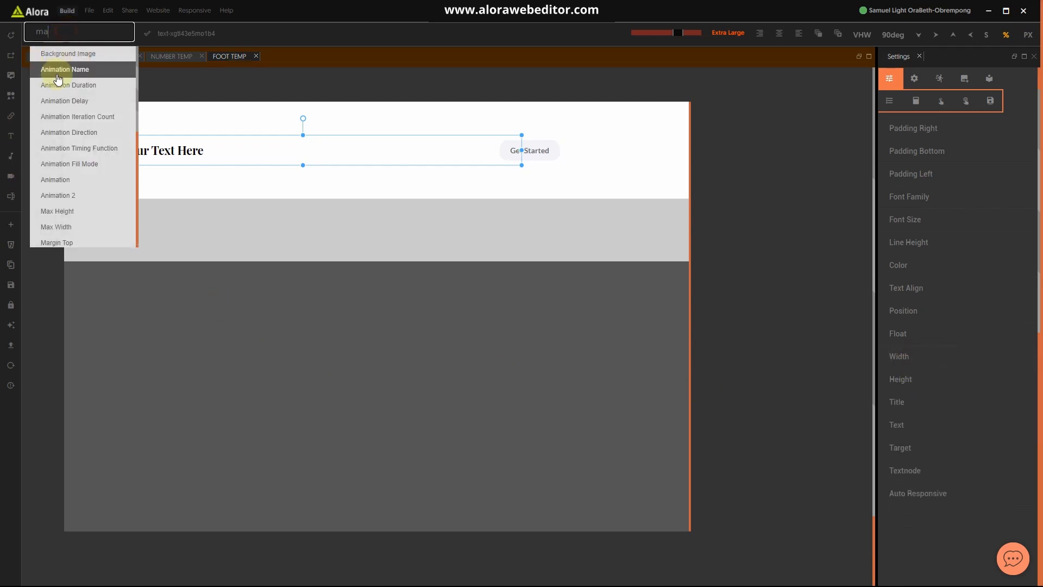
{"action": "type", "text": "r"}
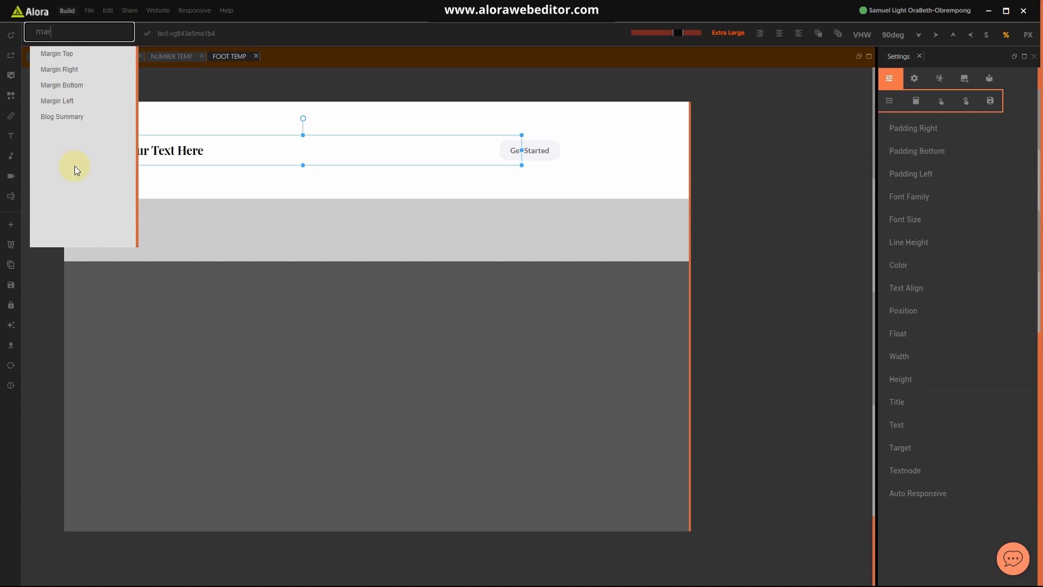
{"action": "left_click", "coordinate": [55, 102]}
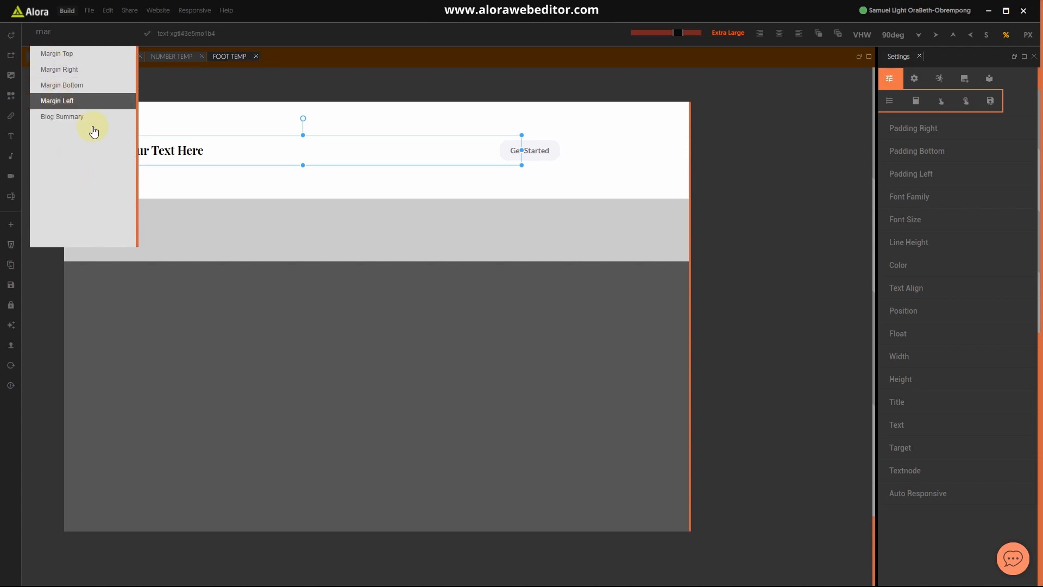
{"action": "left_click", "coordinate": [922, 406]}
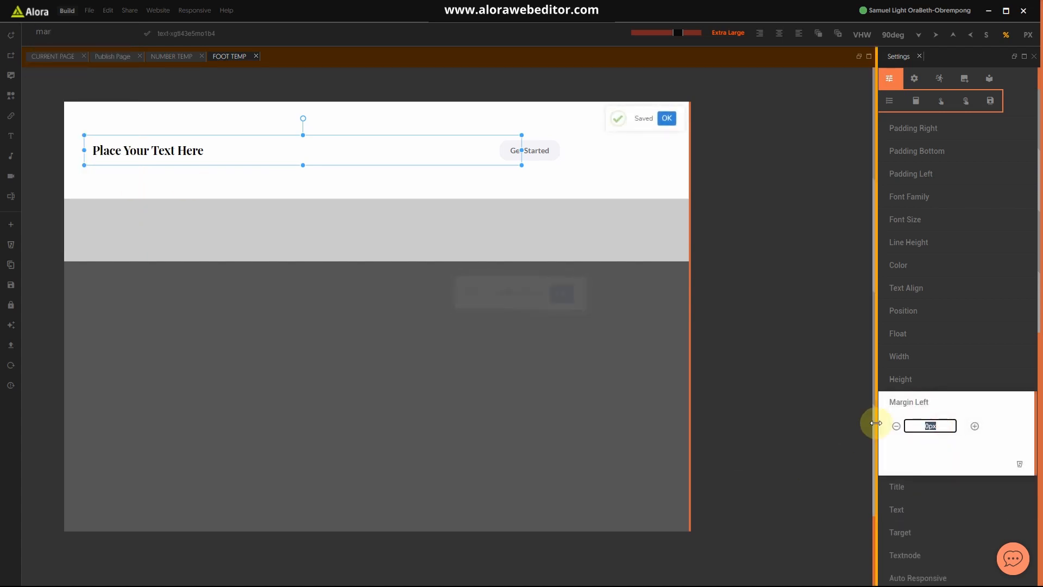
{"action": "type", "text": "54"}
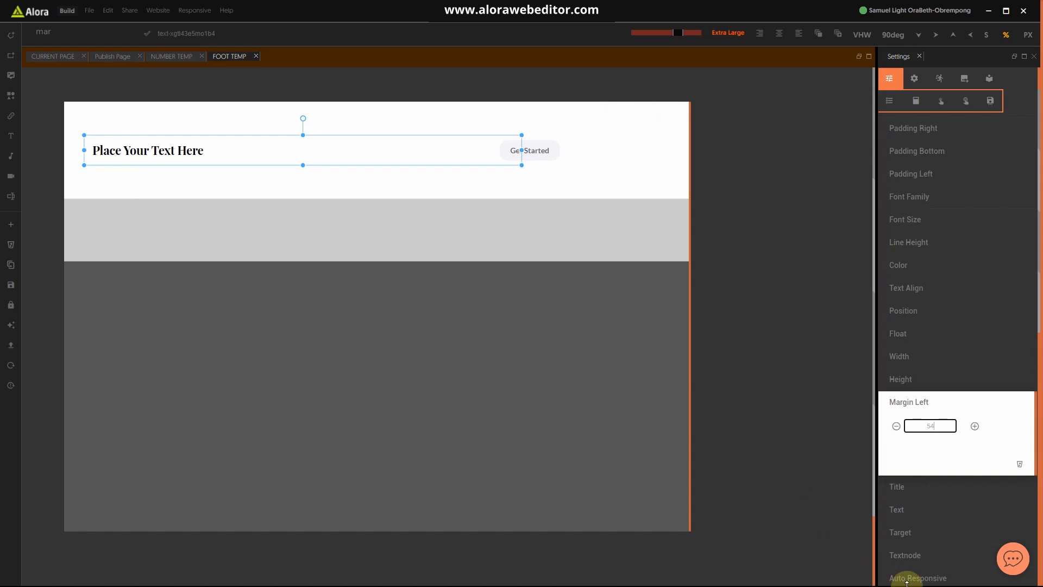
{"action": "key", "text": "BackSpace"}
{"action": "left_click", "coordinate": [975, 427]}
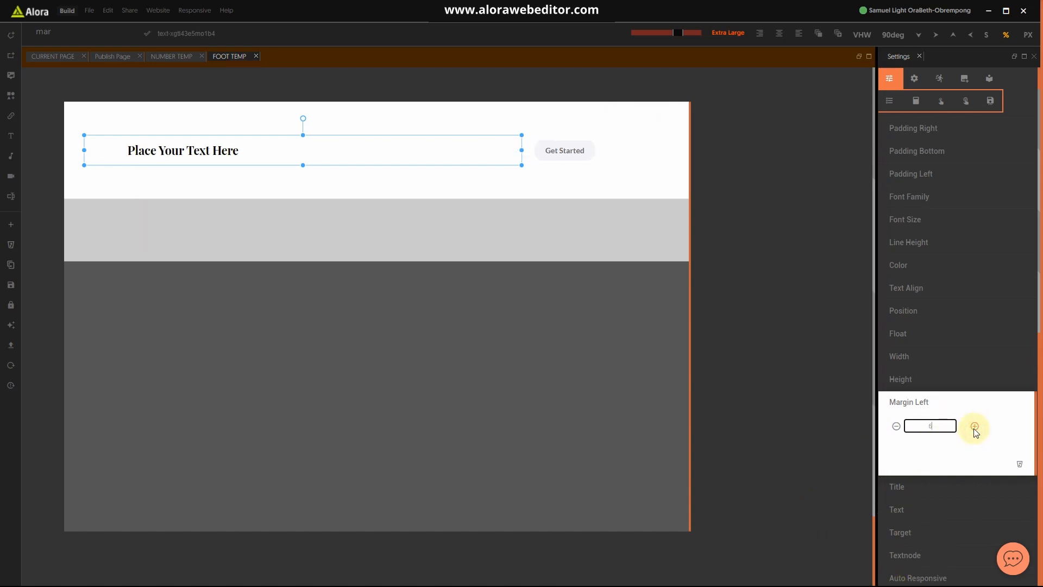
{"action": "left_click", "coordinate": [938, 403]}
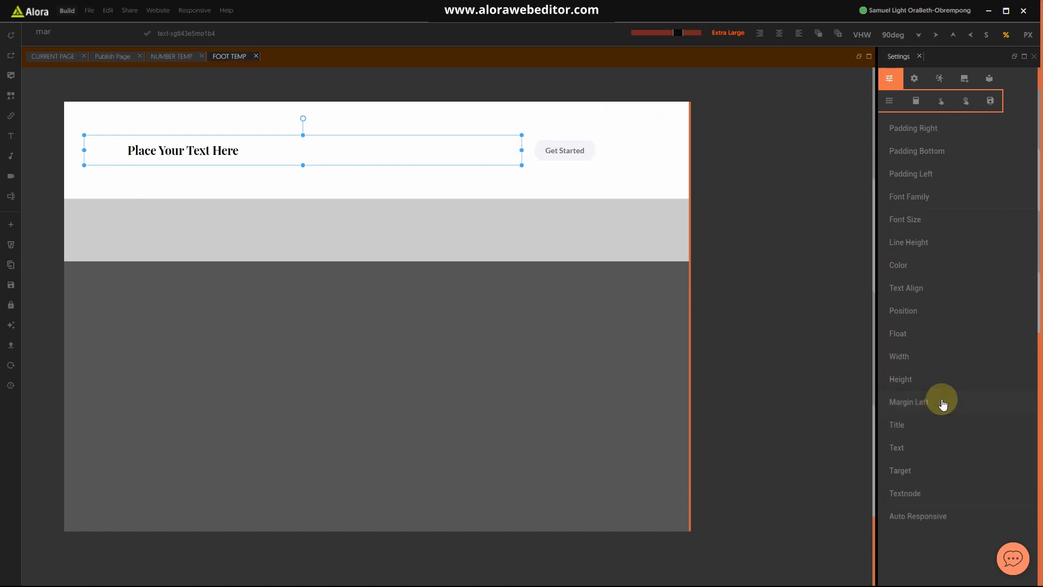
Step: Switch the heading's unit back to pixels and select all its placeholder text
{"action": "left_click", "coordinate": [677, 191]}
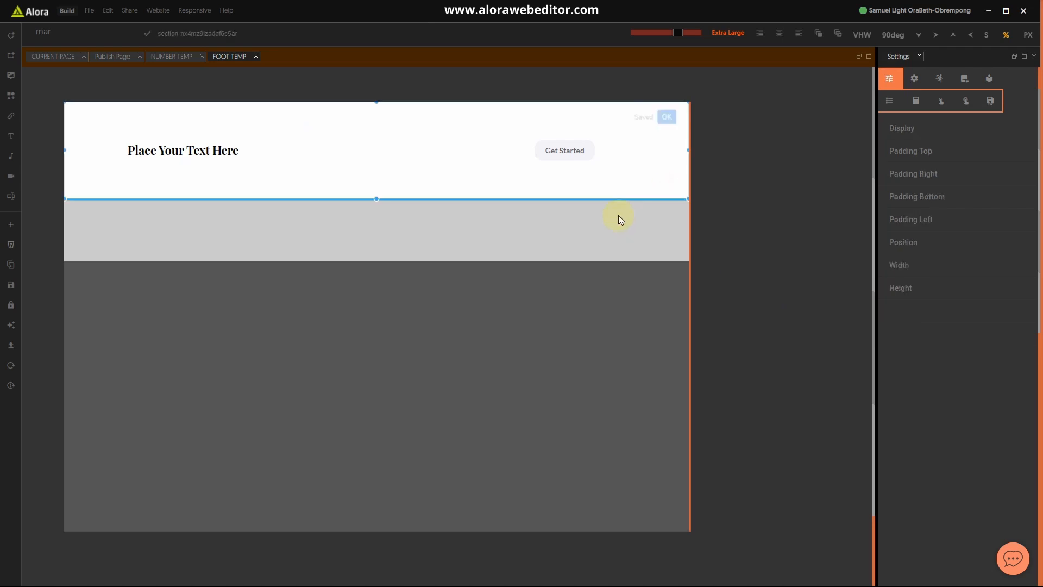
{"action": "left_click", "coordinate": [259, 152]}
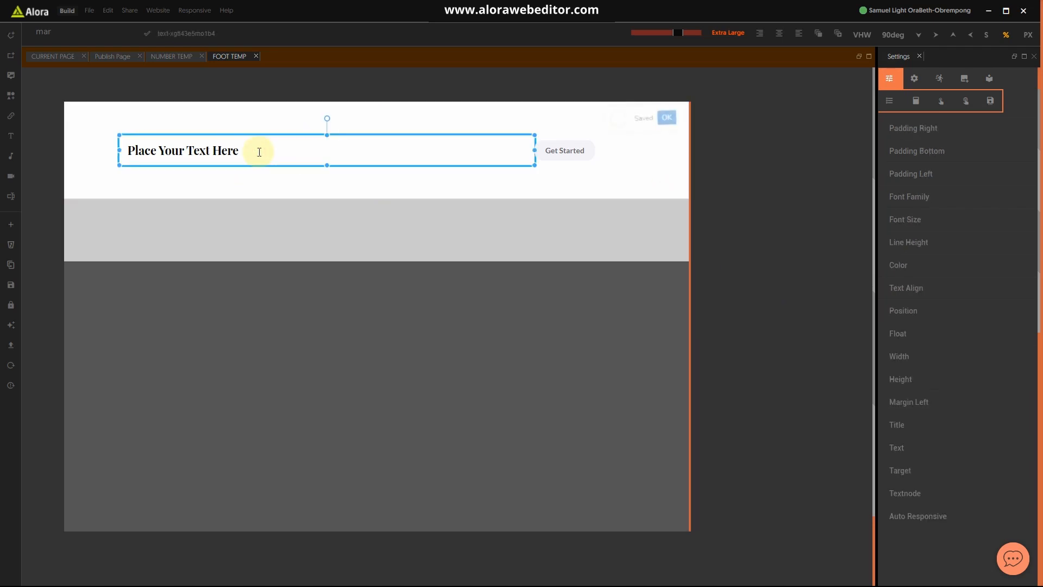
{"action": "left_click", "coordinate": [1030, 37]}
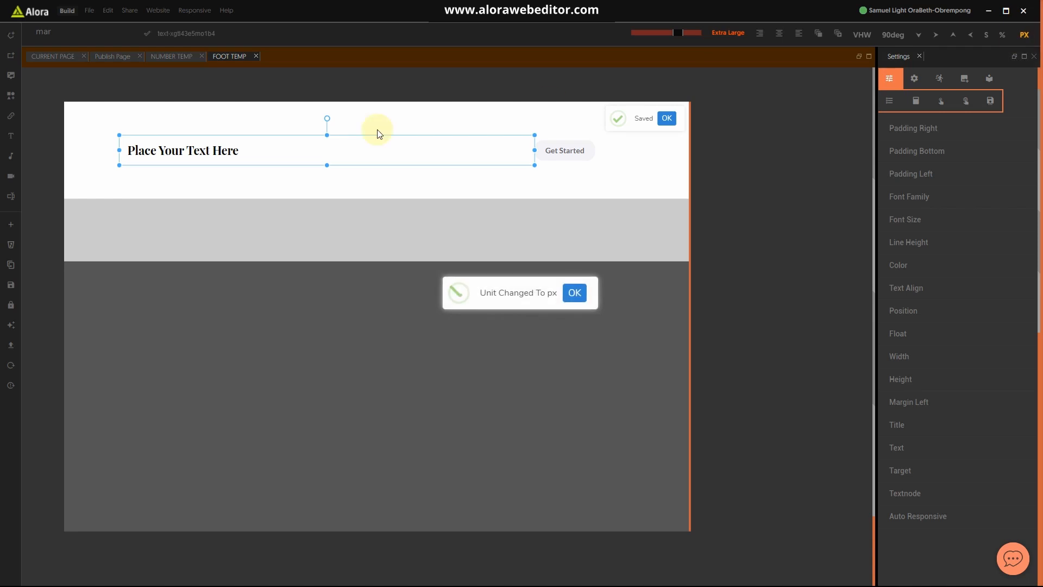
{"action": "right_click", "coordinate": [194, 148]}
{"action": "left_click", "coordinate": [194, 150]}
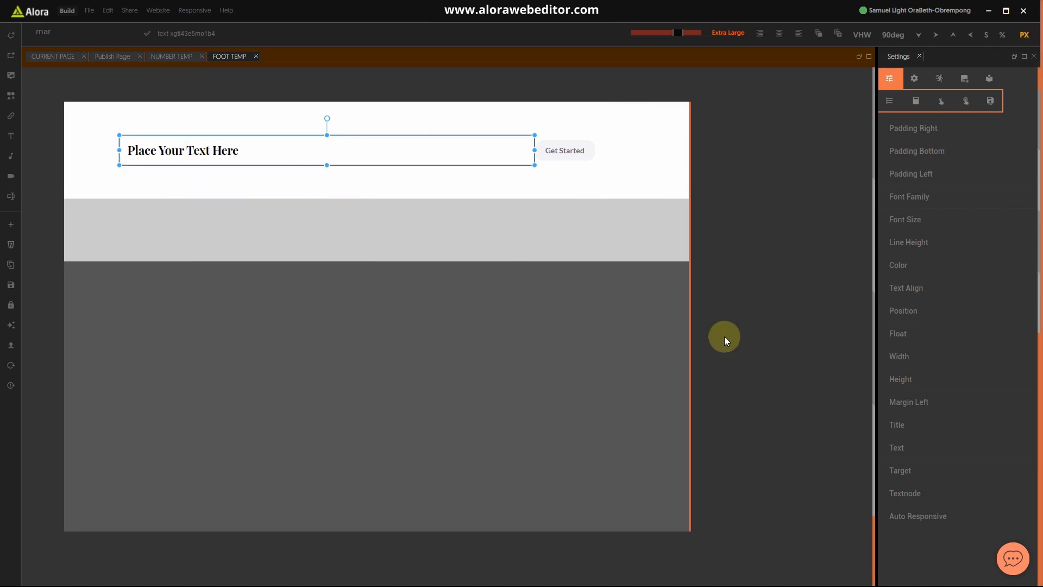
{"action": "key", "text": "ctrl+a"}
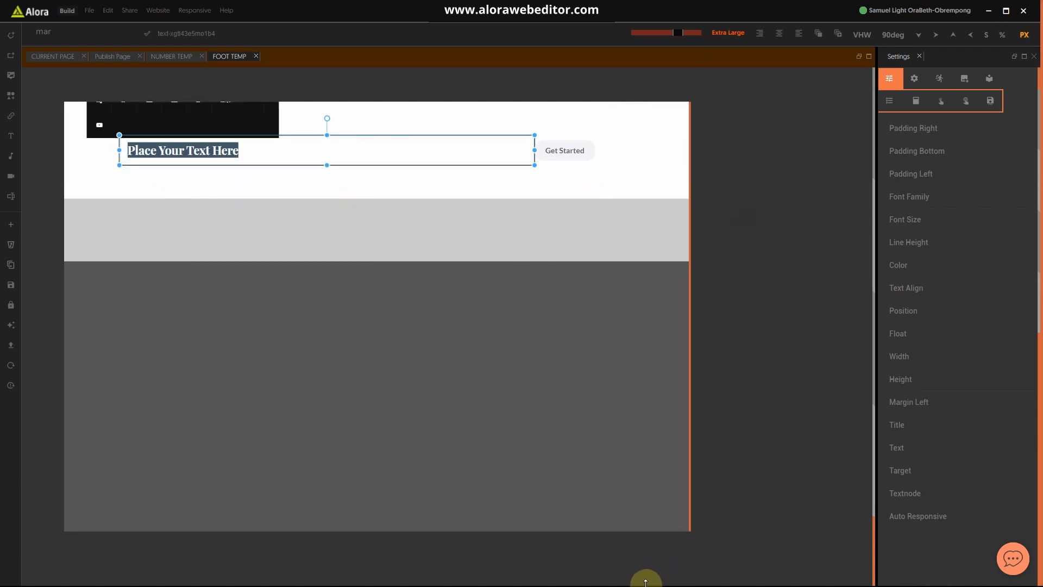
Step: Check the reference design, then type 'Get special discount for your first stay' as the heading
{"action": "key", "text": "super"}
{"action": "left_click", "coordinate": [650, 581]}
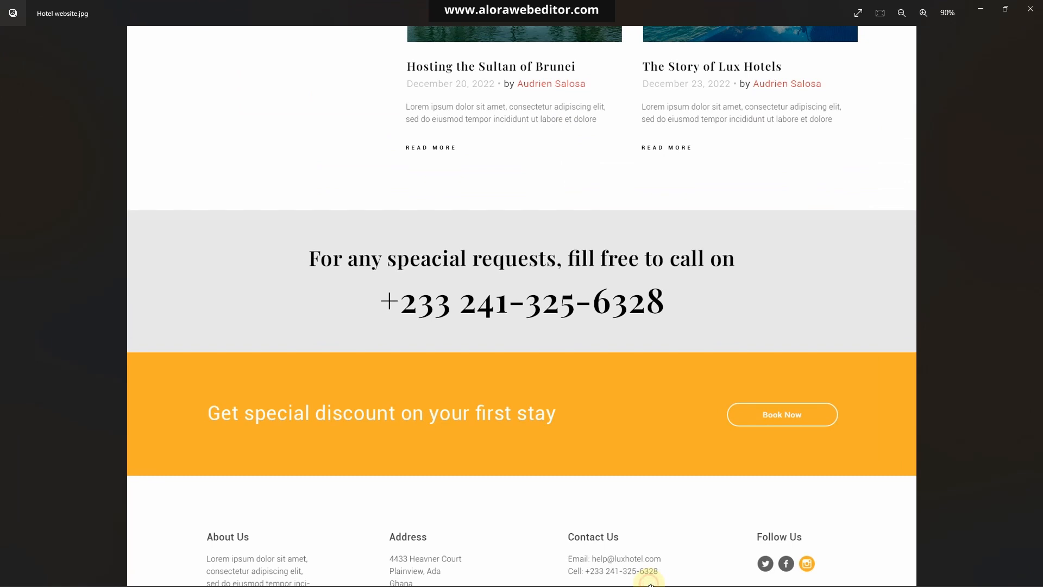
{"action": "left_click", "coordinate": [983, 11]}
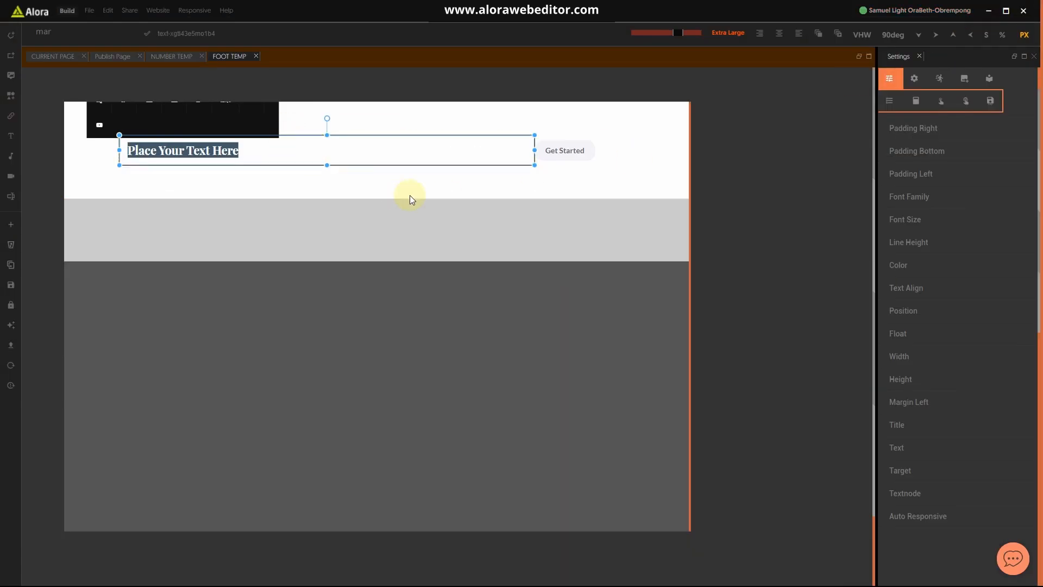
{"action": "type", "text": "Get special"}
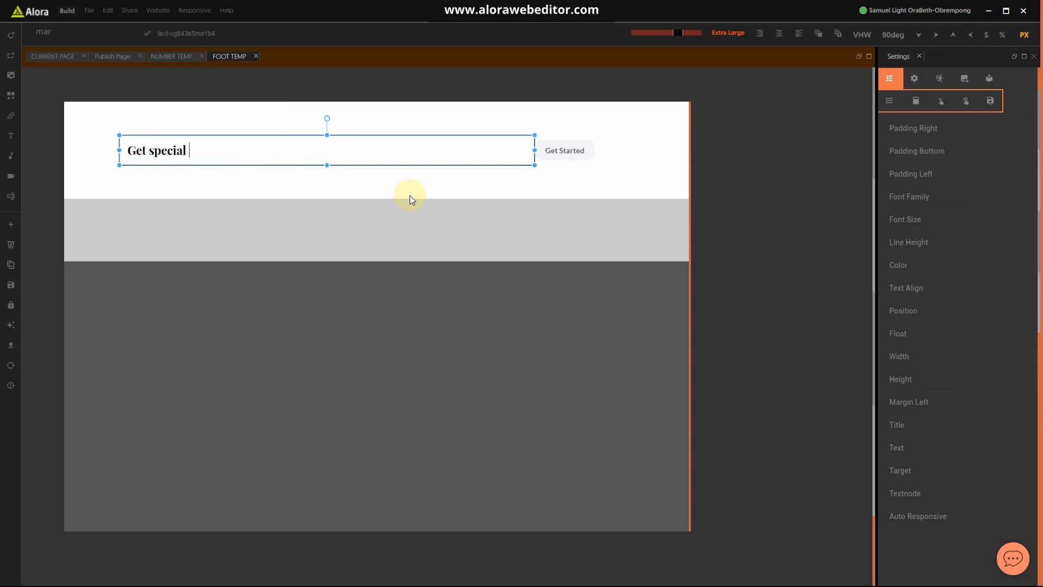
{"action": "type", "text": " discount for your fir"}
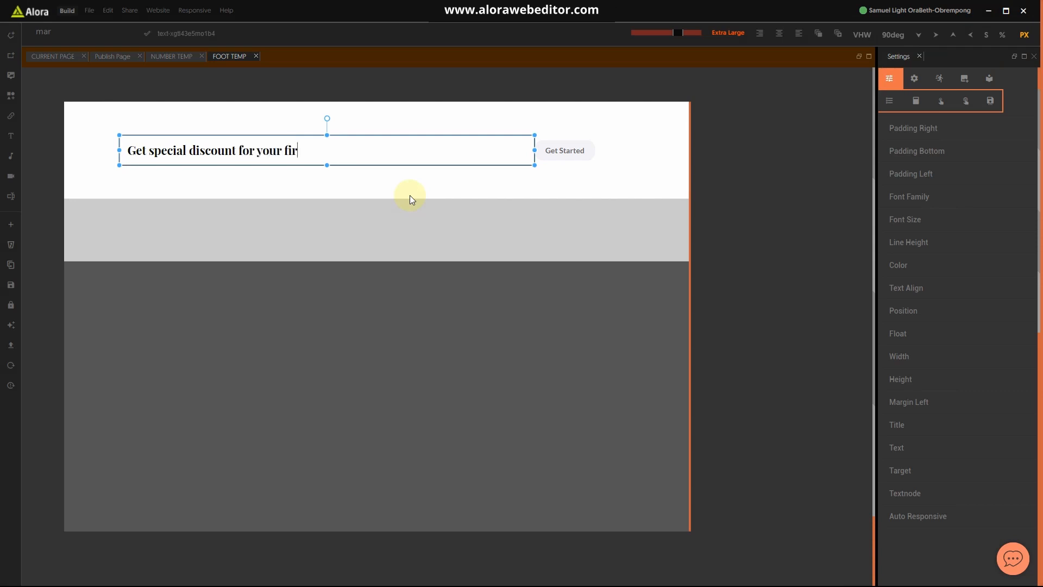
{"action": "type", "text": "st stay"}
{"action": "left_click", "coordinate": [558, 180]}
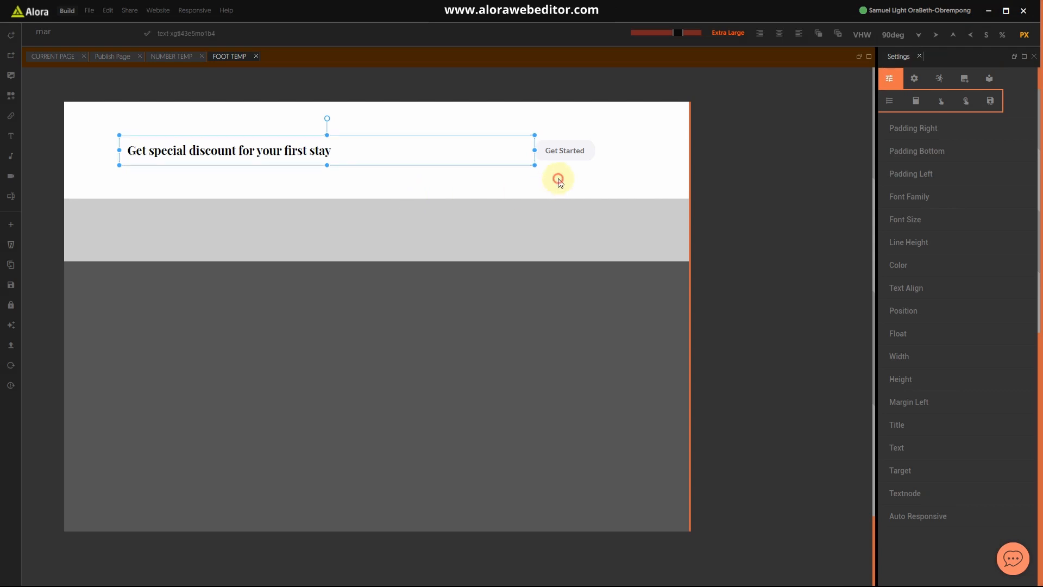
Step: Try Lato Light as the discount heading's font
{"action": "left_click", "coordinate": [302, 146]}
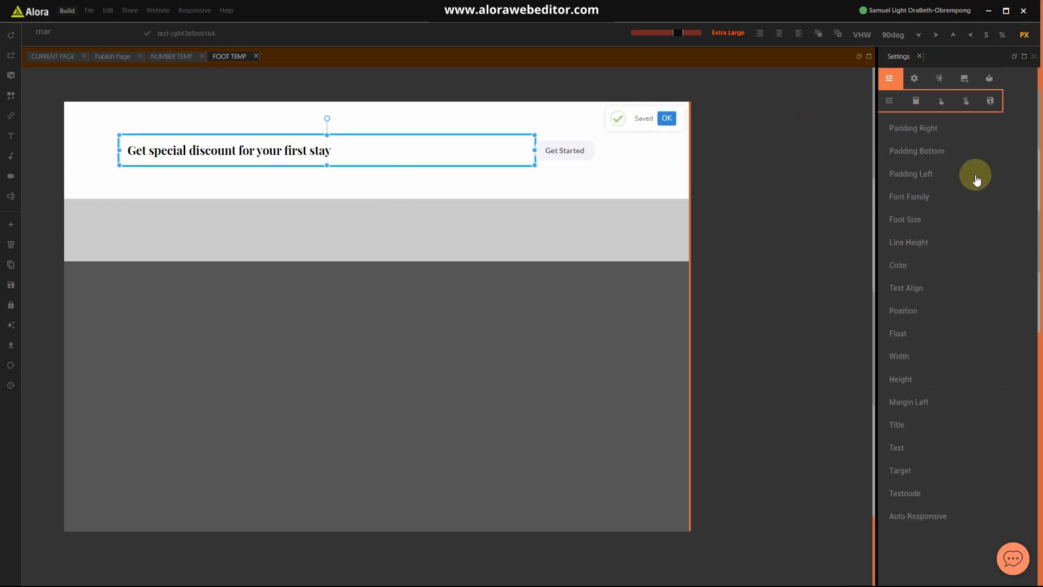
{"action": "scroll", "coordinate": [913, 147], "scroll_direction": "up", "scroll_amount": 1}
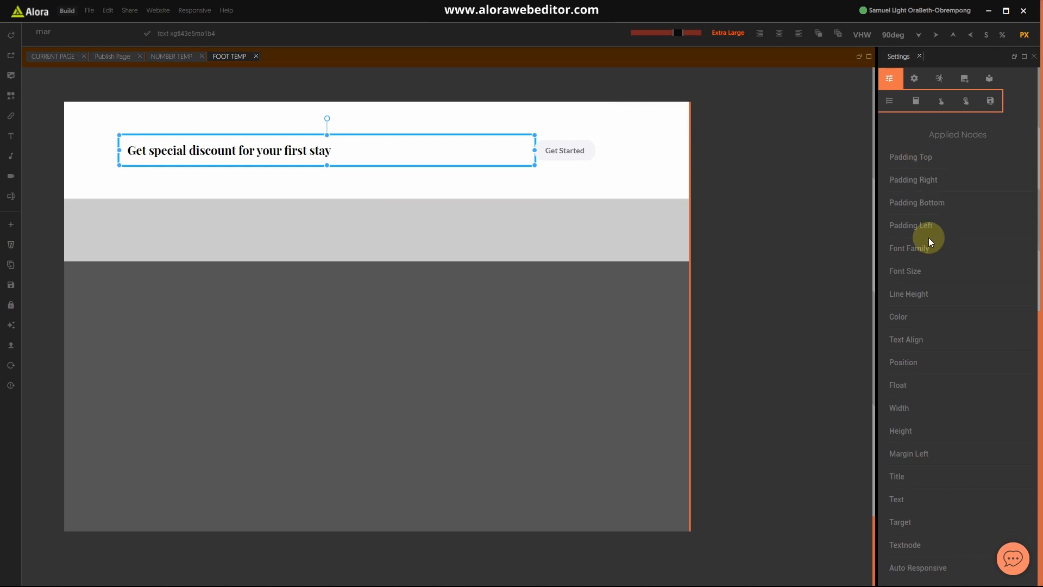
{"action": "left_click", "coordinate": [908, 251]}
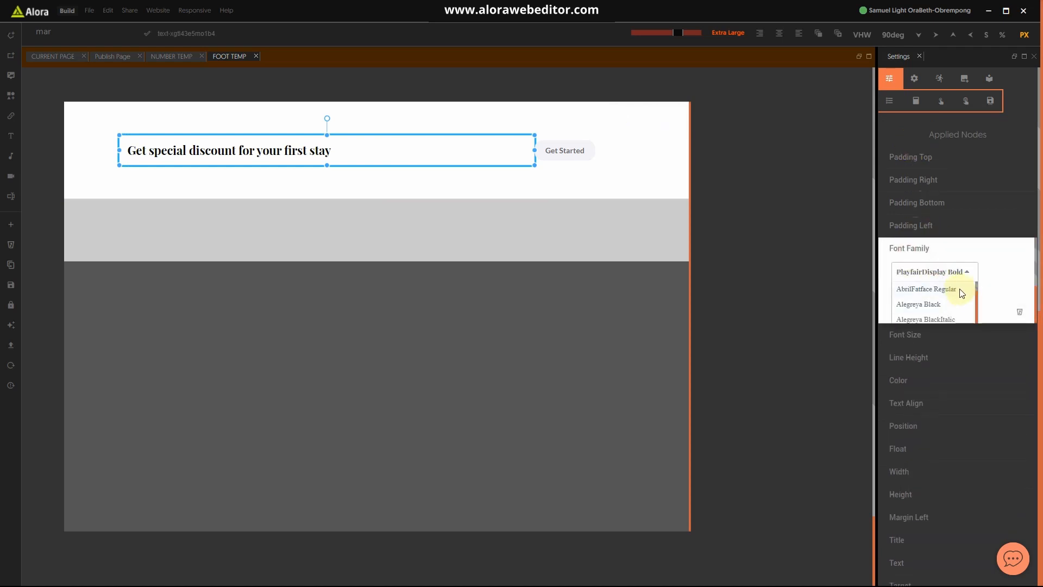
{"action": "type", "text": "la"}
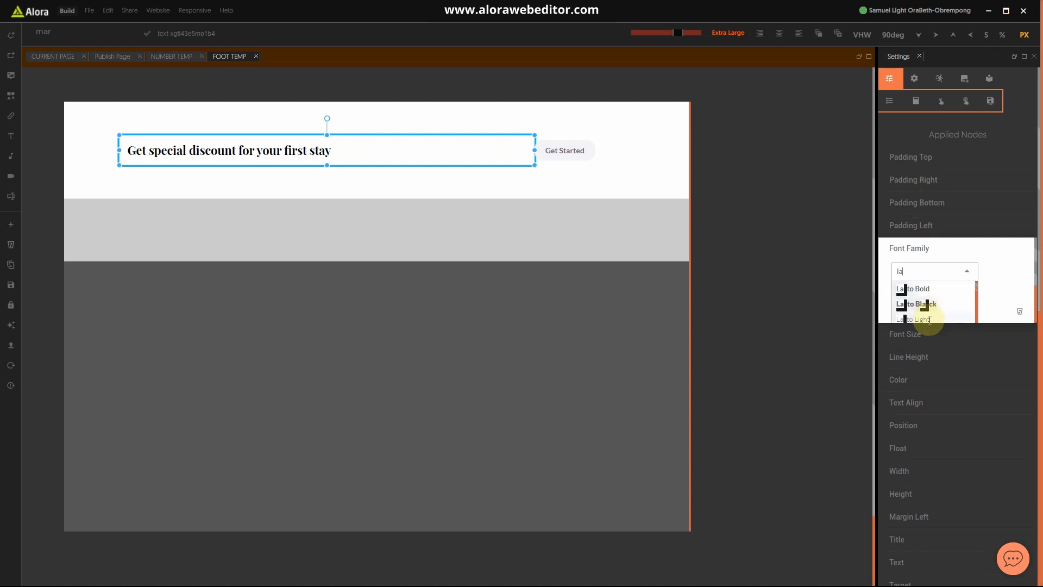
{"action": "left_click", "coordinate": [930, 320]}
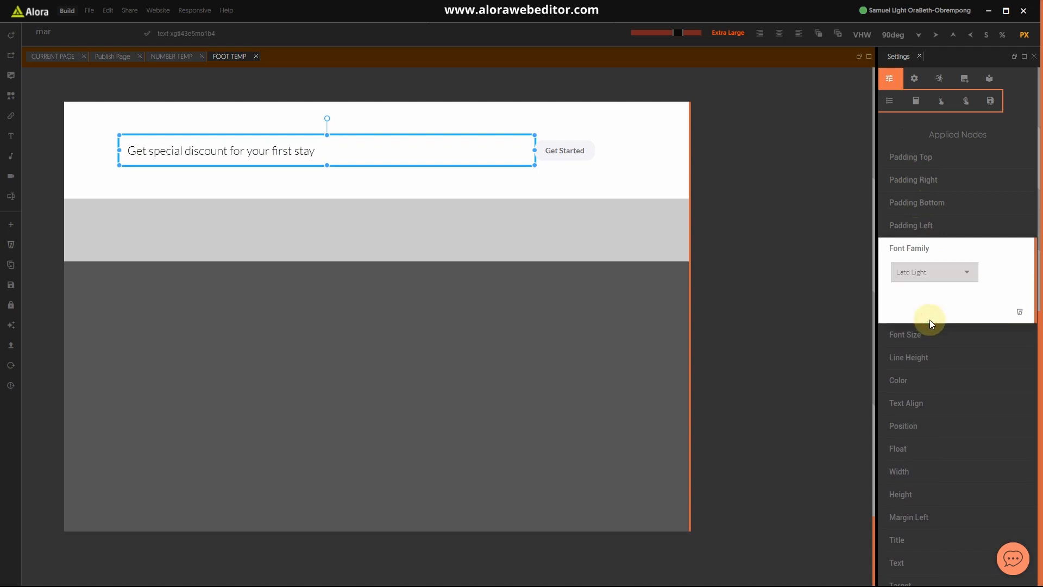
Step: Switch the heading font to Lato Italic instead
{"action": "left_click", "coordinate": [927, 272]}
{"action": "scroll", "coordinate": [930, 312], "scroll_direction": "down", "scroll_amount": 1}
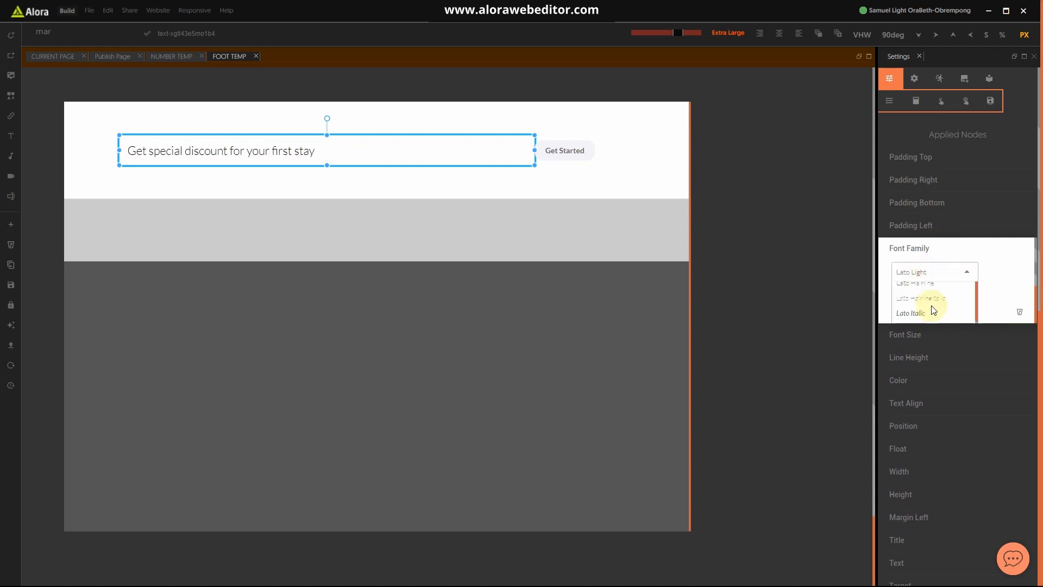
{"action": "scroll", "coordinate": [942, 288], "scroll_direction": "up", "scroll_amount": 1}
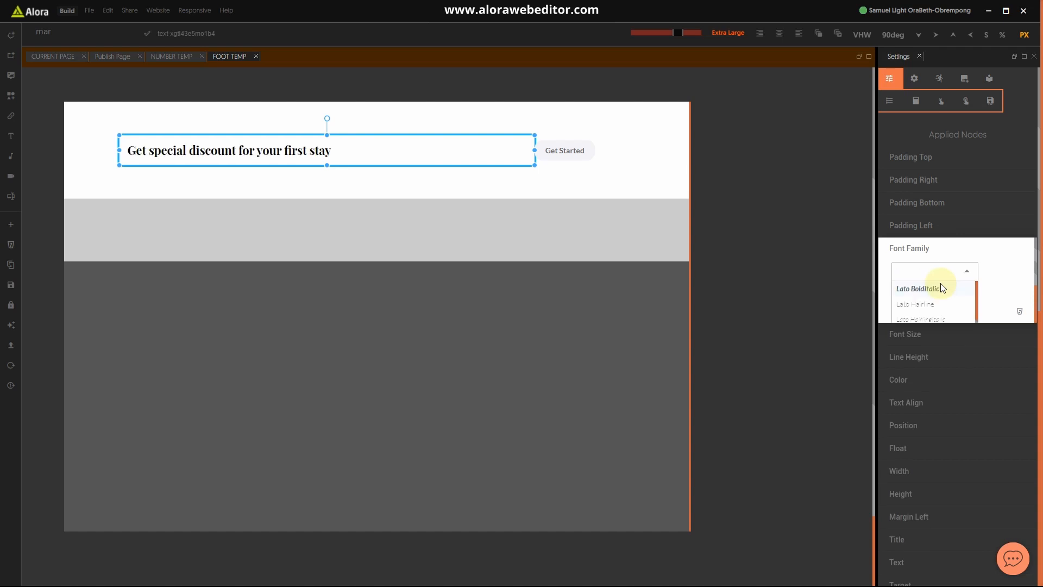
{"action": "type", "text": "lati"}
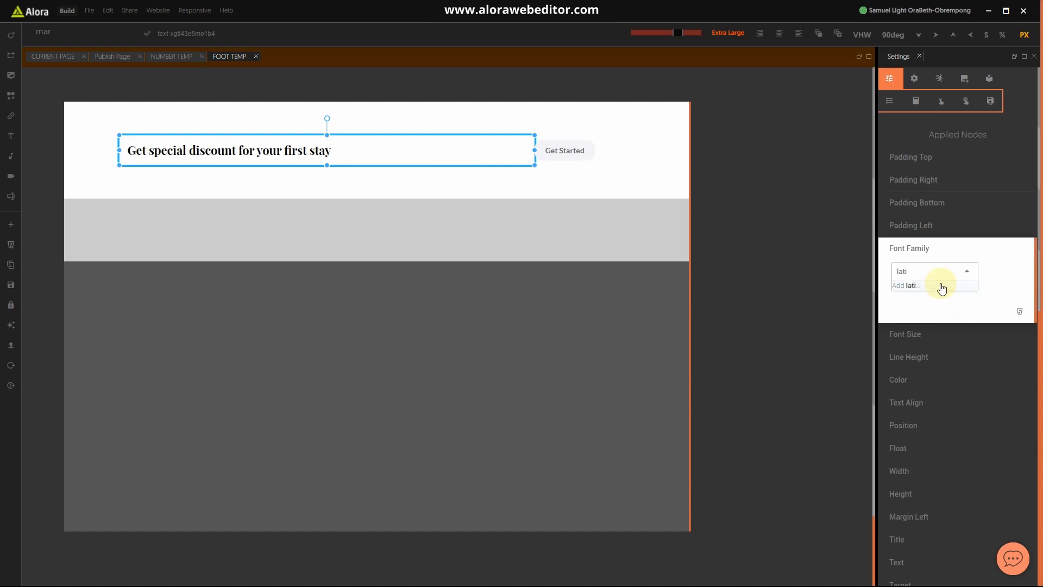
{"action": "key", "text": "BackSpace"}
{"action": "type", "text": "o"}
{"action": "scroll", "coordinate": [940, 300], "scroll_direction": "down", "scroll_amount": 2}
{"action": "left_click", "coordinate": [914, 290]}
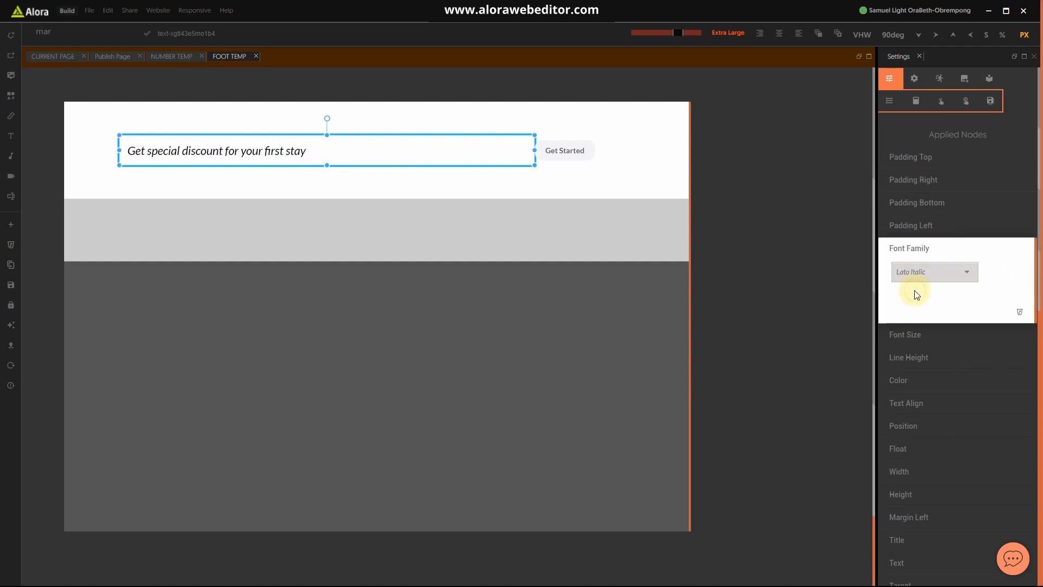
{"action": "left_click", "coordinate": [563, 188]}
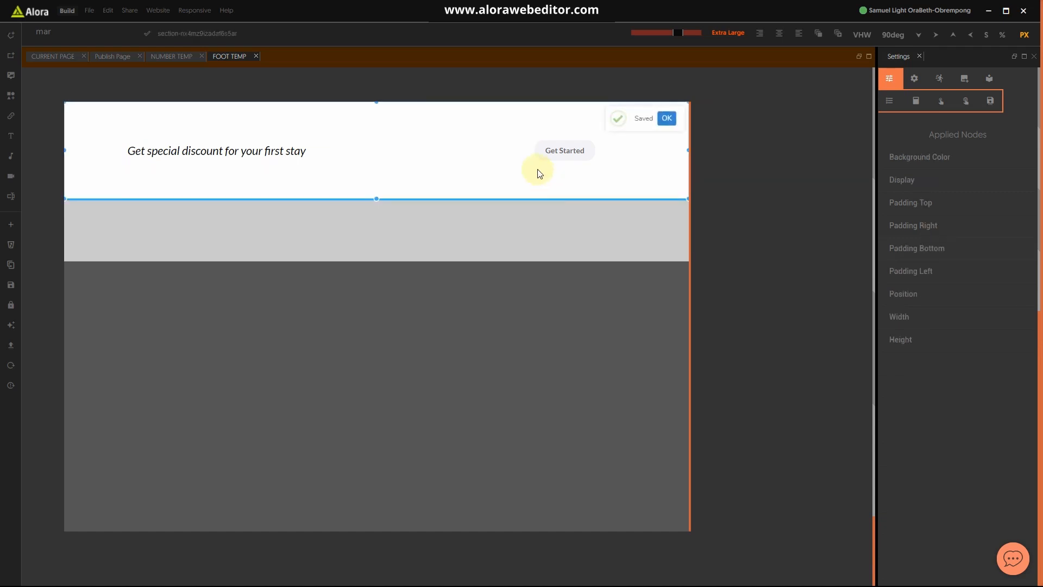
Step: Give the footer section a yellow background colour
{"action": "left_click", "coordinate": [600, 182]}
{"action": "left_click", "coordinate": [927, 158]}
{"action": "left_click", "coordinate": [920, 182]}
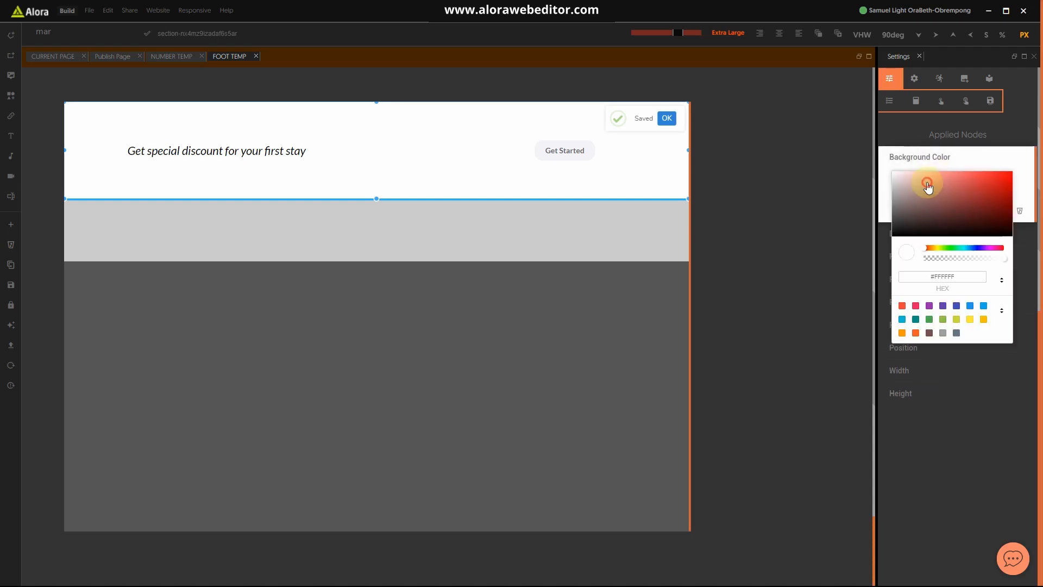
{"action": "left_click_drag", "start_coordinate": [934, 248], "coordinate": [940, 253]}
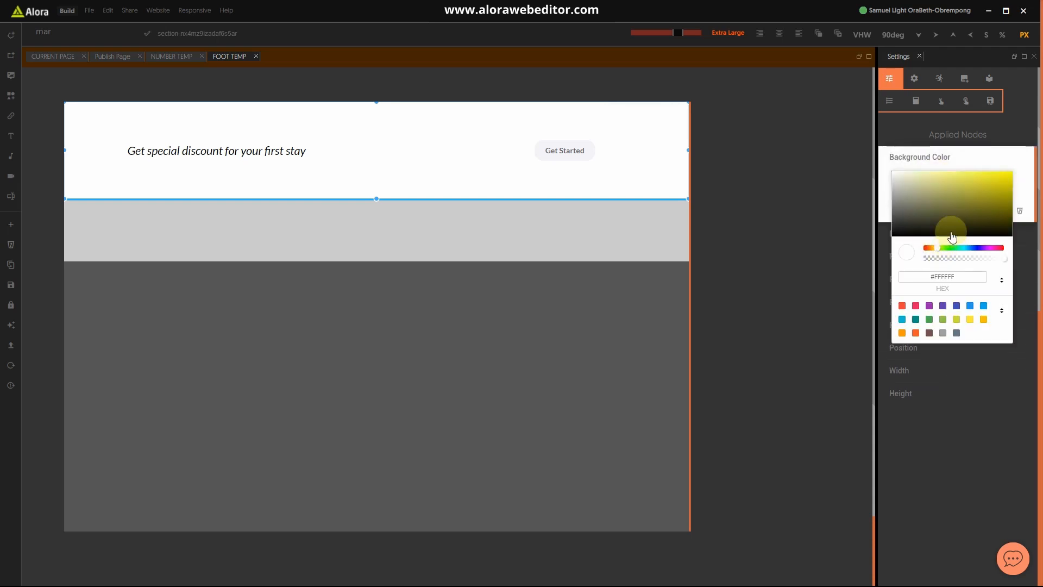
{"action": "left_click", "coordinate": [993, 185]}
{"action": "mouse_move", "coordinate": [1001, 185]}
{"action": "left_mouse_down"}
{"action": "mouse_move", "coordinate": [1006, 177]}
{"action": "mouse_move", "coordinate": [976, 188]}
{"action": "mouse_move", "coordinate": [964, 180]}
{"action": "mouse_move", "coordinate": [987, 196]}
{"action": "mouse_move", "coordinate": [1009, 195]}
{"action": "mouse_move", "coordinate": [1014, 180]}
{"action": "mouse_move", "coordinate": [1005, 188]}
{"action": "left_mouse_up"}
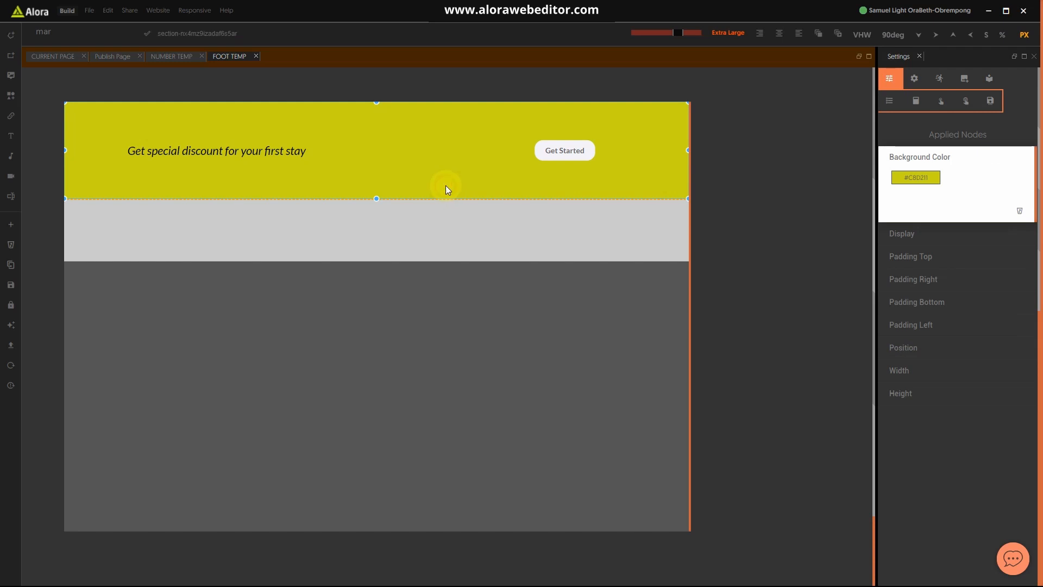
Step: Refine the background to a deep gold shade, save with Ctrl+S, and open the Start menu
{"action": "left_click", "coordinate": [921, 180]}
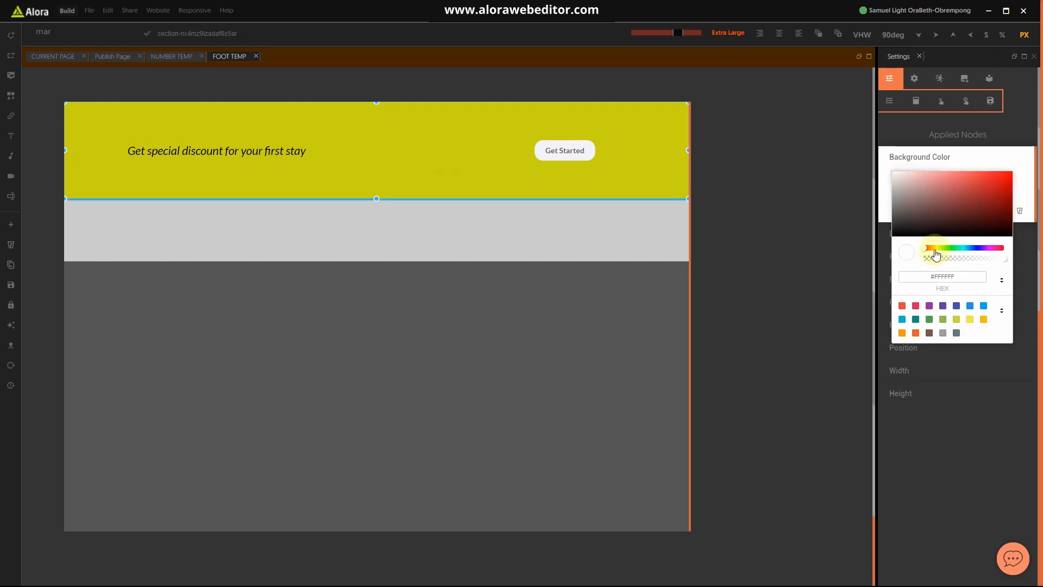
{"action": "left_click_drag", "start_coordinate": [935, 254], "coordinate": [941, 255]}
{"action": "left_click_drag", "start_coordinate": [961, 187], "coordinate": [997, 201]}
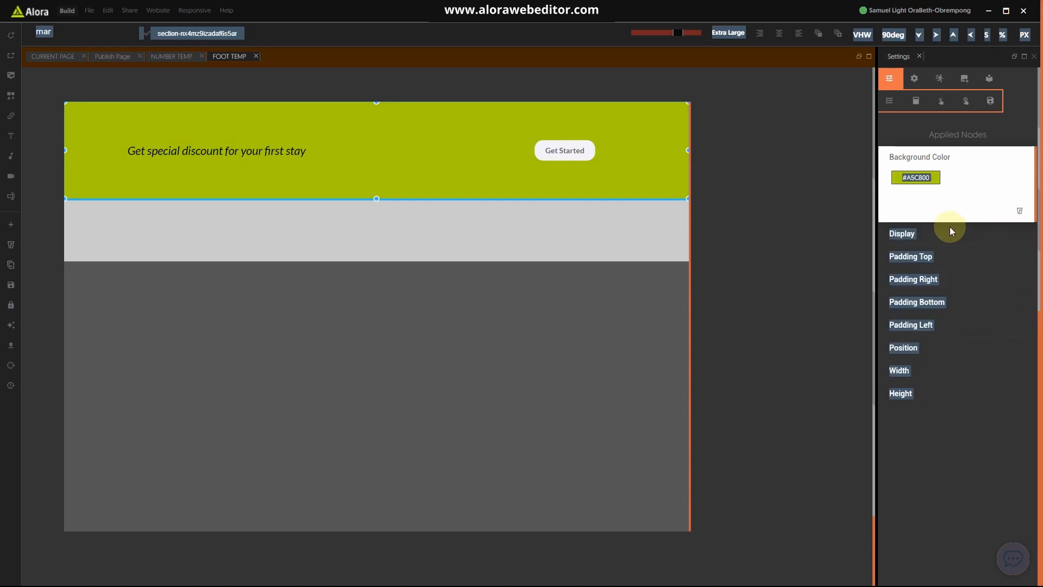
{"action": "left_click", "coordinate": [980, 191]}
{"action": "left_click", "coordinate": [927, 178]}
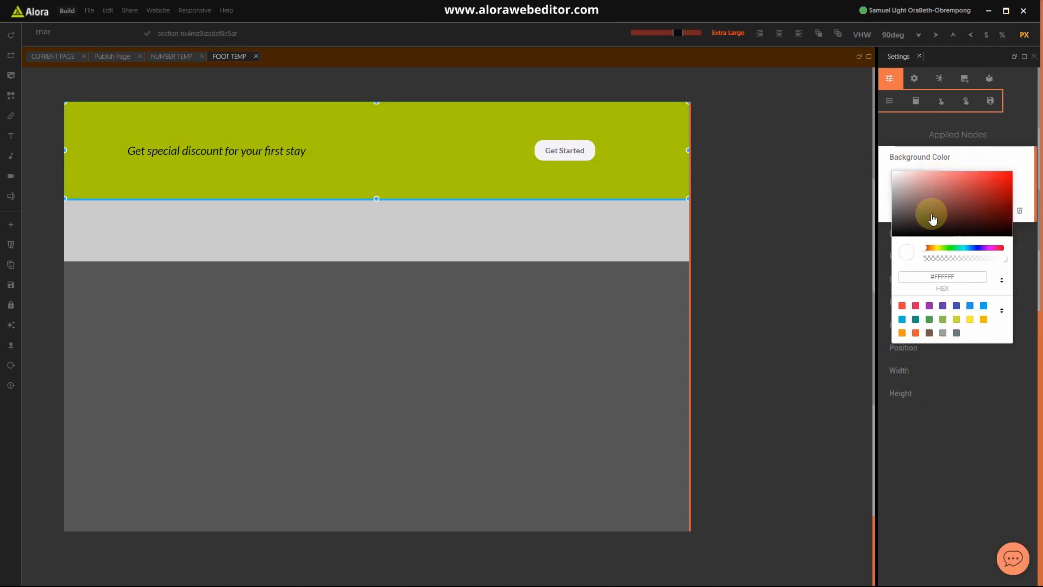
{"action": "left_click", "coordinate": [934, 250]}
{"action": "left_click_drag", "start_coordinate": [935, 249], "coordinate": [936, 249]}
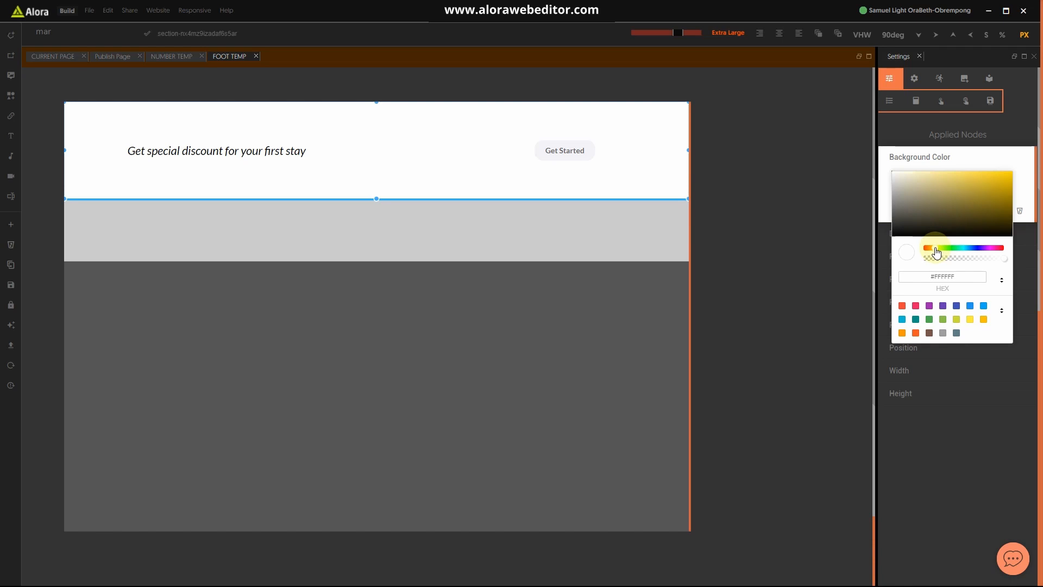
{"action": "left_click_drag", "start_coordinate": [978, 199], "coordinate": [1009, 191]}
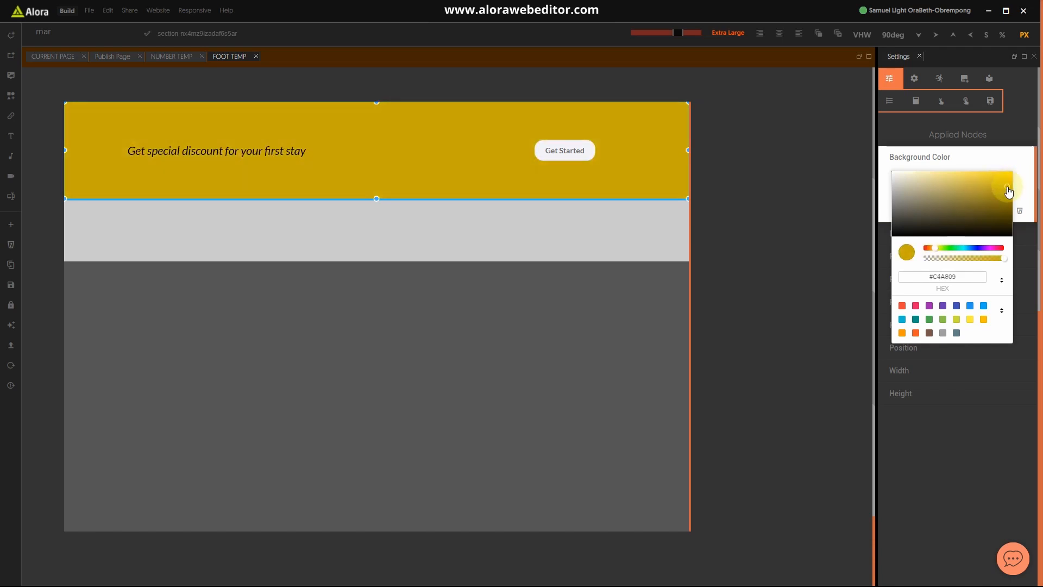
{"action": "left_click", "coordinate": [687, 278]}
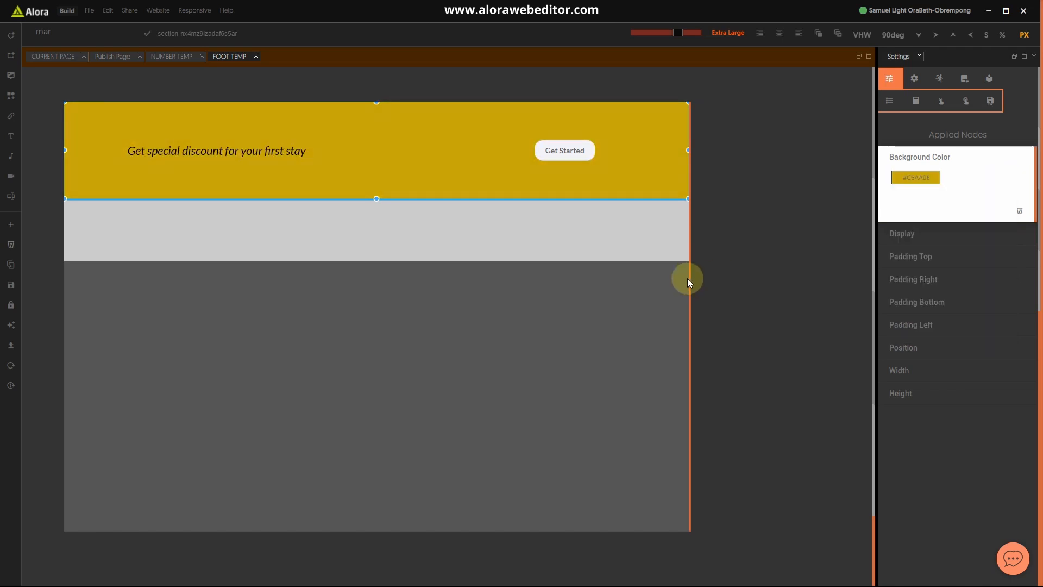
{"action": "key", "text": "ctrl+s"}
{"action": "key", "text": "super"}
Step: Check the reference image, then enlarge the discount heading's font size from 28px to 35
{"action": "left_click", "coordinate": [647, 573]}
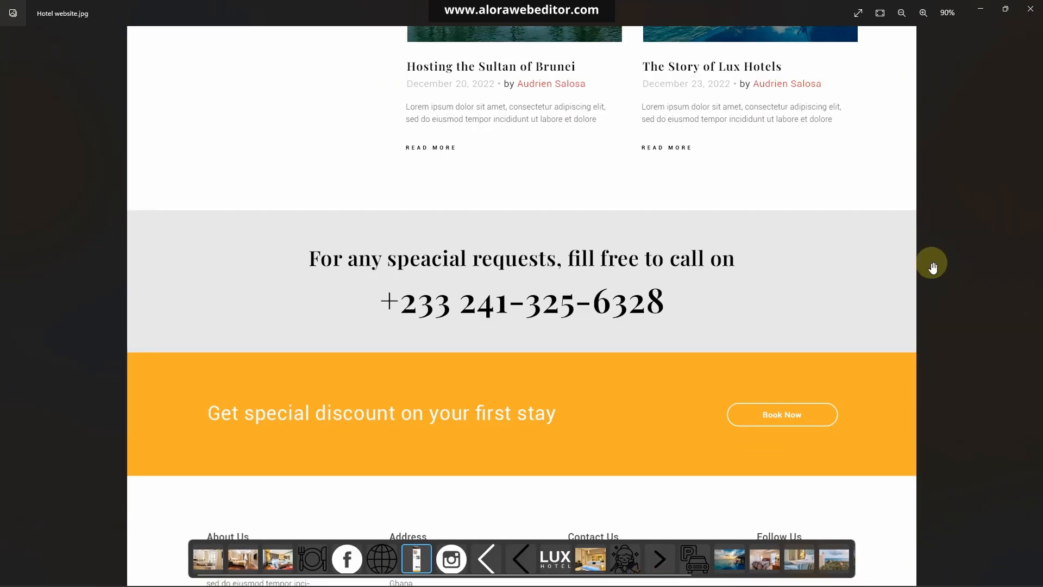
{"action": "left_click", "coordinate": [985, 11]}
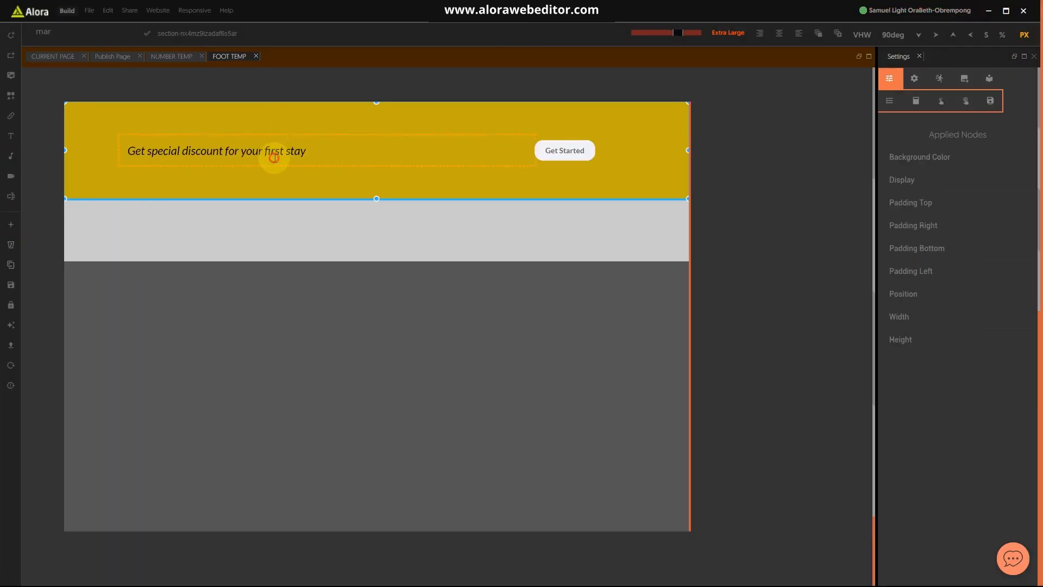
{"action": "left_click", "coordinate": [275, 158]}
{"action": "left_click", "coordinate": [967, 102]}
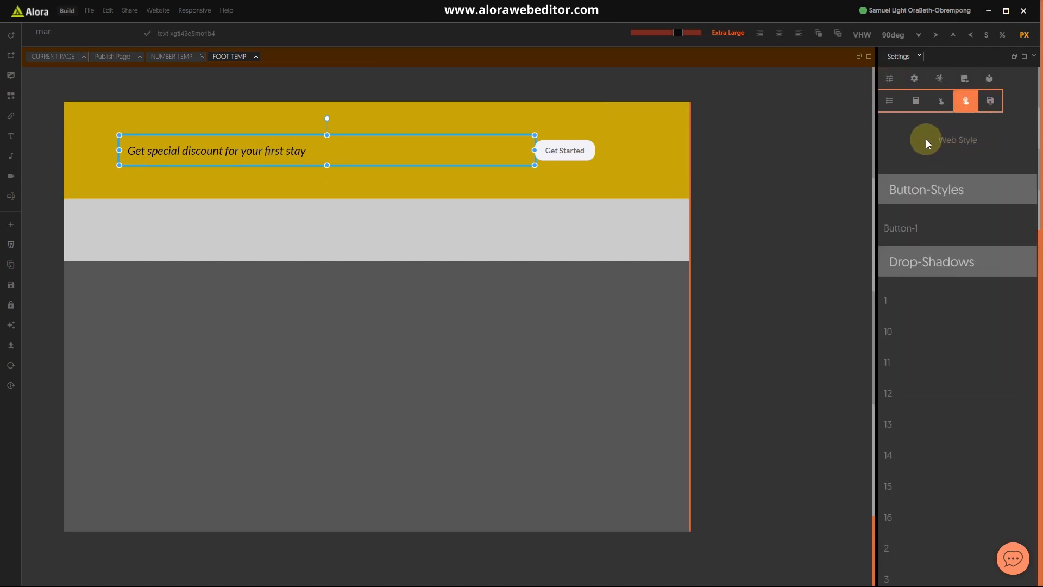
{"action": "left_click", "coordinate": [915, 78]}
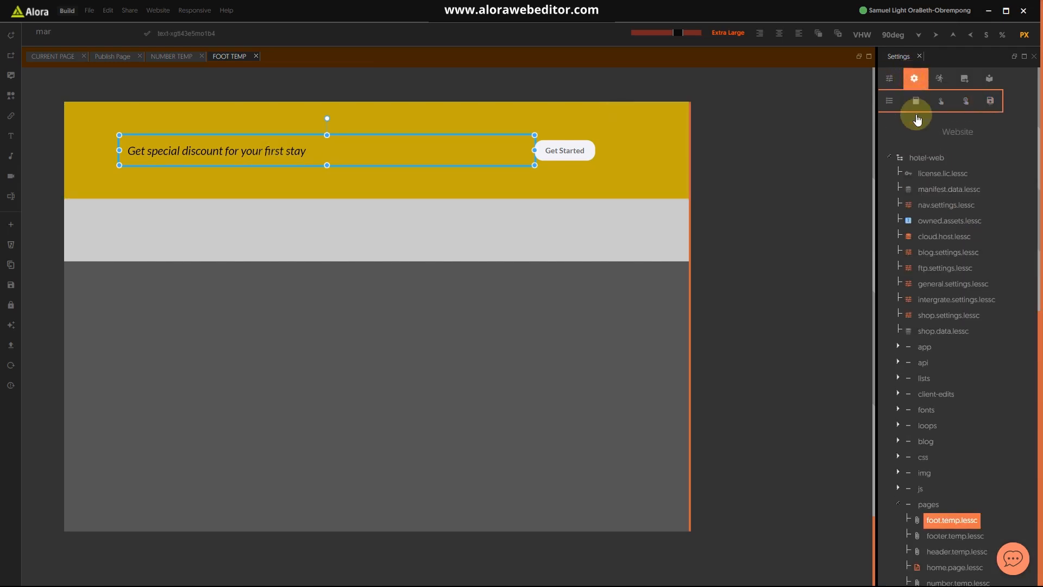
{"action": "left_click", "coordinate": [889, 78]}
{"action": "left_click", "coordinate": [907, 269]}
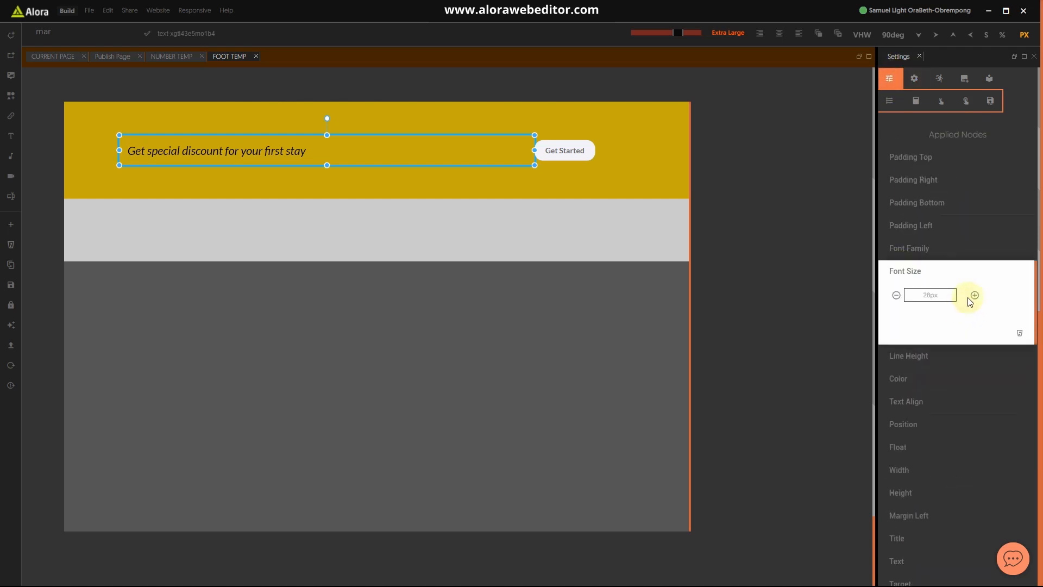
{"action": "left_click", "coordinate": [976, 296]}
{"action": "left_click", "coordinate": [975, 296]}
{"action": "left_click", "coordinate": [975, 296]}
{"action": "left_click", "coordinate": [975, 296]}
{"action": "left_click", "coordinate": [975, 296]}
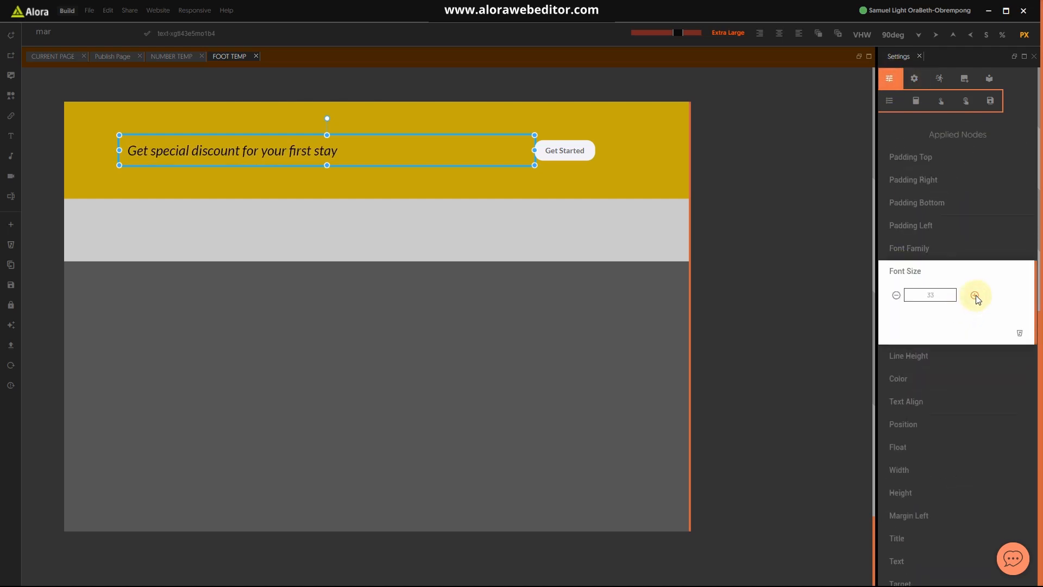
{"action": "left_click", "coordinate": [975, 295]}
{"action": "left_click", "coordinate": [975, 295]}
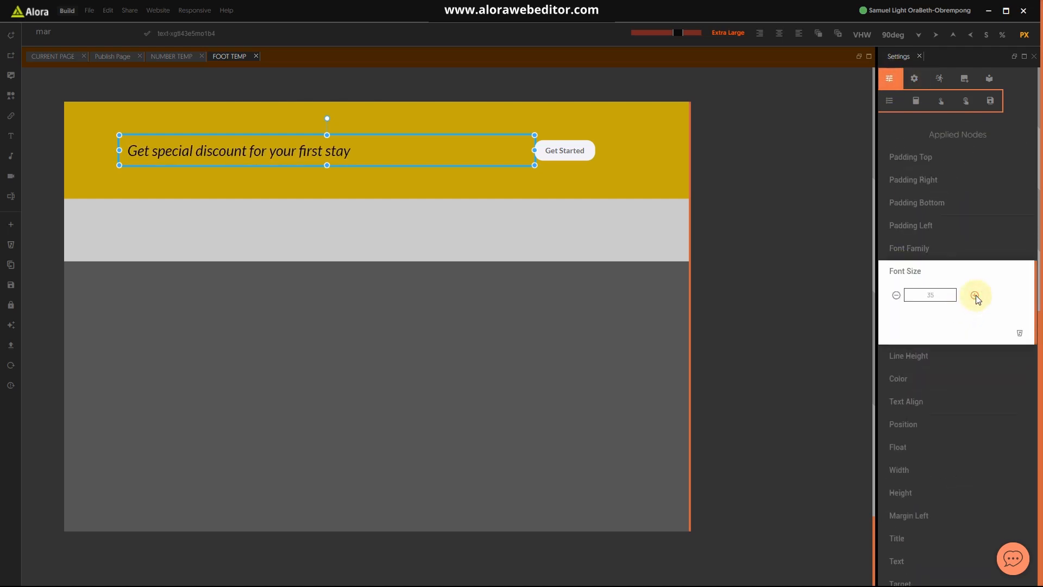
{"action": "left_click", "coordinate": [534, 187]}
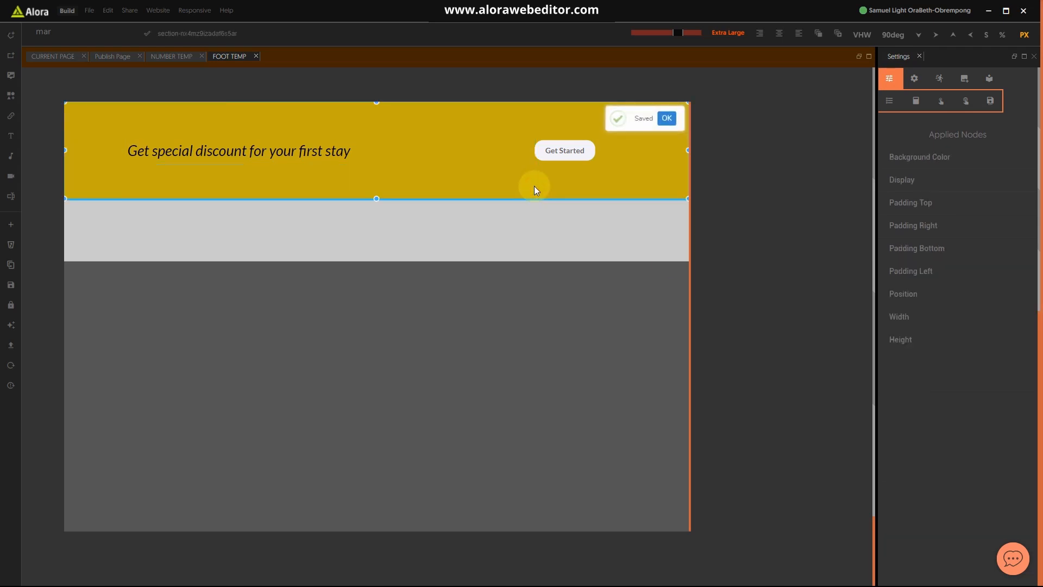
Step: Make the Get Started button's background fully transparent
{"action": "left_click", "coordinate": [541, 158]}
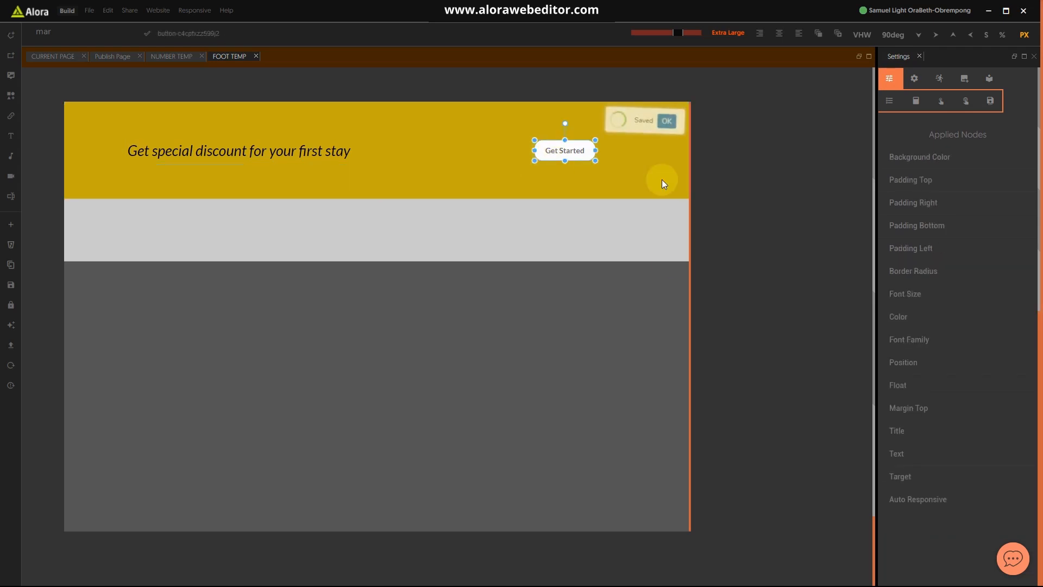
{"action": "left_click", "coordinate": [920, 158]}
{"action": "left_click", "coordinate": [923, 179]}
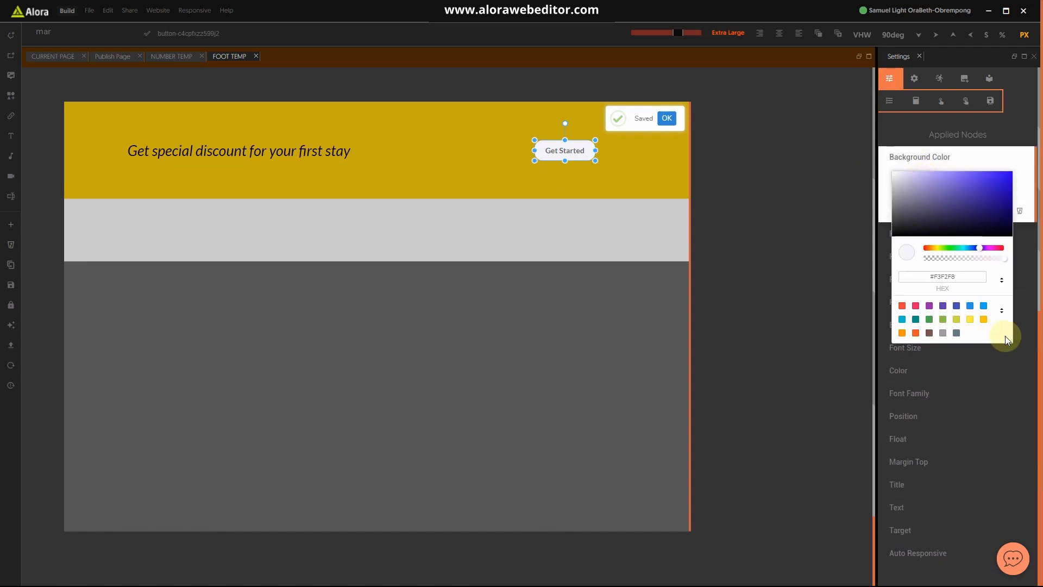
{"action": "left_click", "coordinate": [996, 258]}
{"action": "left_click", "coordinate": [925, 259]}
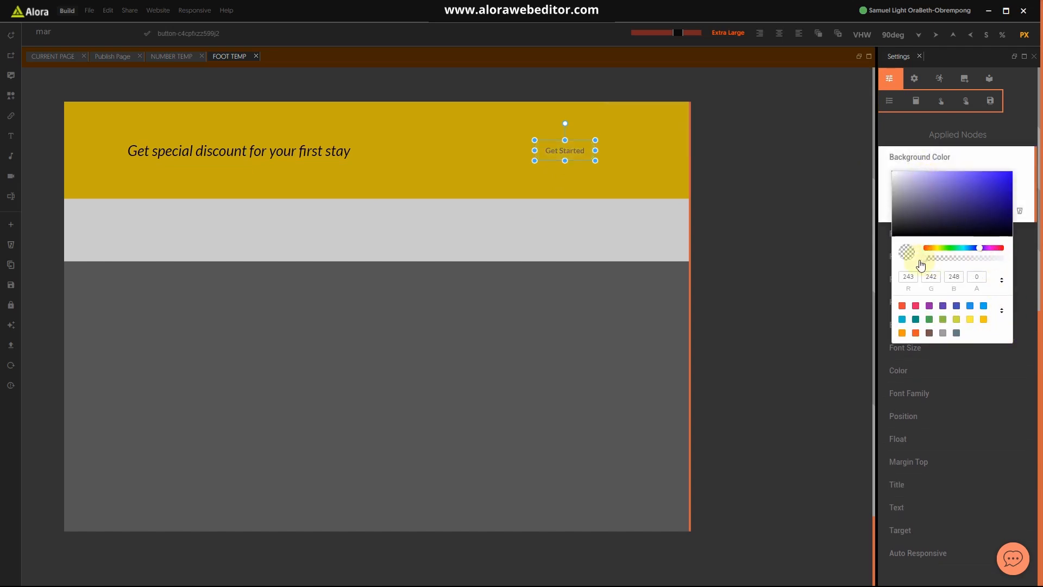
{"action": "left_click", "coordinate": [745, 216]}
{"action": "left_click", "coordinate": [621, 174]}
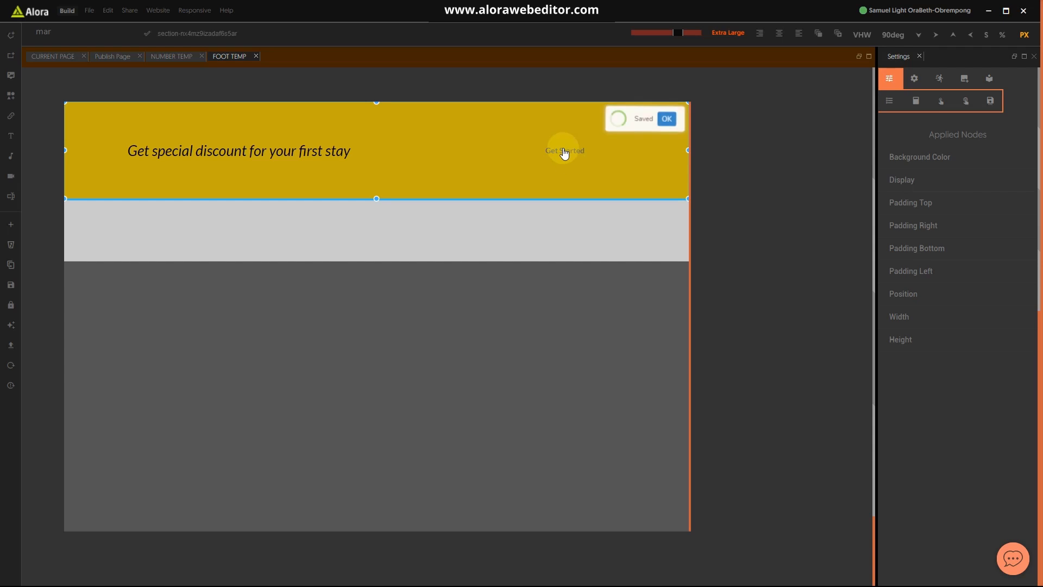
Step: Set the Get Started button's text colour to white (#FDFDFD)
{"action": "left_click", "coordinate": [581, 154]}
{"action": "left_click", "coordinate": [899, 319]}
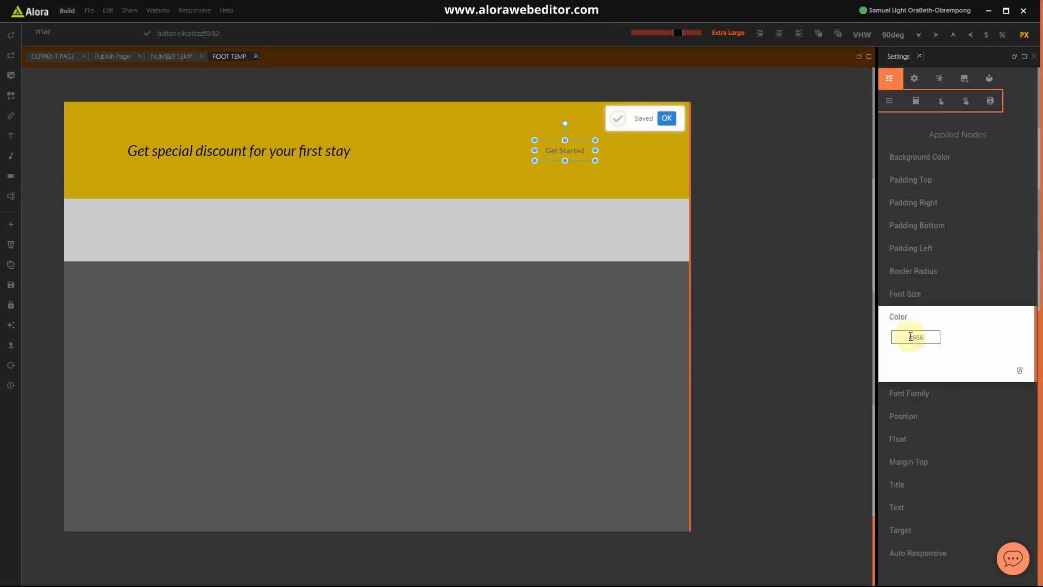
{"action": "left_click", "coordinate": [897, 325]}
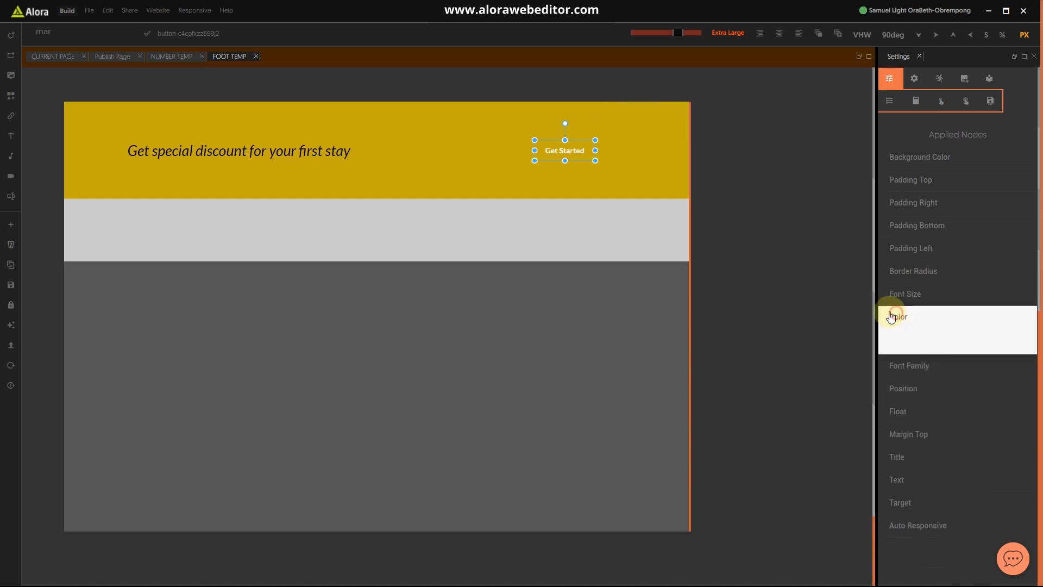
{"action": "left_click", "coordinate": [614, 181]}
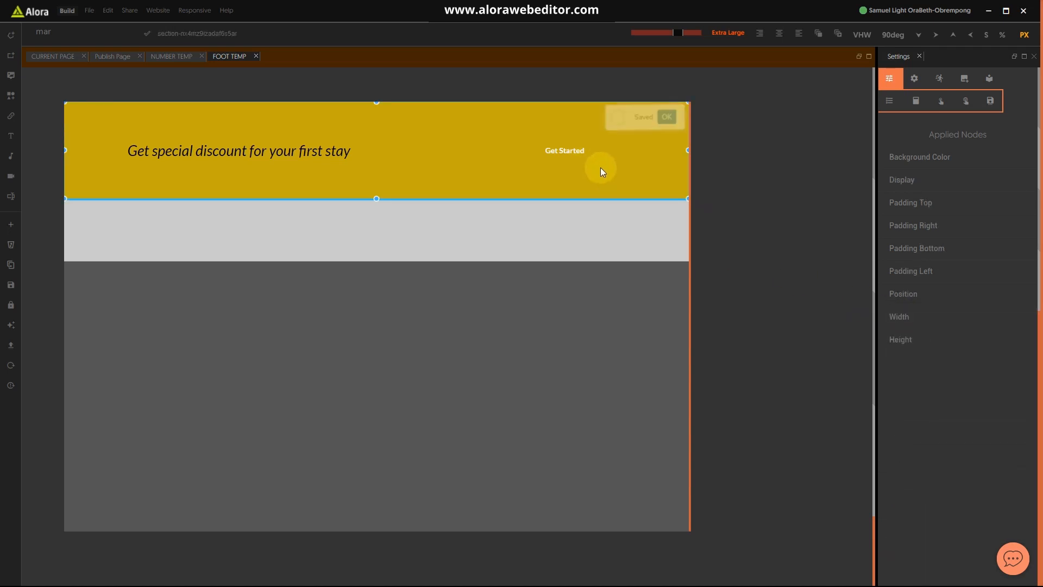
{"action": "left_click", "coordinate": [590, 162]}
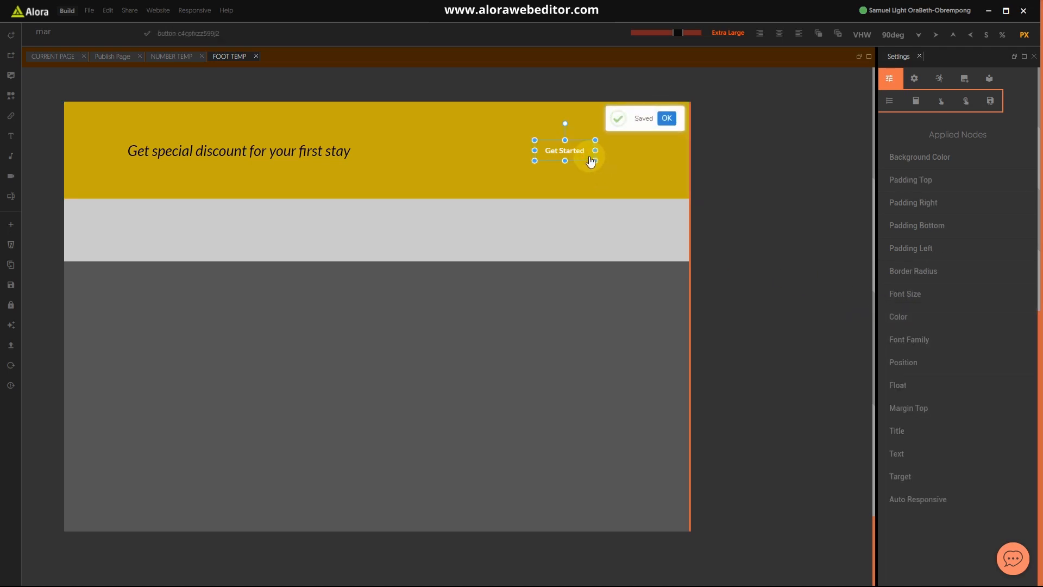
{"action": "left_click", "coordinate": [36, 34]}
Step: Add Border Bottom, Top, Right and Left properties to the Get Started button
{"action": "key", "text": "BackSpace"}
{"action": "key", "text": "BackSpace"}
{"action": "key", "text": "BackSpace"}
{"action": "type", "text": "bor"}
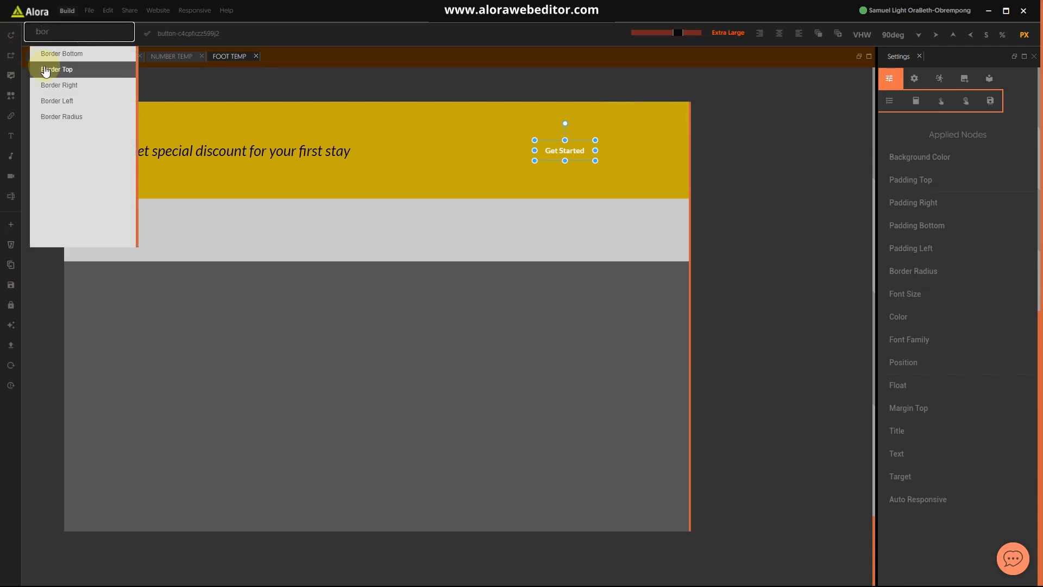
{"action": "left_click", "coordinate": [61, 54]}
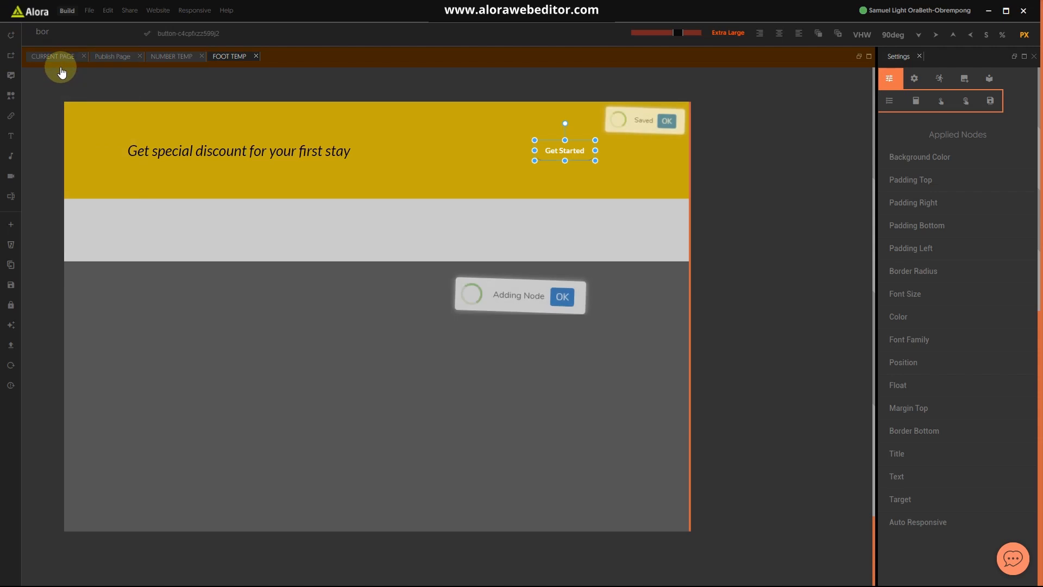
{"action": "left_click", "coordinate": [58, 33]}
{"action": "left_click", "coordinate": [58, 70]}
{"action": "left_click", "coordinate": [60, 31]}
{"action": "left_click", "coordinate": [61, 85]}
{"action": "left_click", "coordinate": [70, 30]}
{"action": "left_click", "coordinate": [71, 101]}
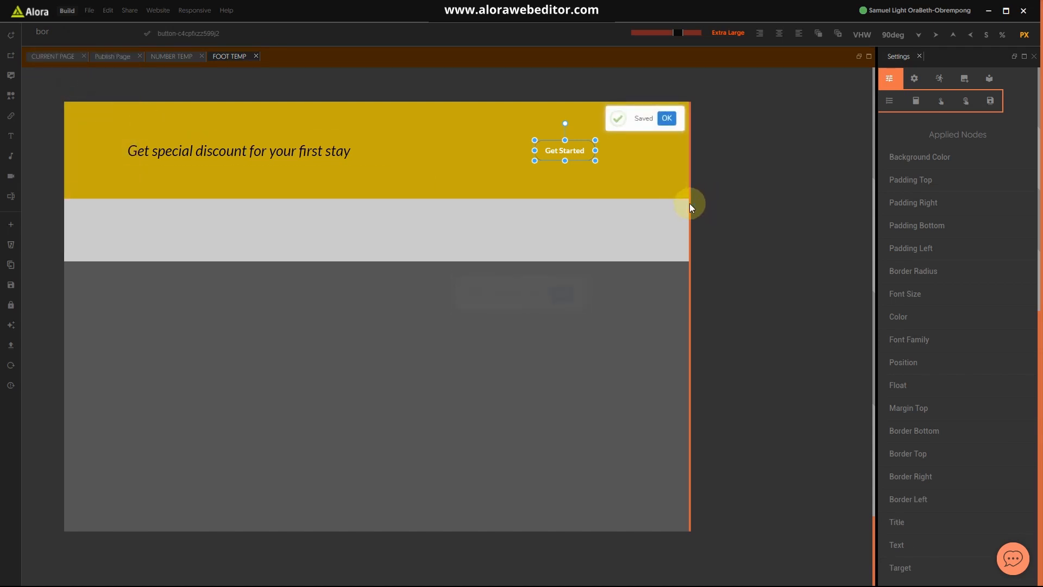
Step: Set the top border to near-white #FBF8F8 and increase its thickness
{"action": "left_click", "coordinate": [919, 458]}
{"action": "scroll", "coordinate": [960, 496], "scroll_direction": "down", "scroll_amount": 2}
{"action": "left_click", "coordinate": [948, 380]}
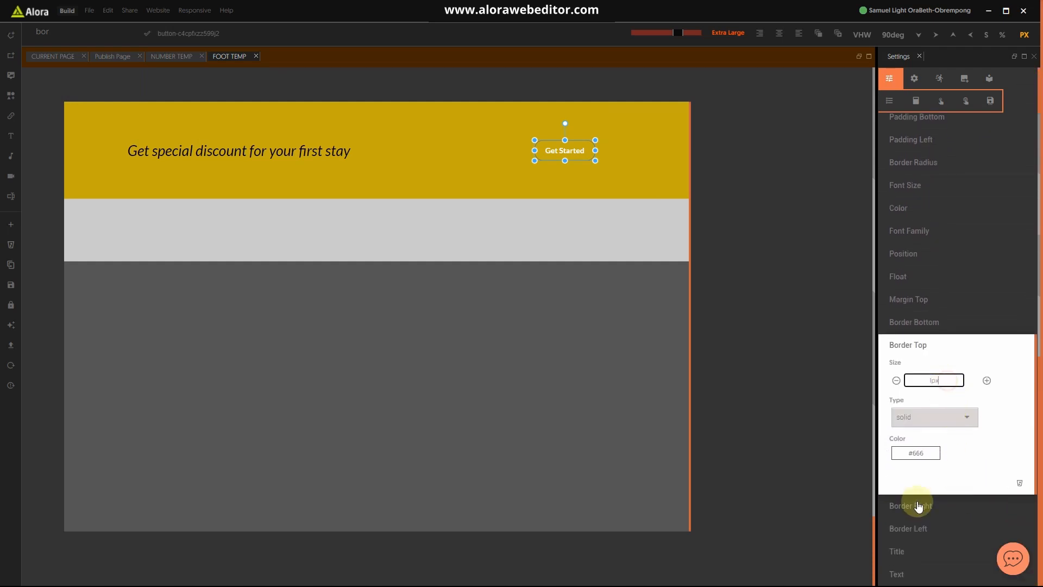
{"action": "left_click", "coordinate": [925, 453]}
{"action": "left_click_drag", "start_coordinate": [924, 464], "coordinate": [894, 419]}
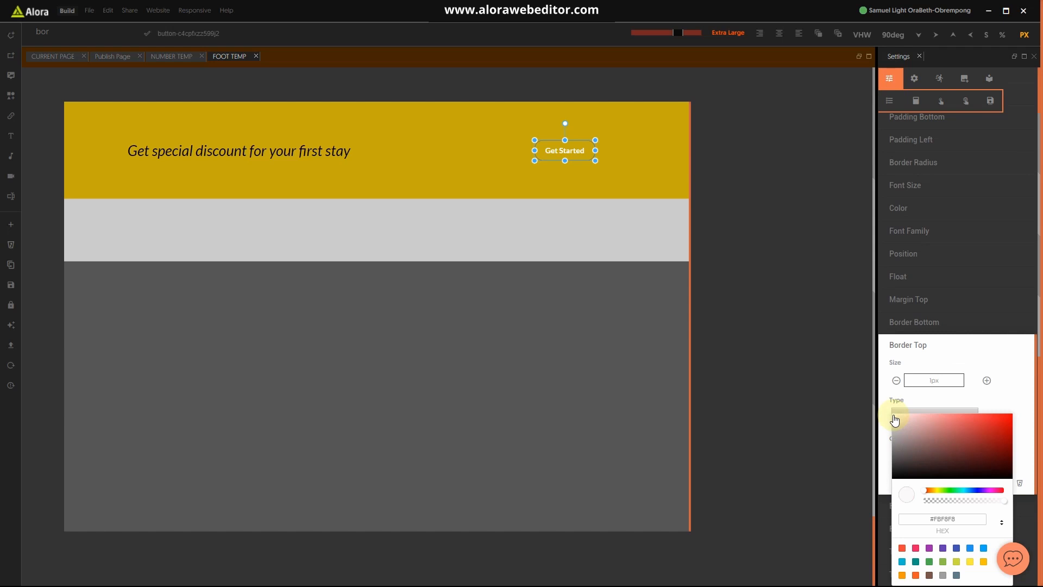
{"action": "left_click", "coordinate": [955, 518]}
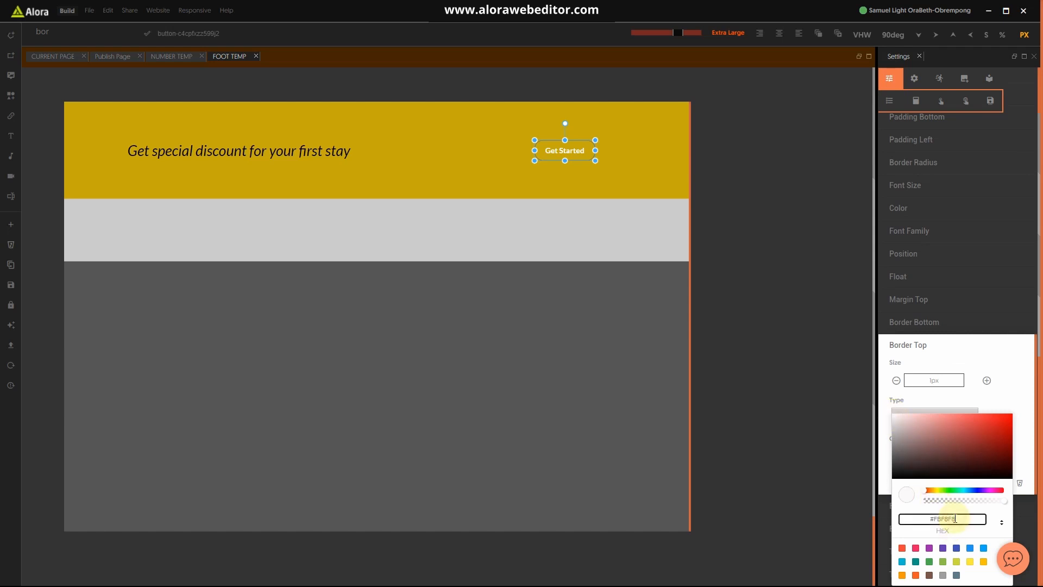
{"action": "left_click", "coordinate": [996, 398]}
{"action": "left_click", "coordinate": [942, 381]}
{"action": "left_click", "coordinate": [986, 380]}
{"action": "left_click", "coordinate": [913, 345]}
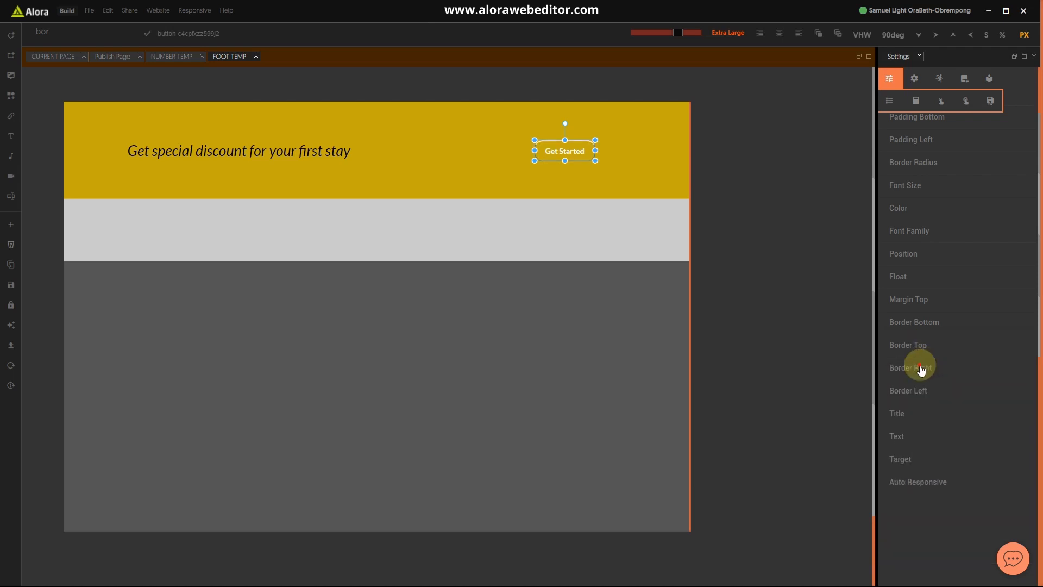
Step: Set the right border colour to #FBF8F8
{"action": "left_click", "coordinate": [921, 368]}
{"action": "left_click", "coordinate": [918, 476]}
{"action": "left_click", "coordinate": [954, 519]}
{"action": "key", "text": "ctrl+a"}
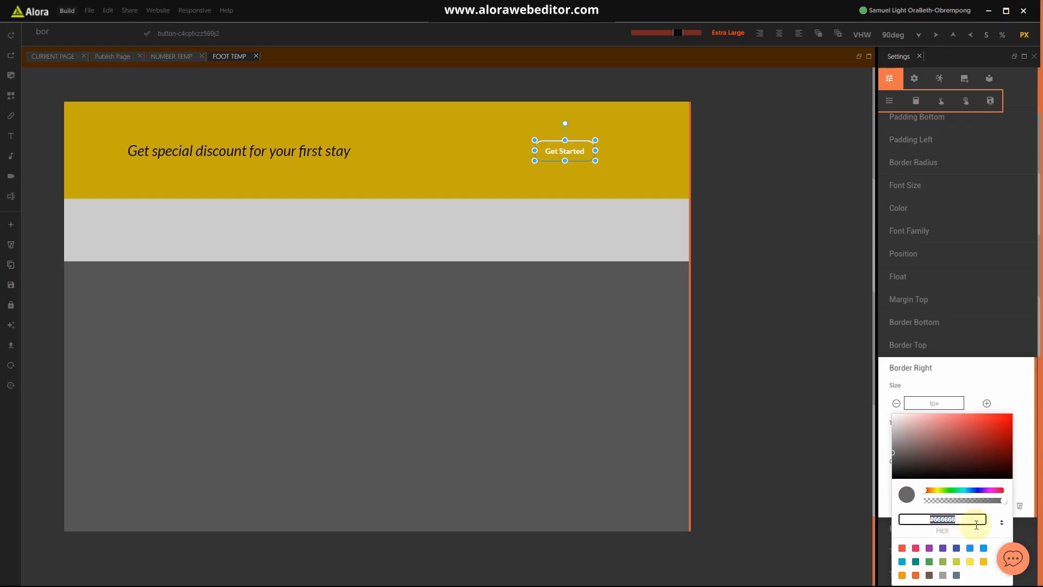
{"action": "left_click", "coordinate": [1037, 450]}
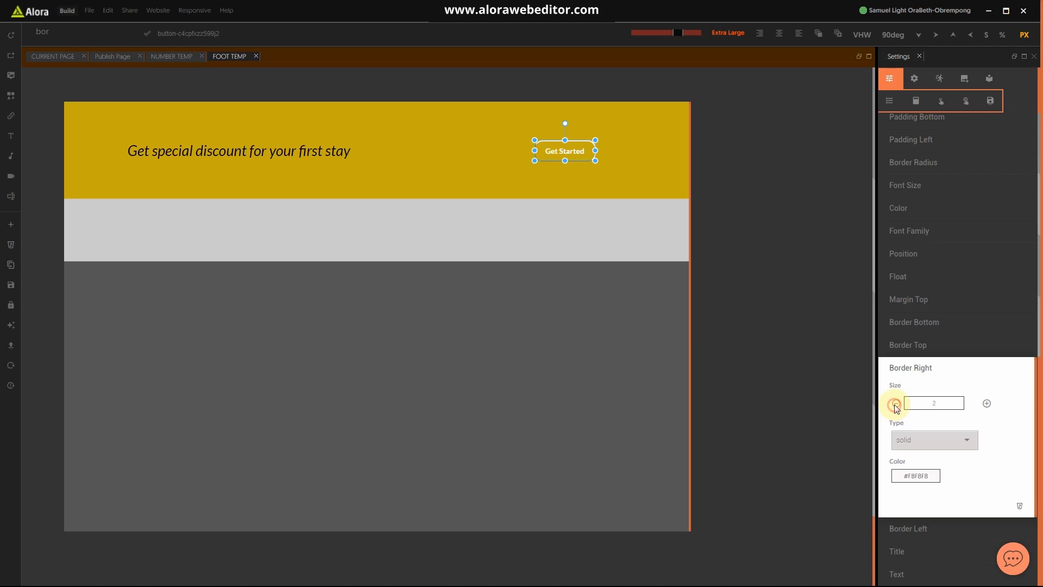
{"action": "left_click", "coordinate": [917, 368]}
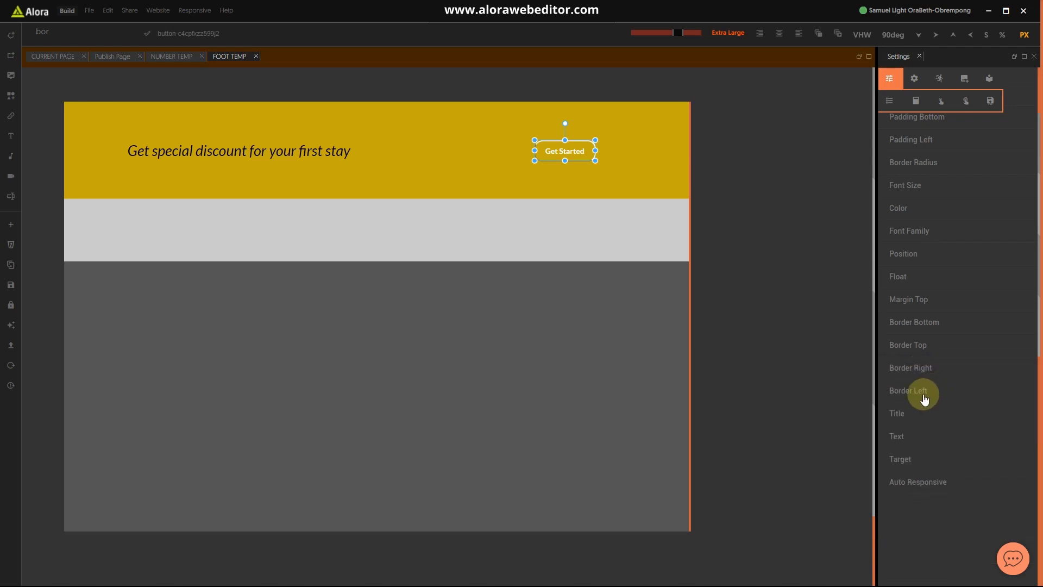
{"action": "left_click", "coordinate": [918, 345]}
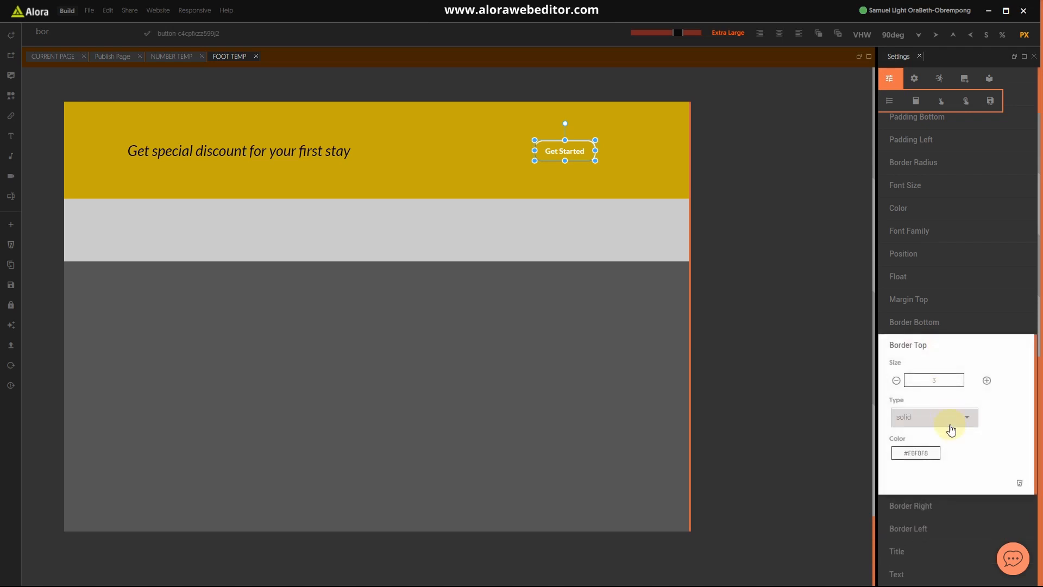
{"action": "left_click", "coordinate": [916, 347]}
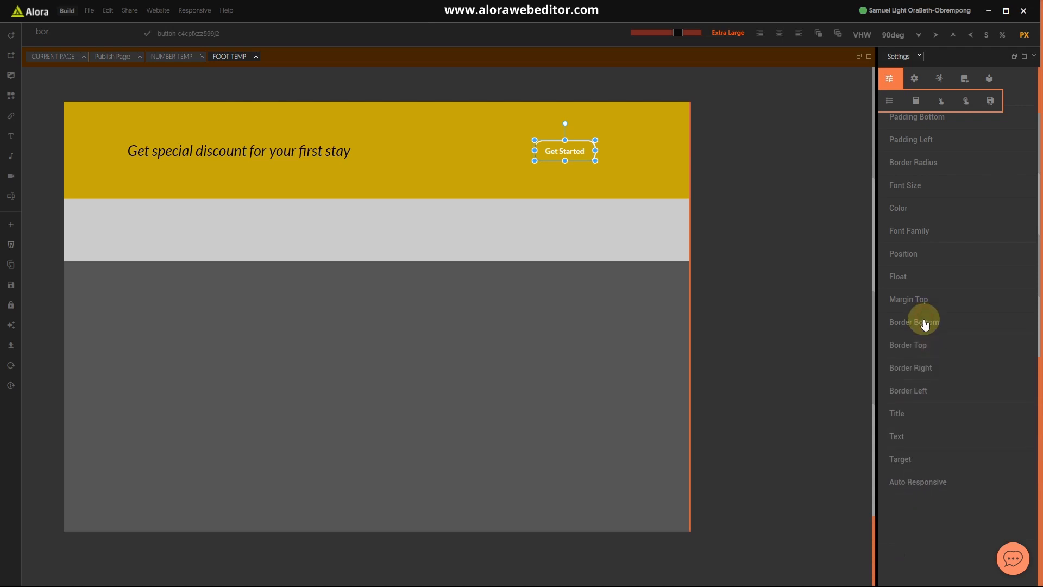
Step: Set the bottom border colour to #FBF8F8 and increase its thickness
{"action": "left_click", "coordinate": [924, 321]}
{"action": "left_click", "coordinate": [944, 358]}
{"action": "left_click_drag", "start_coordinate": [944, 359], "coordinate": [888, 367]}
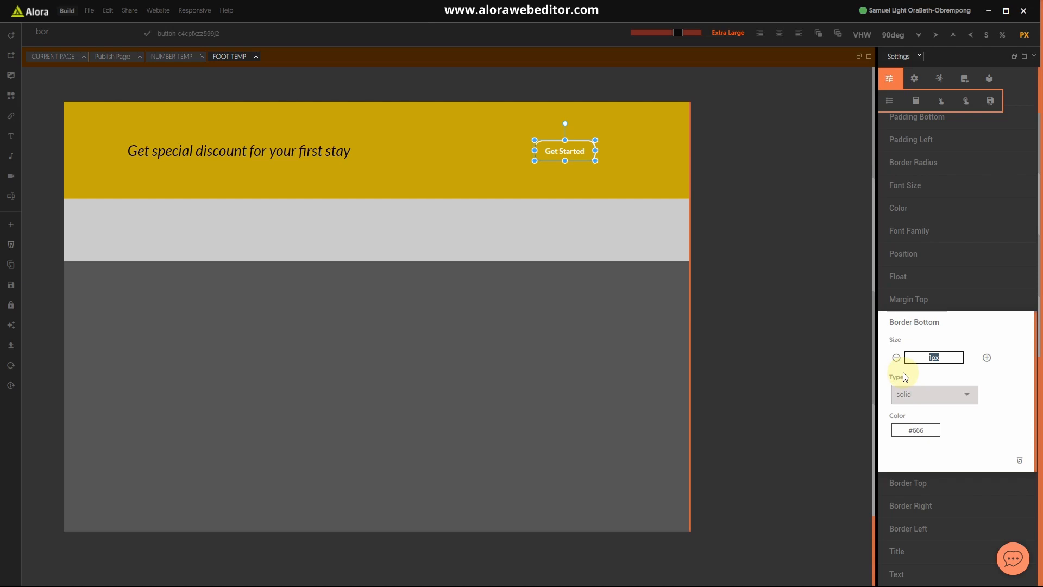
{"action": "left_click", "coordinate": [942, 430]}
{"action": "left_click", "coordinate": [962, 522]}
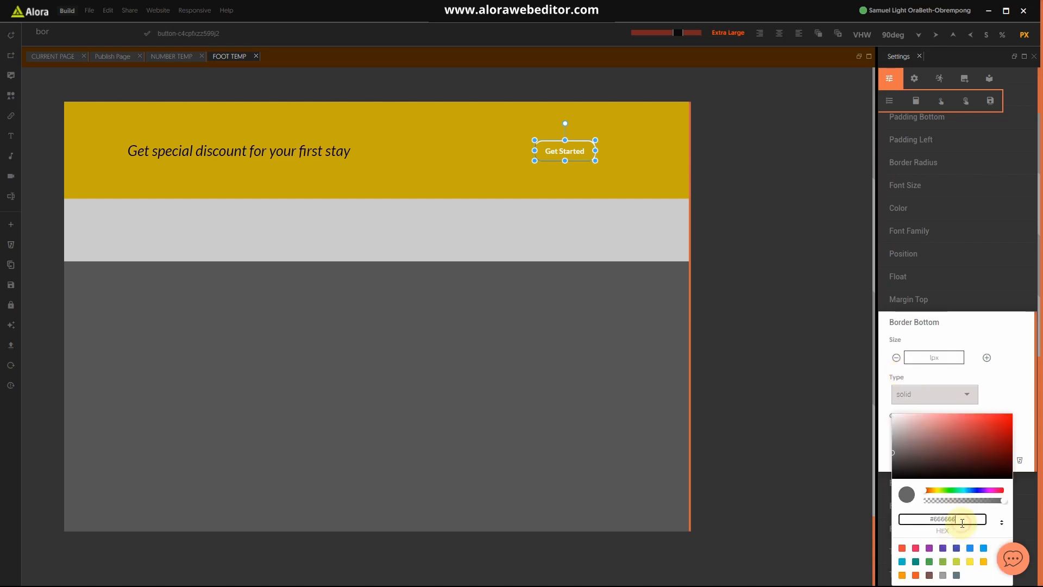
{"action": "type", "text": "#FBF8F8"}
{"action": "left_click", "coordinate": [942, 400]}
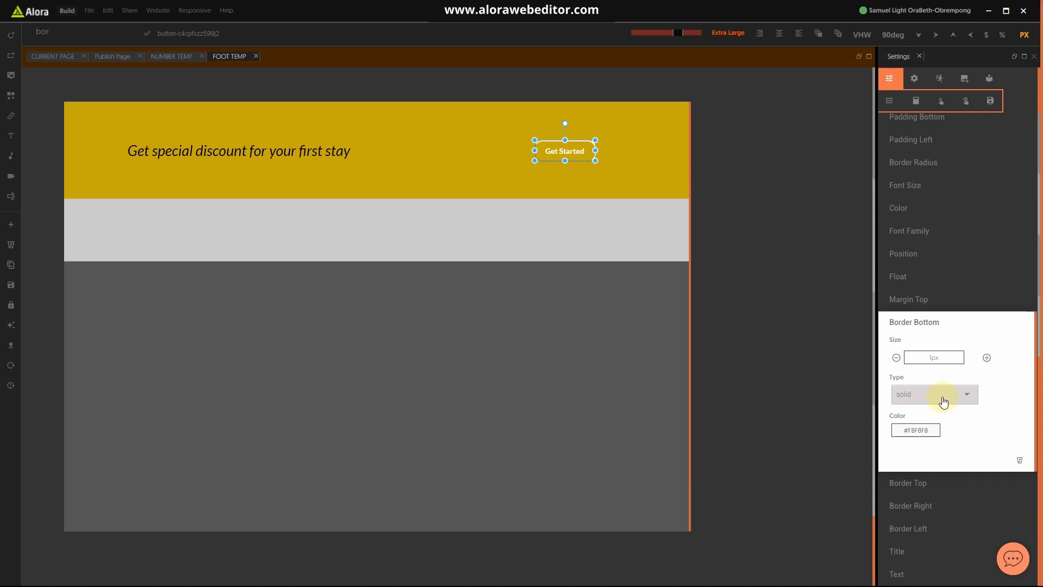
{"action": "left_click", "coordinate": [956, 355]}
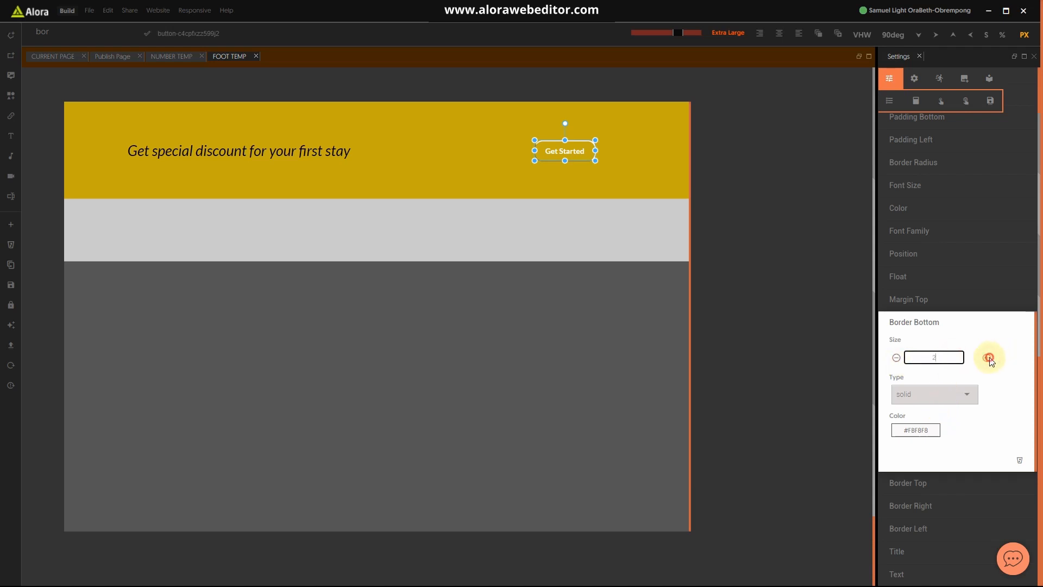
{"action": "left_click", "coordinate": [944, 328]}
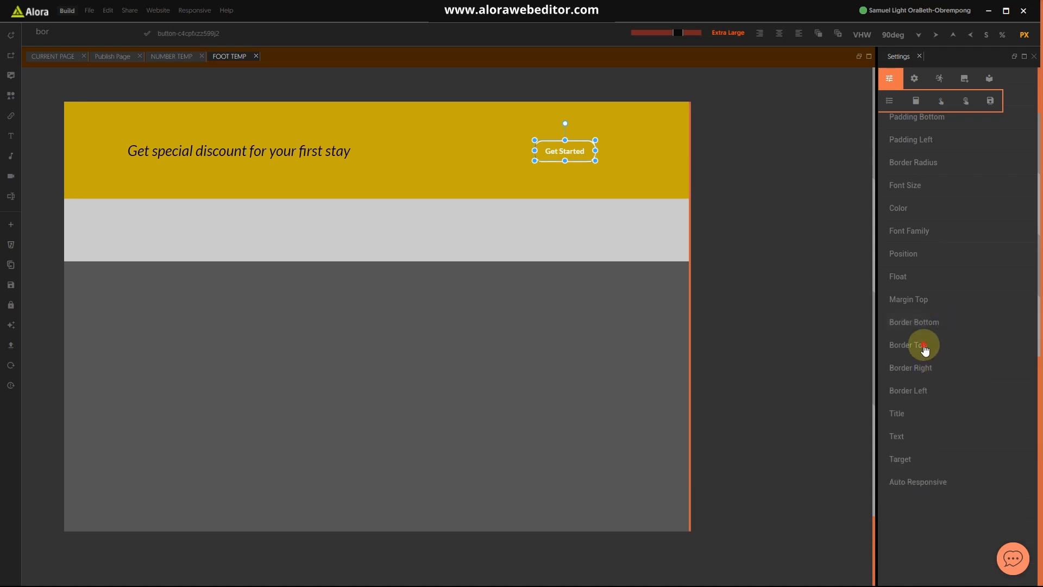
{"action": "left_click", "coordinate": [923, 344]}
Step: Set the left border colour to #FBF8F8 and preview the white outline on the gold footer
{"action": "left_click", "coordinate": [923, 345]}
{"action": "left_click", "coordinate": [935, 375]}
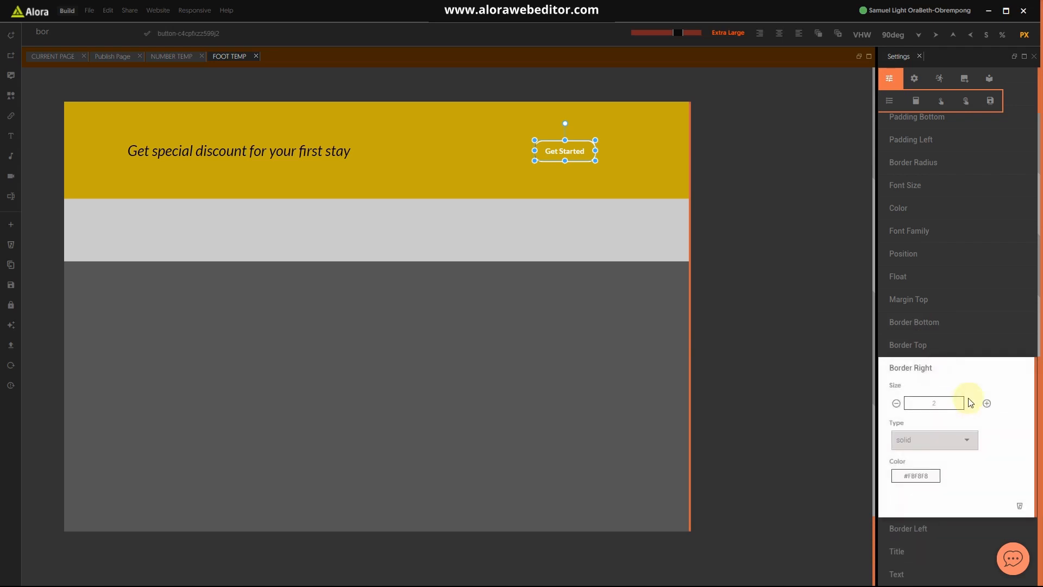
{"action": "left_click", "coordinate": [936, 368]}
{"action": "left_click", "coordinate": [934, 395]}
{"action": "left_click", "coordinate": [927, 496]}
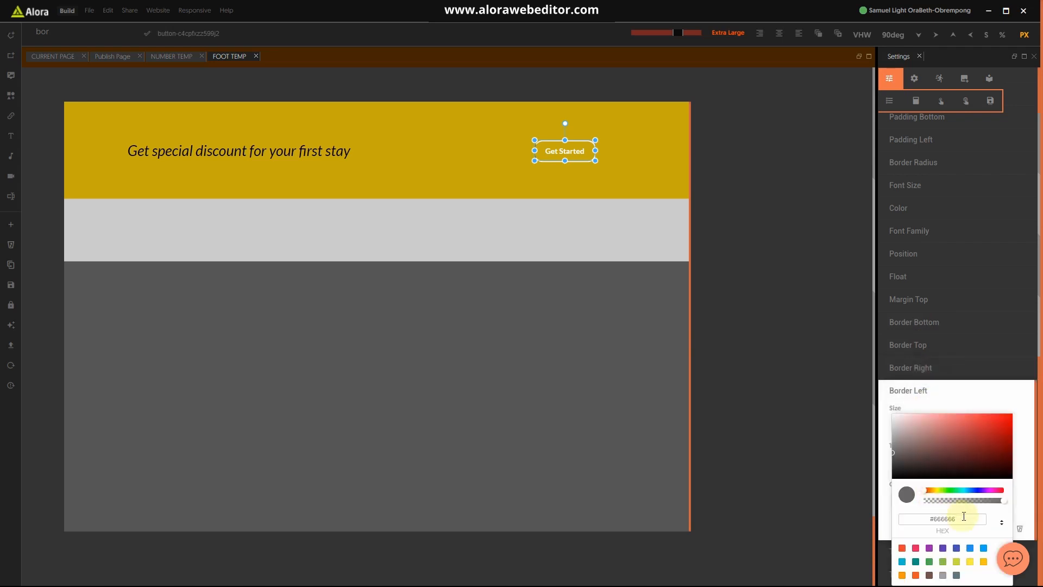
{"action": "type", "text": "#FBF8F8"}
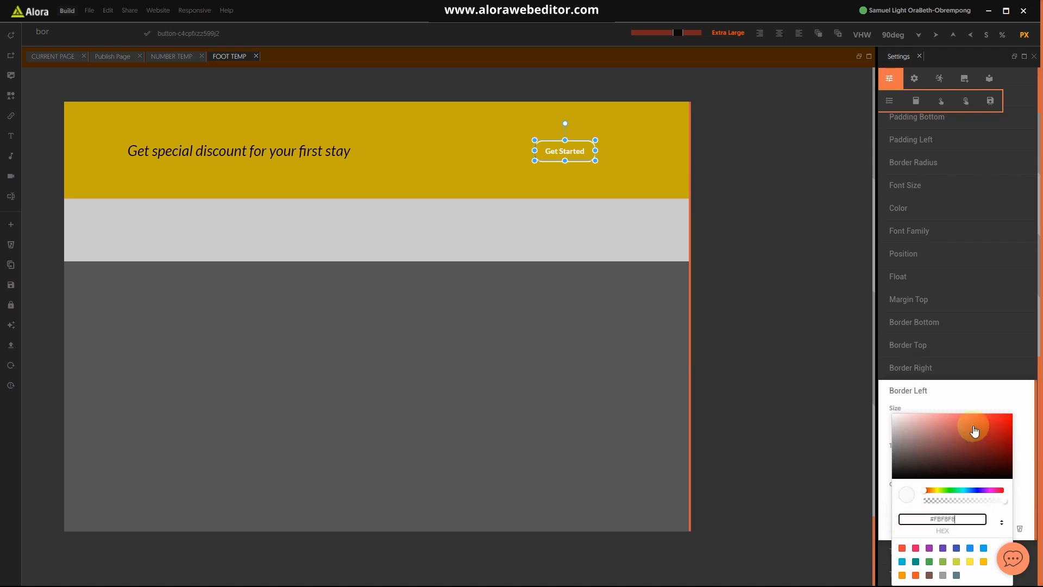
{"action": "left_click", "coordinate": [980, 411]}
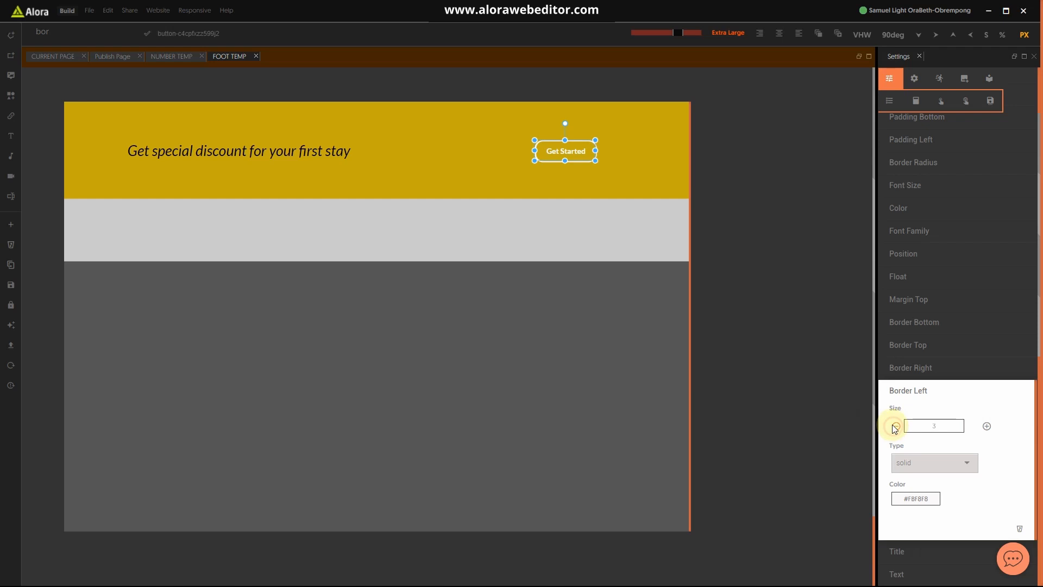
{"action": "left_click", "coordinate": [903, 390]}
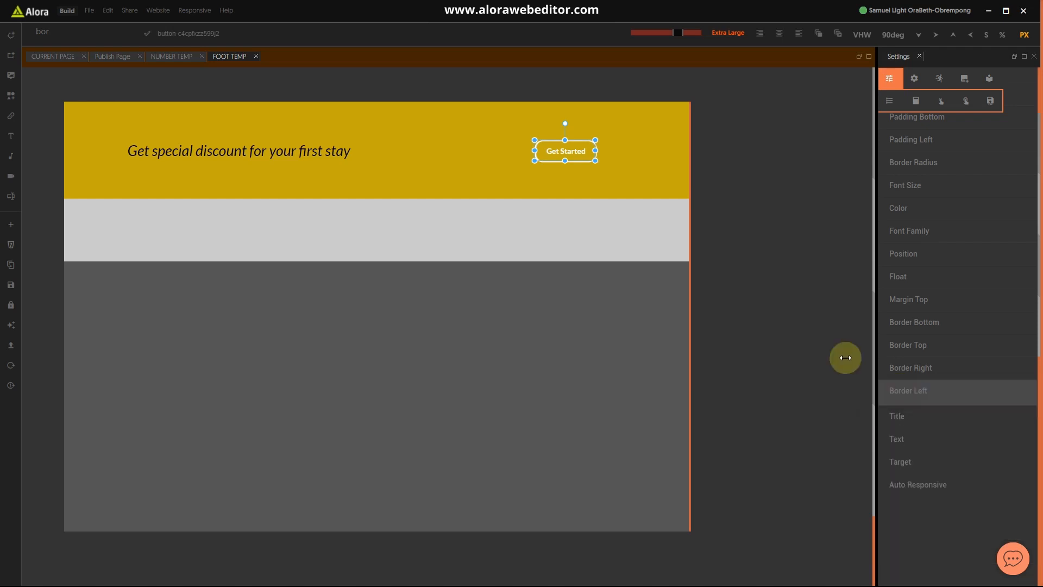
{"action": "left_click", "coordinate": [589, 184]}
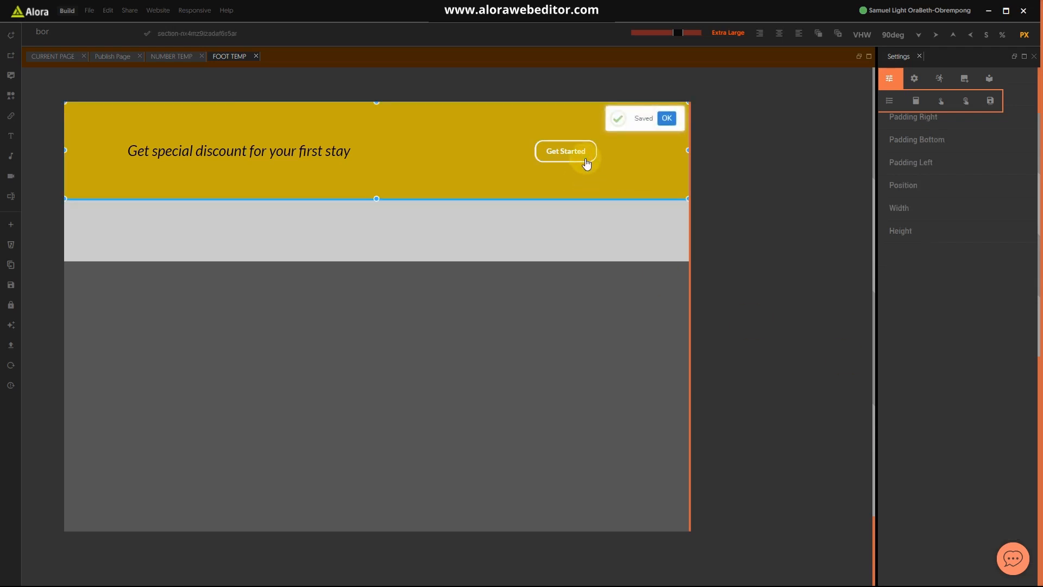
{"action": "left_click", "coordinate": [586, 163]}
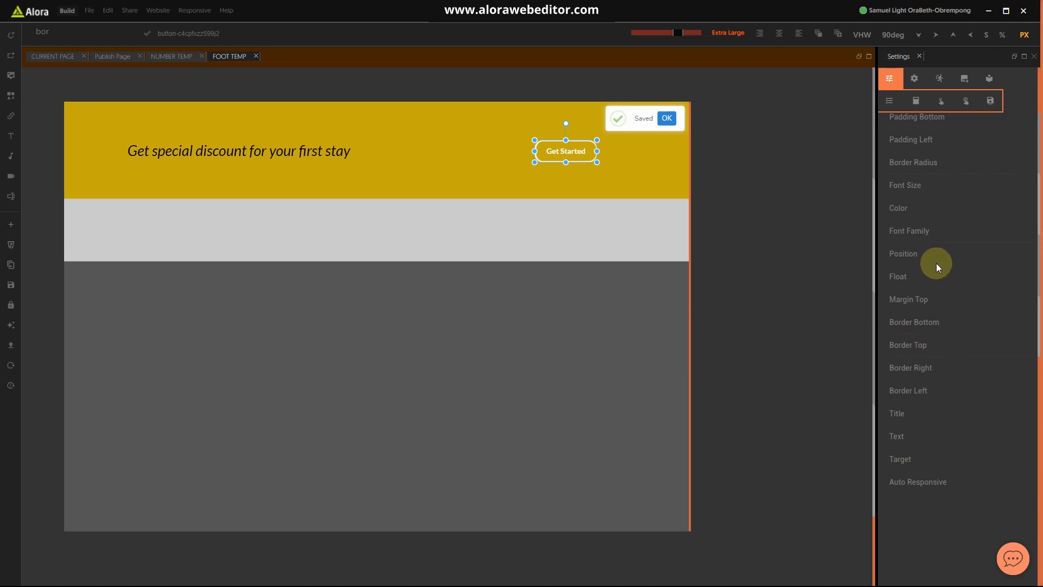
Step: Set the Get Started button's Top Left, Top Right, Bottom Right and Bottom Left border radius to about 35–36
{"action": "scroll", "coordinate": [937, 263], "scroll_direction": "up", "scroll_amount": 3}
{"action": "left_click", "coordinate": [927, 280]}
{"action": "left_click", "coordinate": [943, 305]}
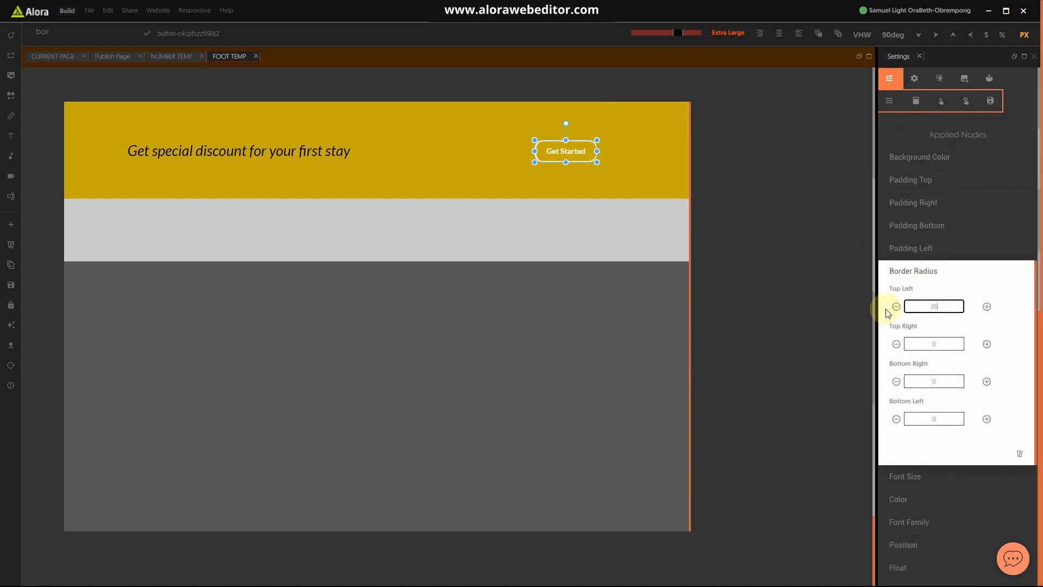
{"action": "left_click", "coordinate": [947, 345]}
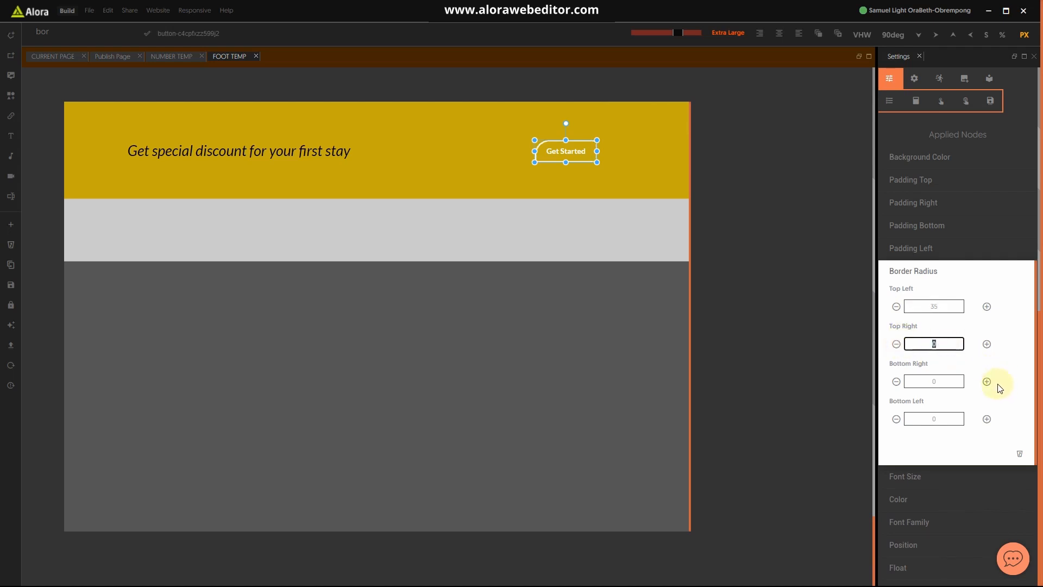
{"action": "left_click", "coordinate": [946, 380]}
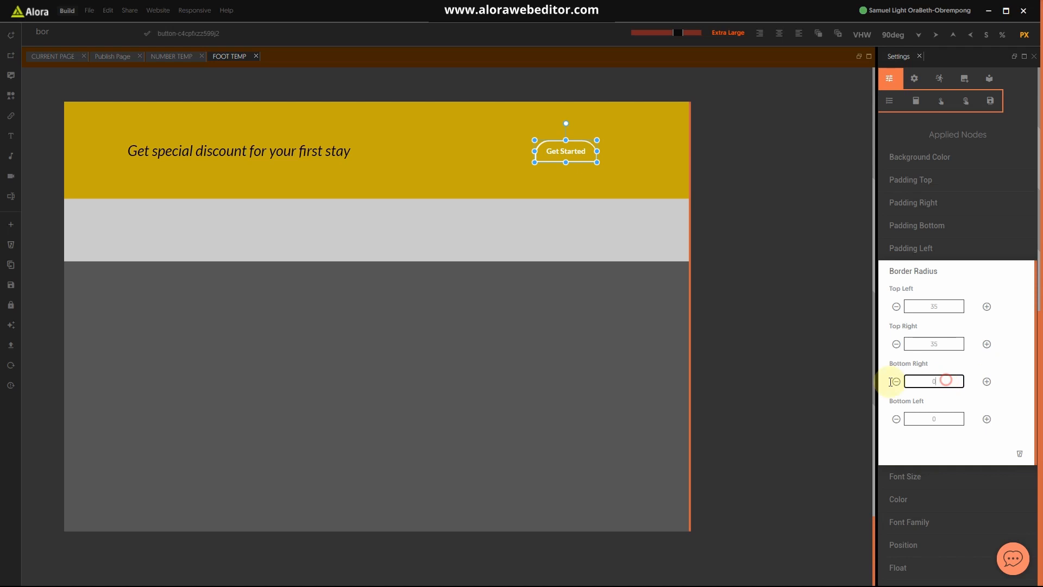
{"action": "type", "text": "35"}
{"action": "left_click", "coordinate": [945, 415]}
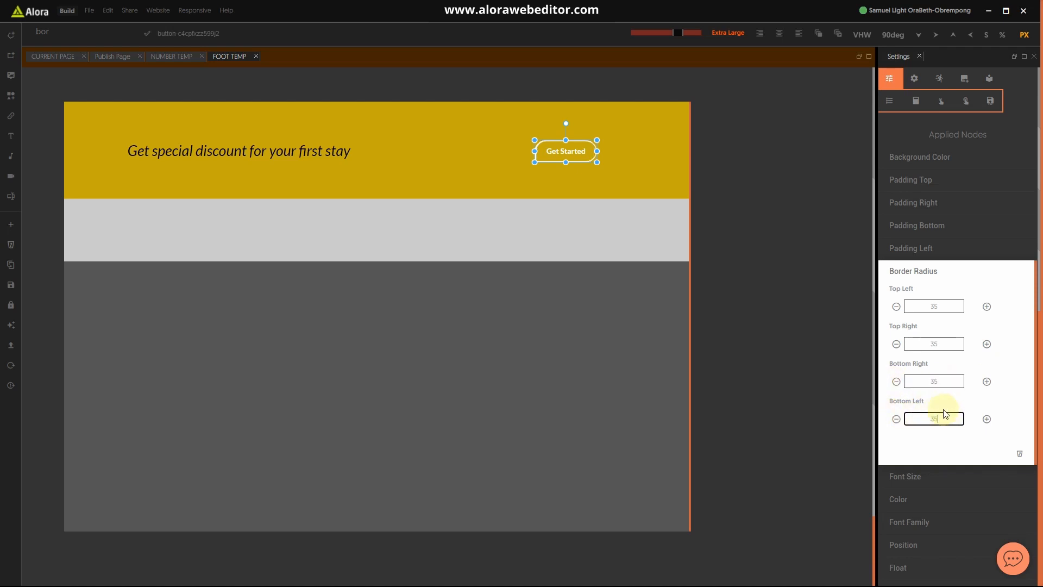
{"action": "left_click", "coordinate": [984, 337]}
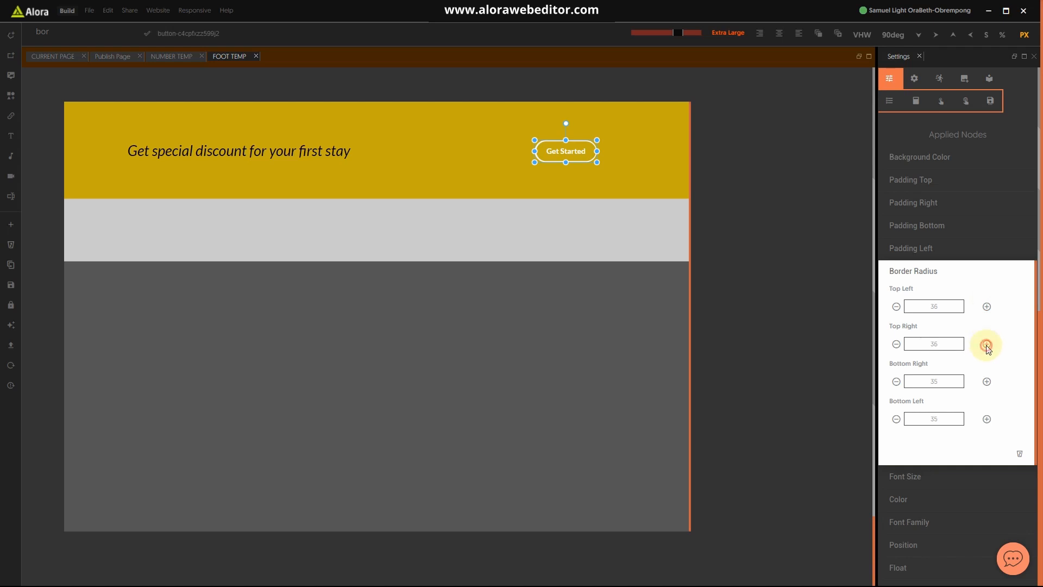
{"action": "left_click", "coordinate": [987, 421]}
{"action": "left_click", "coordinate": [894, 346]}
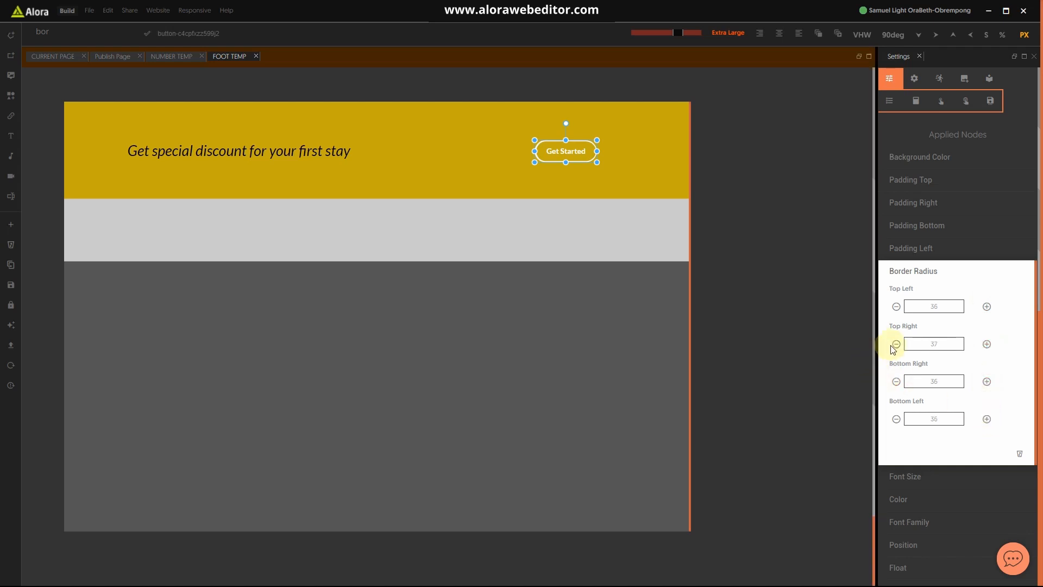
{"action": "left_click", "coordinate": [921, 275]}
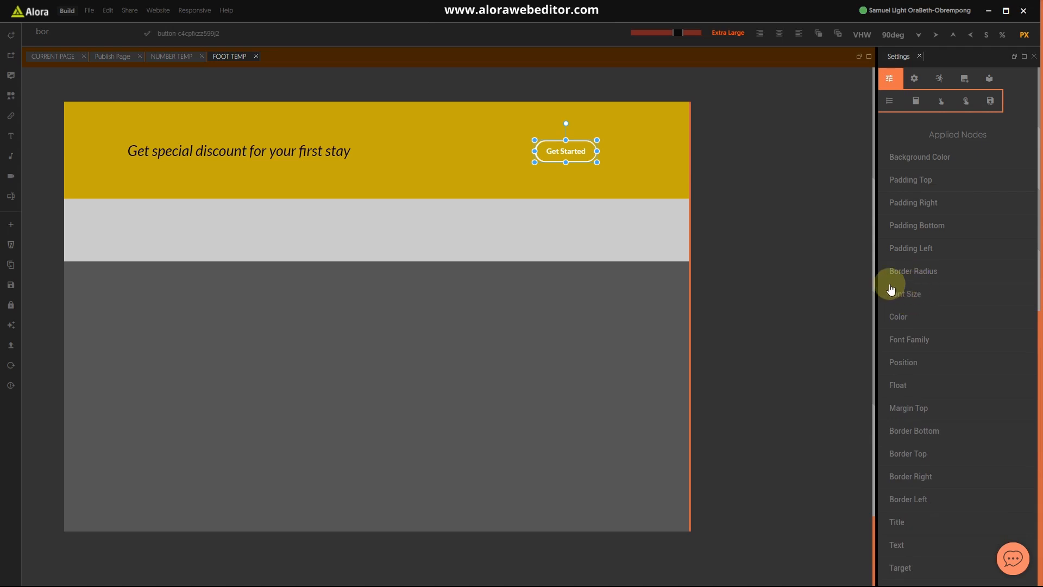
Step: Give the Get Started button 40 px right and left padding
{"action": "left_click", "coordinate": [910, 226]}
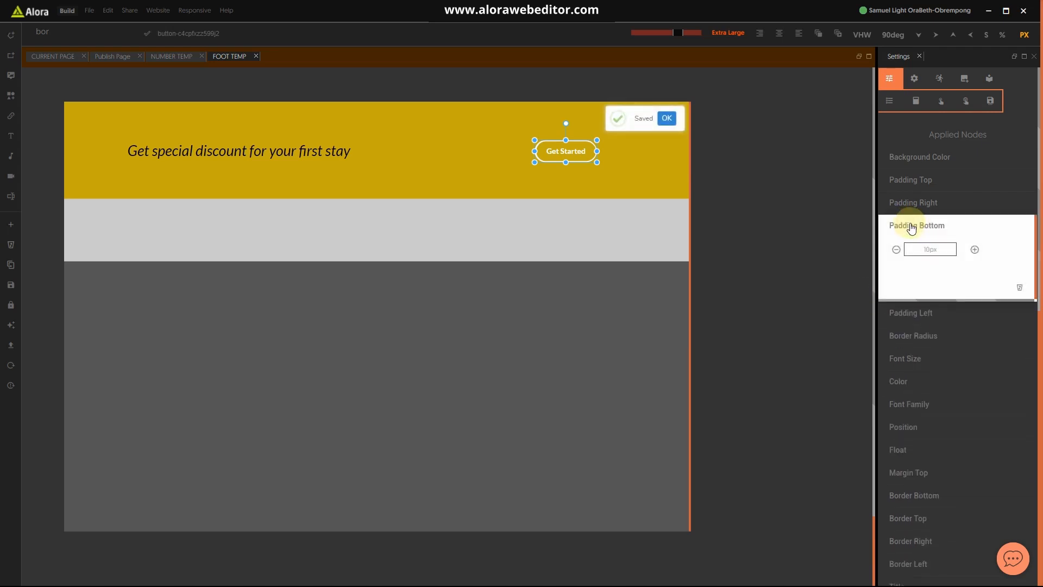
{"action": "left_click", "coordinate": [908, 225]}
{"action": "left_click", "coordinate": [914, 203]}
{"action": "left_click", "coordinate": [926, 226]}
{"action": "type", "text": "40"}
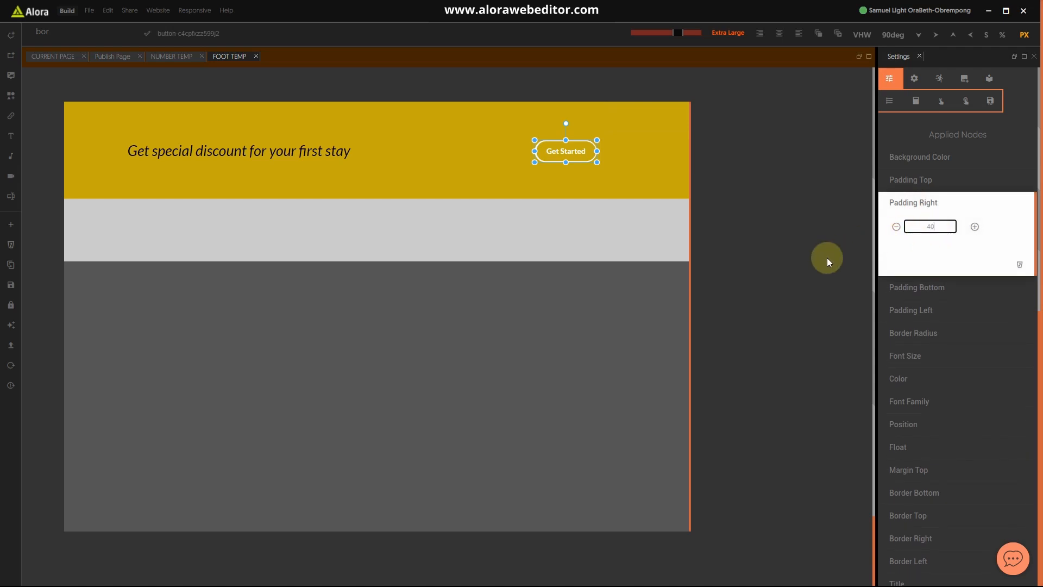
{"action": "left_click", "coordinate": [901, 201]}
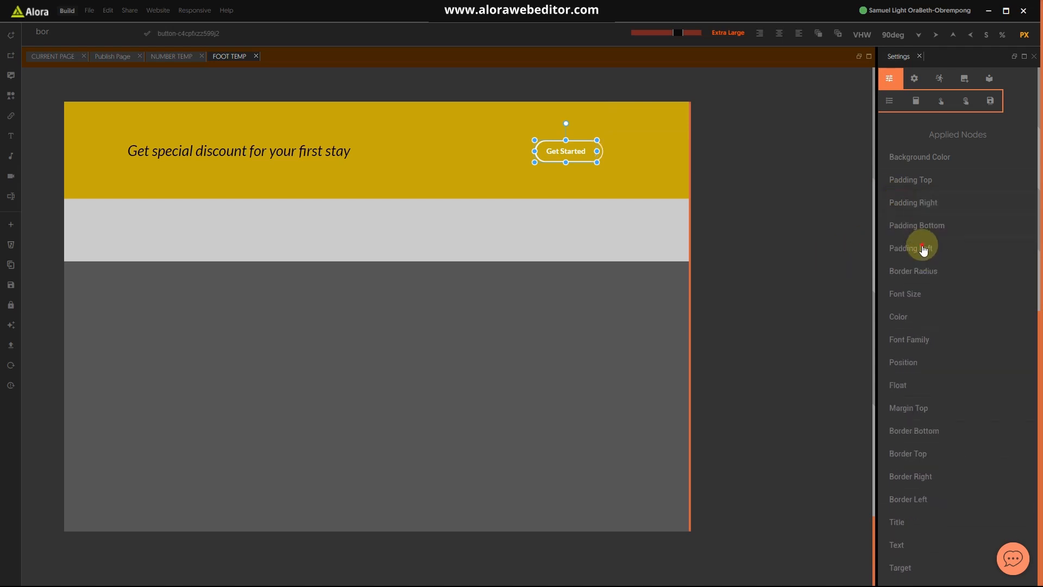
{"action": "left_click", "coordinate": [923, 249]}
{"action": "double_click", "coordinate": [940, 271]}
{"action": "type", "text": "4"}
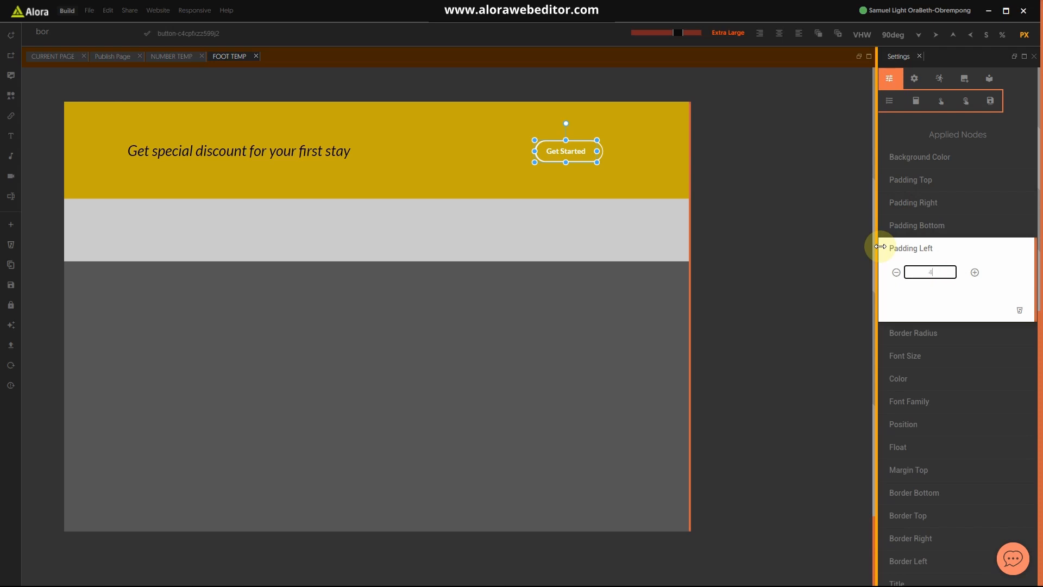
{"action": "type", "text": "0"}
{"action": "left_click", "coordinate": [894, 249]}
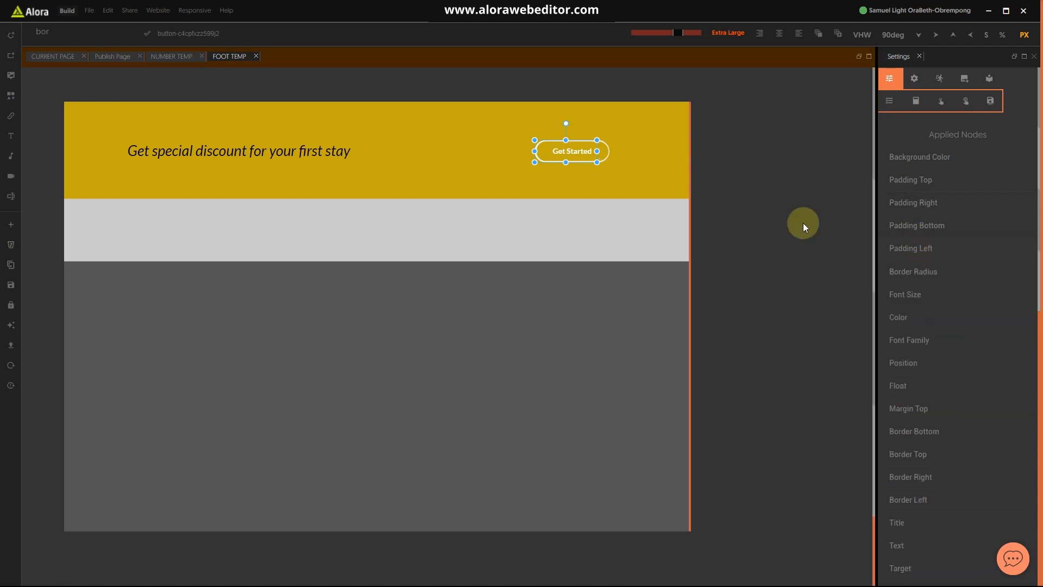
Step: Change the discount heading's text colour to white
{"action": "left_click", "coordinate": [610, 184]}
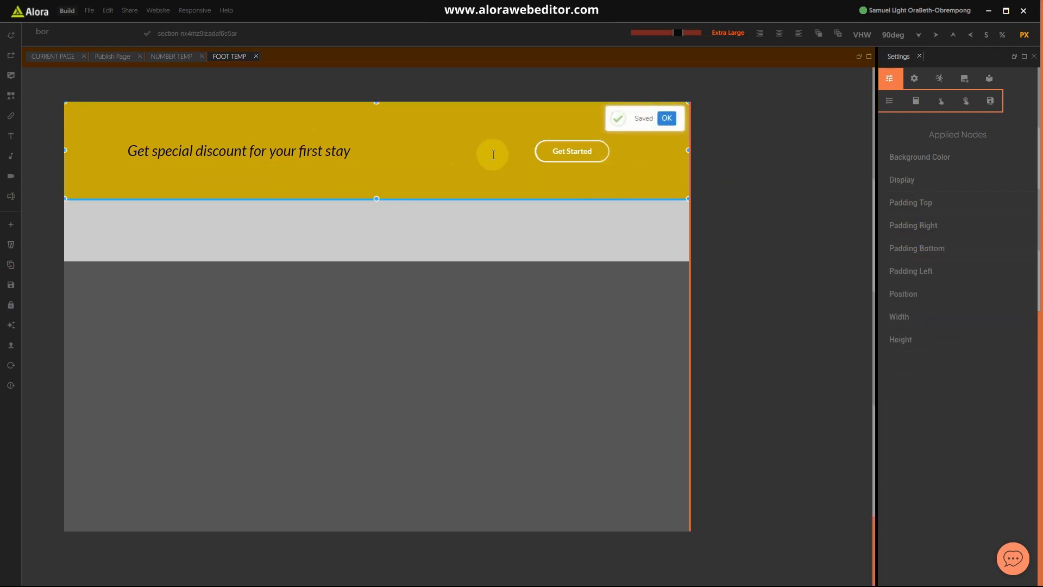
{"action": "left_click", "coordinate": [336, 149]}
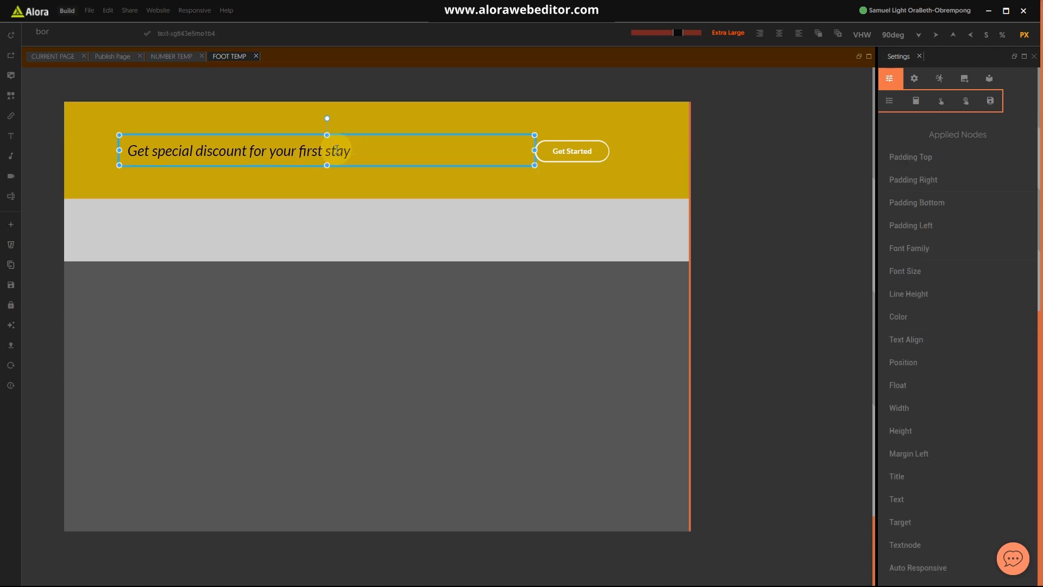
{"action": "left_click", "coordinate": [898, 319]}
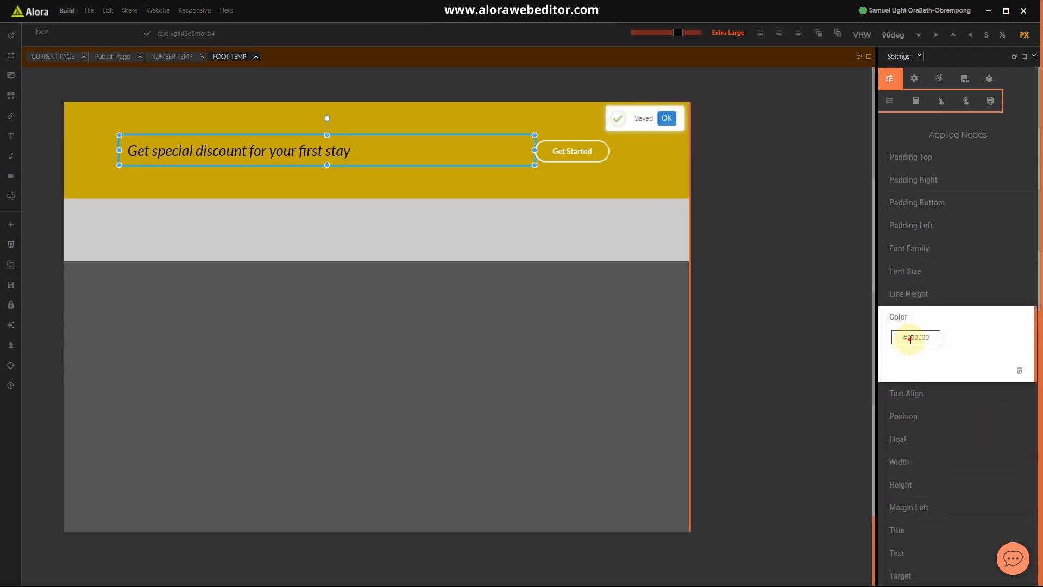
{"action": "left_click", "coordinate": [908, 338]}
{"action": "left_click_drag", "start_coordinate": [911, 351], "coordinate": [895, 337]}
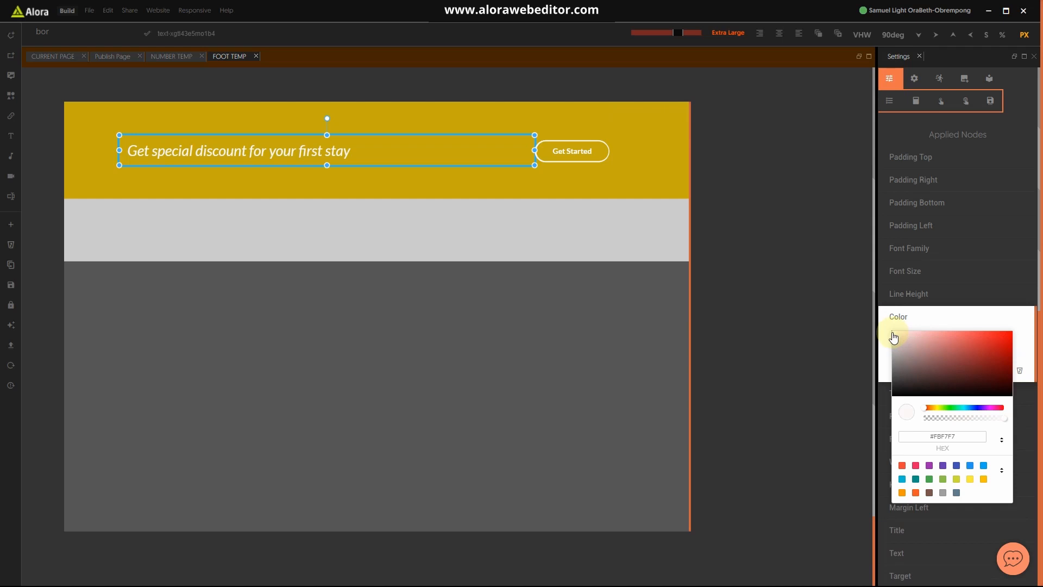
{"action": "left_click", "coordinate": [677, 194]}
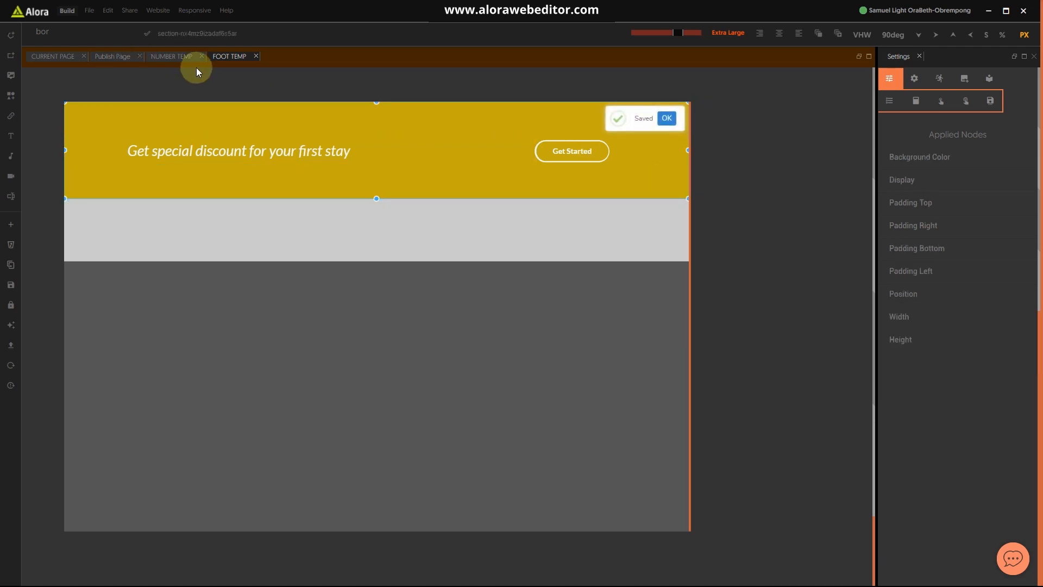
Step: Return to the hotel page in CURRENT PAGE and scroll down to its empty bottom sections
{"action": "left_click", "coordinate": [178, 57]}
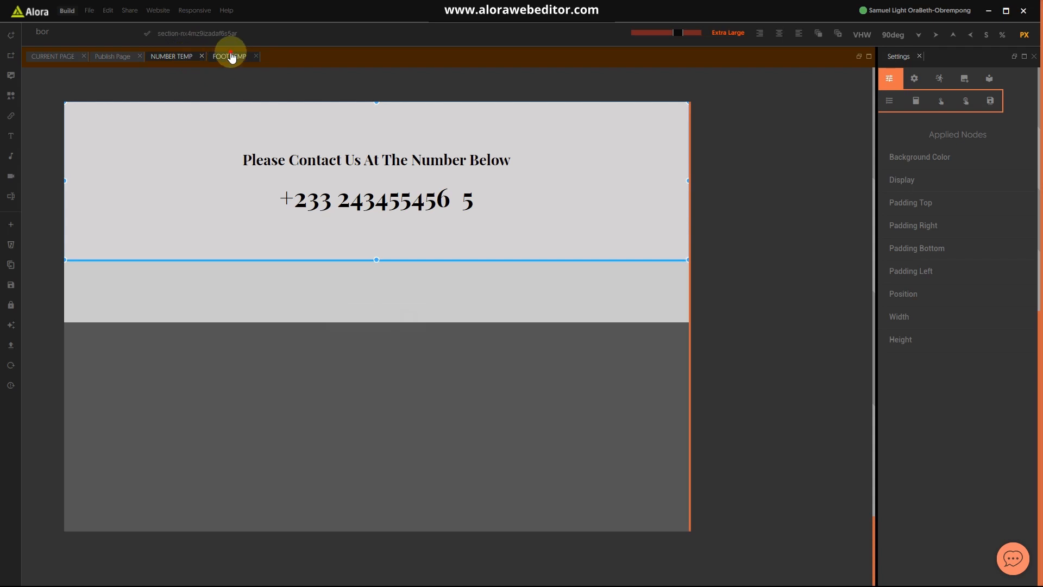
{"action": "left_click", "coordinate": [230, 56]}
{"action": "left_click", "coordinate": [52, 56]}
{"action": "scroll", "coordinate": [497, 349], "scroll_direction": "down", "scroll_amount": 10}
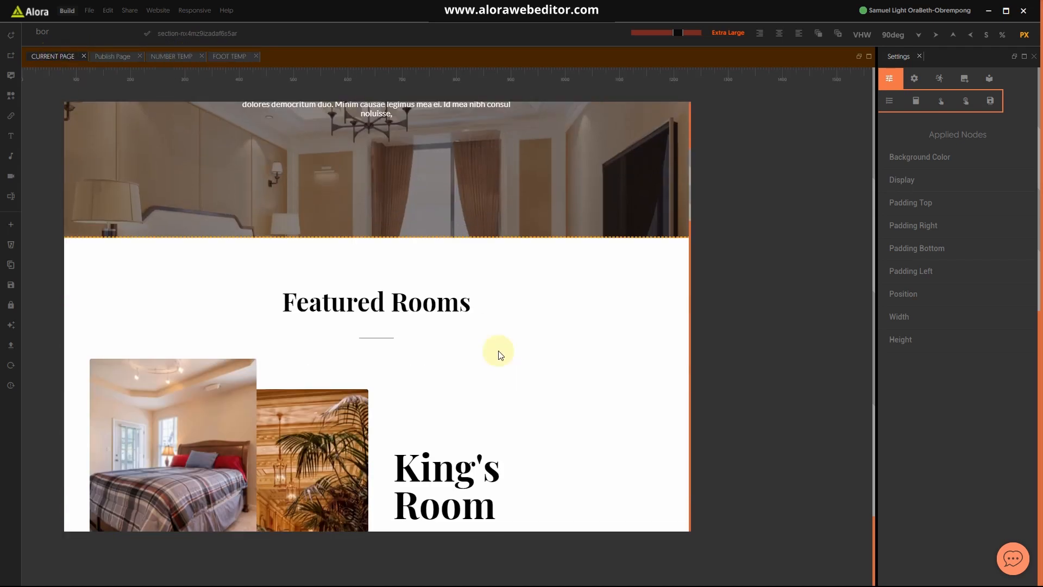
{"action": "scroll", "coordinate": [510, 336], "scroll_direction": "down", "scroll_amount": 15}
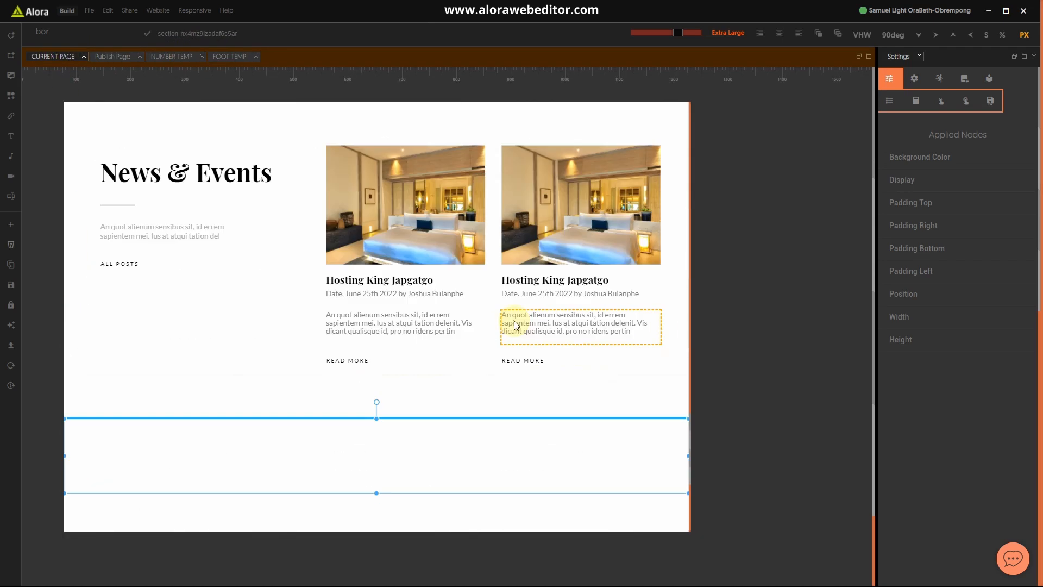
{"action": "scroll", "coordinate": [516, 322], "scroll_direction": "down", "scroll_amount": 1}
Step: Add a Load Template node to the first empty section with template name 'numb'
{"action": "left_click", "coordinate": [93, 31]}
{"action": "type", "text": "la"}
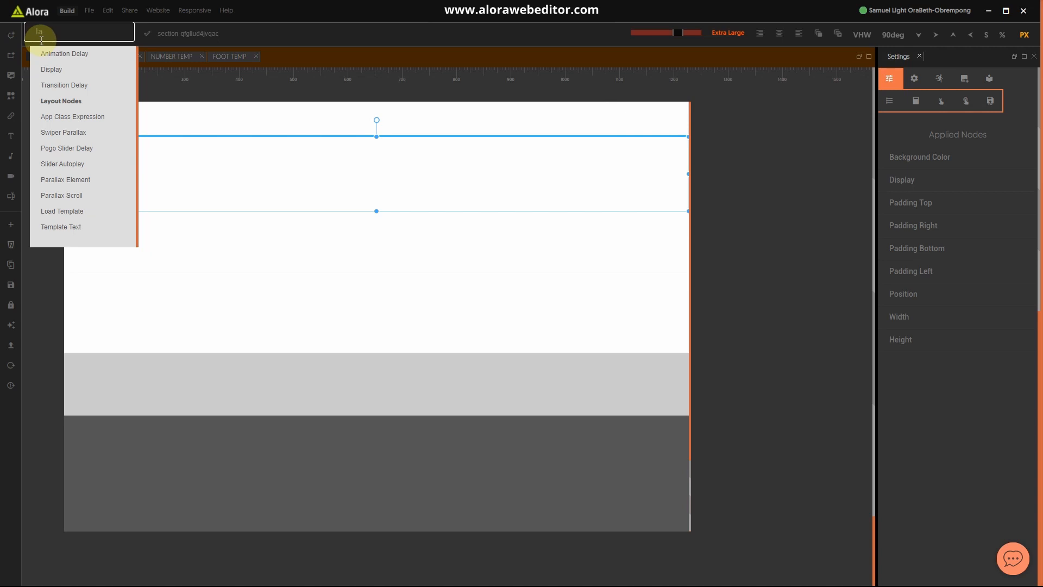
{"action": "key", "text": "BackSpace"}
{"action": "type", "text": "oad"}
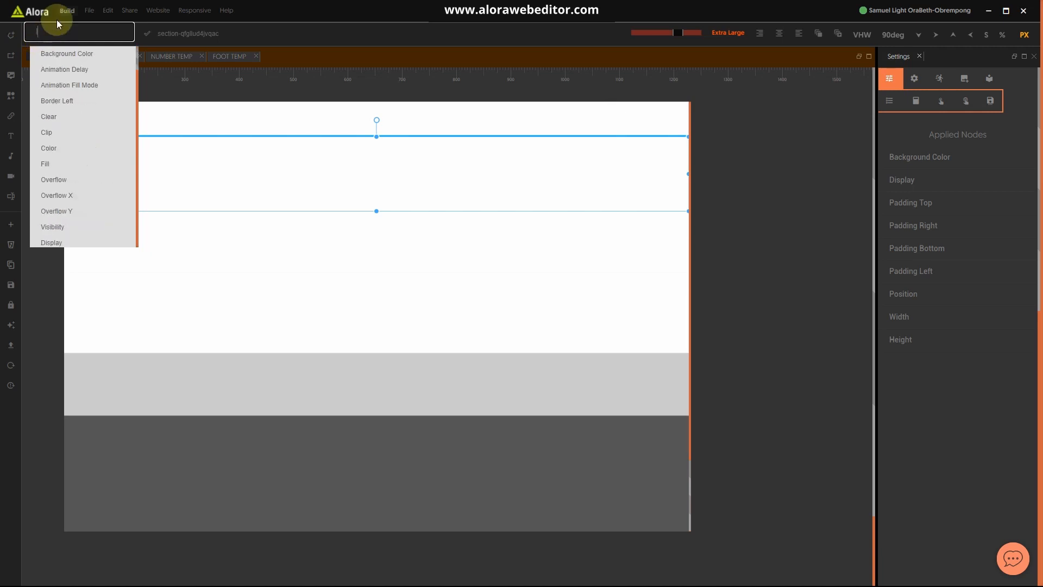
{"action": "left_click", "coordinate": [84, 86]}
{"action": "left_click", "coordinate": [915, 362]}
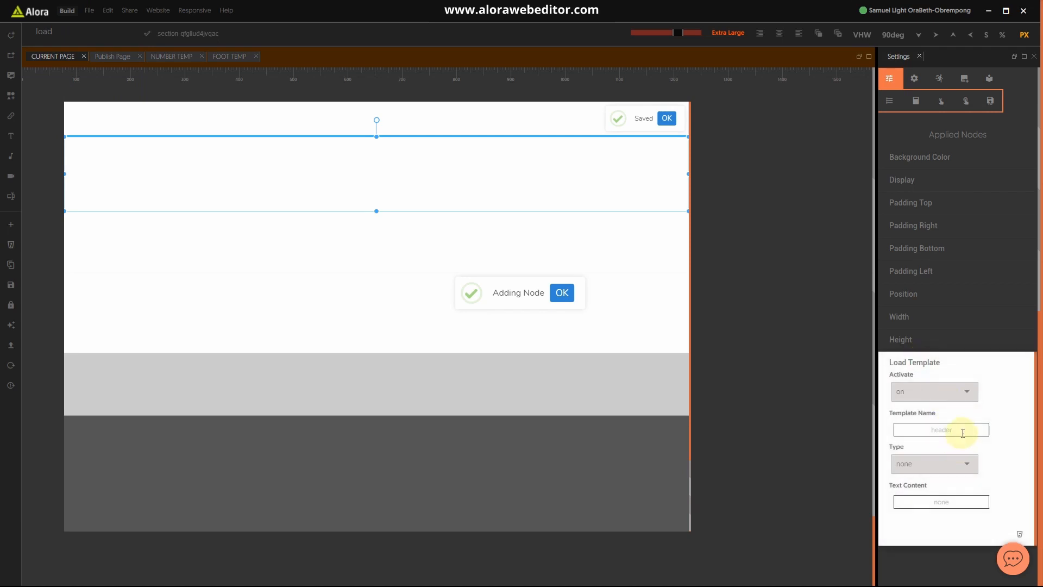
{"action": "left_click_drag", "start_coordinate": [962, 433], "coordinate": [871, 429]}
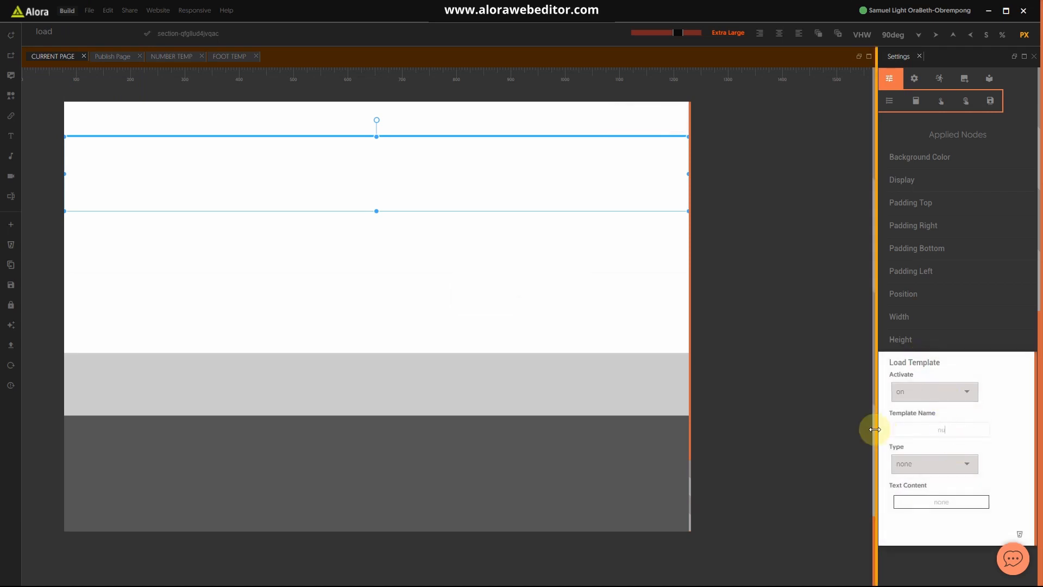
{"action": "type", "text": "number"}
{"action": "left_click", "coordinate": [937, 368]}
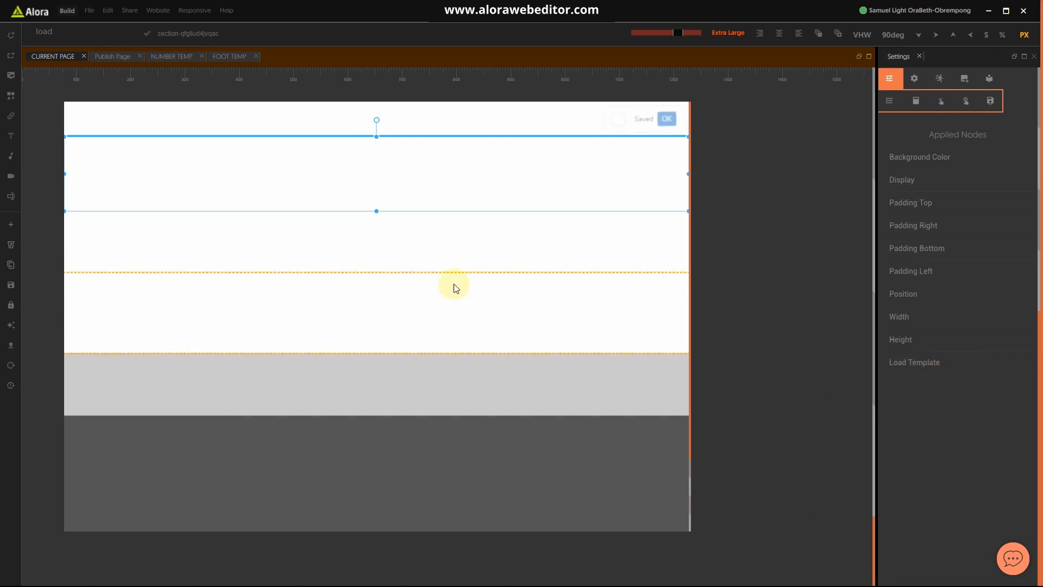
Step: Add another Load Template node to the next empty section below
{"action": "left_click", "coordinate": [452, 242]}
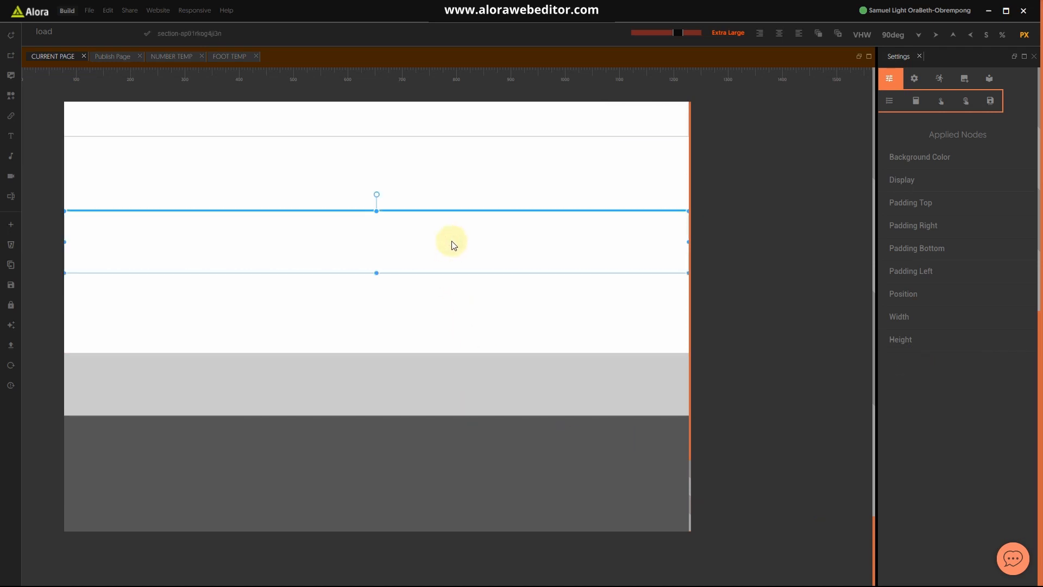
{"action": "left_click", "coordinate": [57, 24]}
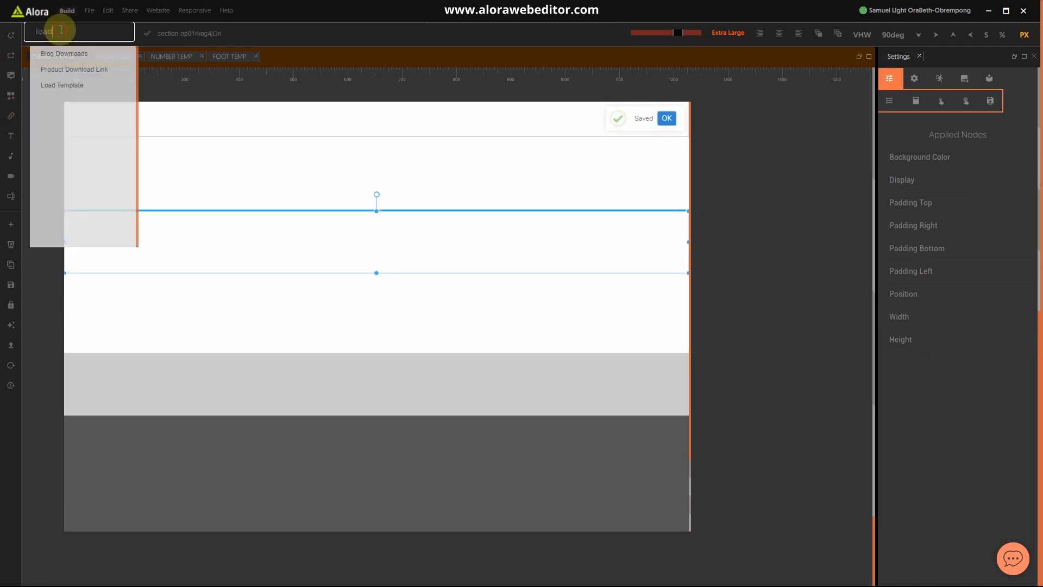
{"action": "left_click", "coordinate": [54, 84]}
{"action": "left_click", "coordinate": [929, 364]}
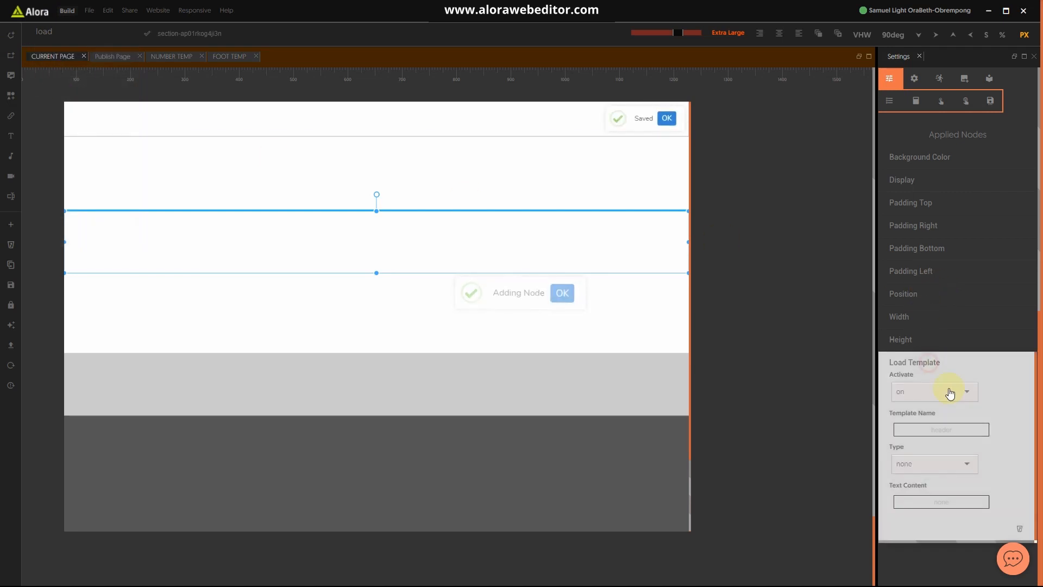
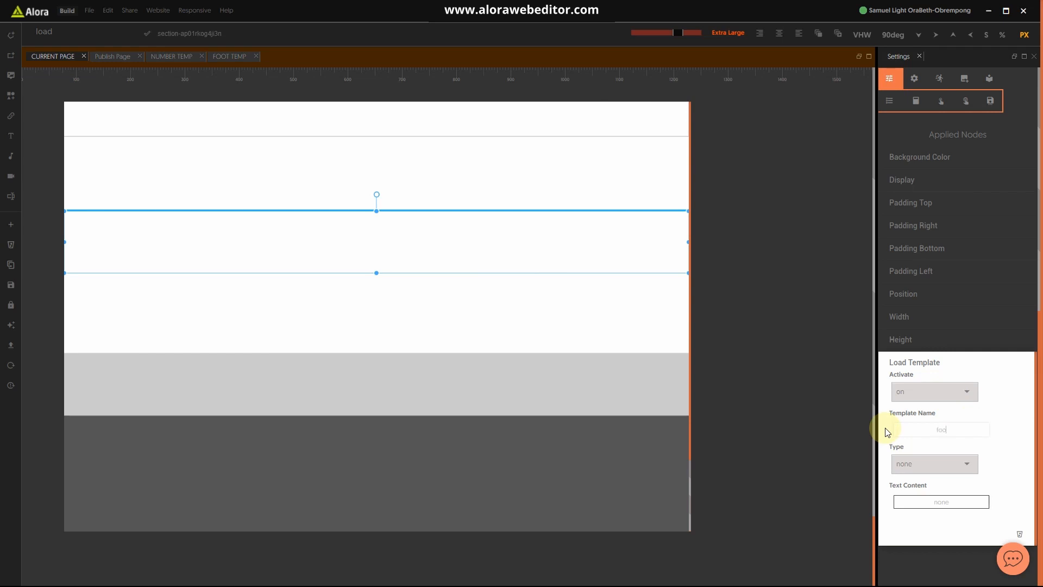
Step: Reload the hotel page and check the contact-number section above the 'Get special discount' banner
{"action": "left_click", "coordinate": [943, 372]}
{"action": "left_click", "coordinate": [542, 292]}
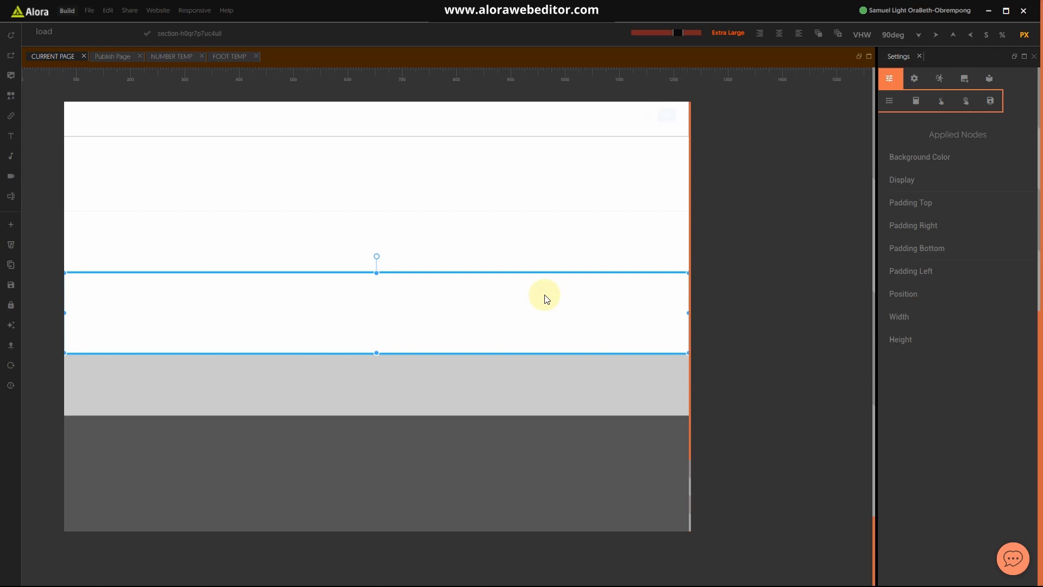
{"action": "left_click", "coordinate": [11, 365]}
{"action": "left_click", "coordinate": [10, 365]}
{"action": "scroll", "coordinate": [347, 401], "scroll_direction": "down", "scroll_amount": 3}
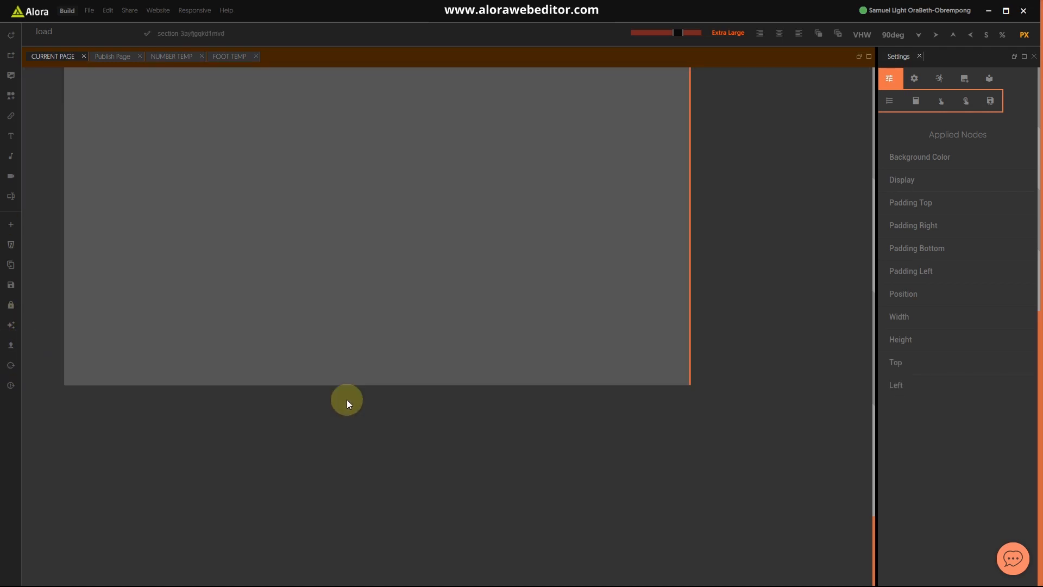
{"action": "scroll", "coordinate": [344, 226], "scroll_direction": "up", "scroll_amount": 4}
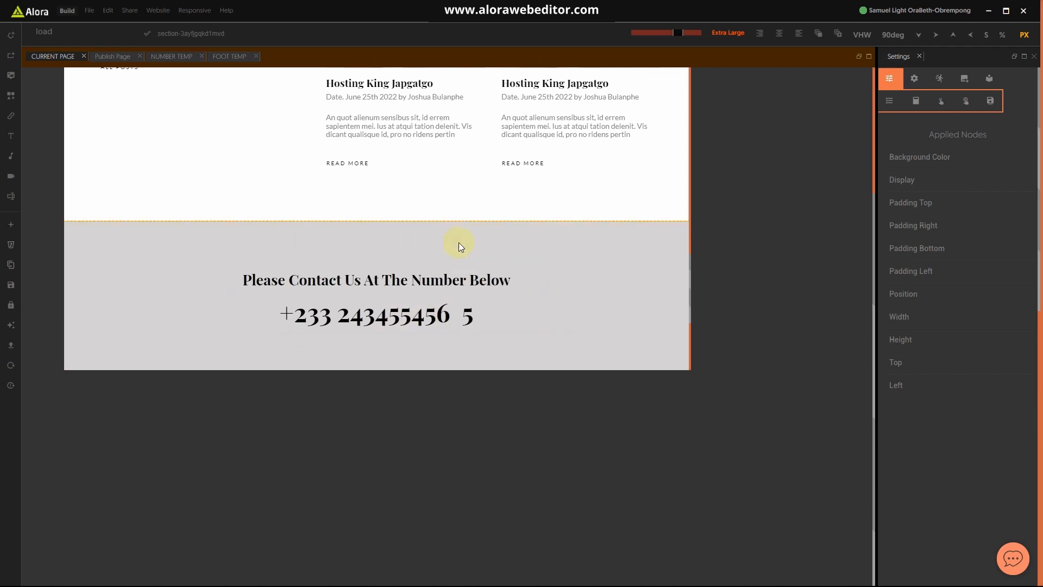
{"action": "scroll", "coordinate": [461, 245], "scroll_direction": "down", "scroll_amount": 2}
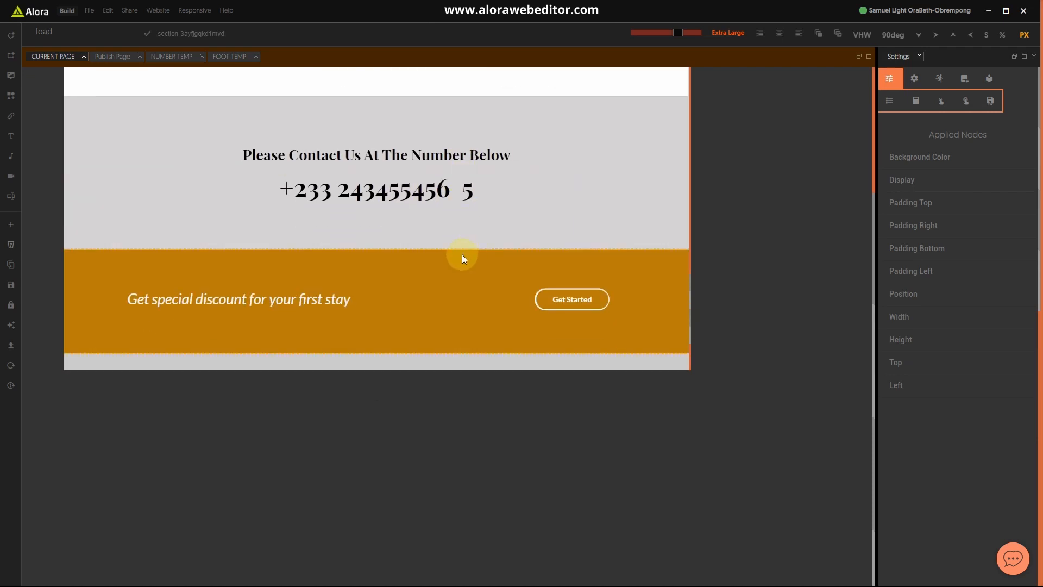
{"action": "key", "text": "super"}
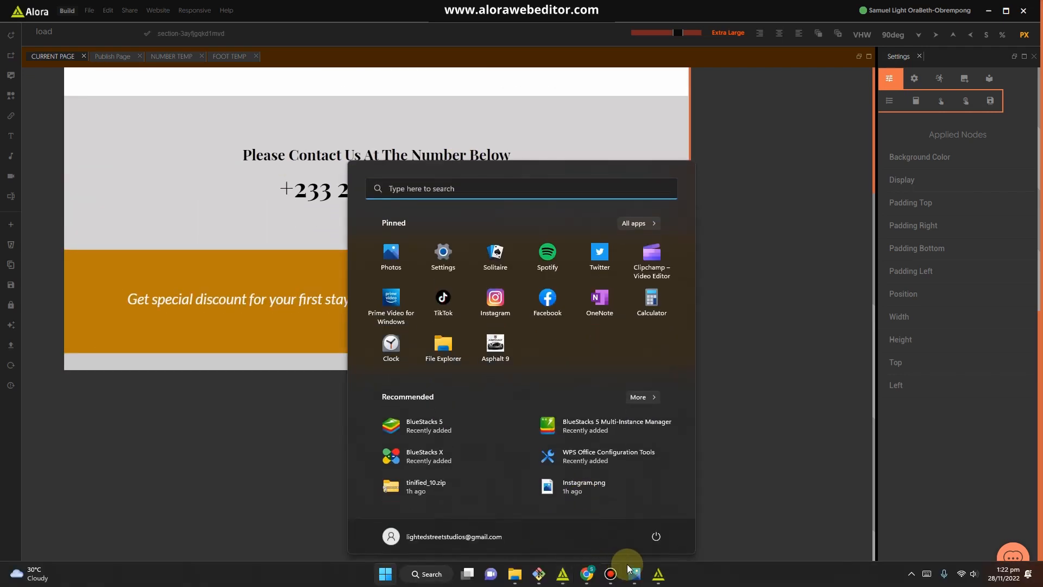
Step: Check the Hotel website.jpg reference mockup in Photos, then return to Alora
{"action": "left_click", "coordinate": [640, 577]}
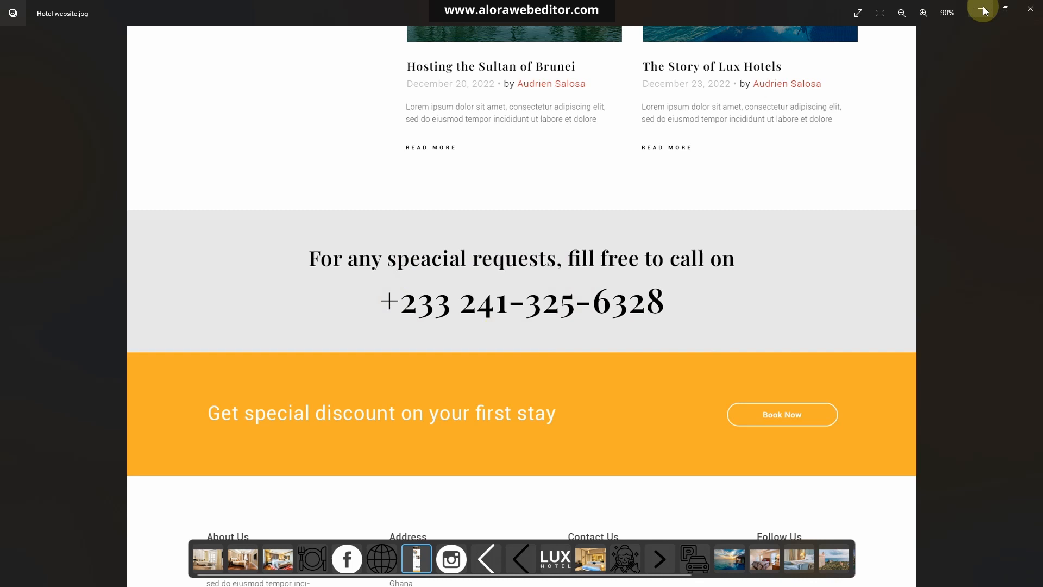
{"action": "left_click", "coordinate": [1005, 8]}
{"action": "left_click", "coordinate": [908, 24]}
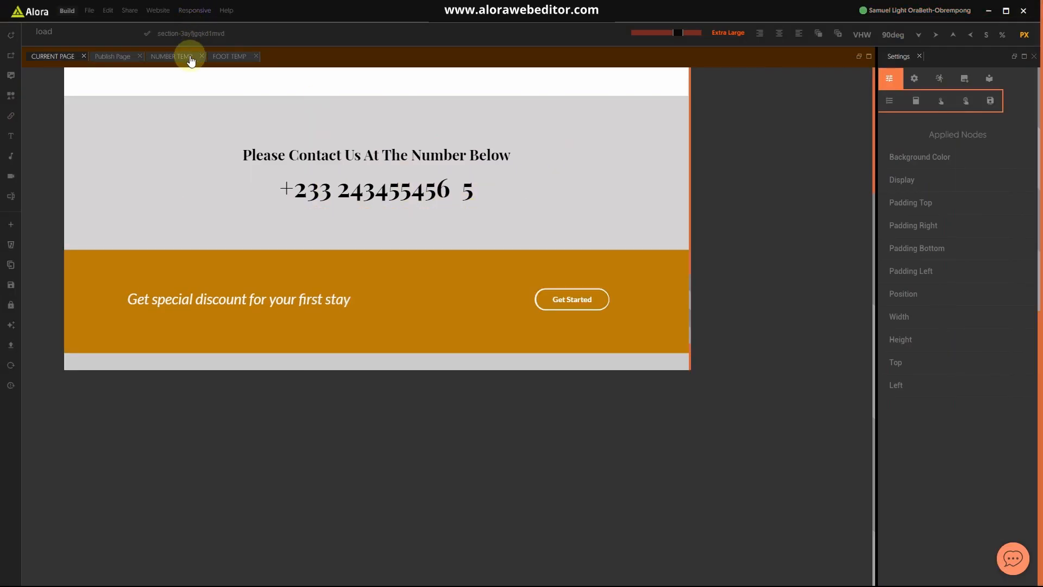
Step: Set the NUMBER TEMP contact section's background colour to light grey #E8E4E4 and save
{"action": "left_click", "coordinate": [173, 57]}
{"action": "left_click", "coordinate": [583, 232]}
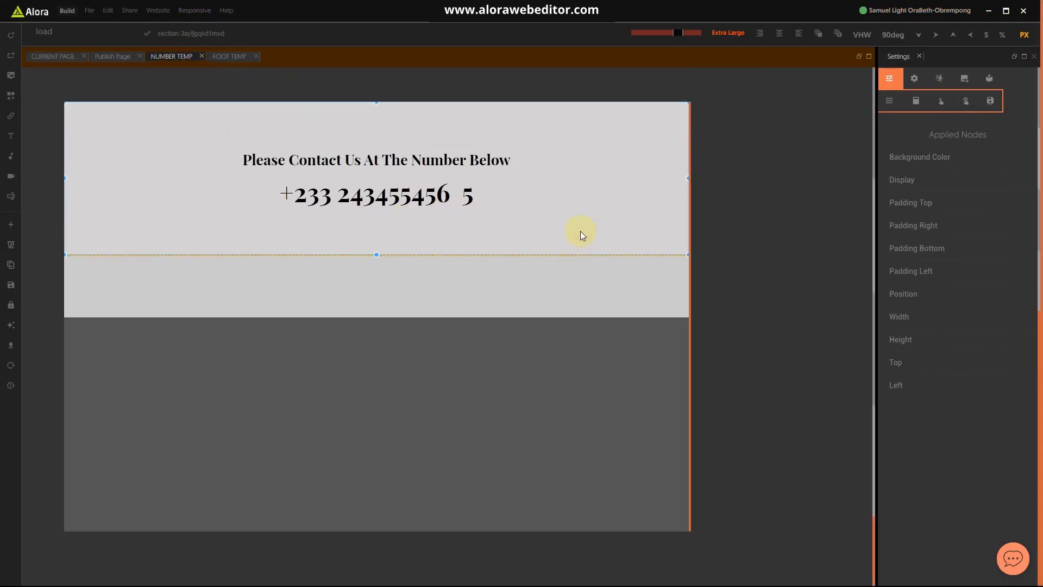
{"action": "left_click", "coordinate": [920, 157]}
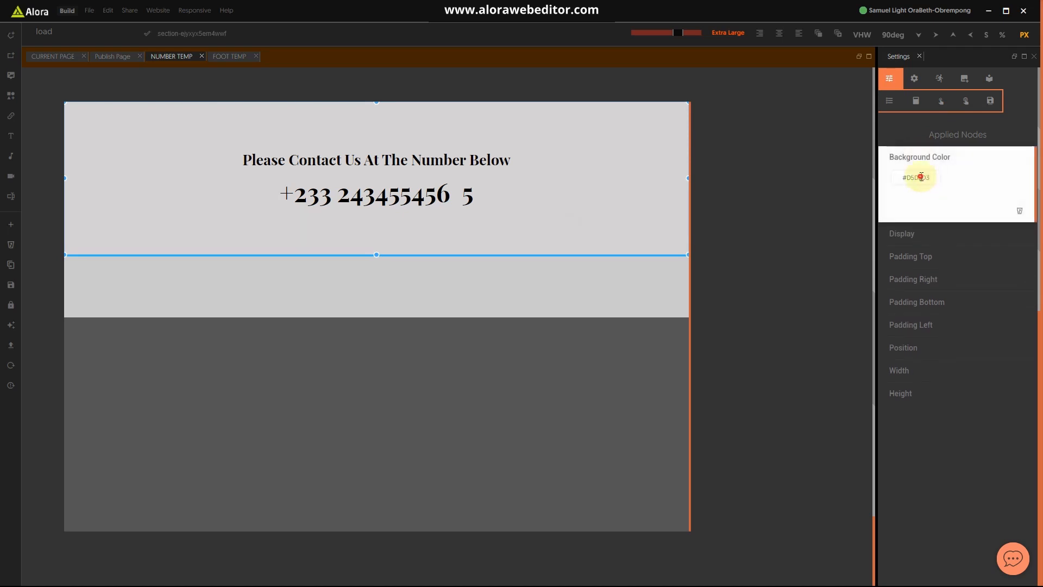
{"action": "left_click", "coordinate": [921, 177]}
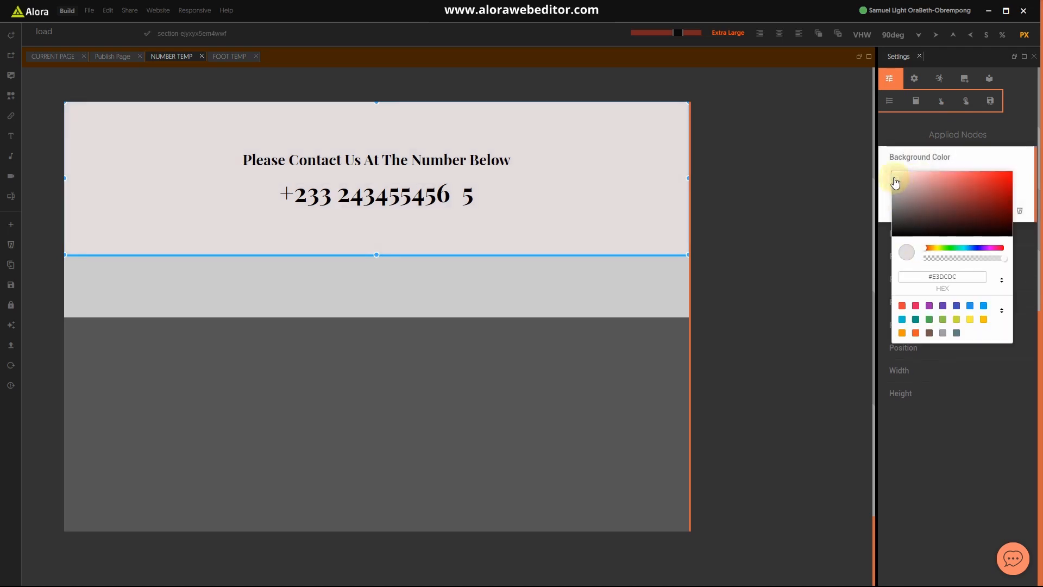
{"action": "left_click", "coordinate": [895, 182]}
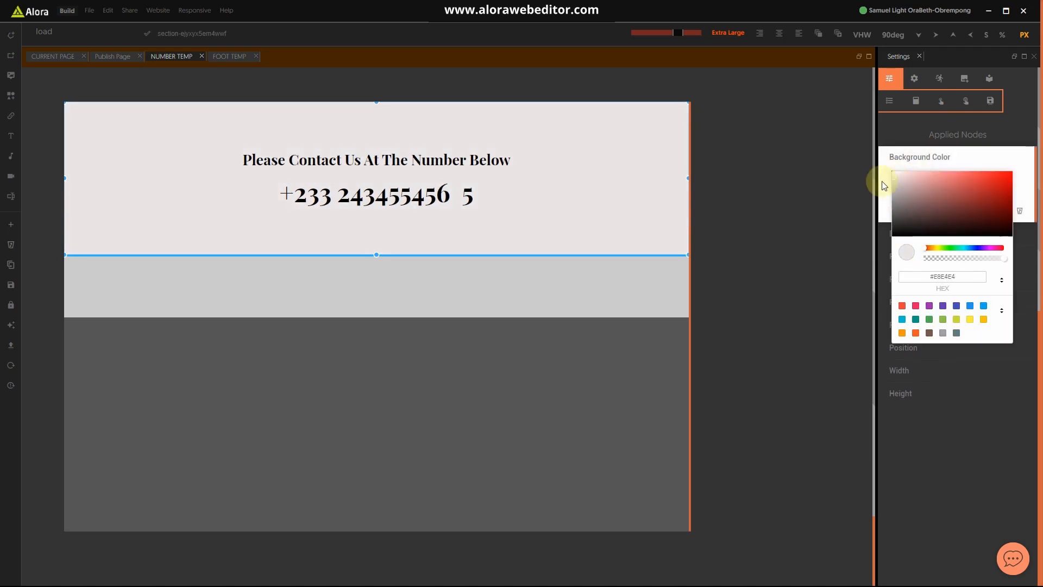
{"action": "left_click", "coordinate": [882, 182]}
{"action": "key", "text": "ctrl+s"}
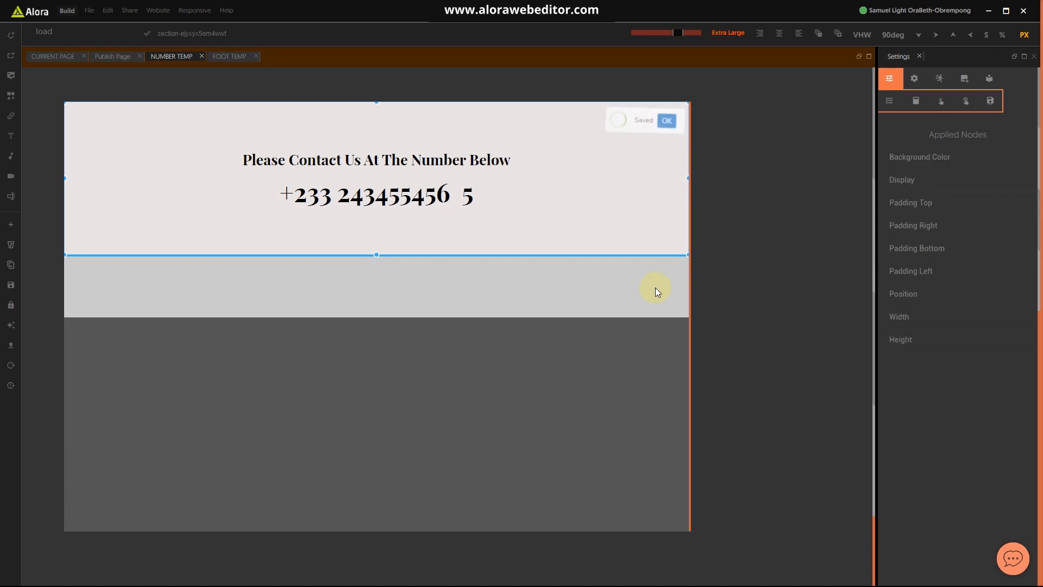
Step: Reload CURRENT PAGE and scroll down to confirm the grey contact section
{"action": "left_click", "coordinate": [45, 57]}
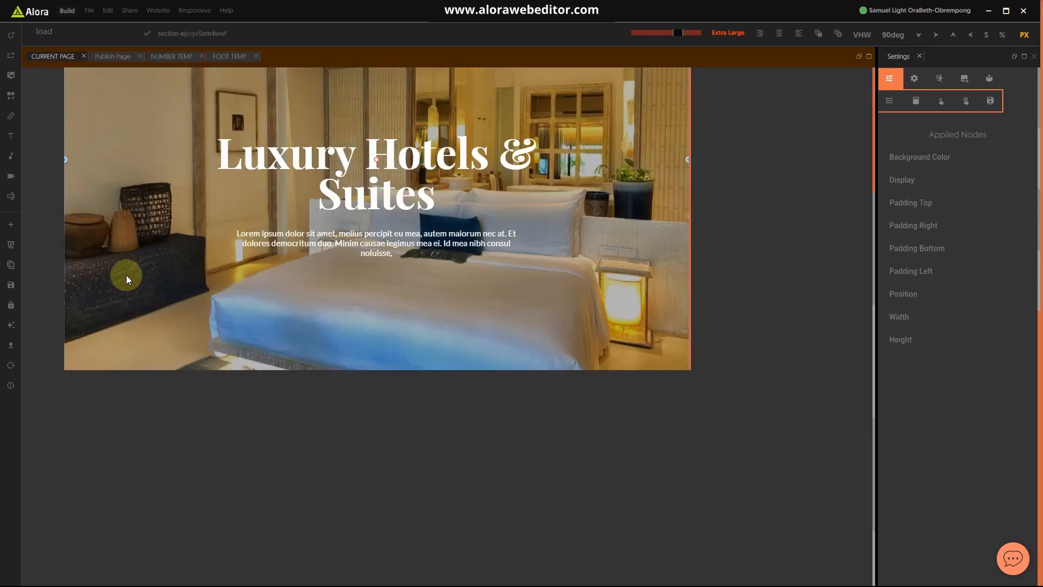
{"action": "left_click", "coordinate": [10, 366]}
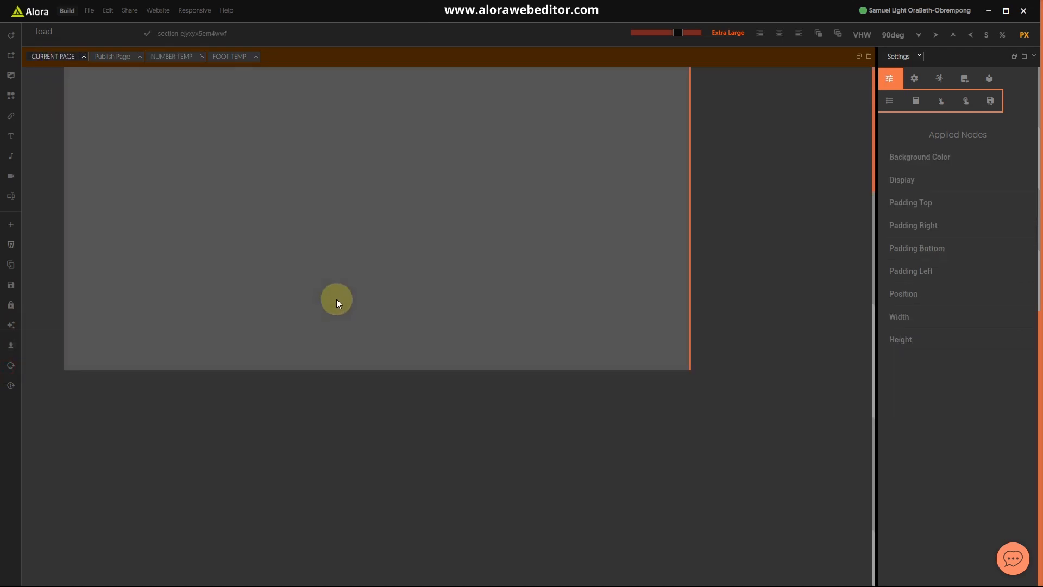
{"action": "scroll", "coordinate": [373, 221], "scroll_direction": "down", "scroll_amount": 15}
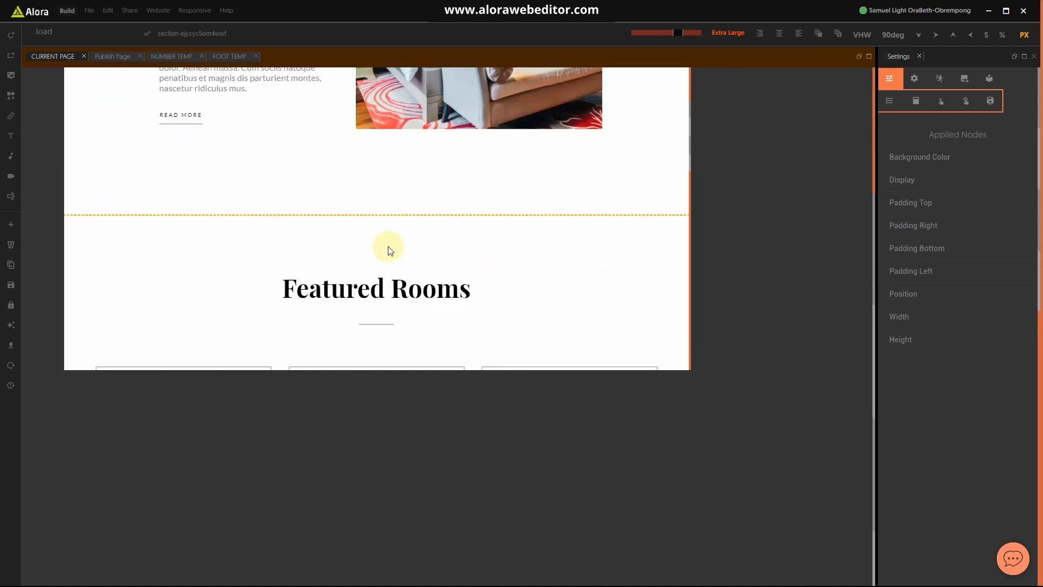
{"action": "scroll", "coordinate": [407, 274], "scroll_direction": "down", "scroll_amount": 15}
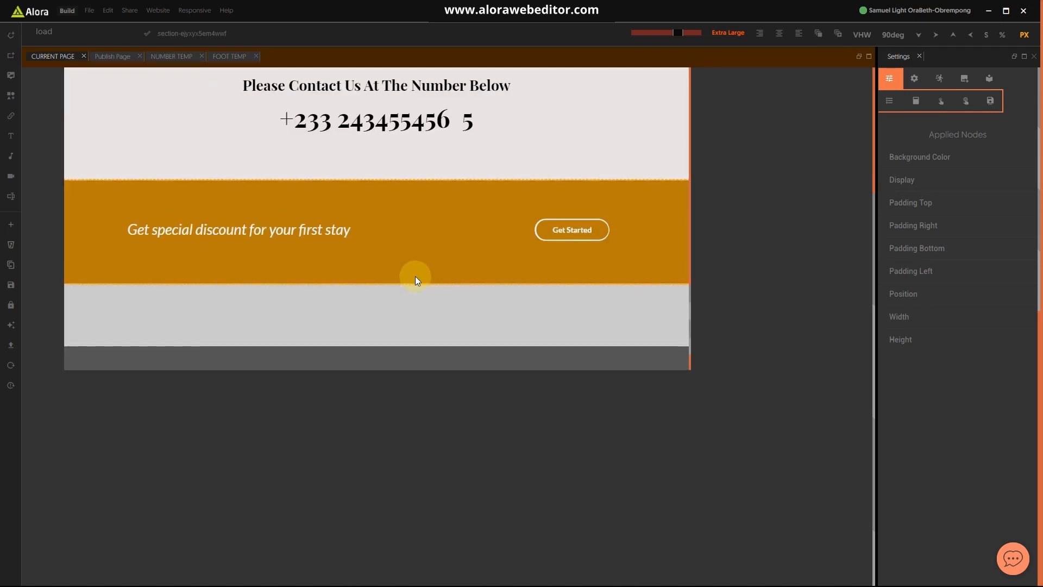
{"action": "scroll", "coordinate": [366, 277], "scroll_direction": "up", "scroll_amount": 3}
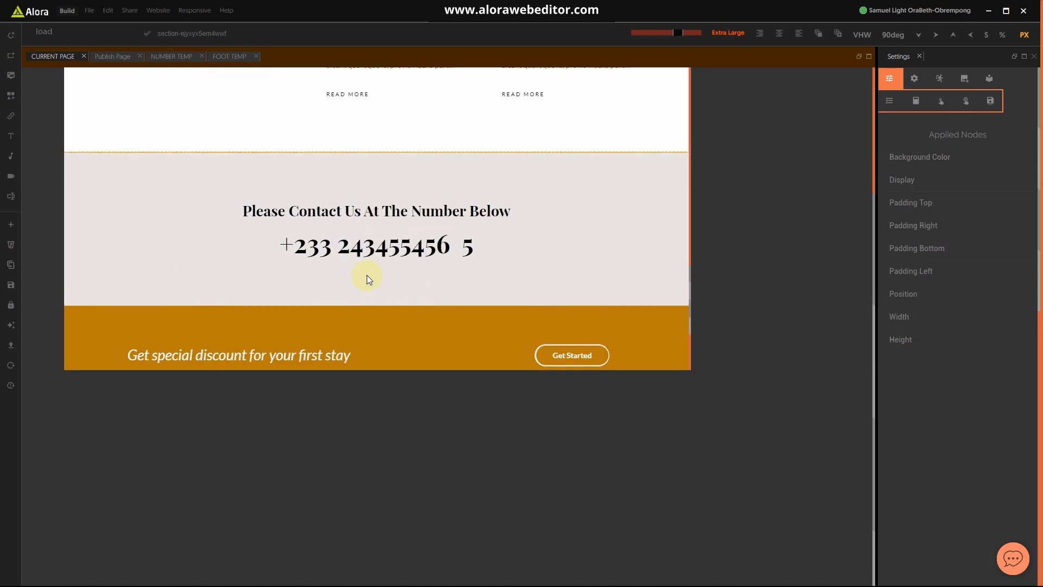
{"action": "scroll", "coordinate": [377, 270], "scroll_direction": "down", "scroll_amount": 3}
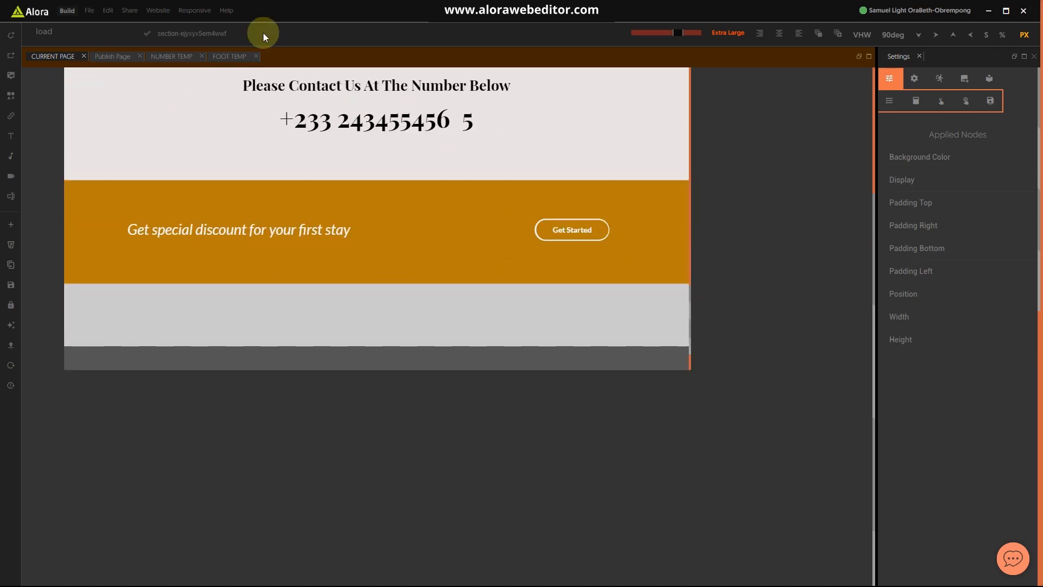
Step: Recolour the FOOT TEMP discount banner background from orange to blue #0A4FB9 and save
{"action": "left_click", "coordinate": [225, 56]}
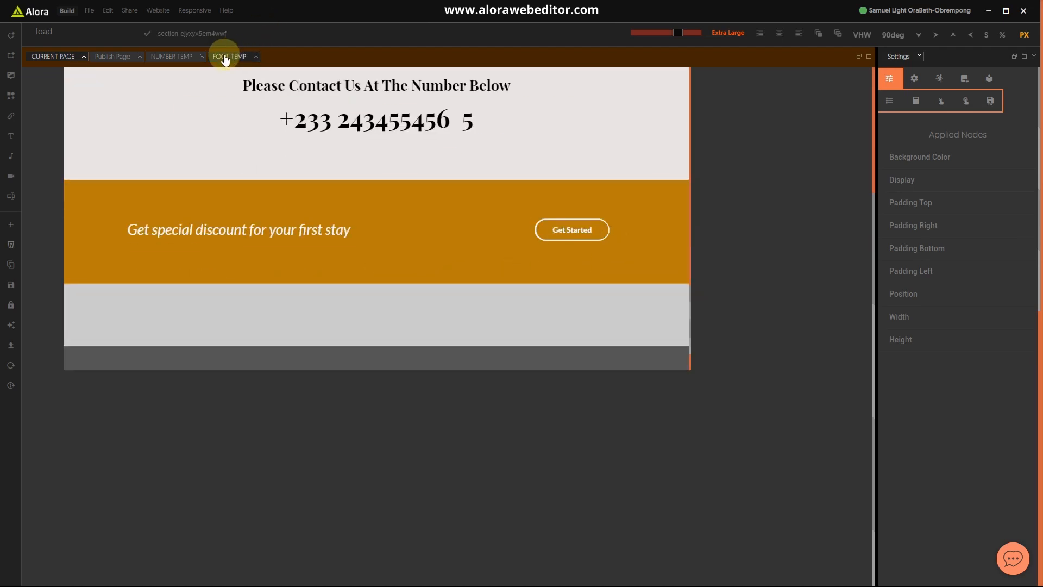
{"action": "left_click", "coordinate": [227, 57]}
{"action": "left_click", "coordinate": [440, 196]}
{"action": "left_click", "coordinate": [933, 158]}
{"action": "left_click", "coordinate": [912, 185]}
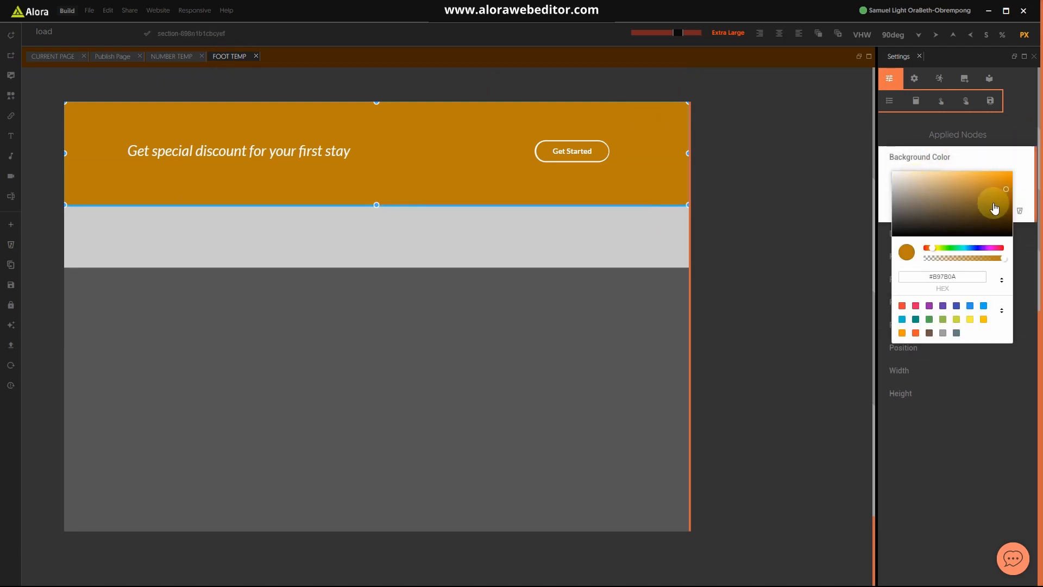
{"action": "left_click", "coordinate": [936, 248]}
{"action": "left_click_drag", "start_coordinate": [936, 251], "coordinate": [970, 252]}
{"action": "left_click", "coordinate": [756, 221]}
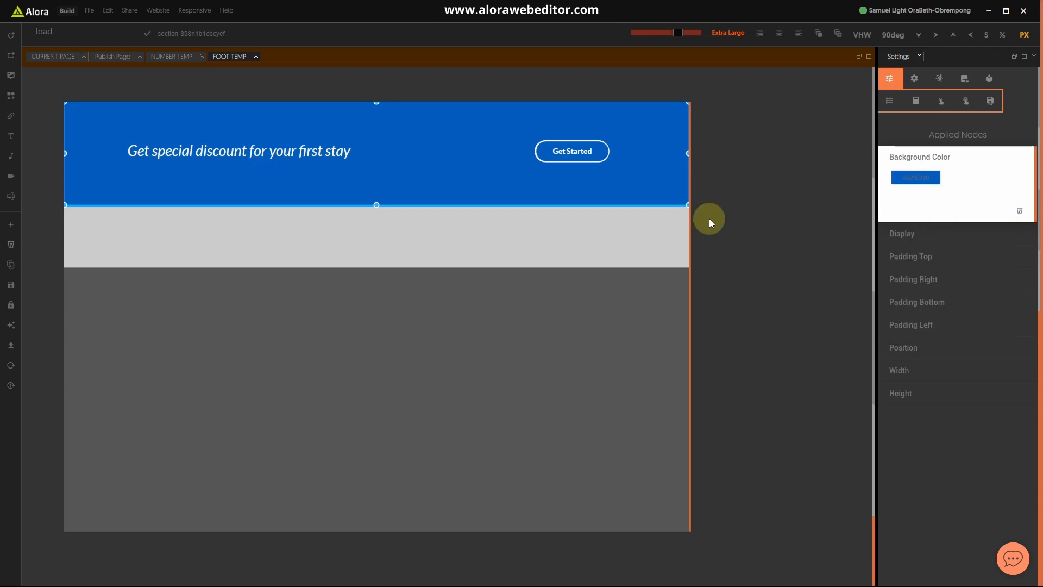
{"action": "left_click", "coordinate": [563, 229]}
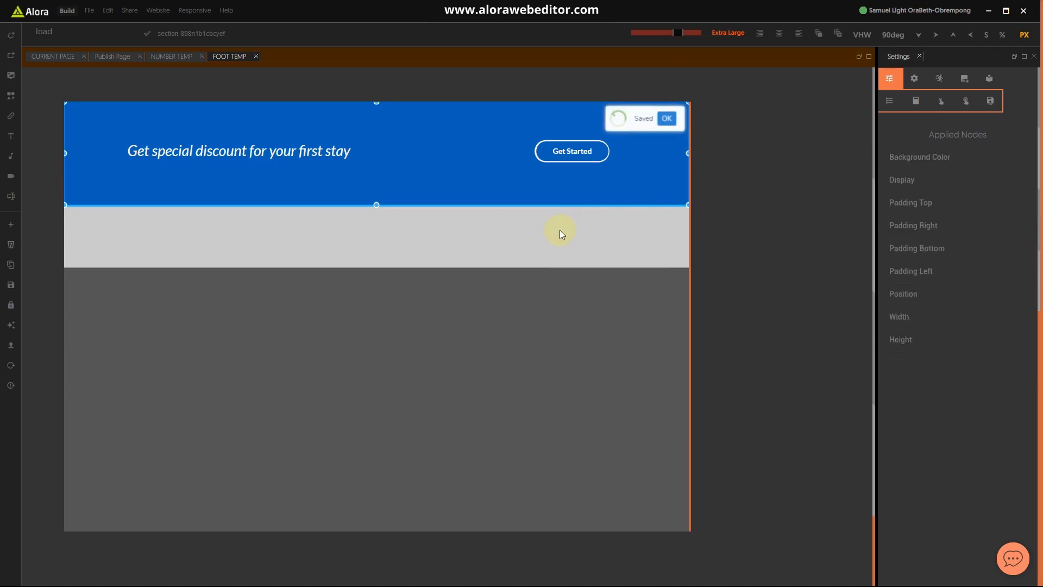
{"action": "left_click", "coordinate": [166, 58]}
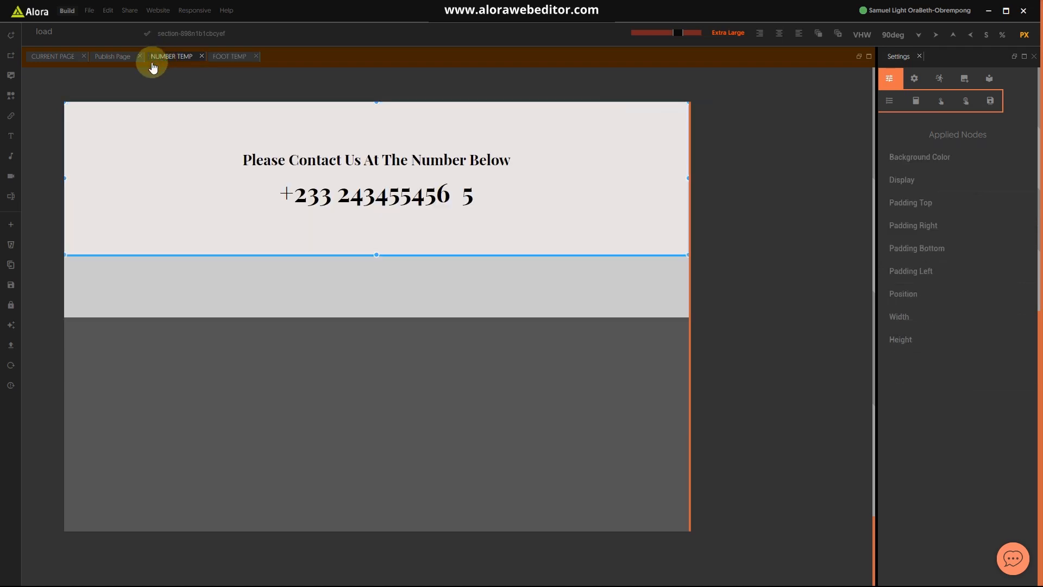
Step: Reload CURRENT PAGE and scroll to verify the blue banner beneath the grey contact section
{"action": "left_click", "coordinate": [49, 57]}
{"action": "left_click", "coordinate": [12, 365]}
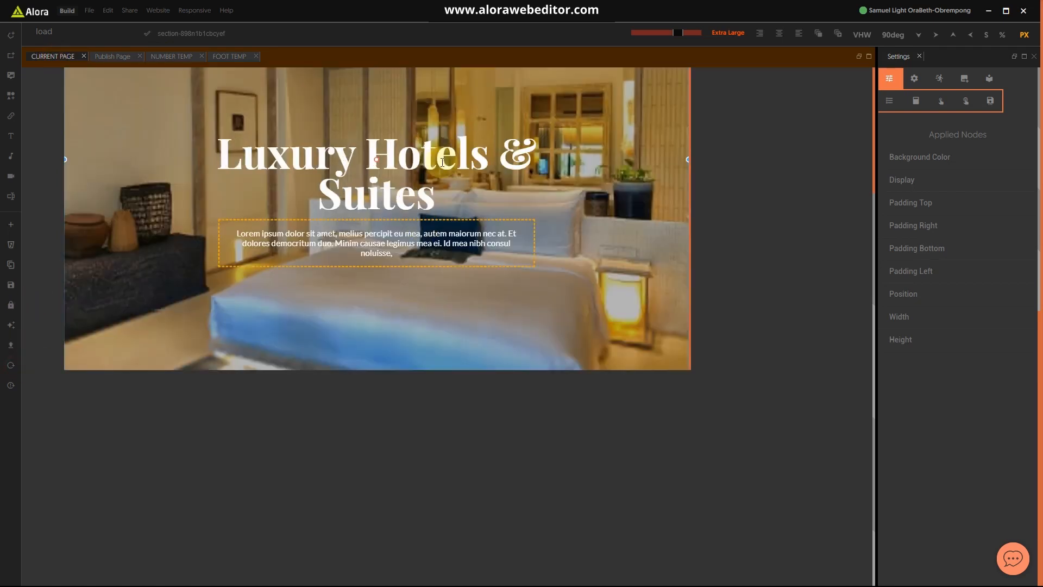
{"action": "scroll", "coordinate": [449, 182], "scroll_direction": "down", "scroll_amount": 10}
{"action": "scroll", "coordinate": [450, 216], "scroll_direction": "down", "scroll_amount": 15}
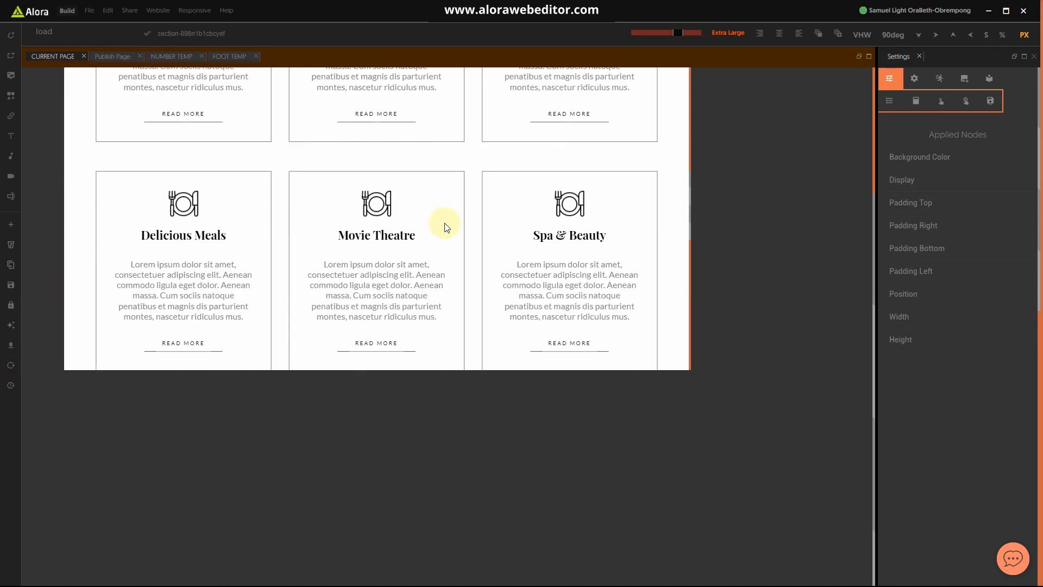
{"action": "scroll", "coordinate": [442, 214], "scroll_direction": "up", "scroll_amount": 15}
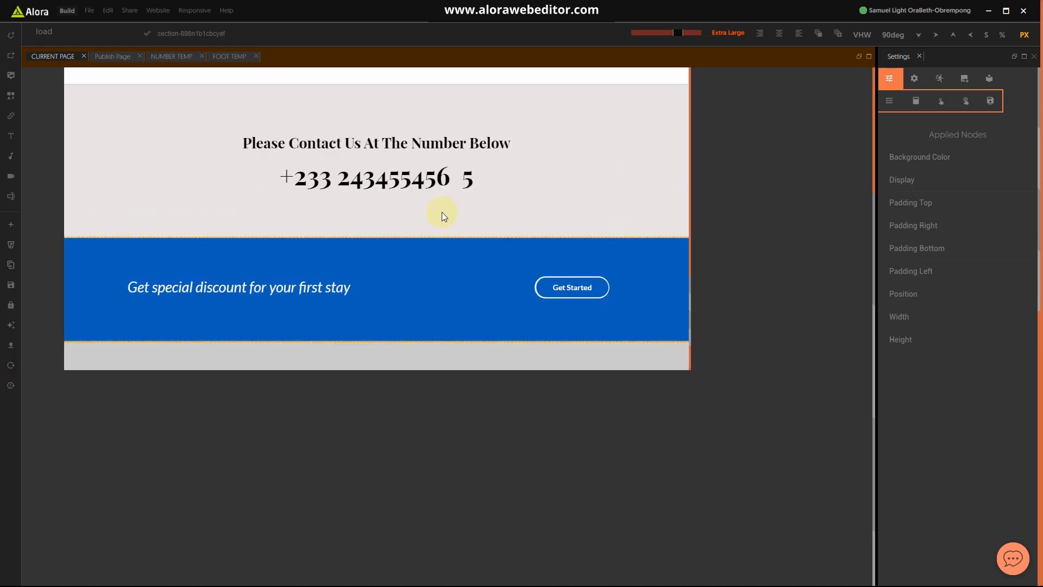
{"action": "scroll", "coordinate": [446, 219], "scroll_direction": "up", "scroll_amount": 10}
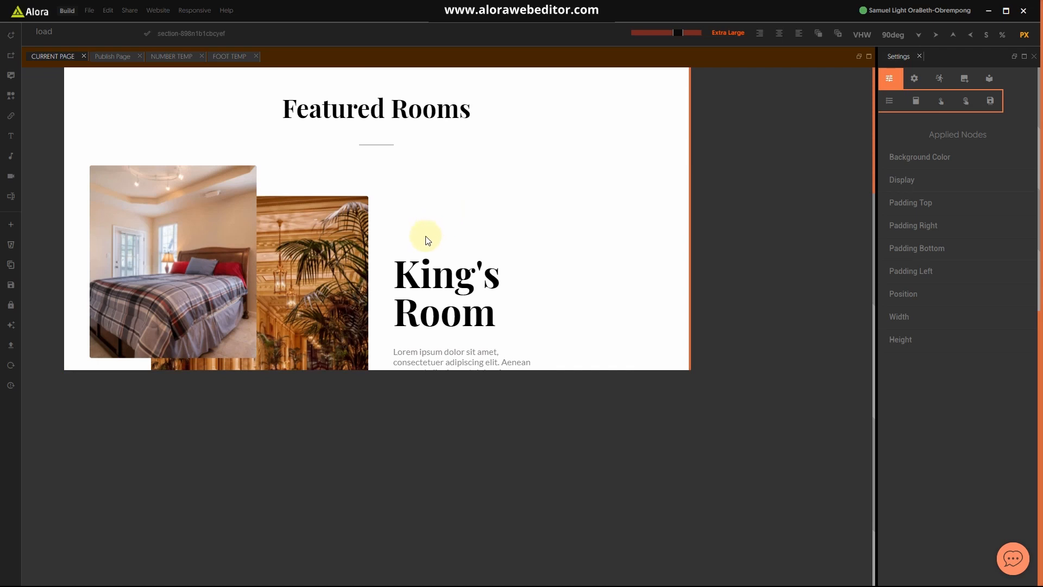
{"action": "scroll", "coordinate": [428, 240], "scroll_direction": "up", "scroll_amount": 5}
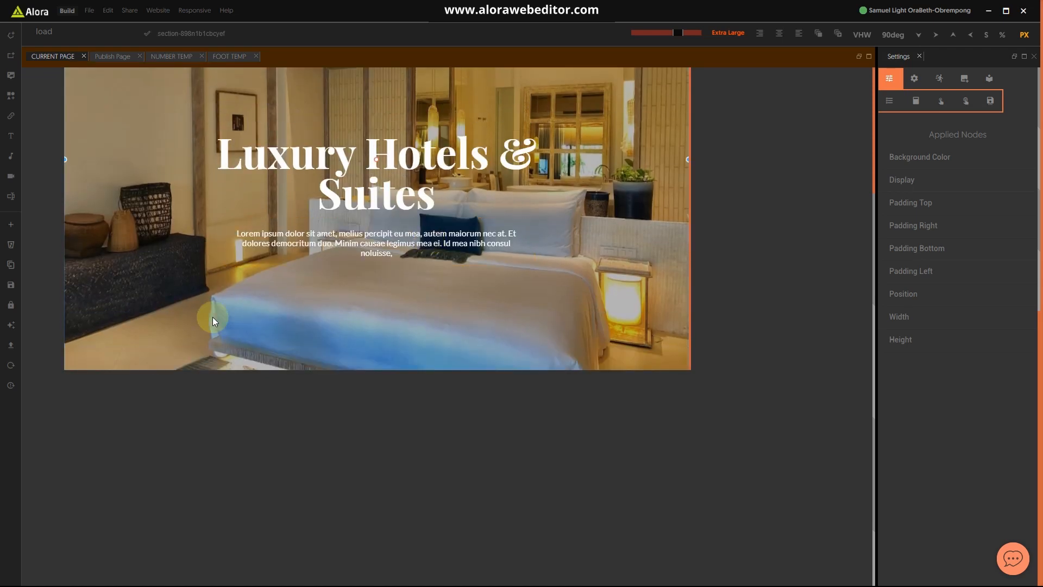
{"action": "scroll", "coordinate": [213, 318], "scroll_direction": "up", "scroll_amount": 3}
{"action": "scroll", "coordinate": [478, 399], "scroll_direction": "down", "scroll_amount": 10}
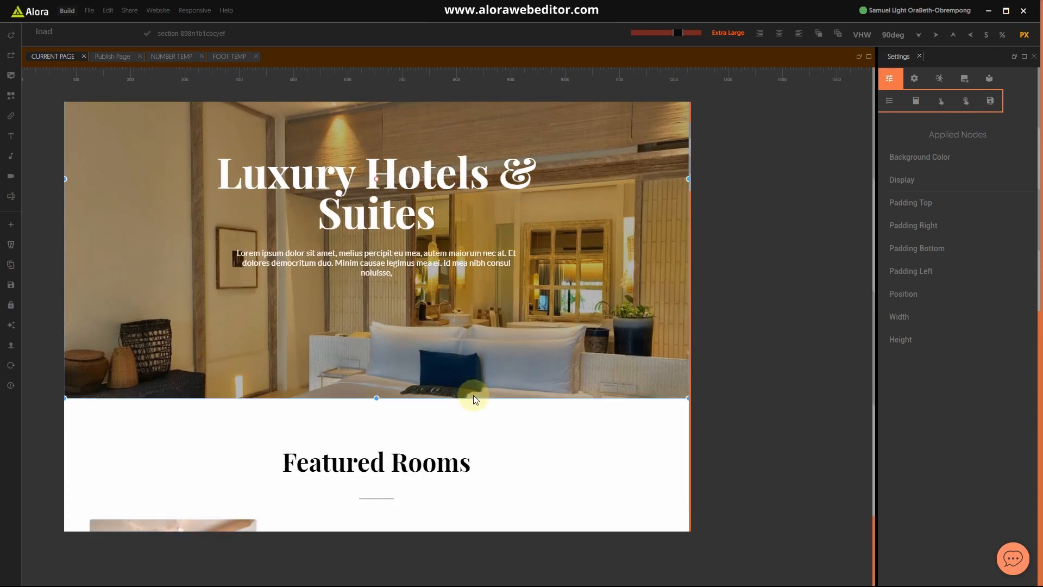
{"action": "scroll", "coordinate": [474, 379], "scroll_direction": "down", "scroll_amount": 15}
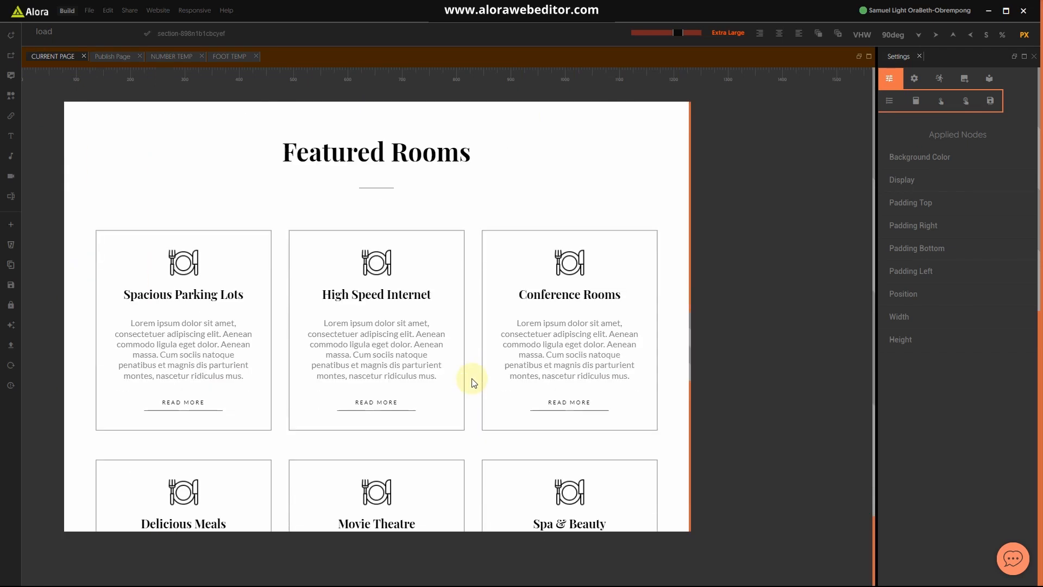
{"action": "scroll", "coordinate": [474, 376], "scroll_direction": "down", "scroll_amount": 5}
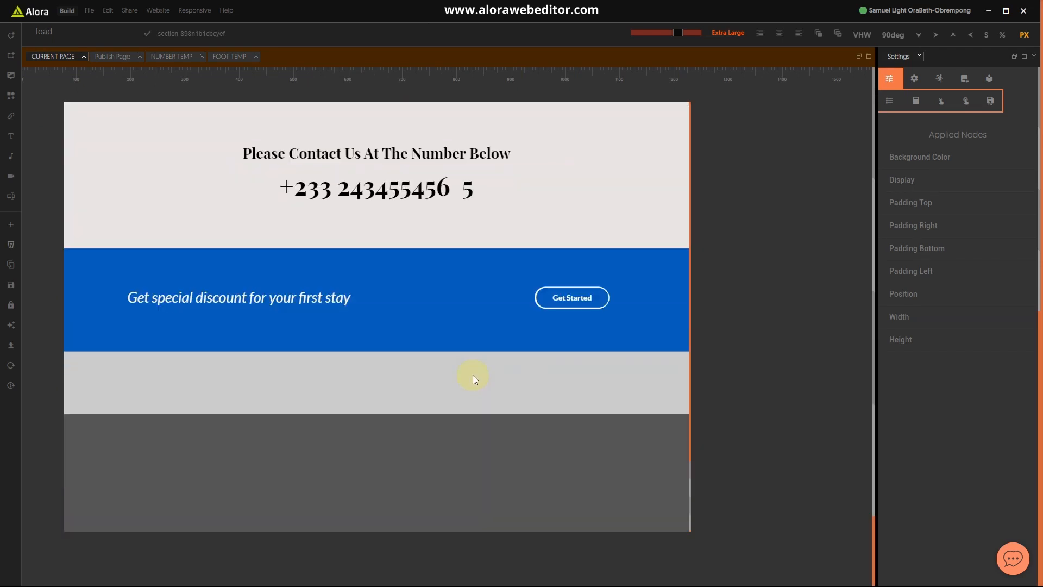